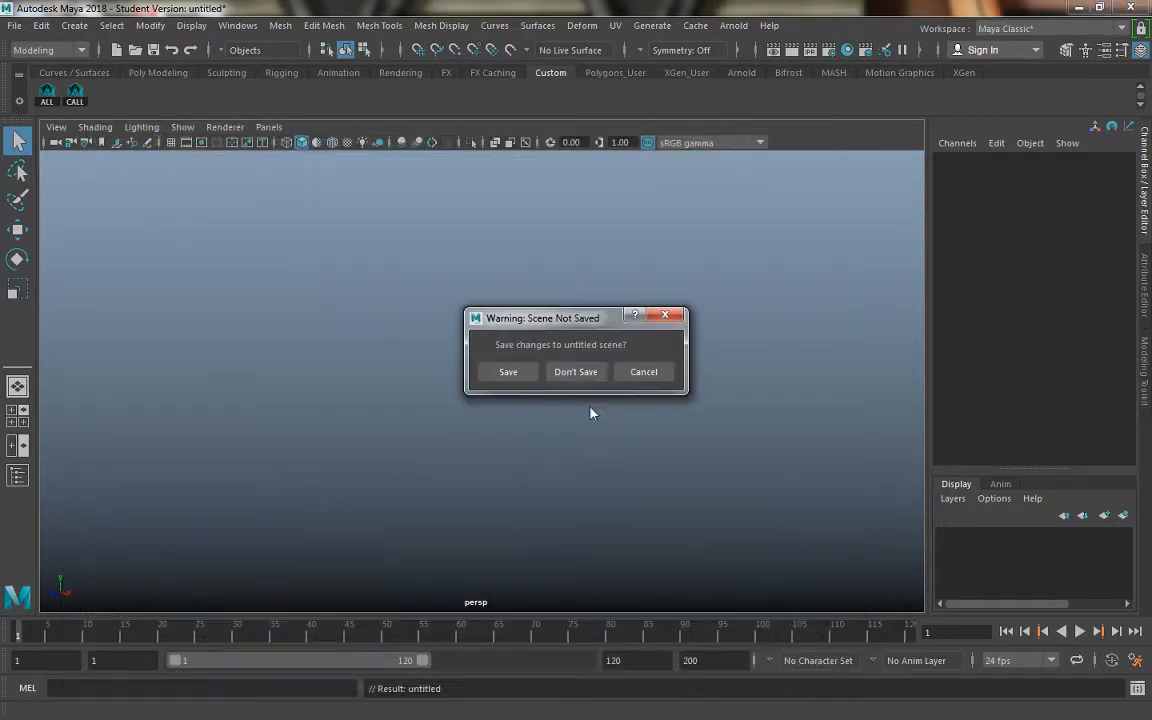
Open maxformaya_v1.14.ma without saving the untitled scene, and check the loading errors in the Script Editor
click(576, 372)
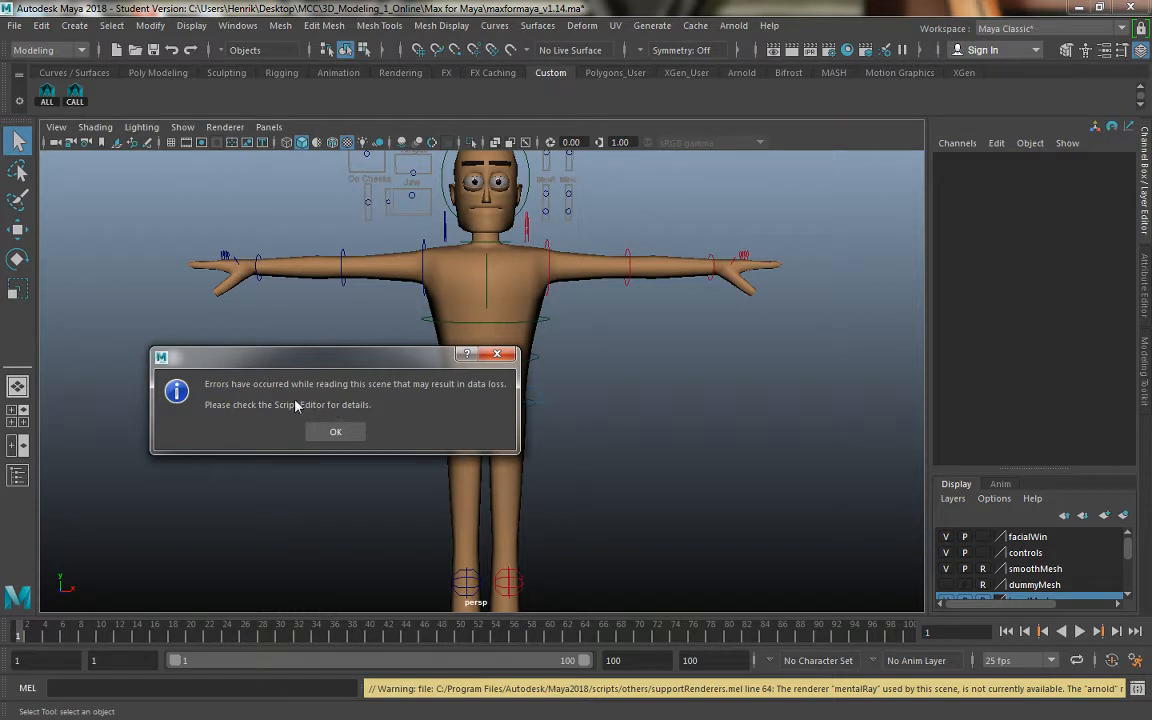
click(335, 431)
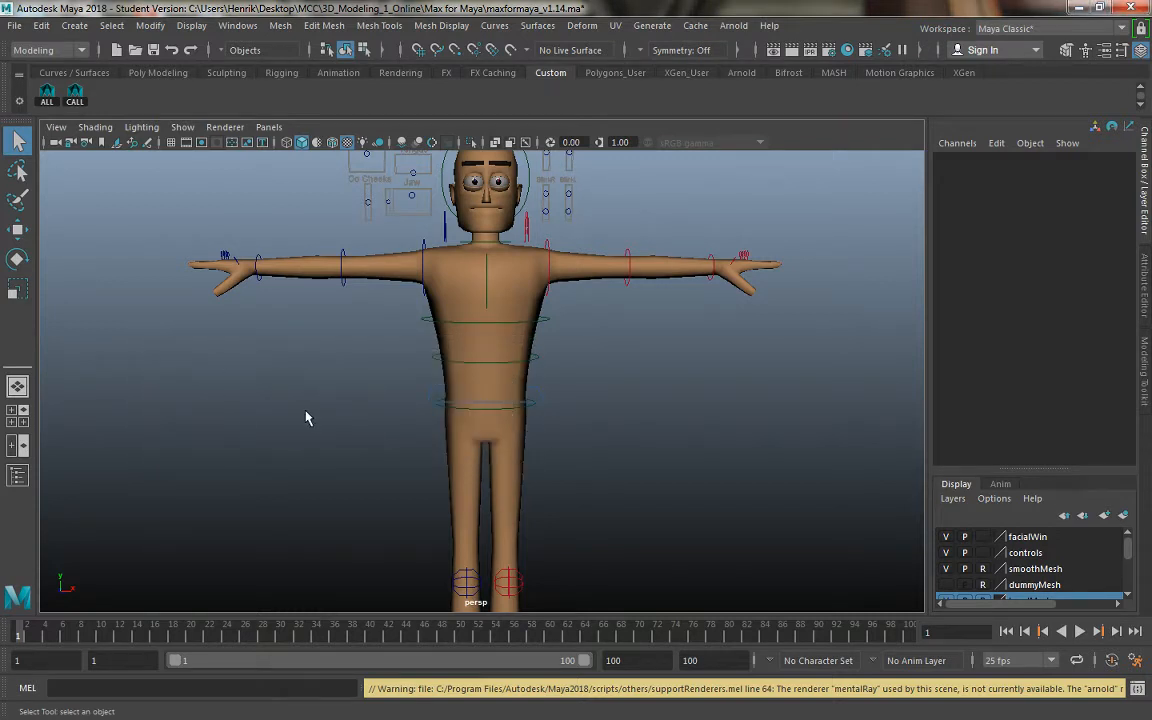
click(1137, 688)
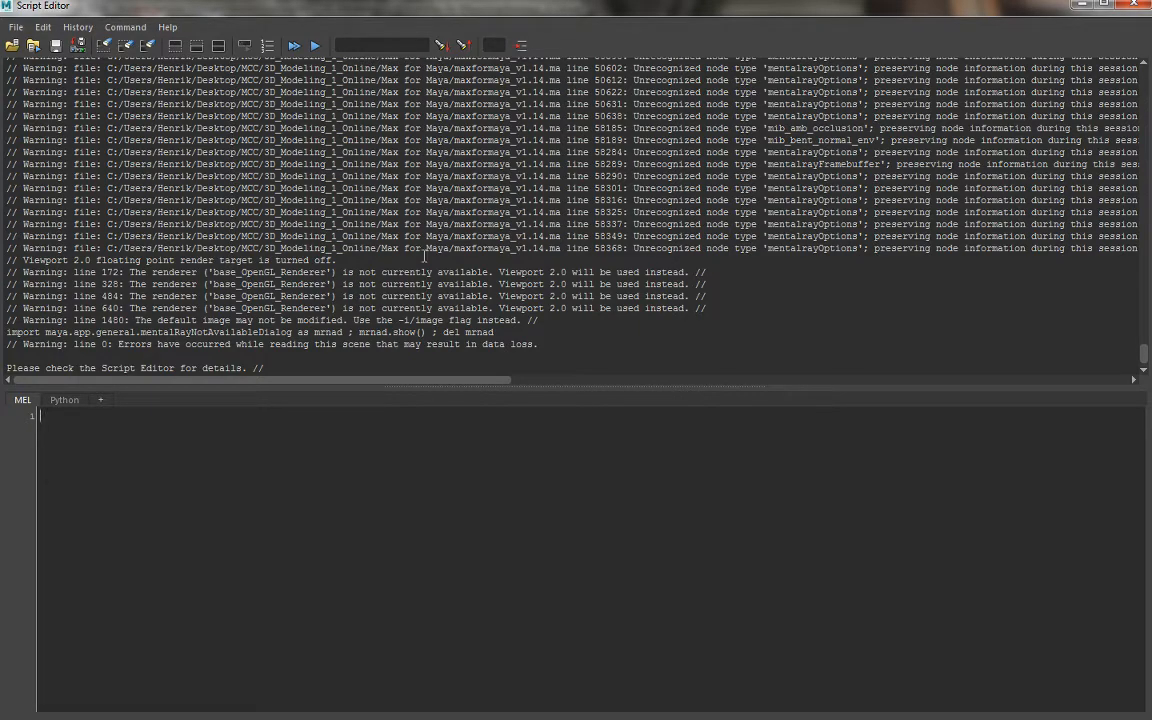
click(1134, 6)
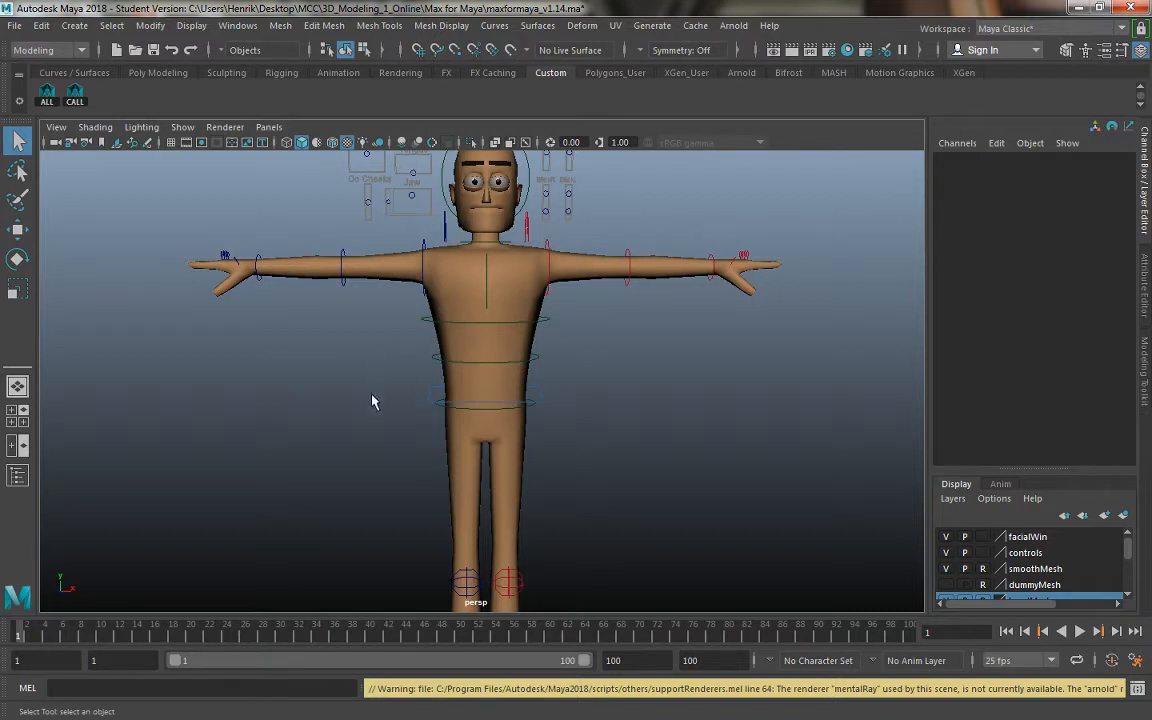
Examine the character rig from the front and side, including its arm, spine, foot and facial controls
alt+drag(373, 391, 467, 441)
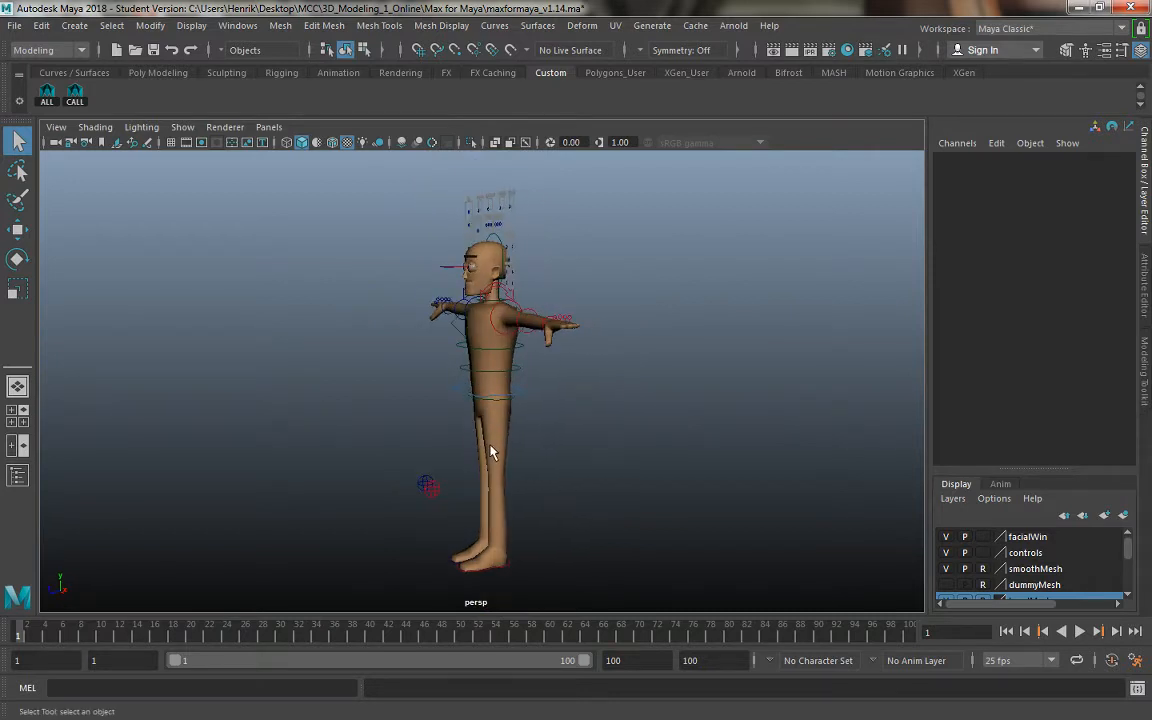
alt+drag(479, 430, 468, 428)
alt+drag(390, 360, 492, 350)
scroll(480, 350, up, 5)
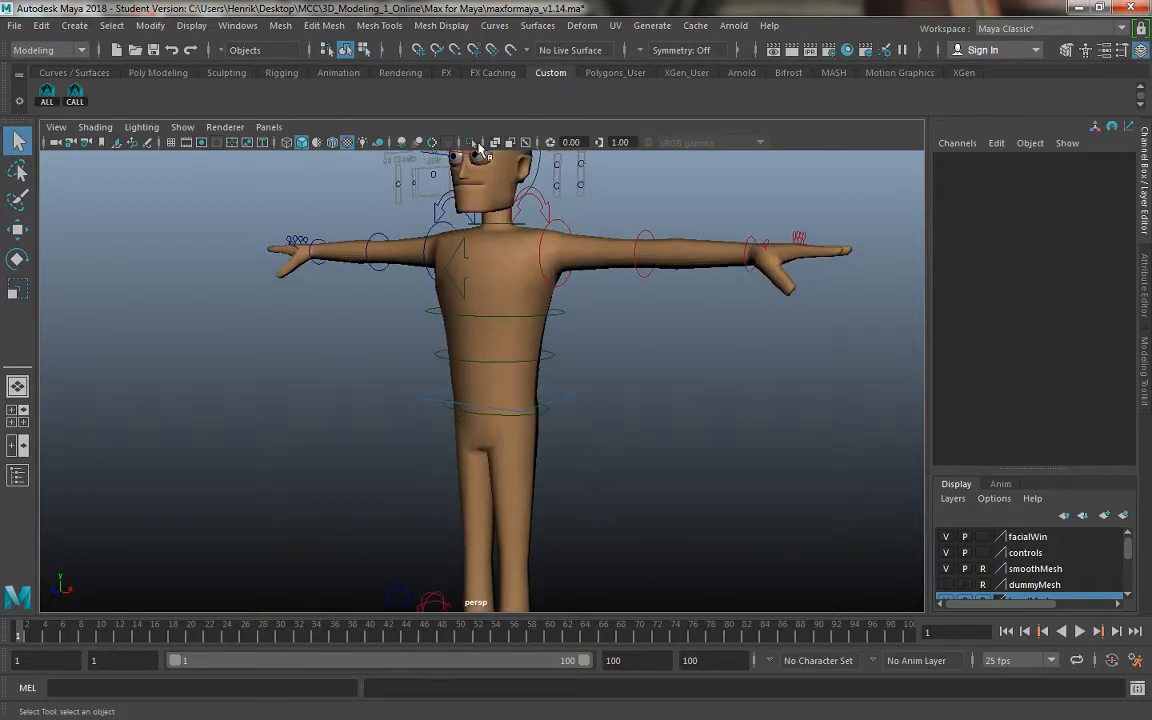
alt+drag(548, 432, 485, 416)
scroll(576, 433, down, 4)
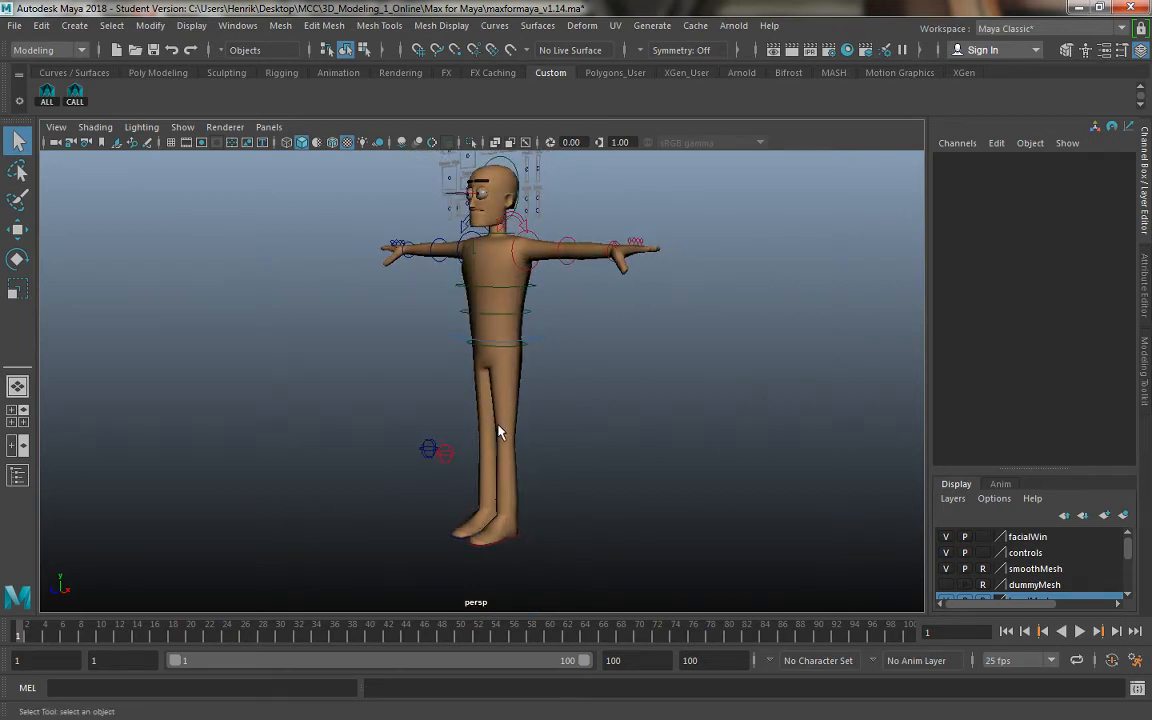
alt+drag(481, 424, 442, 368)
alt+right_drag(442, 368, 483, 391)
mouse_move(483, 391)
alt+mouse_down()
mouse_move(527, 391)
mouse_move(496, 393)
alt+mouse_up()
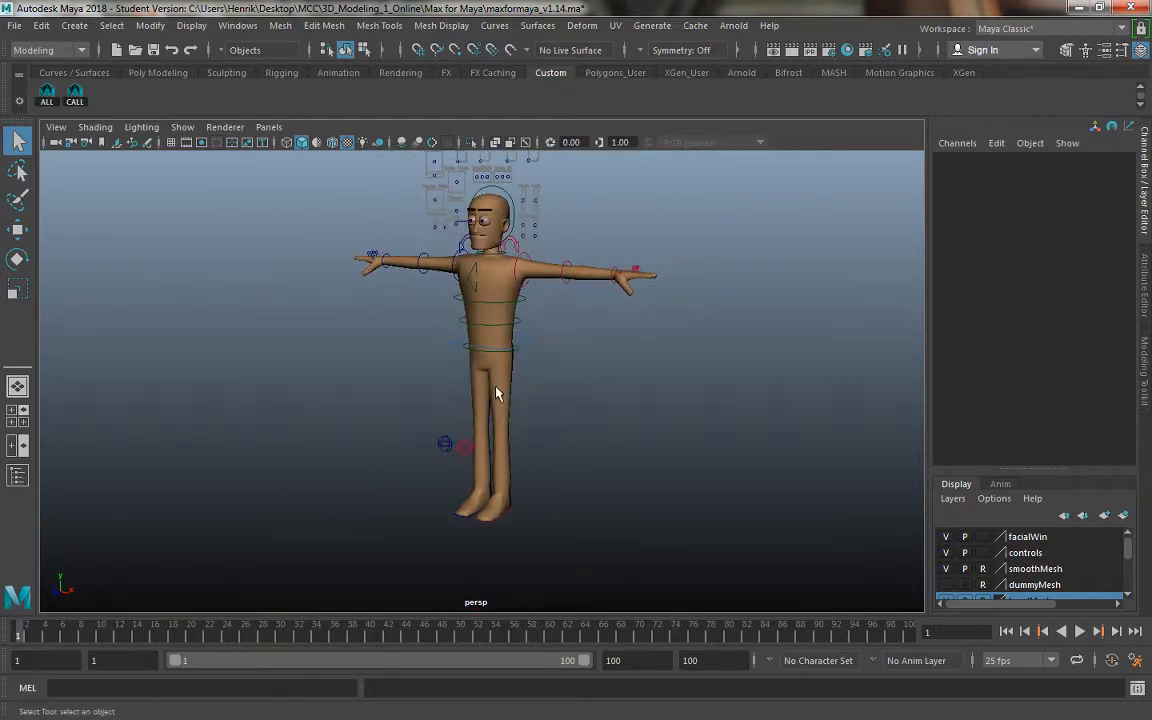
alt+right_drag(496, 393, 594, 442)
alt+middle_drag(550, 245, 530, 401)
alt+drag(538, 418, 592, 433)
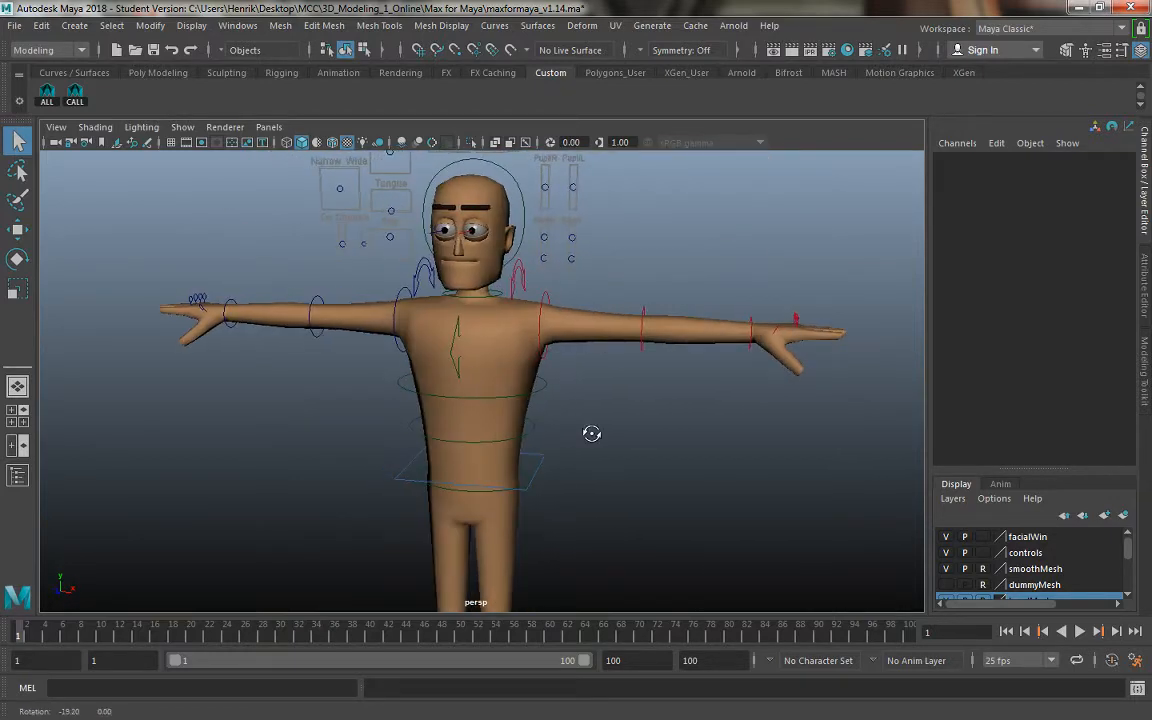
alt+middle_drag(591, 435, 579, 373)
alt+right_drag(602, 404, 566, 388)
alt+middle_drag(566, 356, 554, 433)
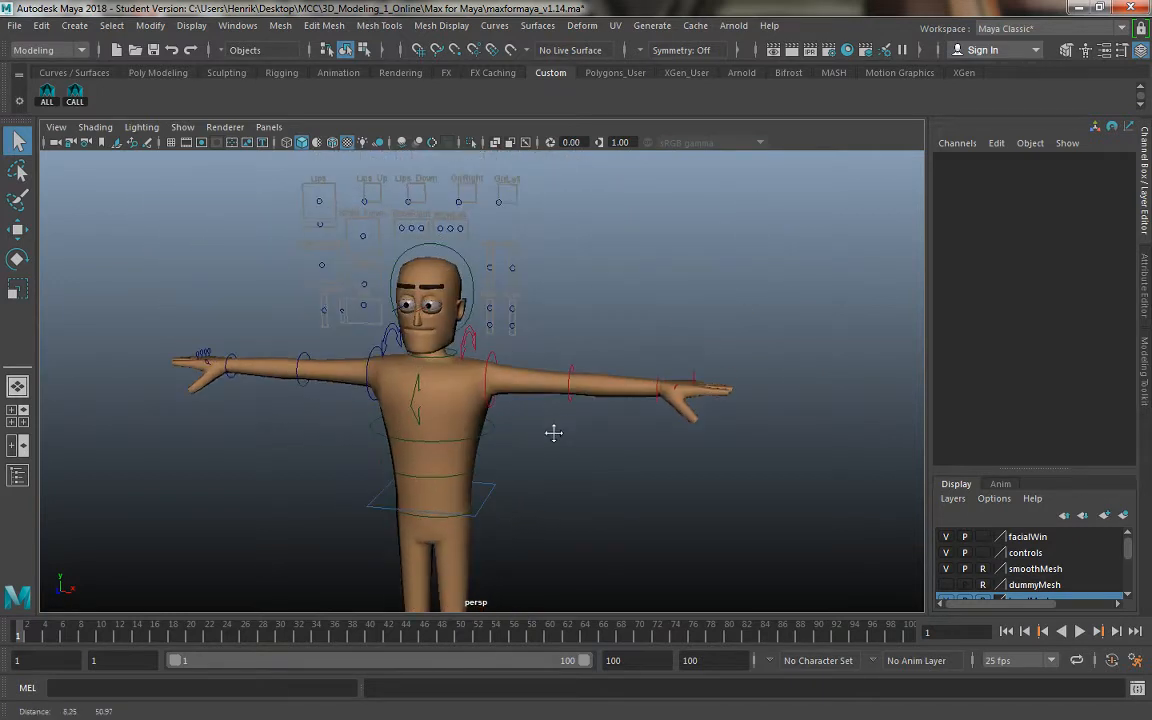
Try a free rotation of the left shoulder FK control to swing the arm down, and undo it
click(493, 362)
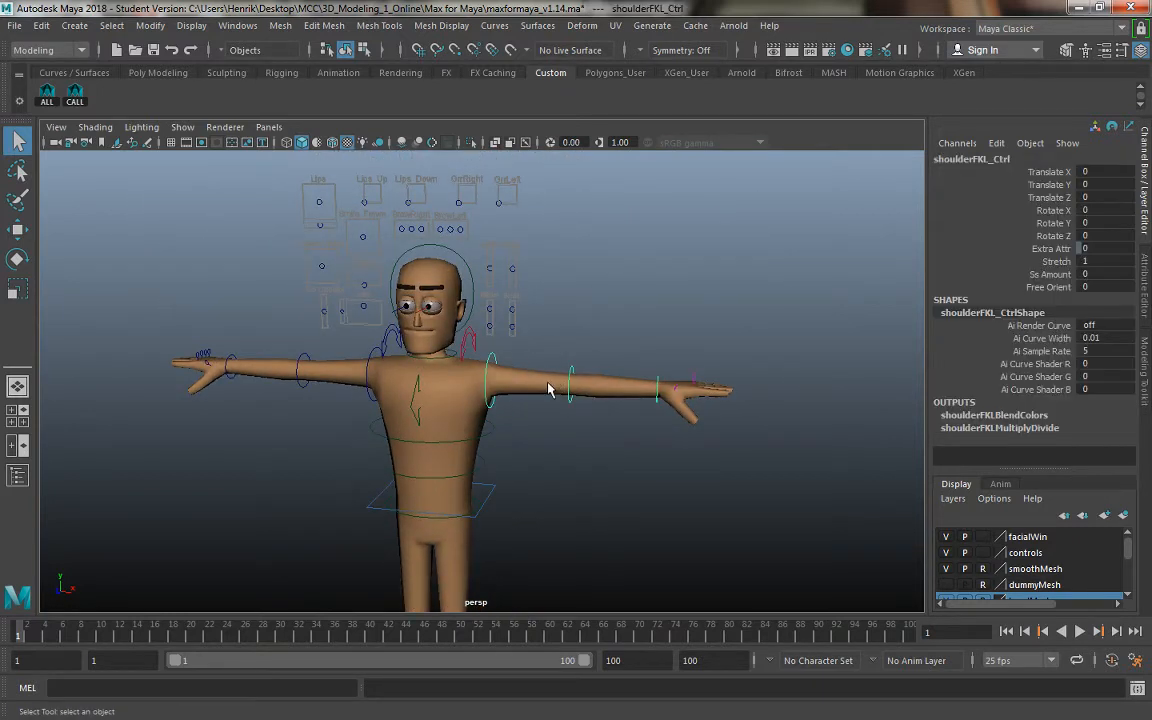
key(e)
drag(553, 381, 543, 423)
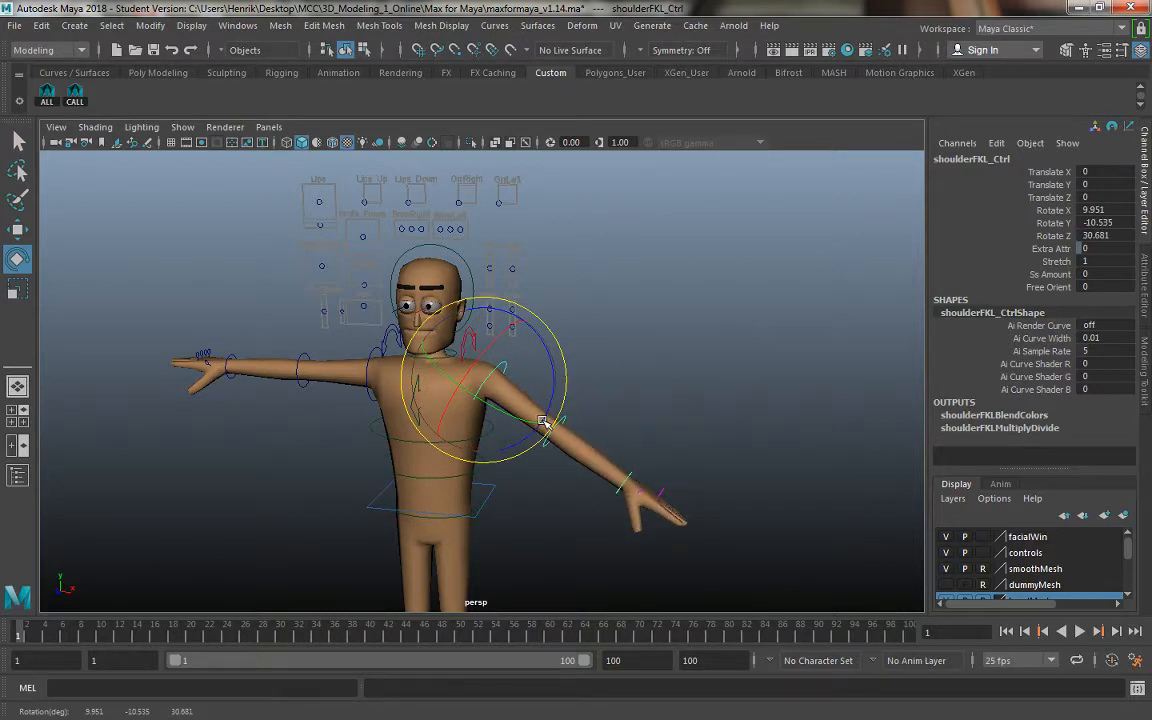
alt+drag(602, 398, 558, 401)
key(ctrl+z)
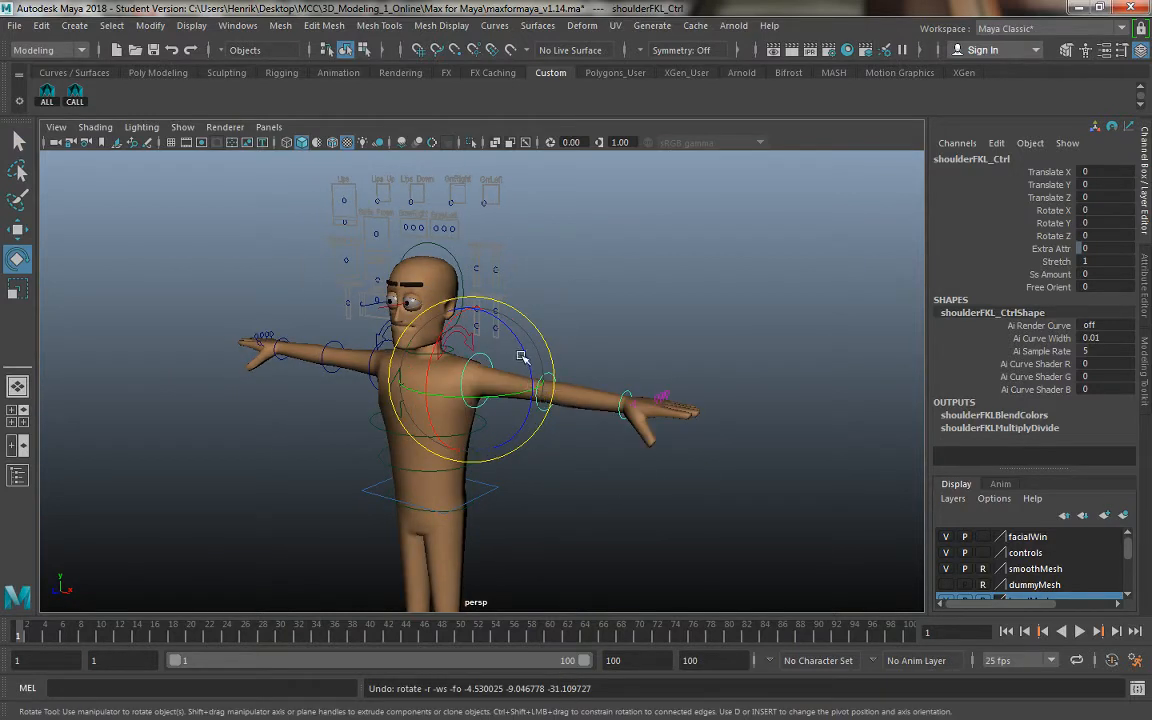
Rotate the left shoulder FK control to about -61 degrees in Y and deselect it
click(1050, 223)
mouse_move(700, 323)
middle_down()
mouse_move(735, 324)
mouse_move(722, 323)
middle_up()
alt+drag(450, 355, 536, 406)
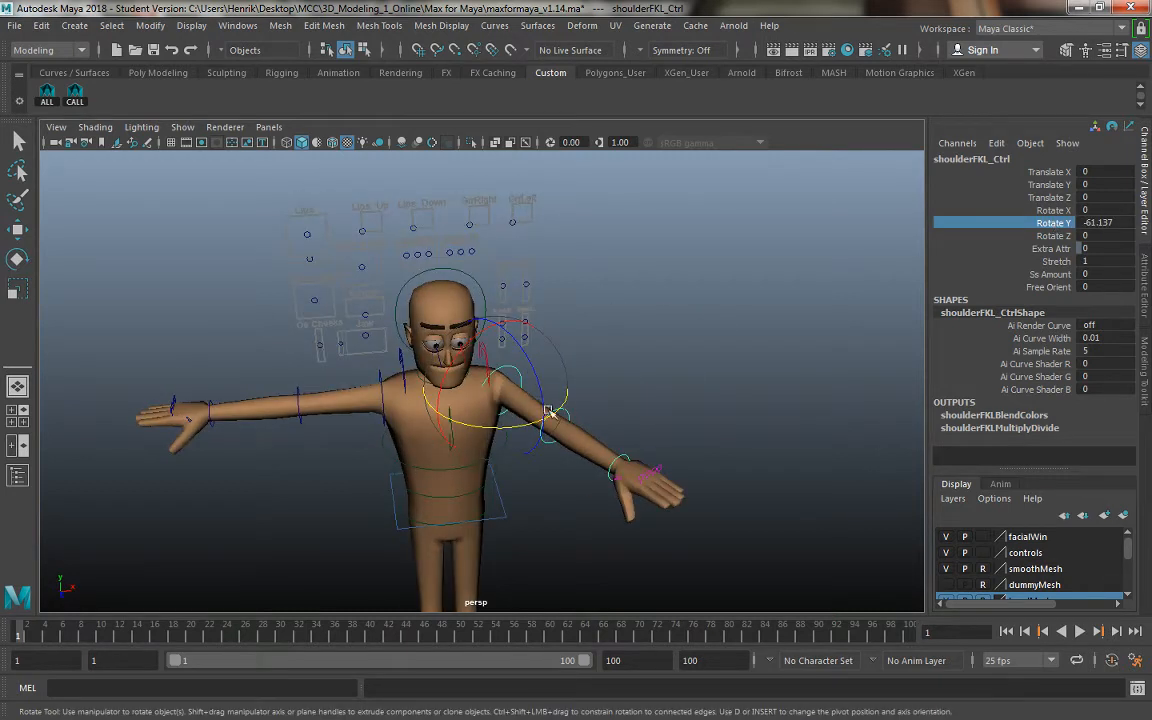
click(656, 368)
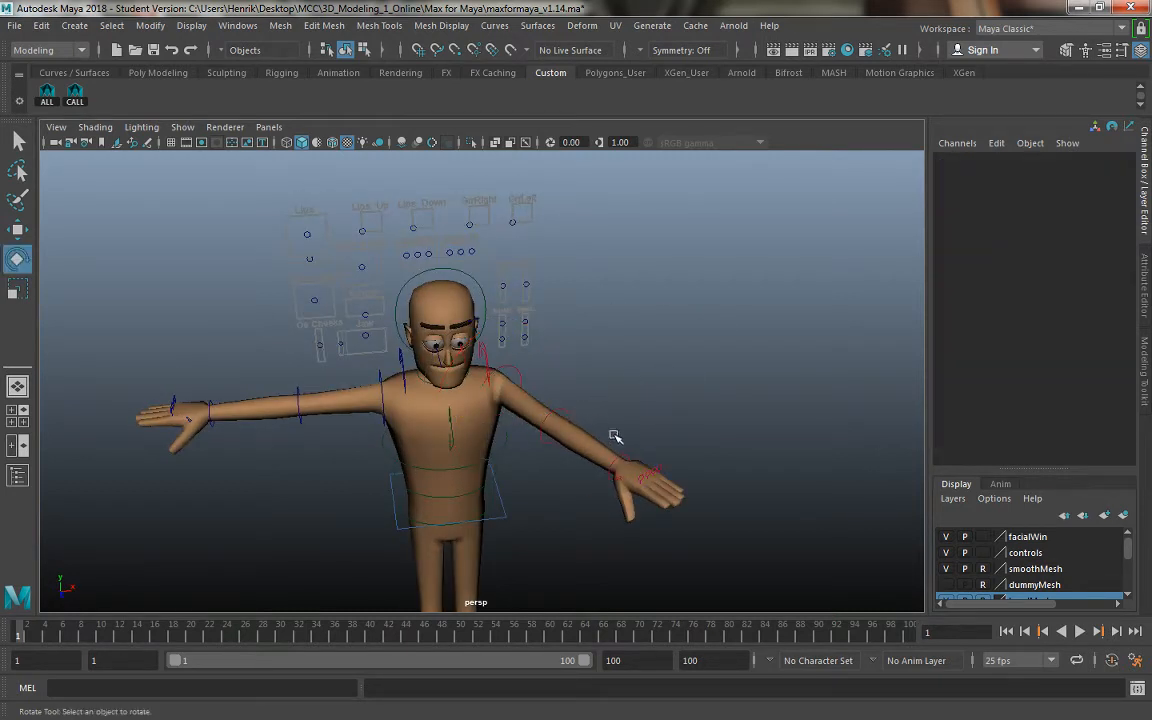
Try rotating the left elbow FK control about X, and undo the rotation
click(571, 416)
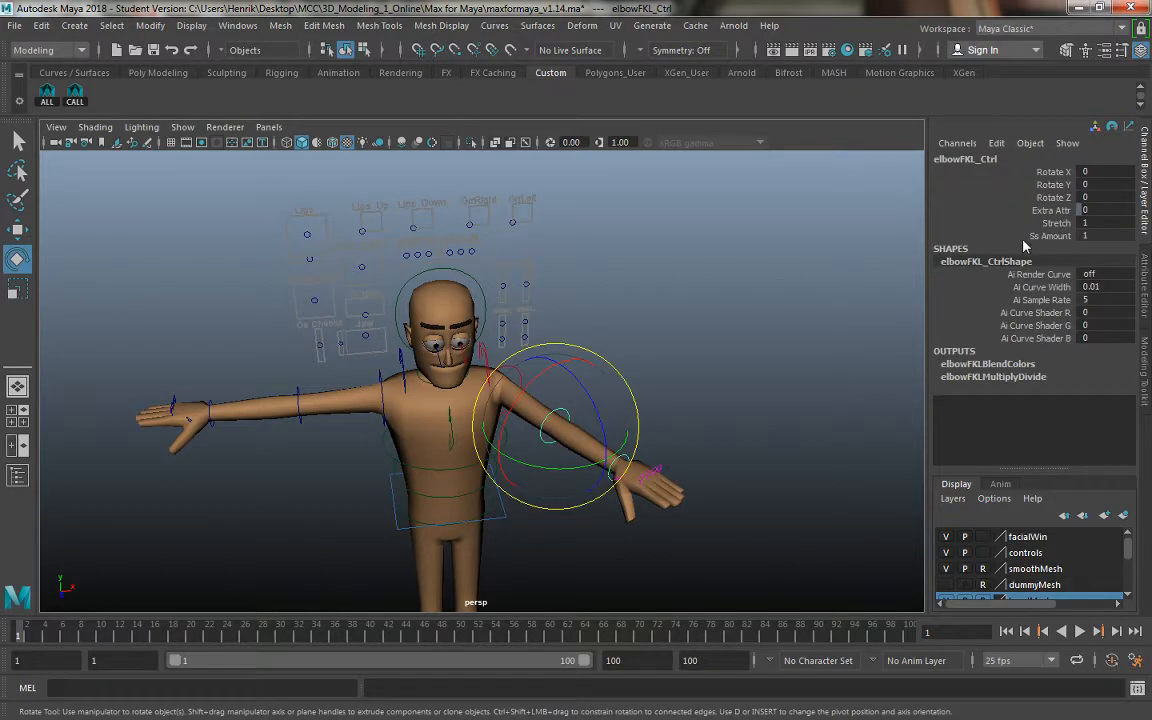
click(1052, 171)
middle_drag(803, 239, 808, 340)
key(ctrl+z)
Bend the left elbow by rotating its FK control to about -53 degrees in Y
click(1054, 197)
click(1053, 184)
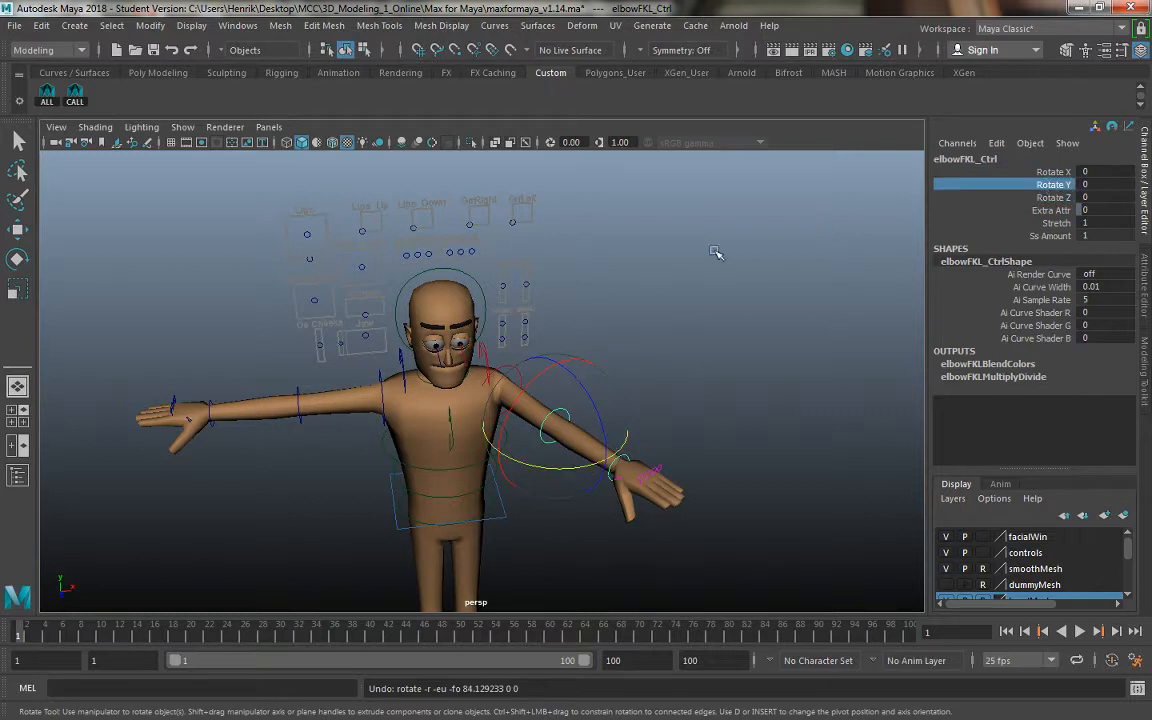
middle_drag(717, 255, 817, 296)
alt+drag(640, 520, 617, 527)
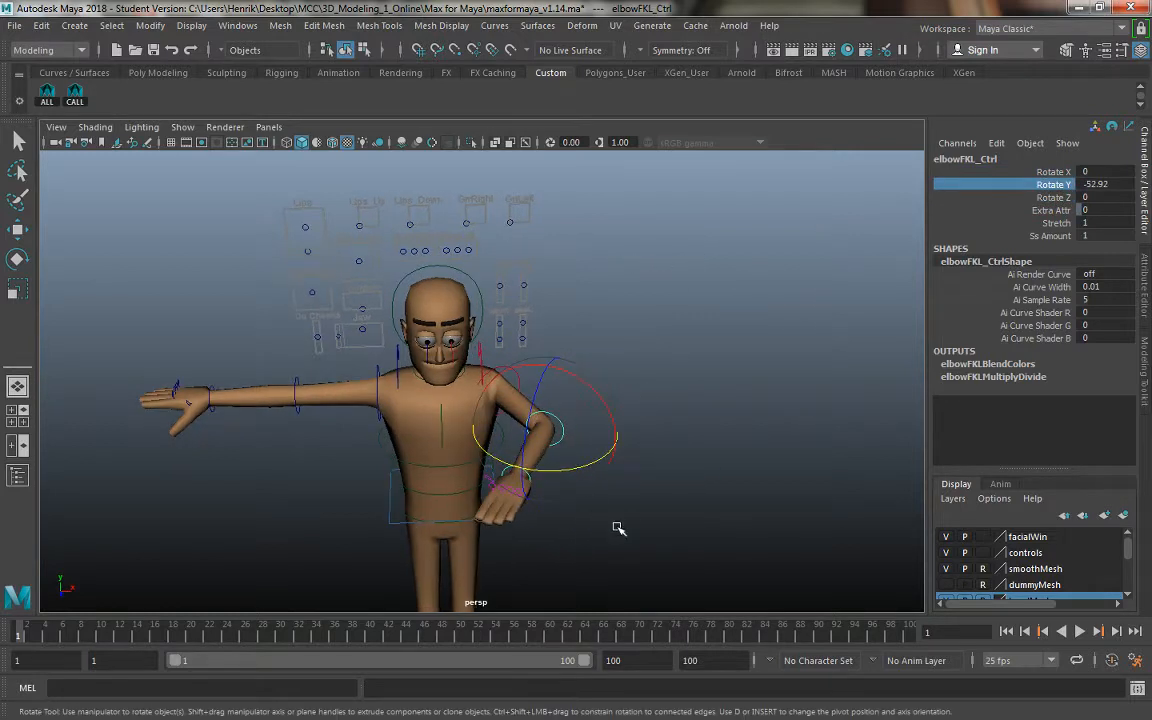
click(617, 527)
alt+drag(549, 461, 589, 467)
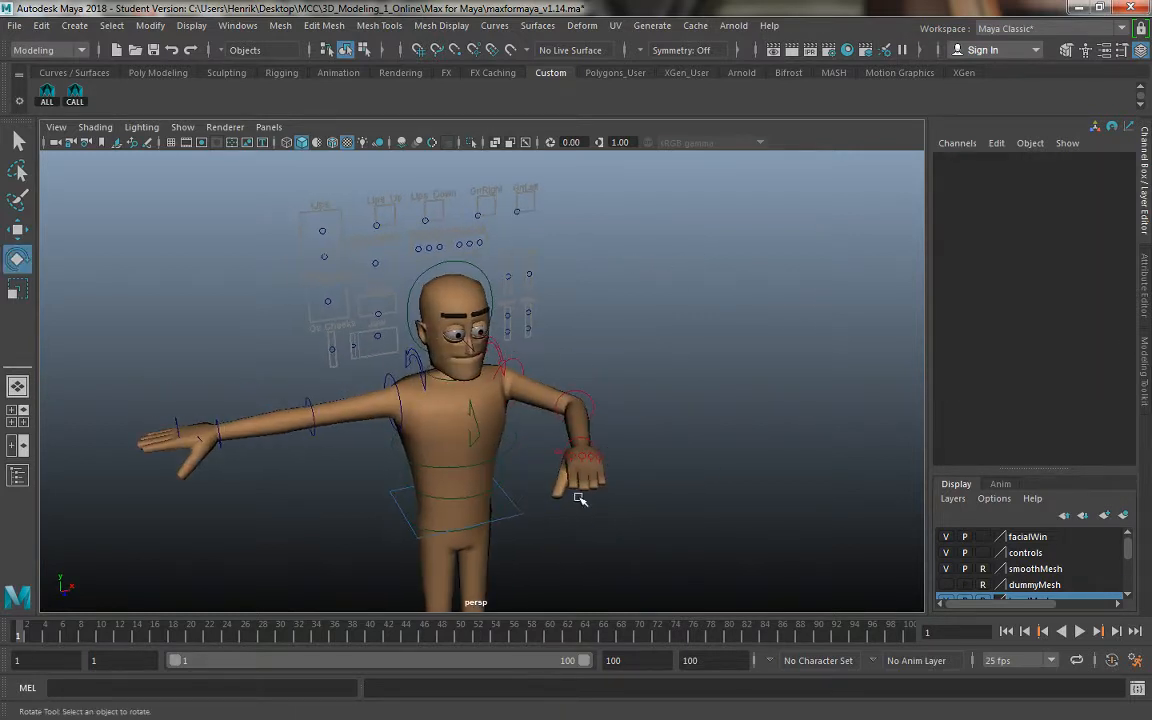
Undo the elbow and shoulder rotations of the left arm
key(ctrl+z)
key(ctrl+z)
key(ctrl+z)
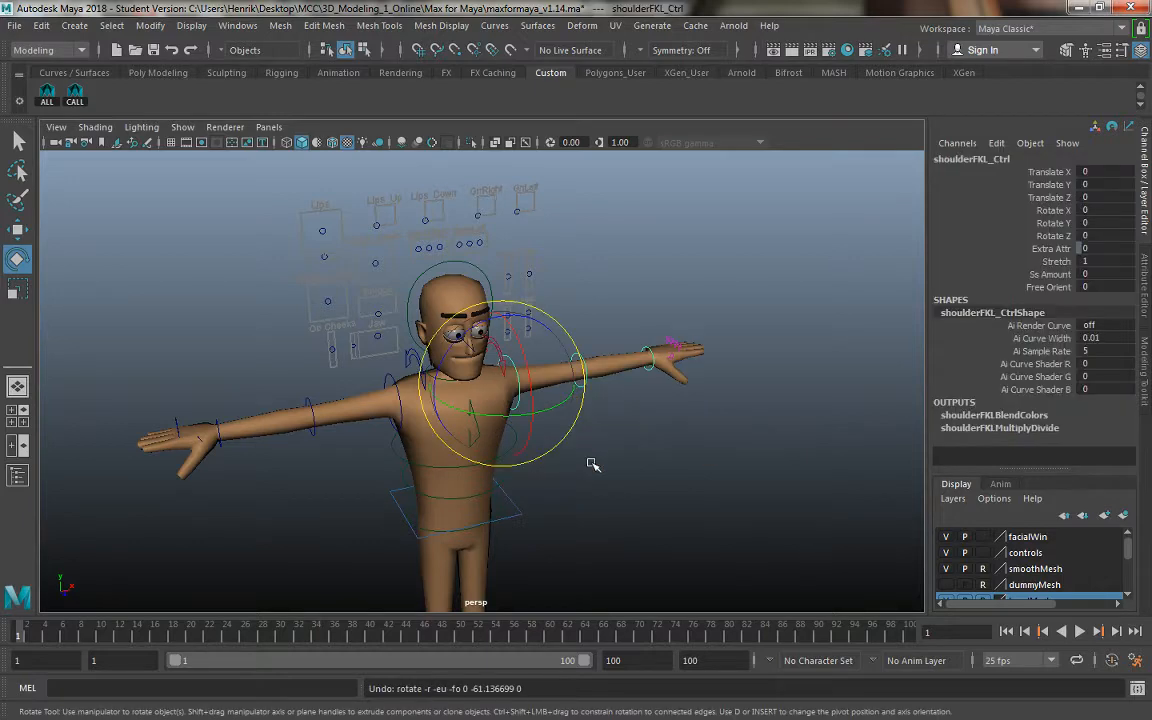
Examine the legs with their foot and knee controls
alt+drag(591, 463, 566, 476)
alt+middle_drag(566, 476, 566, 300)
alt+right_drag(566, 476, 680, 550)
alt+middle_drag(570, 590, 557, 485)
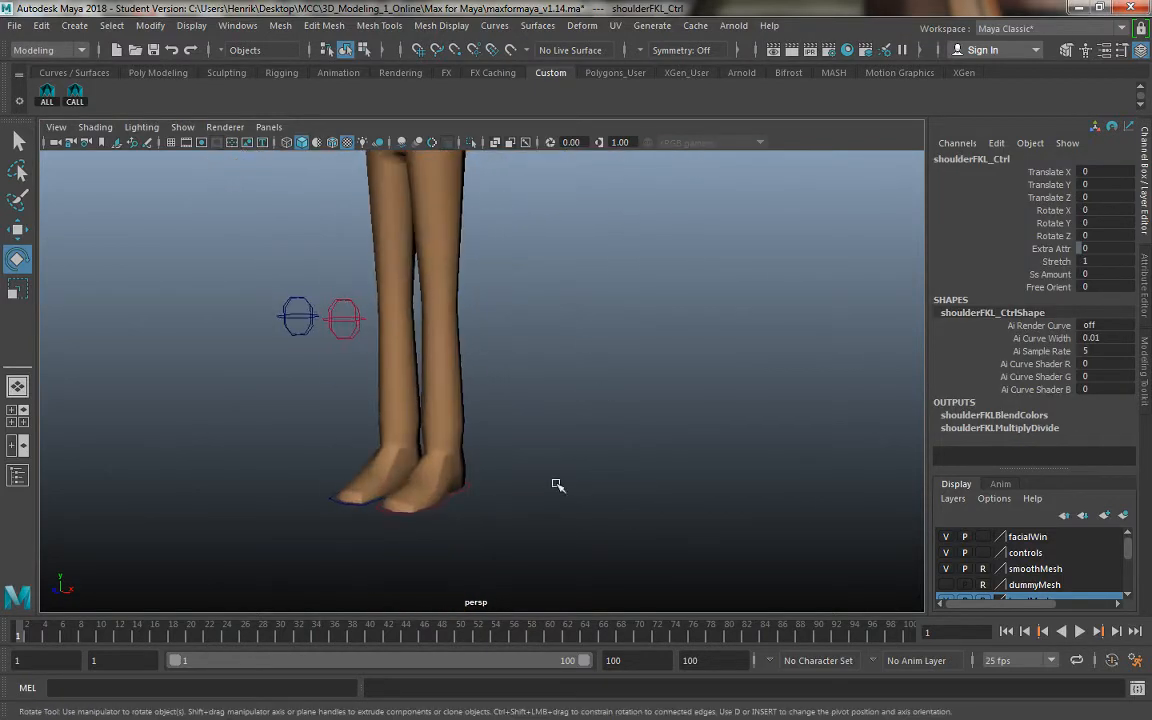
alt+middle_drag(568, 352, 586, 501)
alt+right_drag(586, 501, 494, 484)
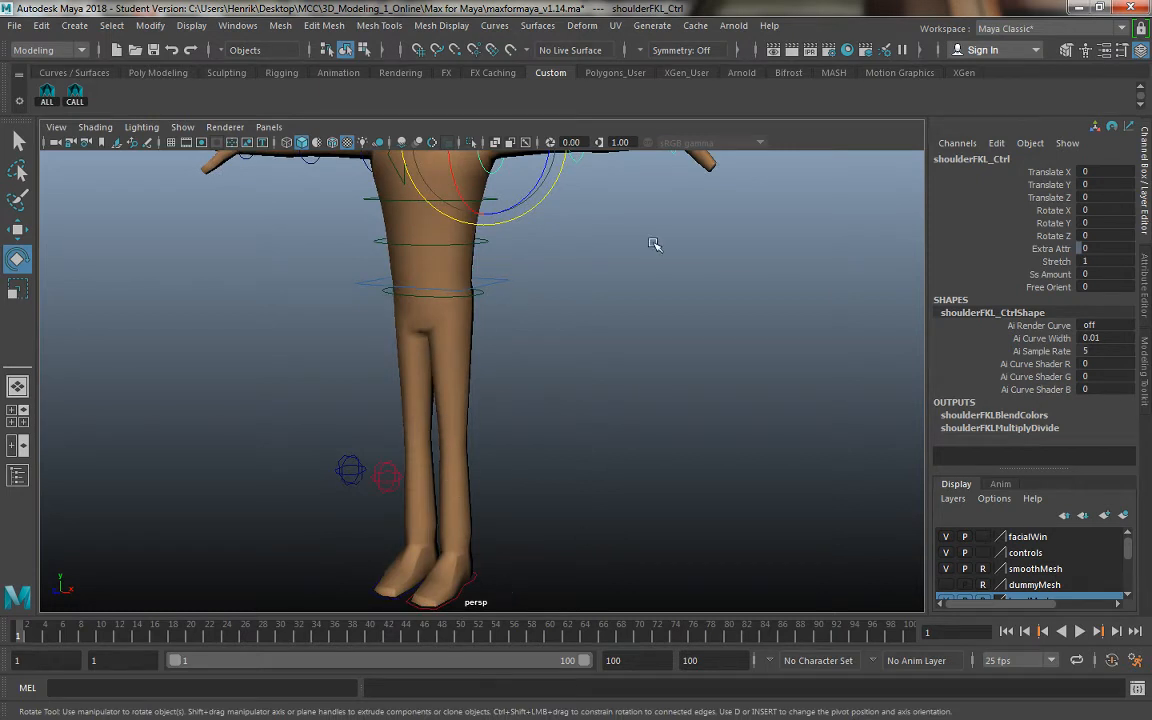
Try a free rotation of the left wrist FK control, and undo it
alt+middle_drag(656, 247, 633, 432)
click(633, 380)
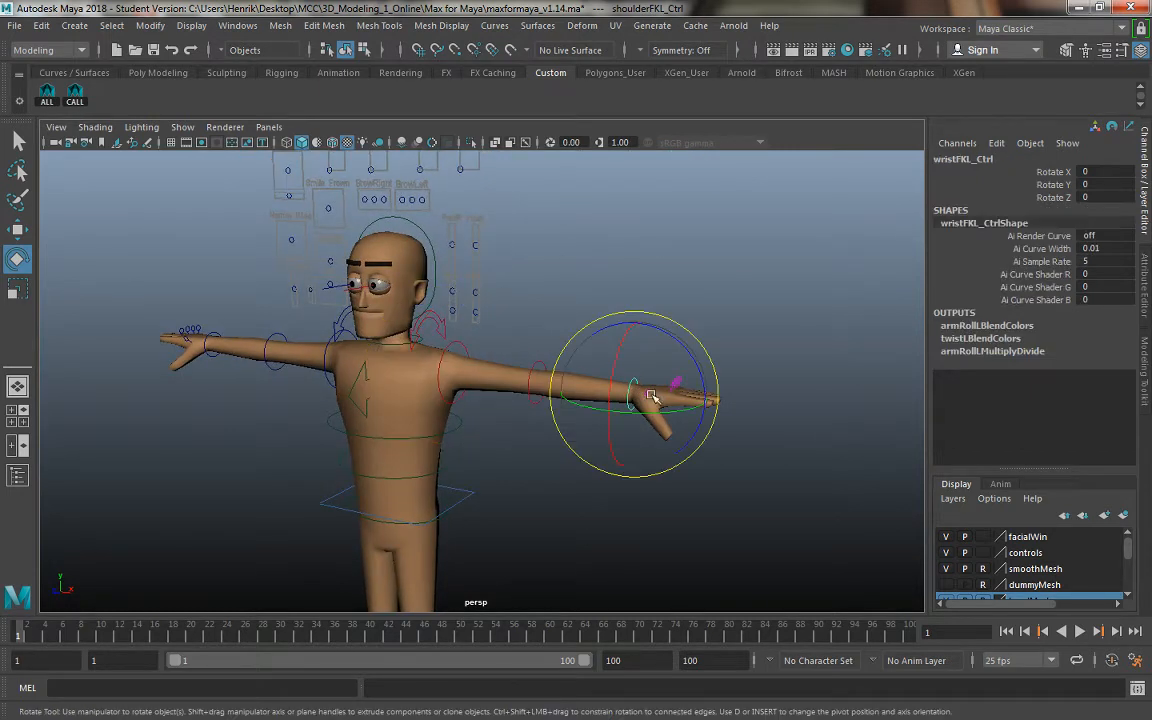
mouse_move(643, 386)
mouse_down()
mouse_move(648, 370)
mouse_move(604, 347)
mouse_move(599, 378)
mouse_move(643, 365)
mouse_move(627, 380)
mouse_up()
key(ctrl+z)
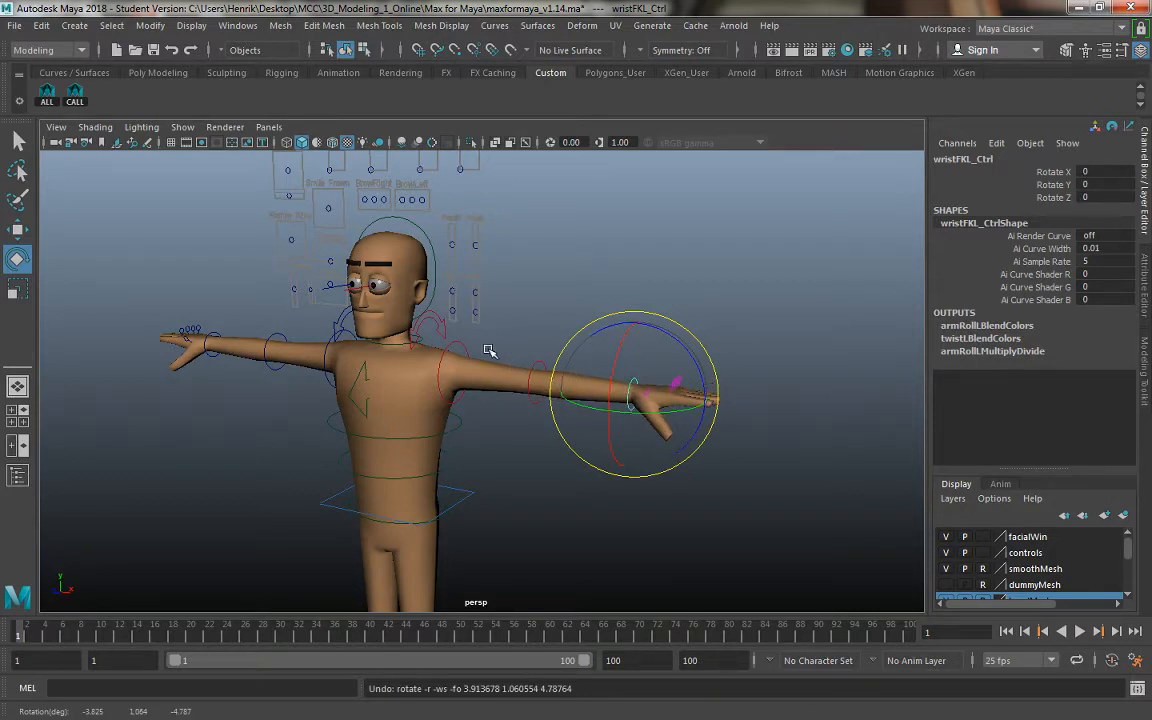
Select the root control at the hips and review its arm, leg and spine IKFK attributes
alt+middle_drag(482, 446, 458, 517)
click(458, 515)
alt+middle_drag(560, 357, 684, 382)
click(524, 240)
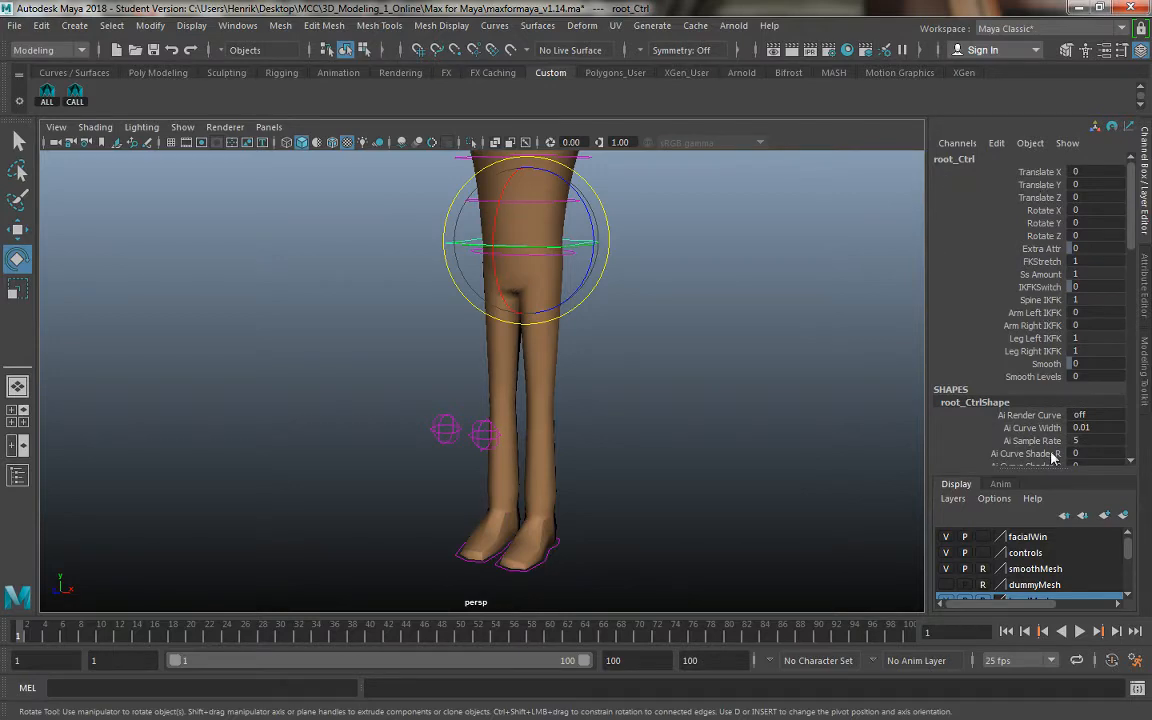
alt+drag(655, 329, 697, 362)
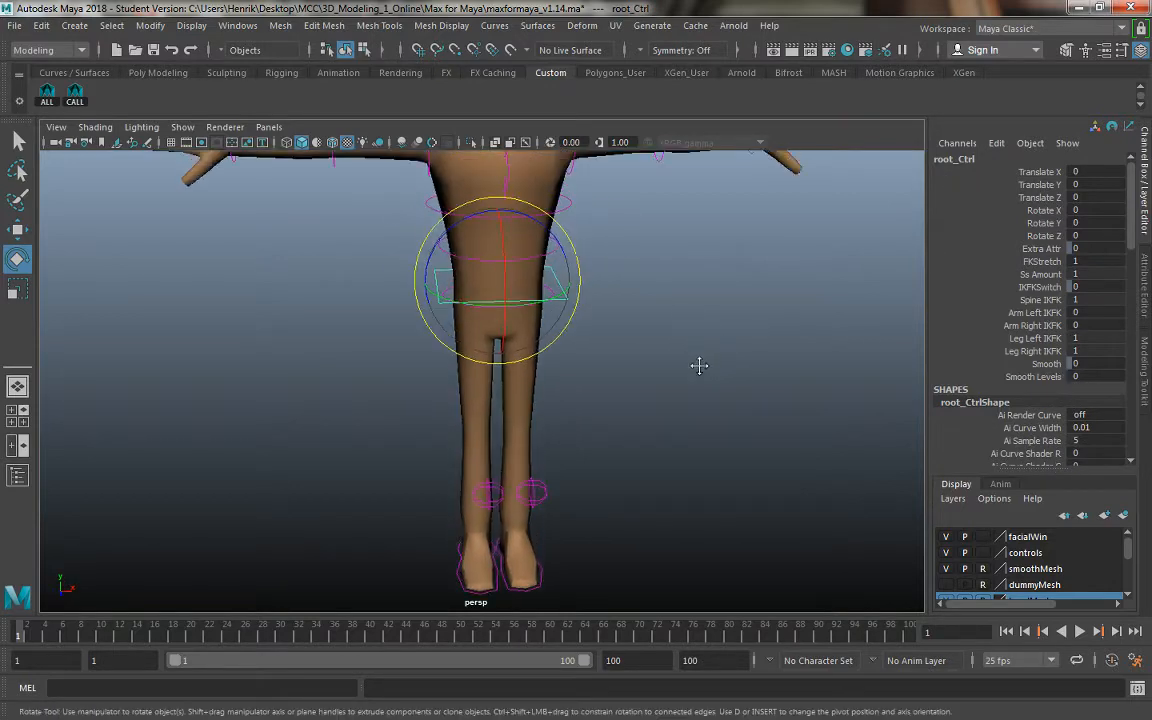
alt+right_drag(697, 362, 617, 278)
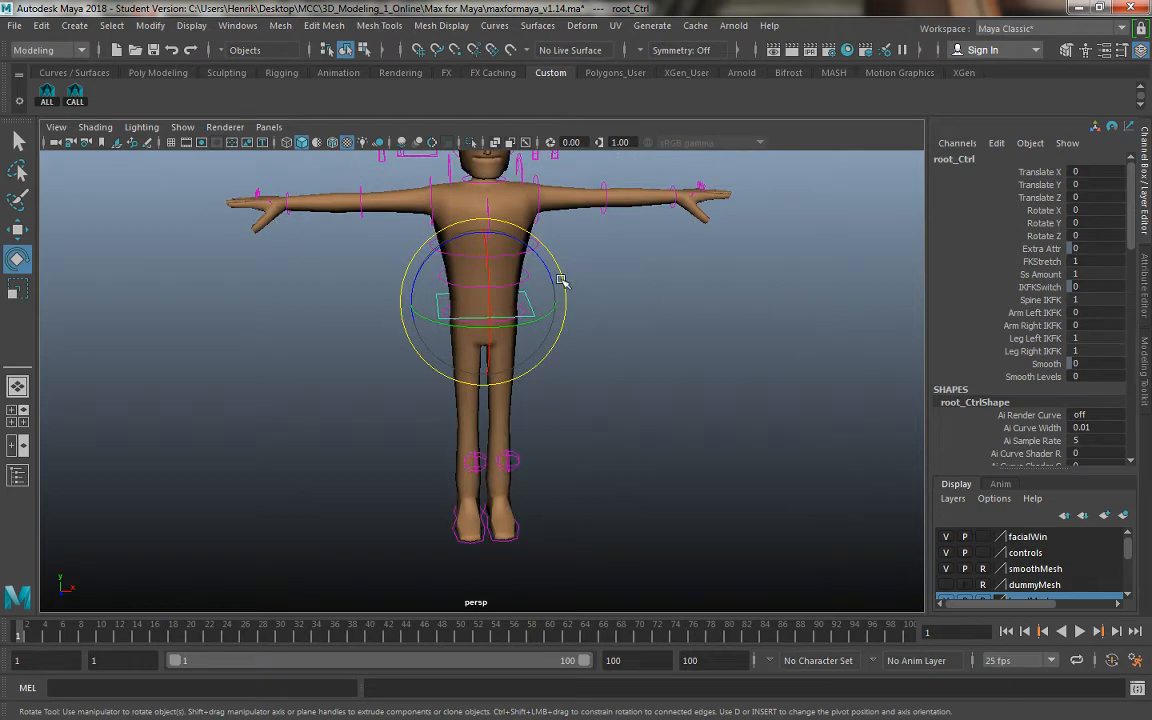
Lower the root control by about 23 units in Y, inspect how the IK legs bend, and undo the move
key(w)
drag(483, 243, 489, 292)
alt+drag(650, 391, 564, 389)
alt+right_drag(565, 390, 567, 426)
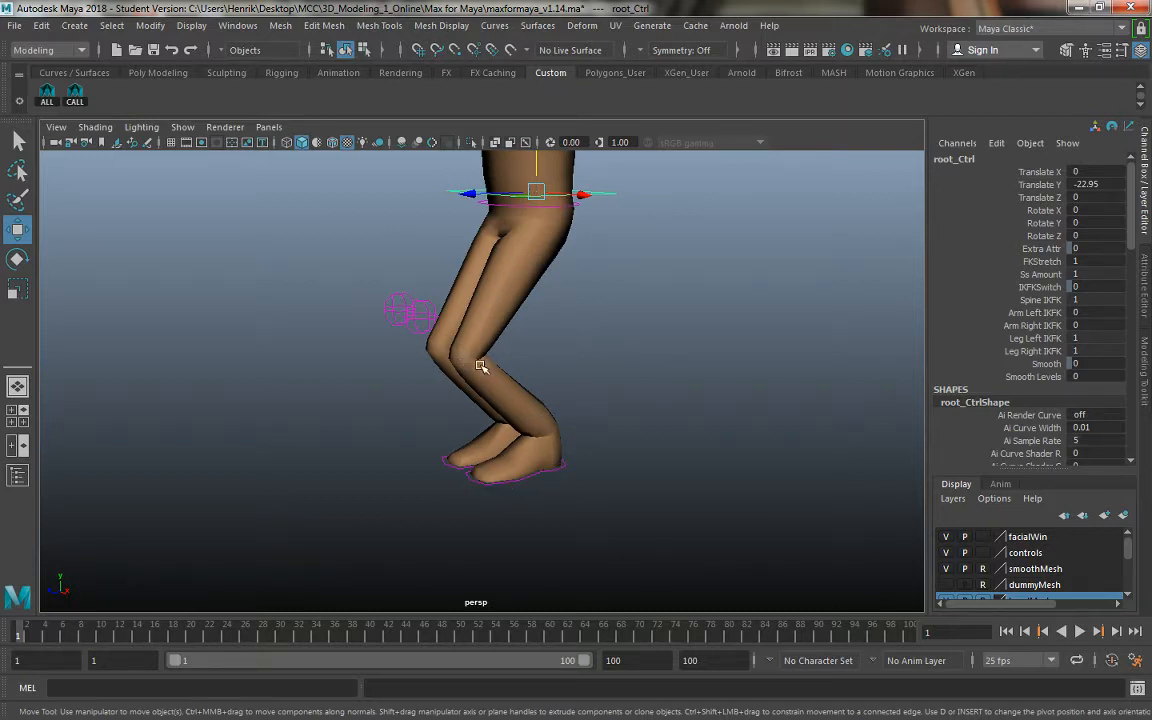
alt+drag(468, 376, 532, 445)
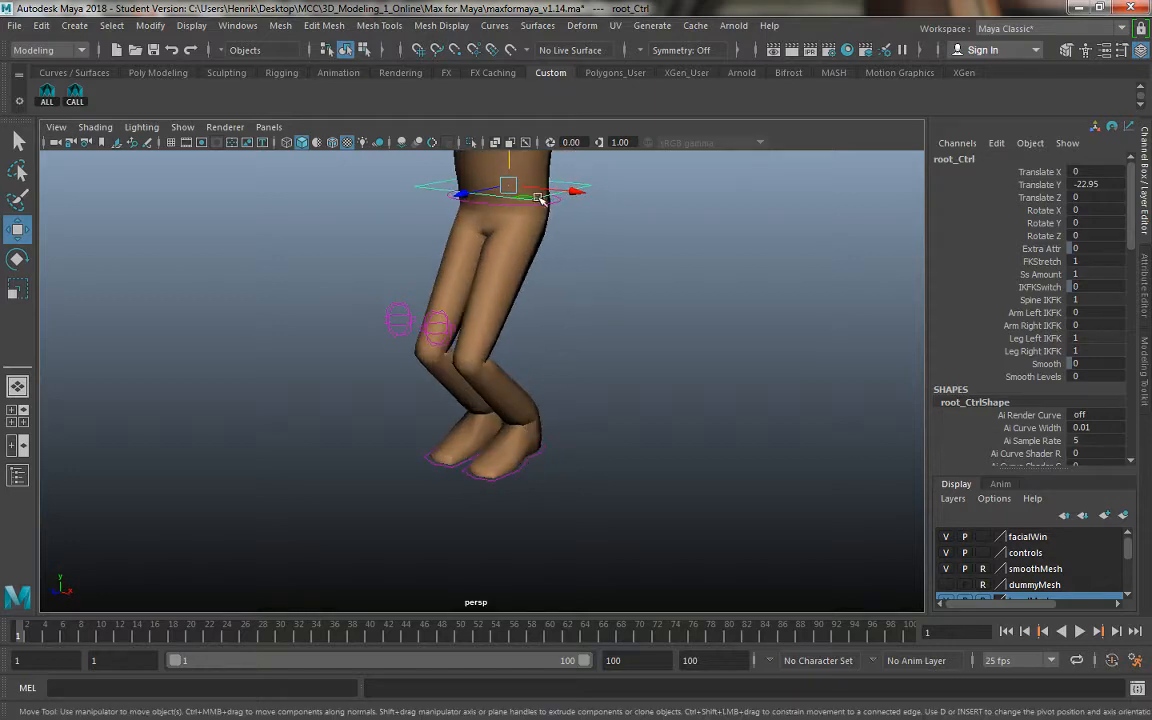
alt+middle_drag(568, 248, 530, 388)
alt+right_drag(530, 388, 508, 296)
alt+drag(508, 296, 568, 280)
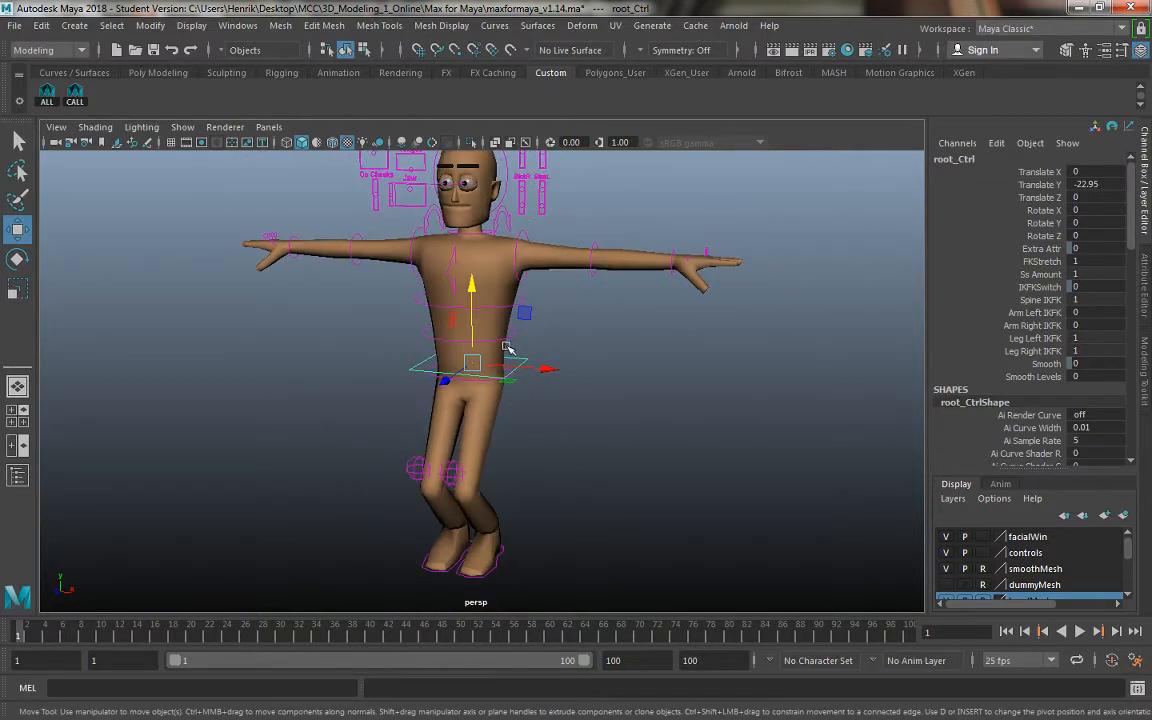
key(ctrl+z)
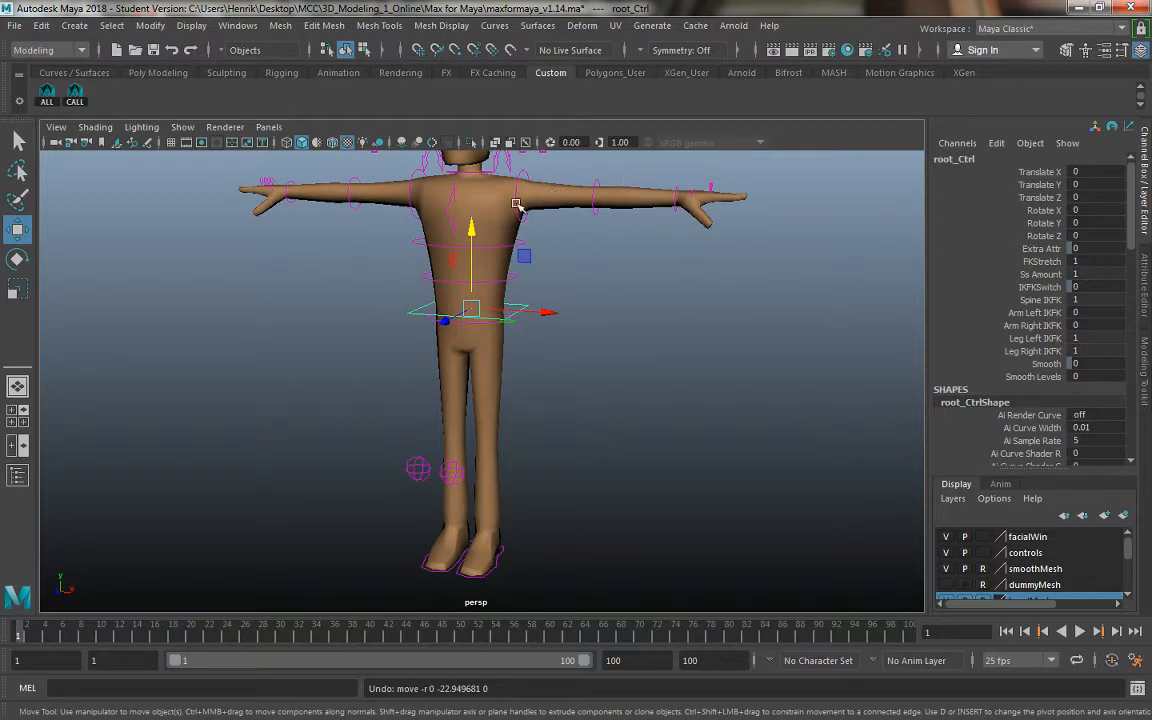
Set the root control's Arm Left IKFK to 1 and lower the root by about 18 units in Y
click(1087, 313)
text(1)
key(Return)
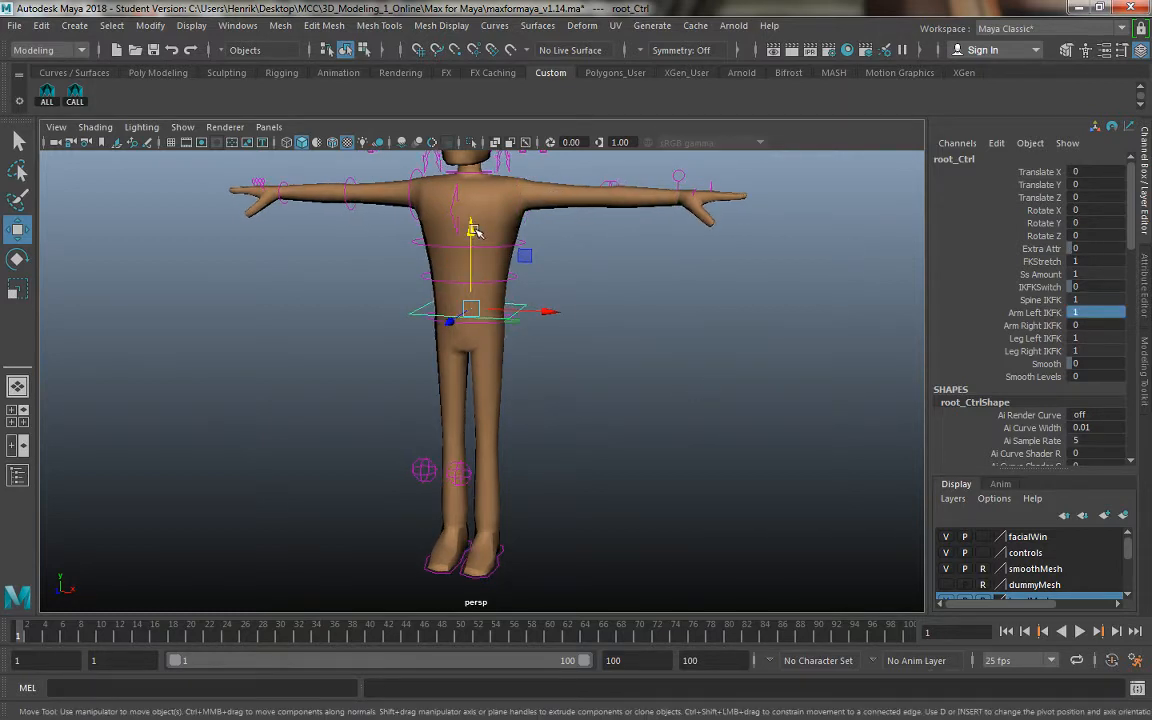
drag(470, 230, 476, 362)
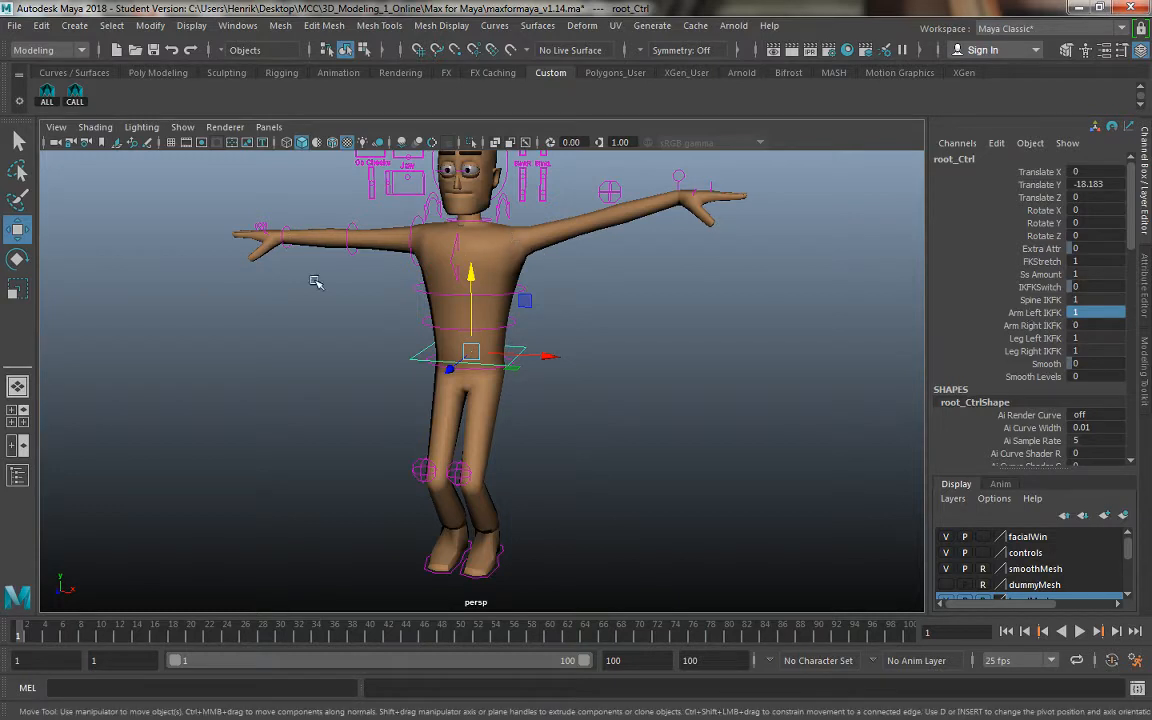
Select the left arm IK control and, after it, the left foot IK control to inspect their attributes
click(681, 183)
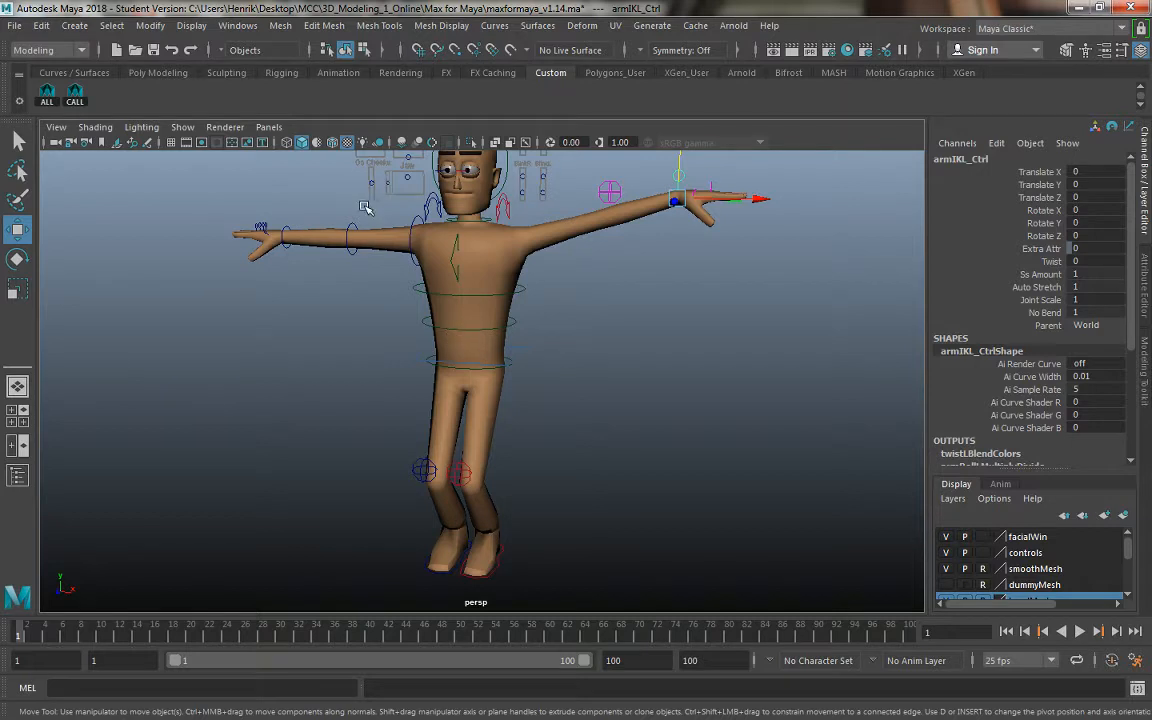
alt+drag(568, 329, 507, 494)
click(505, 505)
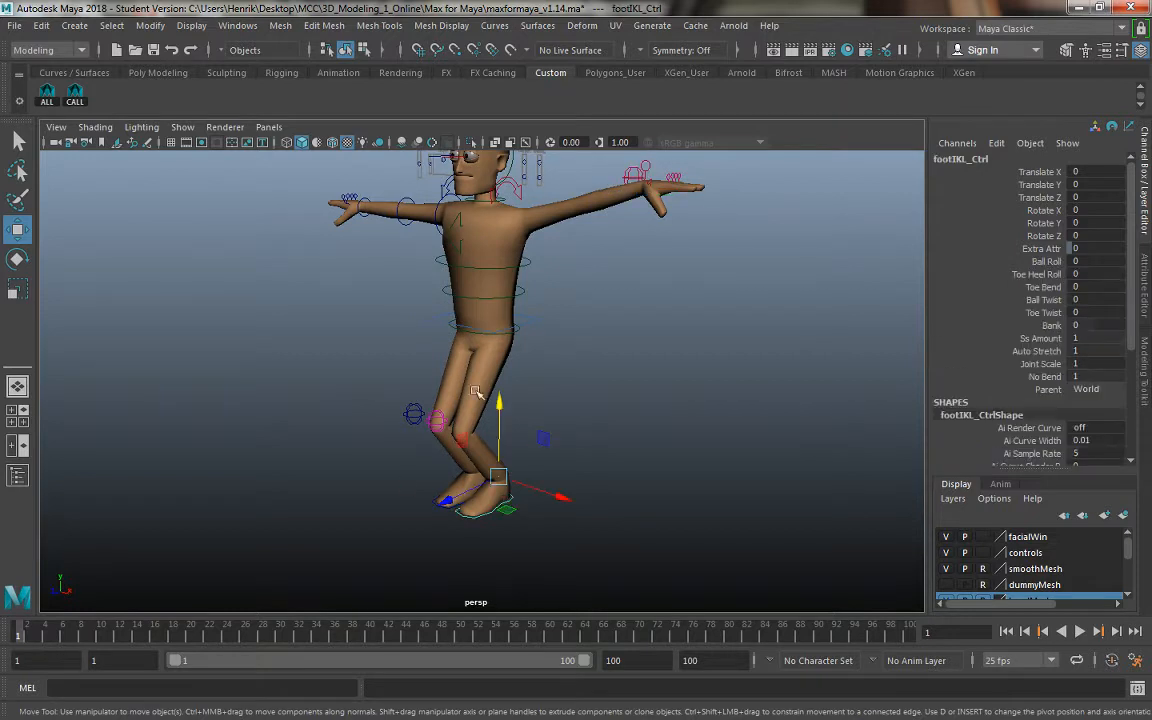
Try moving the left foot IK control to see how the leg follows, and undo the move
middle_drag(510, 460, 467, 411)
key(ctrl+z)
alt+drag(467, 411, 559, 471)
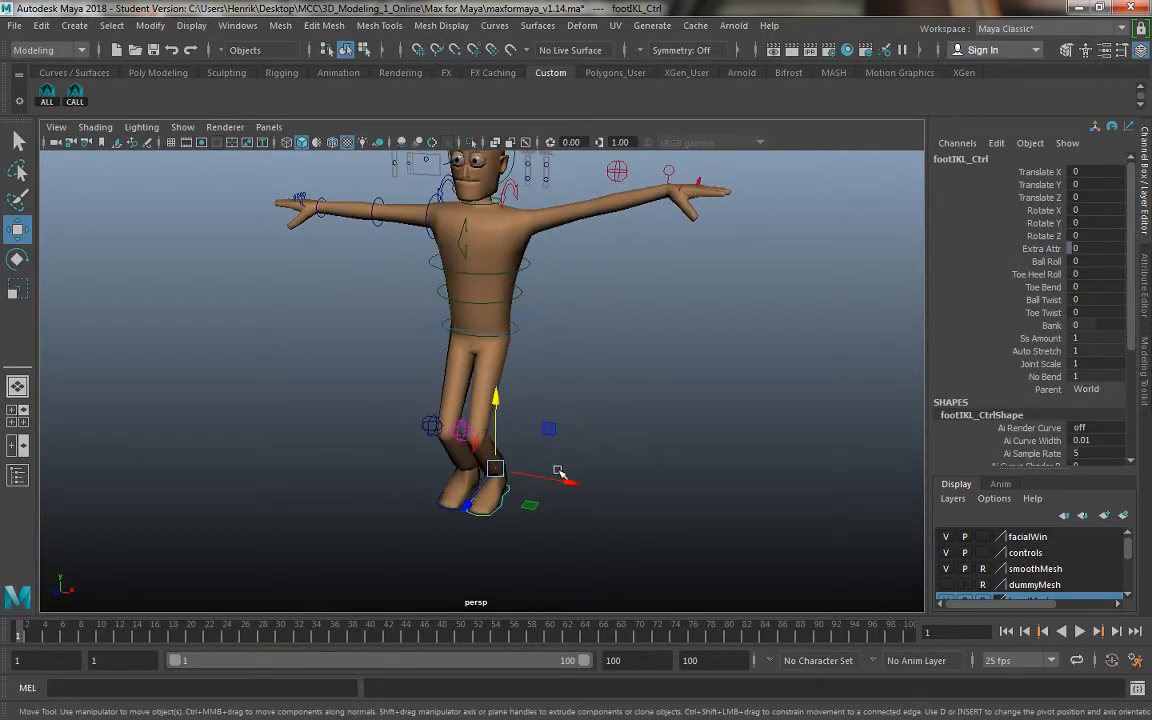
Set Spine IKFK and Arm Left IKFK to 0 on the root control at the hips
click(533, 320)
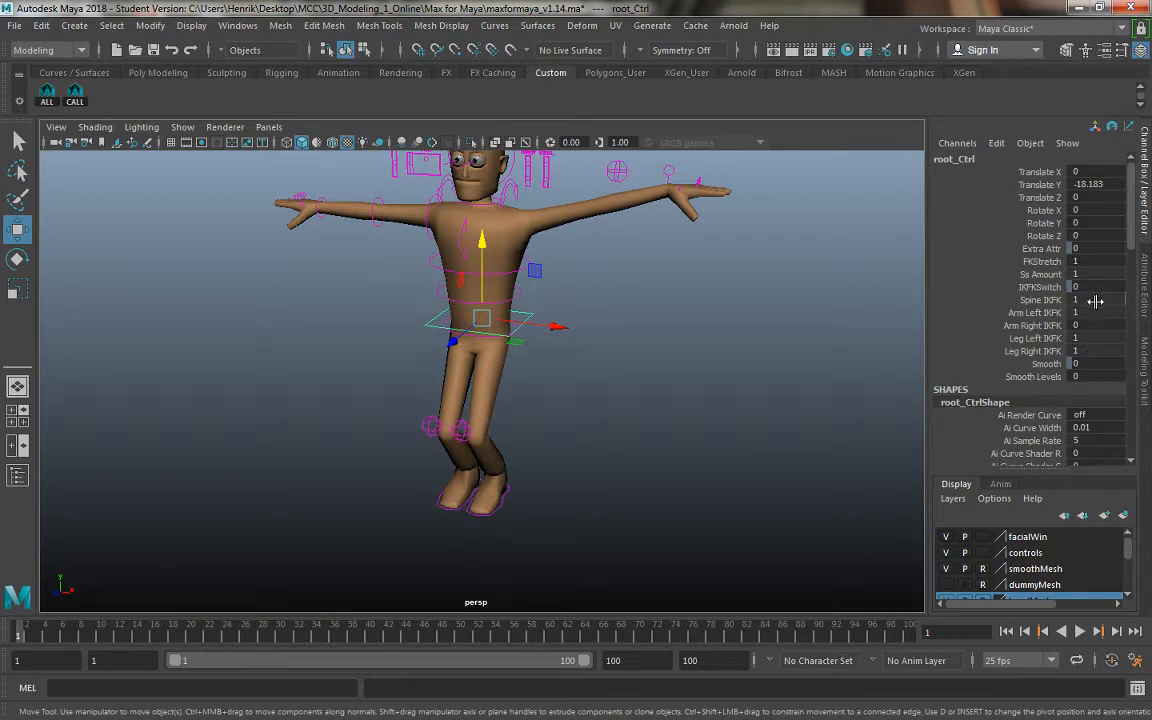
double_click(1096, 301)
click(1078, 313)
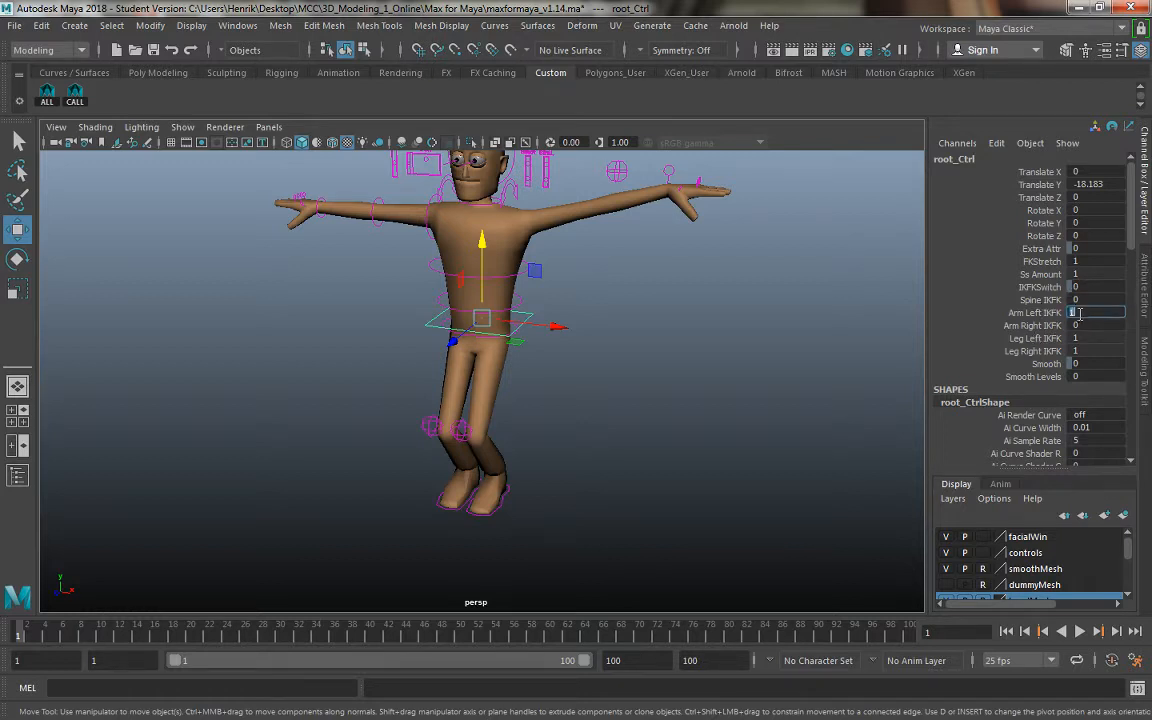
text(0)
key(Return)
alt+drag(689, 273, 651, 298)
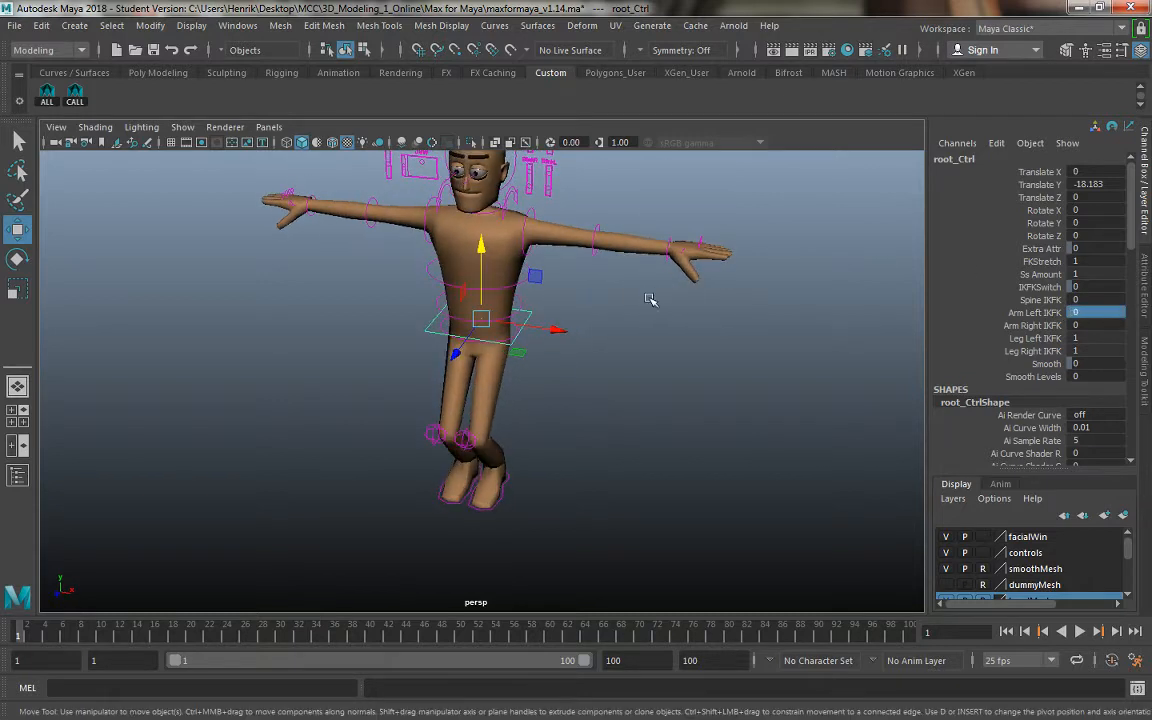
Reset the root control's Translate Y to 0
click(1090, 184)
text(0)
key(Return)
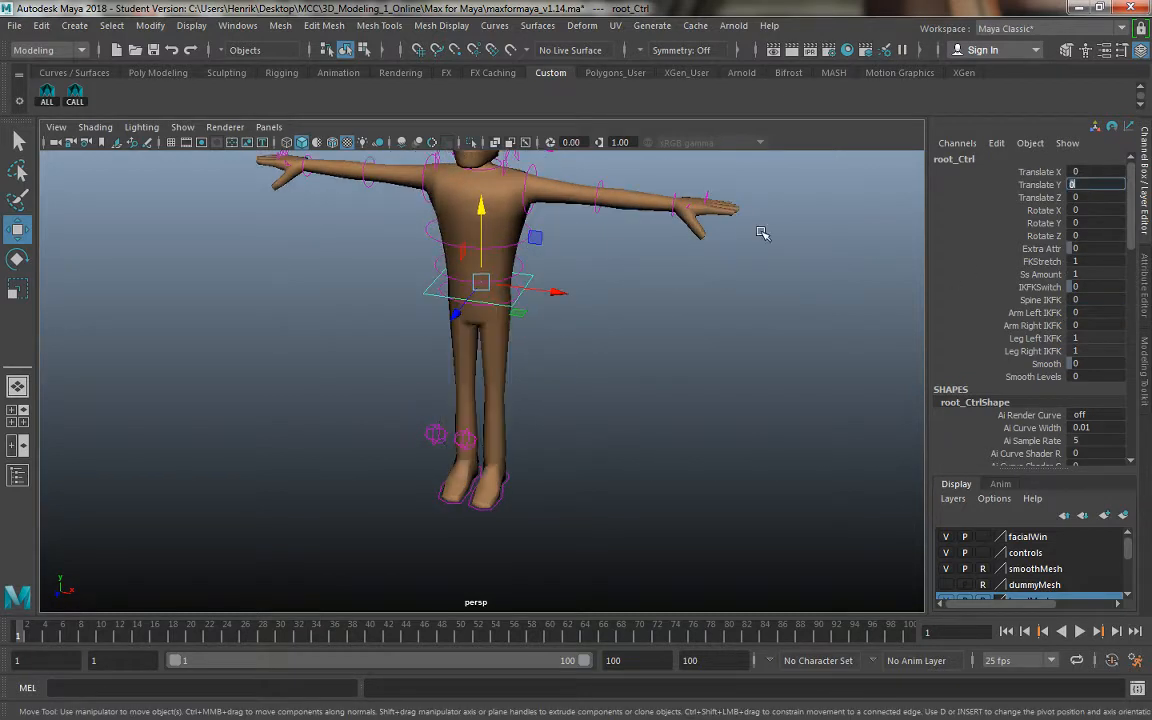
Examine the whole character and its control curves from the front and from an angle
alt+drag(275, 378, 255, 373)
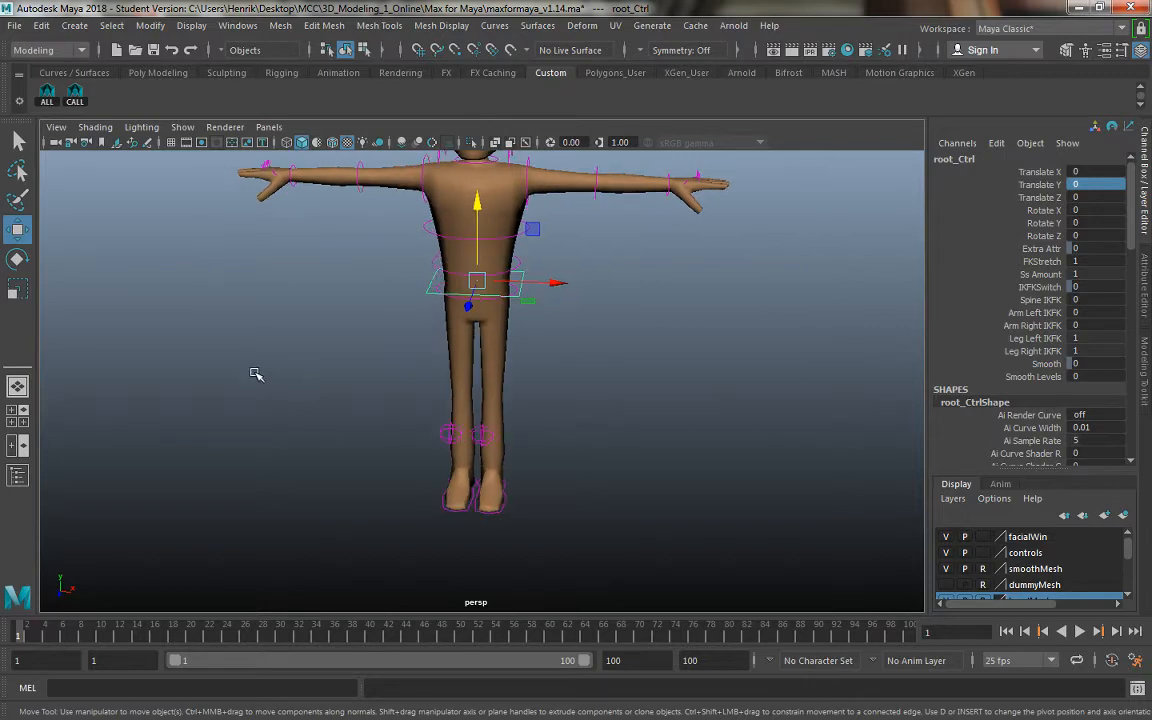
alt+middle_drag(255, 373, 258, 452)
alt+right_drag(258, 452, 321, 401)
alt+drag(321, 401, 300, 420)
mouse_move(523, 434)
alt+middle_down()
mouse_move(527, 455)
mouse_move(519, 429)
alt+middle_up()
scroll(527, 455, down, 3)
alt+drag(519, 429, 476, 424)
alt+middle_drag(476, 424, 468, 437)
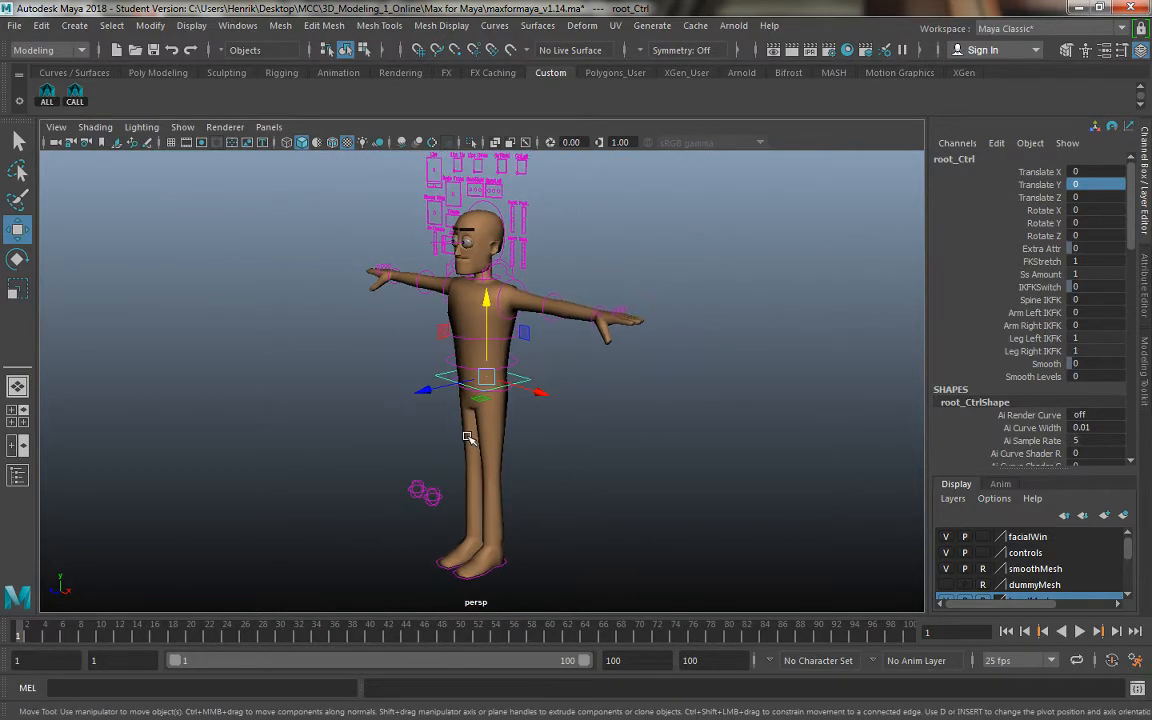
alt+drag(468, 437, 475, 430)
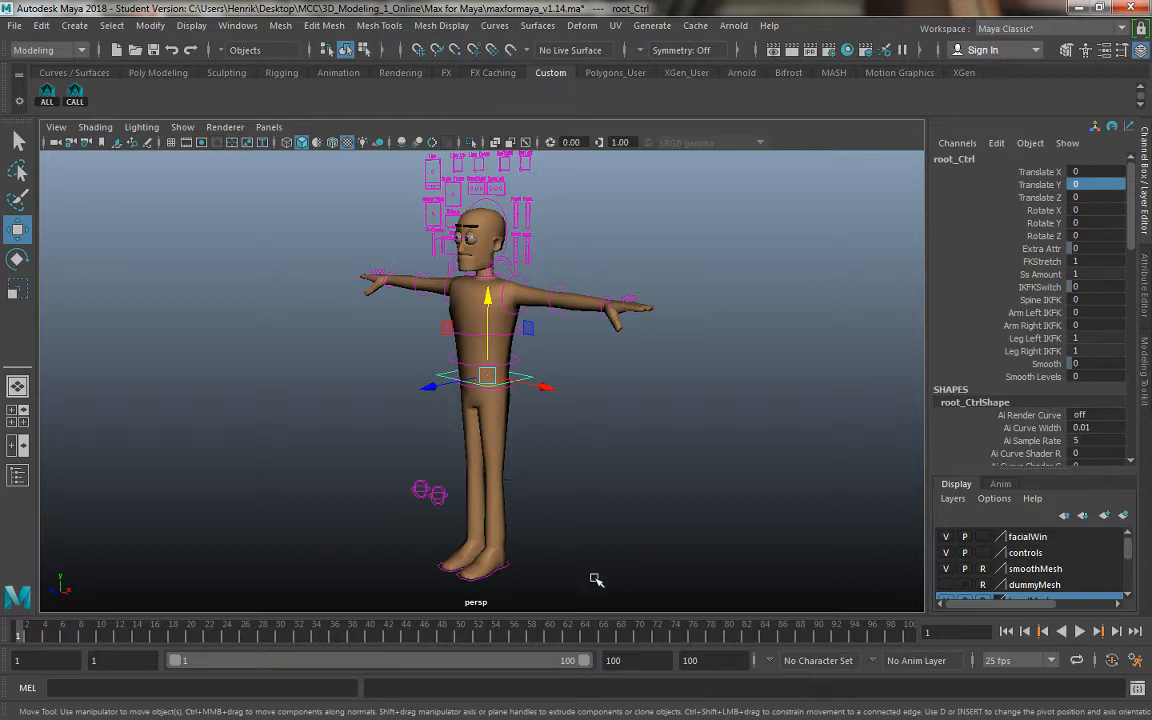
Set the end frame of the playback range to 120
click(658, 655)
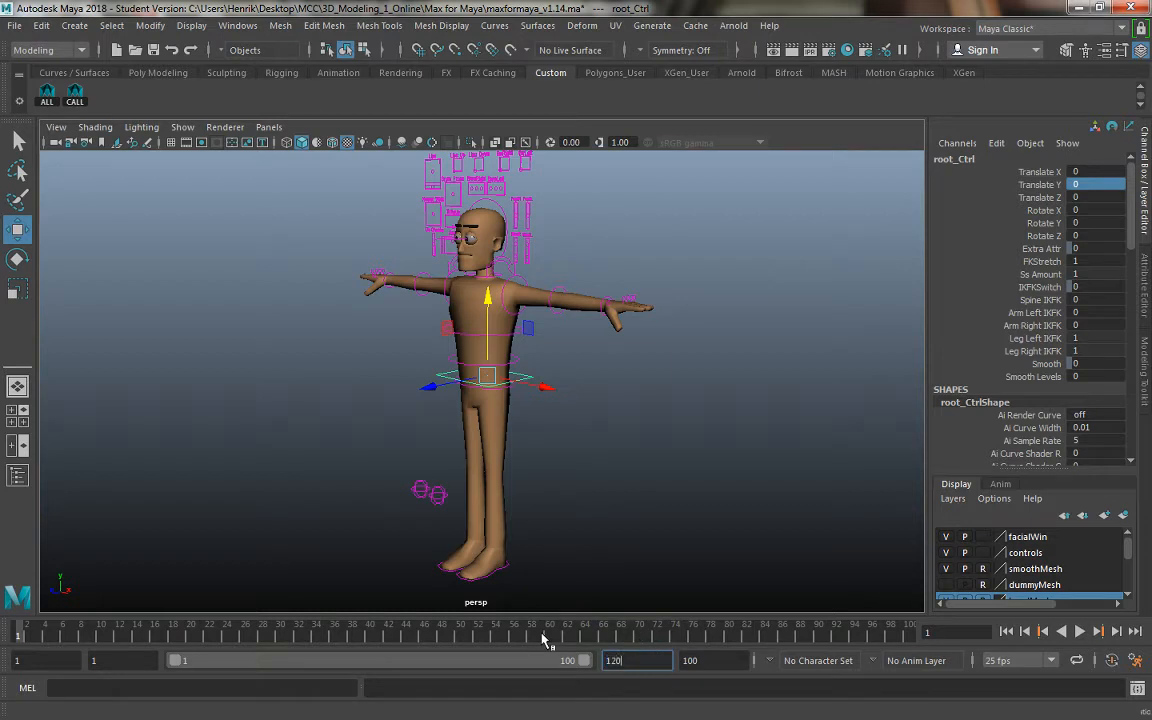
text(120)
key(Return)
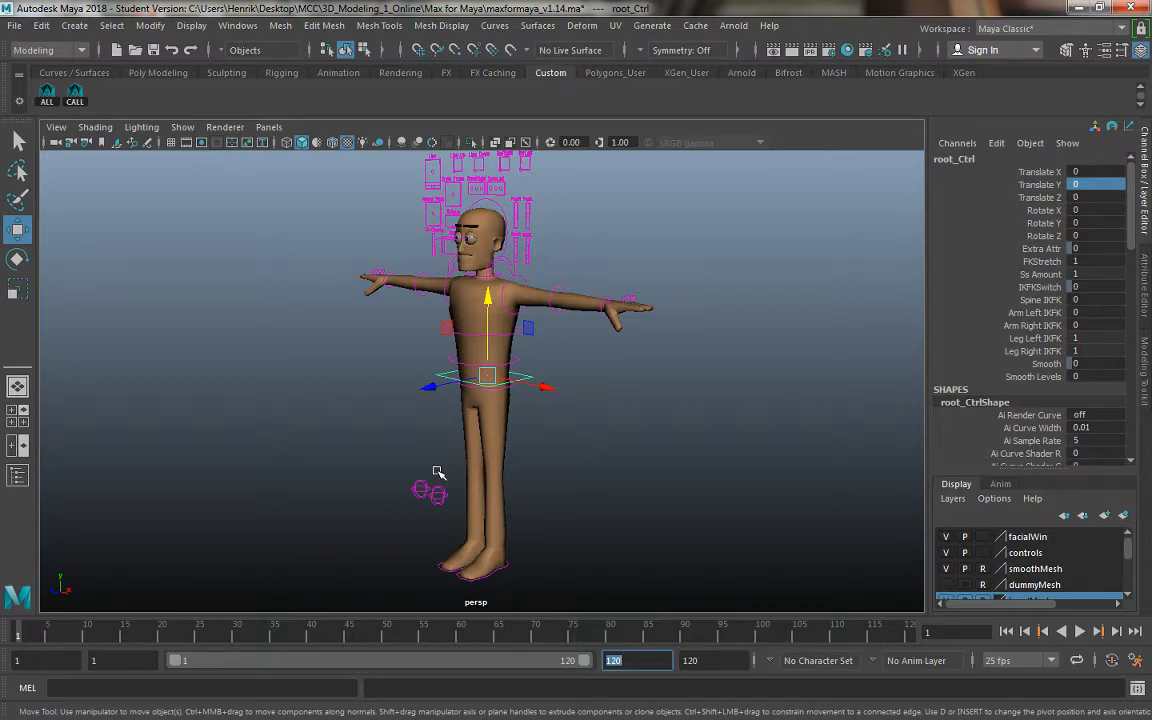
Select the left foot IK control, try its Ball Roll attribute while viewing the foot from the side, and undo the change
alt+drag(449, 410, 527, 427)
alt+right_drag(527, 427, 555, 470)
alt+drag(555, 470, 525, 442)
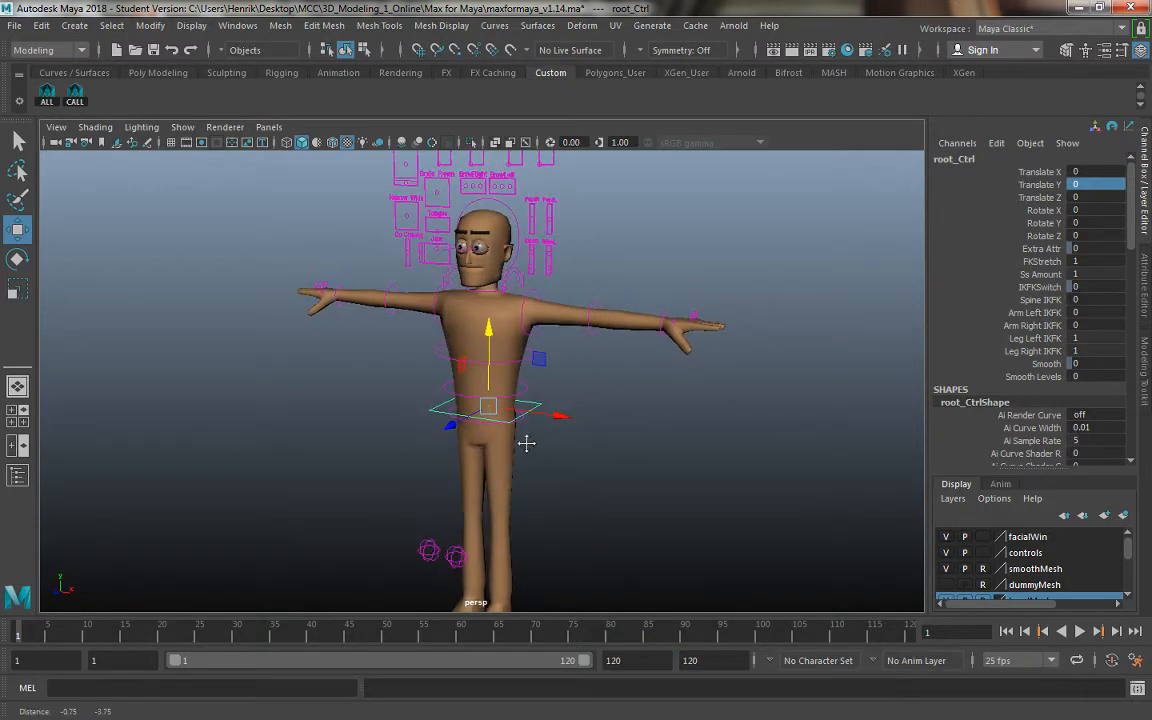
alt+middle_drag(554, 530, 482, 369)
alt+right_drag(482, 369, 538, 440)
click(457, 471)
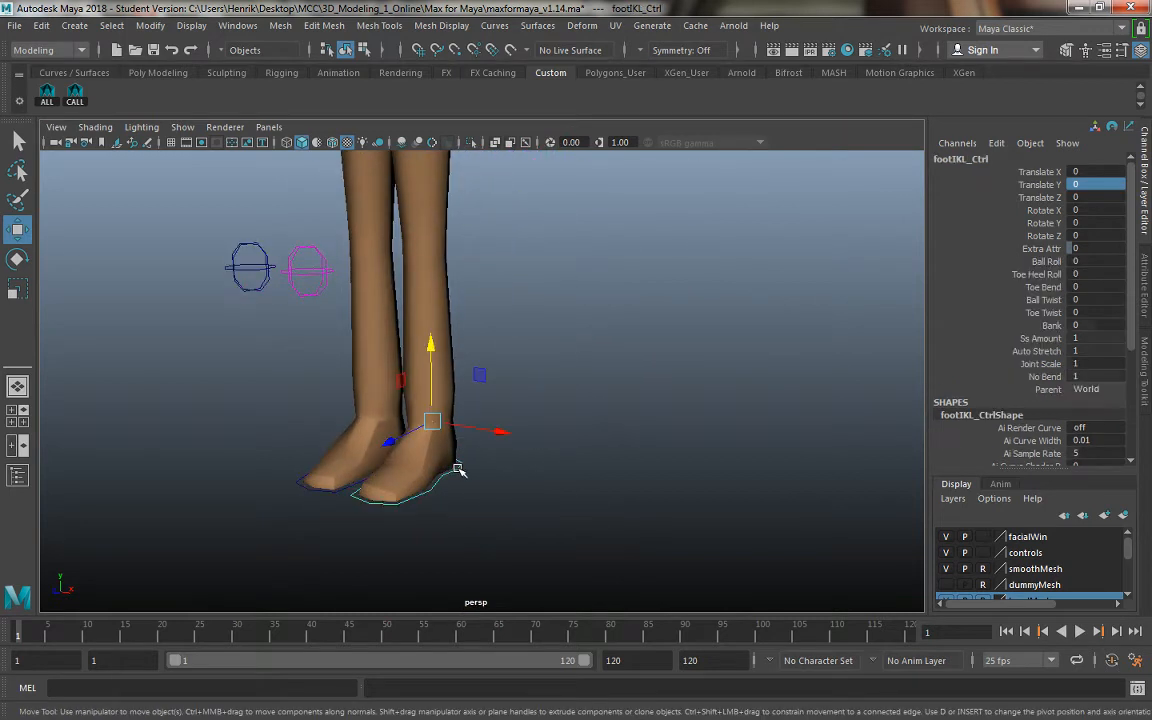
click(1036, 262)
middle_drag(540, 370, 700, 370)
alt+drag(510, 420, 385, 426)
key(ctrl+z)
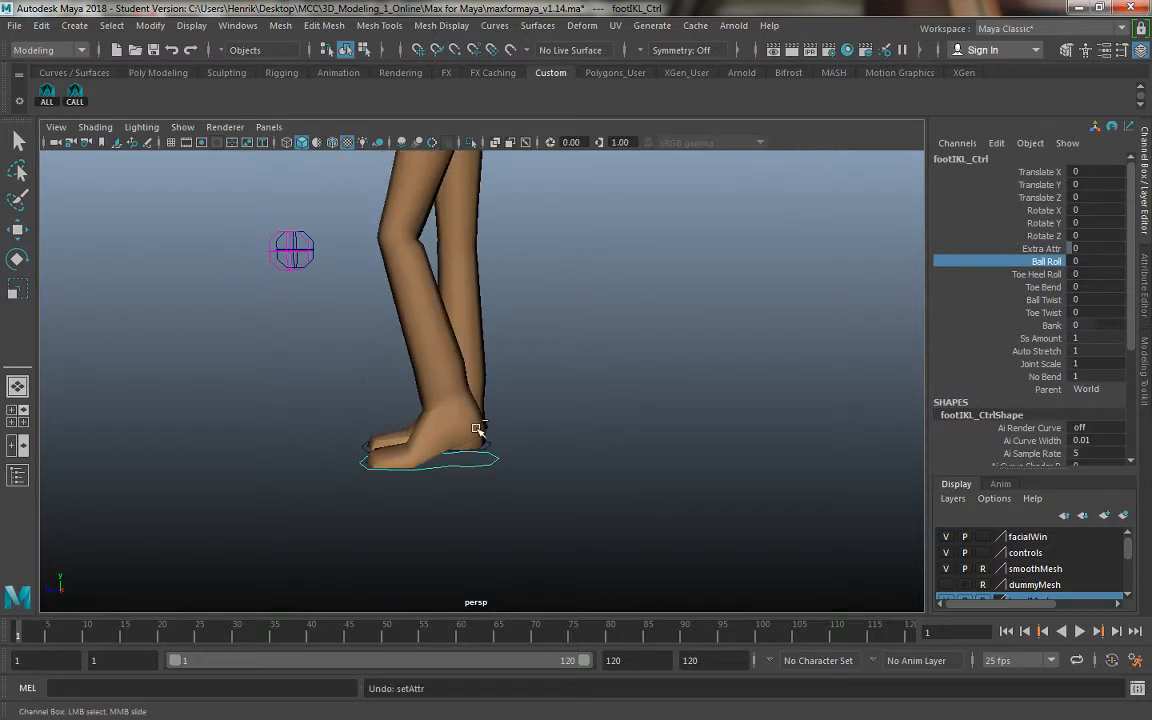
Try the left foot control's Toe Heel Roll and Toe Bend attributes one at a time, undoing each change
click(1045, 275)
middle_drag(593, 372, 715, 373)
key(ctrl+z)
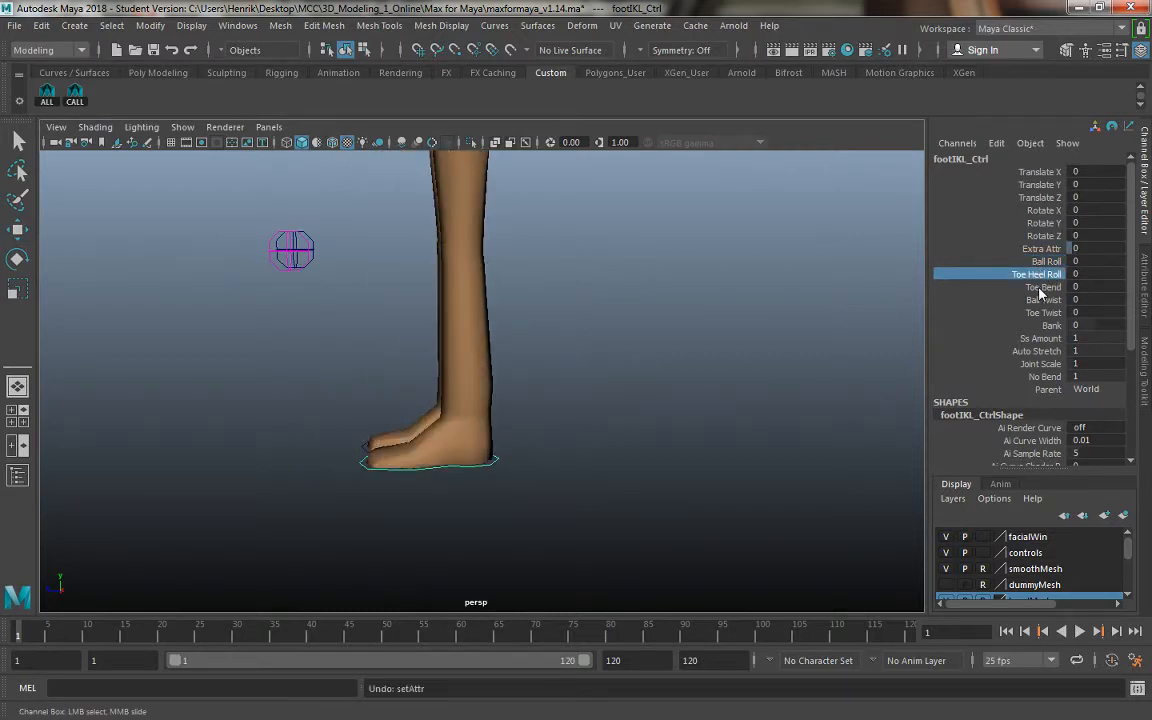
click(1041, 288)
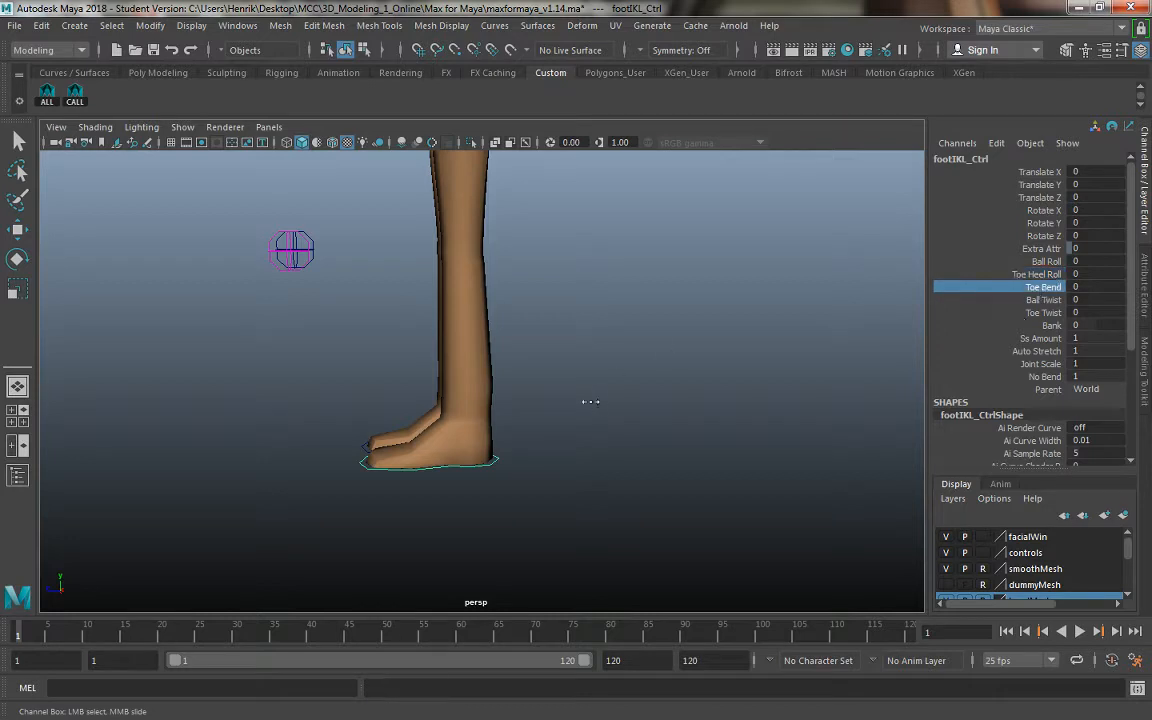
middle_drag(591, 398, 803, 401)
key(ctrl+z)
Try the left foot control's Ball Twist and Toe Twist attributes one at a time, undoing each change
click(1043, 300)
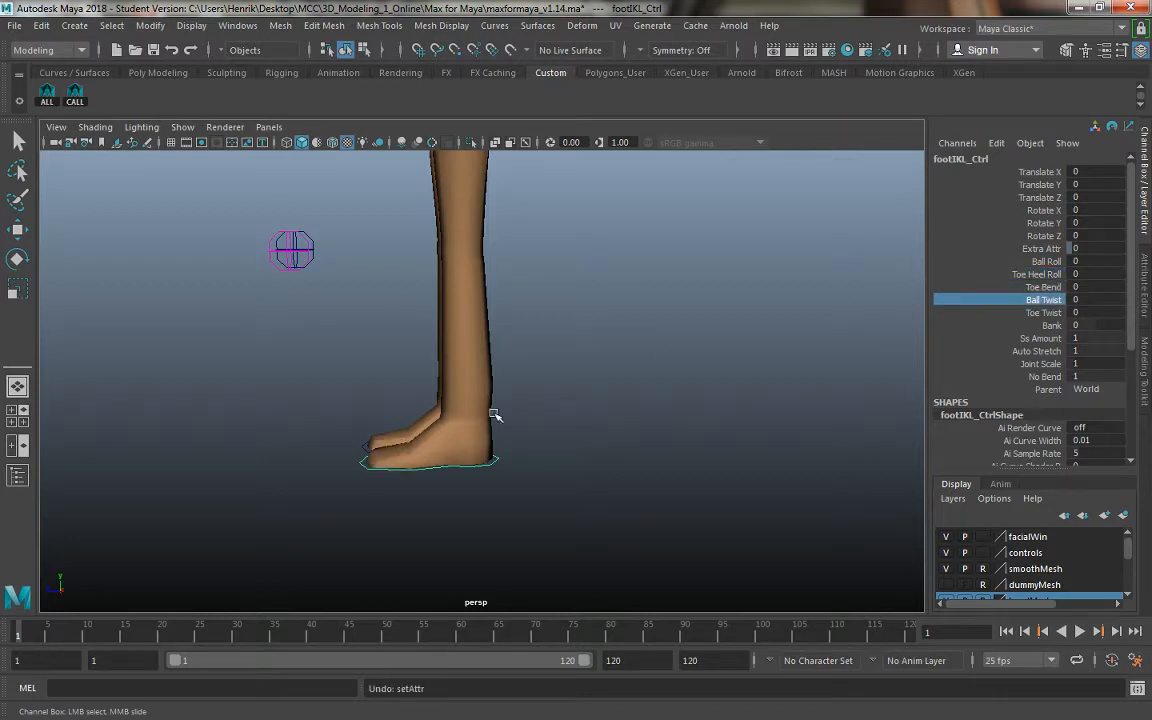
middle_drag(494, 411, 428, 417)
key(ctrl+z)
click(1043, 313)
middle_drag(800, 405, 347, 437)
key(ctrl+z)
Try the left foot control's Bank attribute, undo it, and test the Ss Amount attribute
click(1045, 326)
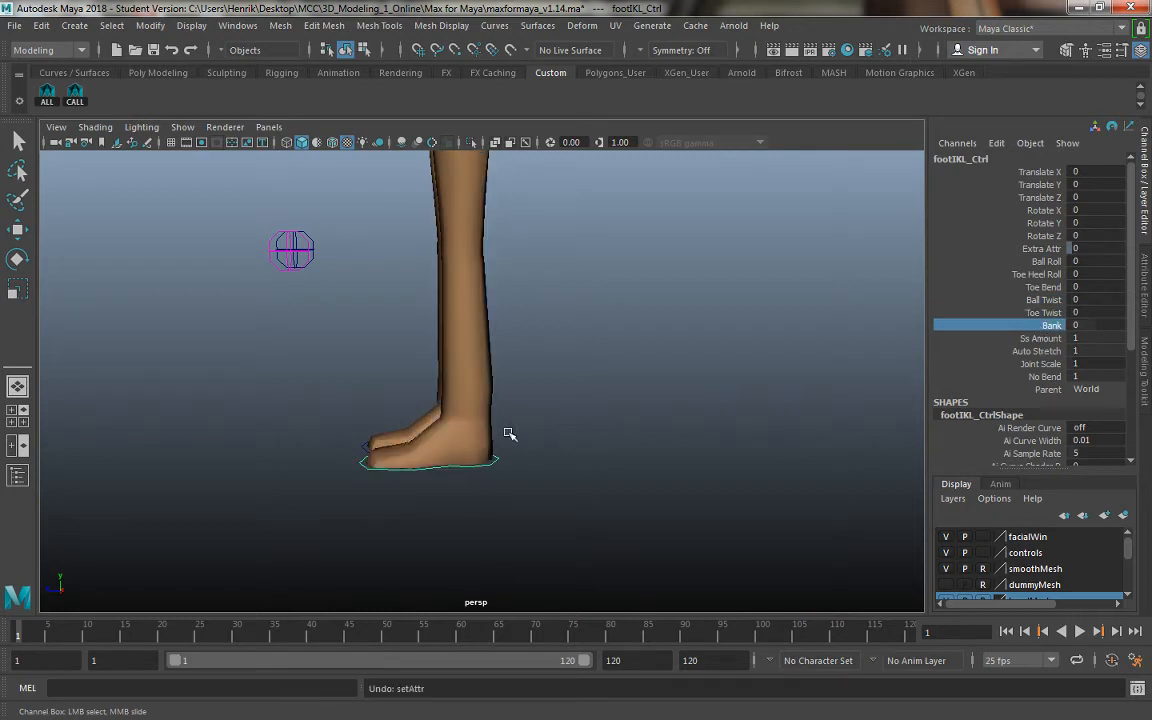
alt+drag(508, 434, 592, 462)
middle_drag(535, 434, 436, 434)
key(ctrl+z)
click(1041, 339)
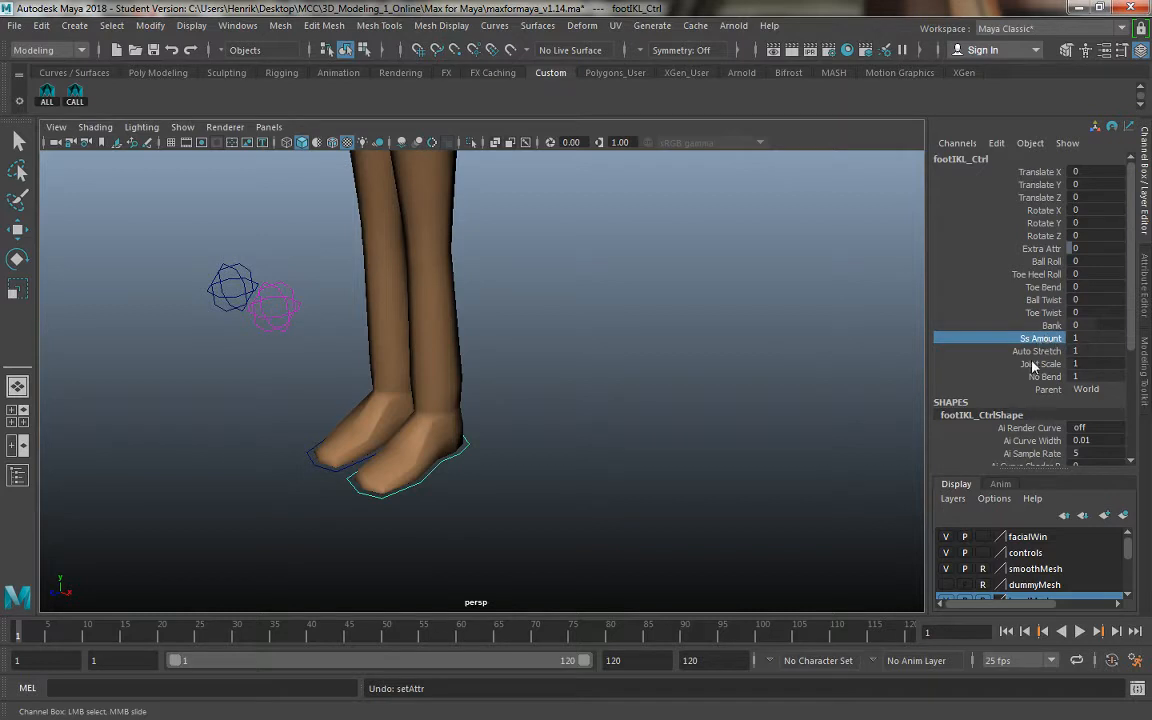
middle_drag(349, 363, 719, 353)
alt+drag(631, 363, 563, 380)
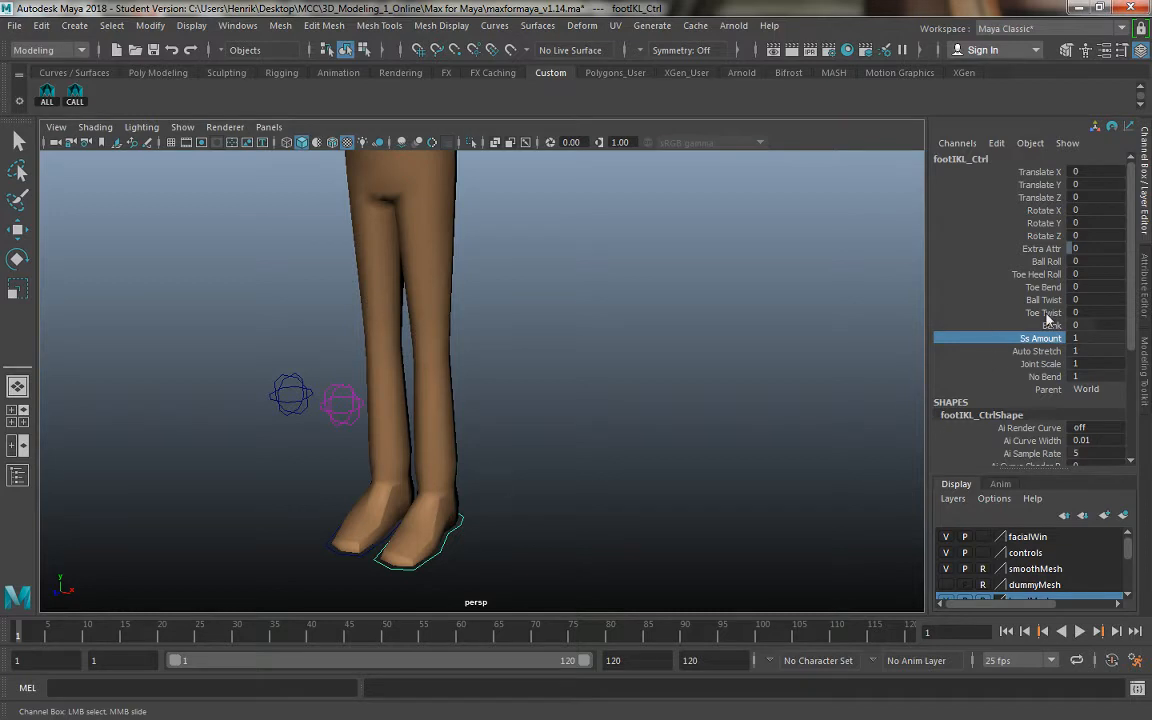
Try changing the left foot's attributes from Ball Roll through Bank all together, and undo the change
drag(1052, 326, 1045, 267)
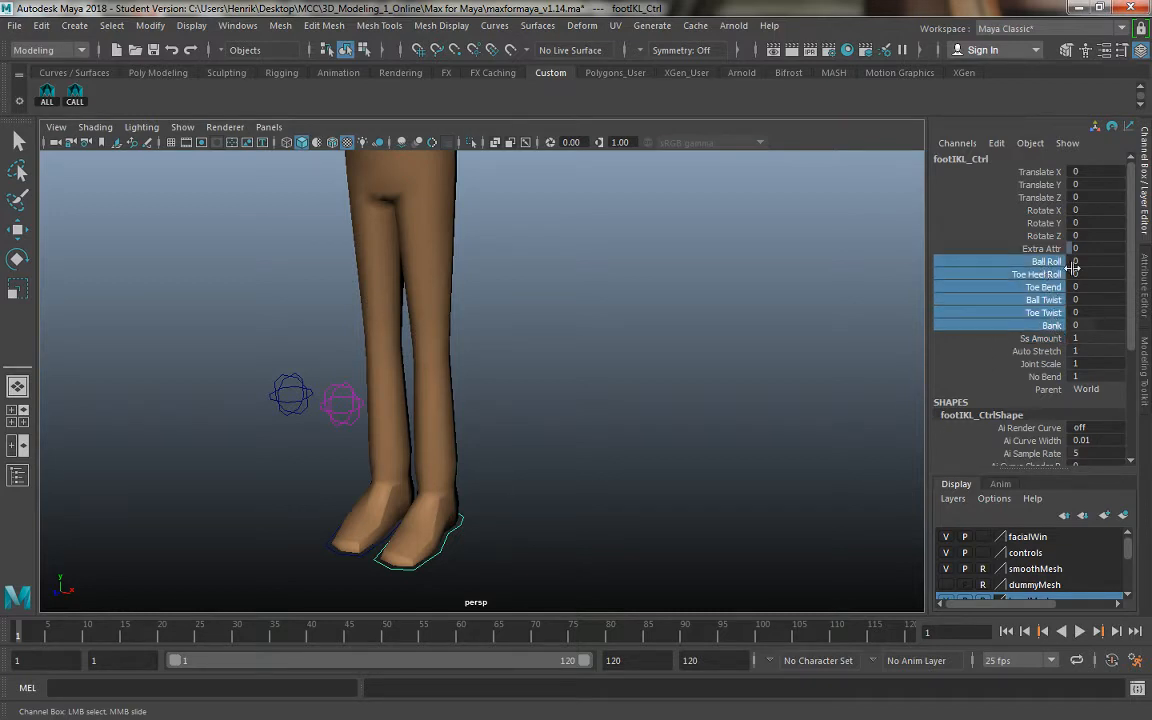
middle_drag(805, 365, 718, 404)
key(ctrl+z)
Move the left foot IK control outward, up and forward to about X 46.4, Y 40.3, Z 19.1
alt+drag(830, 335, 761, 329)
scroll(700, 290, down, 3)
alt+middle_drag(669, 231, 669, 386)
scroll(668, 386, down, 1)
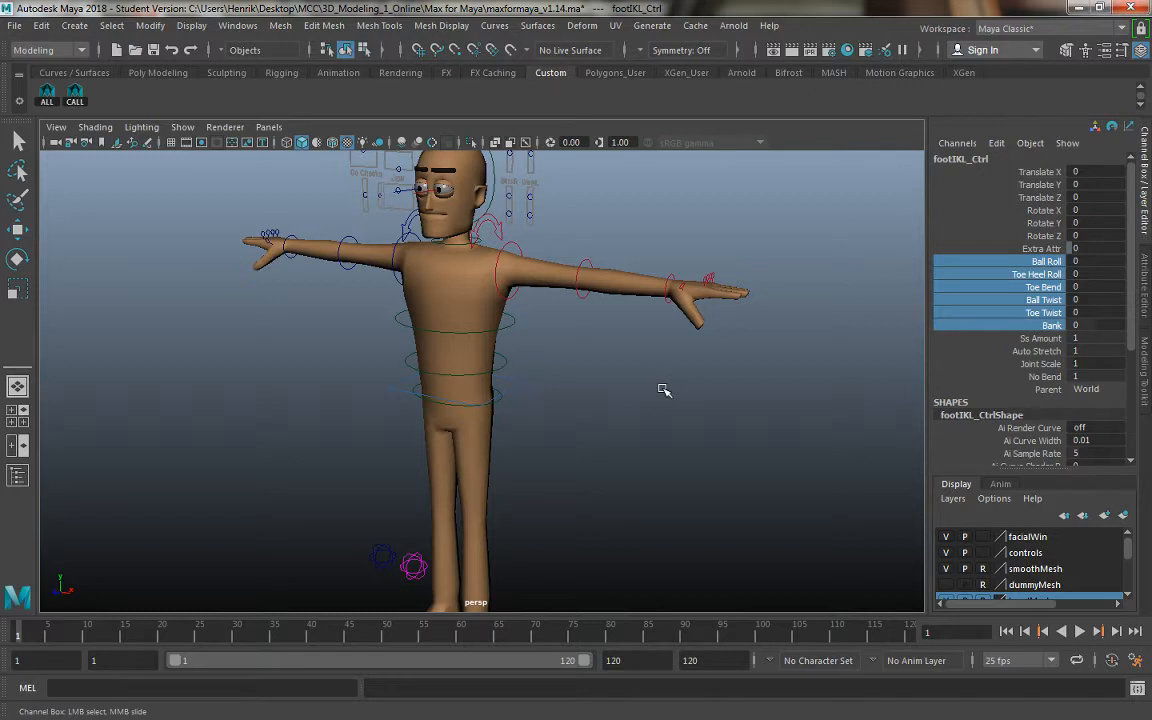
alt+middle_drag(649, 509, 660, 306)
alt+right_drag(660, 306, 698, 515)
alt+drag(540, 508, 586, 518)
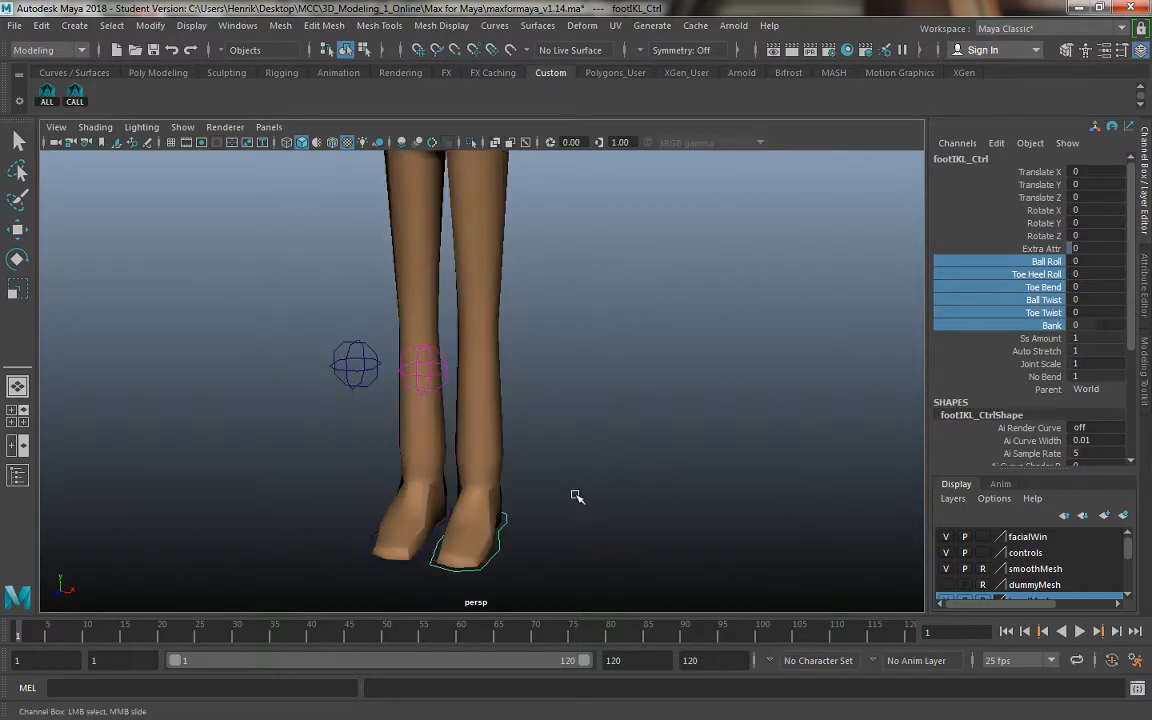
key(w)
click(496, 532)
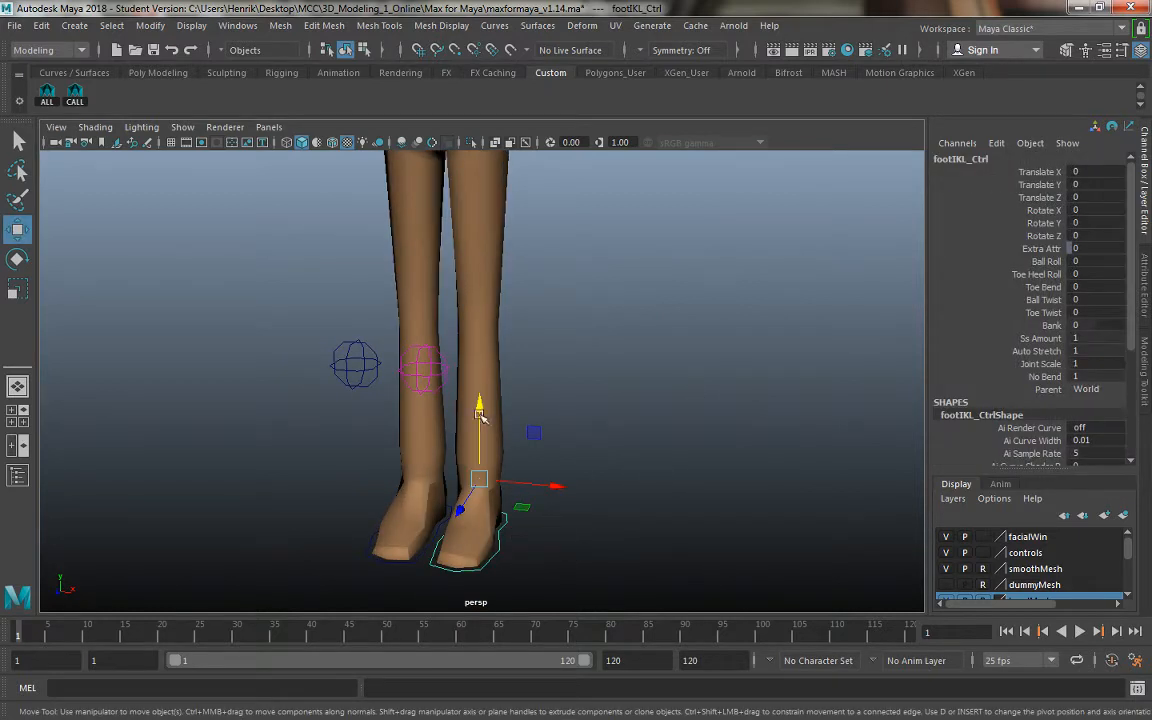
drag(480, 417, 406, 424)
drag(494, 364, 494, 298)
alt+drag(500, 310, 575, 393)
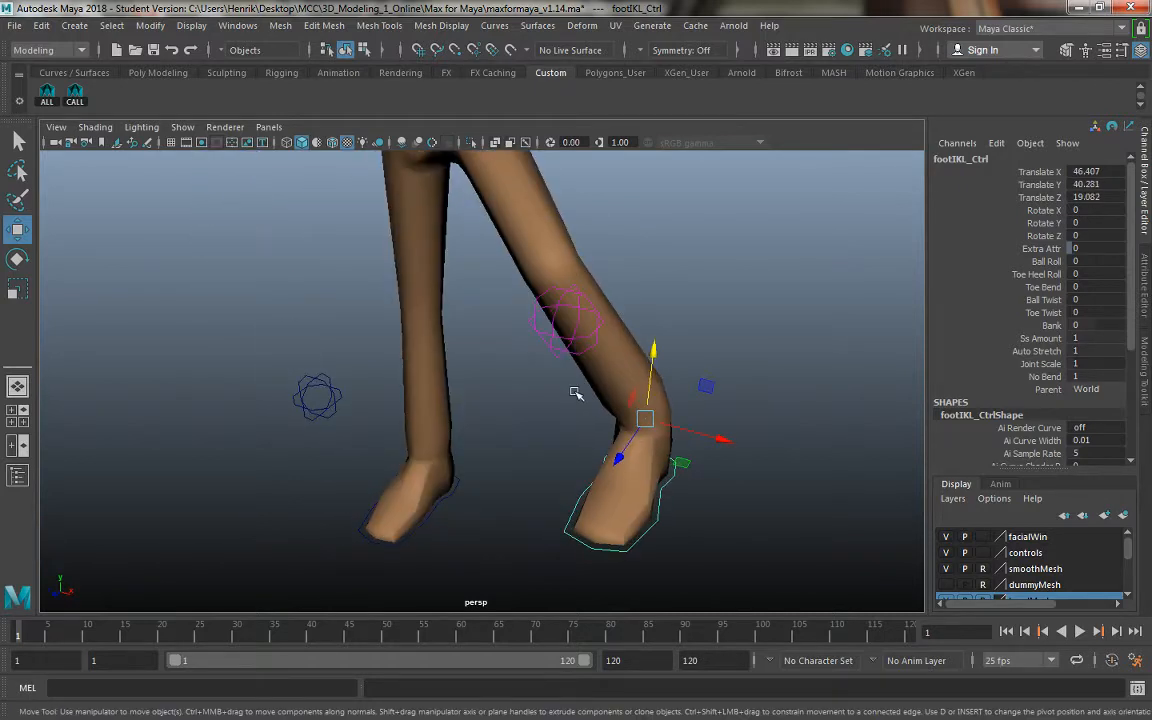
Bring the left foot control in to about X 22 and rotate it to about 13.5, 37.1 and 51.5 degrees in X, Y, Z
drag(720, 440, 532, 384)
key(e)
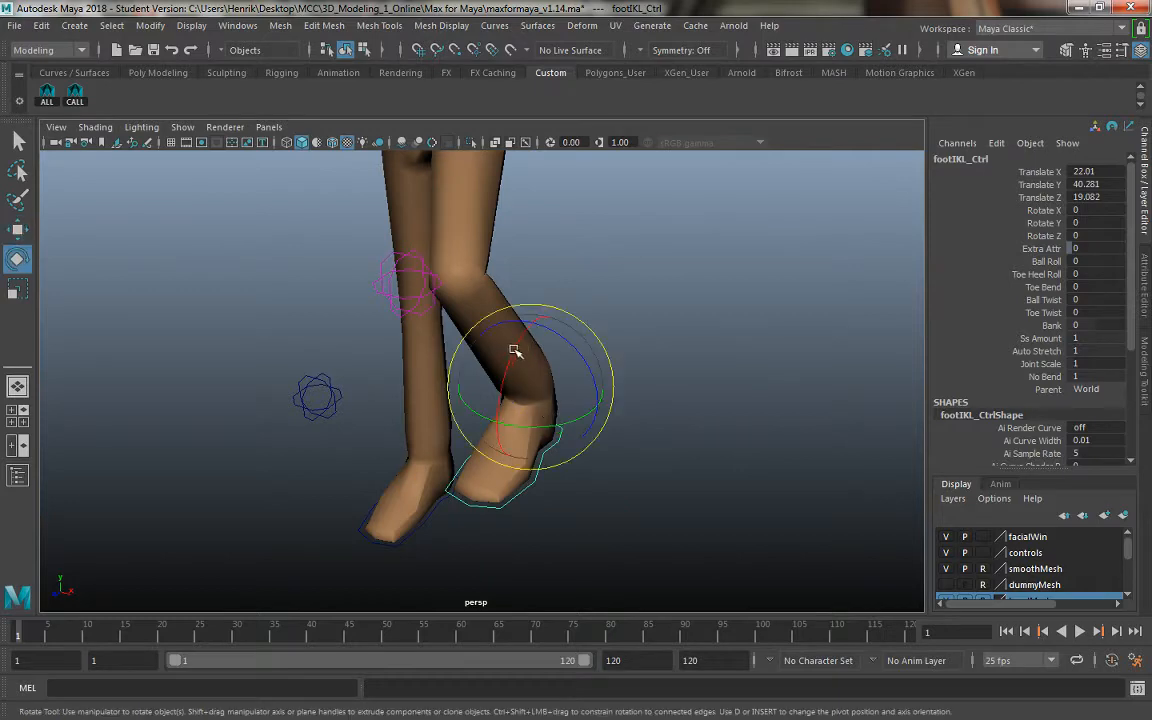
drag(514, 342, 630, 352)
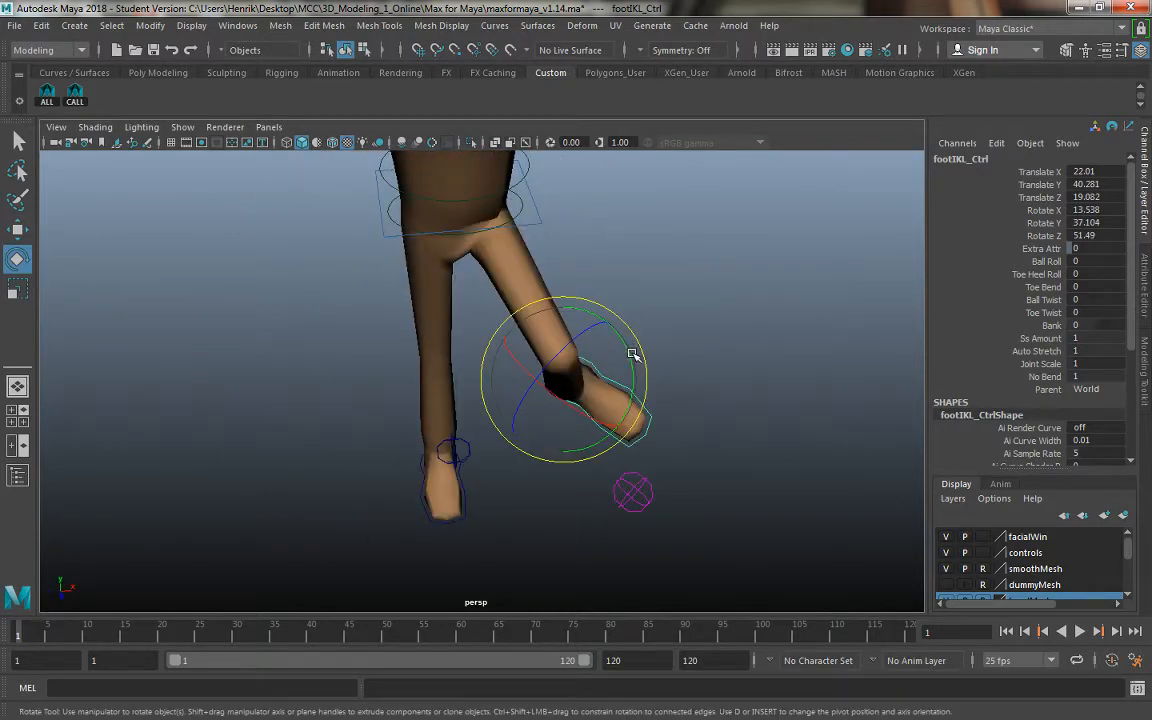
Undo all the test rotations and moves of the left foot IK control
key(ctrl+z)
key(ctrl+z)
key(ctrl+z)
key(ctrl+z)
key(ctrl+z)
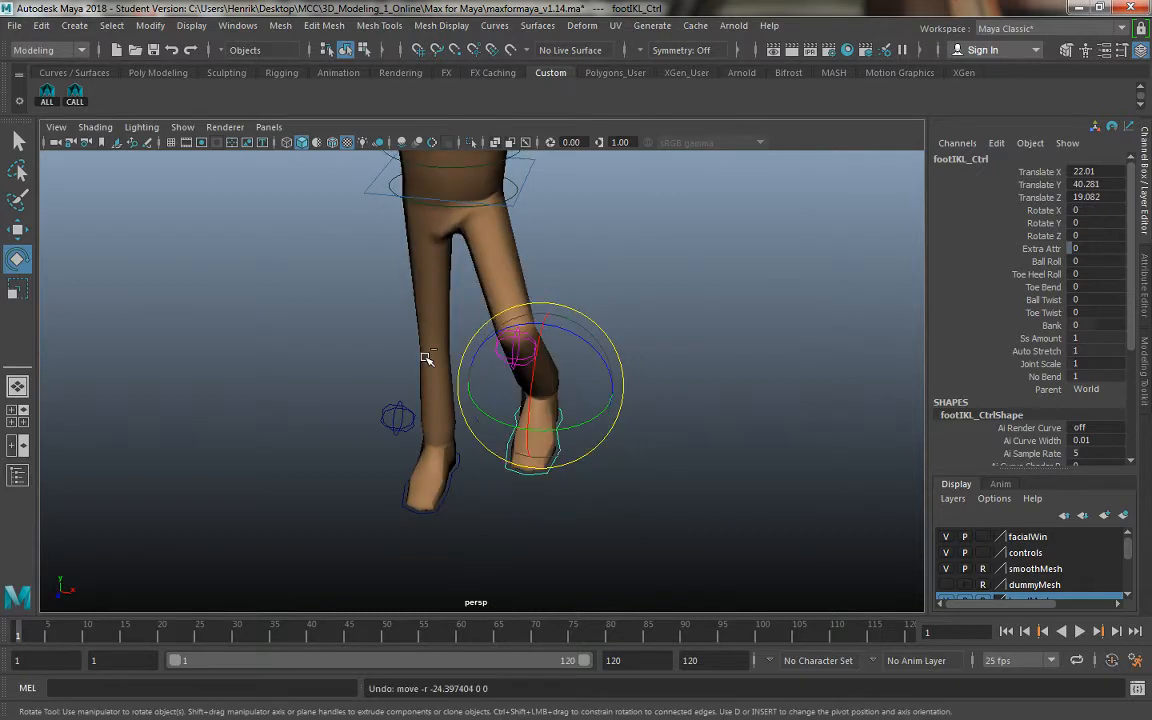
key(ctrl+z)
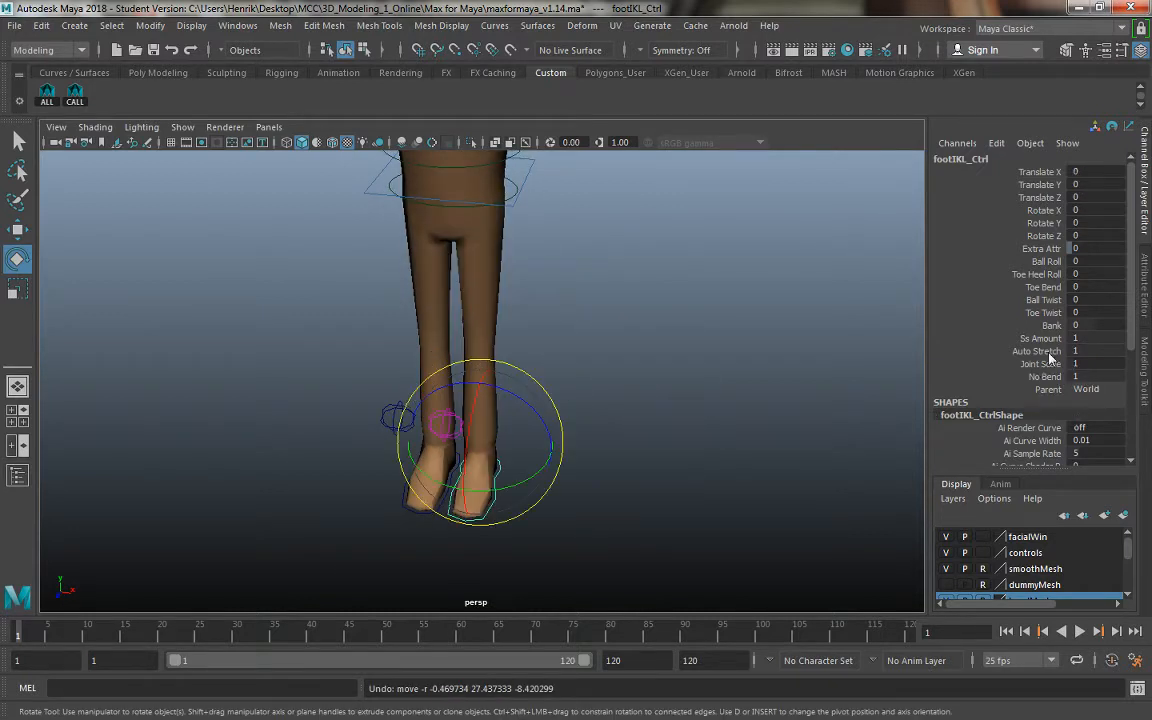
Raise the left foot IK control straight up so the knee bends
alt+drag(312, 325, 553, 396)
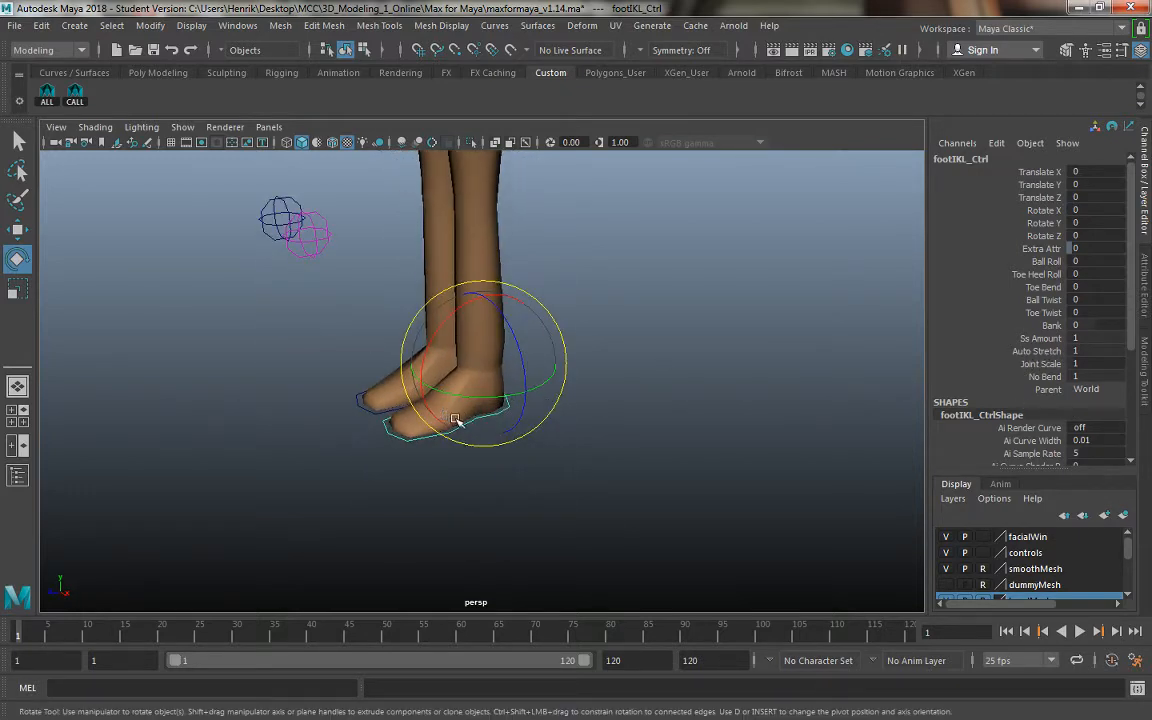
alt+drag(455, 377, 349, 413)
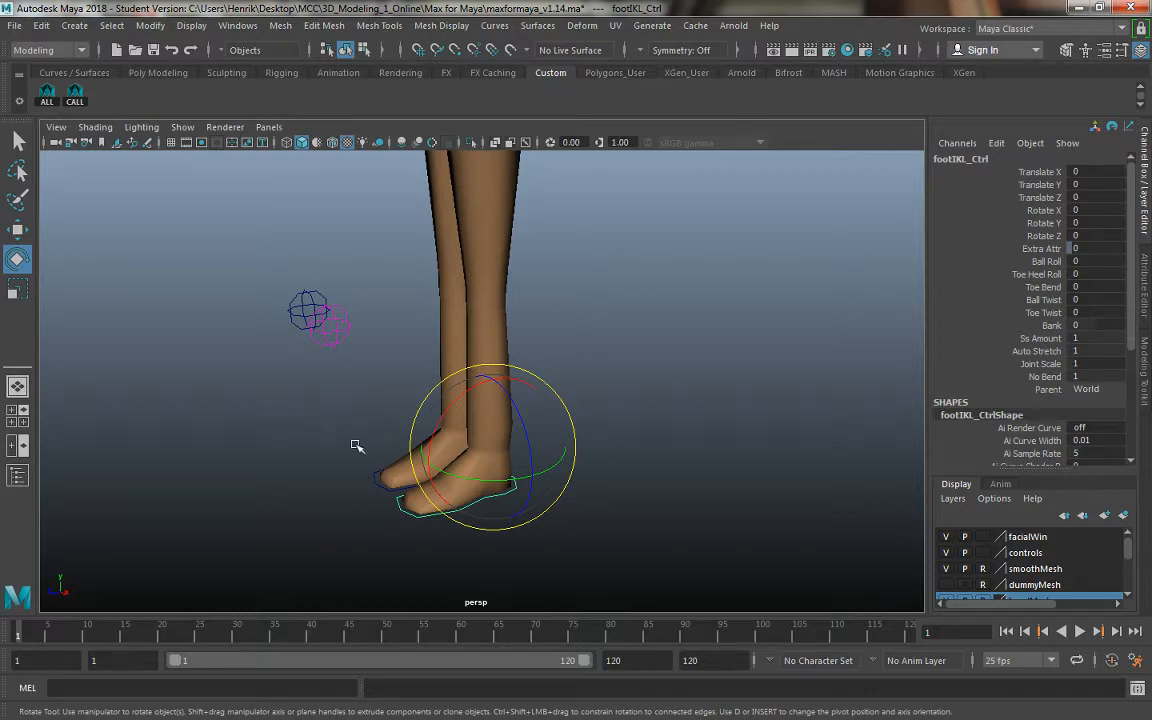
alt+drag(283, 412, 411, 480)
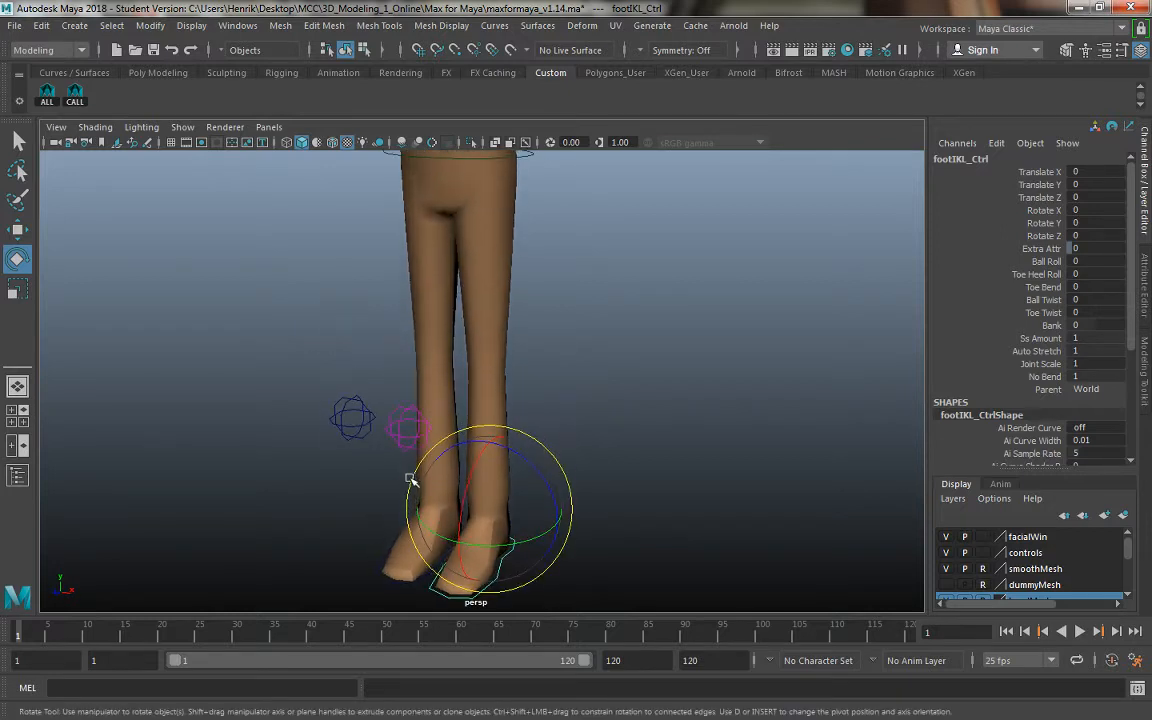
click(407, 421)
click(510, 563)
key(w)
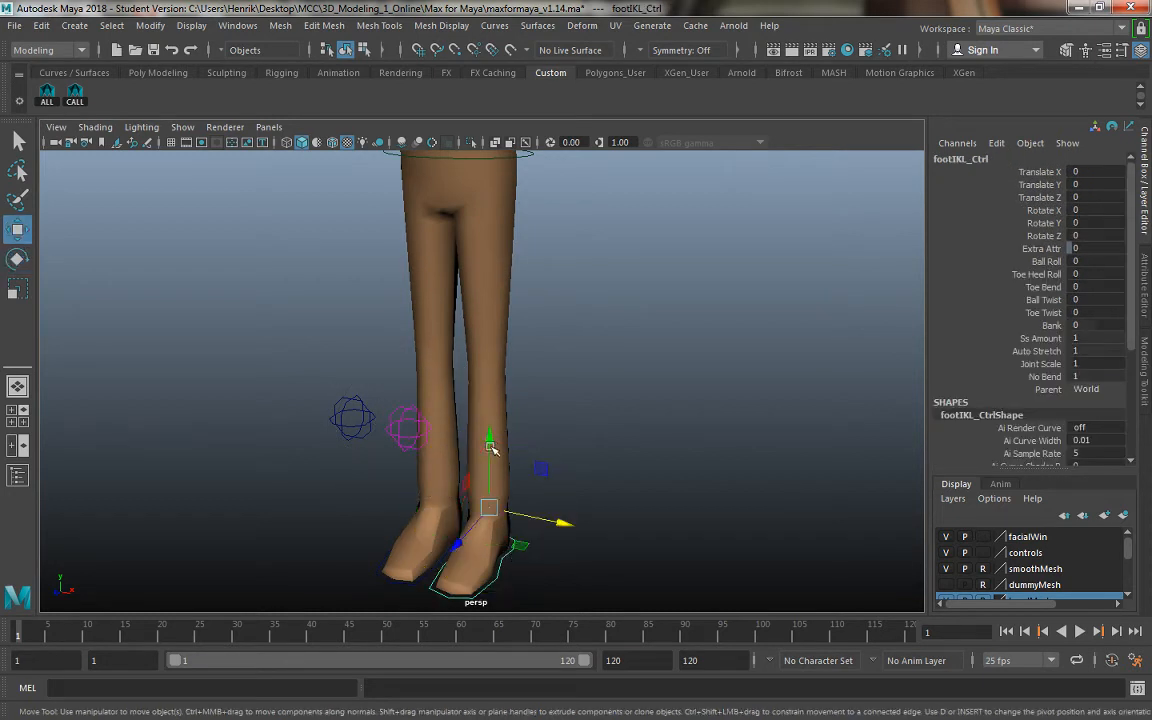
drag(483, 437, 480, 355)
Try moving the left knee pole vector control to aim the knee, and undo its moves and the foot lift
click(399, 331)
alt+drag(402, 422, 428, 434)
key(ctrl+z)
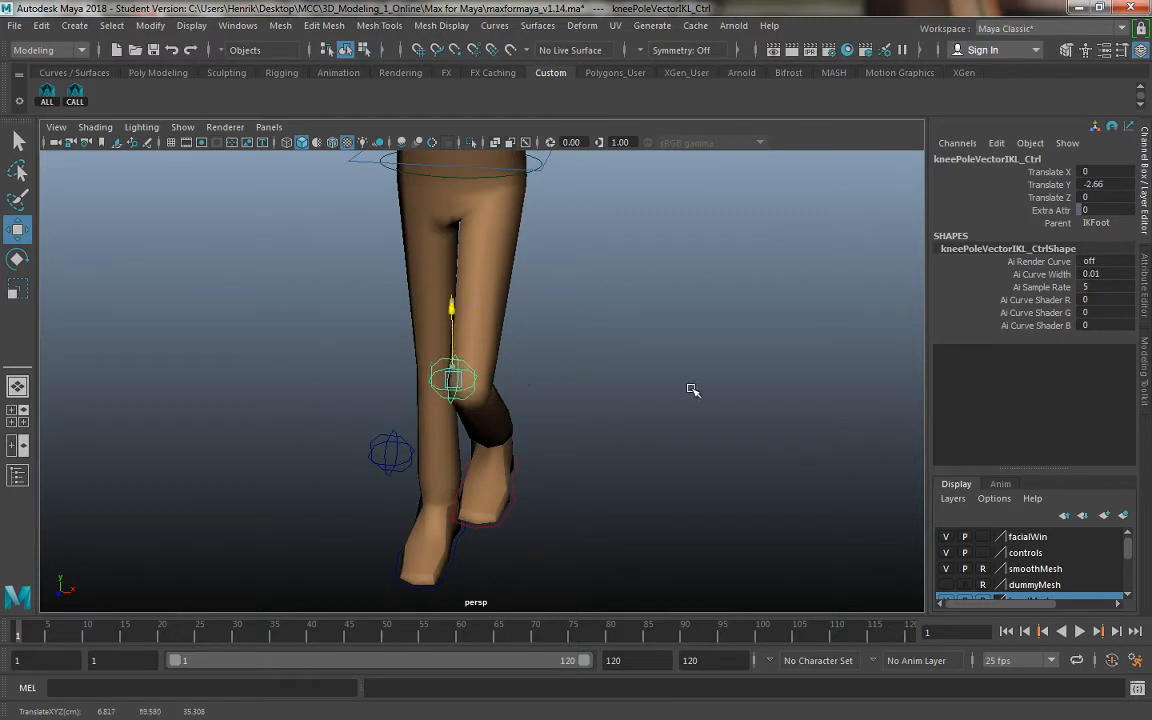
drag(532, 374, 400, 511)
key(ctrl+z)
key(ctrl+z)
key(ctrl+z)
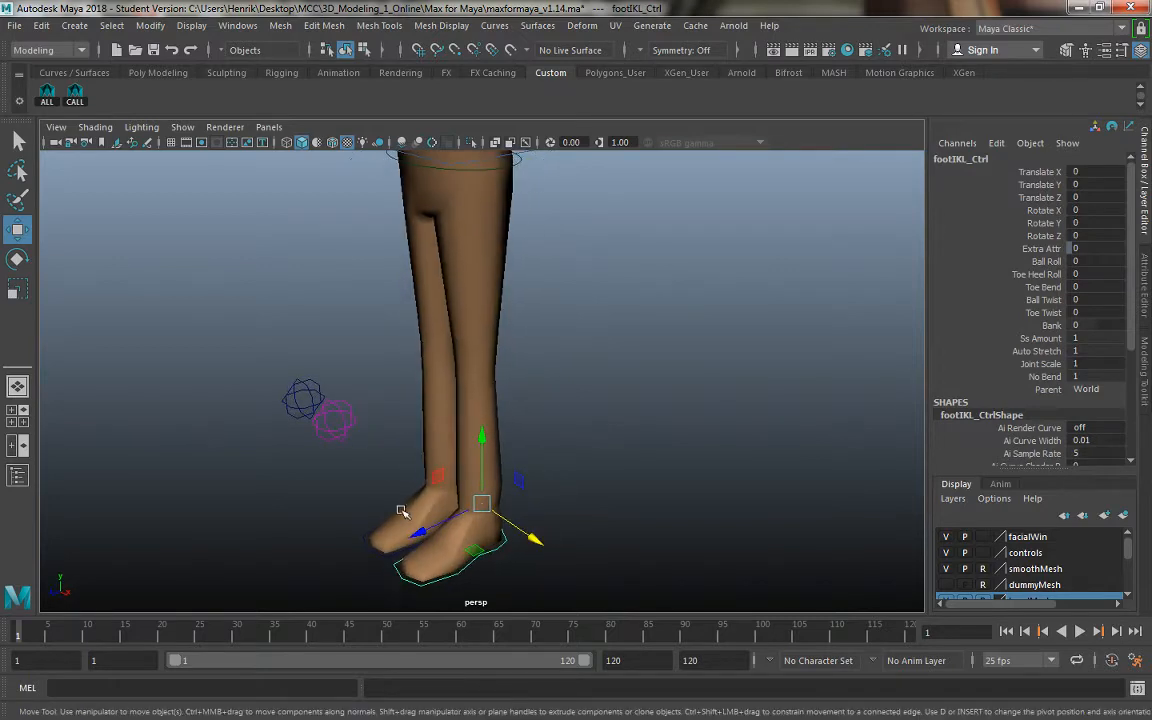
Lower the root control straight down so the pelvis drops and both knees bend
alt+middle_drag(545, 275, 508, 522)
alt+right_drag(508, 522, 512, 383)
click(515, 393)
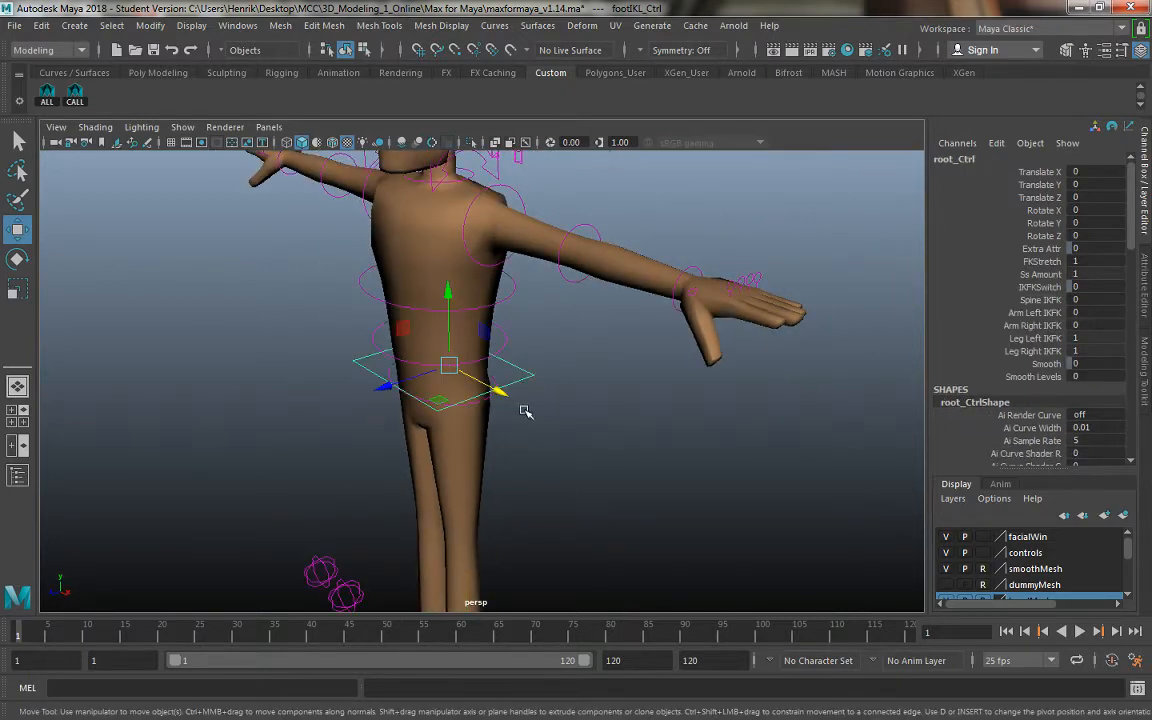
alt+drag(491, 428, 448, 358)
click(485, 355)
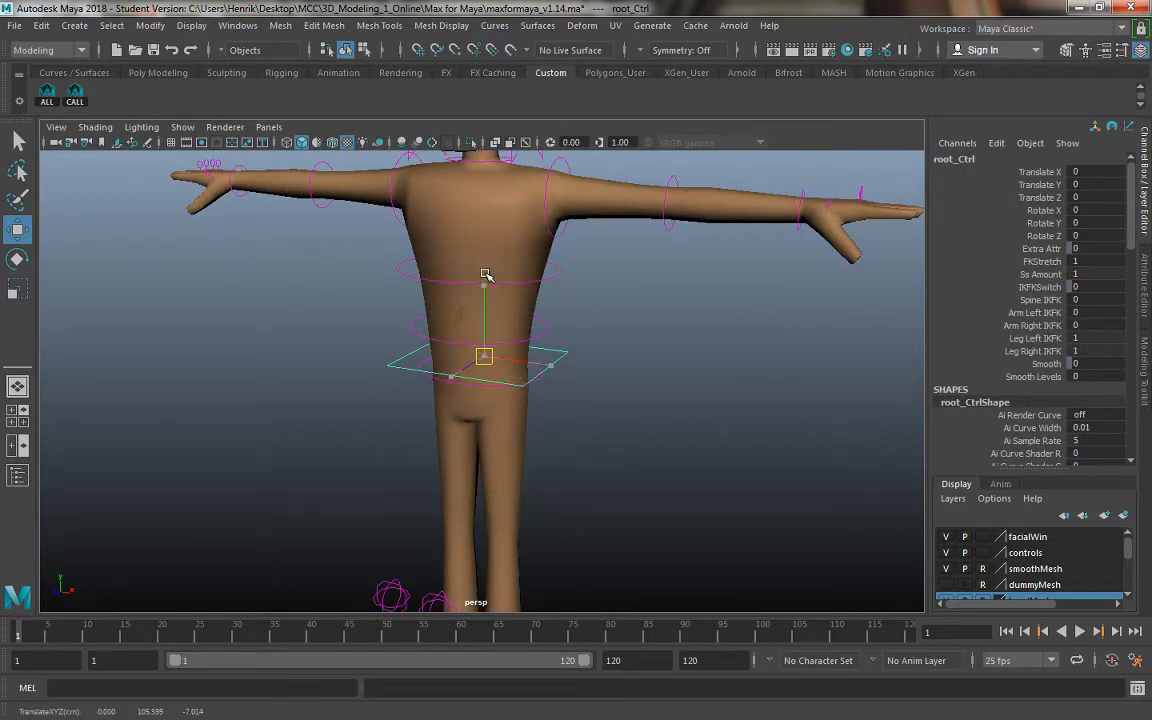
middle_drag(485, 275, 486, 305)
Try rotating the hip control in X and about 23.4 degrees in Y, and undo each rotation
click(532, 398)
click(586, 432)
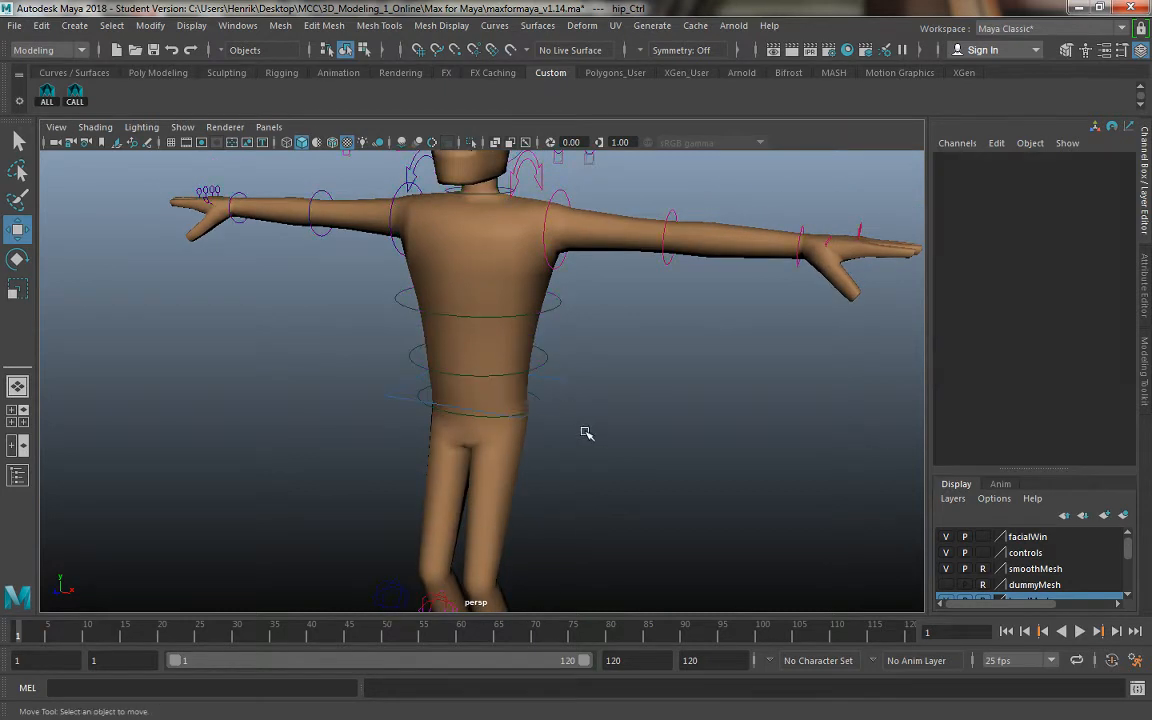
click(538, 398)
drag(1040, 212, 1048, 236)
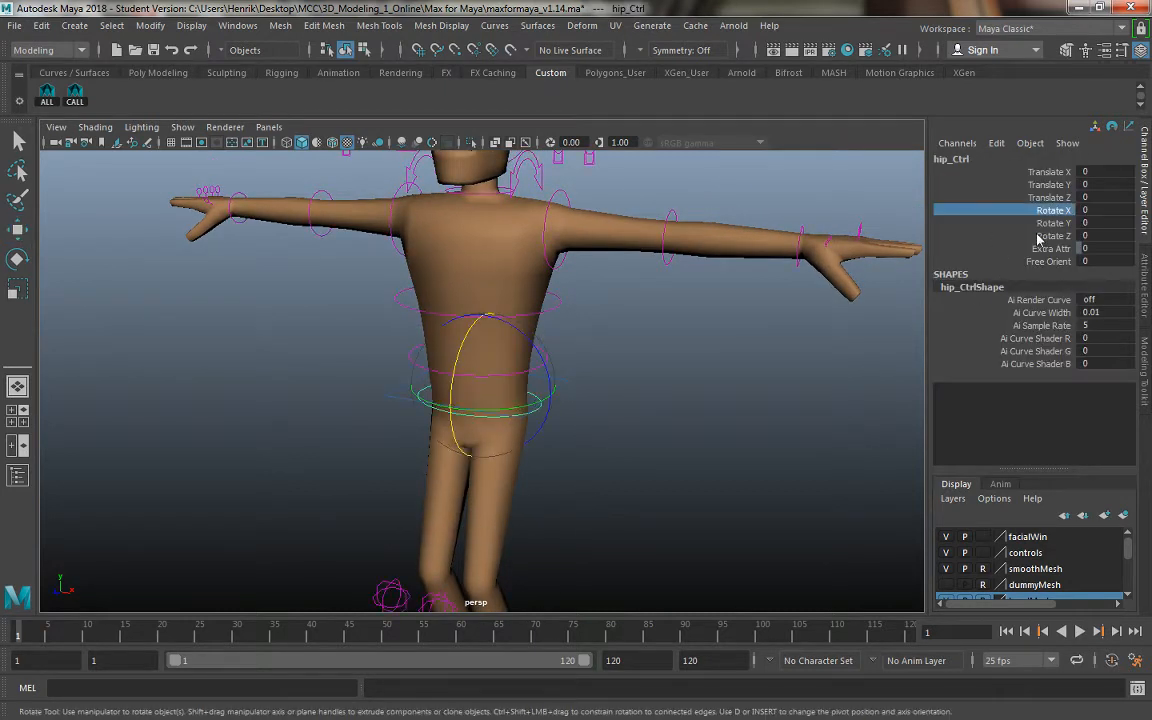
middle_drag(613, 423, 560, 412)
key(ctrl+z)
click(1040, 222)
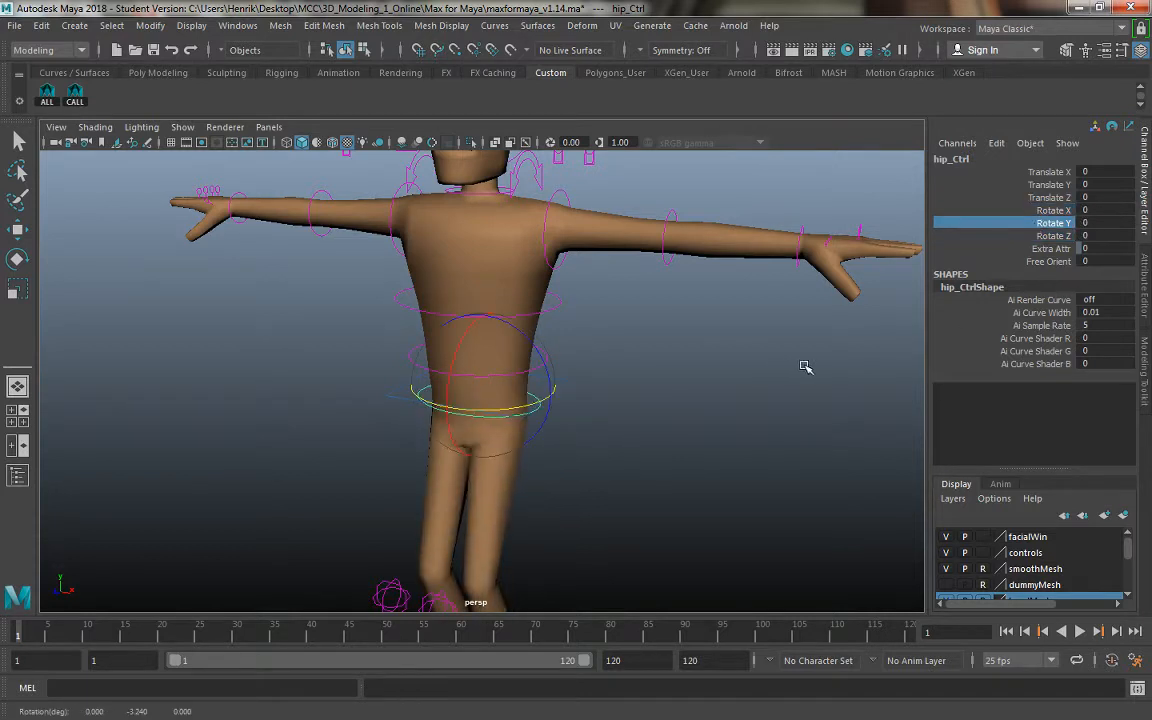
middle_drag(802, 368, 686, 391)
key(ctrl+z)
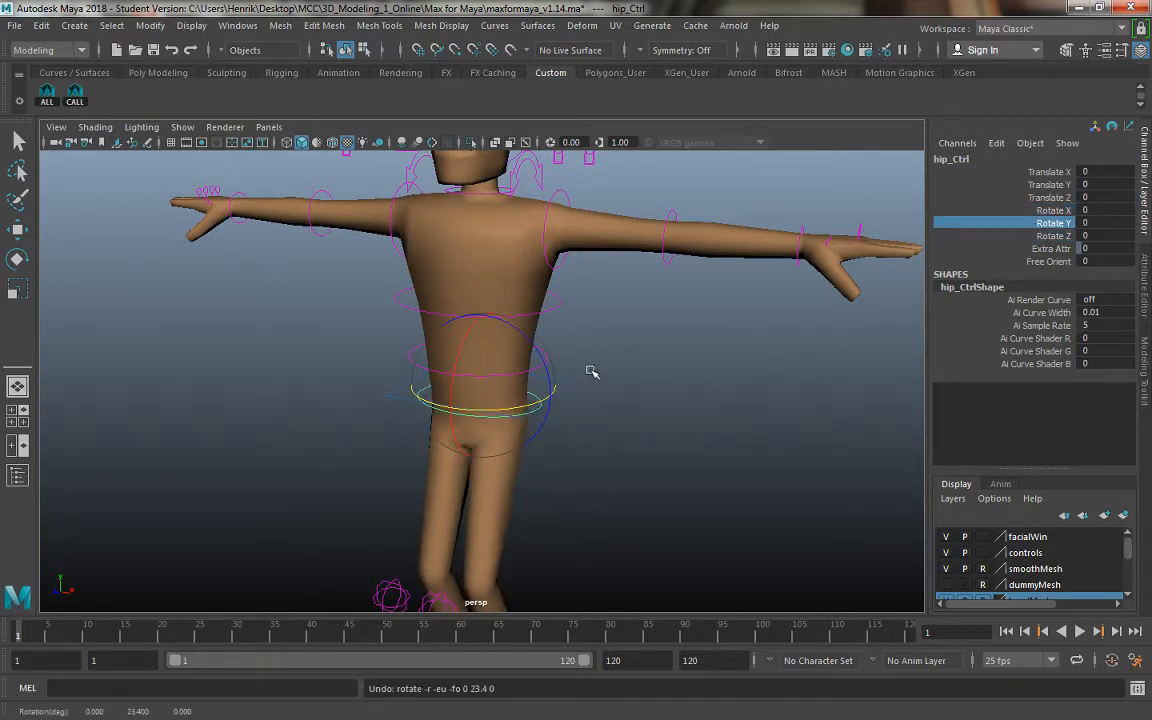
Test the lower spine FK control's X rotation, undo it, and bend the spine forward with the same control
click(591, 370)
click(545, 362)
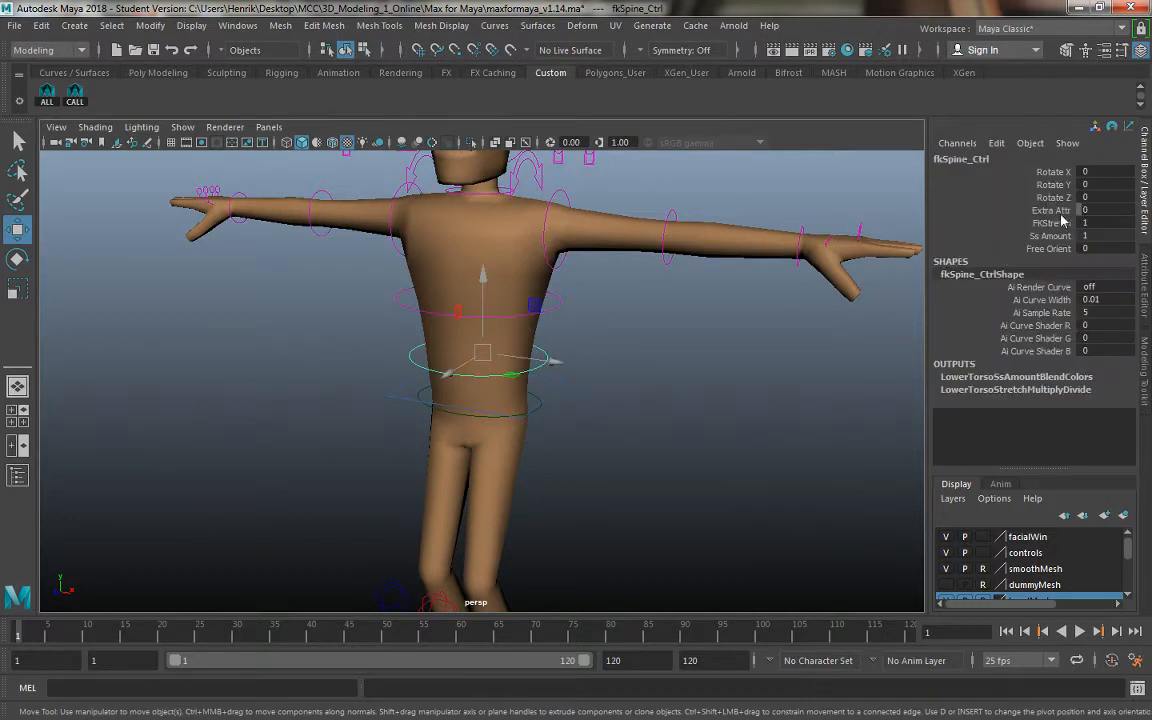
click(1050, 172)
key(e)
middle_drag(728, 311, 623, 355)
key(ctrl+z)
click(975, 184)
alt+drag(623, 355, 580, 398)
click(646, 404)
Rotate the upper torso FK control to about 27.8 degrees in Y
key(w)
click(536, 354)
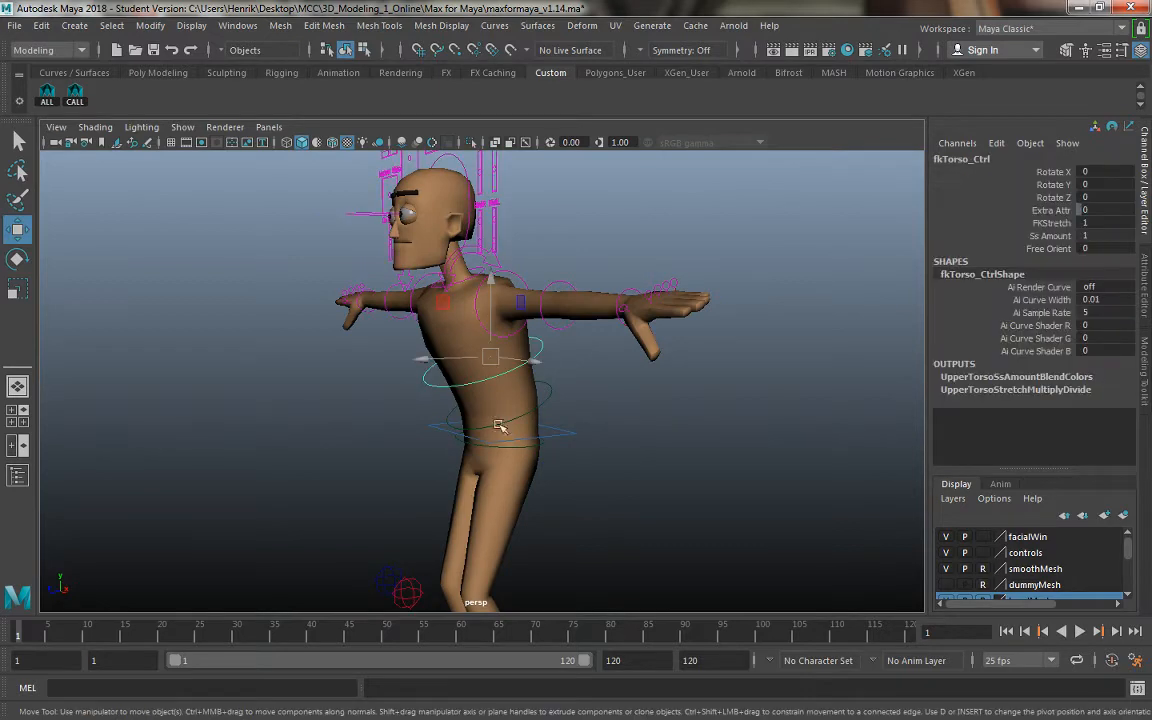
click(1053, 184)
middle_drag(720, 335, 555, 404)
alt+drag(555, 404, 676, 396)
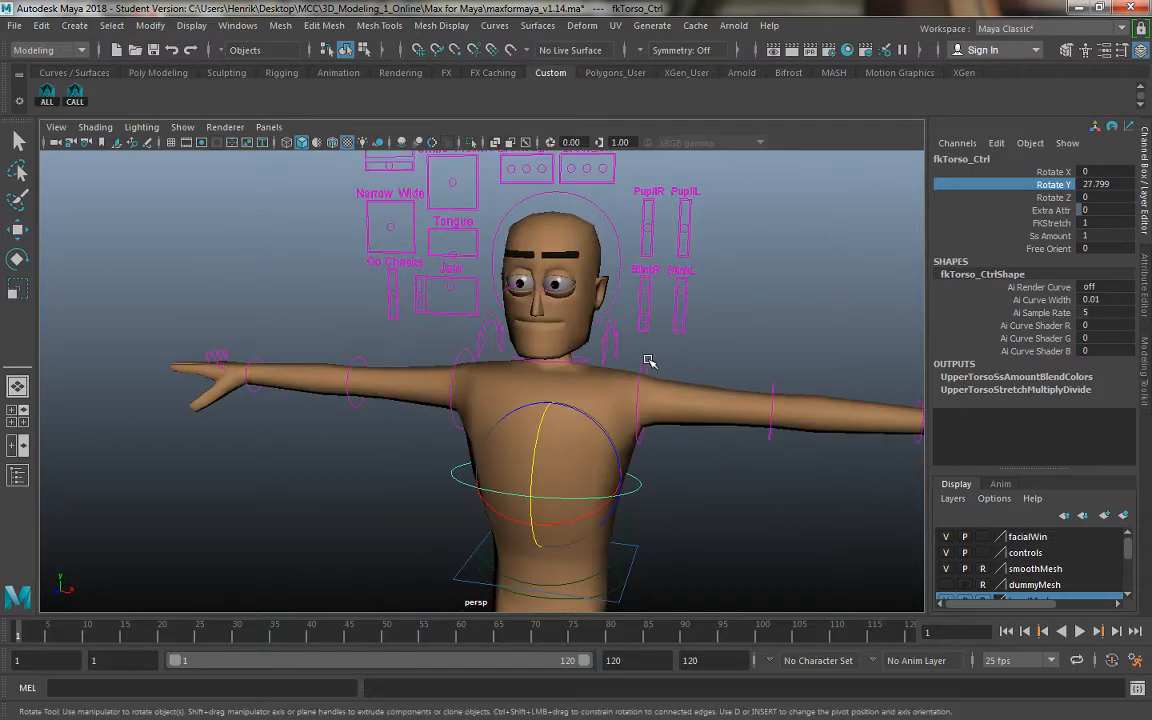
Try rotating the left shoulder FK control in X, and undo the rotation
click(644, 366)
scroll(662, 385, down, 2)
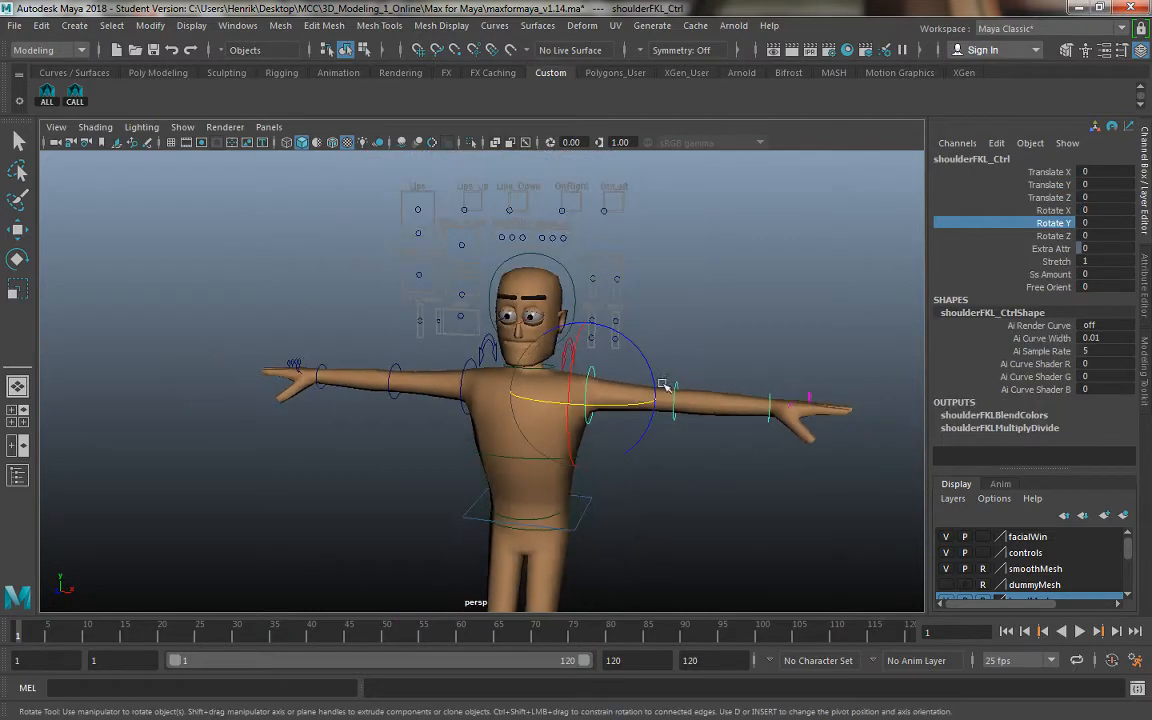
click(1040, 212)
mouse_move(773, 318)
middle_down()
mouse_move(650, 314)
mouse_move(784, 316)
middle_up()
key(ctrl+z)
Try moving the left shoulder FK control along Y and X, and undo each move
click(1082, 197)
click(1048, 184)
key(w)
key(ctrl+z)
click(1040, 172)
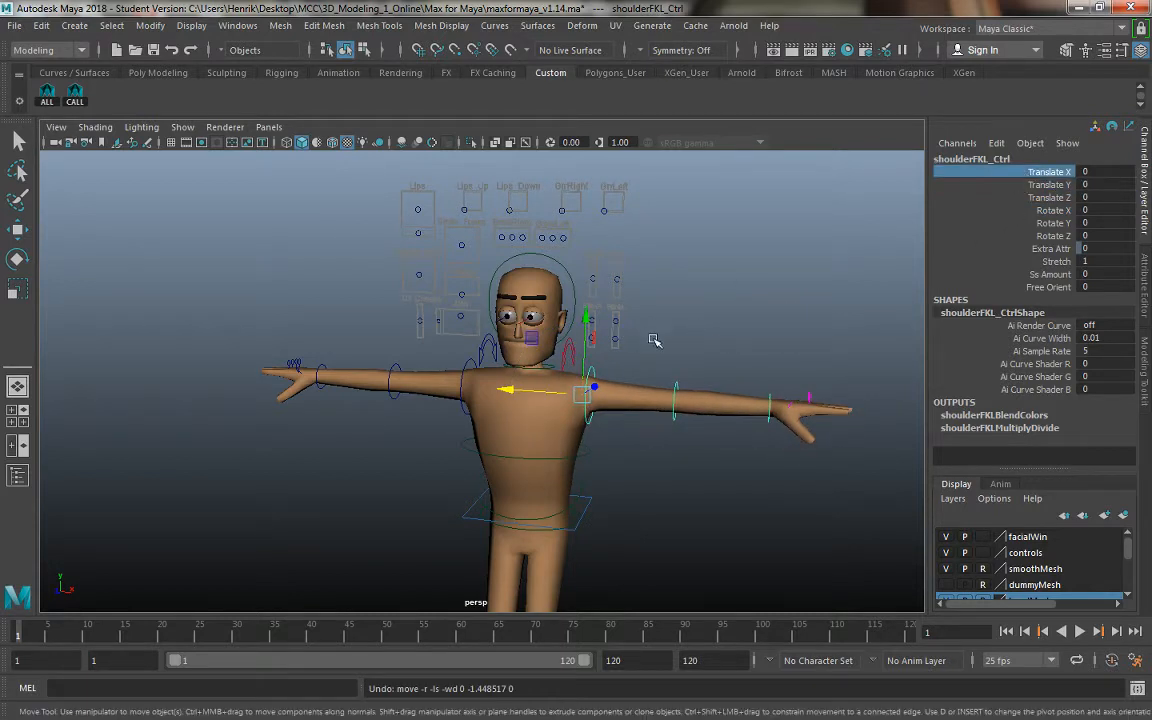
middle_drag(622, 342, 1010, 257)
key(ctrl+z)
Try twisting the left shoulder FK control about -32 degrees in X, and undo the twist
click(1052, 211)
key(e)
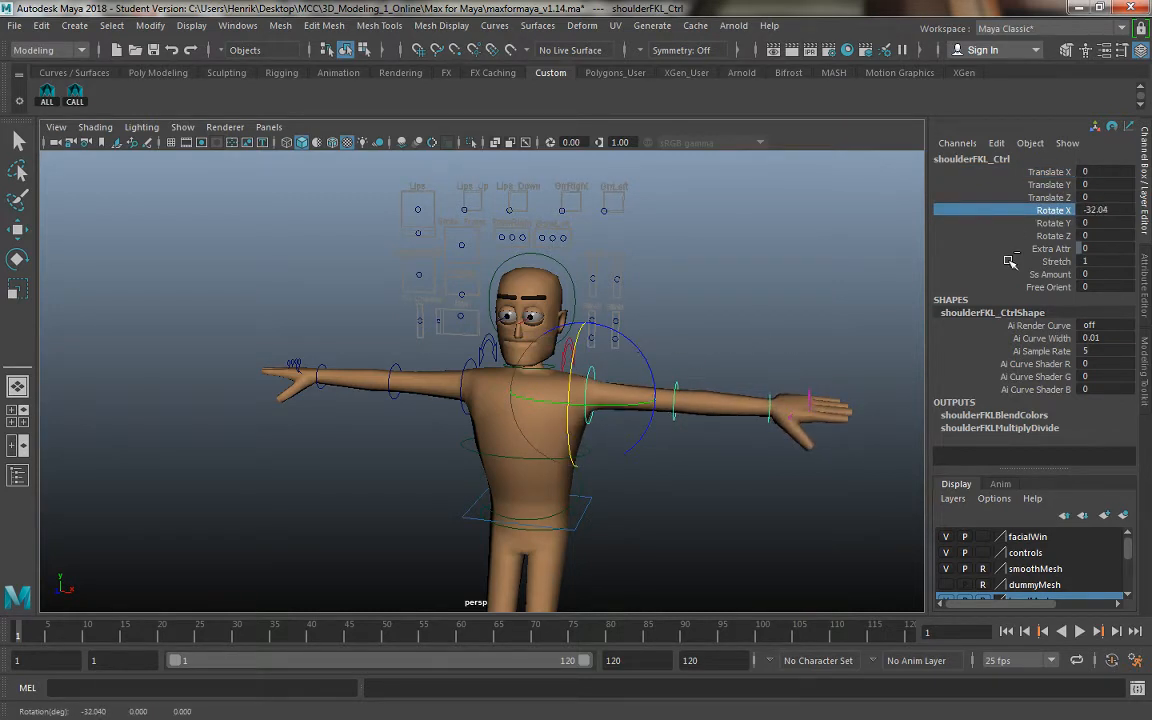
key(ctrl+z)
Rotate the left shoulder FK control to about 15.8 degrees in X and 41.2 in Z, and adjust its Y rotation, to lower the arm
click(1058, 222)
middle_drag(664, 271, 1060, 238)
click(1058, 235)
middle_drag(756, 314, 697, 376)
click(1054, 210)
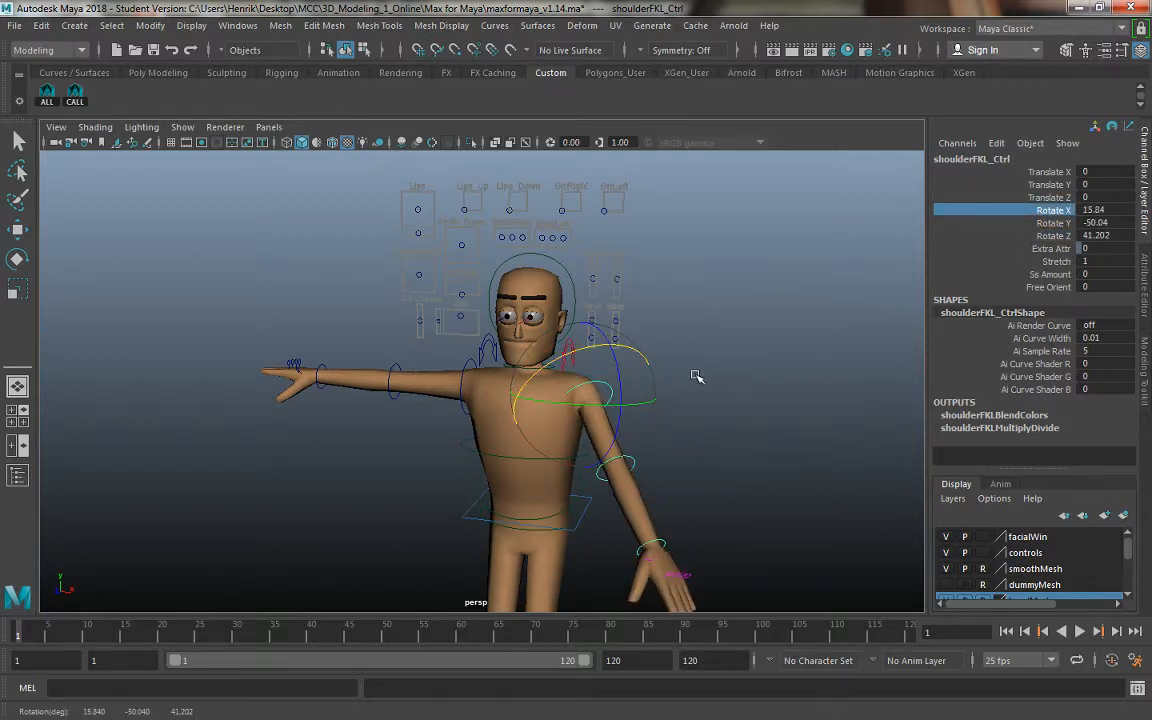
click(1054, 222)
middle_drag(900, 285, 688, 413)
Bend the left elbow by rotating its FK control to about -46.4 degrees in Y
click(630, 463)
key(w)
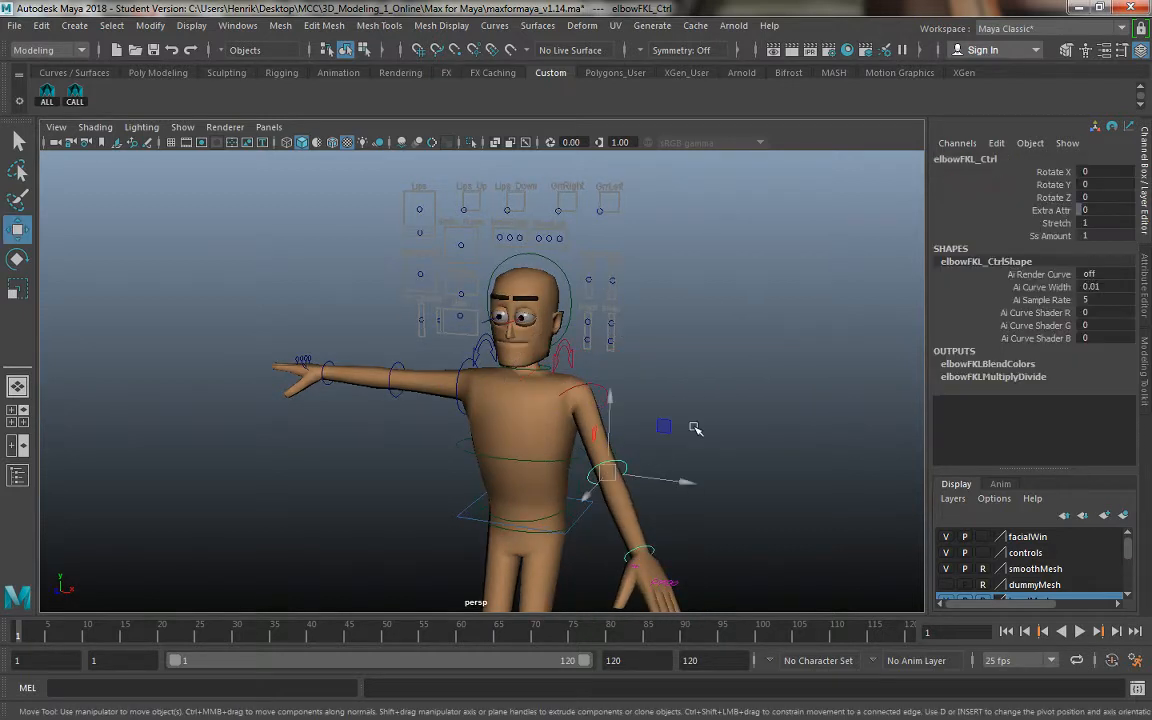
click(1054, 184)
key(e)
middle_drag(733, 296, 942, 244)
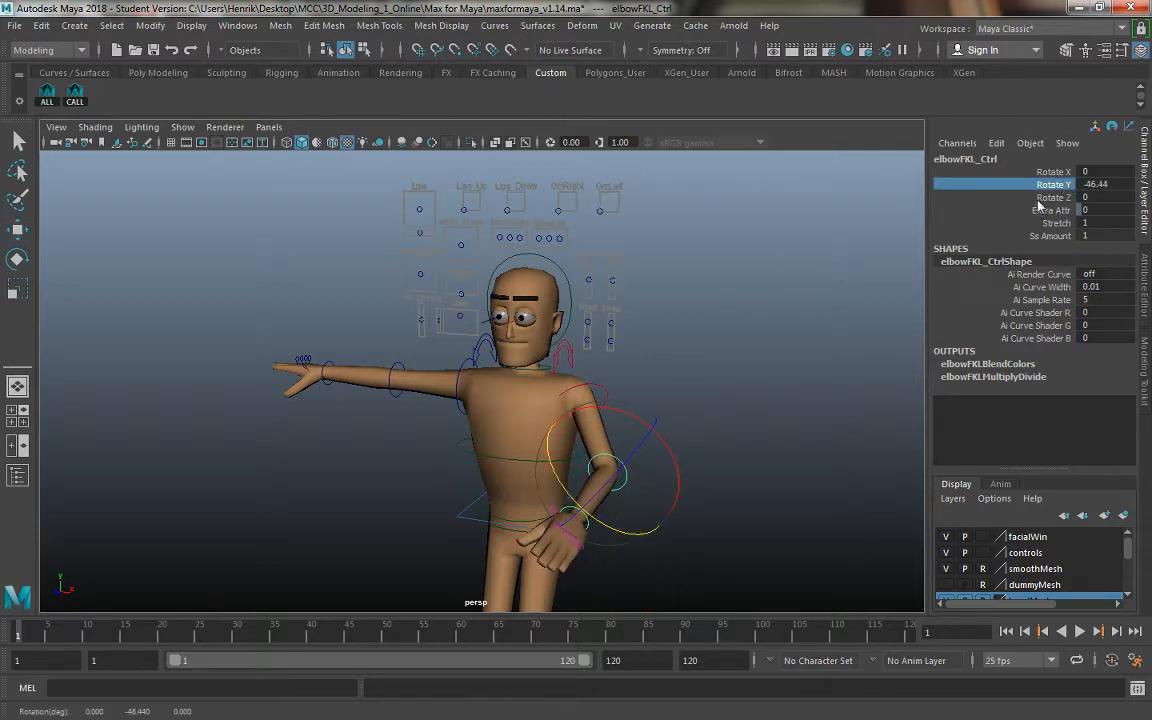
Undo a test Z rotation of the left elbow FK control and twist the forearm to about 17.5 degrees in X
click(1040, 198)
middle_drag(648, 322, 612, 325)
key(ctrl+z)
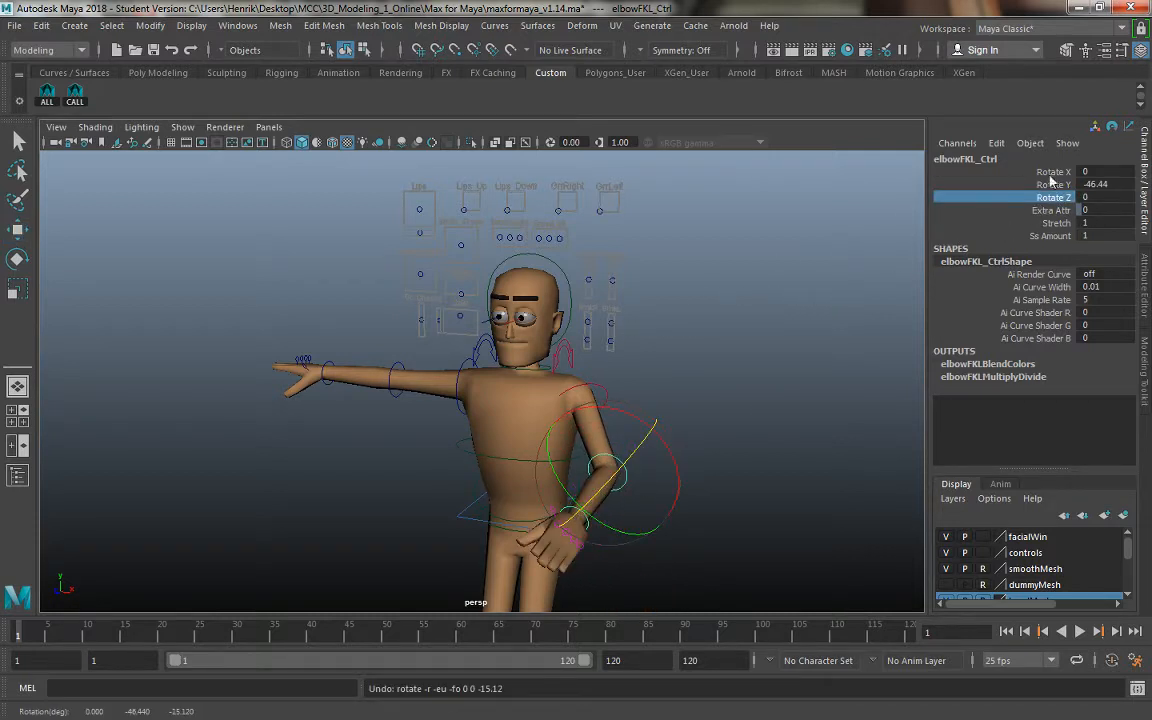
click(1052, 172)
mouse_move(670, 231)
middle_down()
mouse_move(912, 332)
mouse_move(685, 334)
mouse_move(753, 342)
middle_up()
Turn on Smooth Wireframe and Wireframe on Shaded to show the mesh edges in the viewport
click(95, 127)
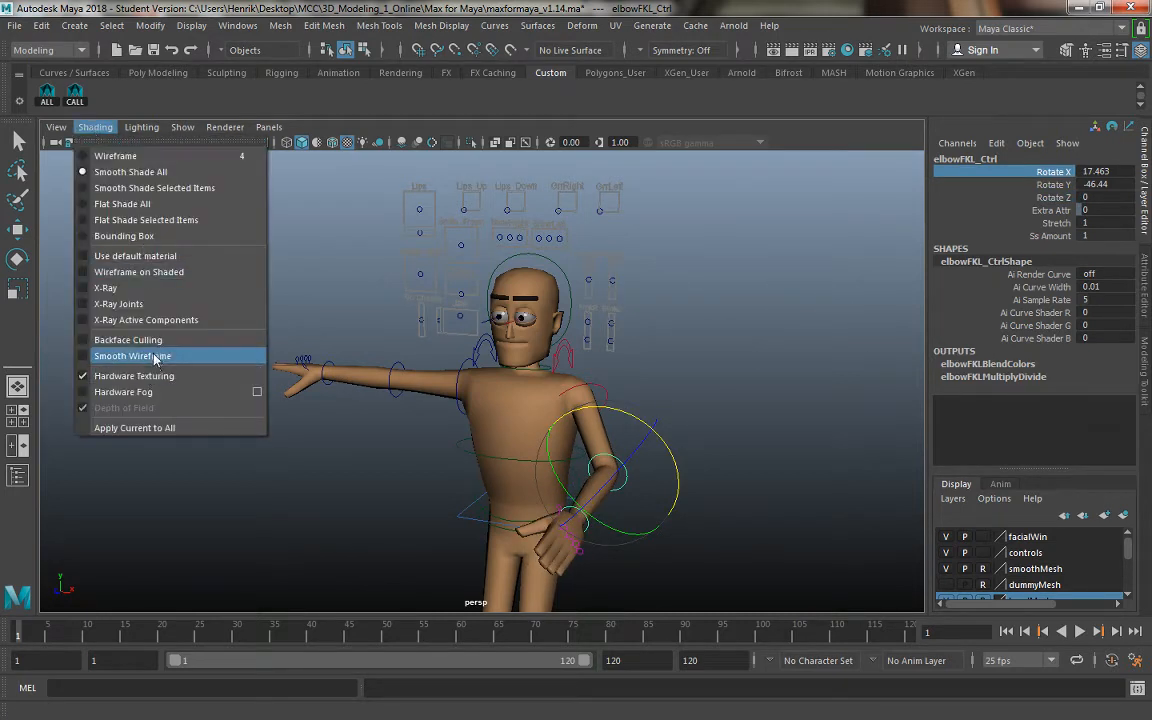
click(155, 357)
mouse_move(669, 527)
alt+mouse_down()
mouse_move(630, 458)
mouse_move(623, 516)
mouse_move(580, 480)
alt+mouse_up()
click(95, 127)
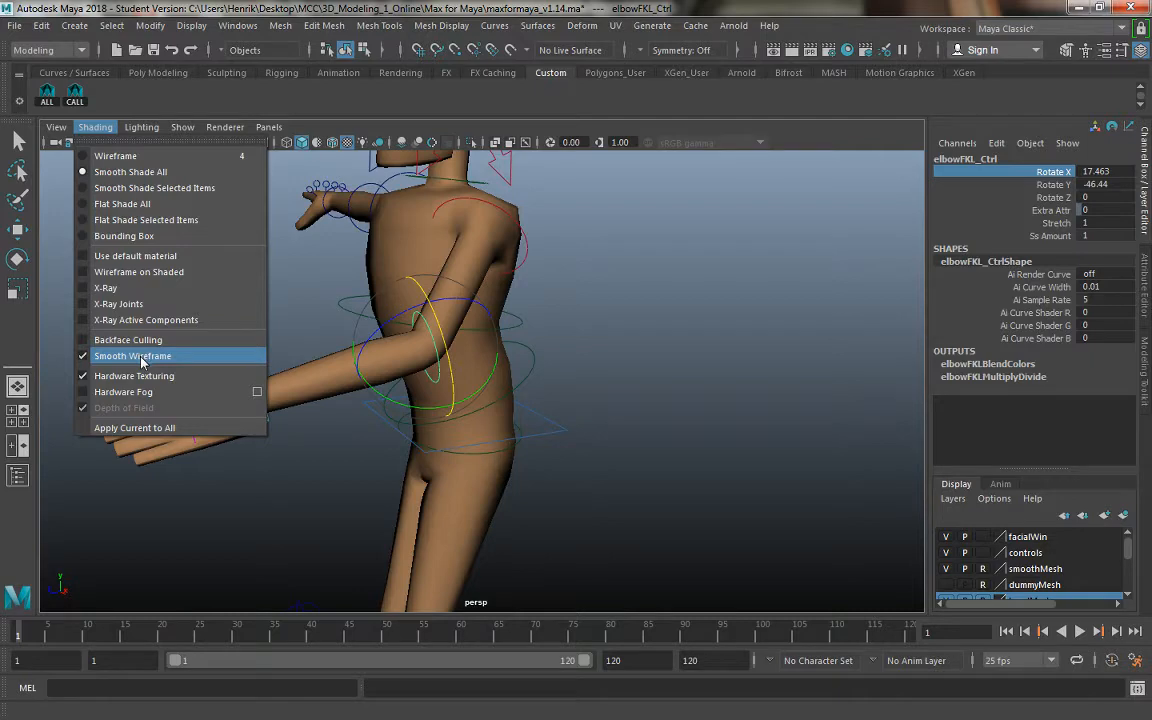
click(146, 273)
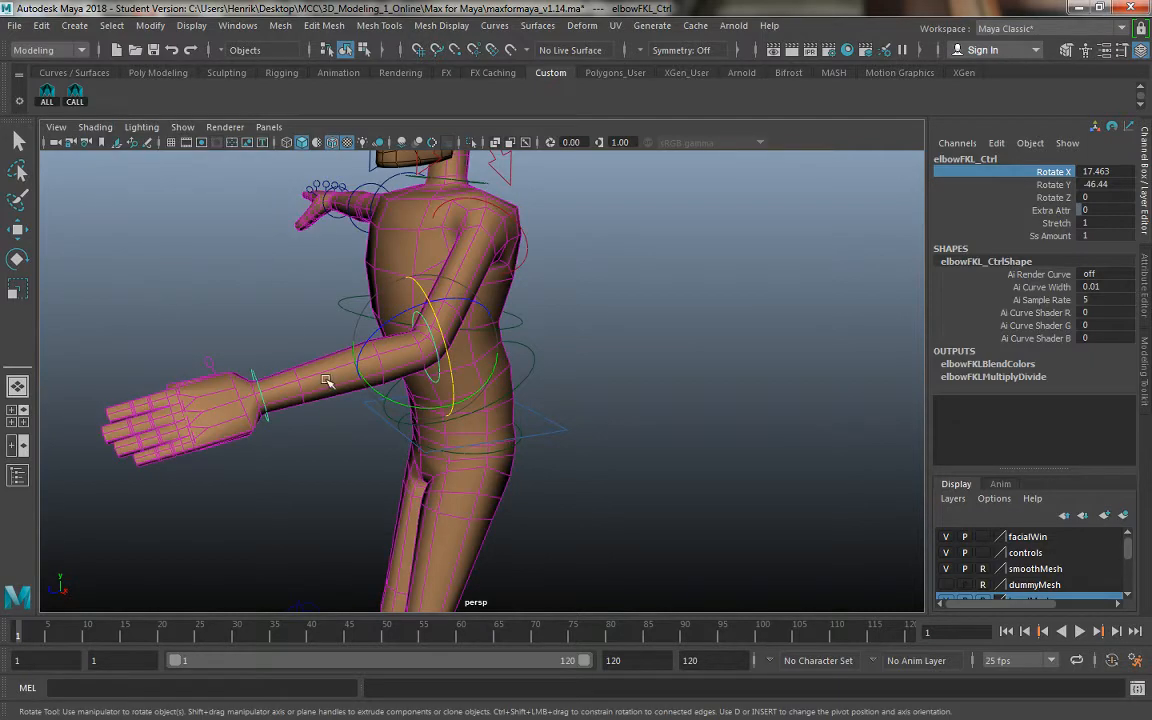
Try twisting the left elbow FK control to about 240.5 degrees in X, and undo the twist
alt+drag(326, 381, 388, 417)
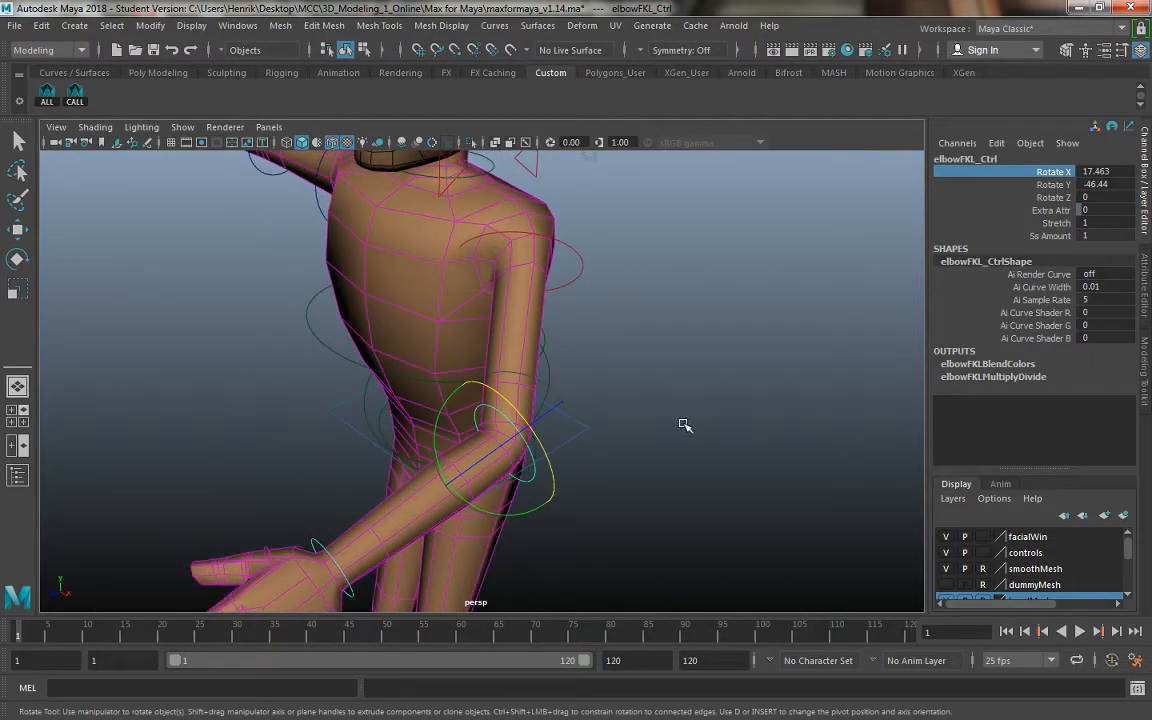
middle_drag(648, 353, 1128, 442)
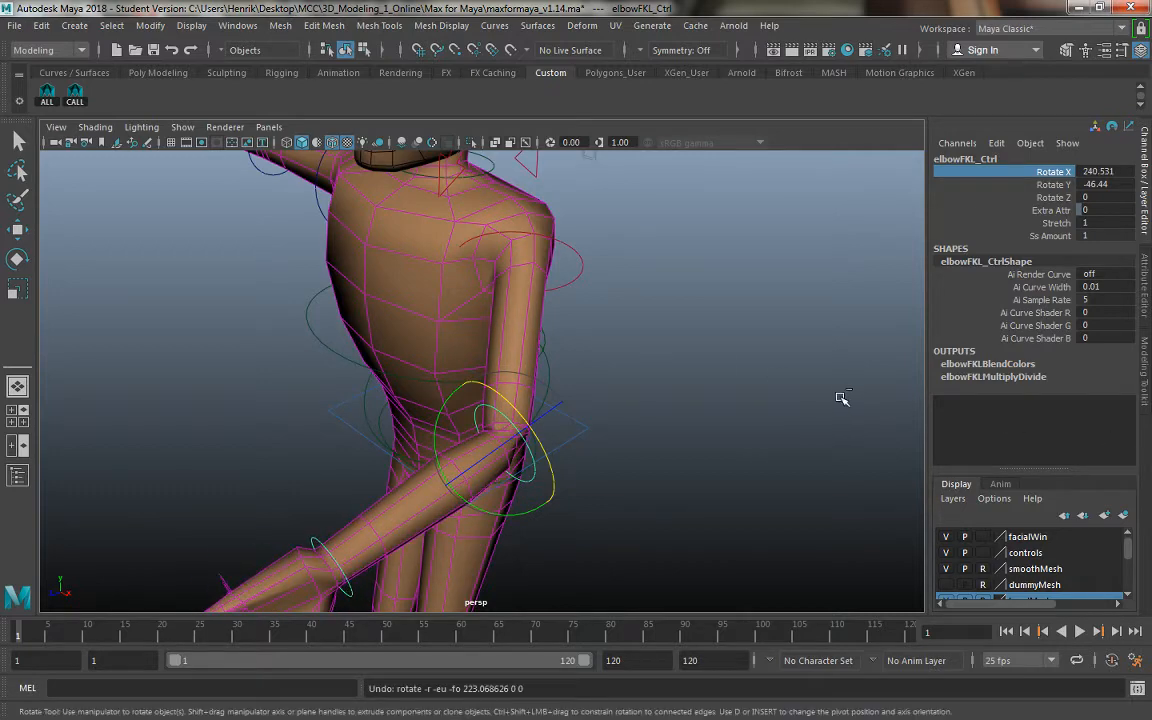
key(ctrl+z)
Undo a test Y rotation of the left wrist FK control and rotate it to about 18.3, 2.1 and 35.6 degrees in X, Y, Z
alt+right_drag(631, 386, 451, 483)
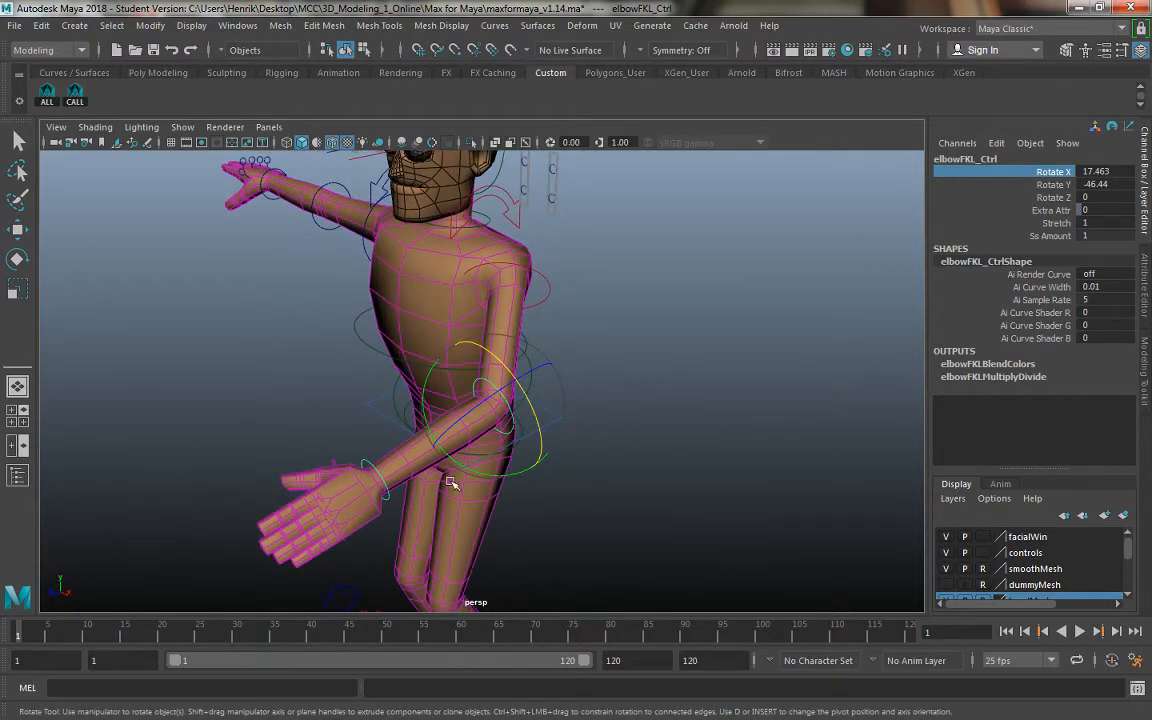
click(374, 474)
alt+drag(493, 420, 621, 432)
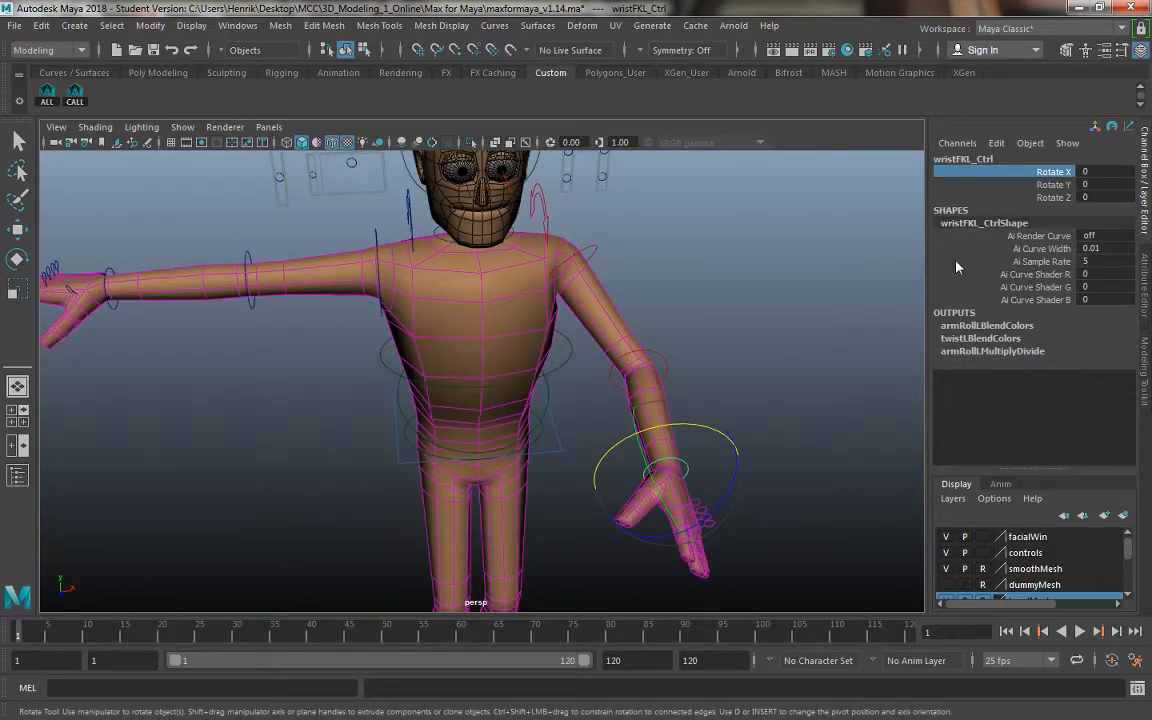
click(1053, 184)
middle_drag(900, 321, 743, 321)
key(ctrl+z)
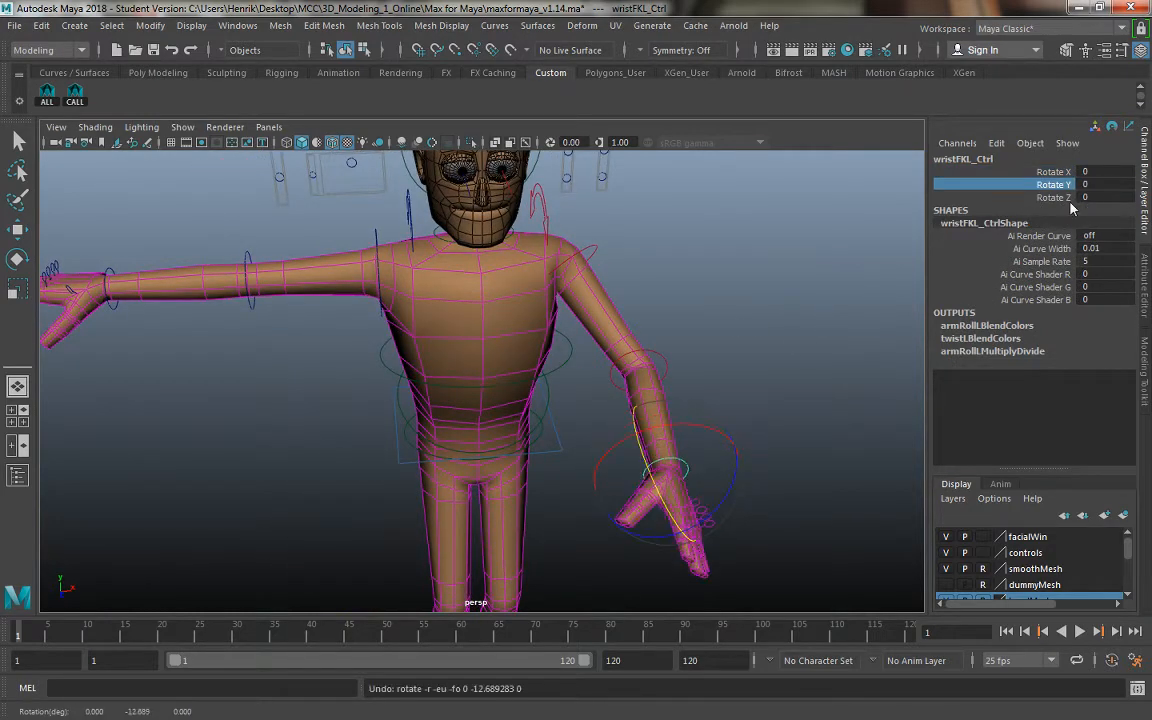
drag(1052, 171, 1052, 205)
middle_drag(650, 351, 722, 351)
click(1054, 184)
middle_drag(650, 298, 724, 296)
click(1053, 197)
middle_drag(600, 388, 638, 388)
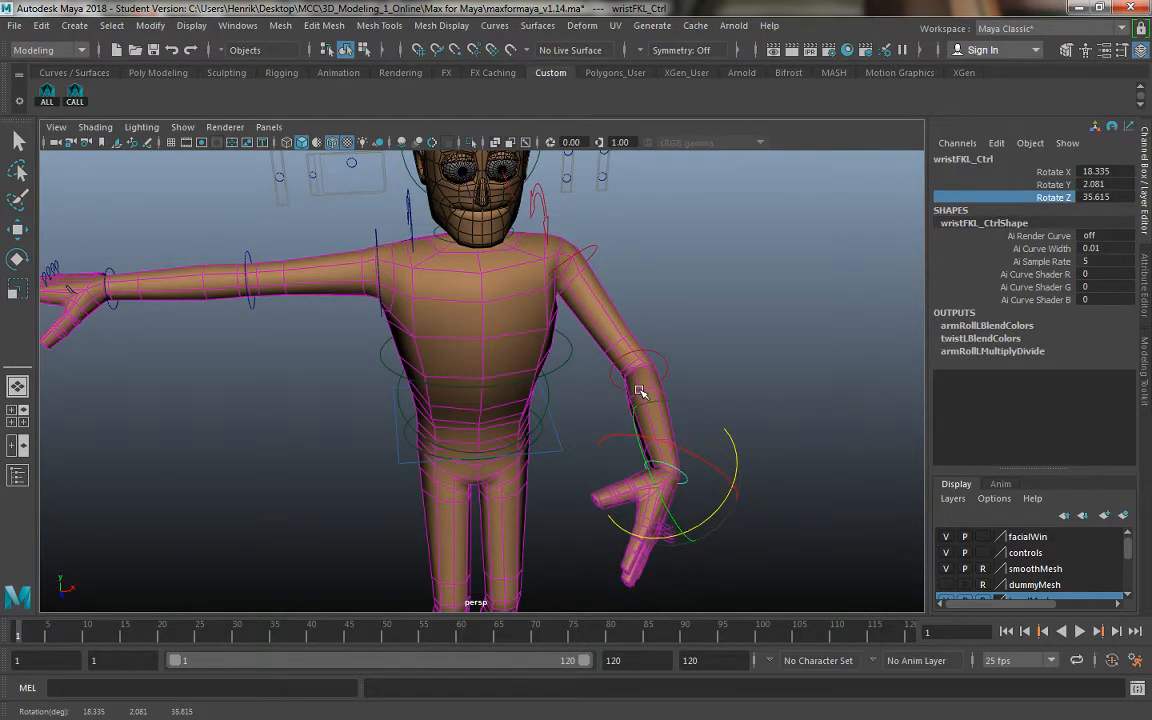
Select all four finger controls of the left hand and examine their shared finger attributes
scroll(589, 522, up, 5)
alt+drag(622, 487, 794, 372)
drag(784, 252, 835, 483)
key(w)
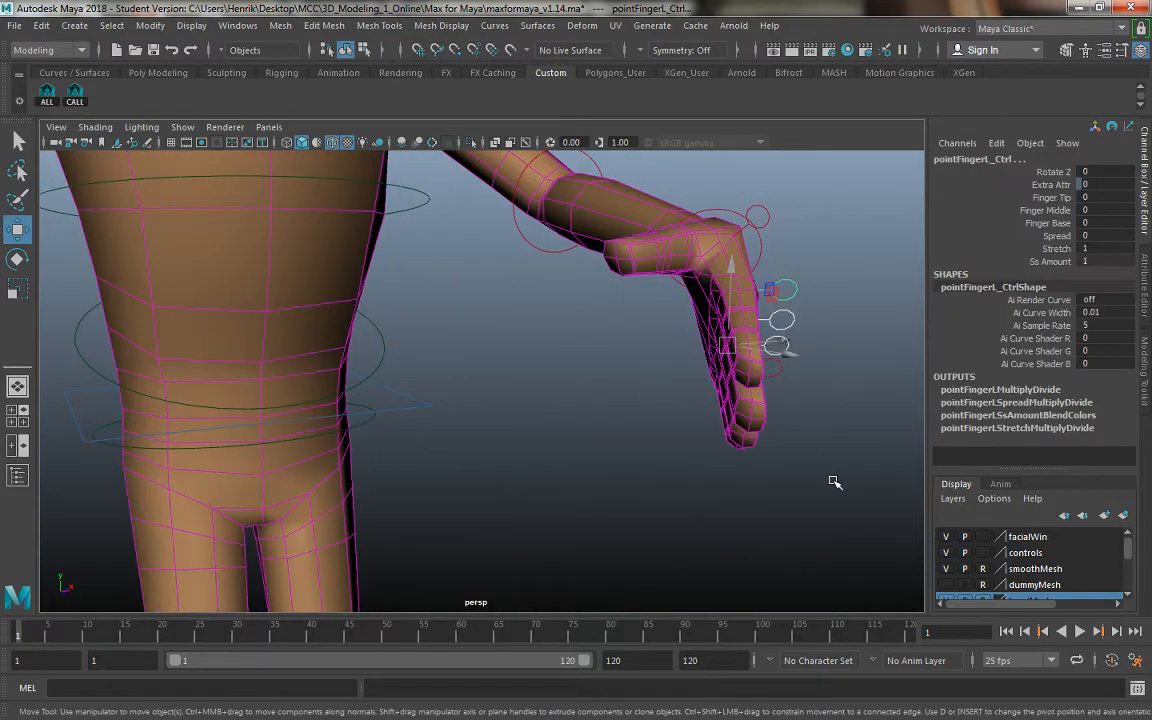
drag(792, 379, 776, 397)
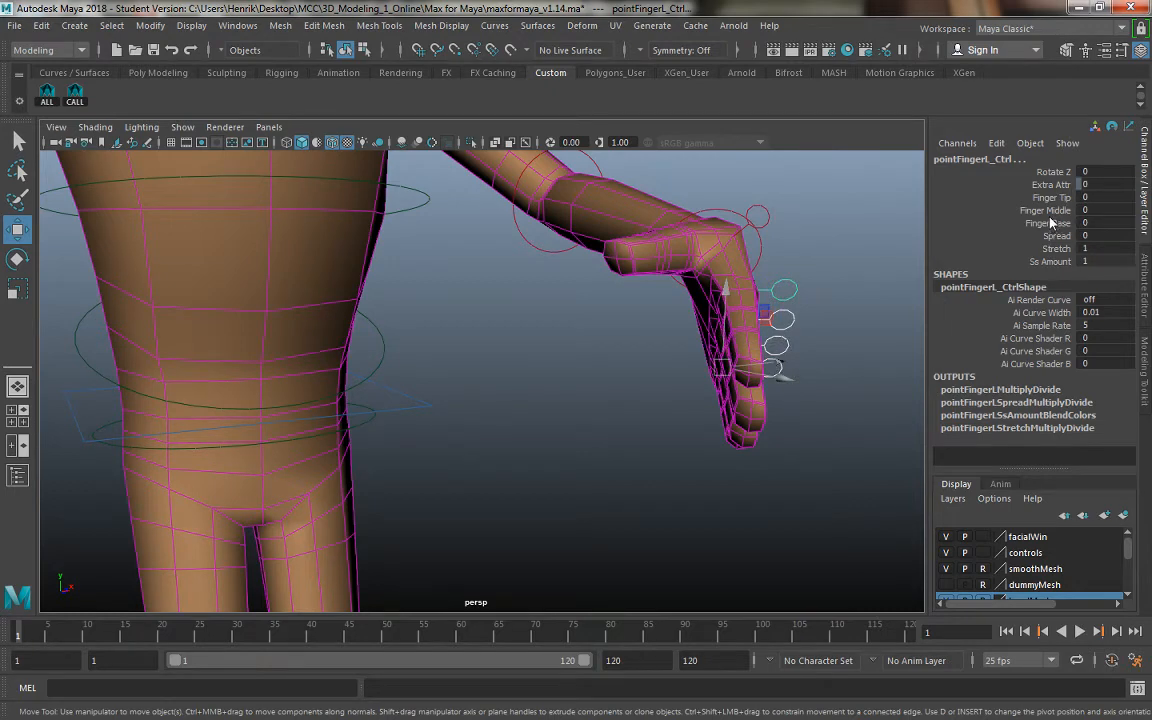
drag(1050, 211, 1052, 225)
click(784, 288)
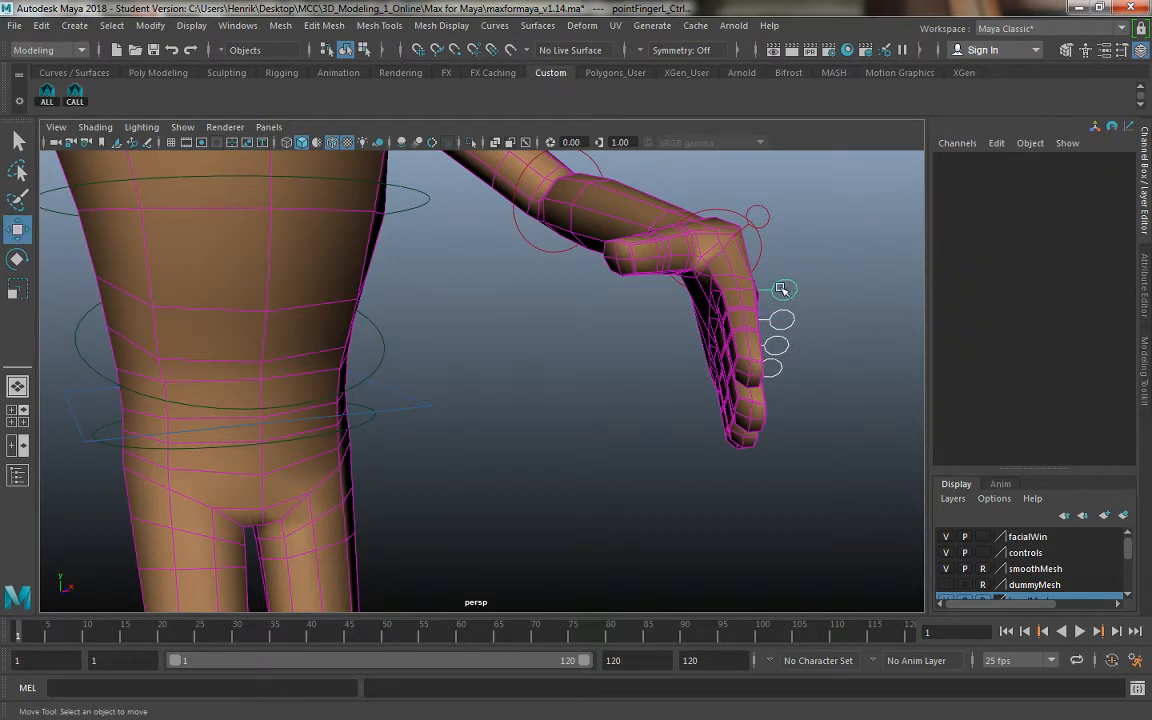
Curl the left index finger by setting its control's Finger Middle to 36.5 and Finger Base to 32.2
click(789, 287)
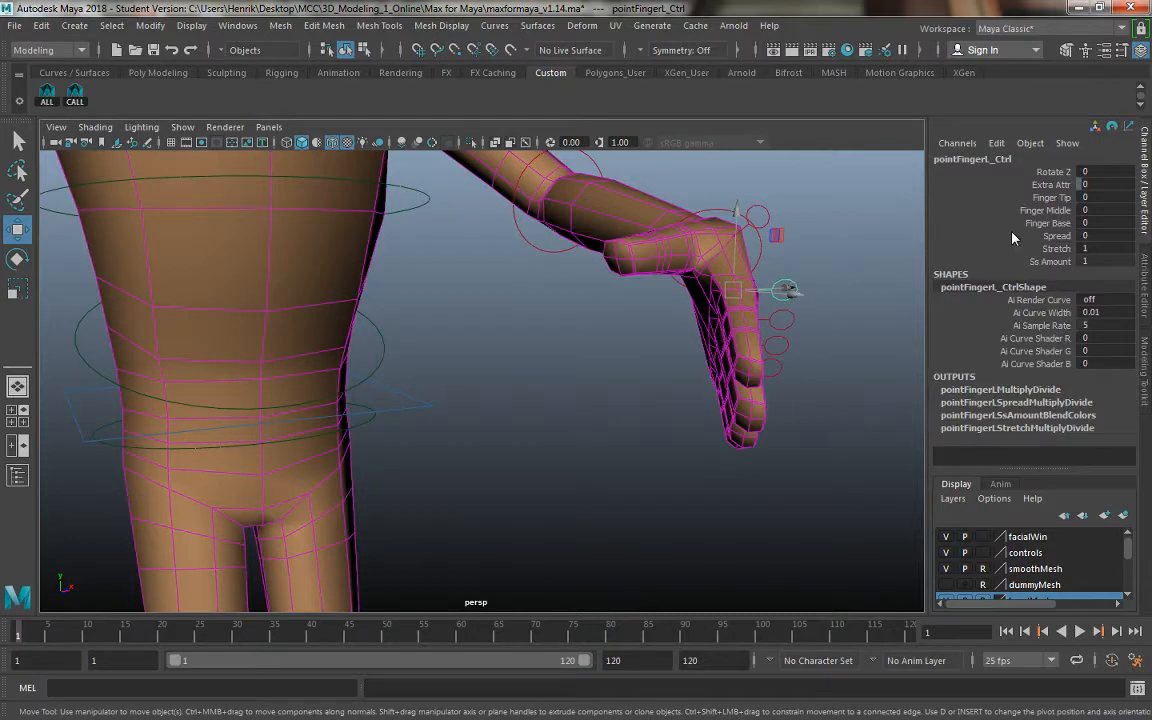
alt+drag(696, 316, 517, 276)
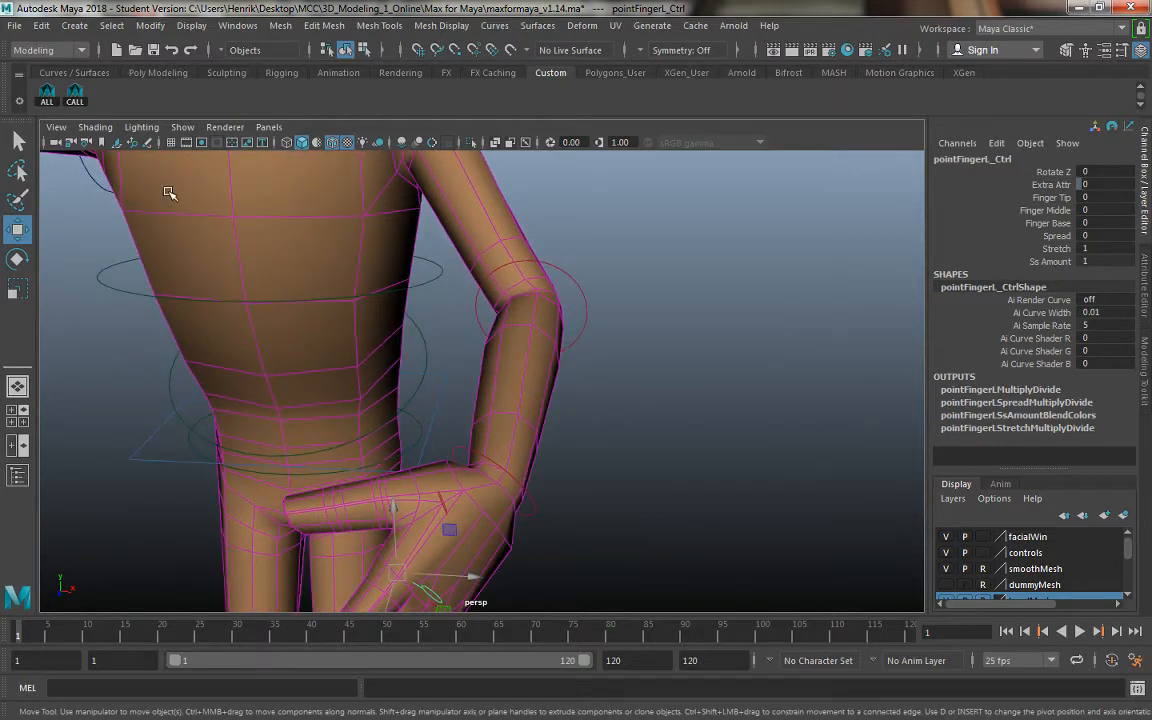
alt+drag(250, 223, 560, 375)
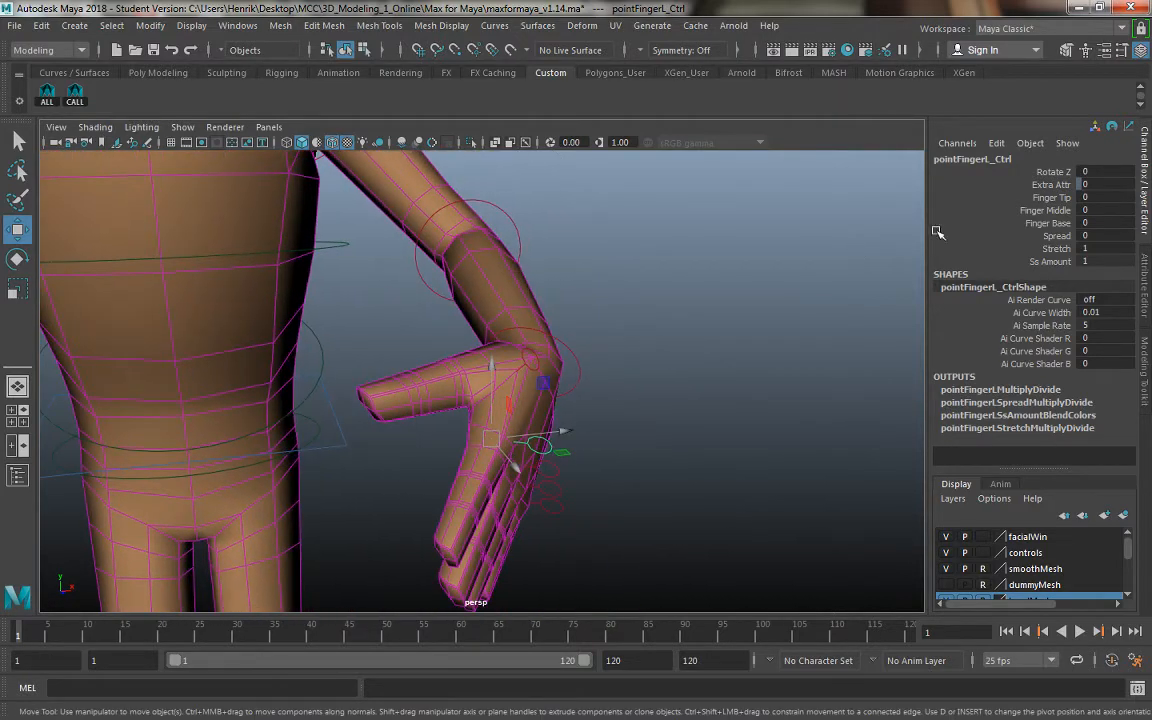
click(1050, 223)
click(1030, 211)
middle_drag(585, 444, 944, 377)
click(1045, 223)
middle_drag(607, 419, 775, 404)
Set the left index finger control's Spread to 13.4 and Finger Tip to 50.8
click(1057, 236)
middle_drag(640, 440, 730, 434)
click(1051, 197)
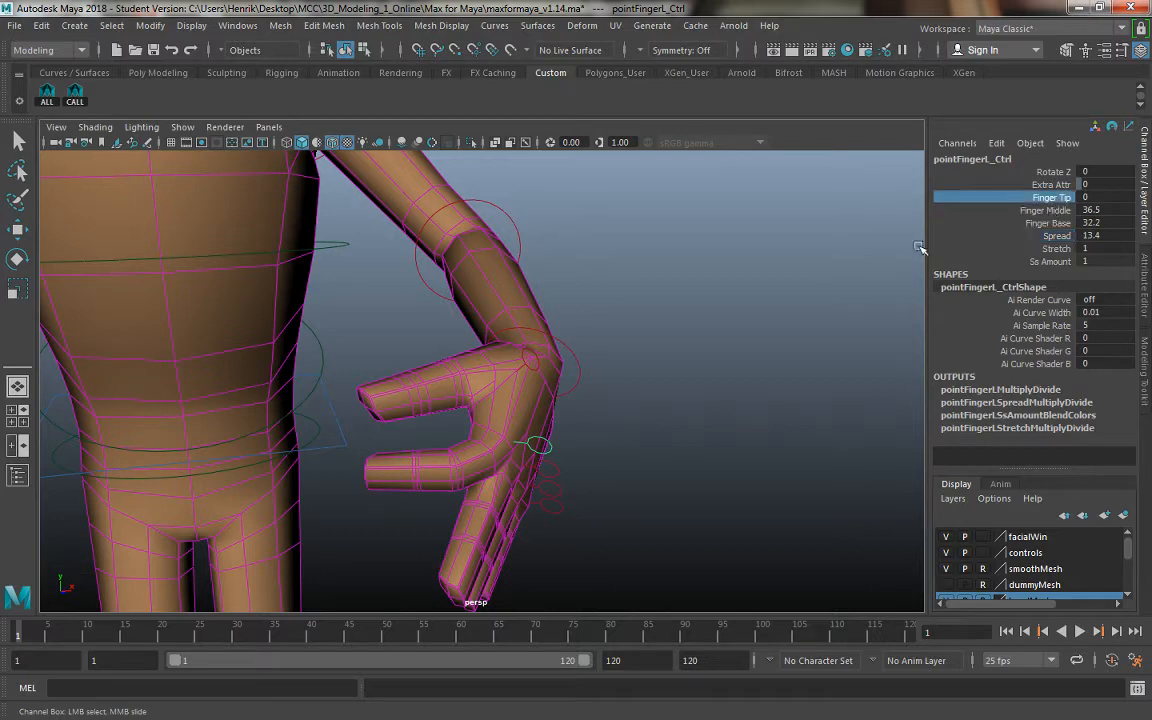
middle_drag(706, 363, 1146, 458)
Curl the left hand's other three fingers together by setting Finger Tip, Finger Middle and Finger Base to 36.2 on their controls
alt+drag(619, 381, 588, 368)
alt+middle_drag(588, 368, 668, 432)
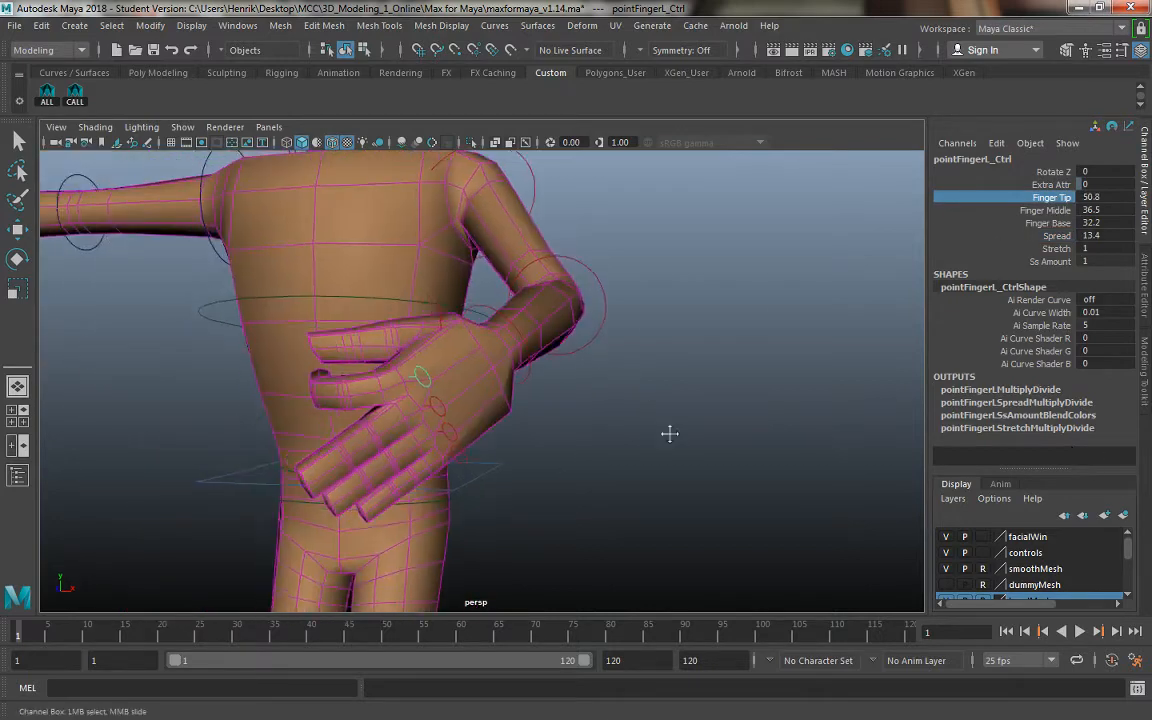
alt+drag(668, 432, 656, 483)
alt+middle_drag(656, 483, 666, 496)
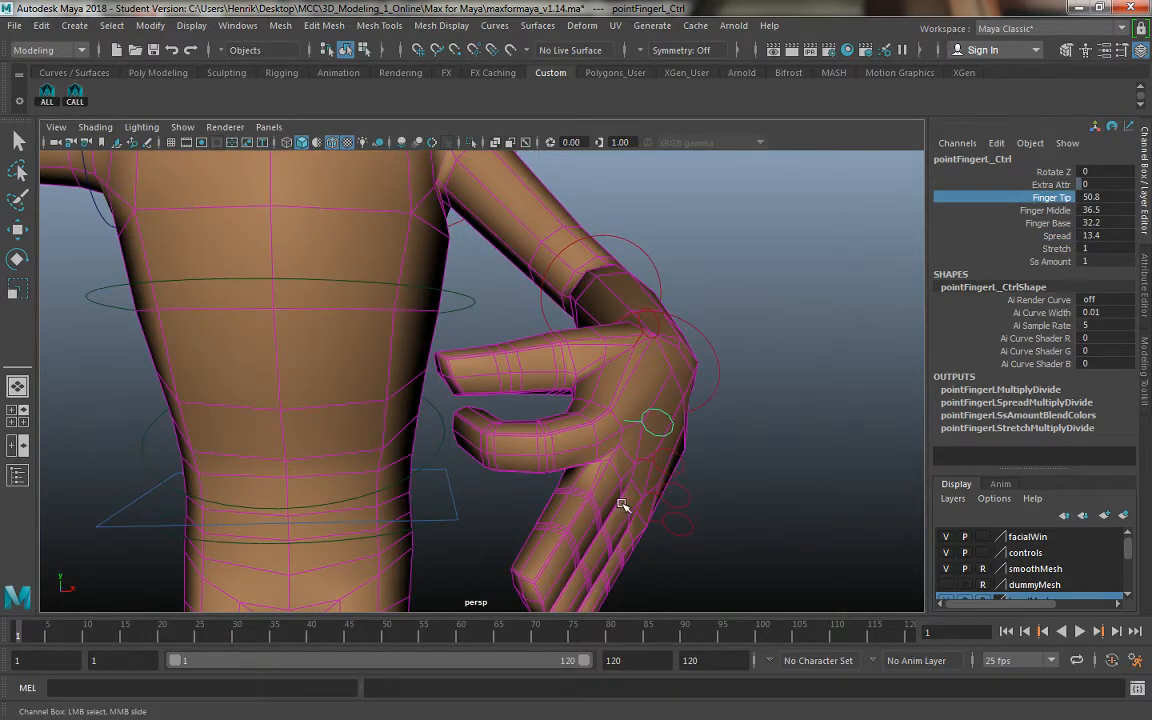
alt+drag(743, 487, 785, 563)
drag(1050, 197, 1050, 223)
middle_drag(641, 299, 988, 430)
alt+drag(787, 407, 759, 386)
alt+middle_drag(759, 386, 717, 419)
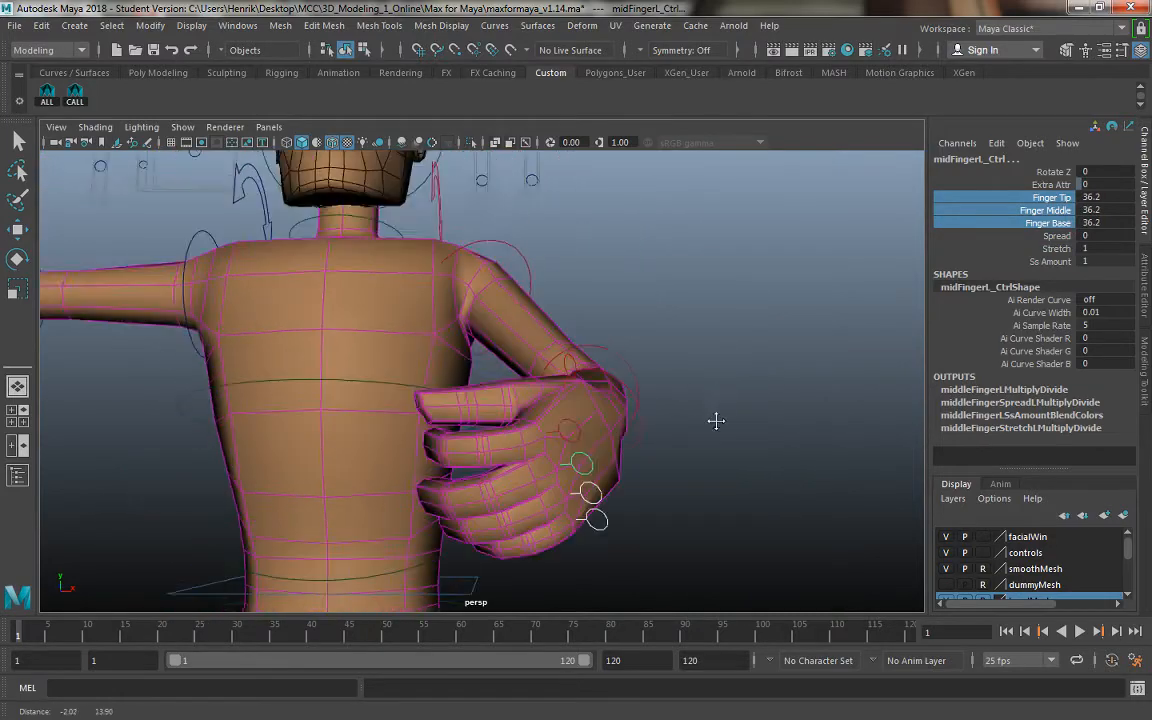
Bend the left thumb by setting its control's Finger Middle to 19.6
alt+drag(717, 419, 717, 452)
alt+right_drag(717, 452, 670, 403)
alt+drag(670, 403, 715, 427)
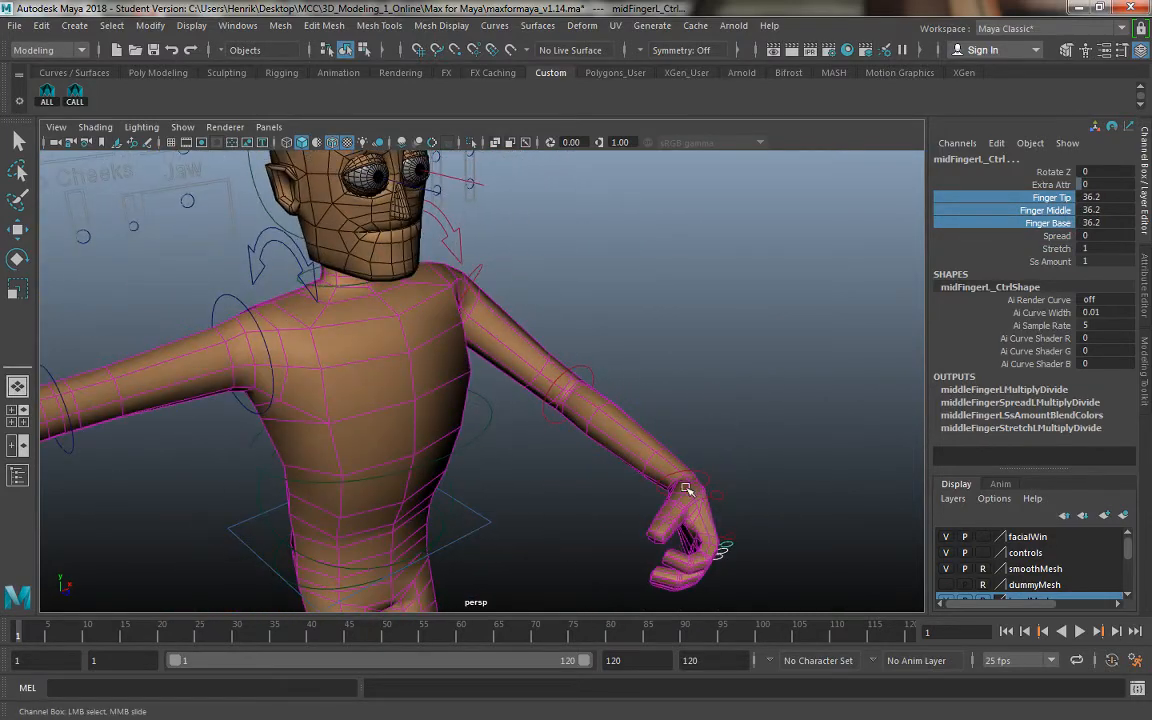
alt+drag(689, 489, 715, 452)
click(720, 460)
key(w)
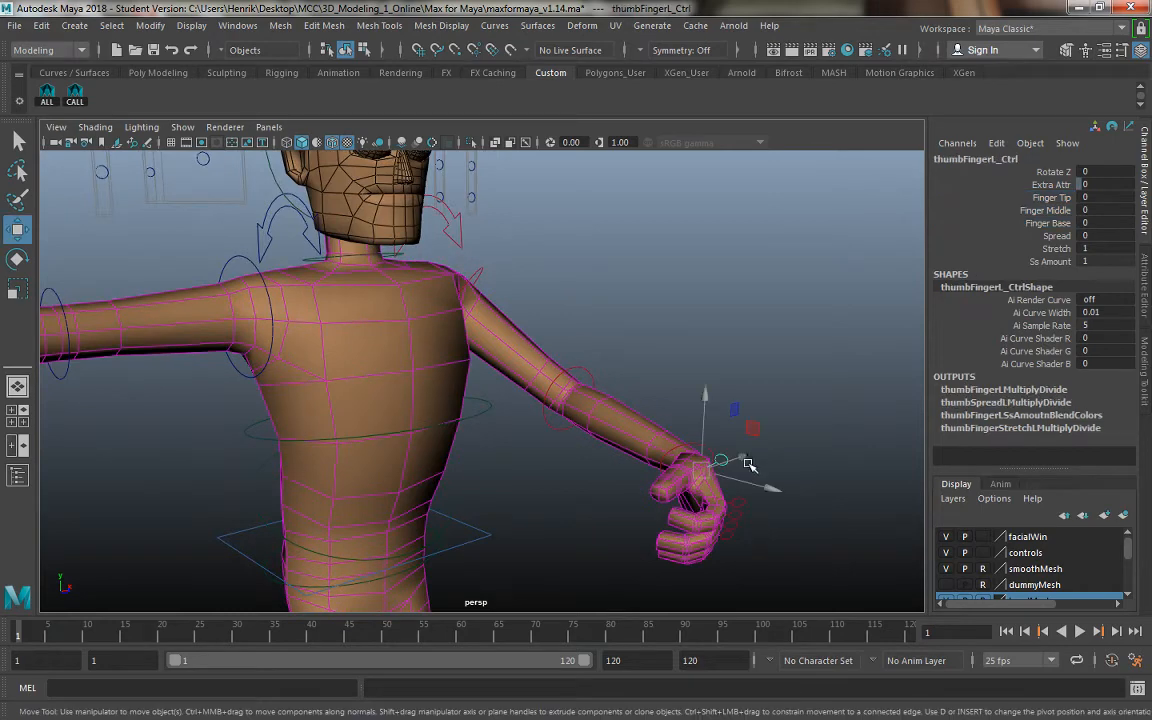
click(1052, 211)
middle_drag(855, 326, 1010, 363)
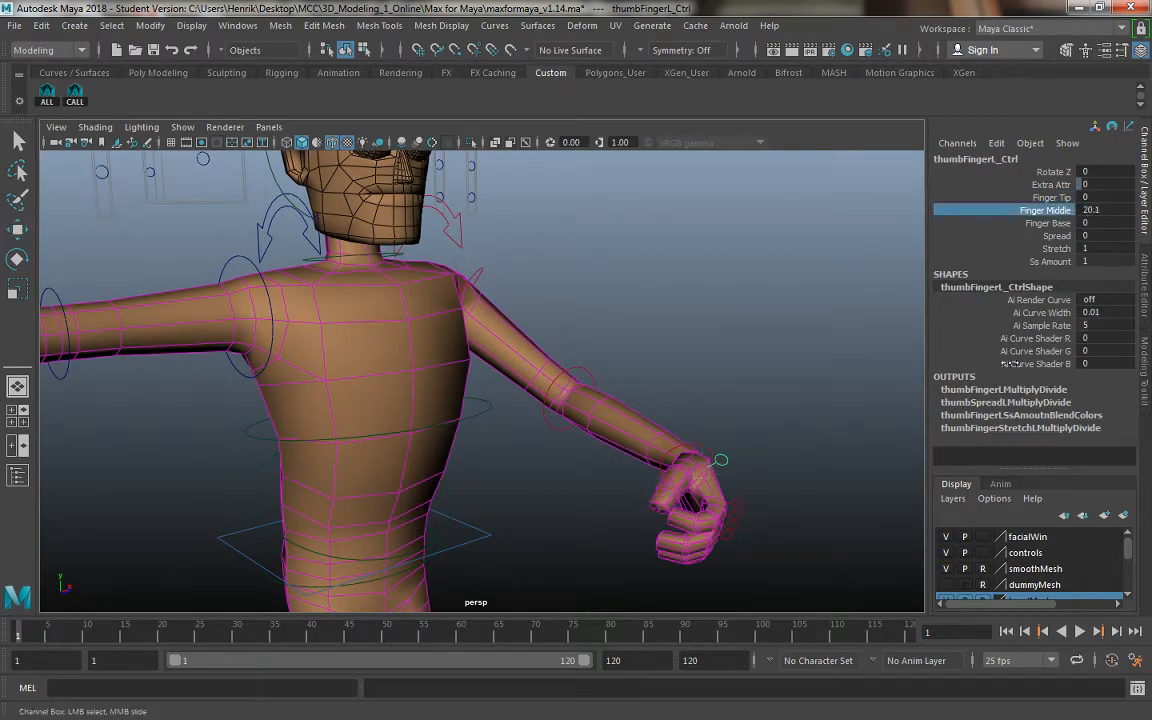
alt+drag(703, 402, 690, 445)
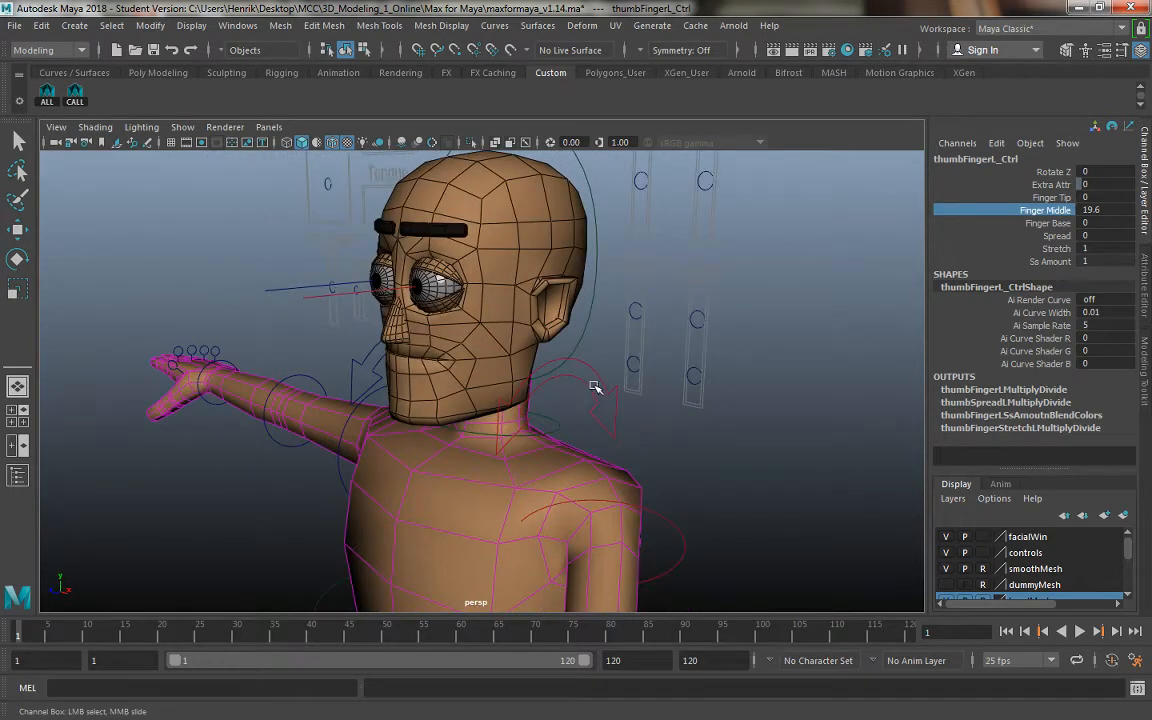
Select the left clavicle control and examine its position on the shoulder from the front and side
click(593, 390)
click(592, 392)
key(w)
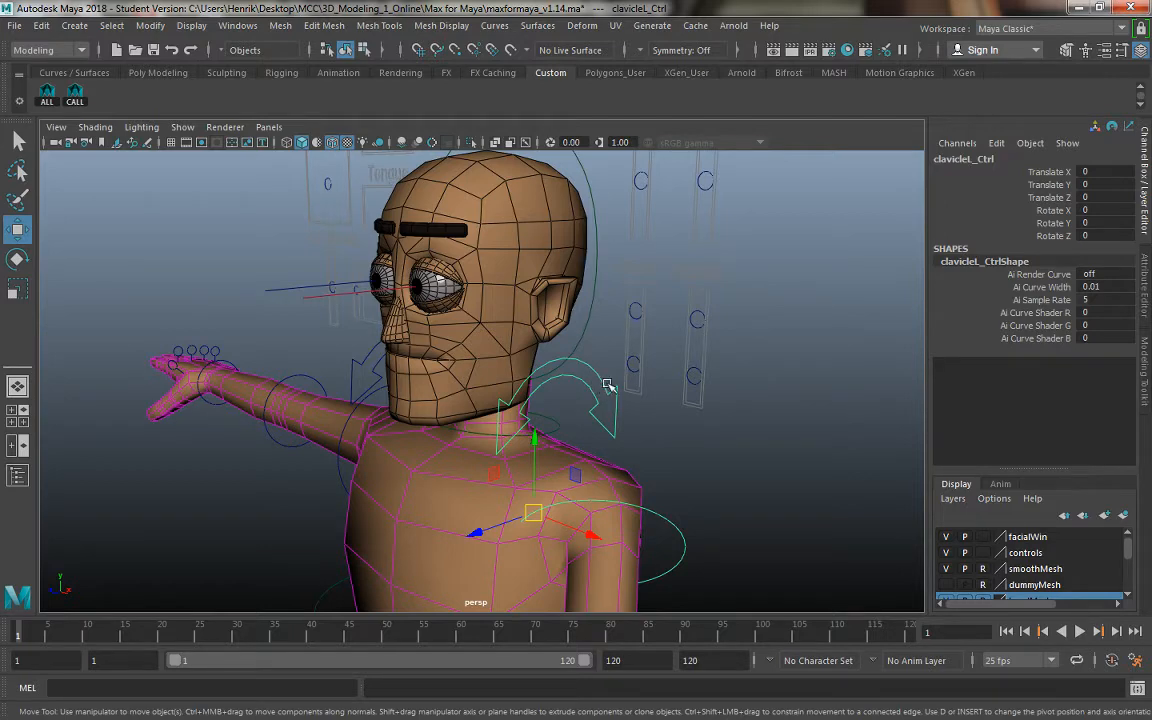
alt+drag(605, 408, 638, 435)
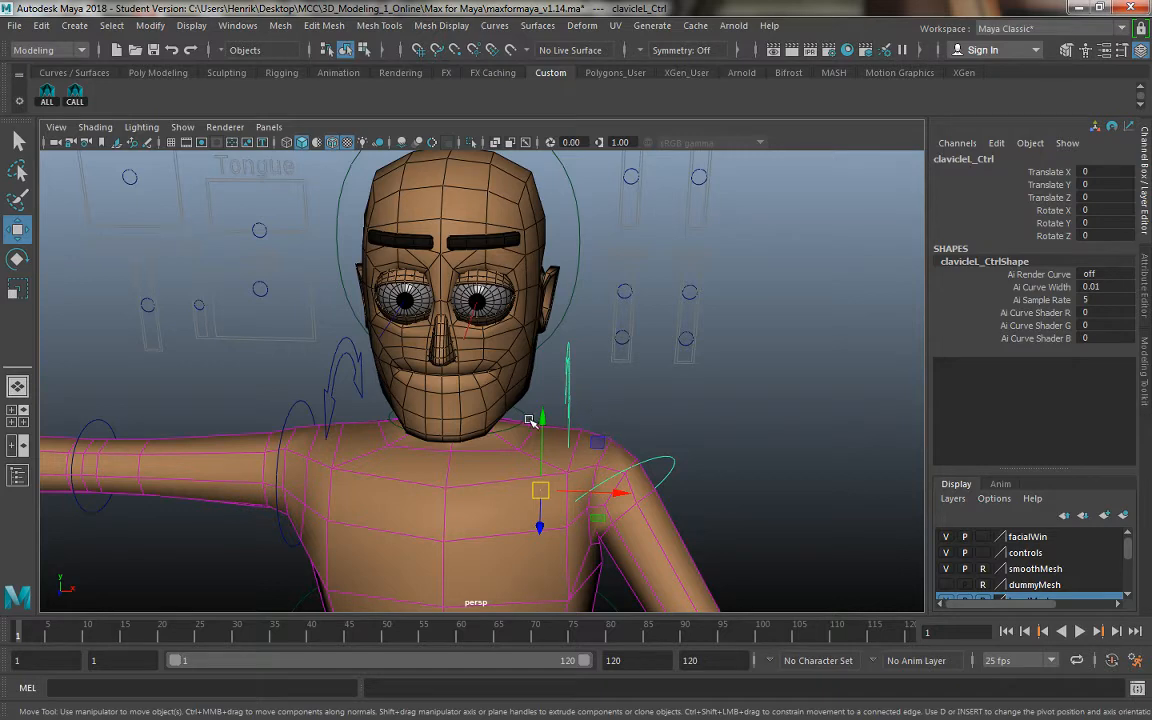
alt+drag(530, 421, 505, 424)
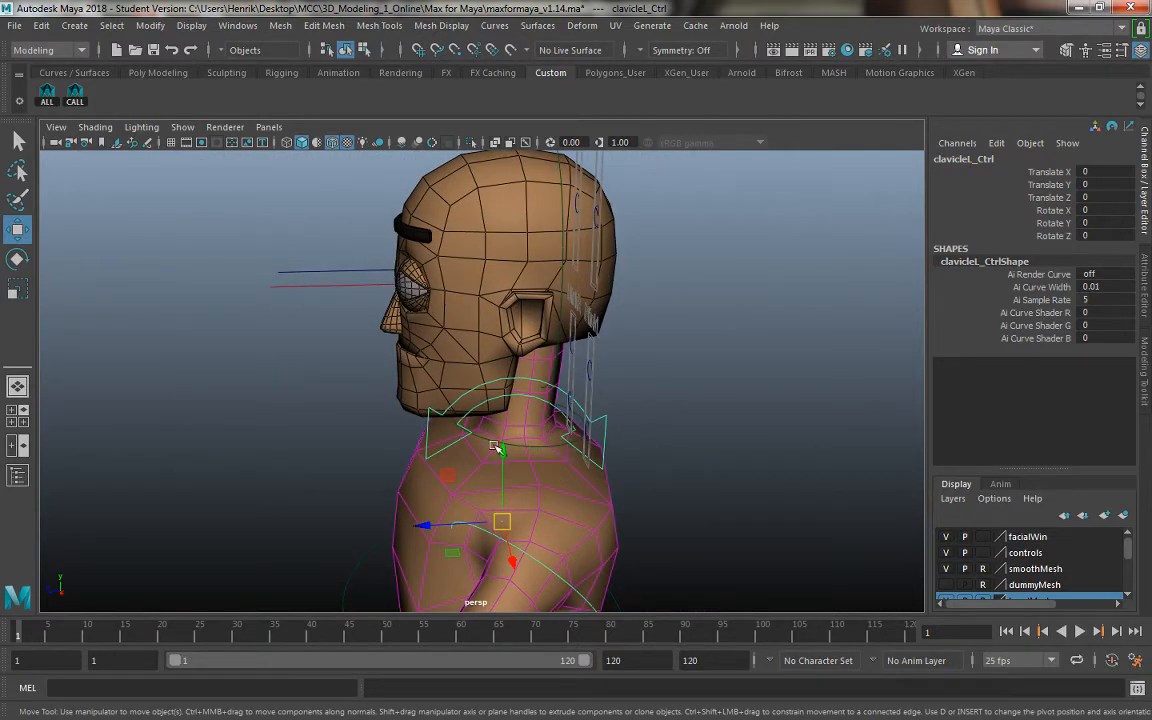
mouse_move(494, 446)
alt+mouse_down()
mouse_move(663, 442)
mouse_move(500, 456)
alt+mouse_up()
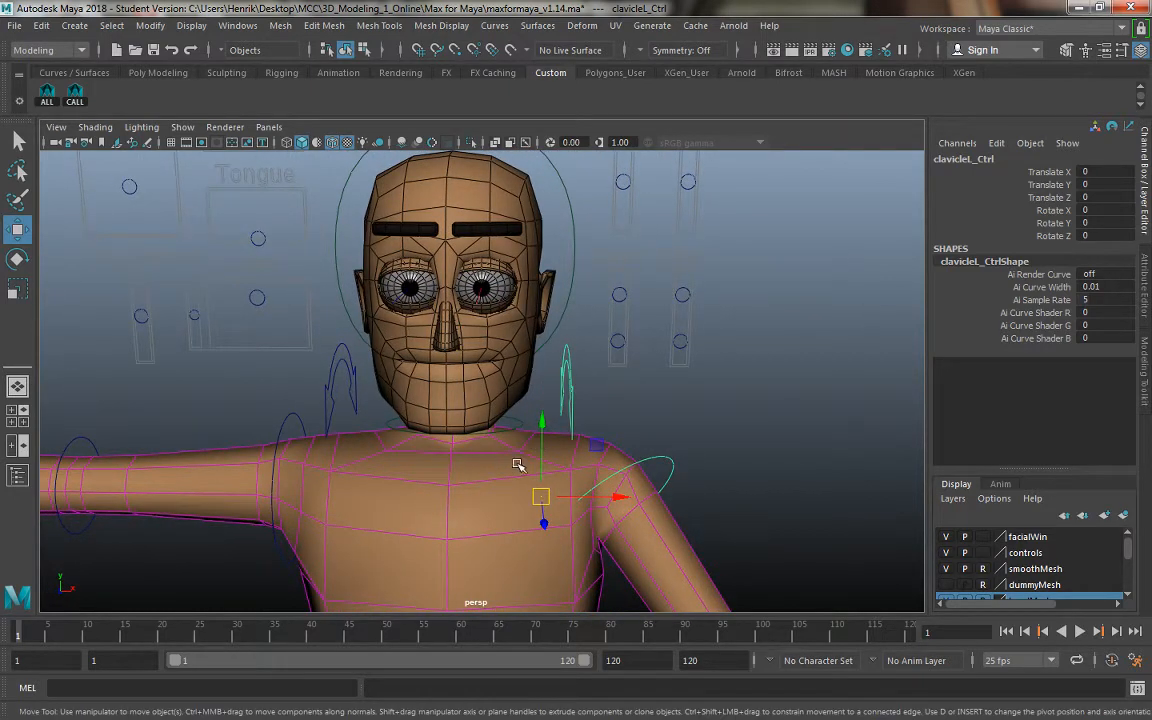
Try rotating the left clavicle control to about 6.8 in Rotate Z, and adjust all three of its rotation axes together
key(e)
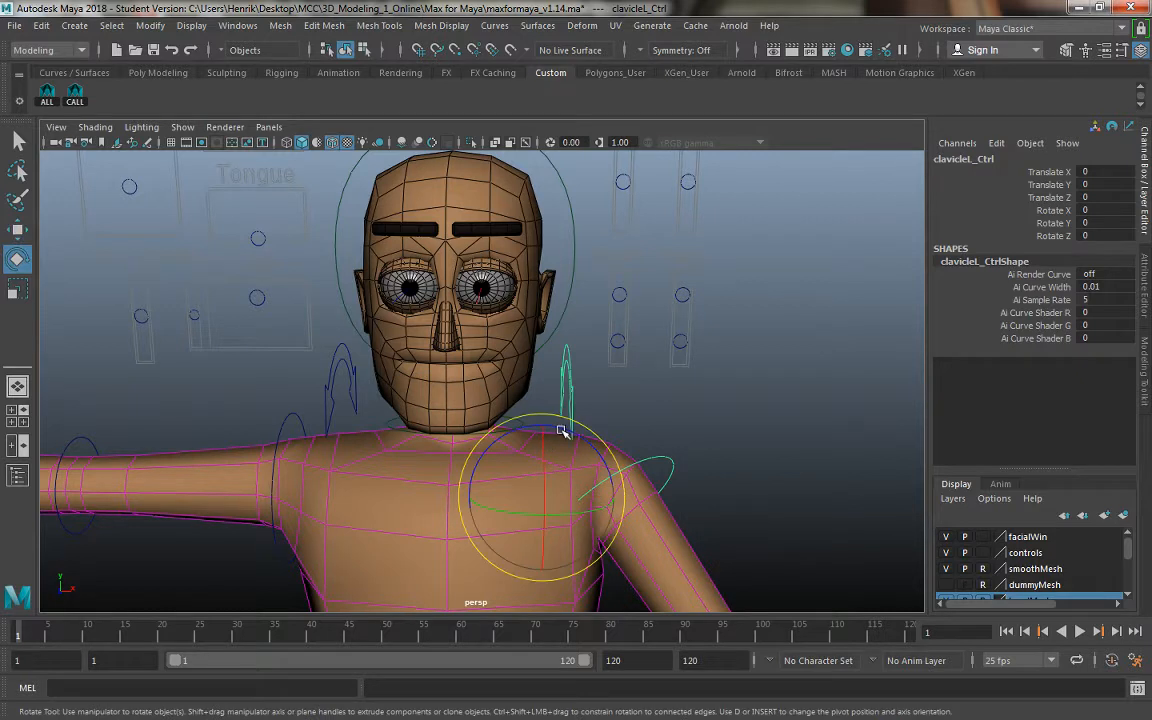
drag(563, 427, 604, 401)
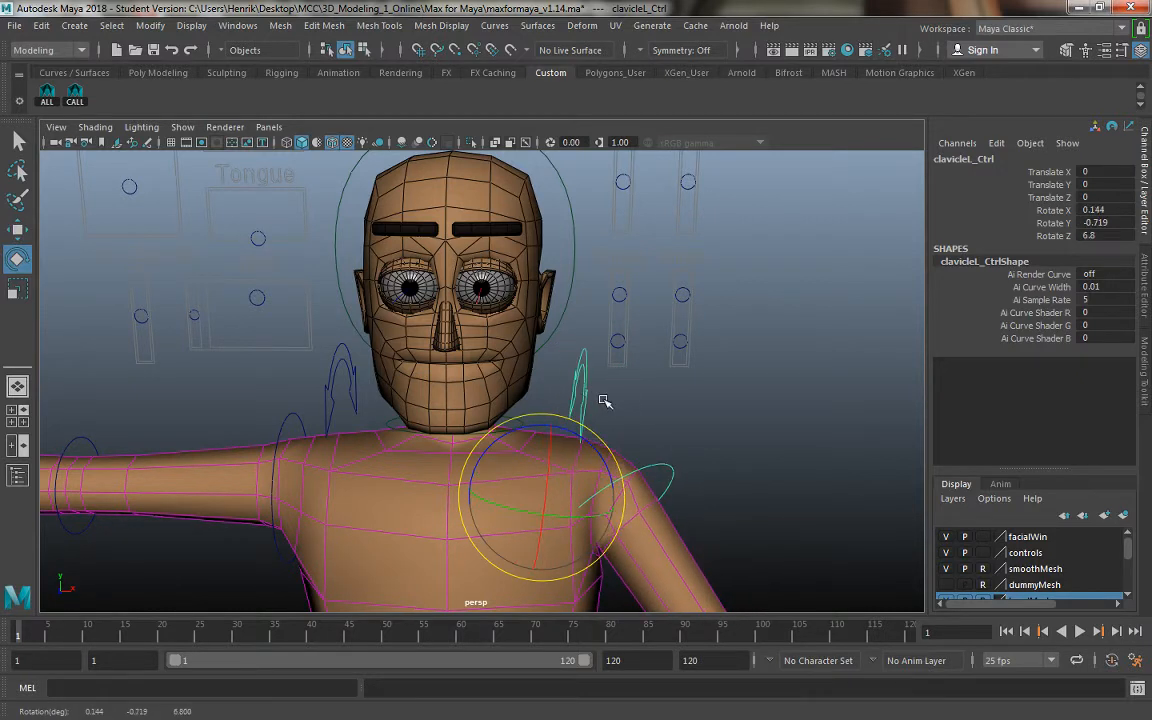
drag(1055, 210, 1055, 236)
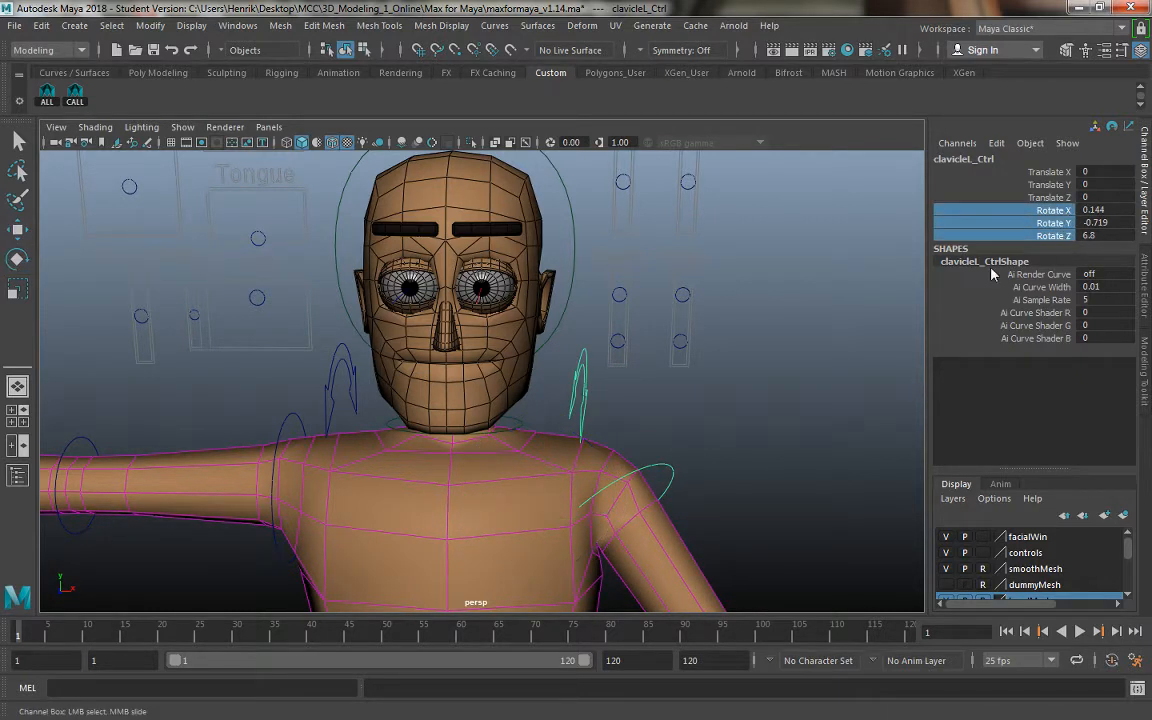
middle_drag(800, 362, 663, 357)
Undo the left clavicle rotations and the left thumb's Finger Middle change
key(ctrl+z)
alt+drag(686, 380, 522, 476)
key(ctrl+z)
key(ctrl+z)
key(e)
key(ctrl+z)
key(ctrl+z)
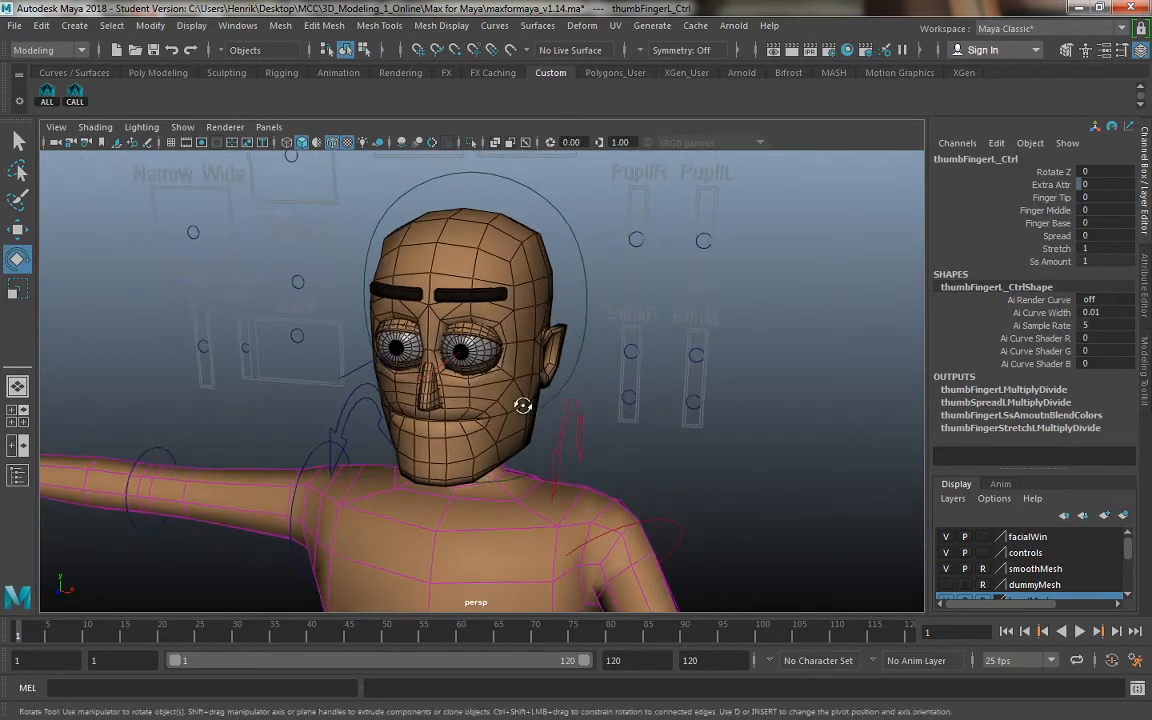
Select both eye controls in front of the face, try rotating the eyes together, and undo the rotation
alt+middle_drag(522, 476, 513, 214)
alt+right_drag(489, 461, 362, 432)
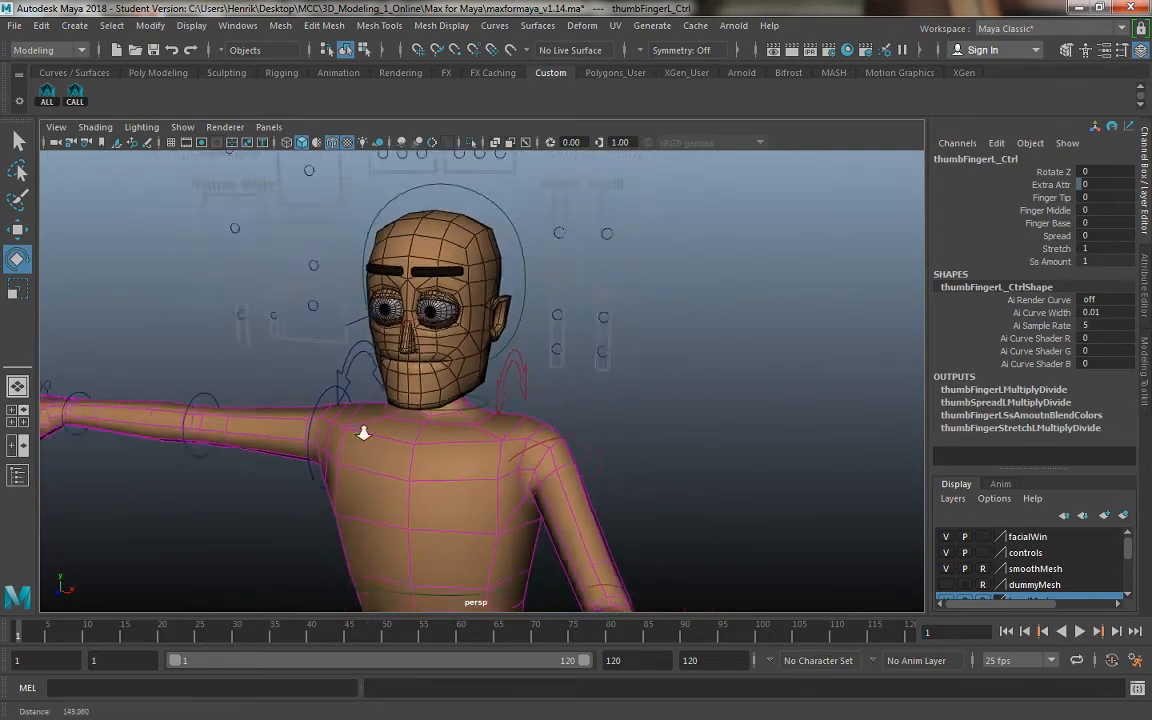
alt+drag(362, 432, 265, 440)
alt+right_drag(265, 440, 160, 450)
alt+middle_drag(427, 458, 524, 435)
alt+right_drag(524, 435, 413, 371)
alt+drag(413, 371, 406, 352)
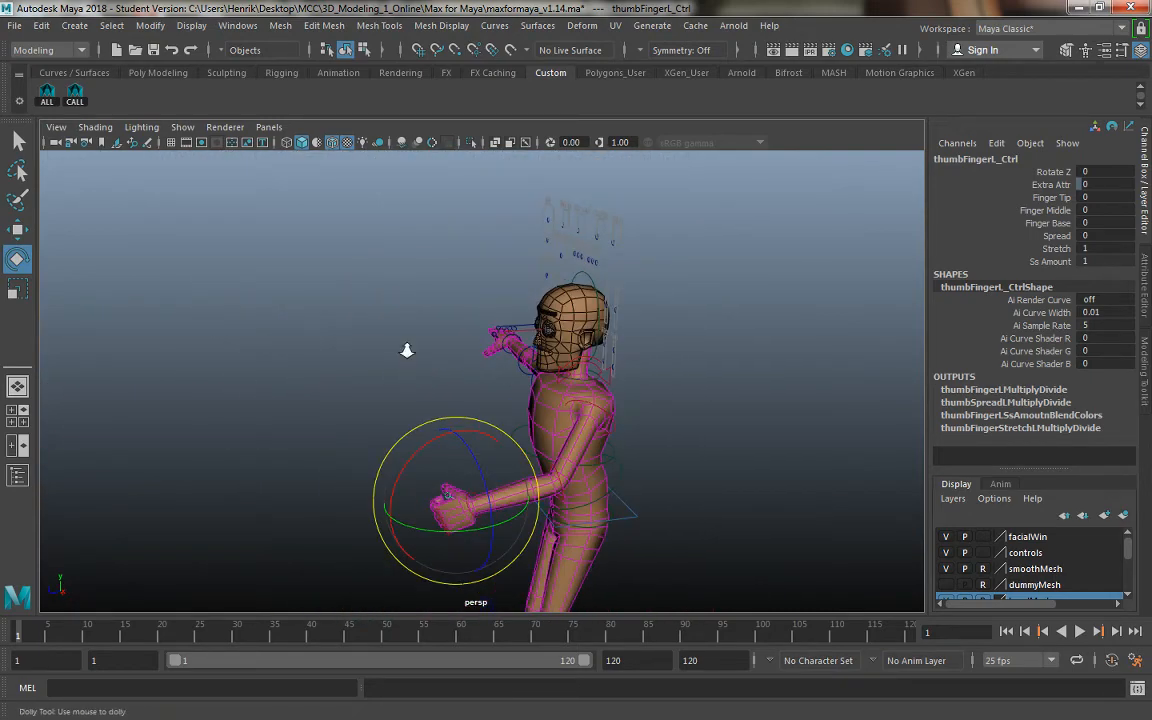
alt+right_drag(406, 352, 553, 342)
alt+drag(553, 342, 541, 316)
drag(546, 185, 583, 243)
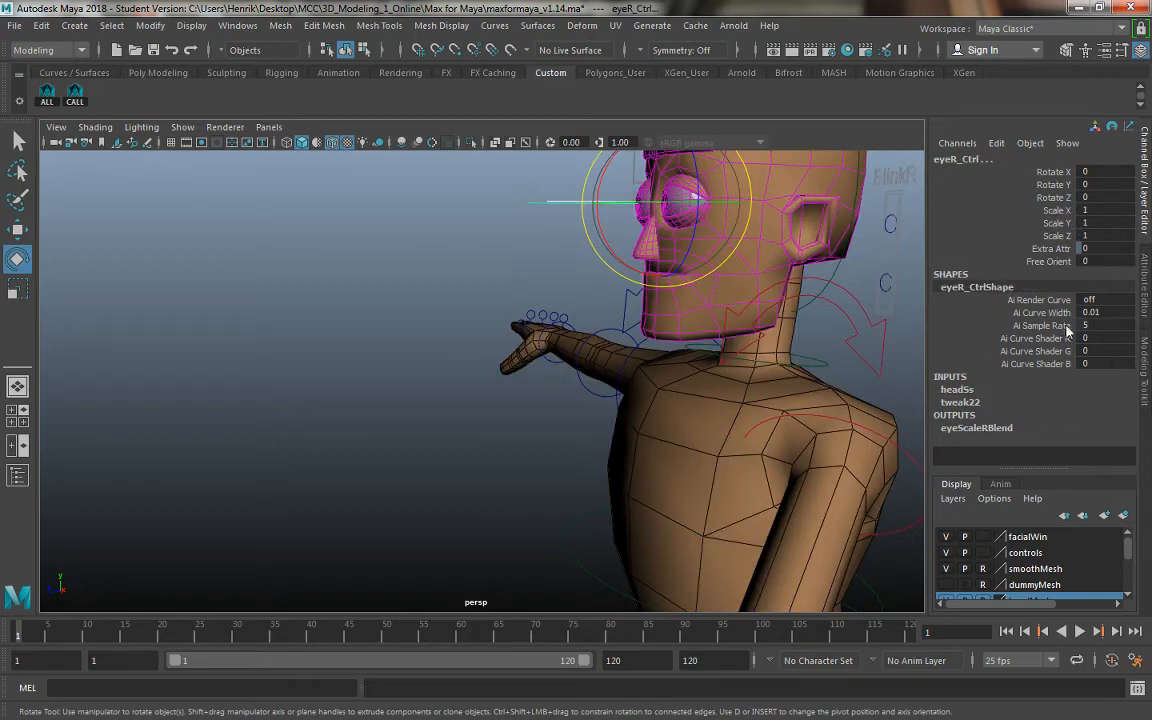
alt+drag(797, 234, 564, 246)
drag(679, 206, 625, 226)
key(ctrl+z)
alt+drag(699, 241, 790, 321)
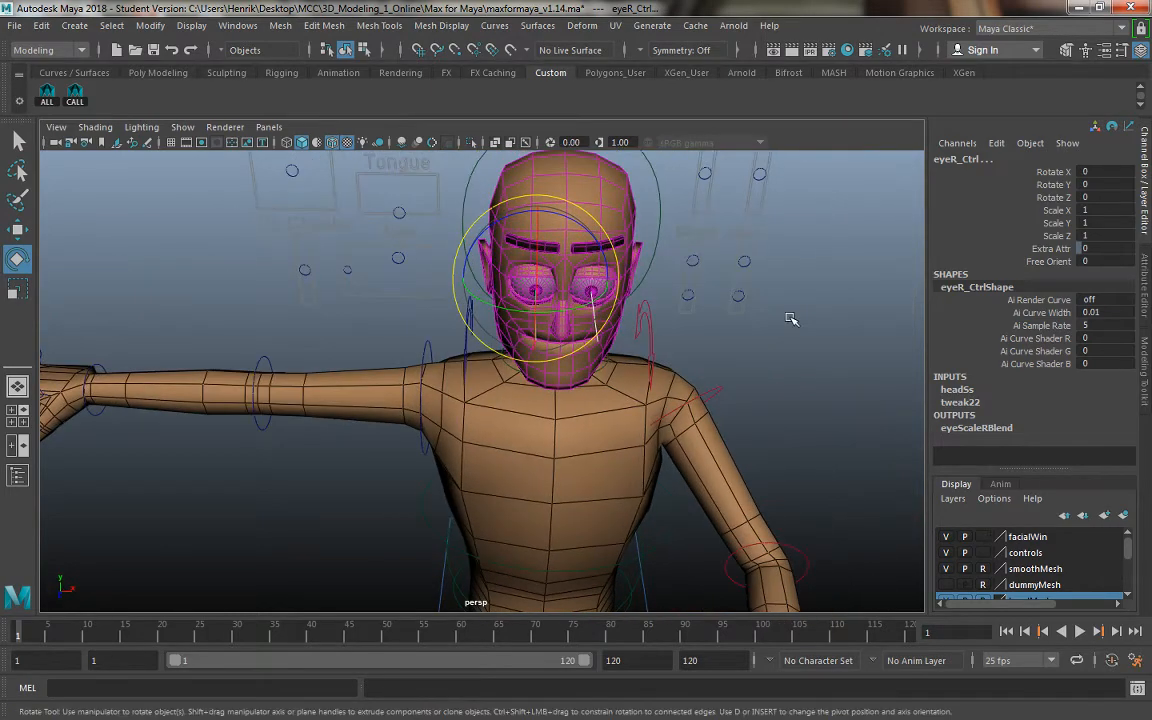
click(790, 321)
Try rotating the left eye on its own with its control, and undo the rotation
alt+drag(663, 329, 732, 333)
click(583, 295)
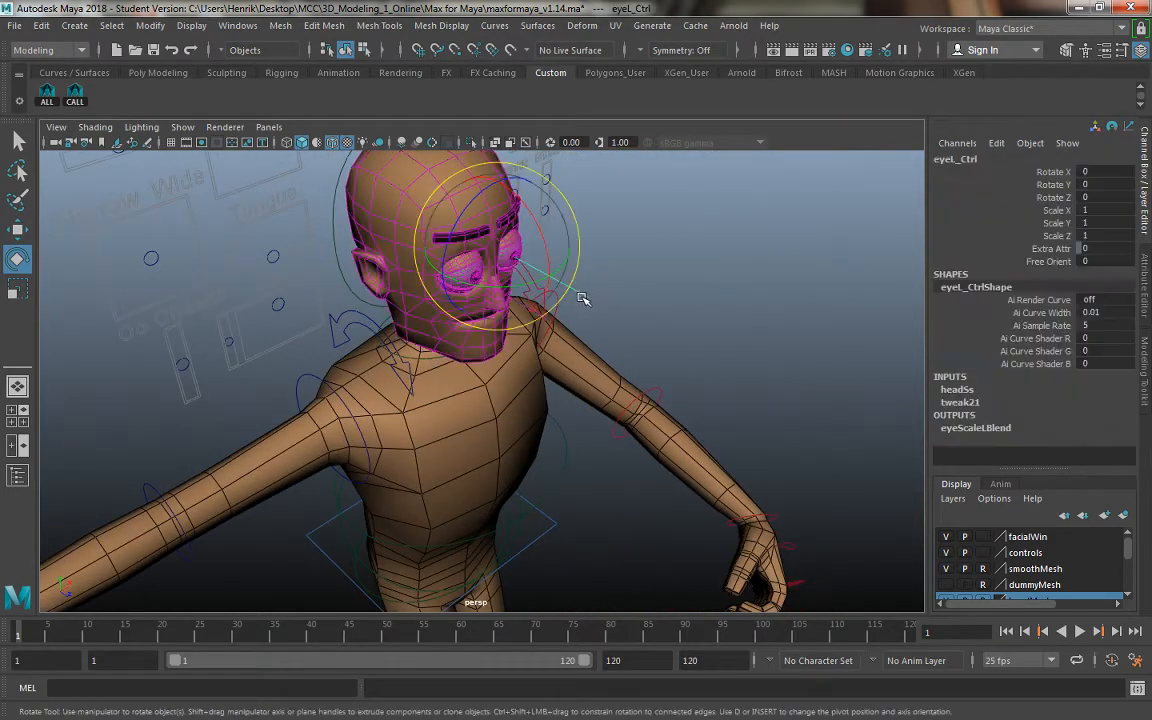
middle_drag(697, 267, 697, 229)
key(ctrl+z)
alt+drag(640, 296, 660, 330)
click(626, 290)
Select the head control around the head, try rotating the head freely, and undo the rotation
alt+middle_drag(620, 293, 555, 370)
scroll(617, 278, up, 3)
alt+right_drag(555, 370, 564, 350)
click(531, 330)
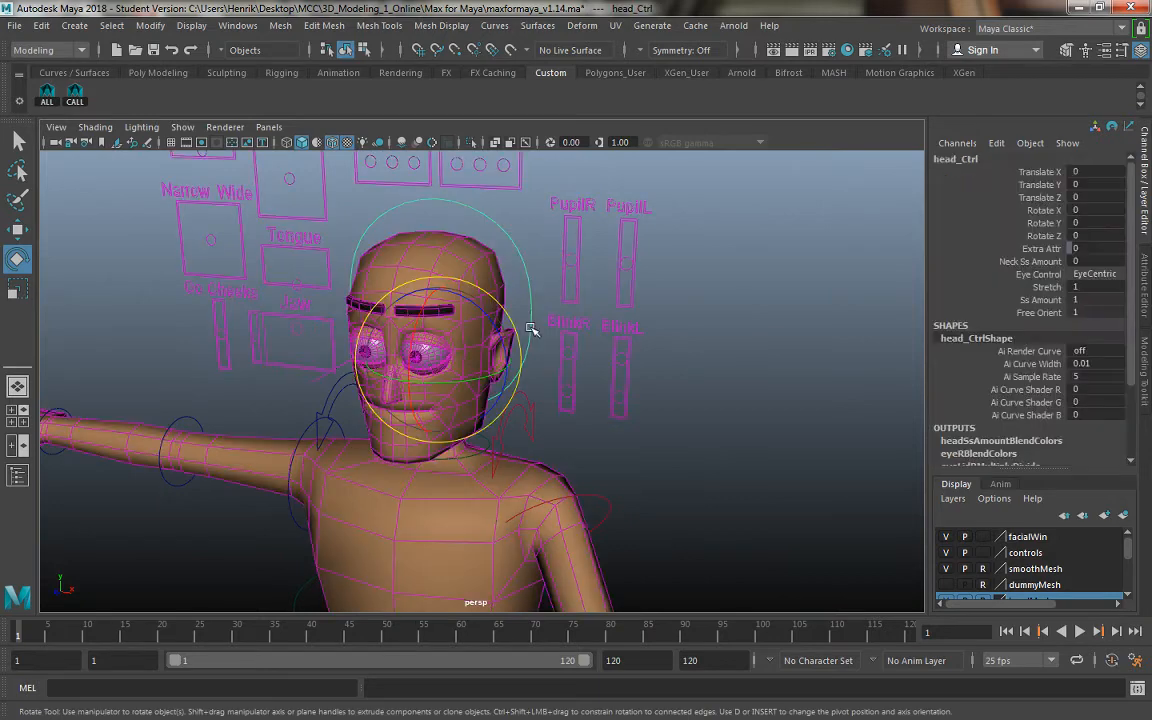
mouse_move(436, 338)
mouse_down()
mouse_move(481, 338)
mouse_move(416, 331)
mouse_up()
key(ctrl+z)
alt+drag(634, 335, 654, 328)
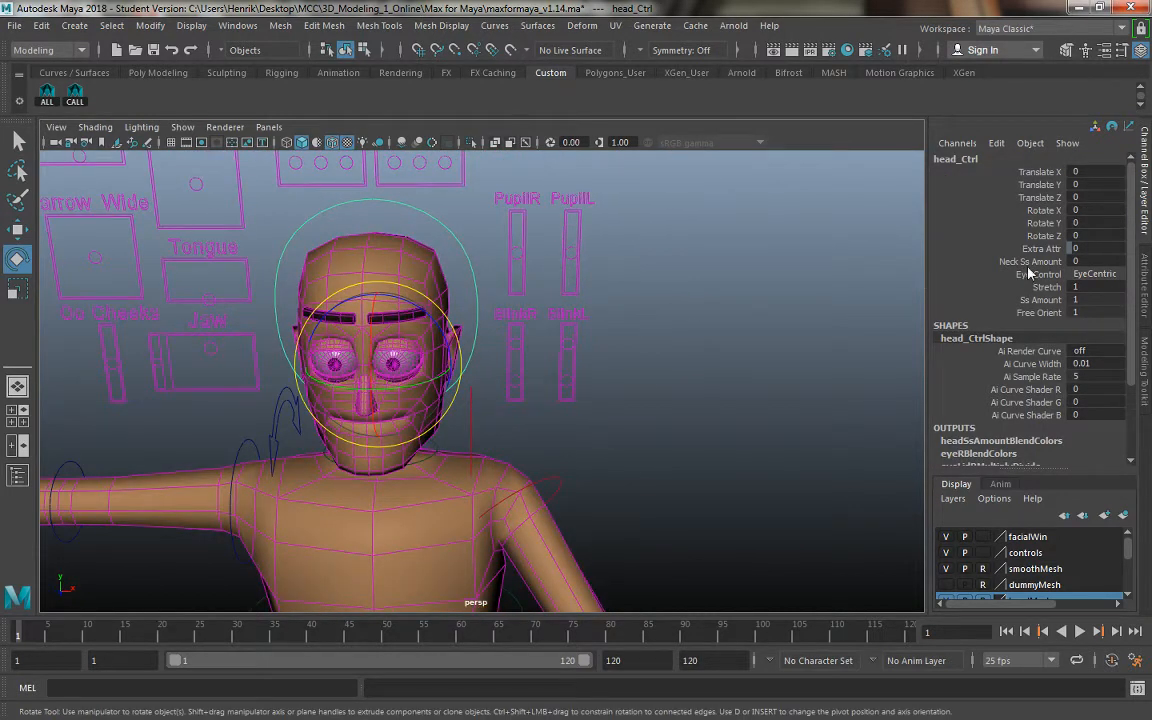
click(687, 309)
Change the viewport to a two-pane layout with the front view beside the perspective view
alt+drag(527, 329, 466, 333)
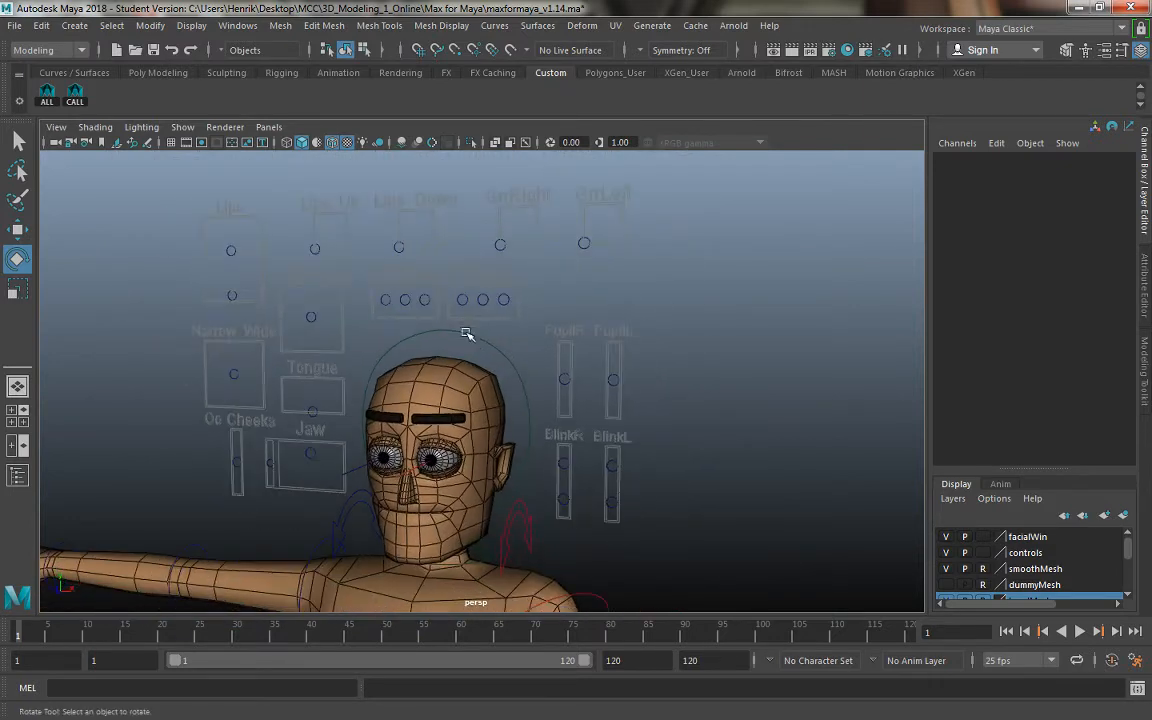
alt+middle_drag(494, 357, 498, 334)
alt+right_drag(489, 337, 536, 412)
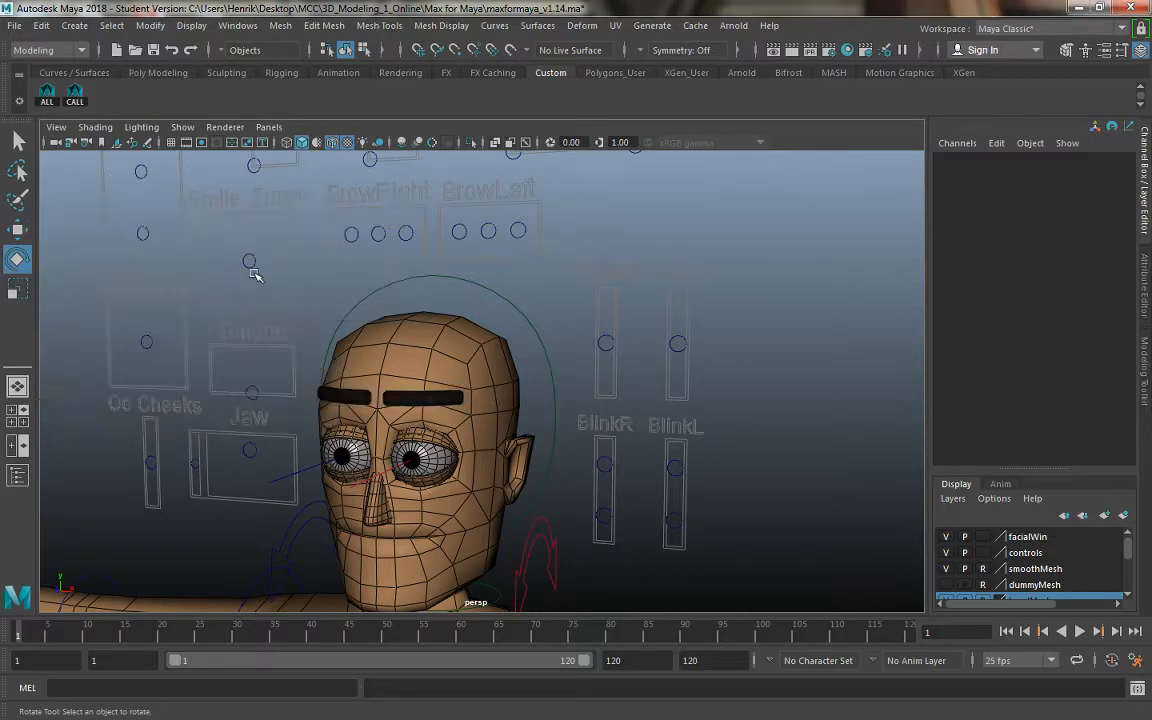
key(space)
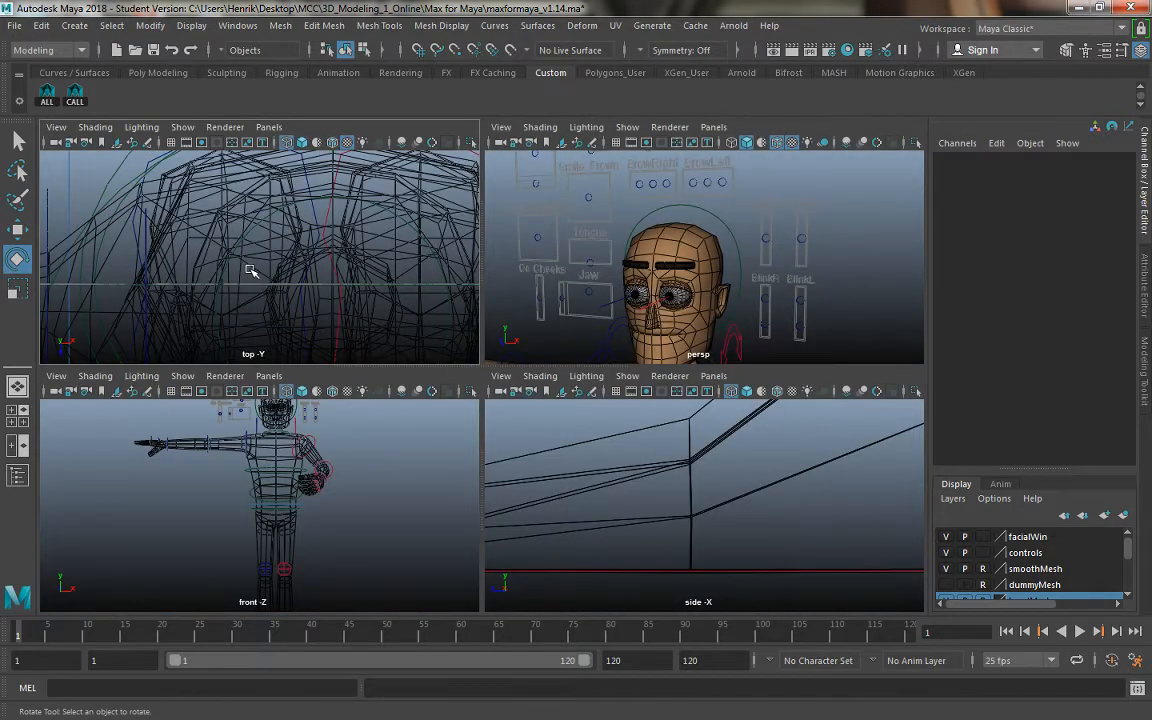
click(268, 127)
mouse_move(274, 147)
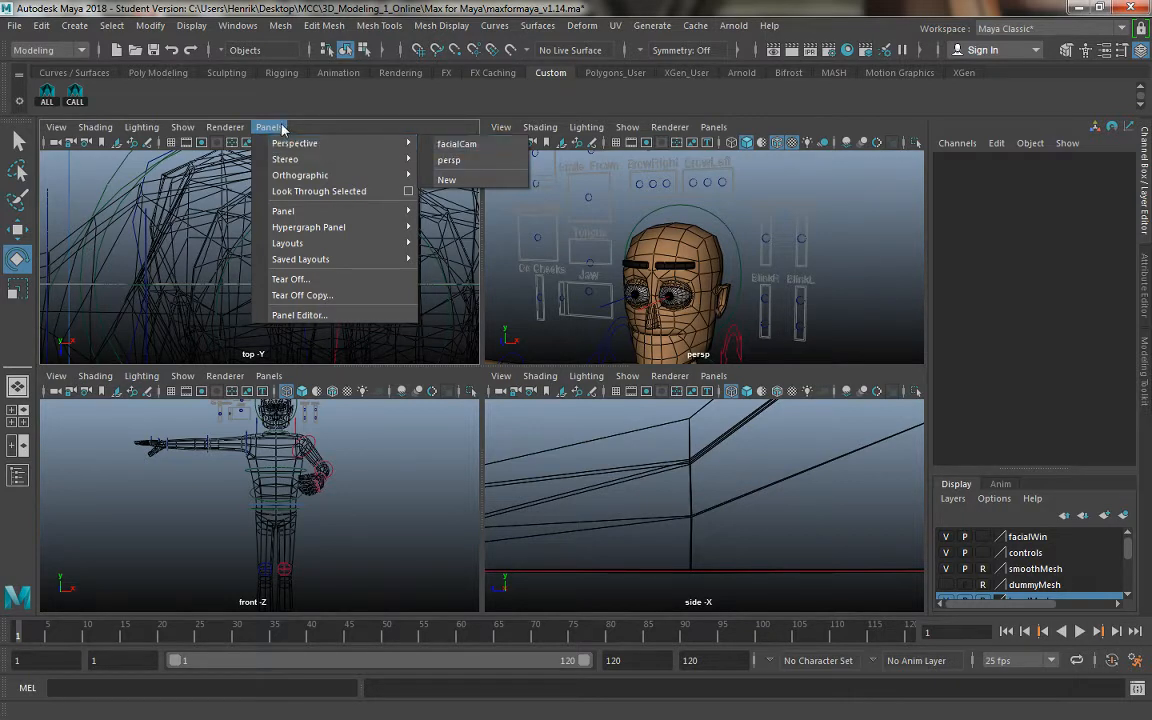
click(262, 126)
click(18, 446)
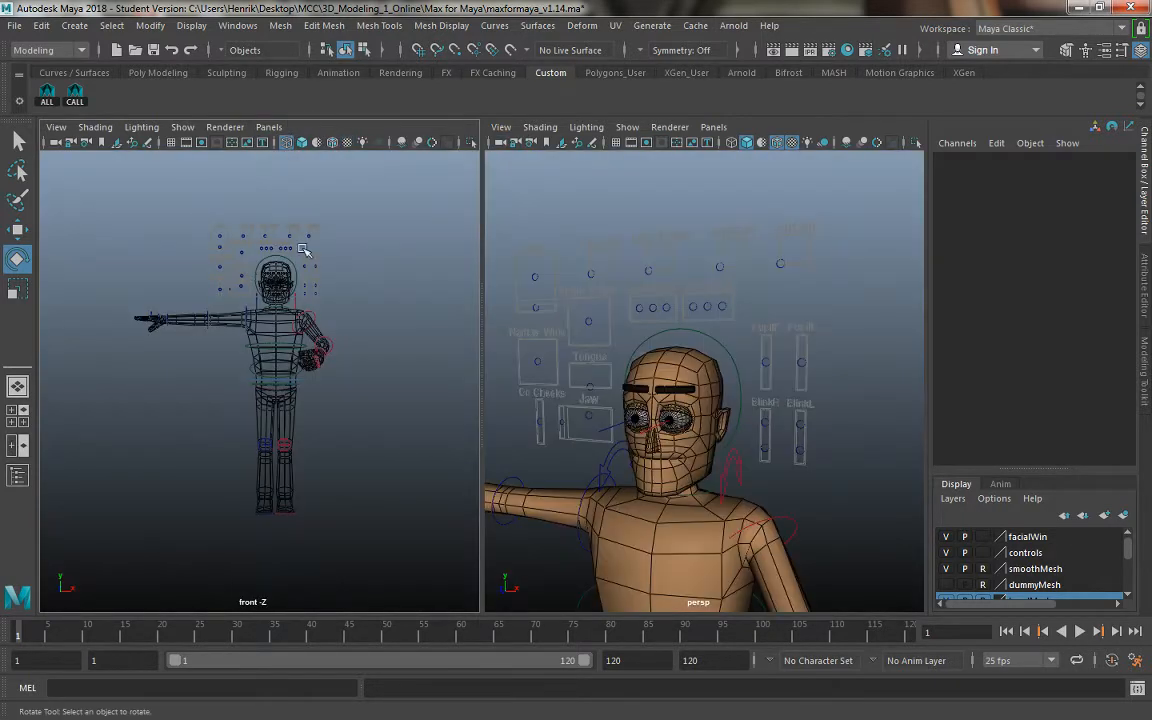
Show the facialCam camera in the front view's pane with textured shading, beside a perspective view of the face
click(268, 127)
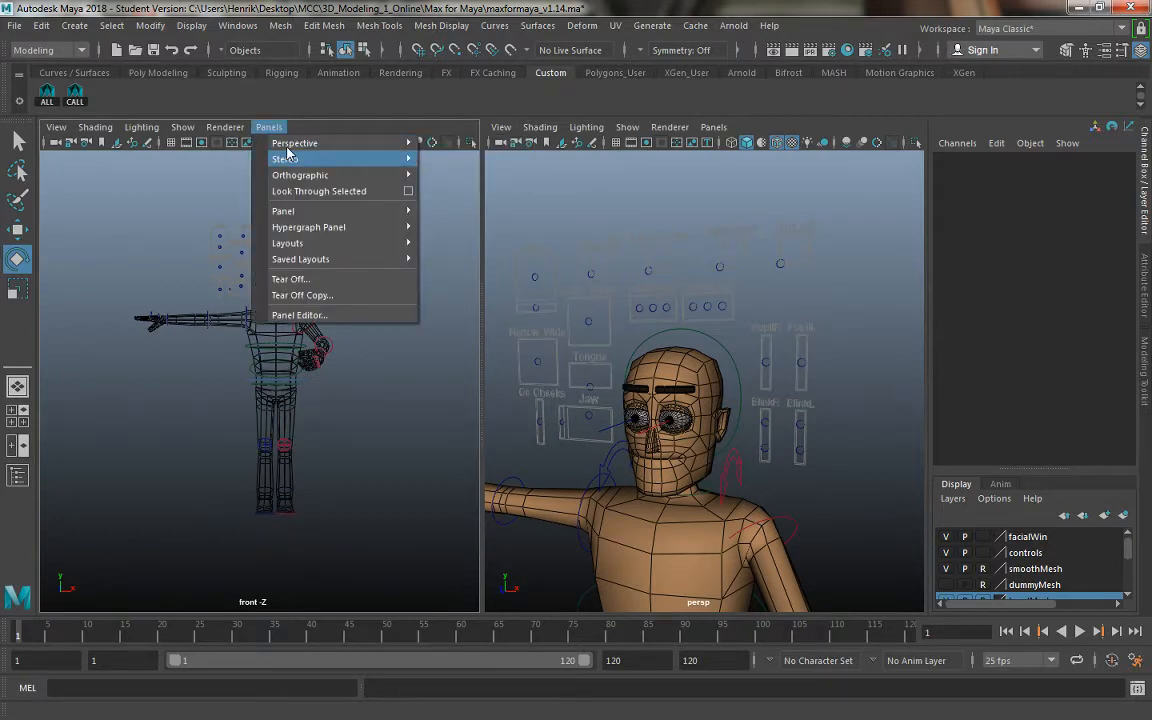
mouse_move(295, 143)
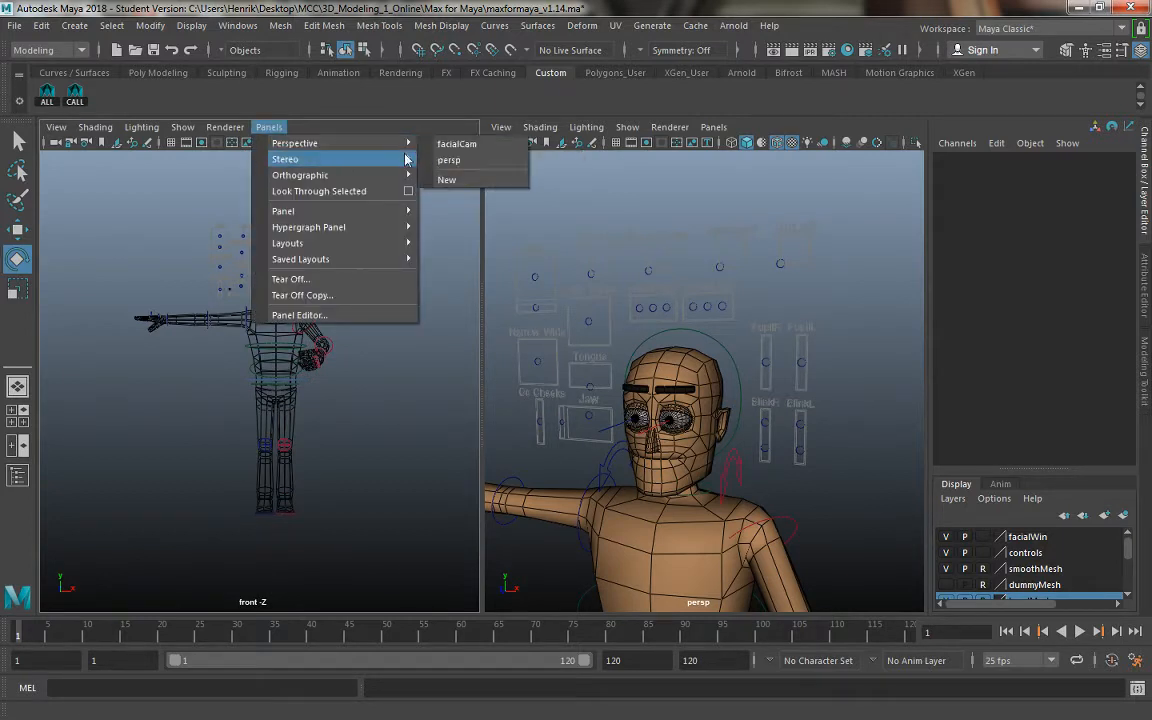
click(452, 146)
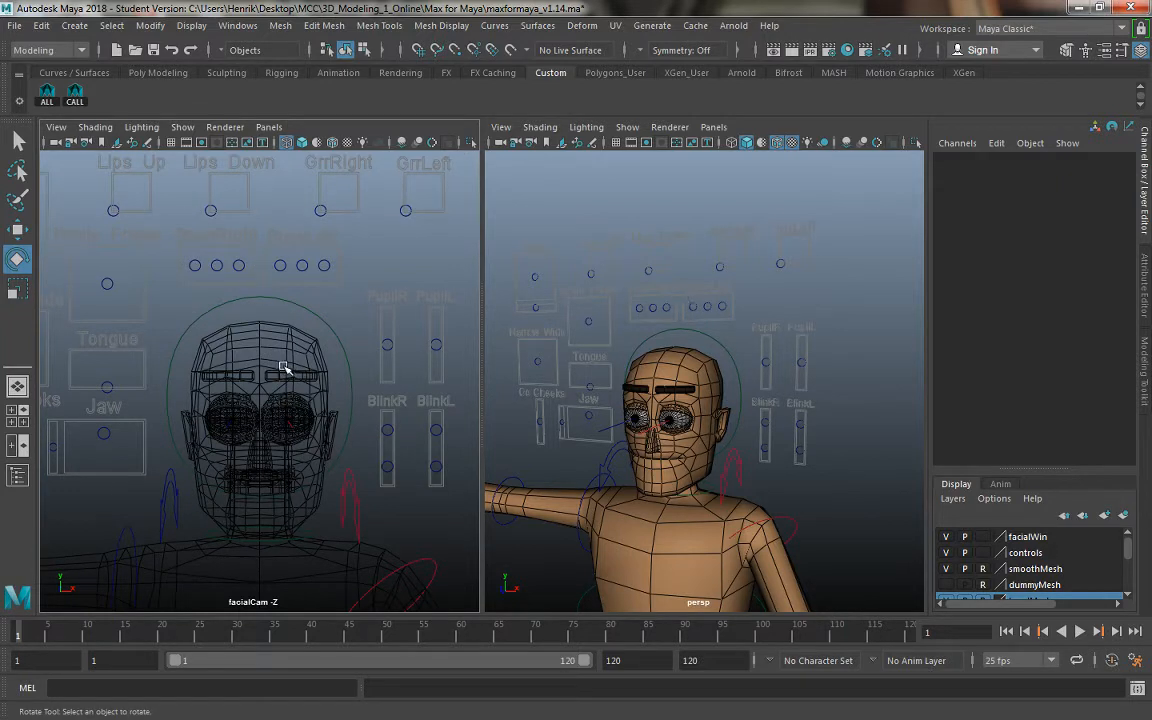
key(4)
key(6)
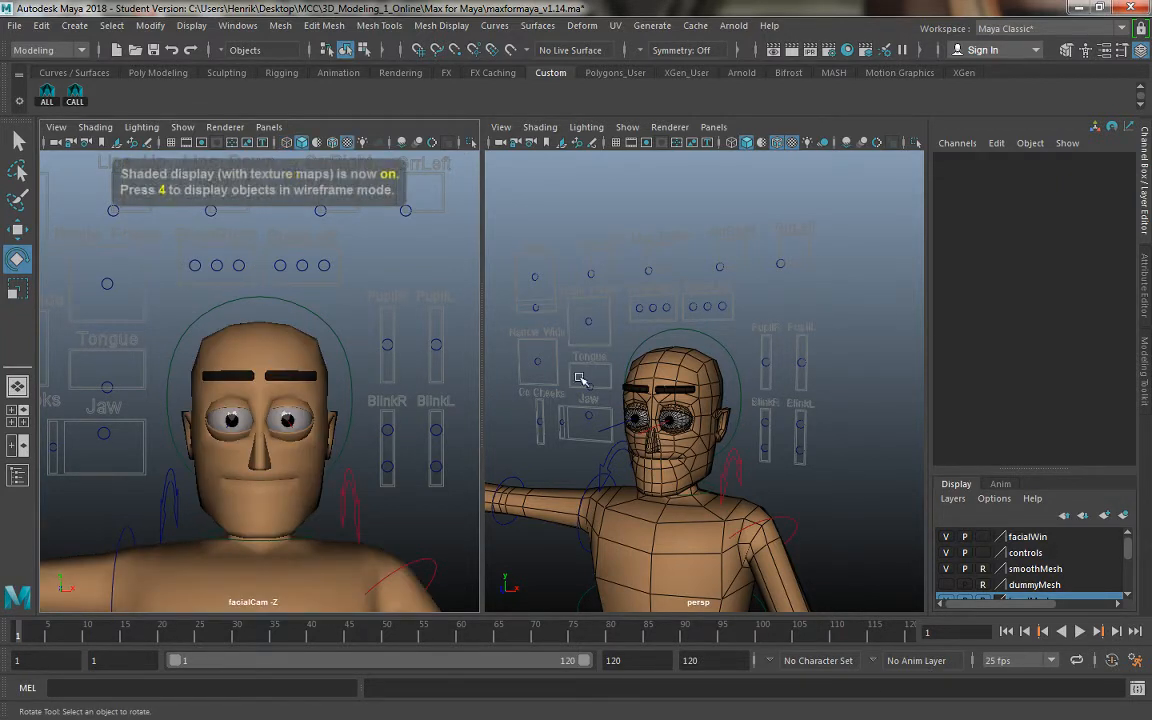
key(6)
mouse_move(725, 404)
alt+mouse_down()
mouse_move(700, 430)
mouse_move(743, 501)
mouse_move(633, 375)
mouse_move(690, 400)
alt+mouse_up()
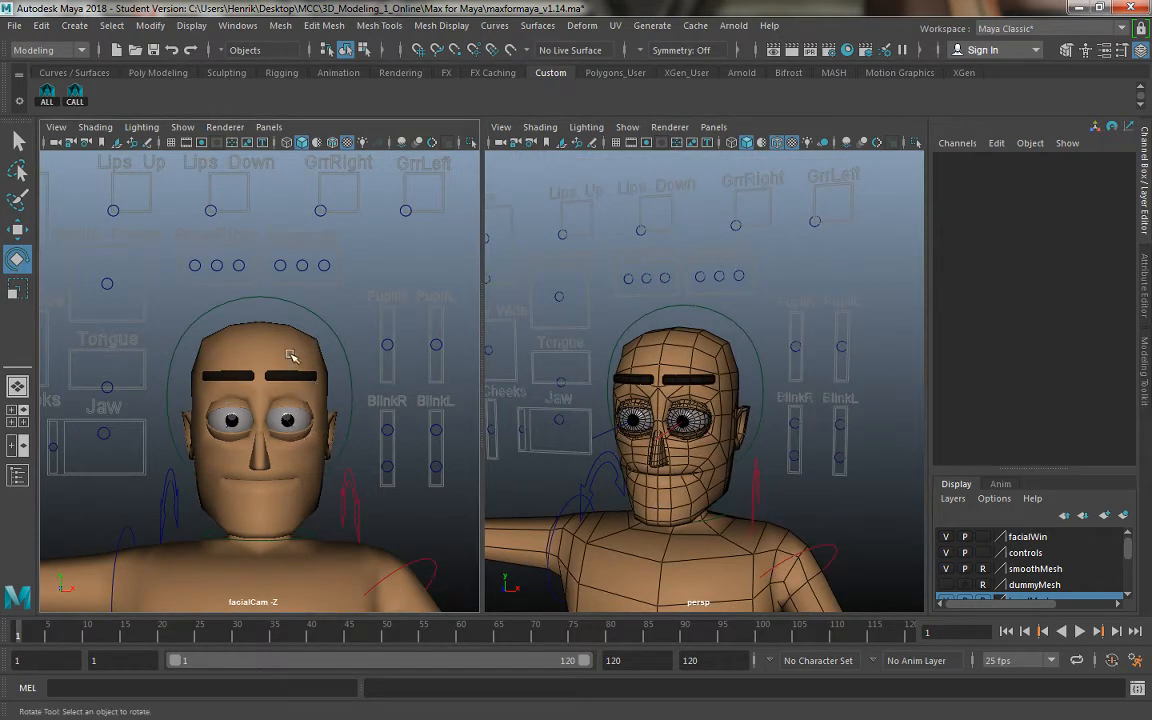
alt+drag(741, 278, 733, 288)
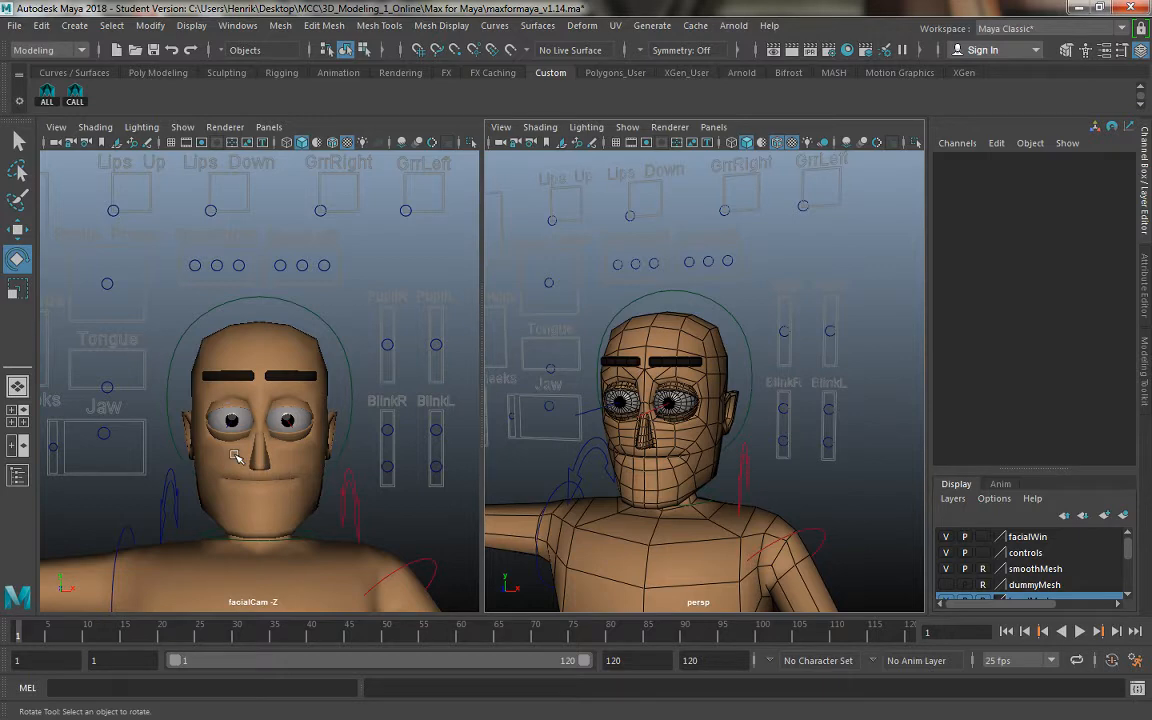
Try tilting the head up and down with the head control's Rotate X, undoing each attempt
click(724, 305)
click(1043, 210)
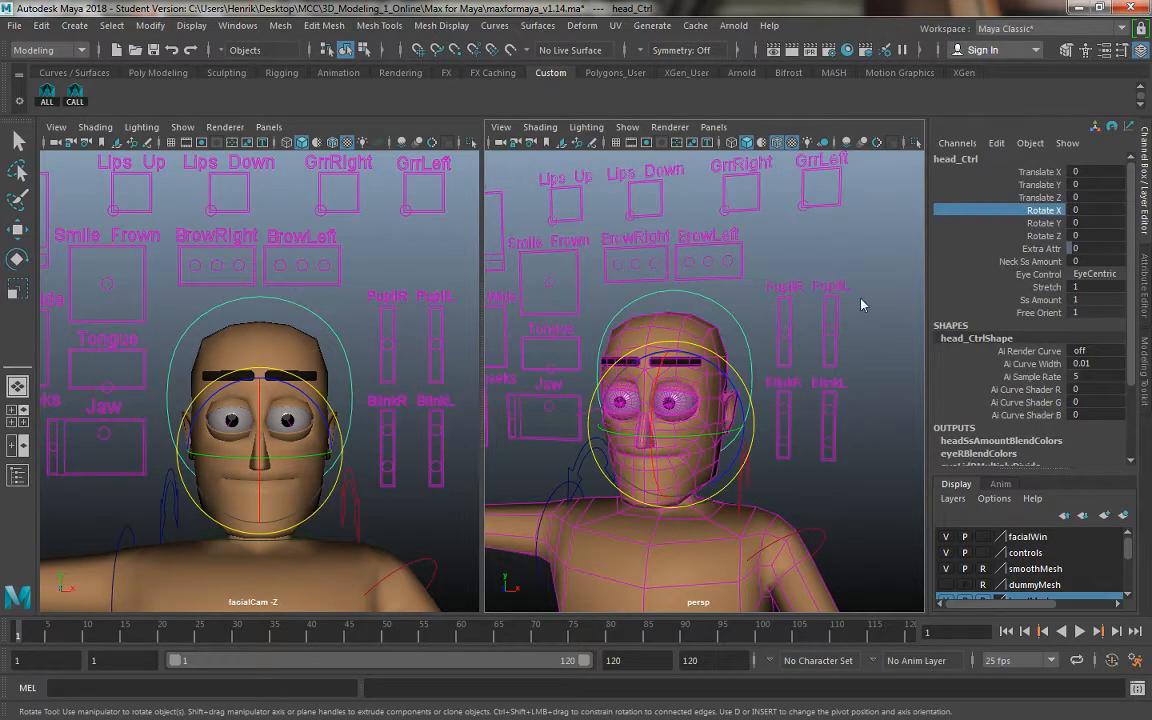
middle_drag(640, 320, 658, 324)
key(ctrl+z)
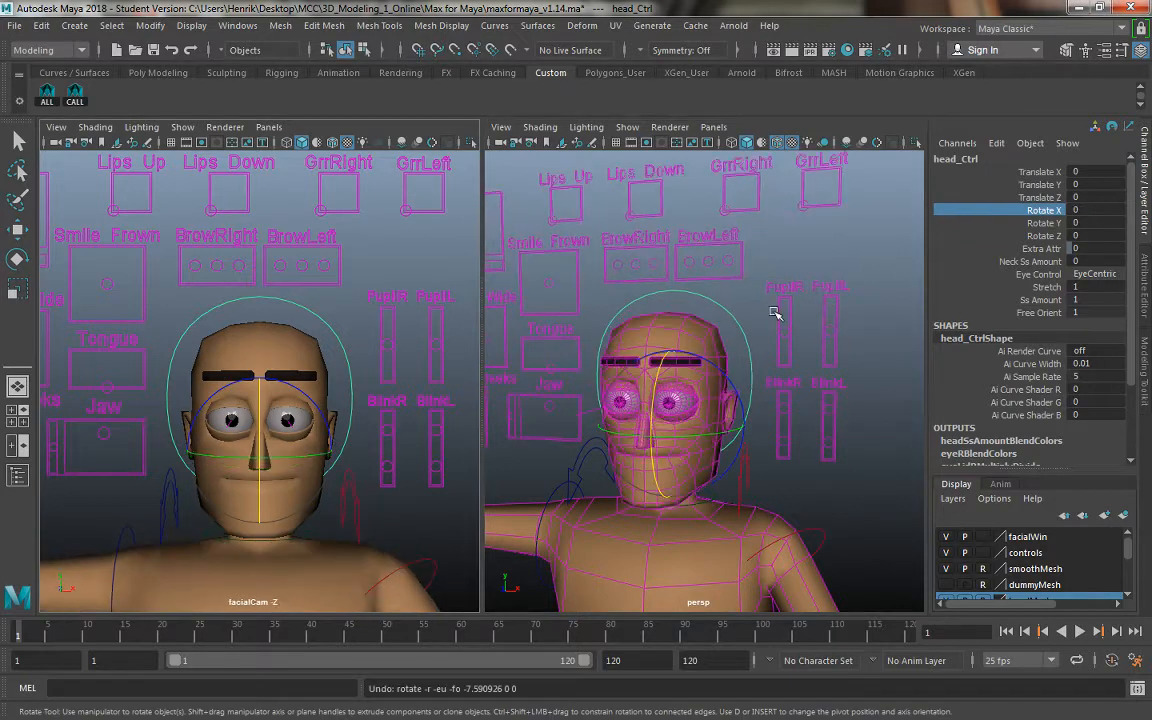
middle_drag(321, 322, 257, 327)
key(ctrl+z)
Try turning the head sideways with the head control's Rotate Y, then undo it and clear the selection
click(1043, 222)
middle_drag(330, 262, 390, 260)
key(ctrl+z)
click(735, 314)
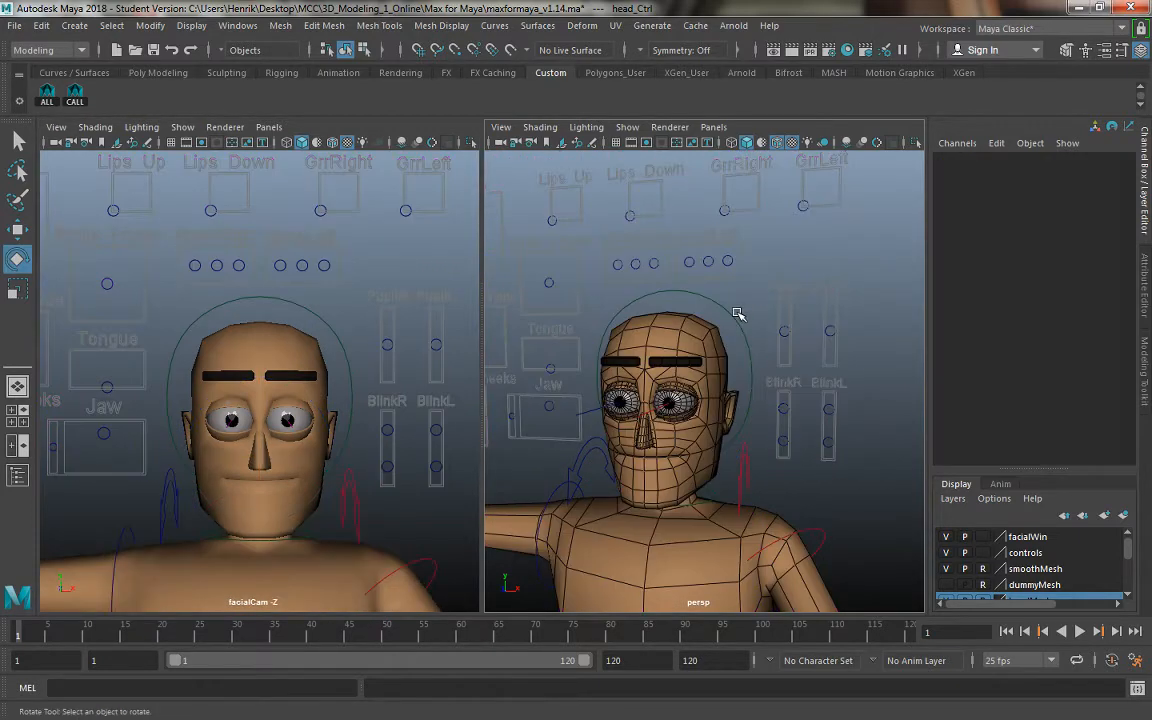
Reselect the head control, try tilting the head with Rotate Z, and undo the rotation
click(735, 330)
click(1043, 235)
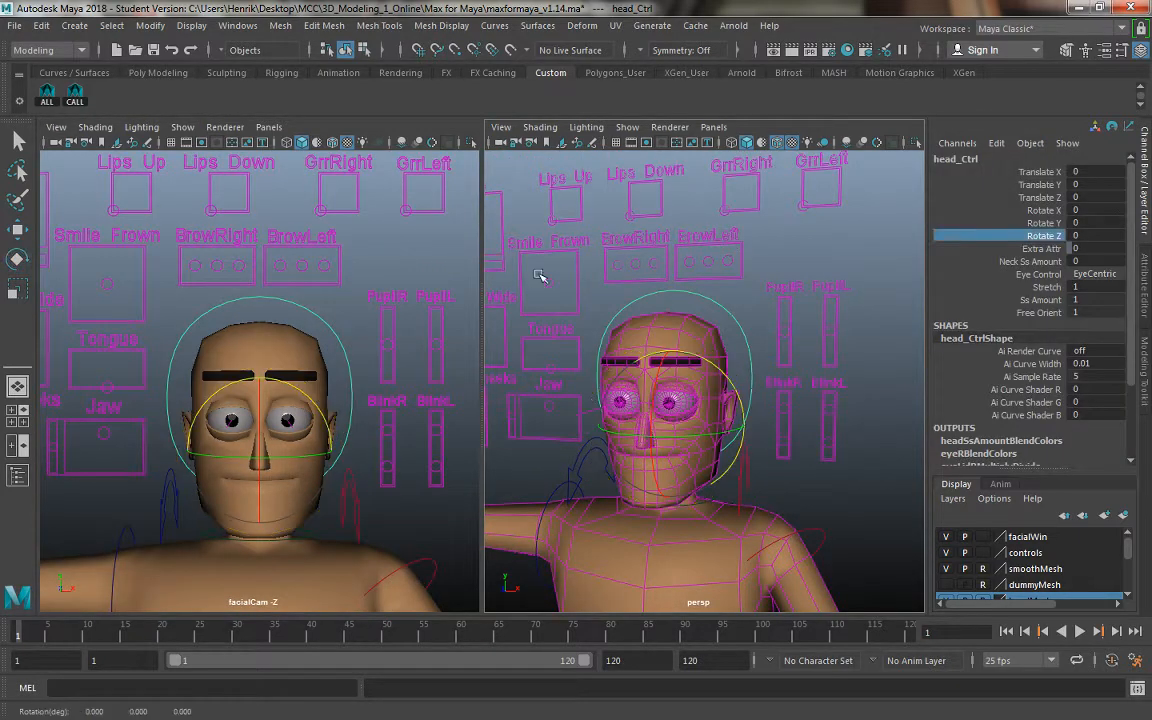
middle_drag(540, 270, 565, 278)
key(ctrl+z)
key(ctrl+z)
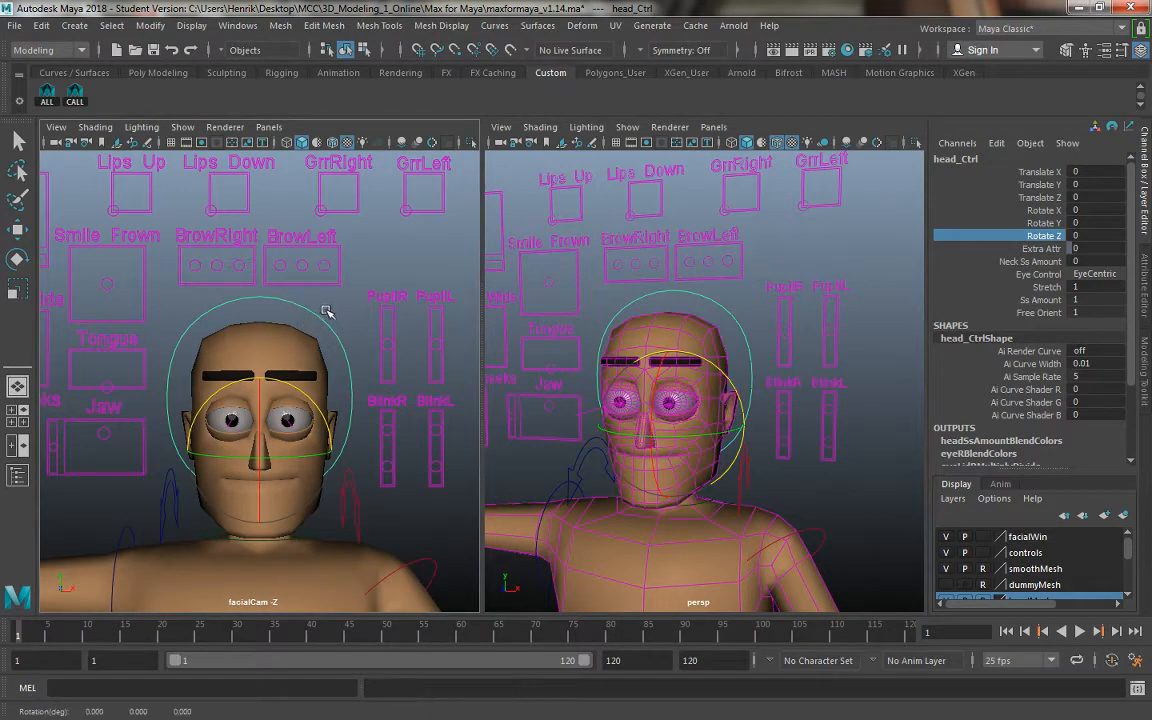
Try tilting the head about 28 degrees with Rotate Z, then undo the rotation and clear the selection
middle_drag(327, 314, 238, 300)
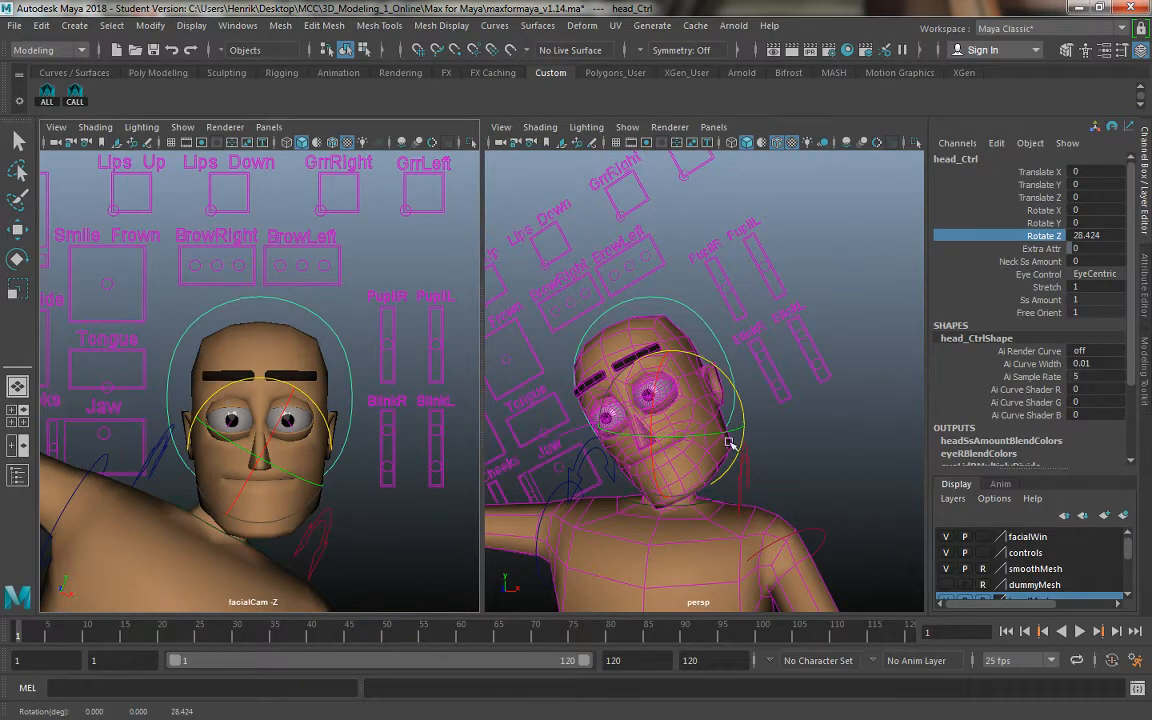
scroll(705, 415, down, 5)
key(ctrl+z)
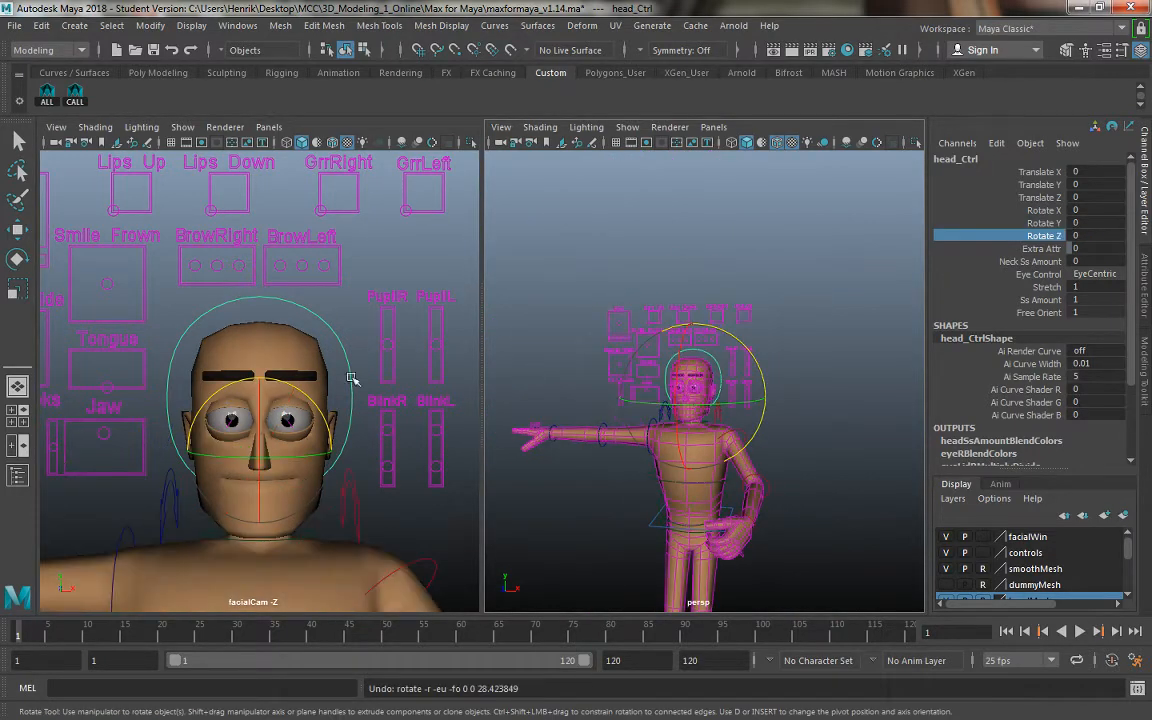
click(349, 344)
alt+right_drag(326, 320, 326, 320)
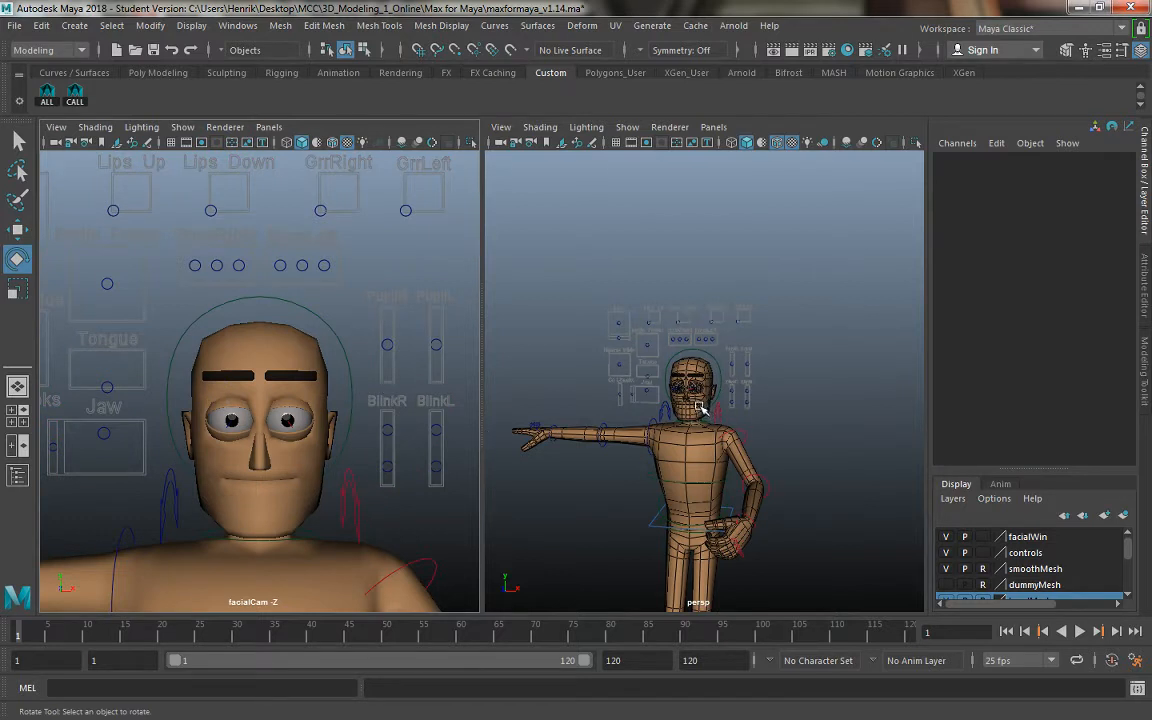
click(652, 398)
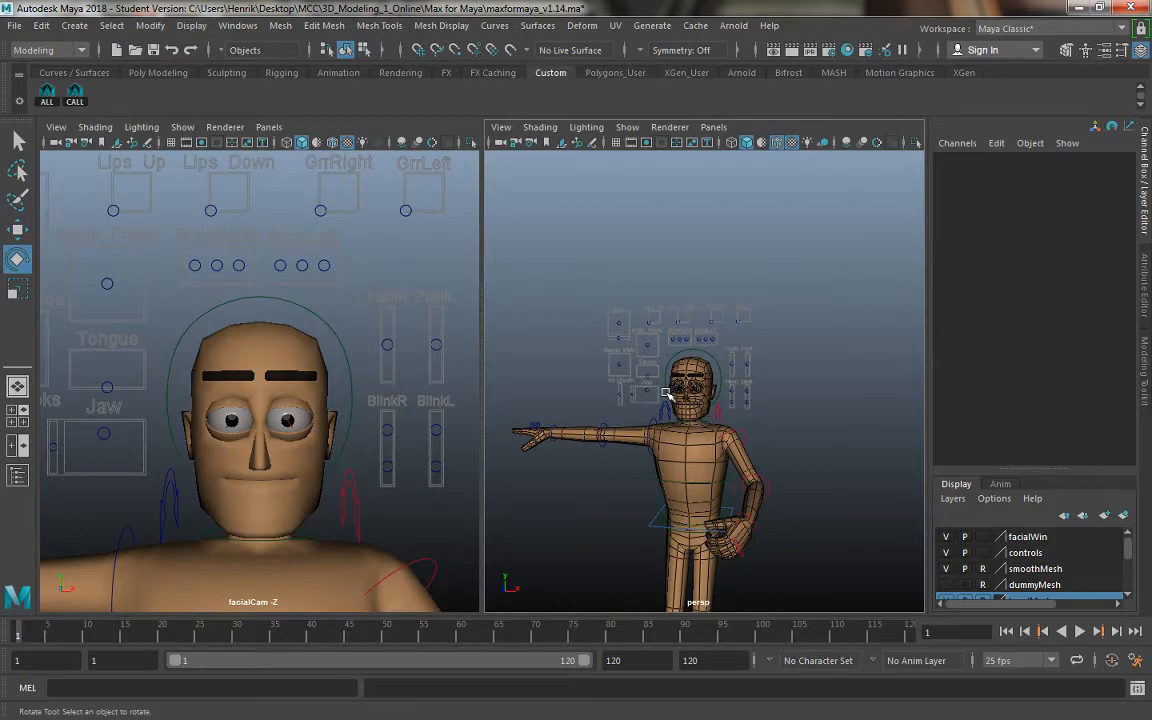
Try moving the right upper eyelid's blink control up and down, then reset its Translate Y to 0 and deselect it
scroll(667, 394, up, 8)
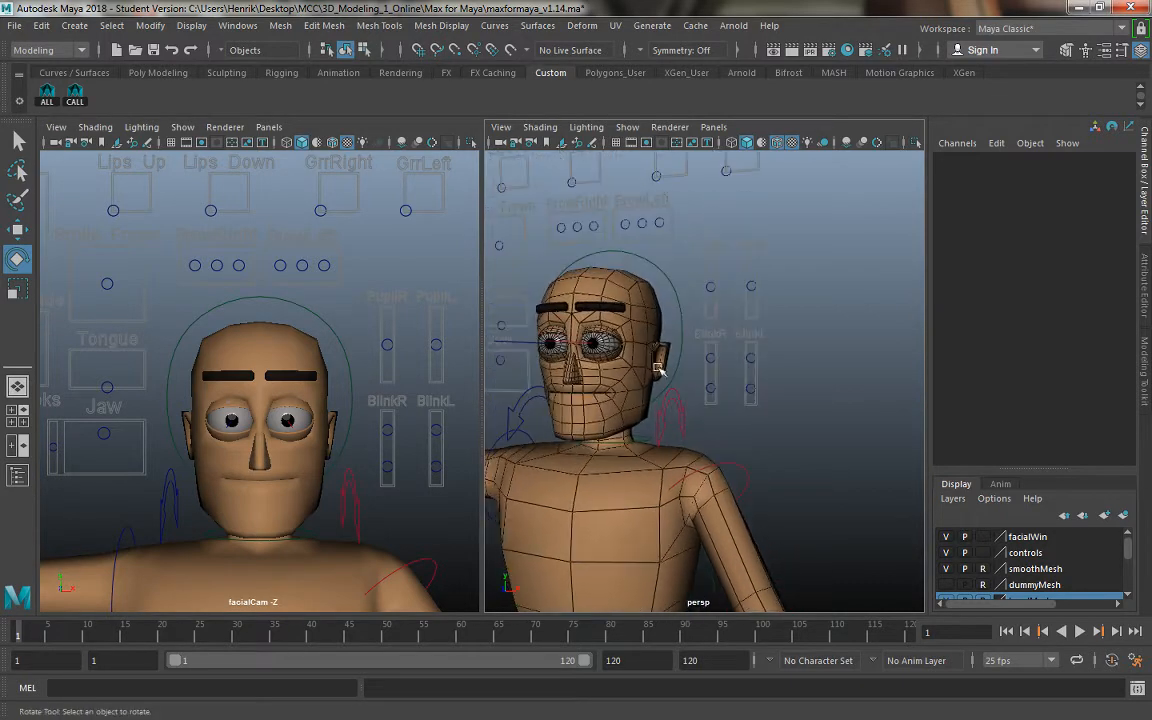
click(765, 381)
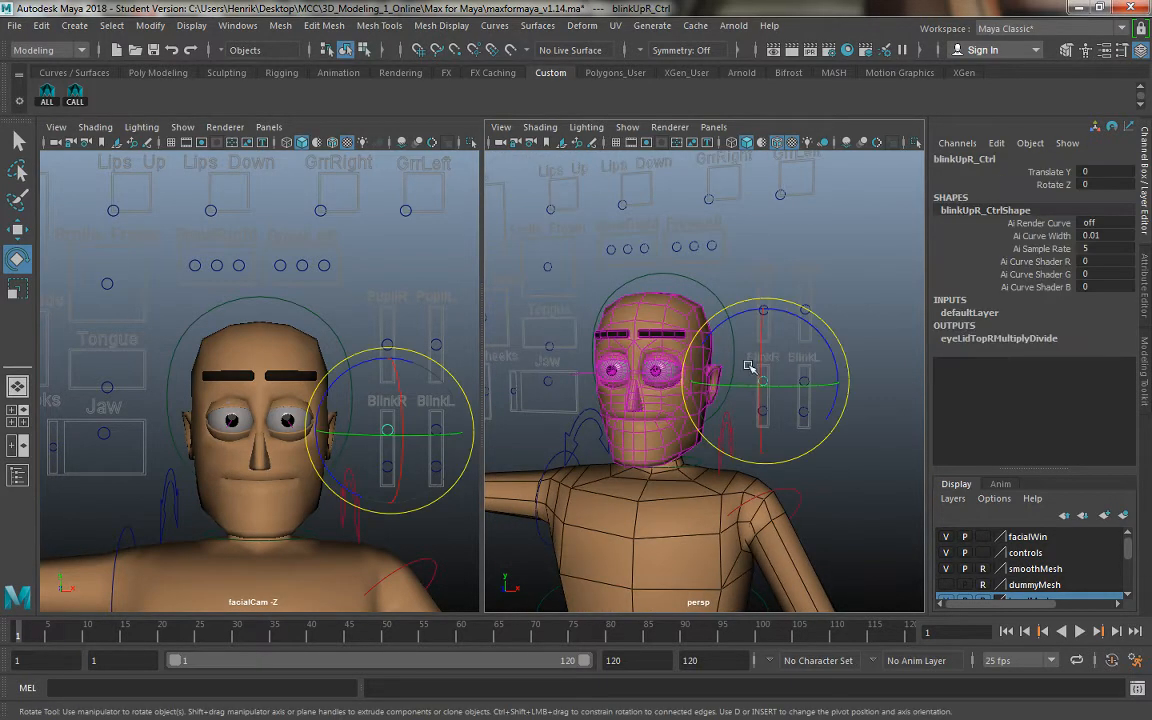
key(w)
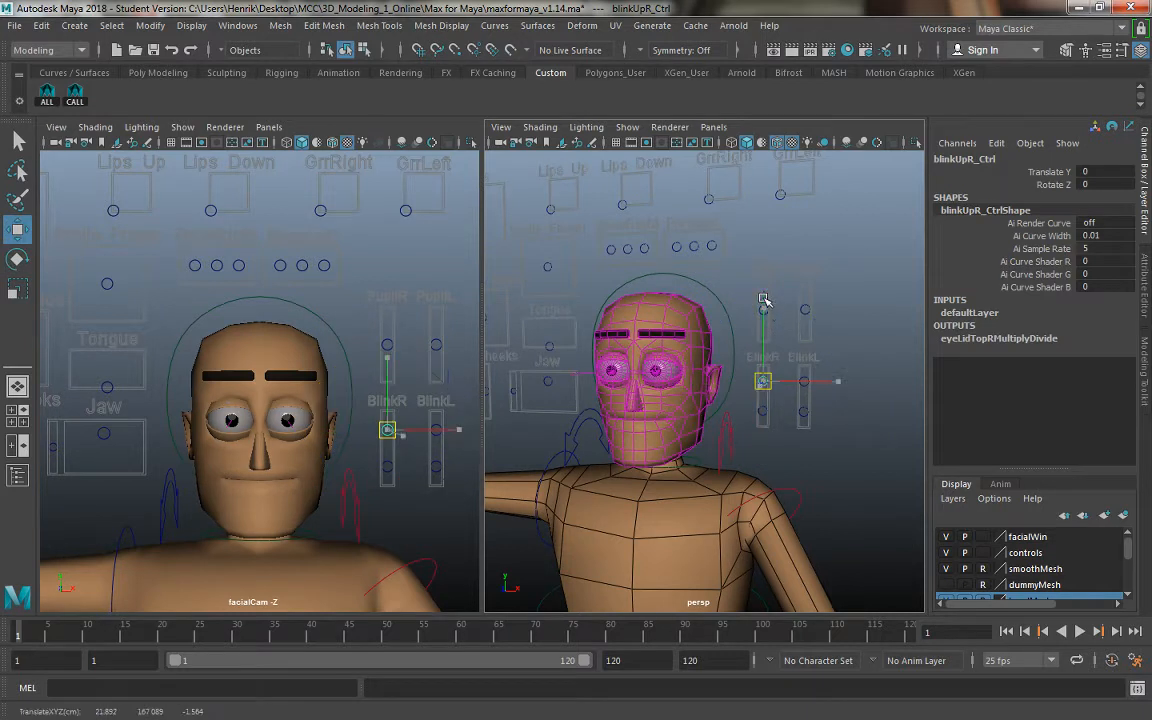
drag(764, 303, 764, 318)
drag(763, 320, 762, 292)
double_click(1090, 171)
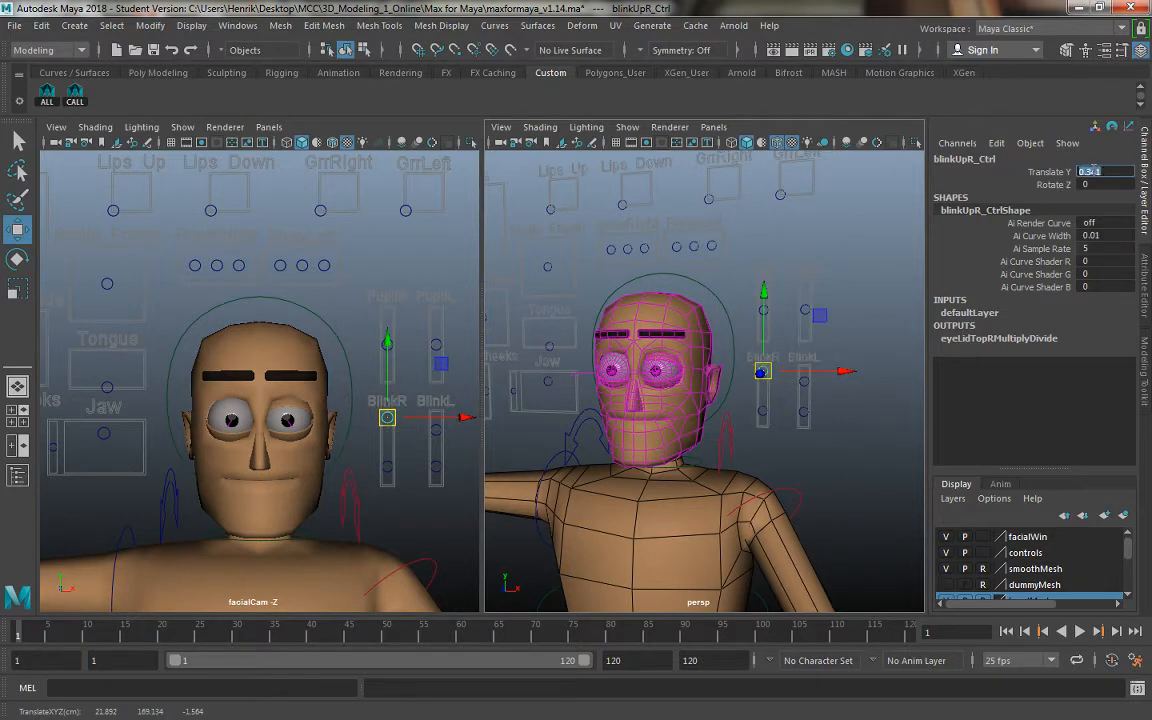
key(Return)
click(848, 398)
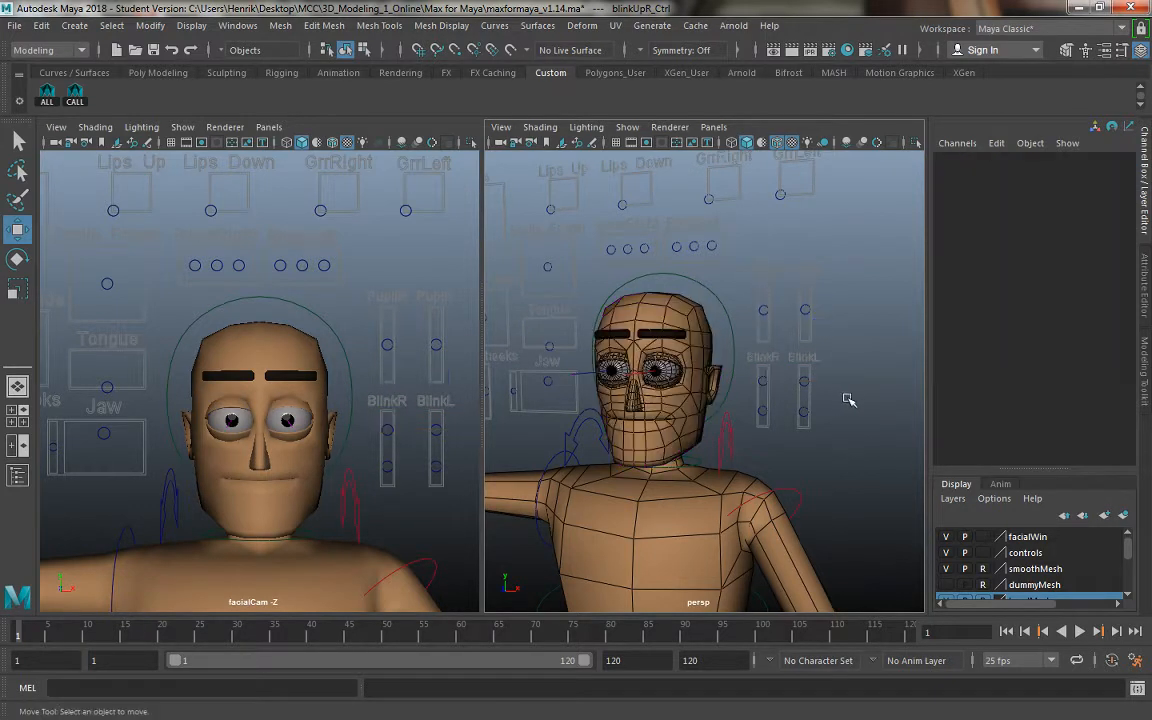
Try moving the right lower eyelid's blink control vertically, then undo the move
click(804, 378)
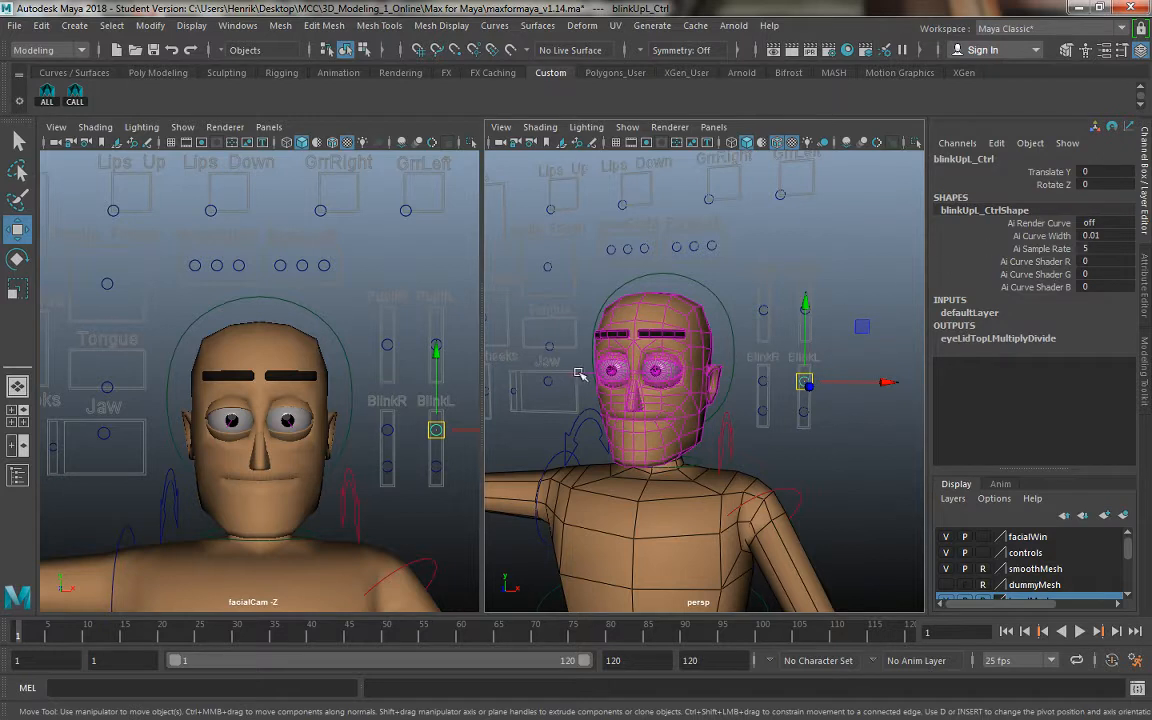
click(762, 411)
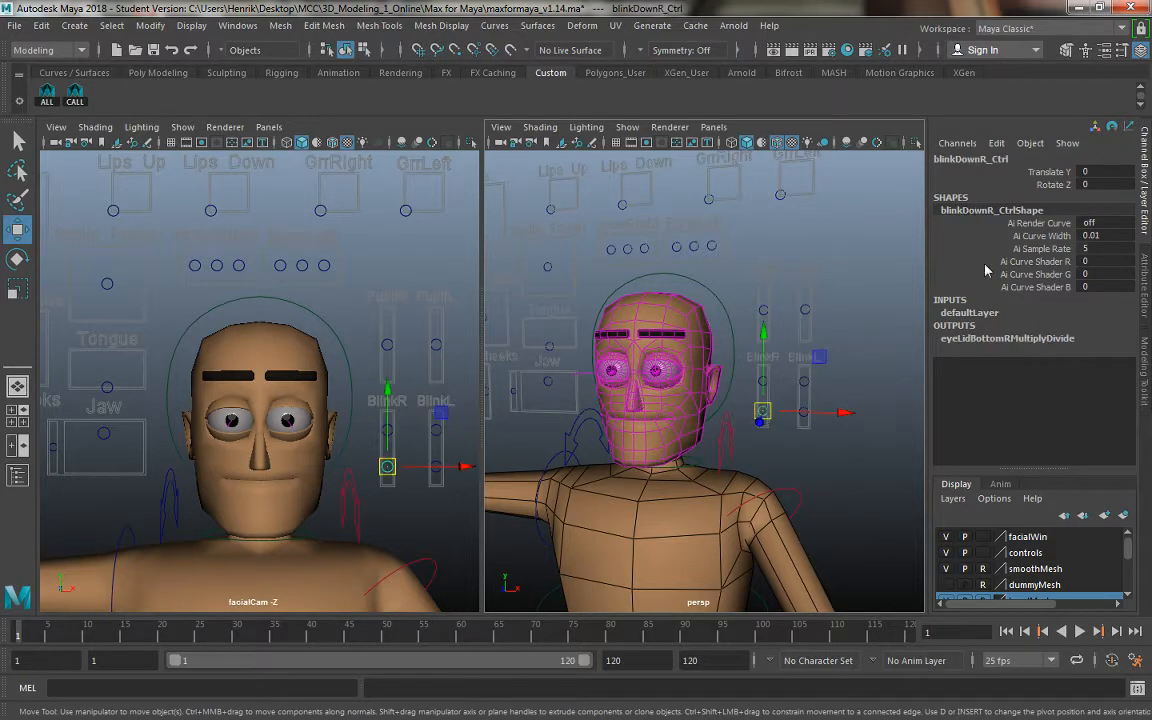
drag(762, 335, 692, 292)
key(ctrl+z)
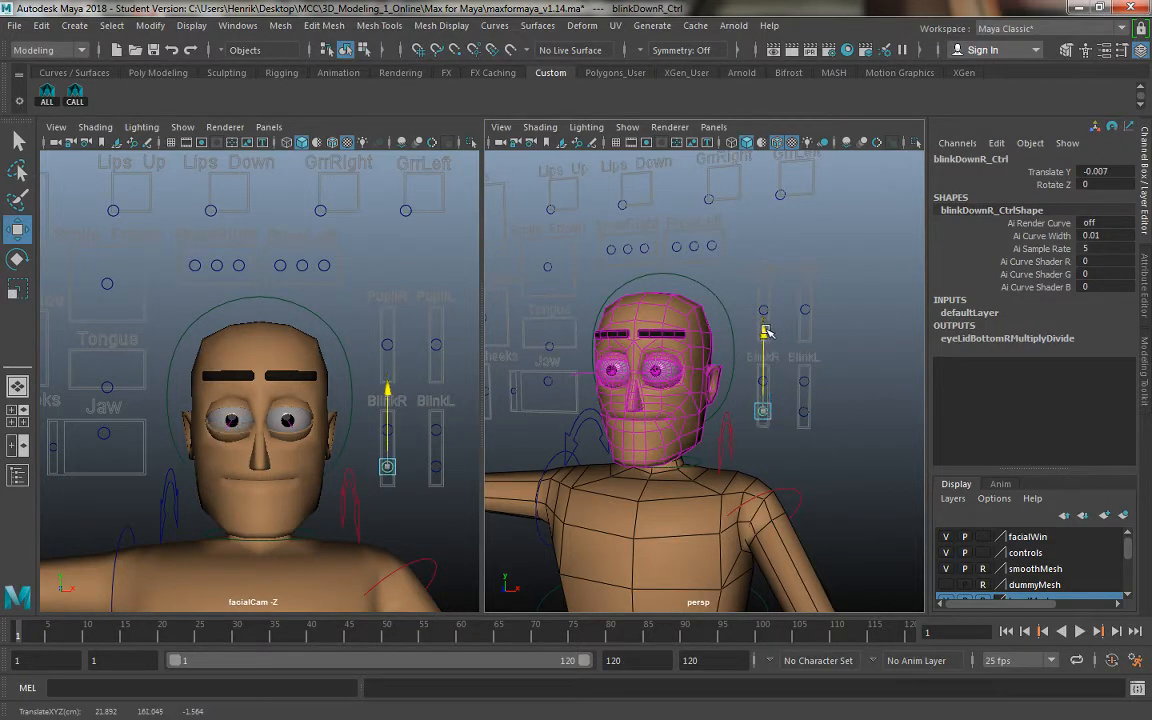
Try resizing the right pupil by moving its PupilR control vertically, then reset its Translate Y to 0
click(387, 344)
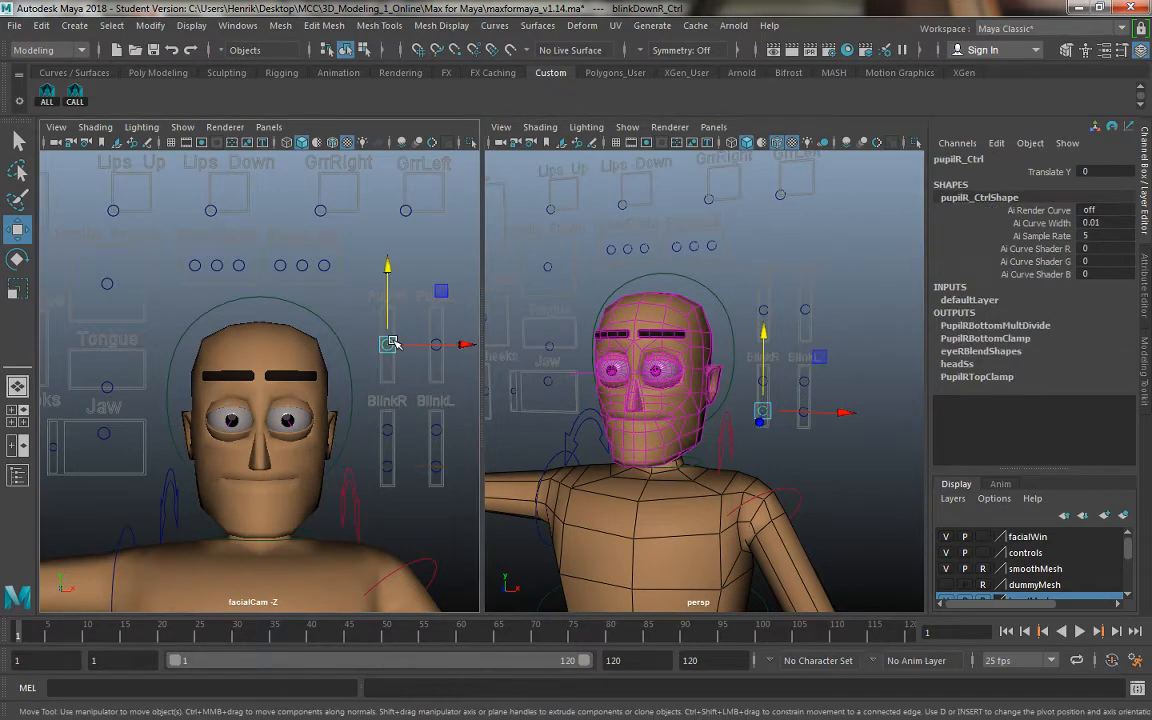
click(1048, 173)
drag(764, 290, 630, 364)
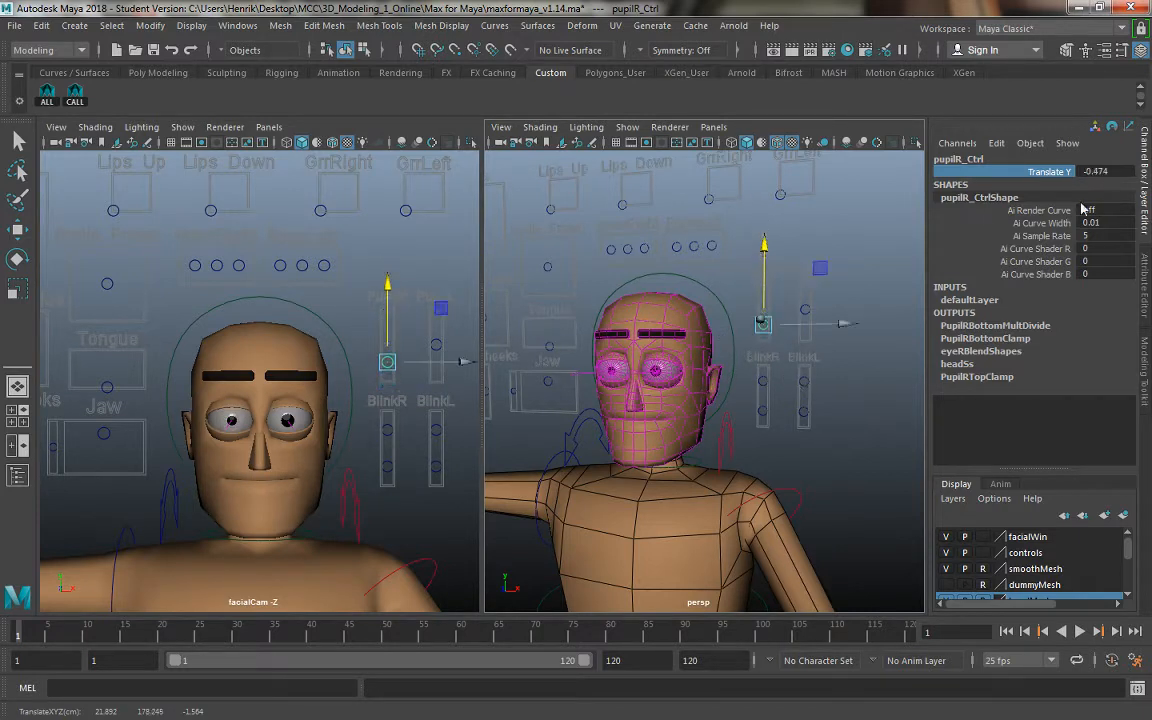
click(1113, 170)
text(0)
key(Return)
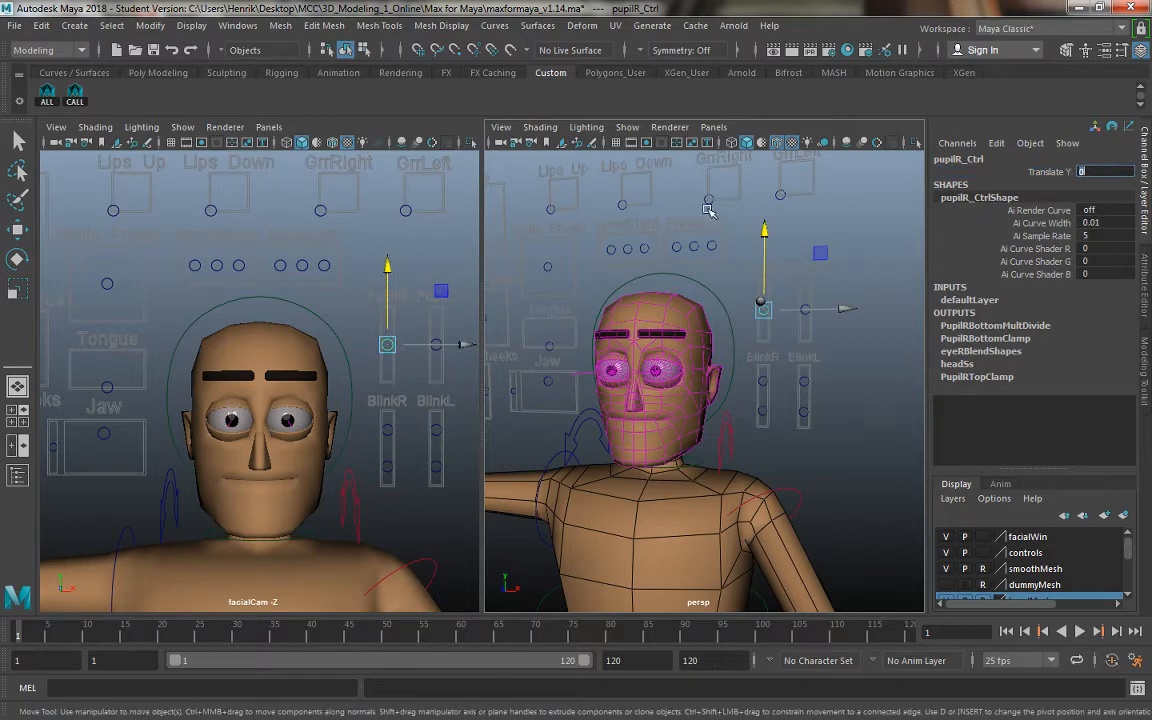
Try opening the mouth and shifting the jaw sideways with the main Jaw control, then undo all the moves
alt+middle_drag(686, 287, 622, 345)
alt+drag(622, 345, 745, 365)
scroll(617, 383, up, 5)
click(608, 425)
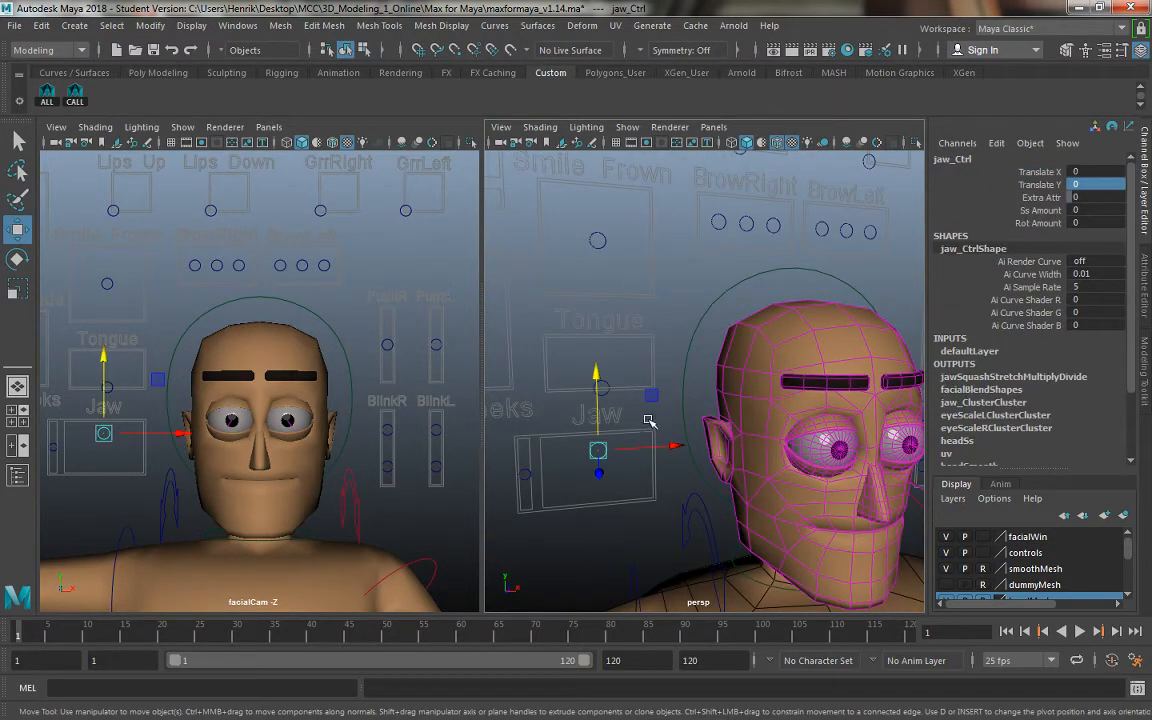
scroll(644, 424, down, 5)
mouse_move(640, 421)
mouse_down()
mouse_move(635, 455)
mouse_move(620, 445)
mouse_move(645, 432)
mouse_up()
key(ctrl+z)
middle_drag(684, 421, 695, 426)
drag(713, 424, 709, 425)
key(ctrl+z)
key(ctrl+z)
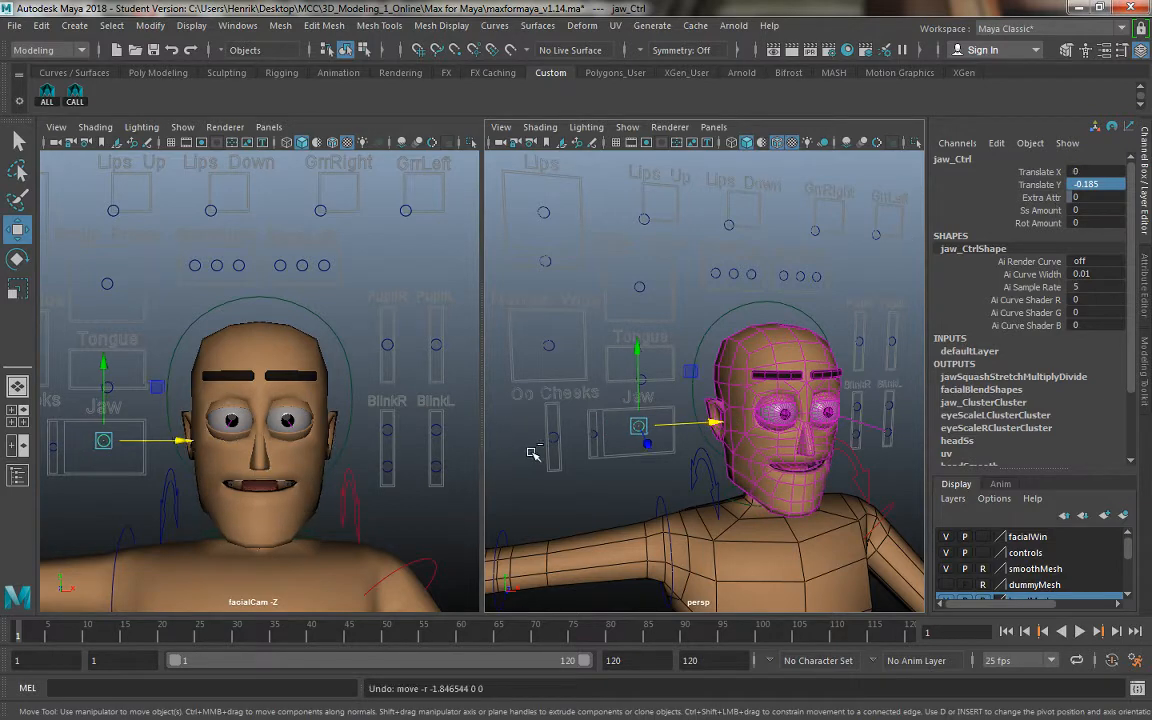
key(ctrl+z)
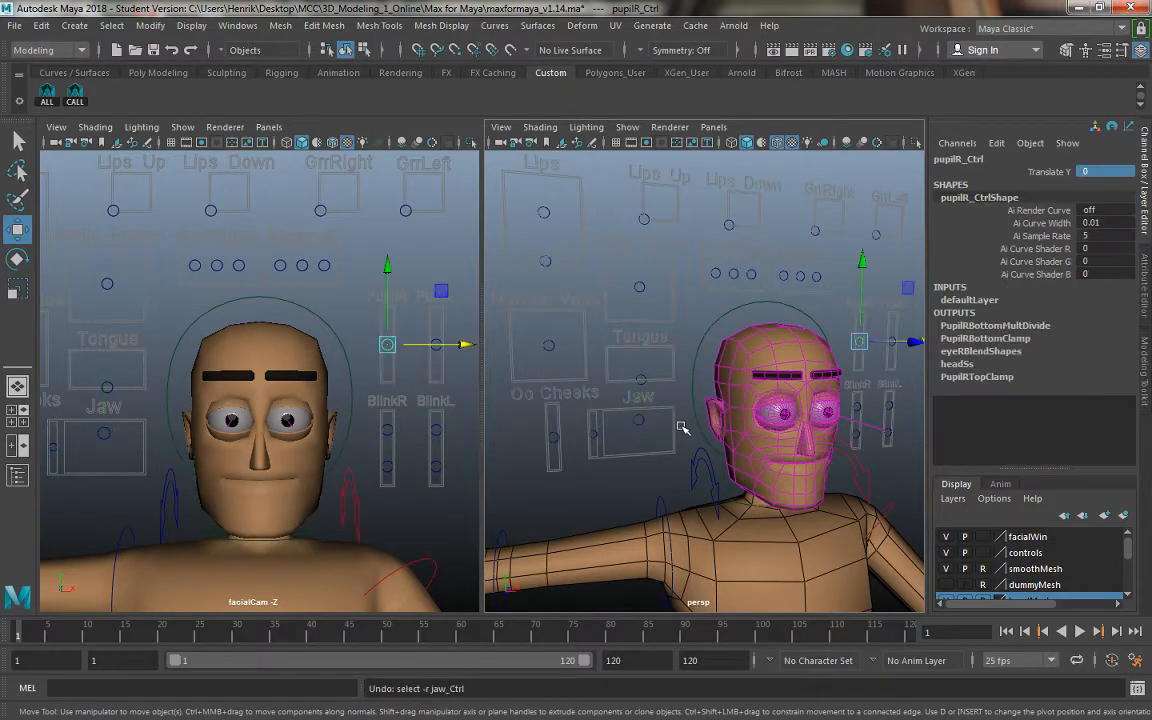
Try moving the jawInOut control vertically with the narrow slider beside the Jaw box, then undo the move
alt+right_drag(676, 410, 689, 440)
alt+middle_drag(689, 440, 633, 405)
click(527, 395)
alt+right_drag(527, 399, 676, 399)
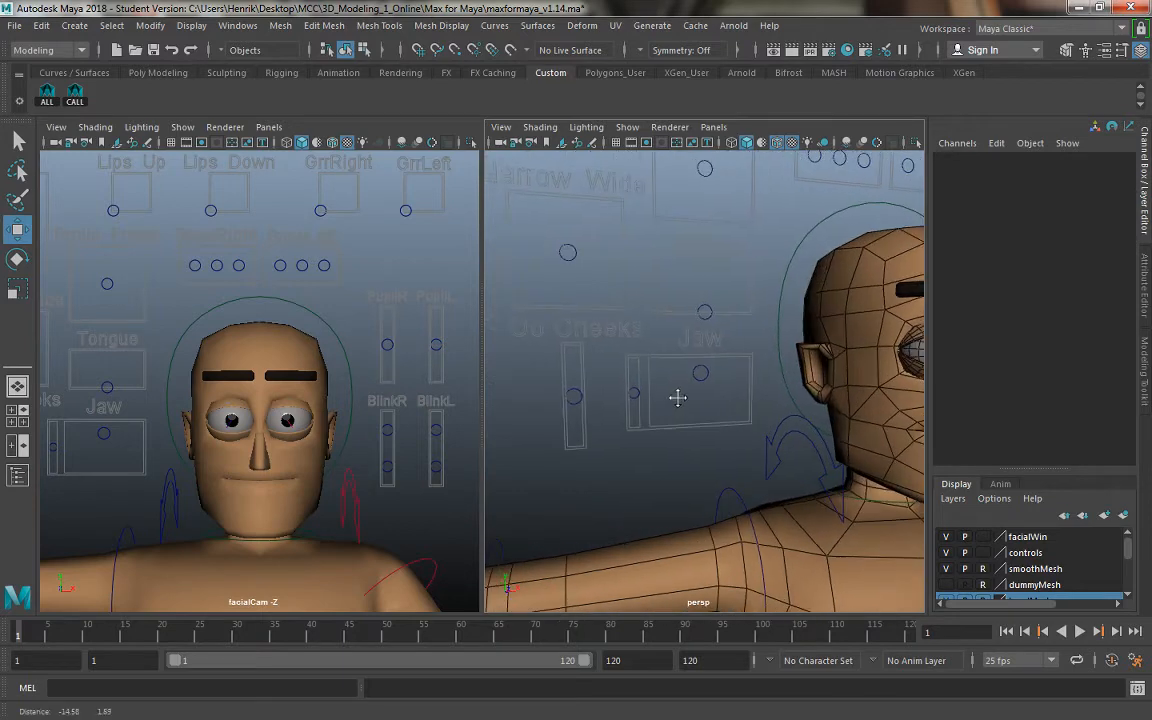
click(639, 415)
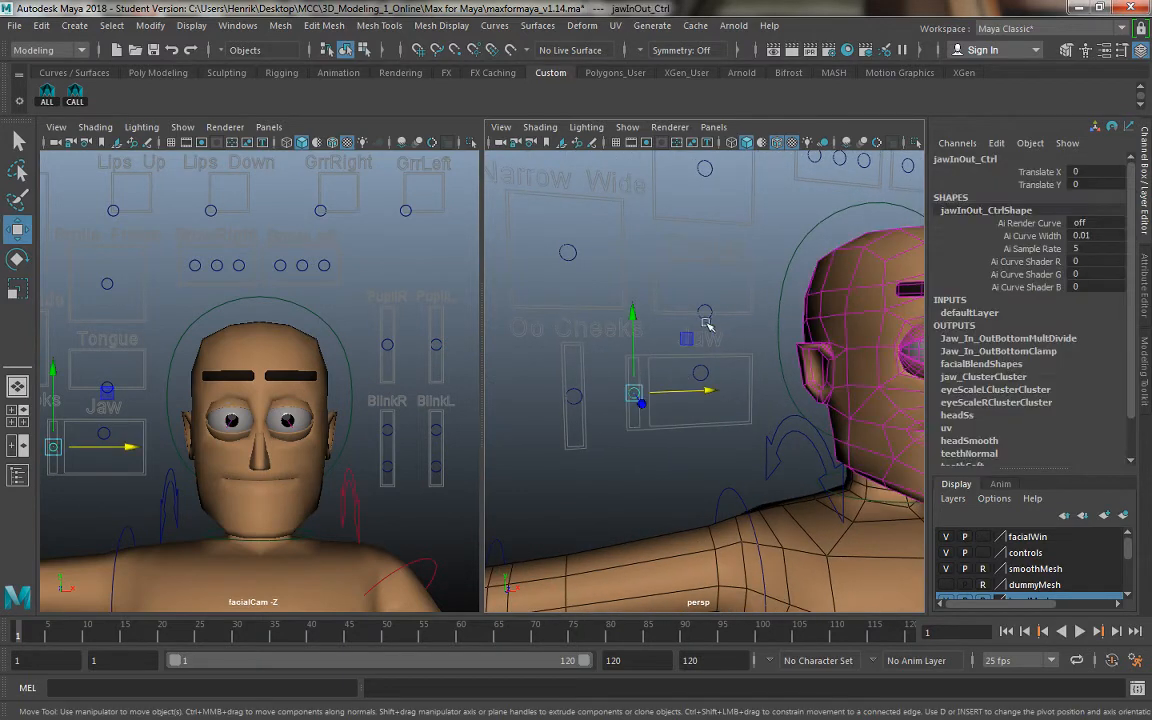
alt+right_drag(700, 345, 662, 325)
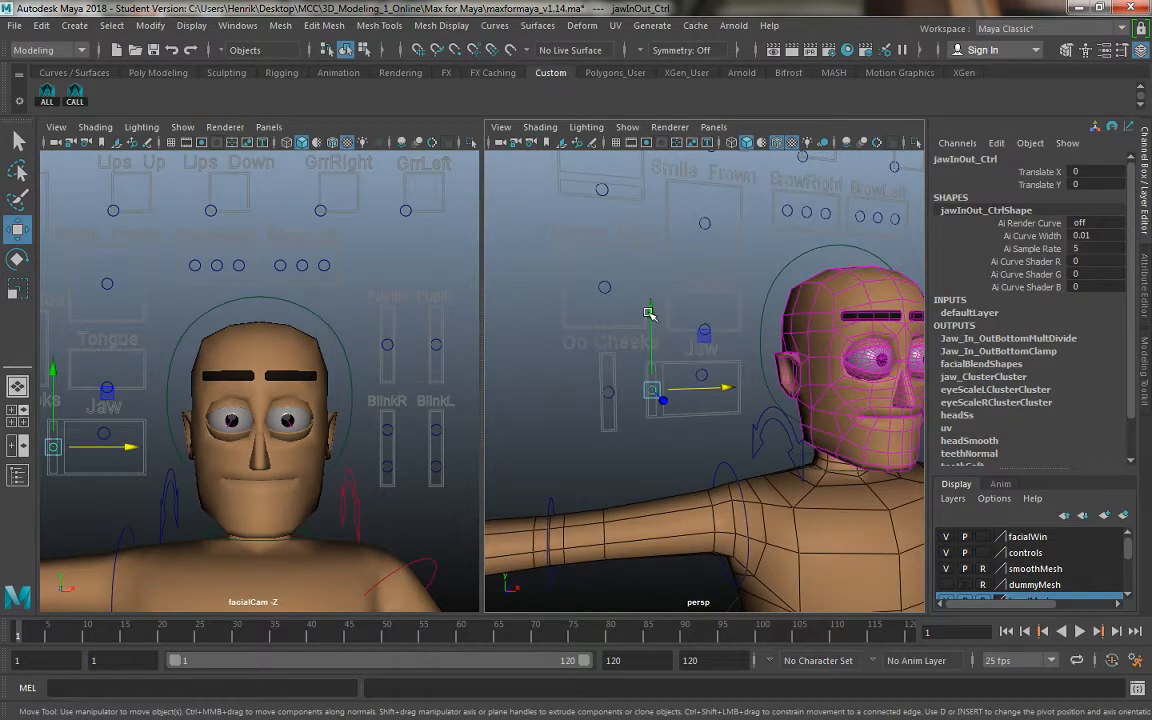
drag(648, 313, 630, 355)
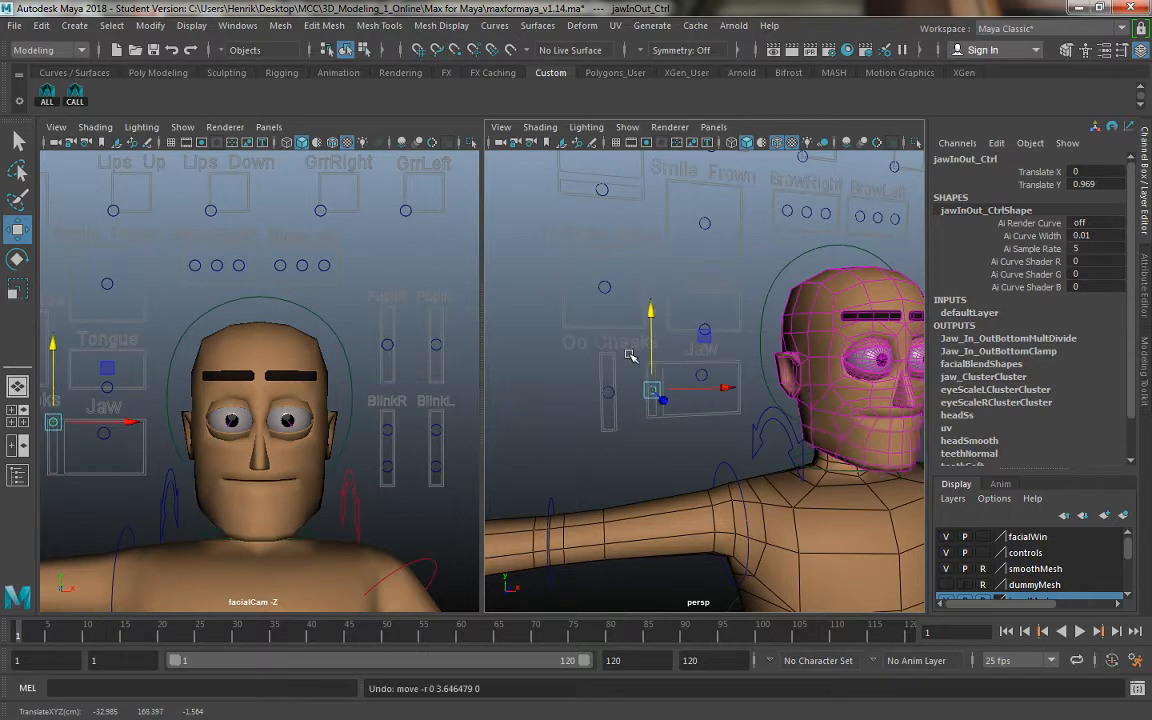
key(ctrl+z)
Try moving the Oo Cheeks control vertically, then undo the move
click(608, 391)
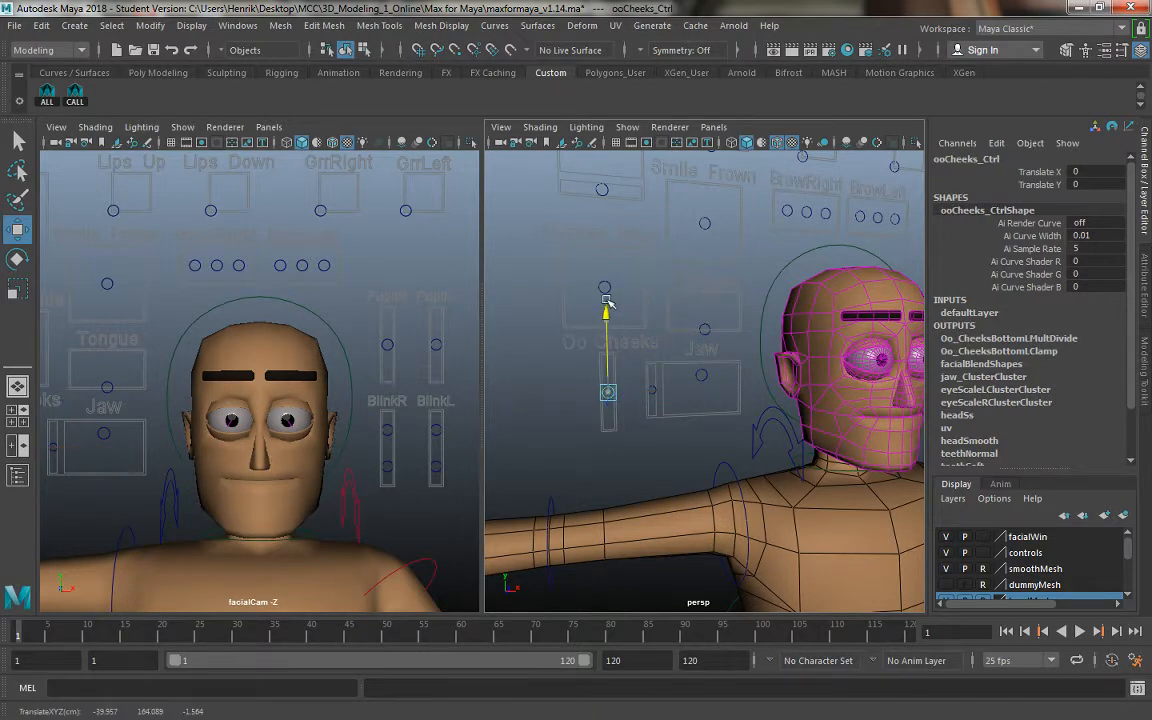
drag(607, 303, 580, 275)
key(ctrl+z)
Try opening the jaw to a Translate Y of about -0.68 and raising the tongue about 0.25, then undo both
alt+drag(604, 386, 540, 384)
alt+middle_drag(591, 383, 613, 405)
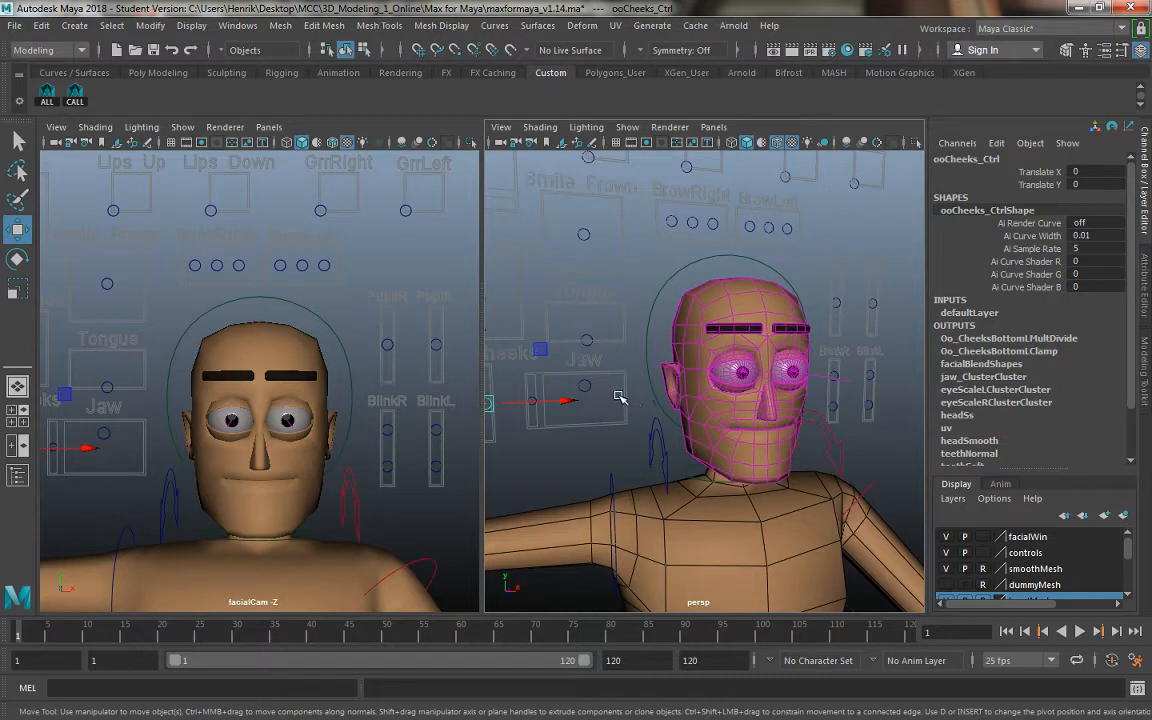
alt+drag(604, 394, 646, 398)
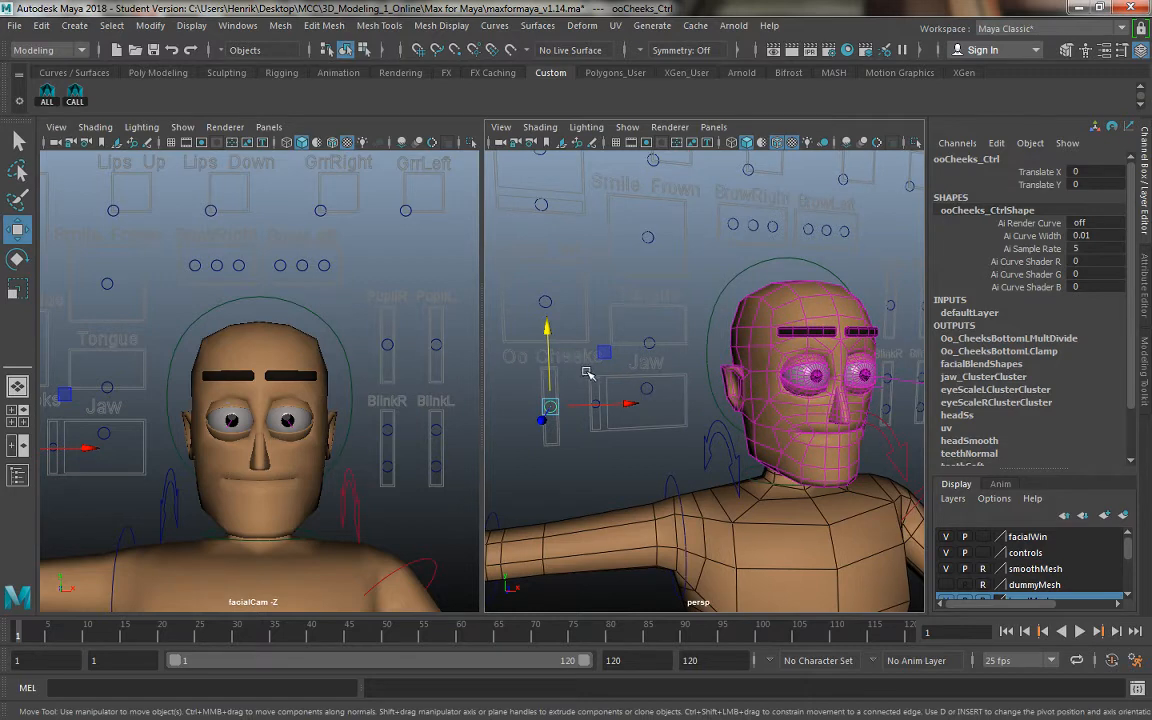
alt+drag(630, 397, 677, 413)
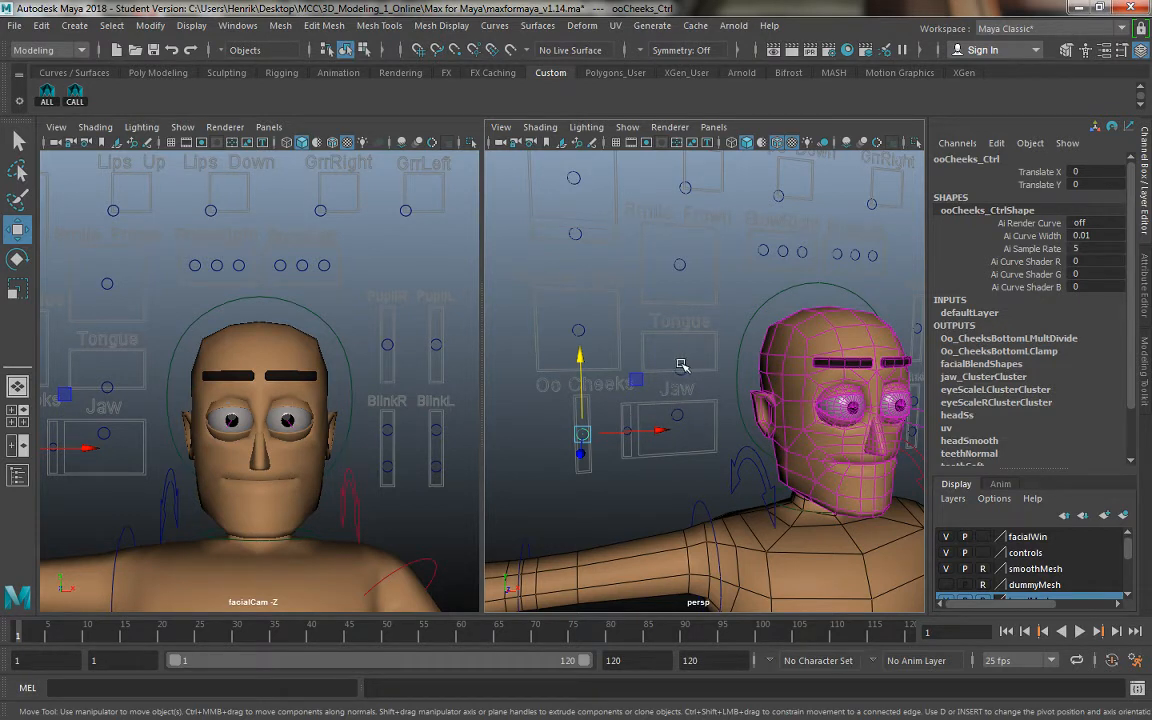
click(677, 410)
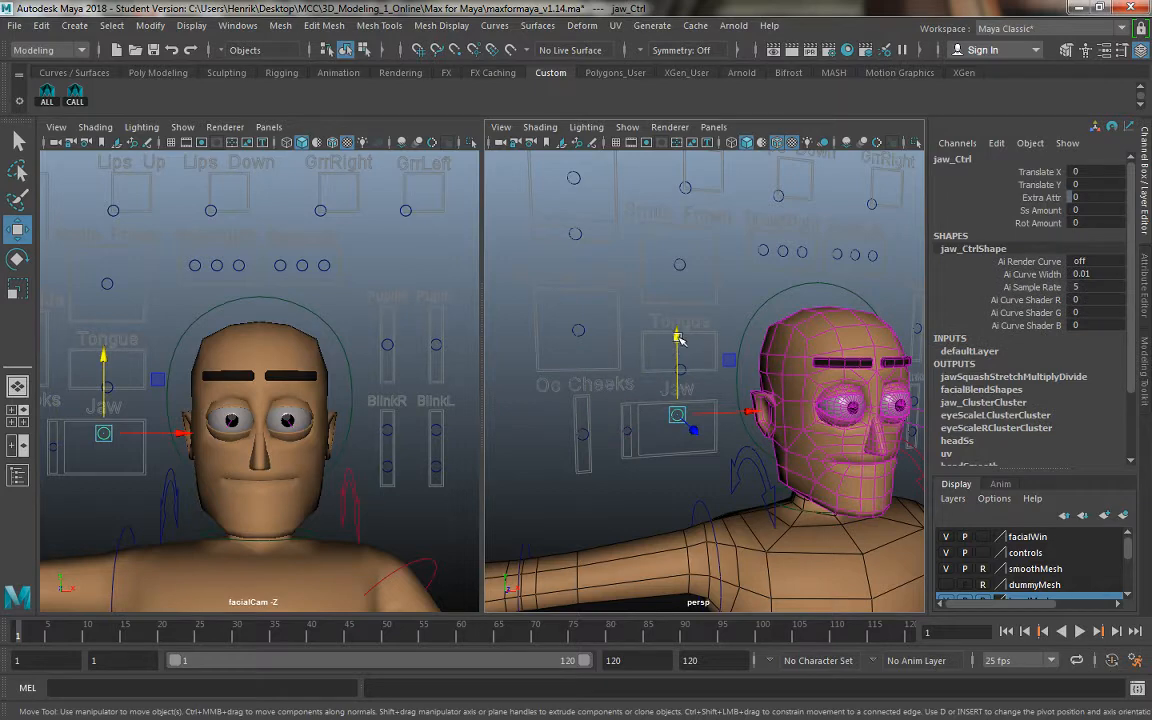
drag(678, 337, 679, 365)
mouse_move(672, 365)
alt+mouse_down()
mouse_move(705, 368)
mouse_move(690, 334)
mouse_move(682, 346)
alt+mouse_up()
click(683, 371)
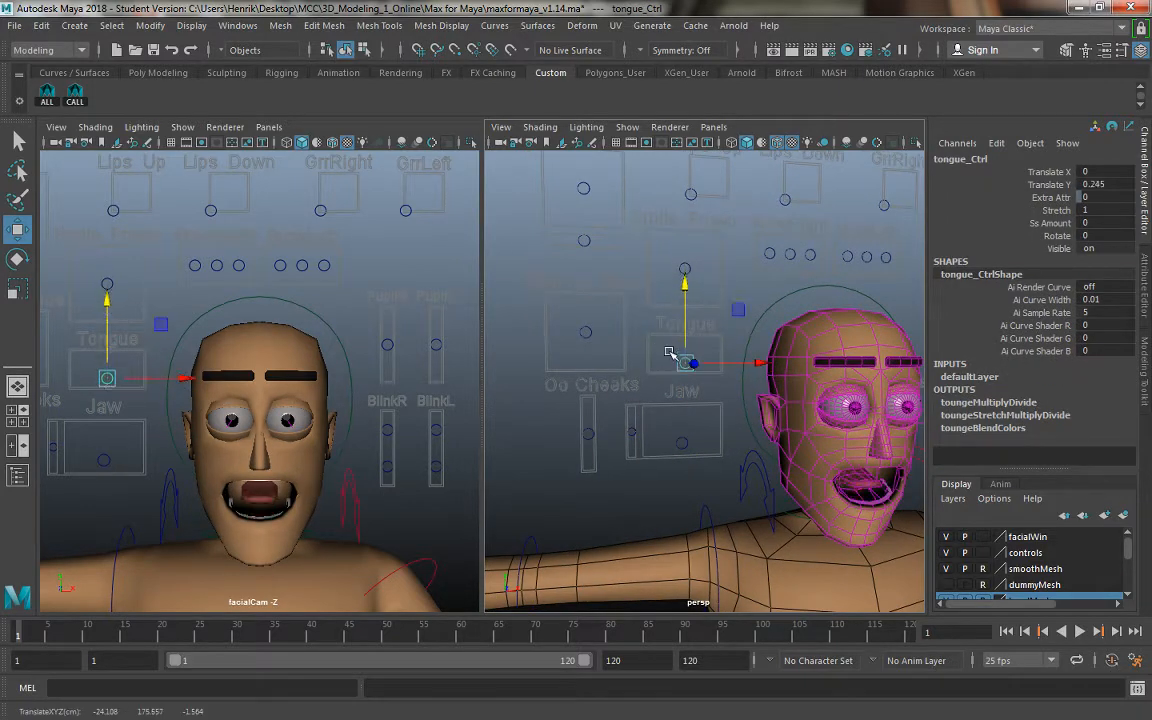
key(ctrl+z)
key(ctrl+z)
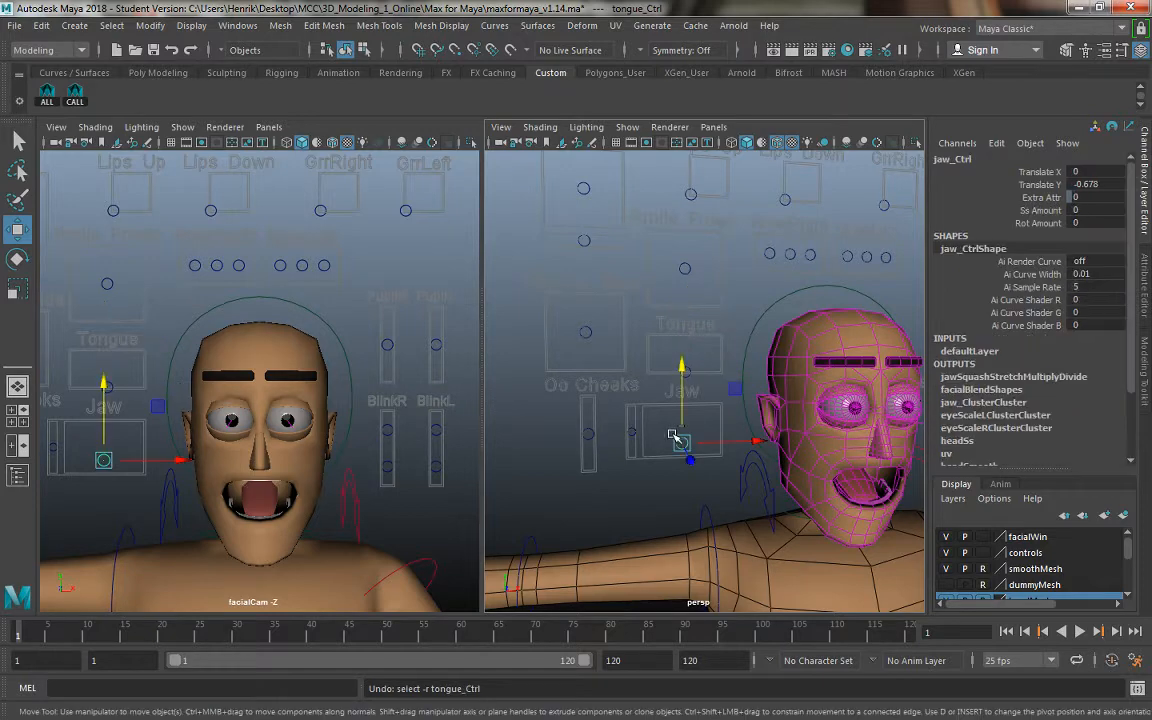
key(ctrl+z)
key(ctrl+z)
Try moving the Narrow Wide control to Translate X 1 and Translate Y about 0.63, then undo the sideways move
click(585, 332)
alt+drag(573, 363, 633, 373)
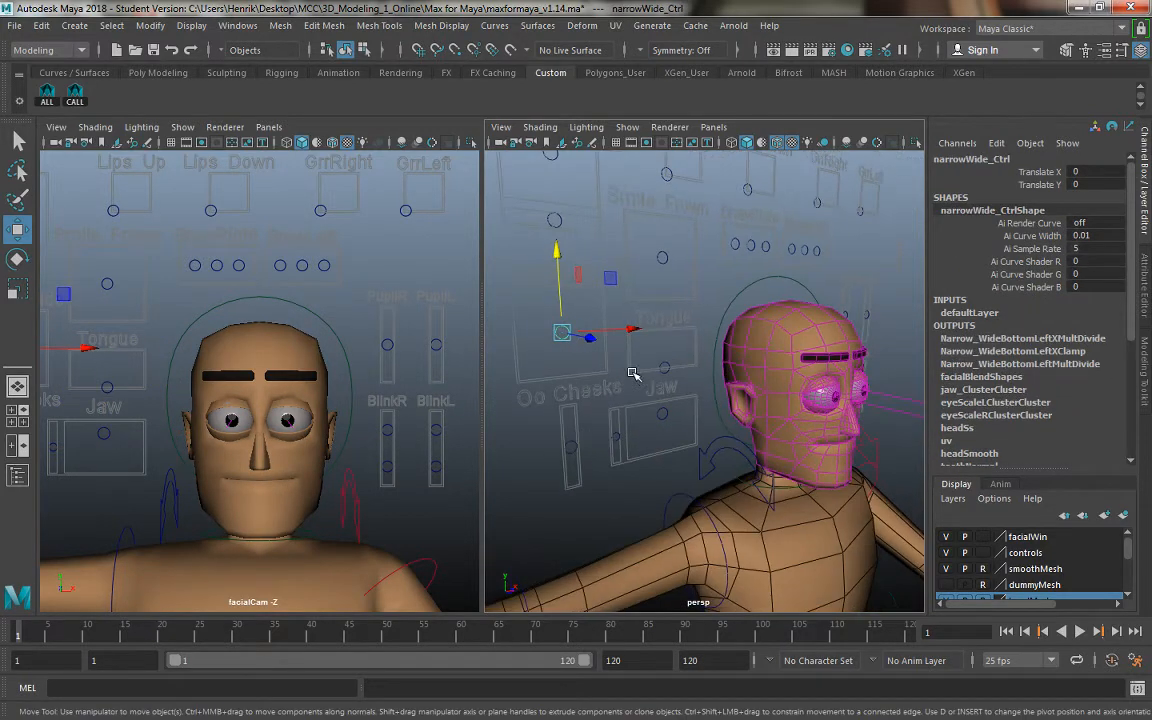
alt+middle_drag(633, 373, 666, 434)
alt+right_drag(695, 431, 663, 396)
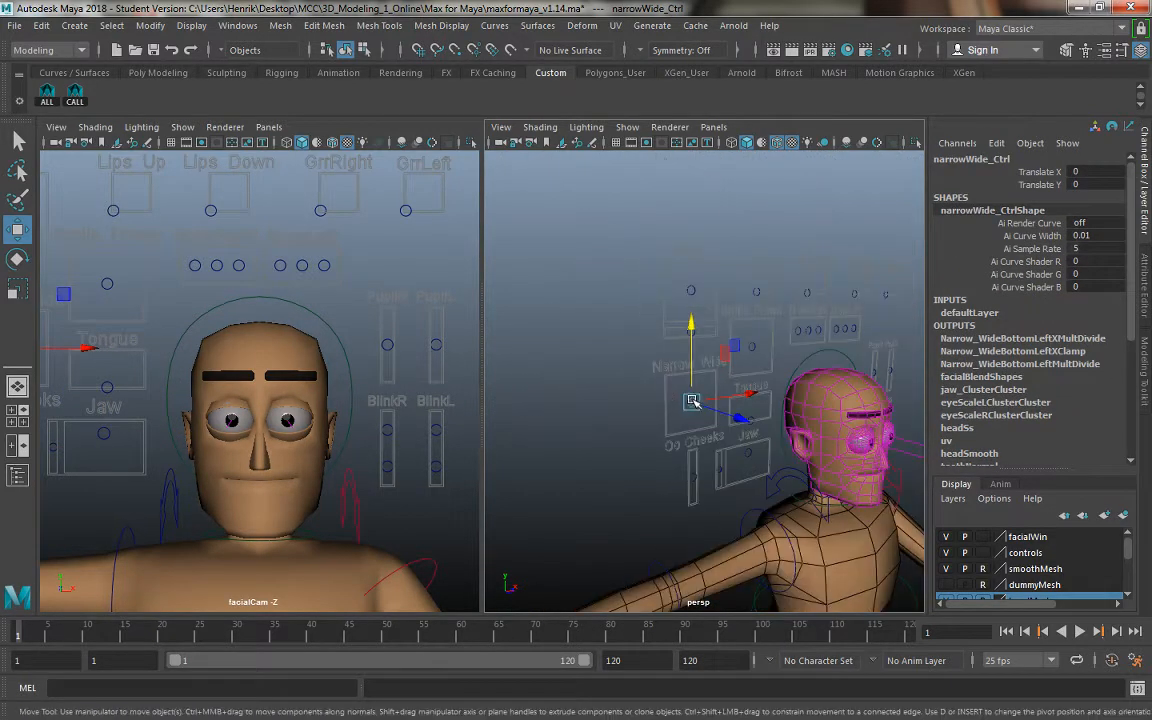
drag(692, 401, 760, 399)
key(w)
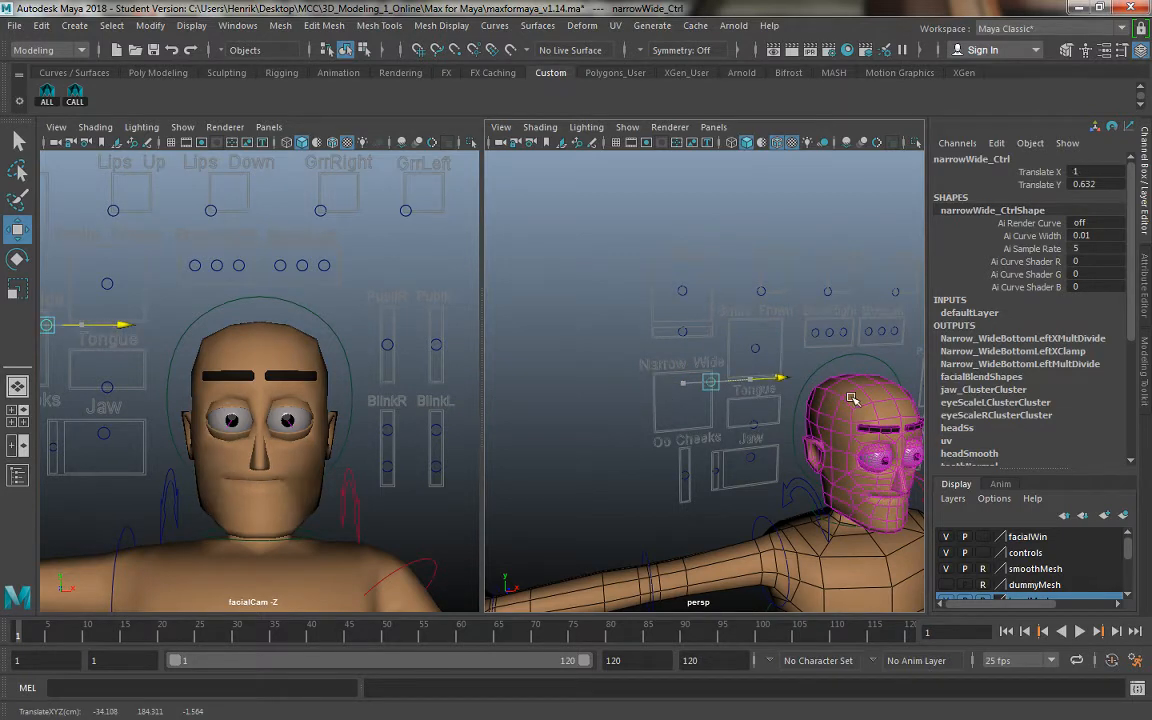
key(ctrl+z)
Make the face smile by raising the Smile Frown control to a Translate Y of about 0.585
alt+right_drag(645, 329, 748, 397)
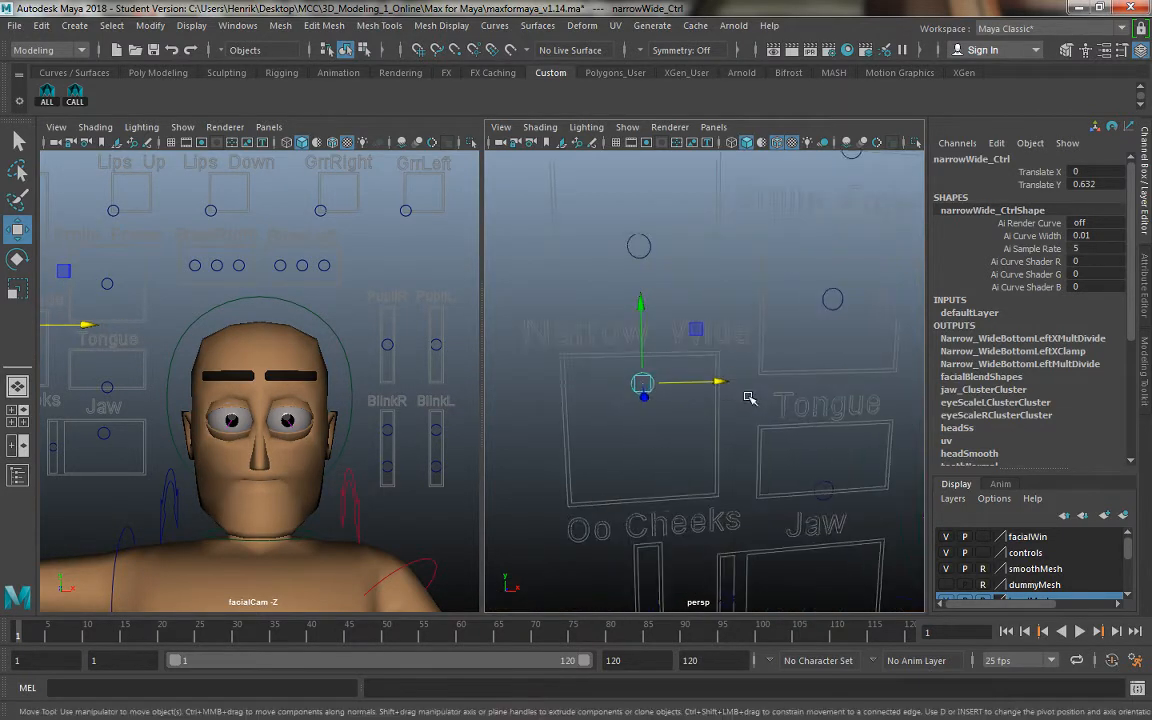
alt+middle_drag(775, 298, 653, 358)
drag(653, 358, 712, 324)
Reset the Narrow Wide control's Translate Y to 0, then reselect the Smile Frown control
click(579, 462)
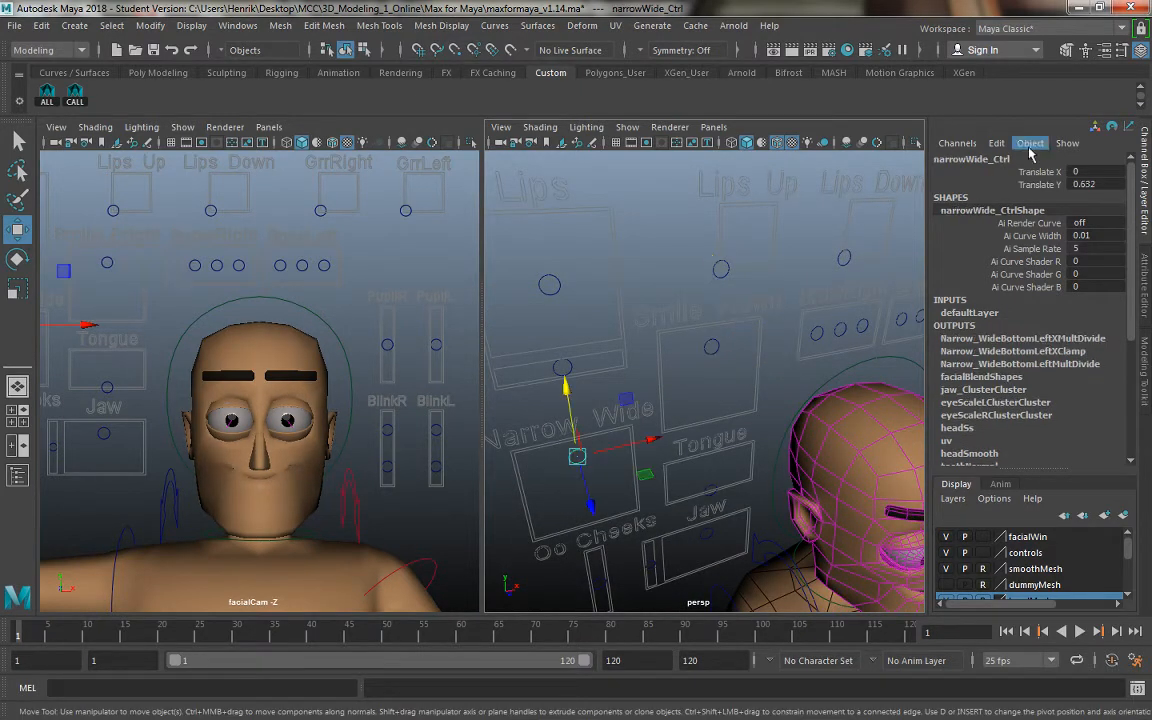
click(1097, 185)
text(0)
key(Return)
alt+drag(634, 383, 764, 377)
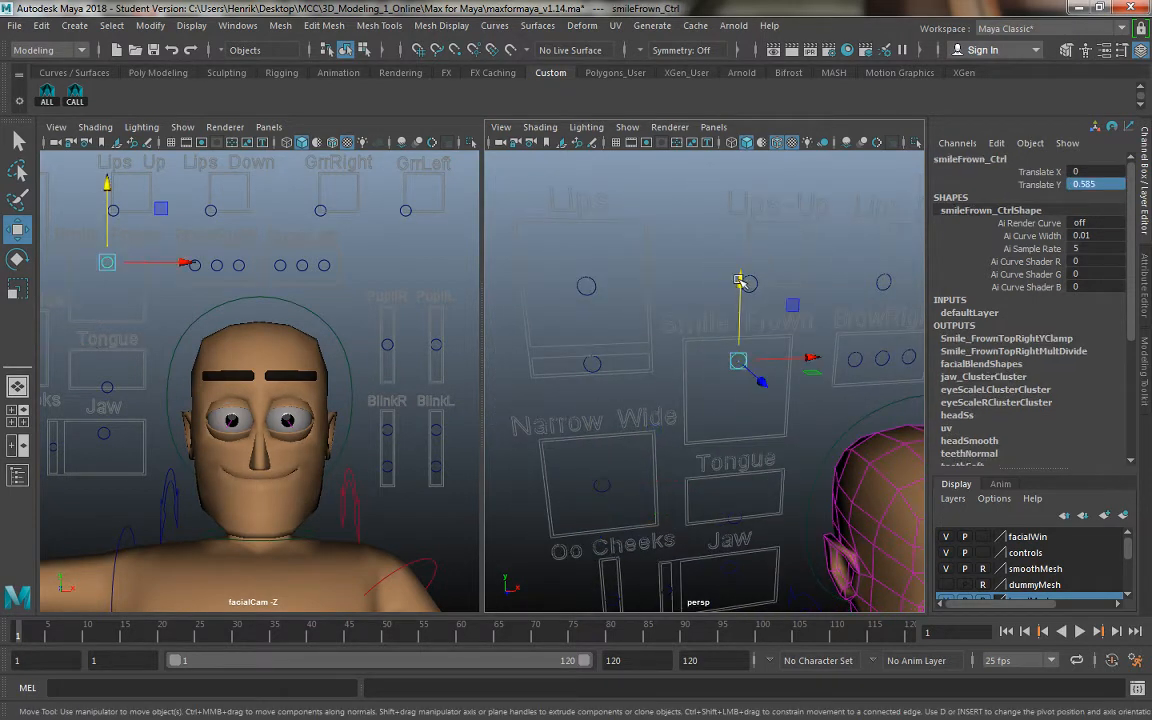
Lower the Smile Frown control to a Translate Y of about -0.065, then try lowering the Lips control to about -0.906 and undo it
drag(740, 318, 737, 354)
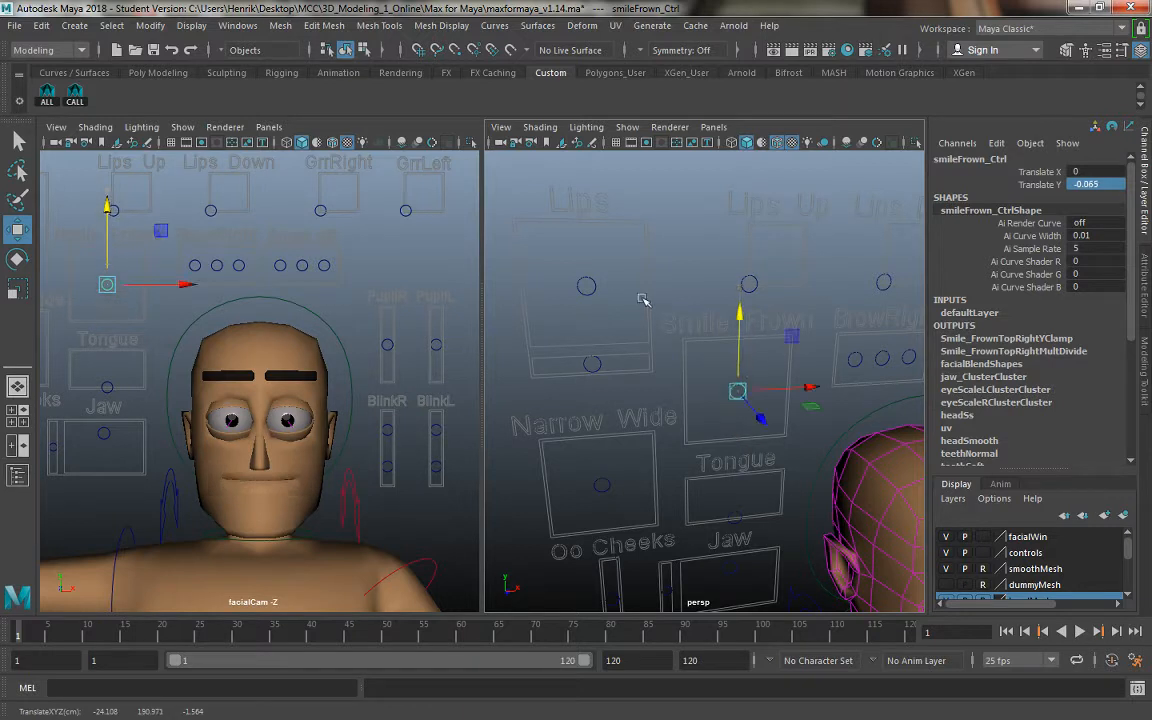
drag(561, 281, 545, 334)
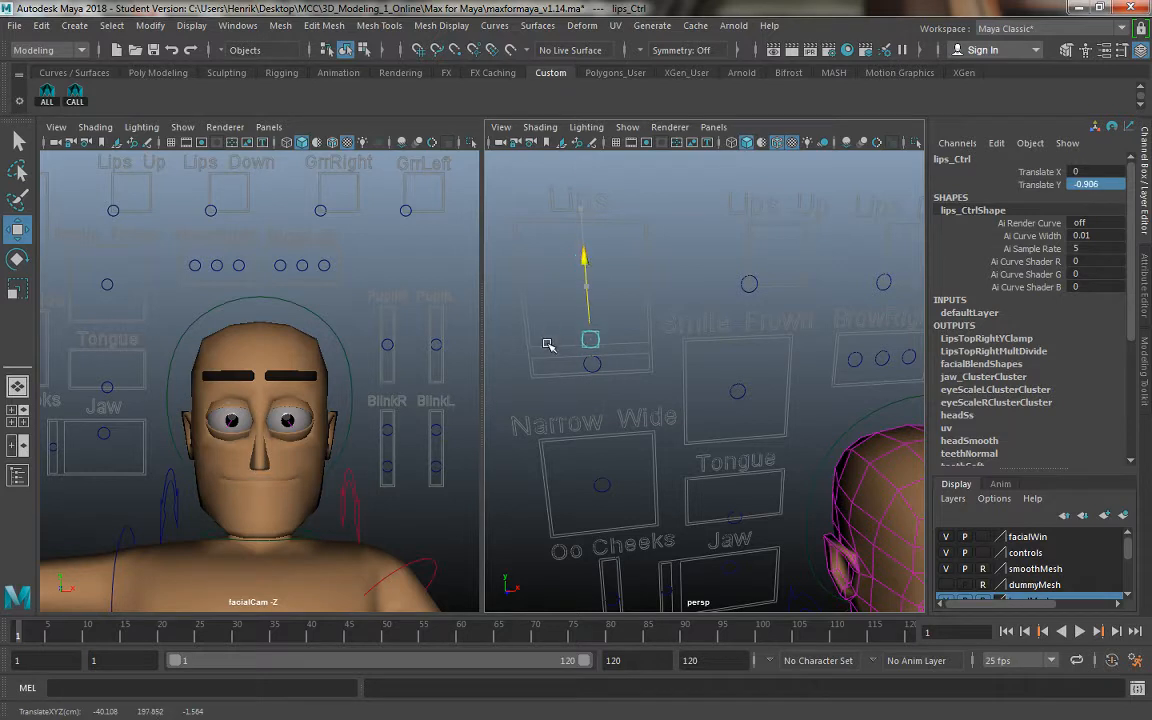
key(ctrl+z)
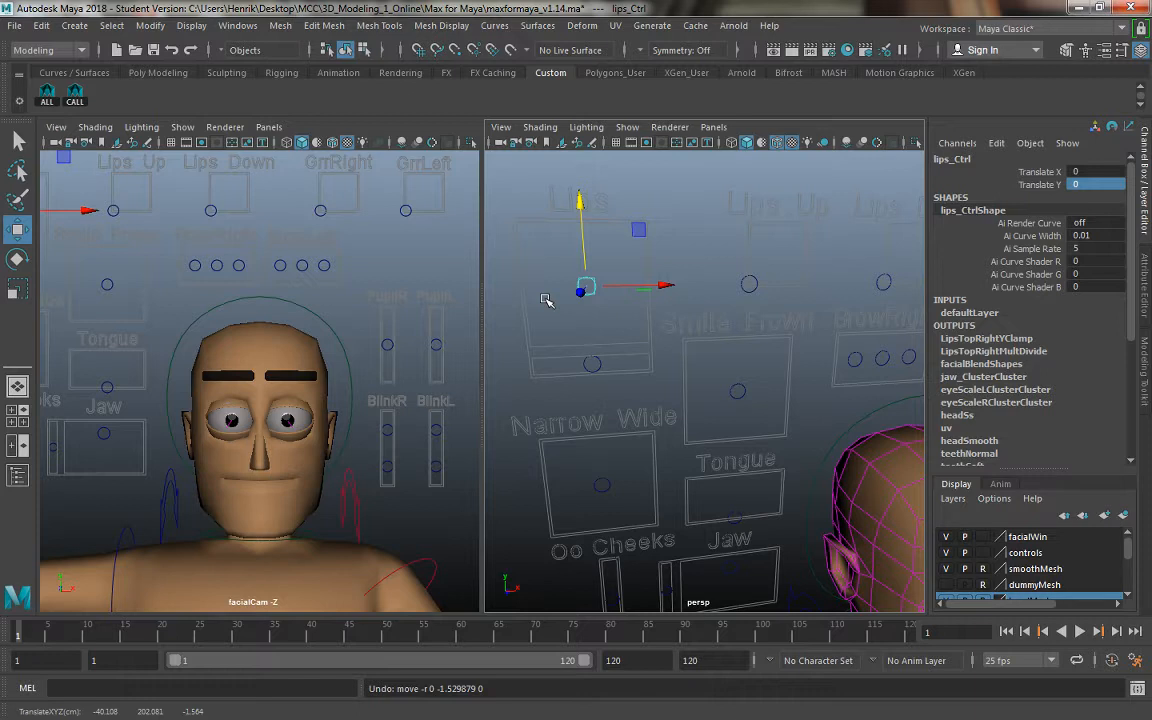
Try moving the Lips Up and Lips Down controls one after the other, undoing each move
click(749, 283)
middle_drag(749, 286, 799, 238)
key(ctrl+z)
alt+drag(638, 255, 684, 244)
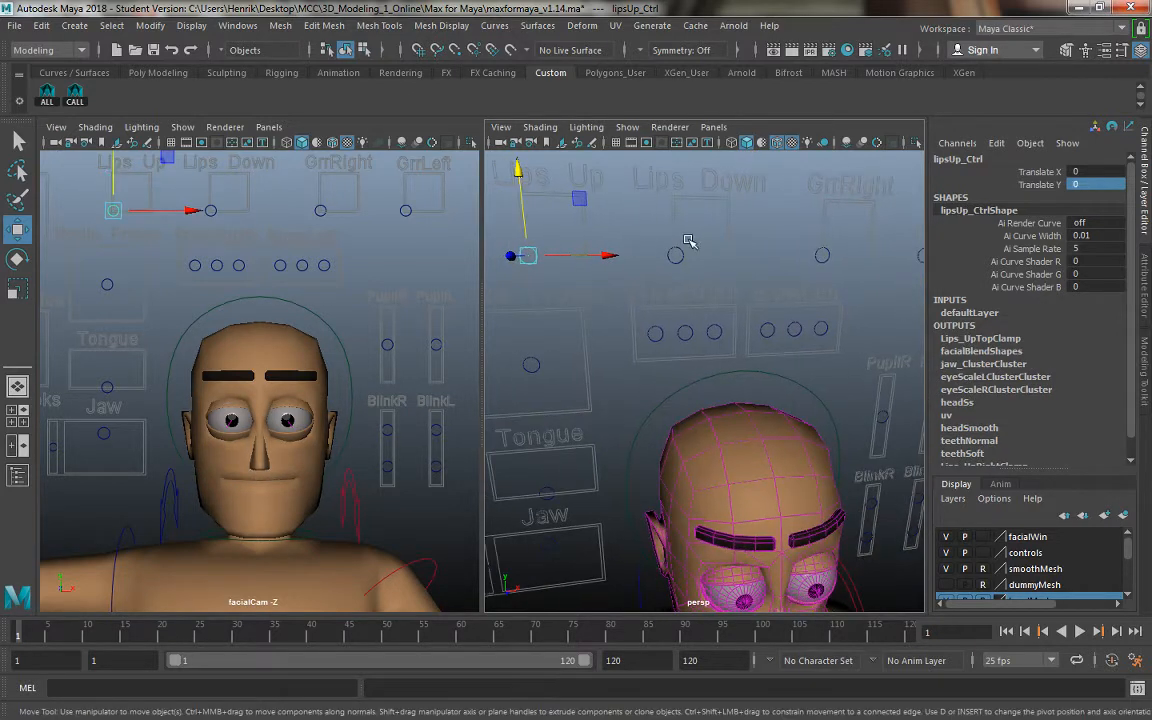
click(675, 255)
middle_drag(688, 232, 770, 248)
key(ctrl+z)
Try raising the GrrRight and GrrLeft controls one after the other, undoing each move
alt+drag(753, 247, 689, 244)
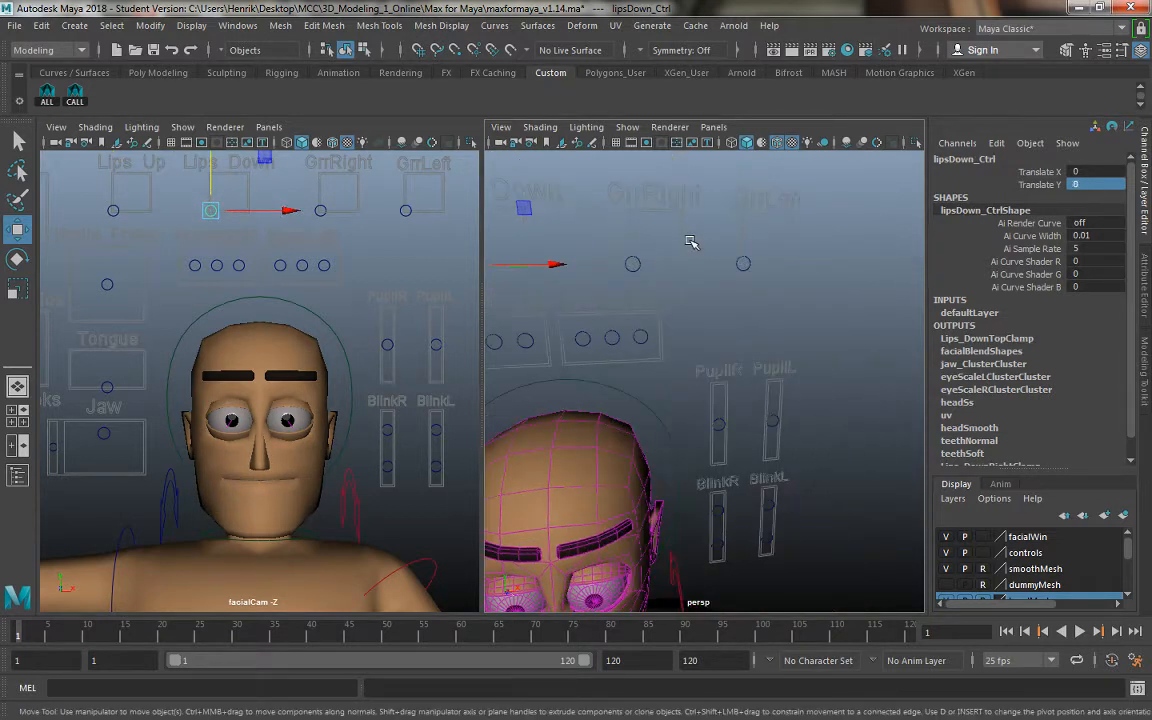
drag(628, 178, 628, 144)
key(ctrl+z)
click(745, 260)
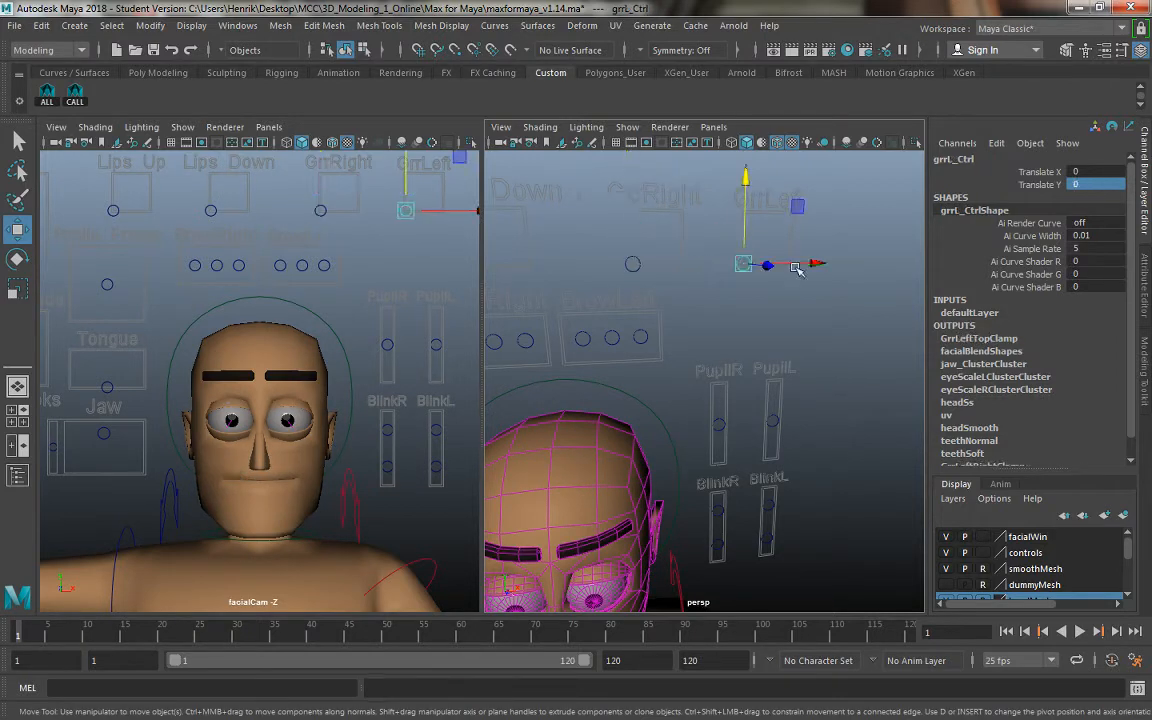
drag(762, 188, 762, 150)
key(ctrl+z)
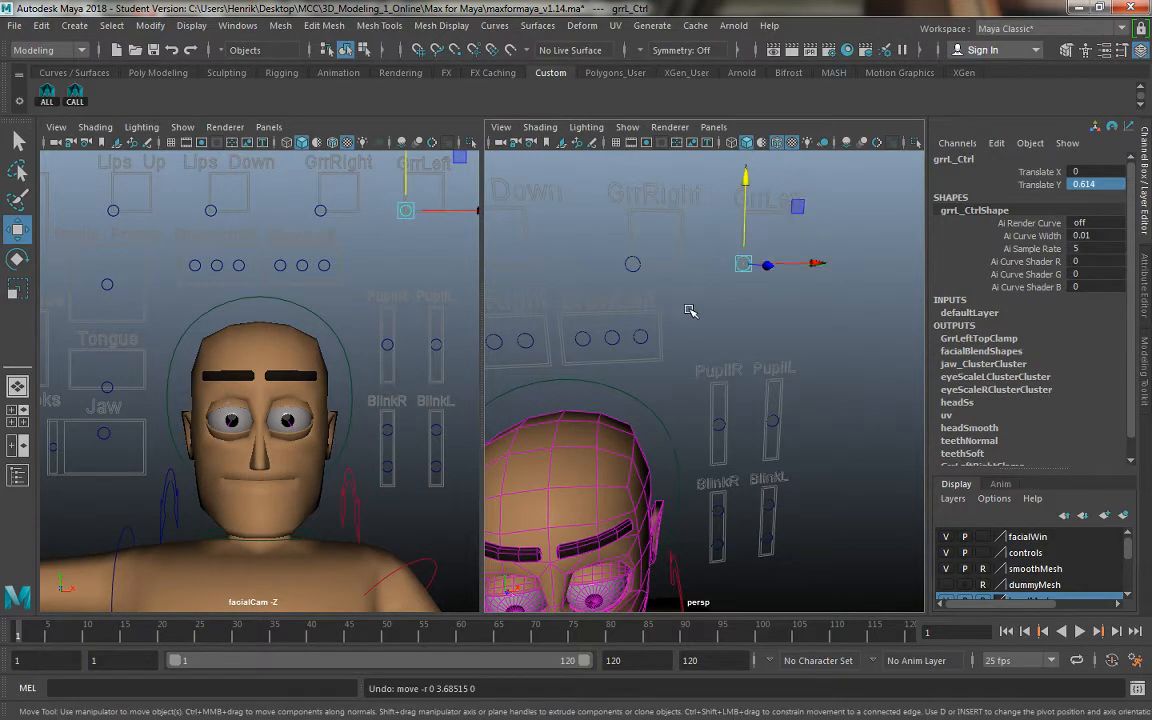
Arch the right eyebrow sharply by lowering its two outermost BrowRight controls to Translate Y -0.5 and raising the middle one to 0.5
alt+drag(689, 314, 747, 272)
alt+right_drag(747, 272, 747, 336)
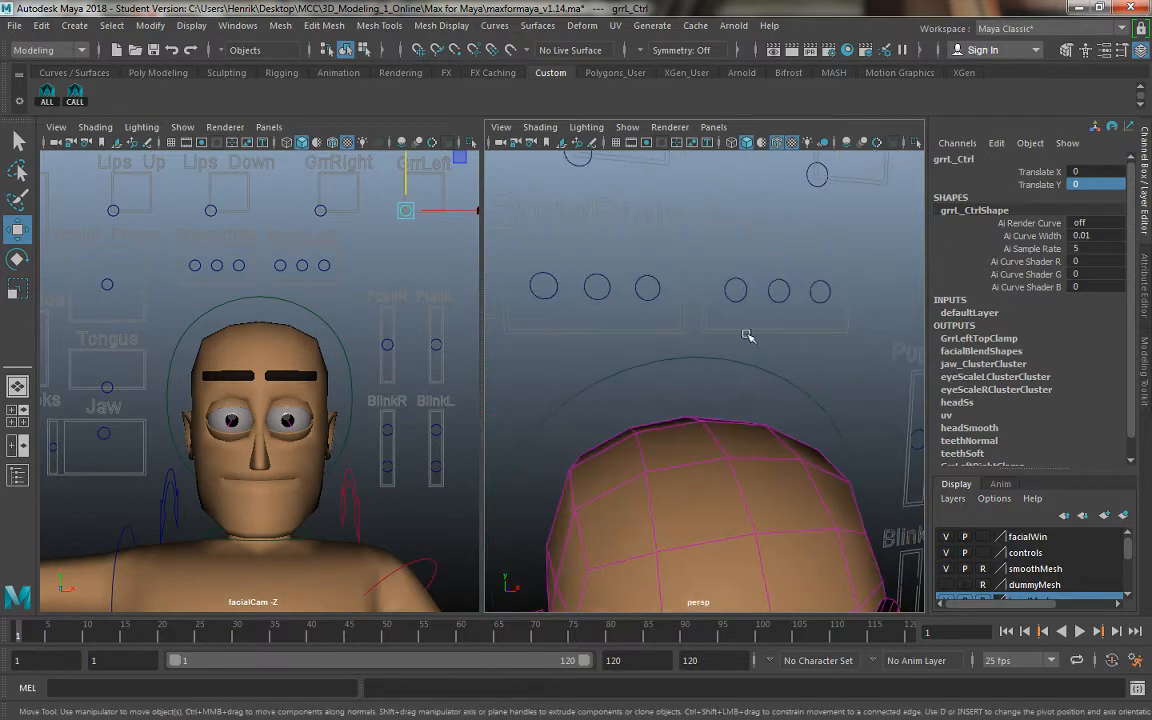
click(549, 277)
drag(527, 210, 572, 262)
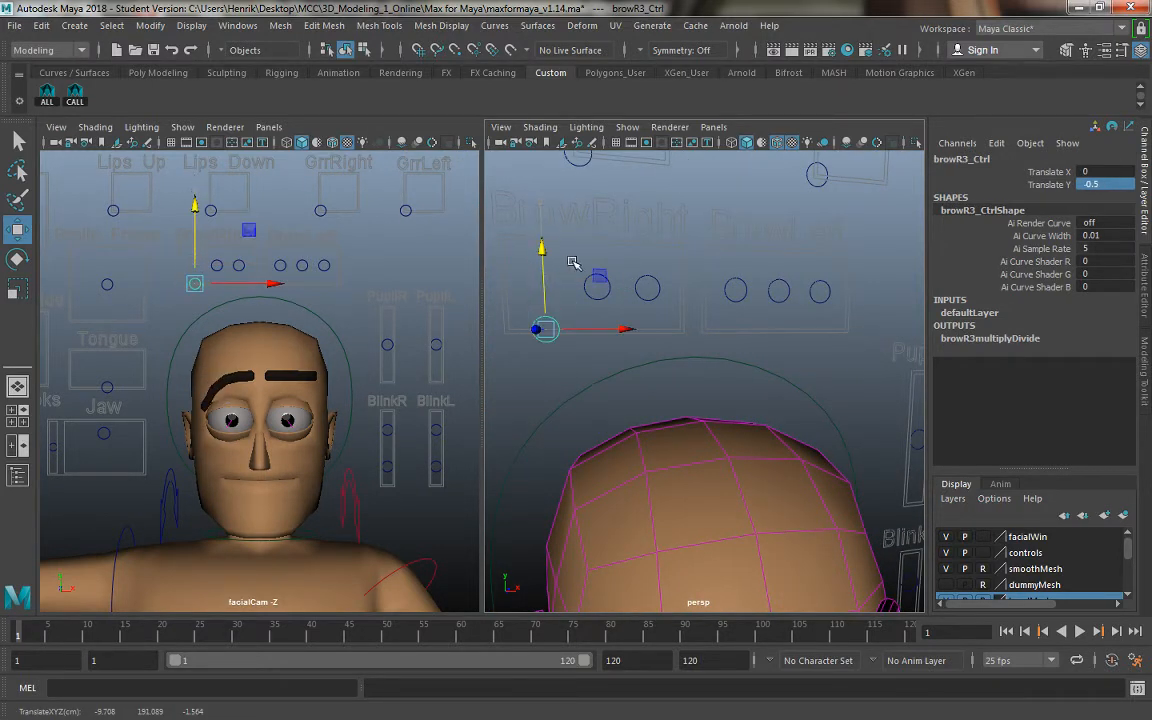
click(588, 279)
drag(591, 203, 592, 160)
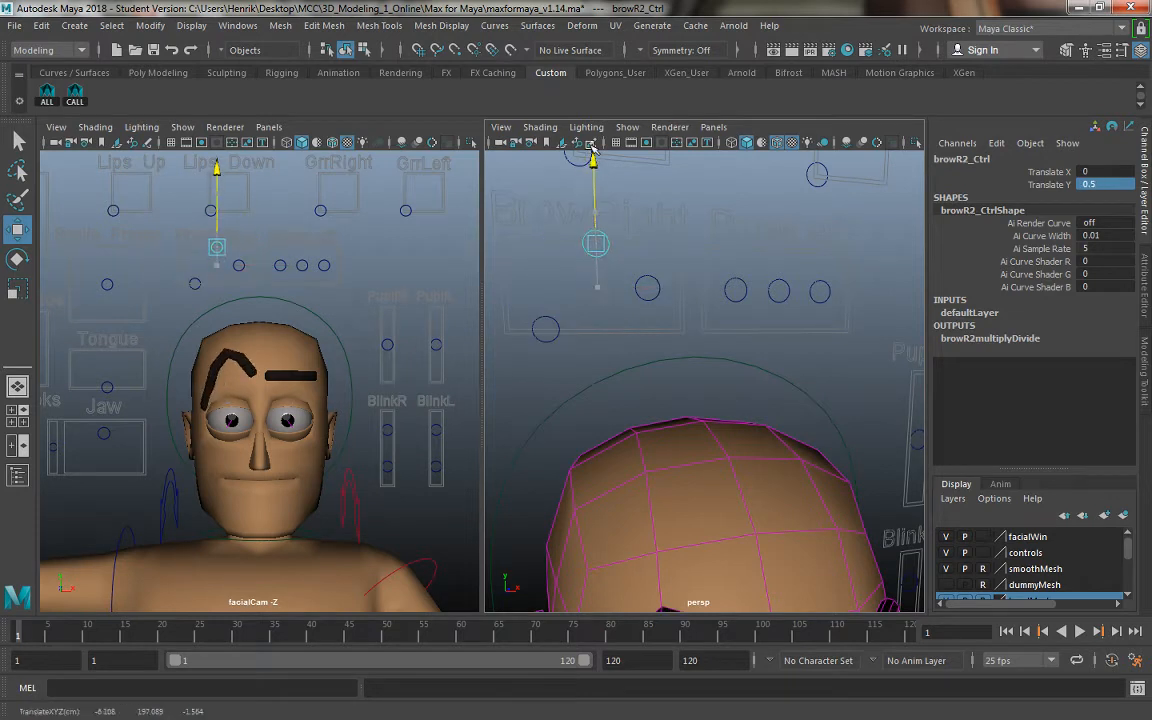
click(648, 288)
drag(644, 225, 645, 263)
Bend the right eyebrow into a V by lowering the middle BrowRight control to -0.5 and raising the two beside it, then try shifting the middle one sideways
click(596, 243)
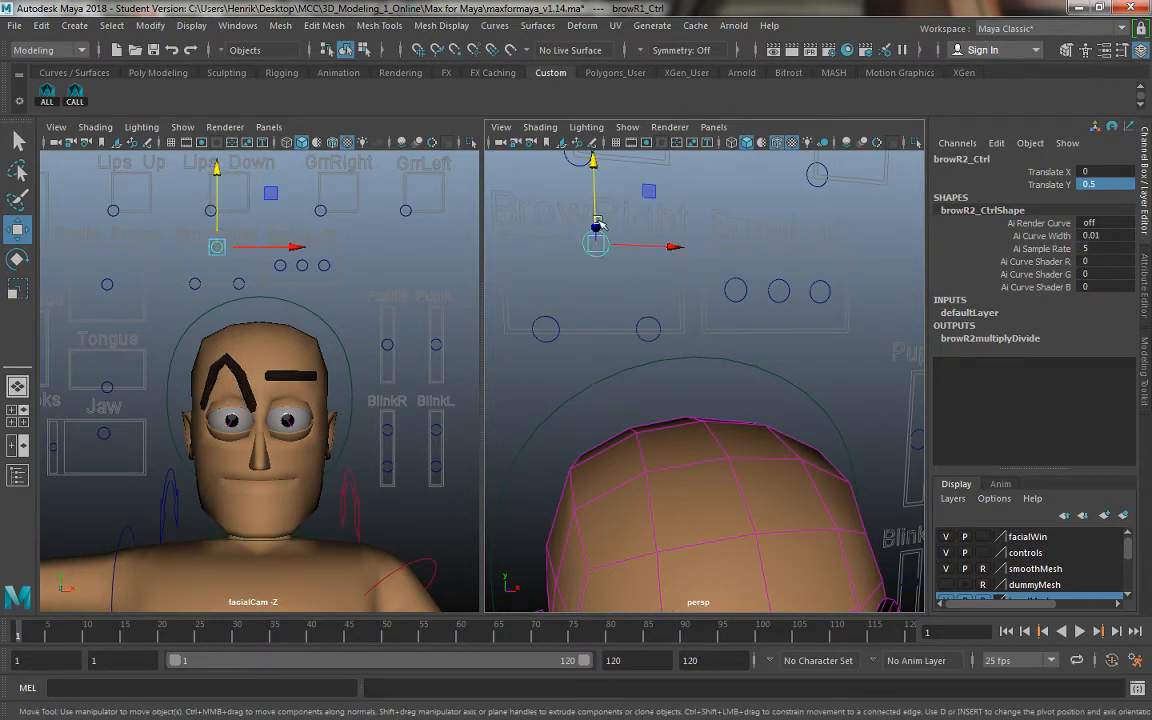
drag(596, 166, 588, 304)
click(544, 317)
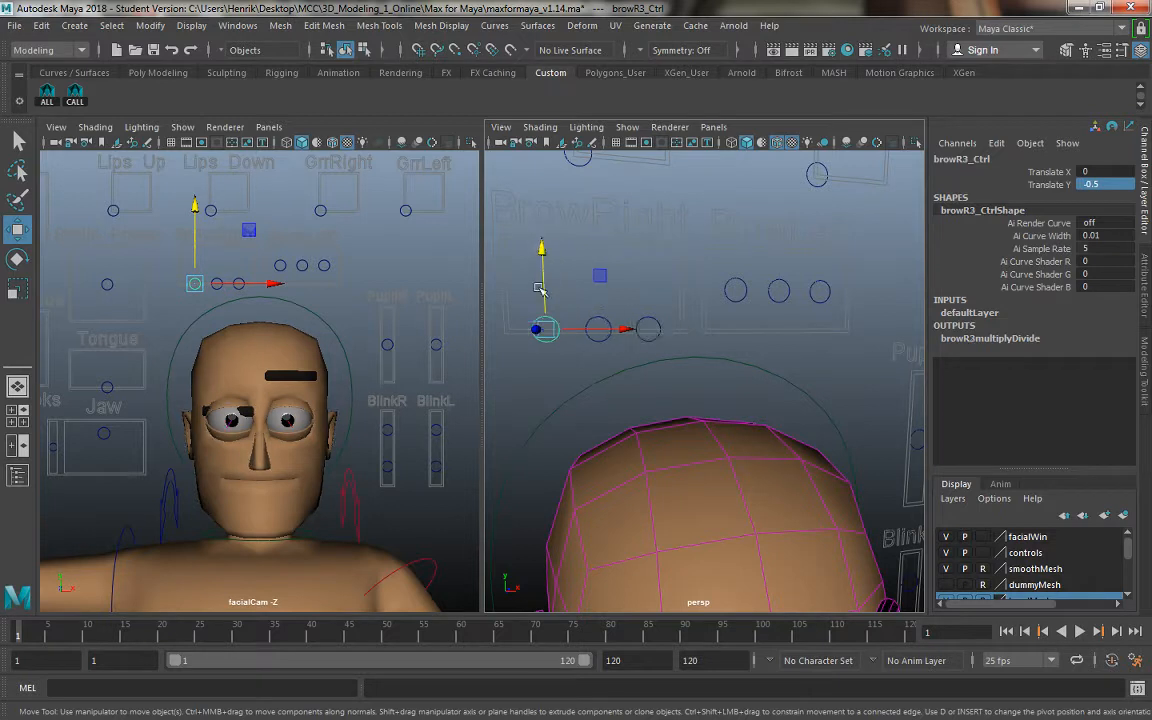
drag(540, 246, 540, 157)
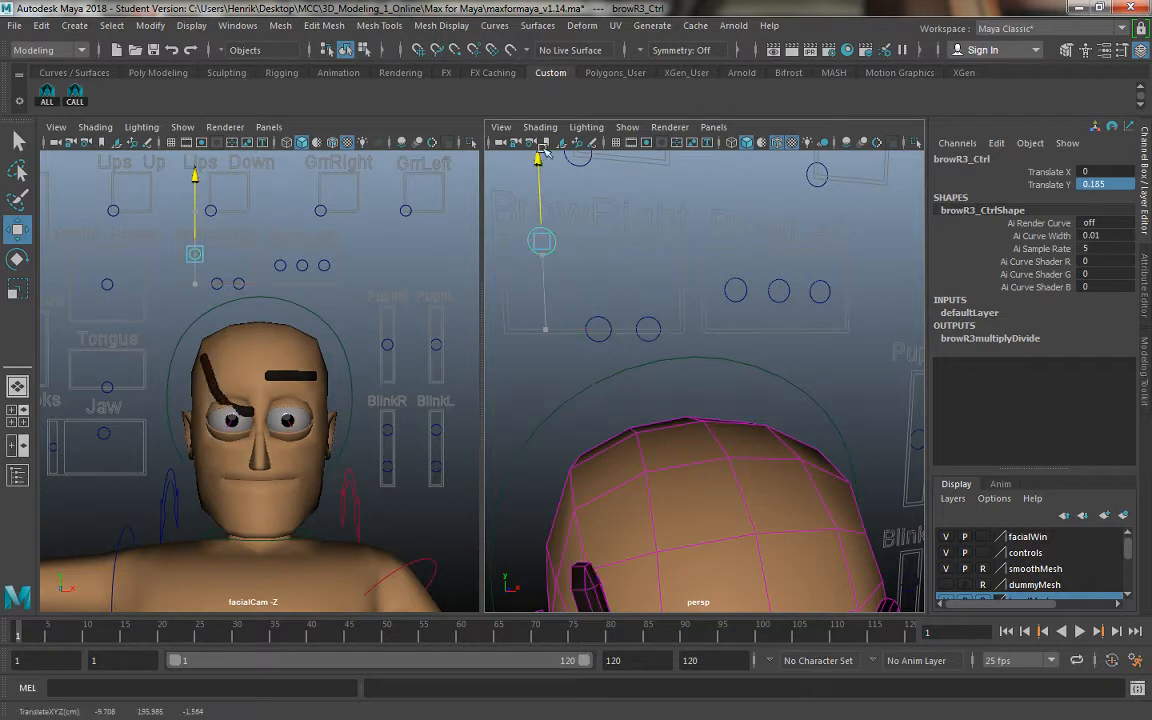
click(648, 328)
drag(648, 249, 648, 167)
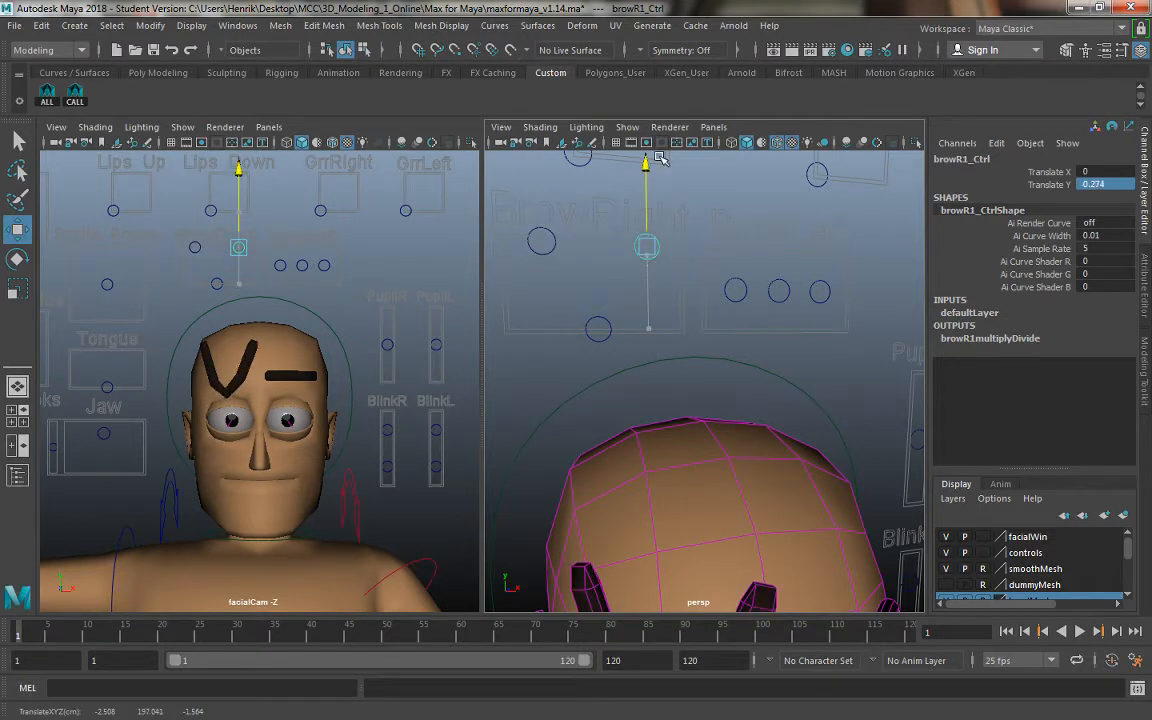
click(600, 329)
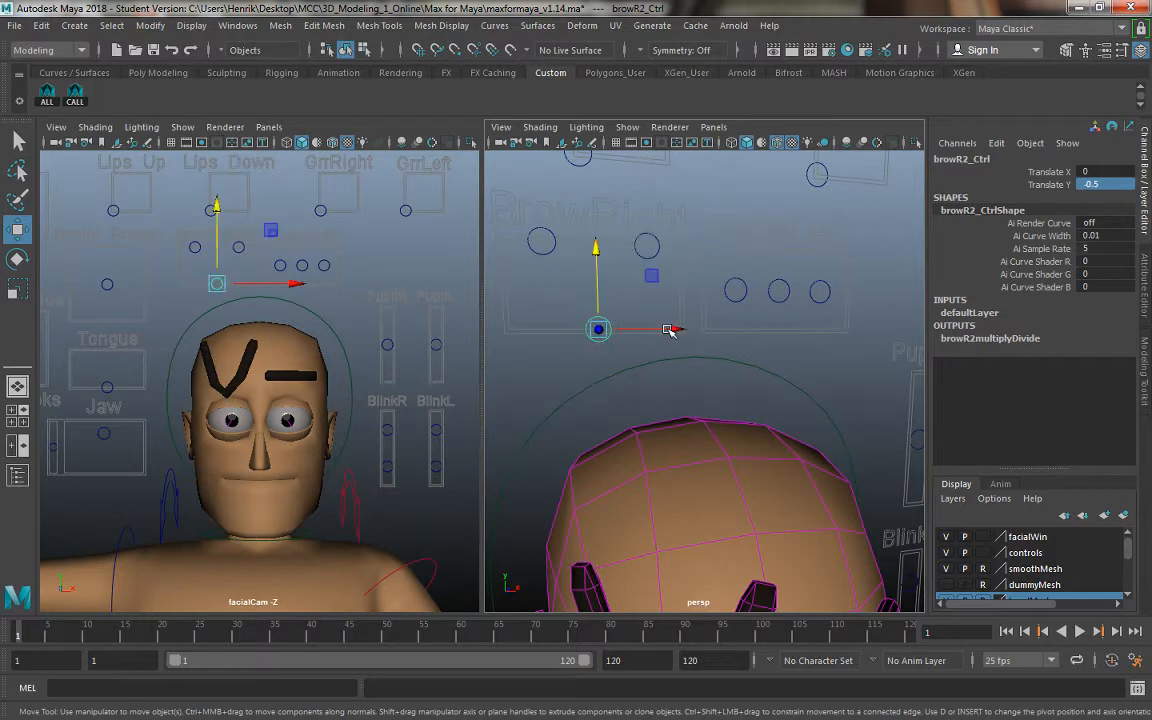
drag(670, 330, 708, 360)
Undo all the test moves on the BrowRight controls
key(ctrl+z)
key(ctrl+z)
key(ctrl+z)
key(ctrl+z)
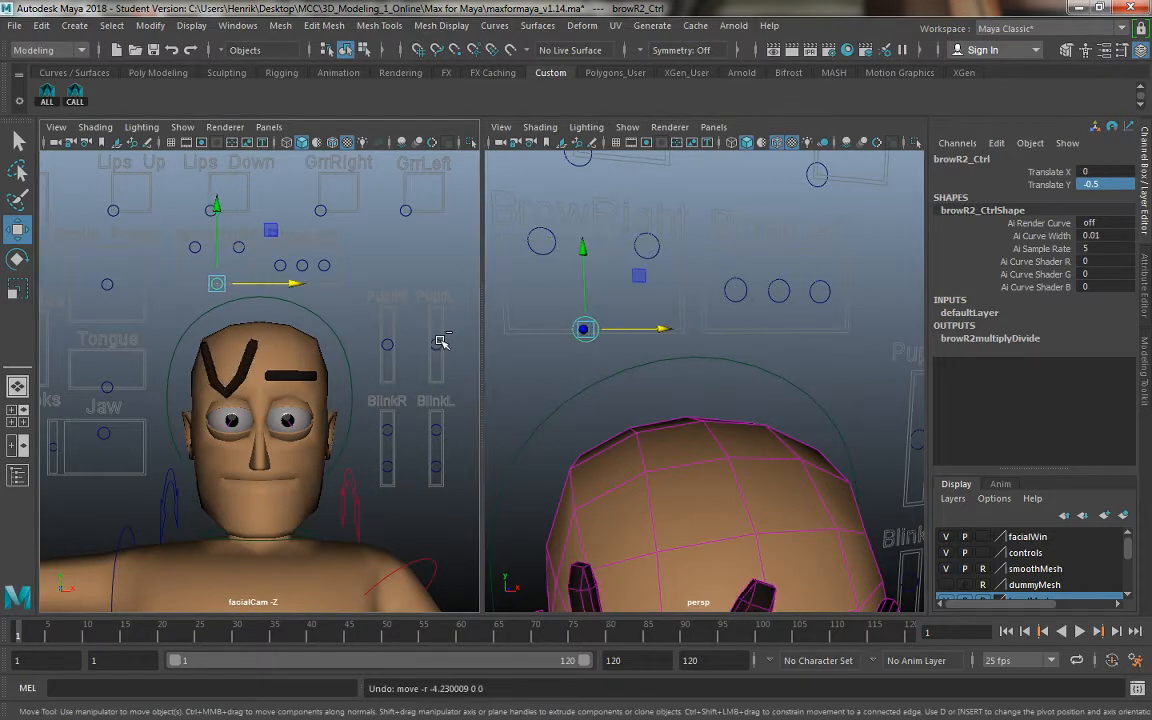
key(ctrl+z)
key(ctrl+z)
key(ctrl+z)
key(ctrl+z)
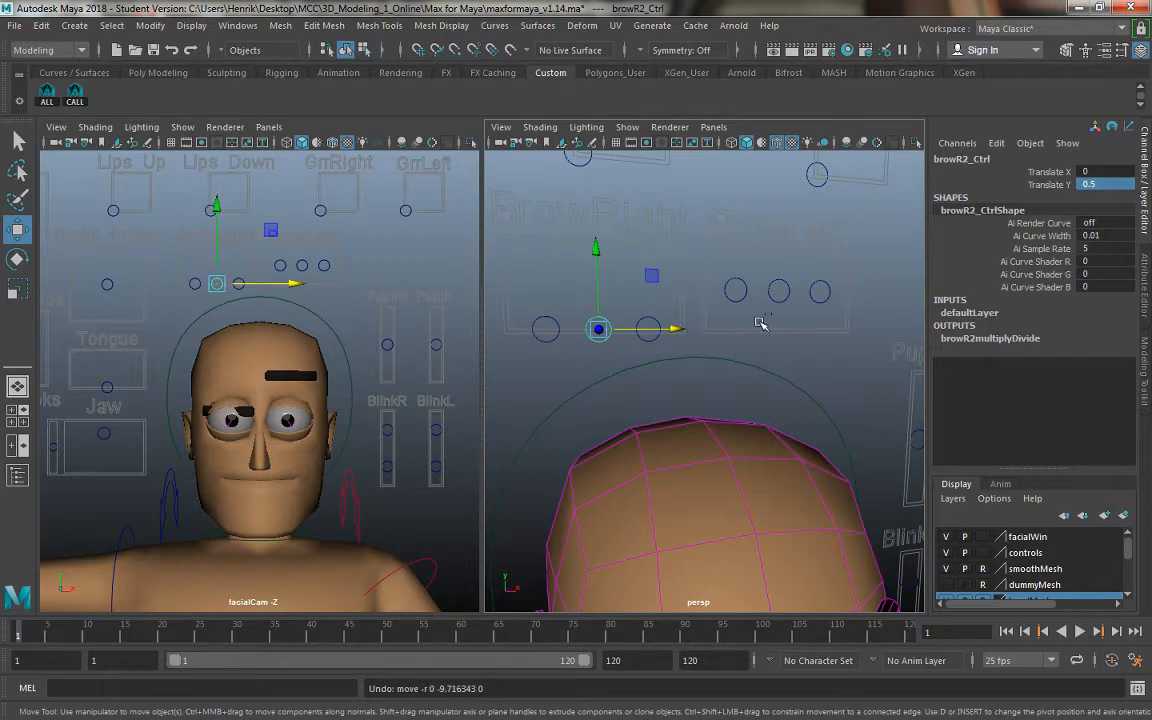
key(ctrl+z)
key(ctrl+z)
key(ctrl+z)
key(ctrl+z)
key(ctrl+z)
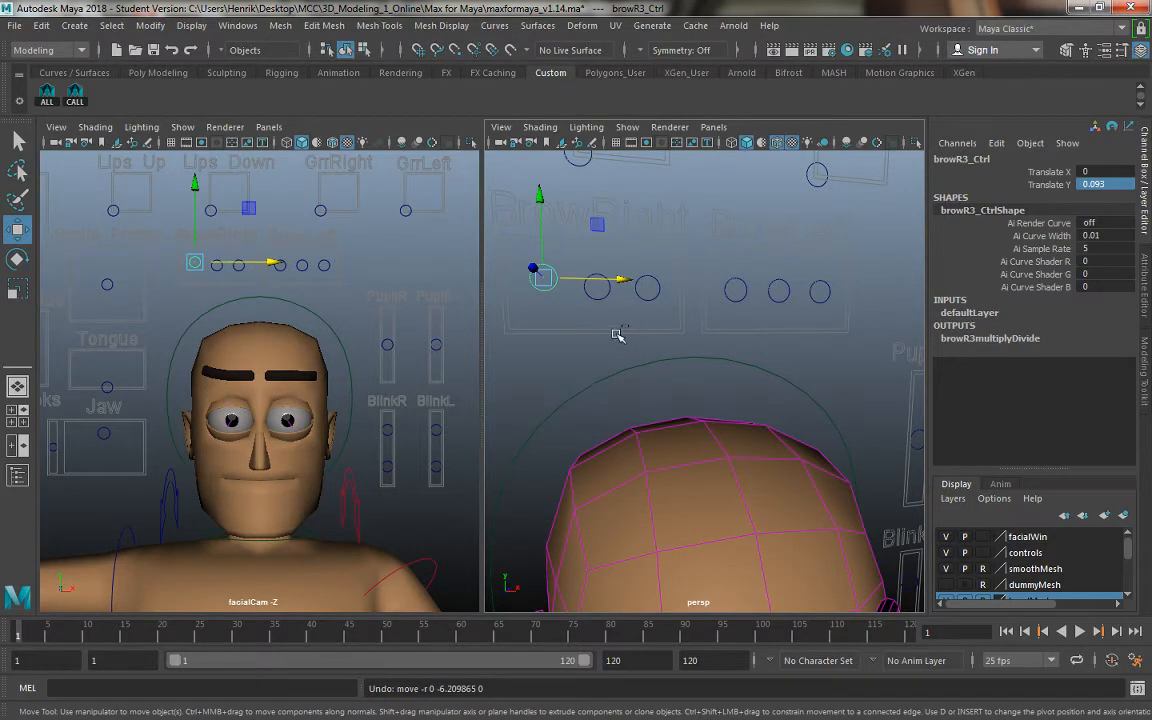
key(ctrl+z)
key(ctrl+z)
key(ctrl+z)
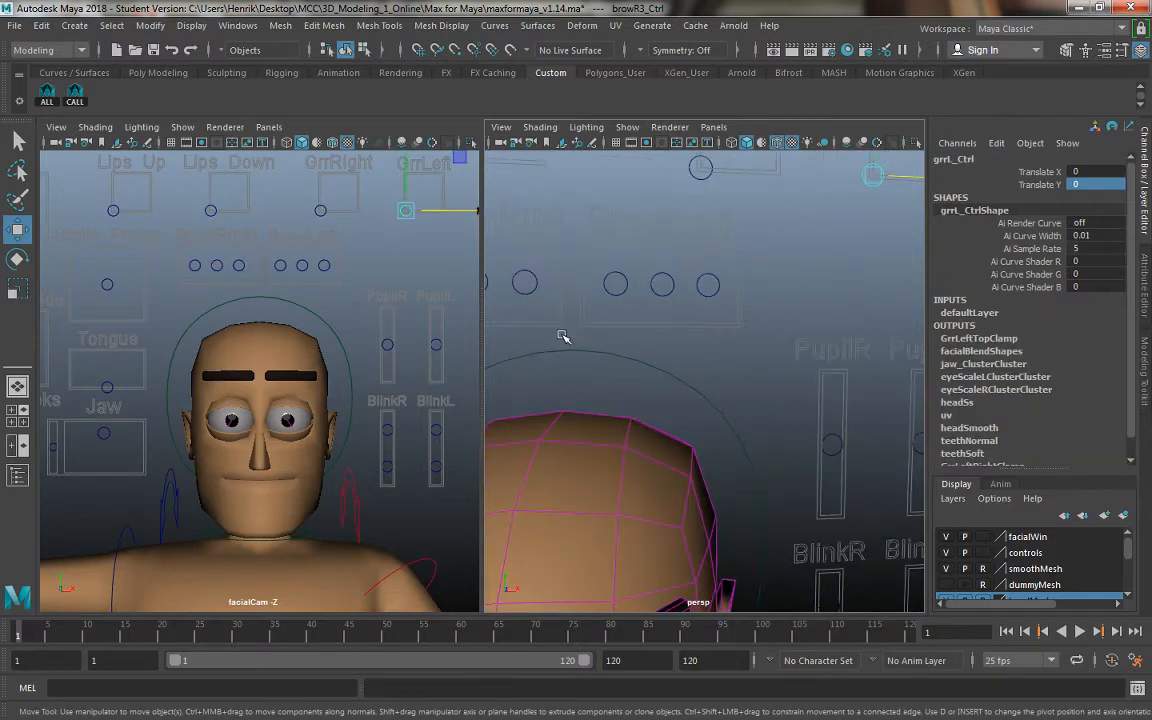
Examine the facial controls and the full posed character from several angles in the perspective view
alt+middle_drag(614, 326, 573, 318)
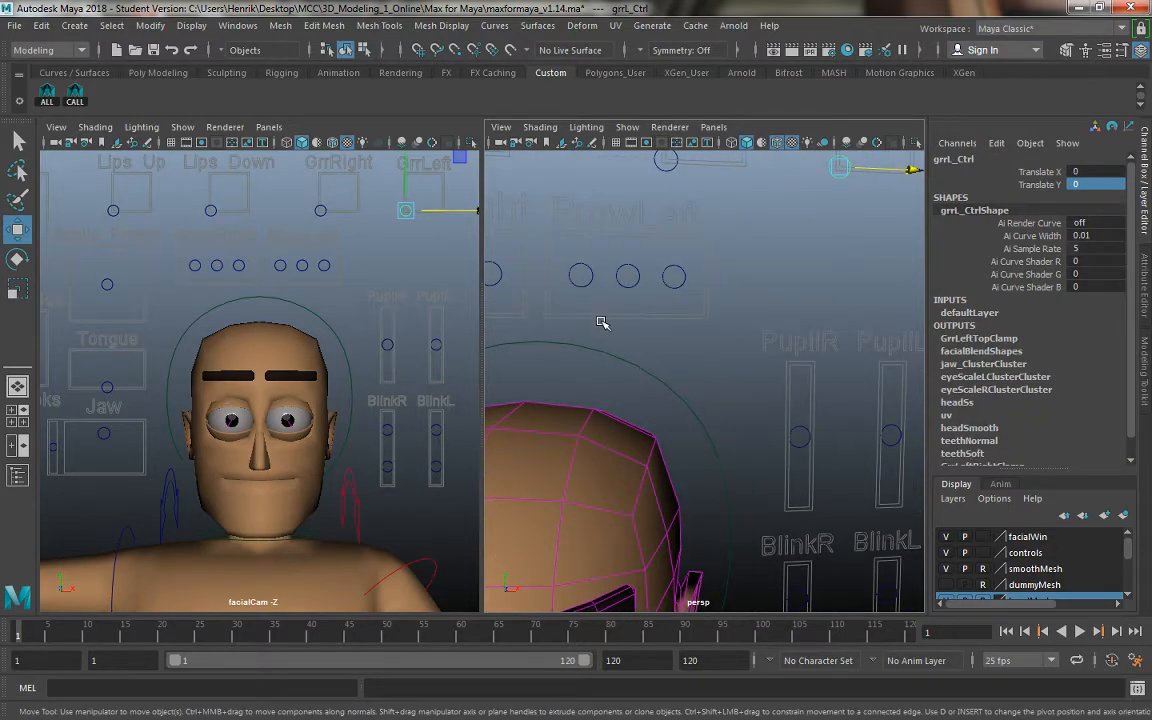
key(f)
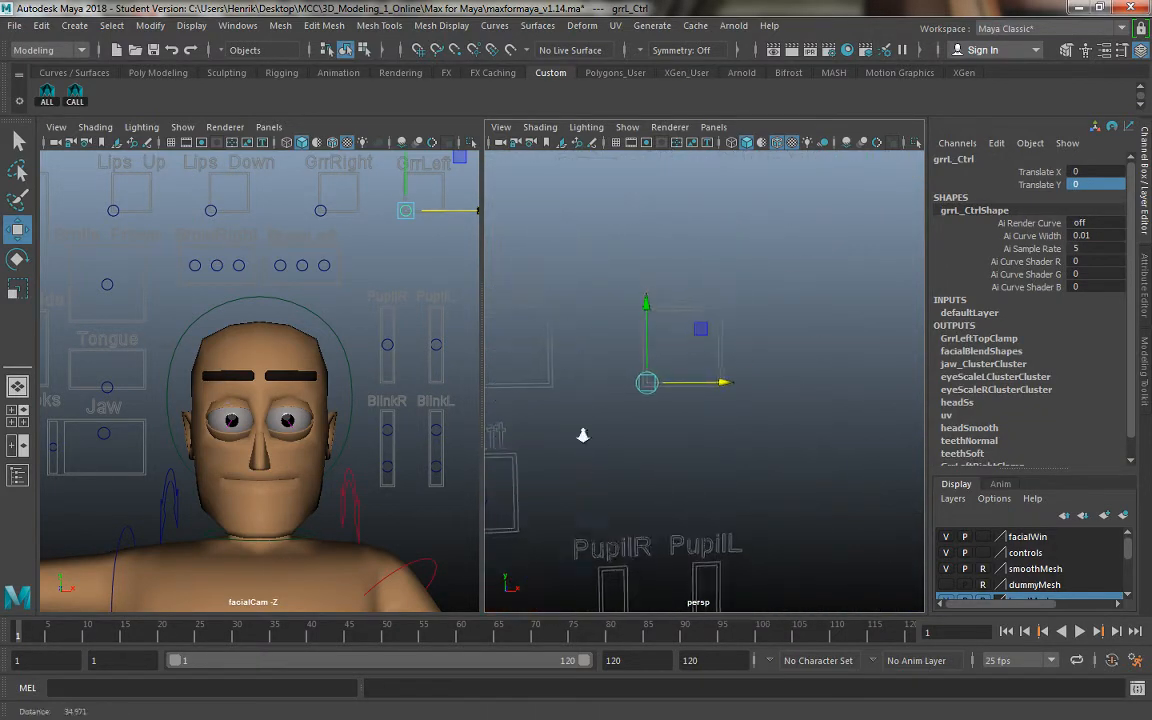
scroll(583, 435, down, 5)
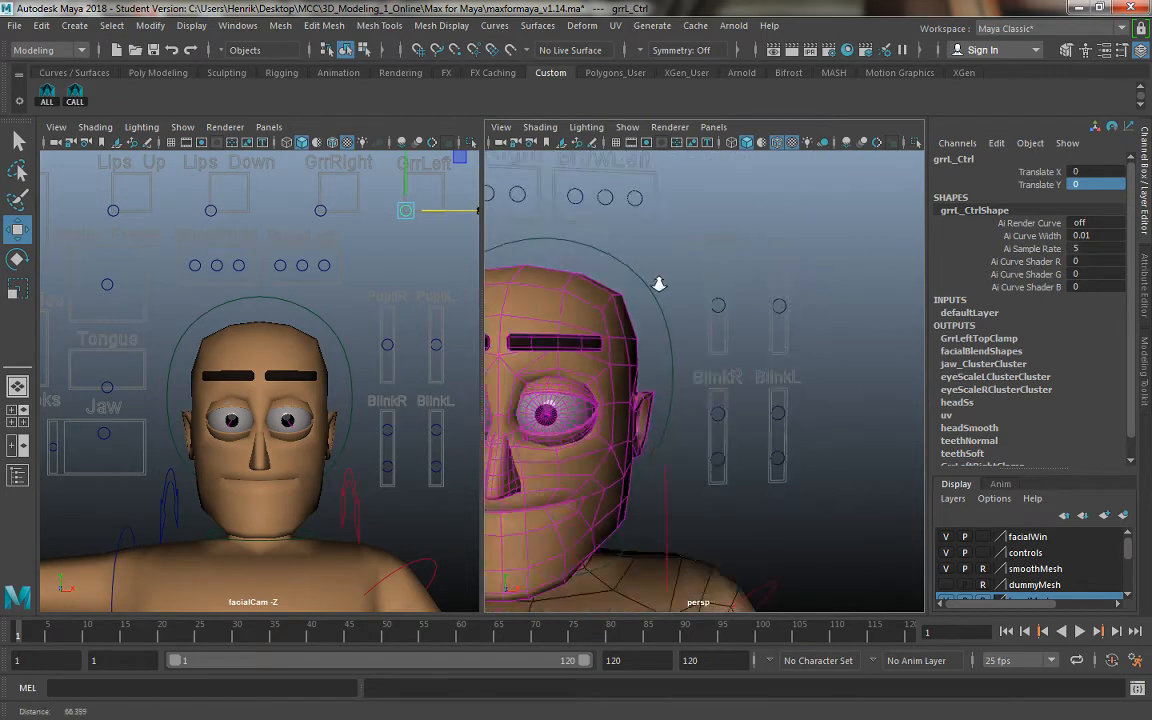
scroll(658, 284, down, 6)
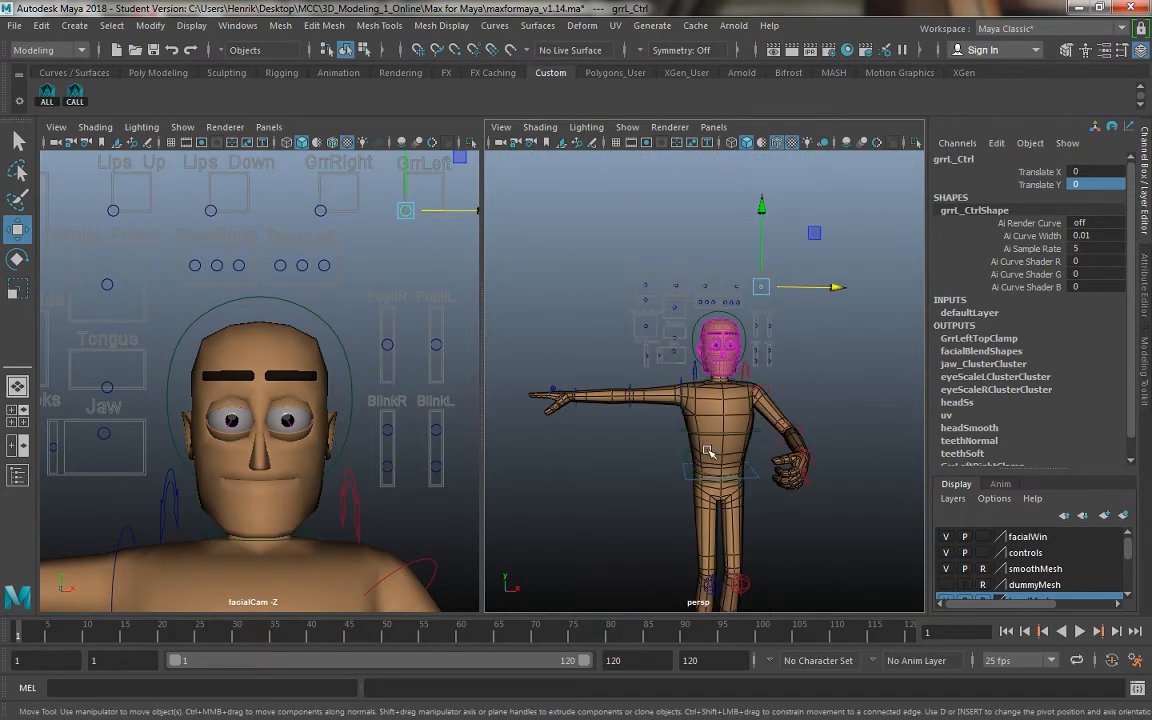
alt+drag(708, 452, 713, 373)
scroll(585, 420, up, 5)
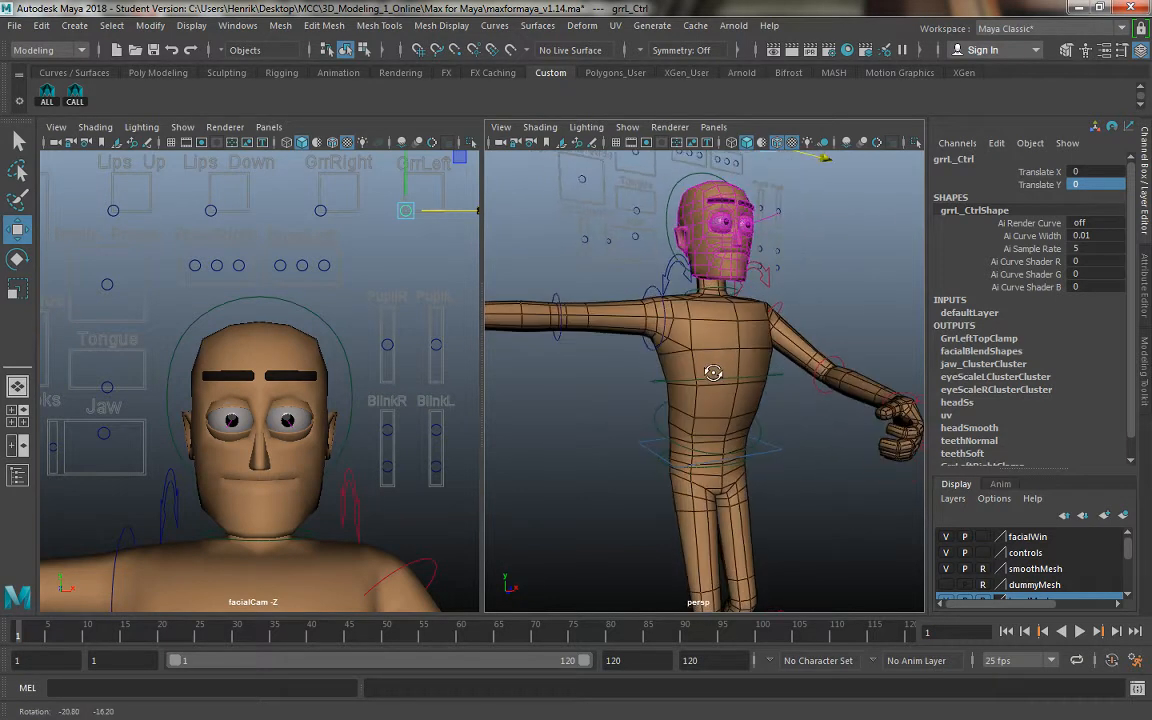
scroll(700, 360, down, 3)
alt+drag(681, 334, 580, 330)
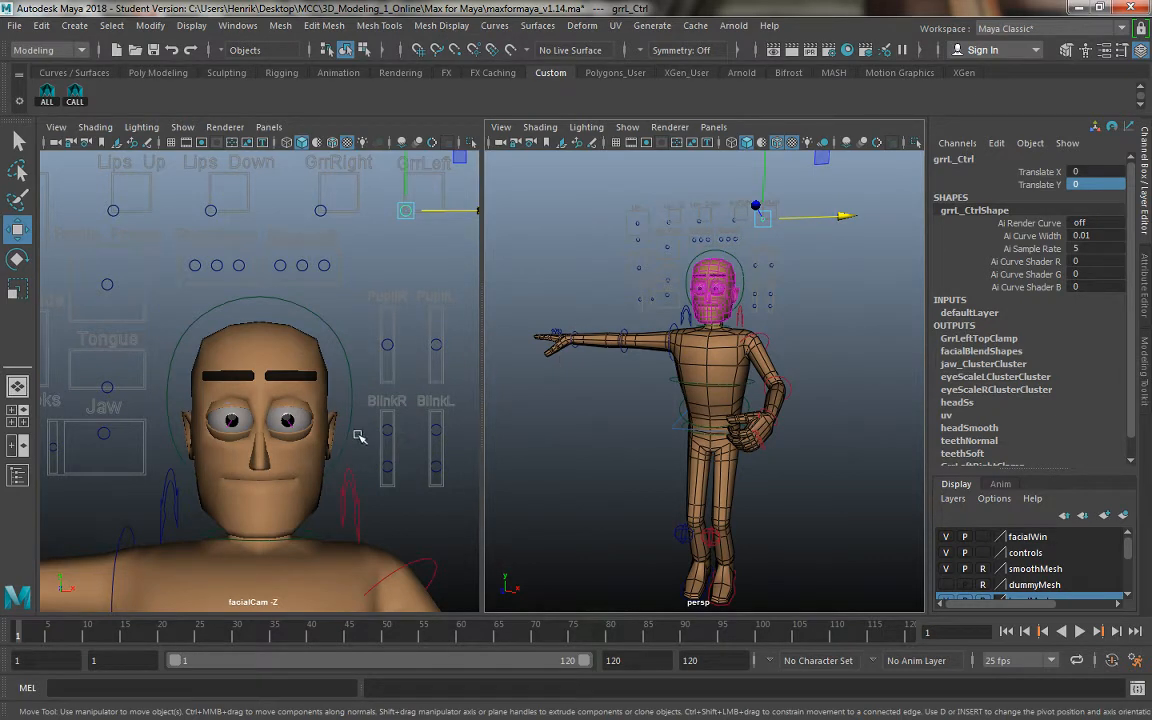
alt+drag(748, 463, 645, 340)
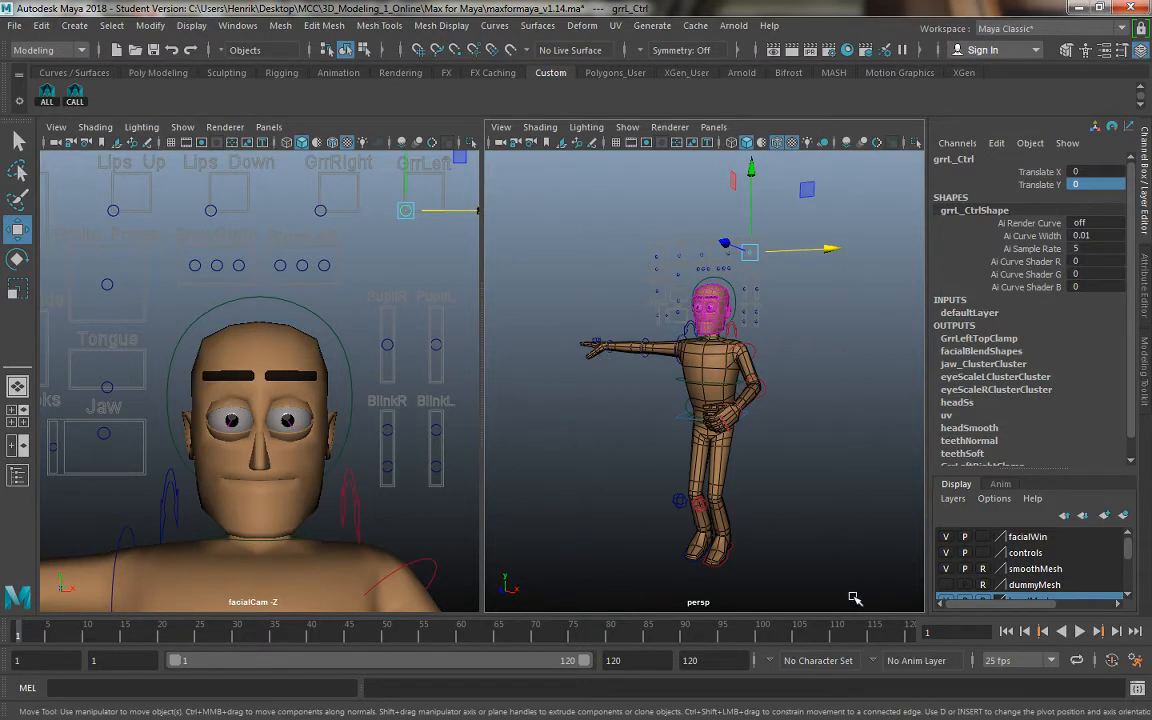
Select the whole character with all its rig controls and create a set from the selection
drag(848, 597, 585, 262)
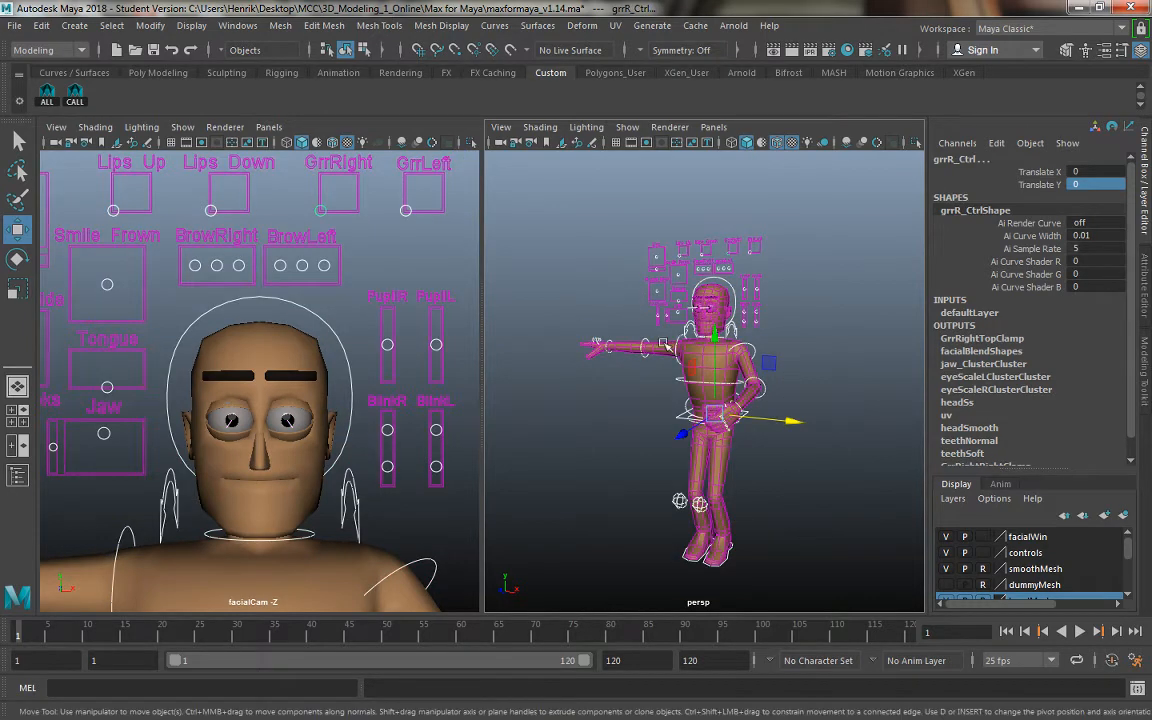
click(74, 25)
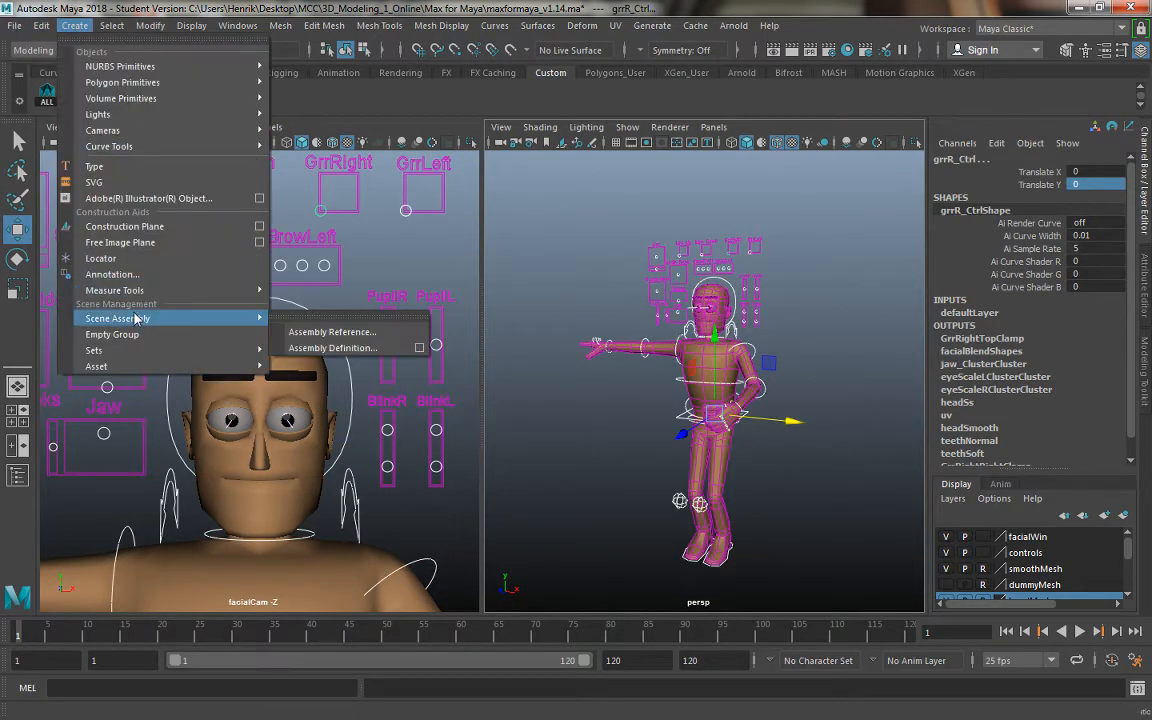
mouse_move(141, 350)
click(300, 363)
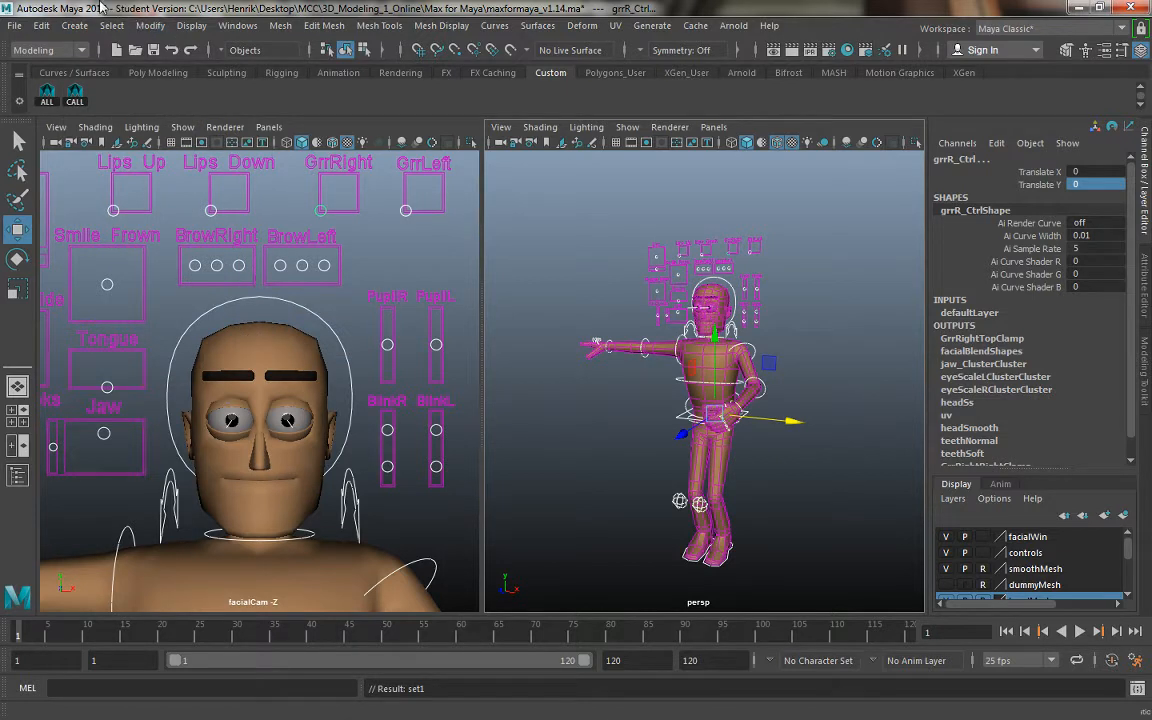
Create a quick select set named Mall from the selected rig and add it to the Custom shelf
click(74, 25)
mouse_move(137, 350)
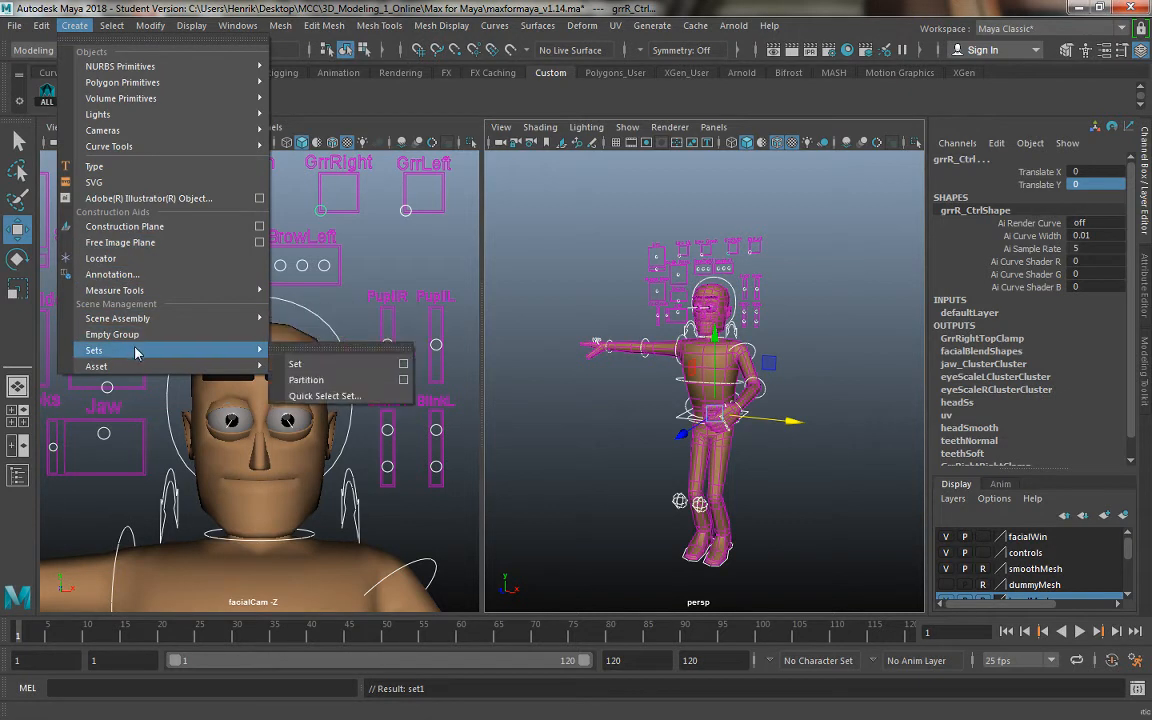
click(322, 396)
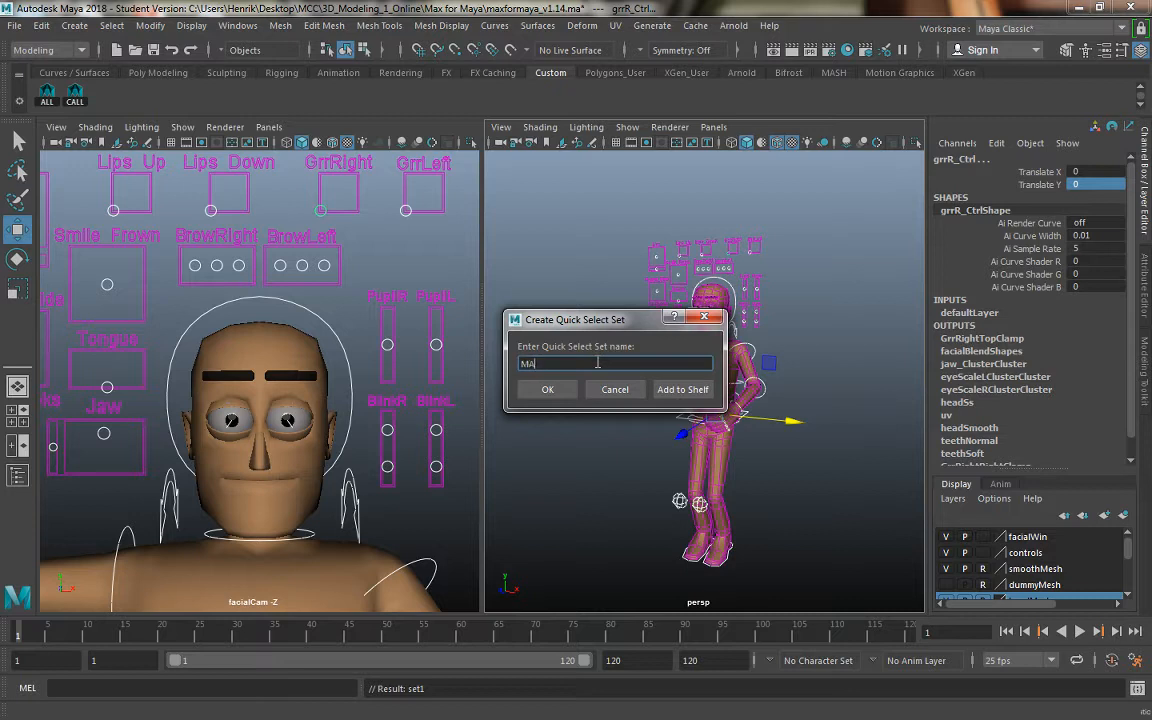
text(Mall)
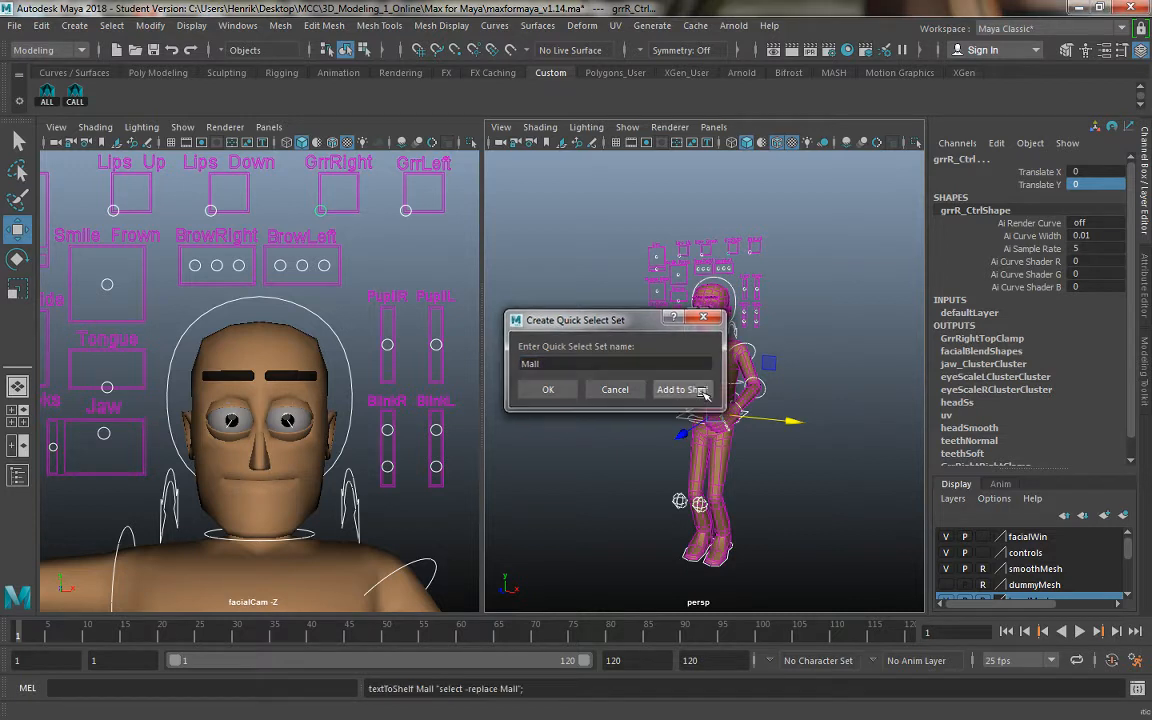
click(683, 389)
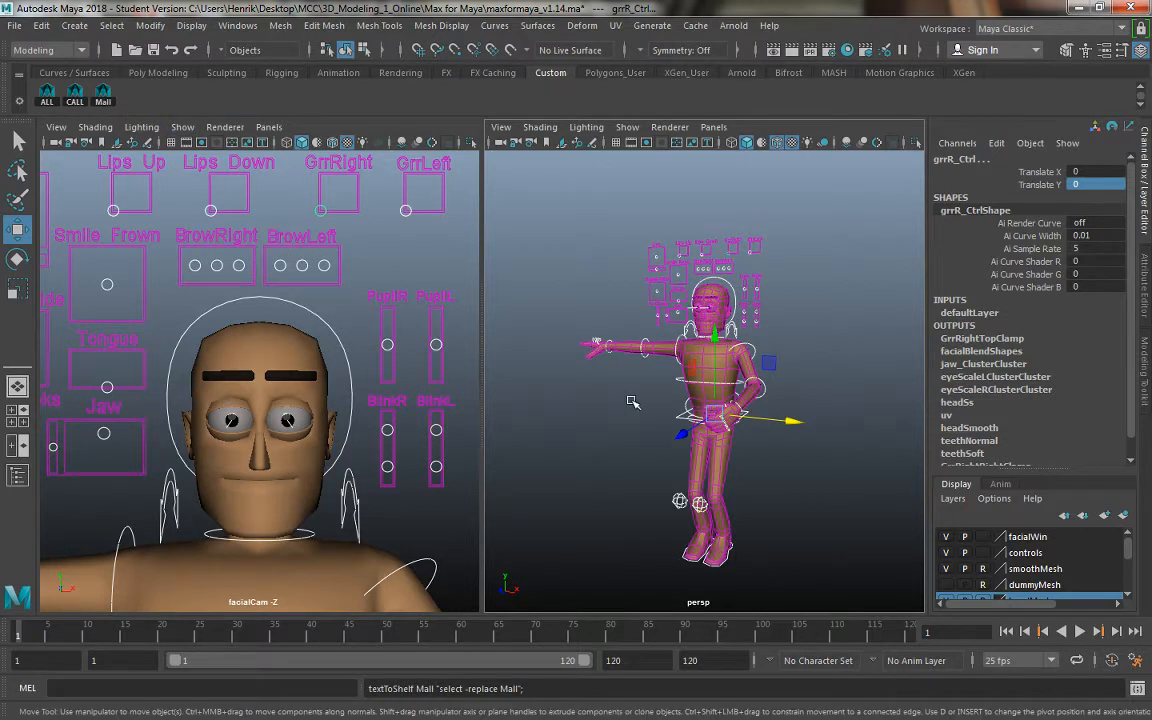
Set a keyframe at frame 1 on all selected rig controls and frame the character's upper body
key(s)
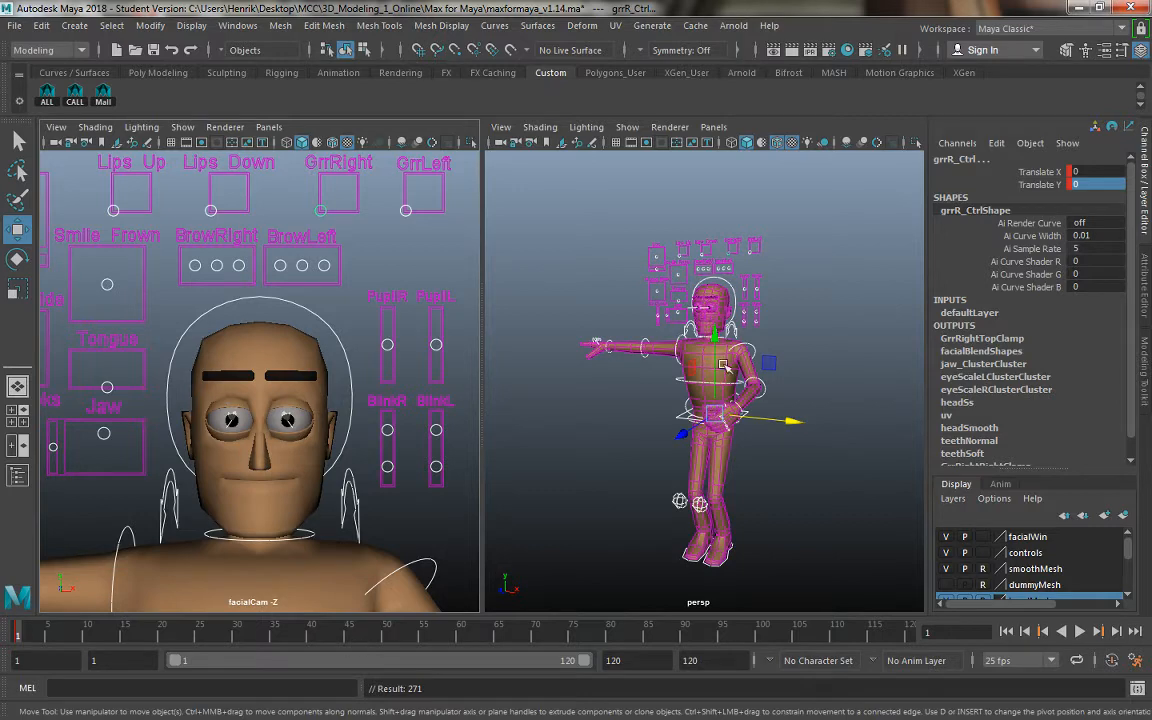
alt+middle_drag(723, 365, 569, 362)
alt+right_drag(569, 362, 579, 440)
alt+middle_drag(579, 440, 771, 450)
alt+right_drag(771, 450, 682, 365)
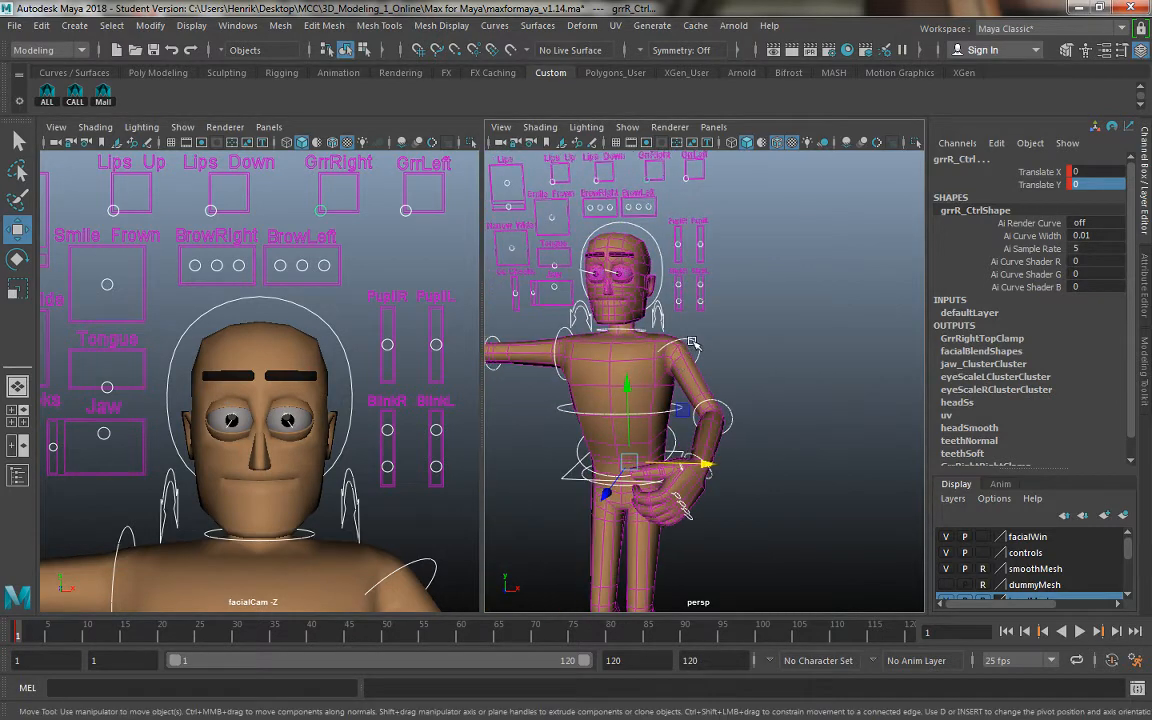
Reset the left shoulder FK control by setting its Rotate X, Y and Z to 0
click(699, 347)
double_click(1105, 209)
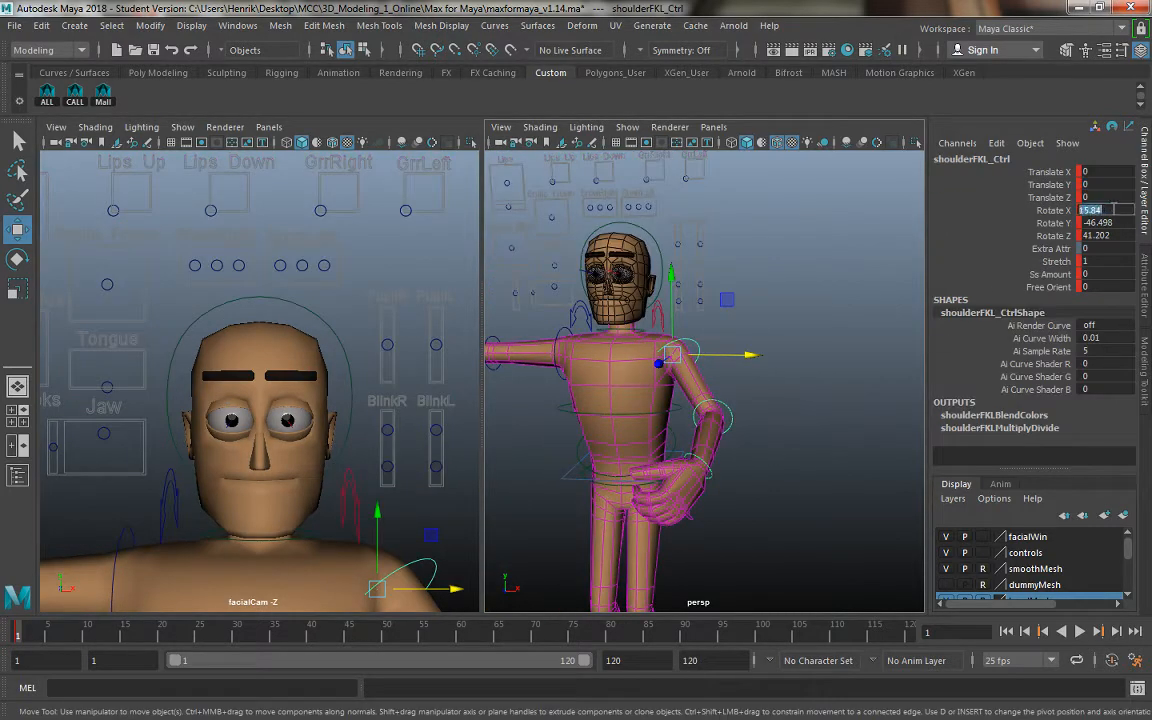
text(0)
key(Tab)
text(0)
key(Tab)
text(0)
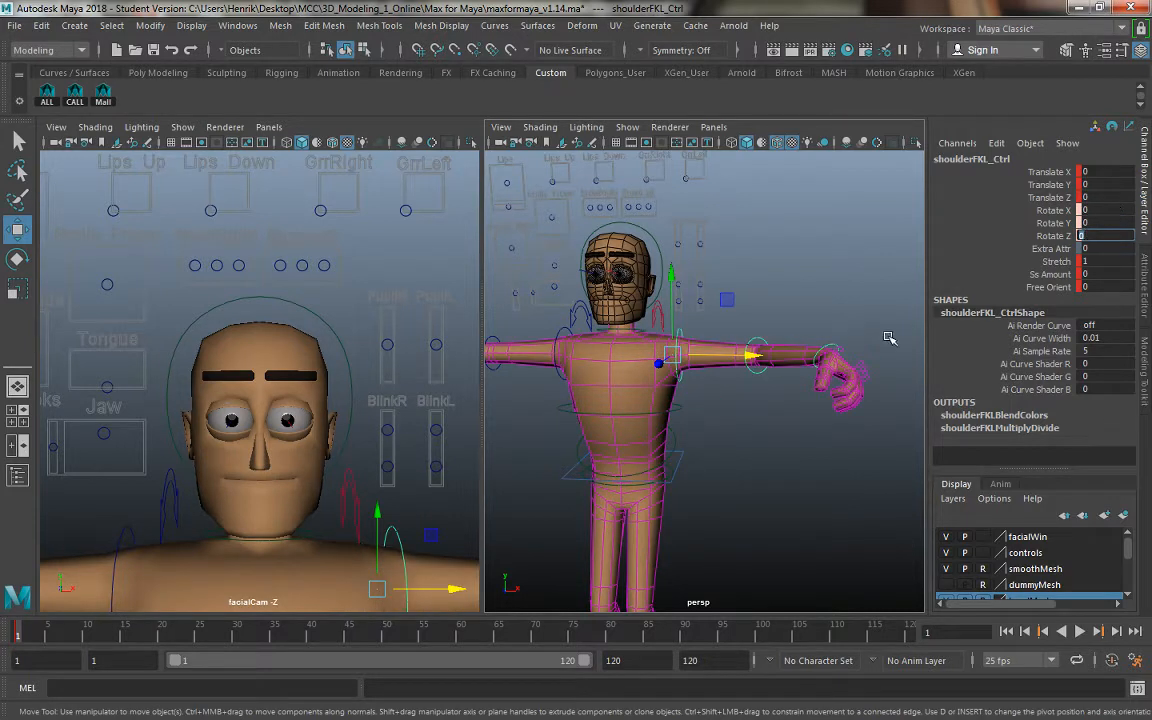
key(Return)
Set the left elbow FK control's Rotate X and Y to 0 and key the control at frame 1
click(758, 338)
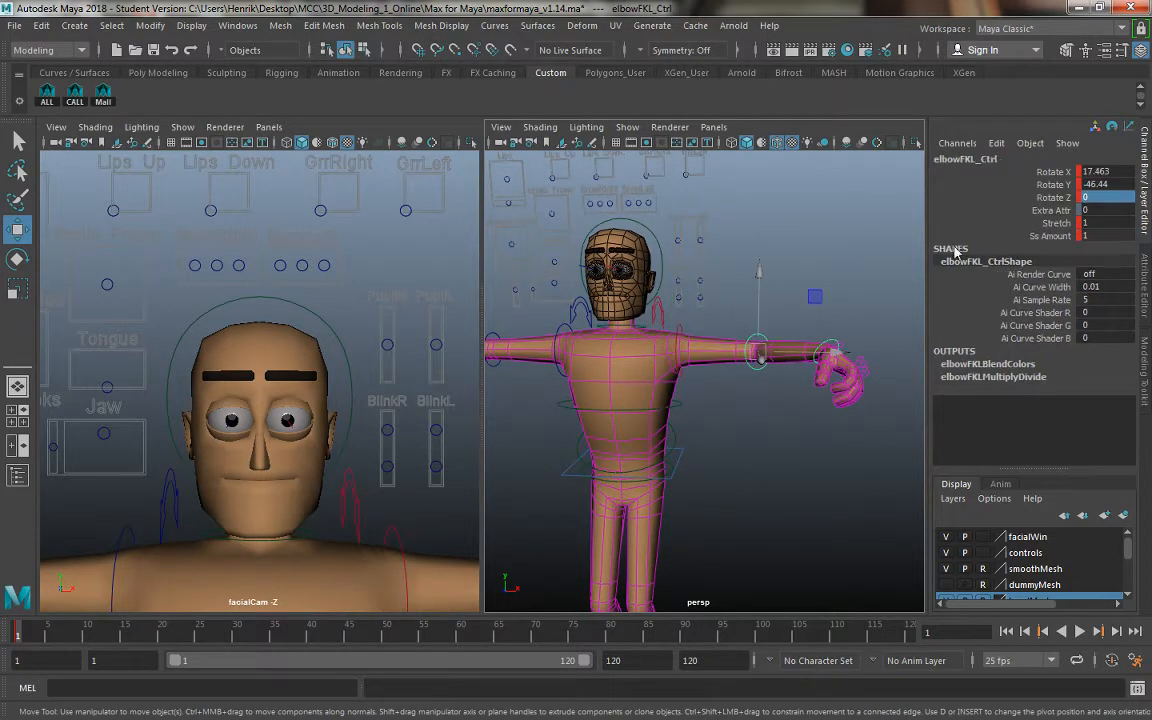
double_click(1095, 172)
text(0)
key(Tab)
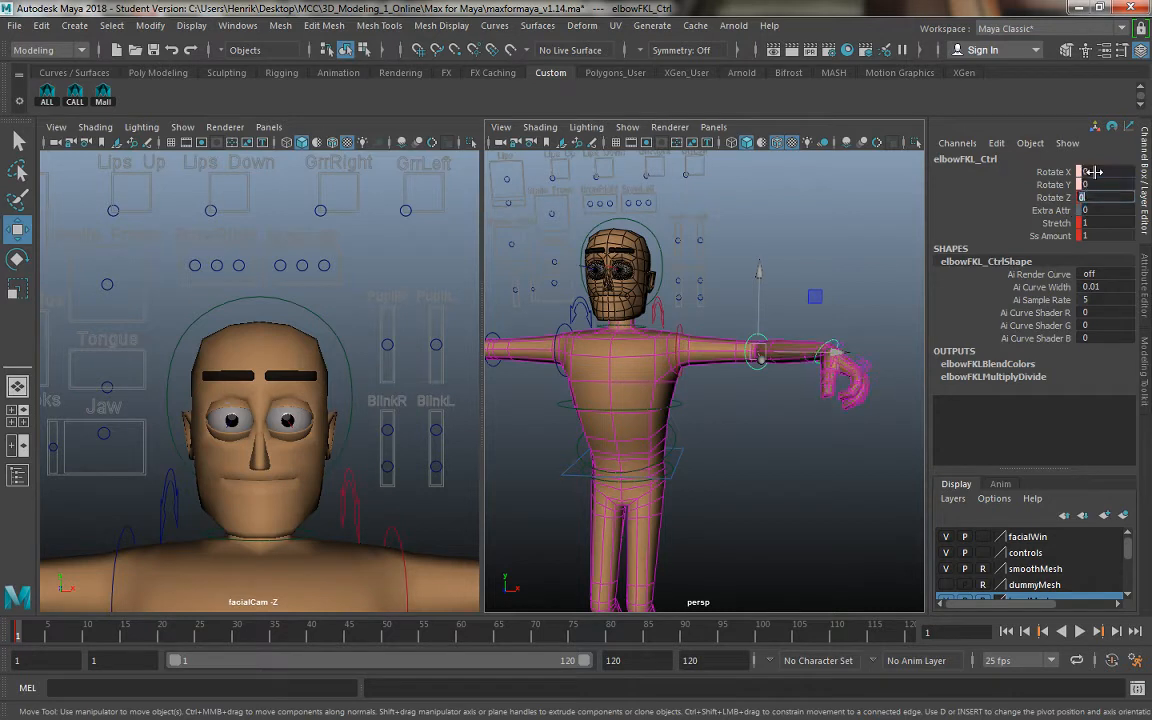
text(0)
key(Tab)
alt+middle_drag(788, 298, 781, 273)
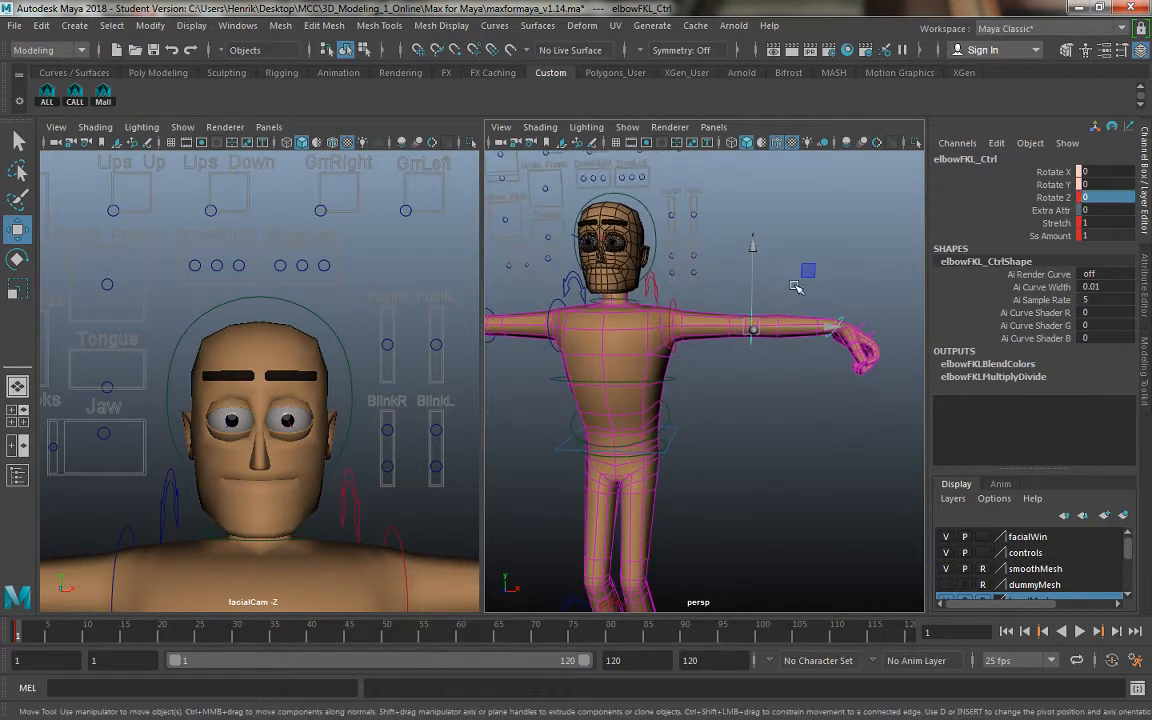
key(s)
Straighten the left wrist by setting its FK control's Rotate X, Y and Z to 0
click(840, 318)
double_click(1095, 172)
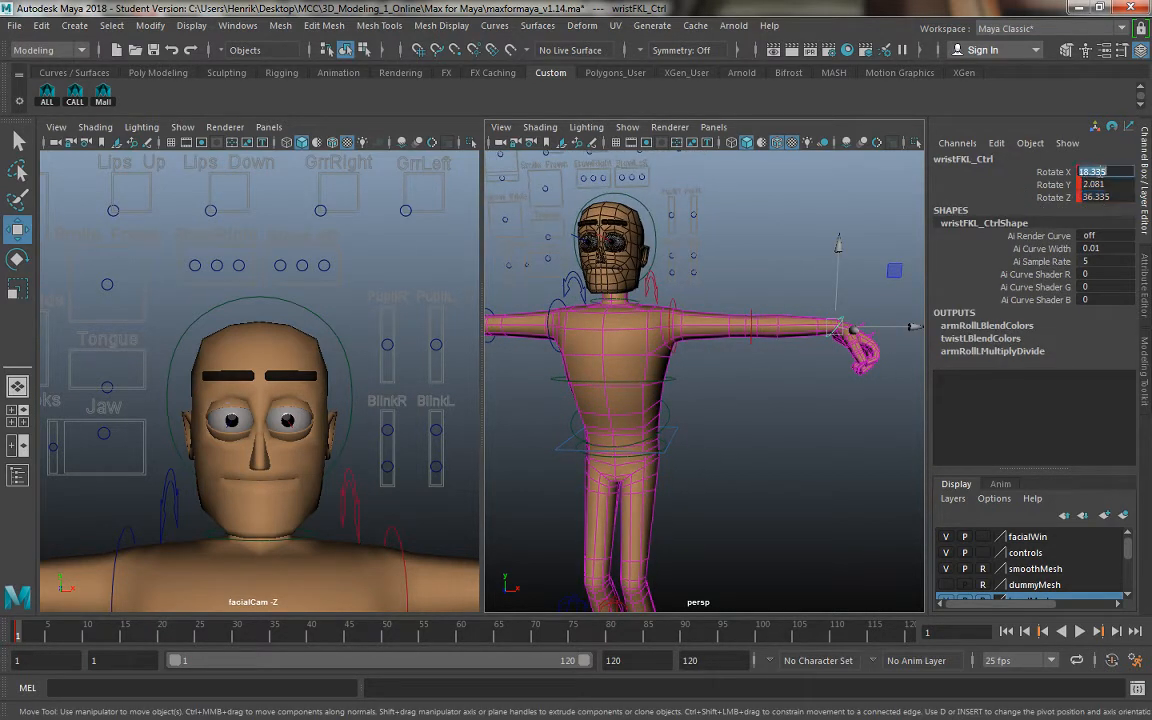
text(0)
key(Tab)
text(0)
key(Tab)
text(0)
key(Tab)
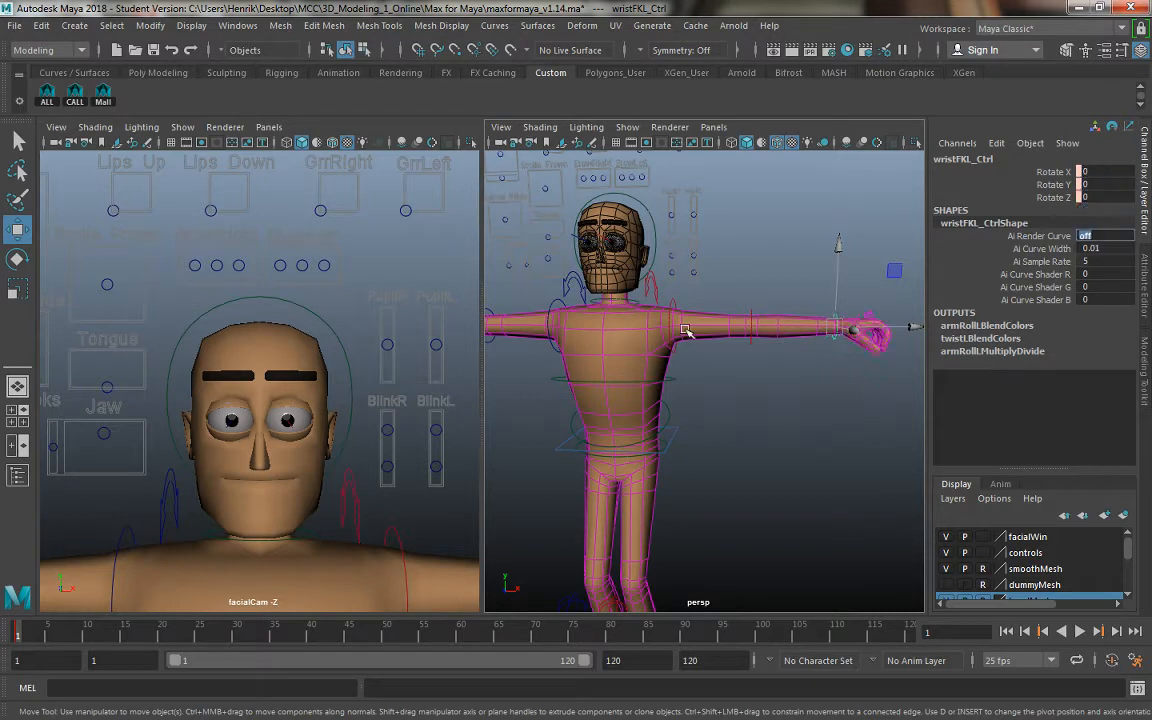
Select the left hand's finger controls and go through their rotation, finger and spread values, leaving each at 0
click(886, 333)
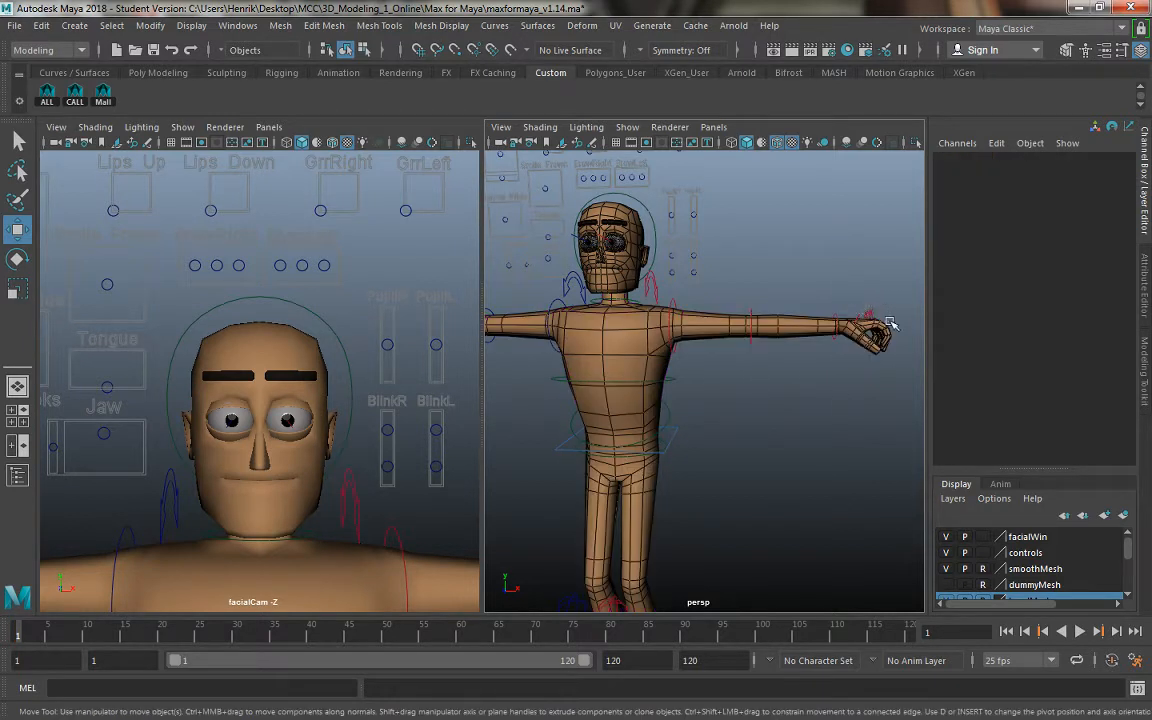
click(869, 315)
double_click(1091, 172)
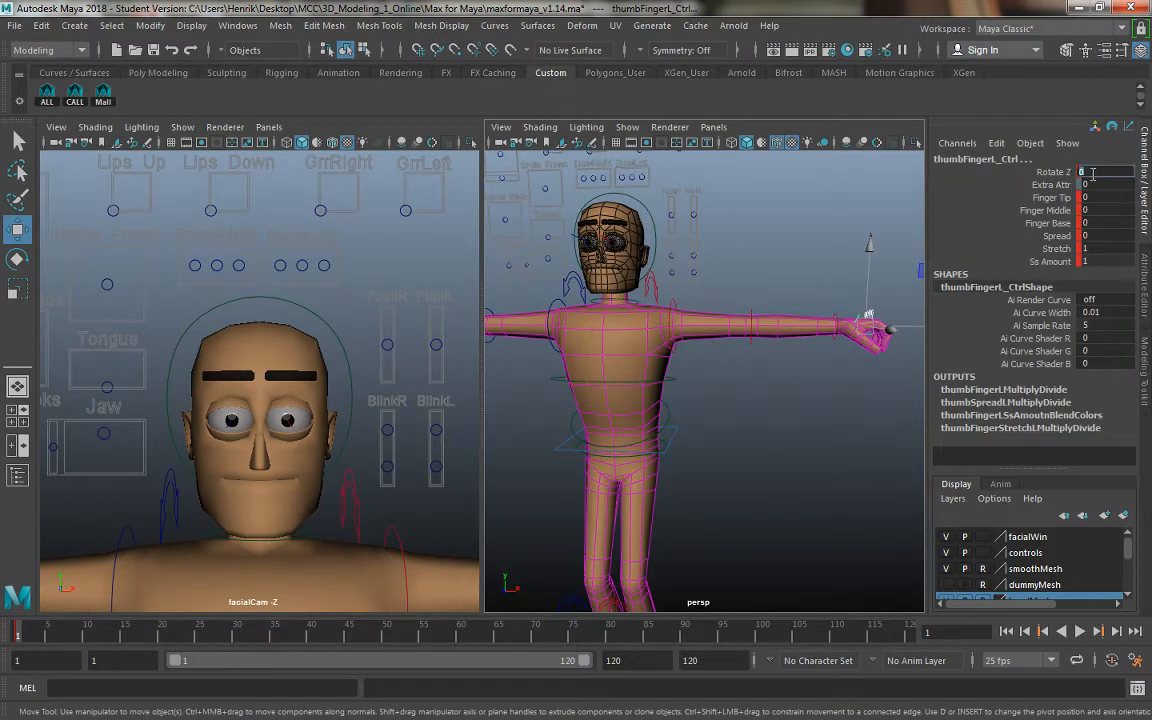
key(Tab)
key(Tab)
key(Tab)
key(Tab)
key(Tab)
key(Tab)
Try setting the left finger controls' Stretch to 0.1 and Ss Amount to 0
text(0)
key(Tab)
text(0)
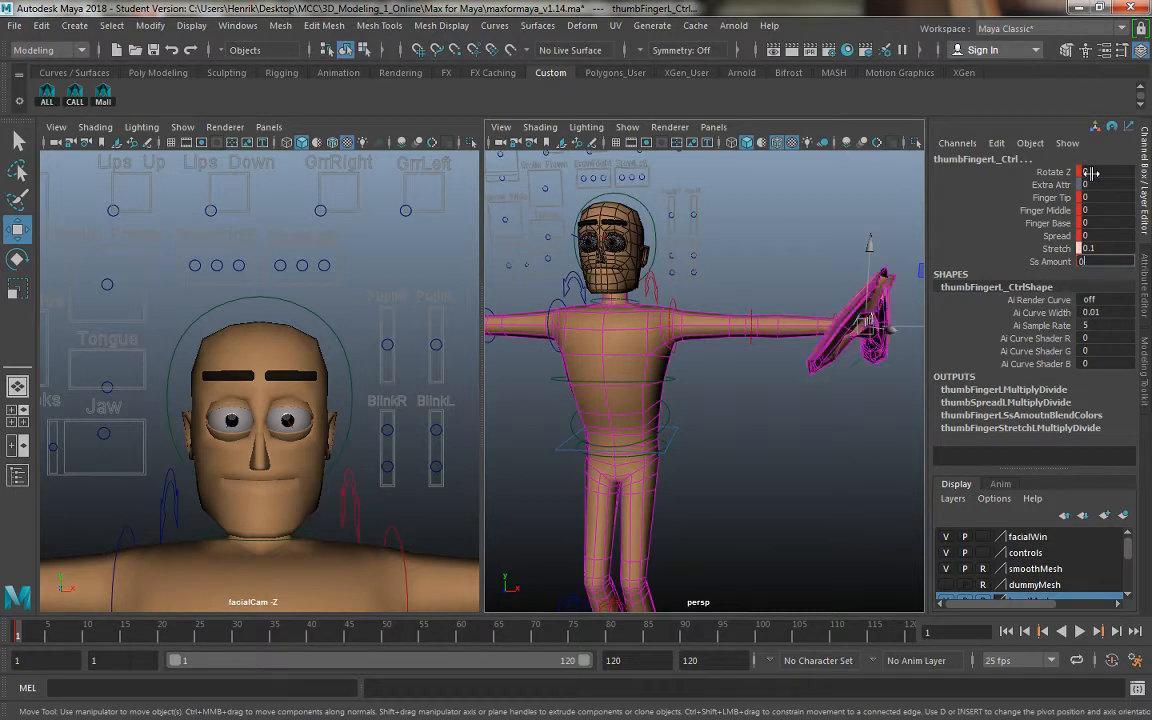
key(Tab)
text(0)
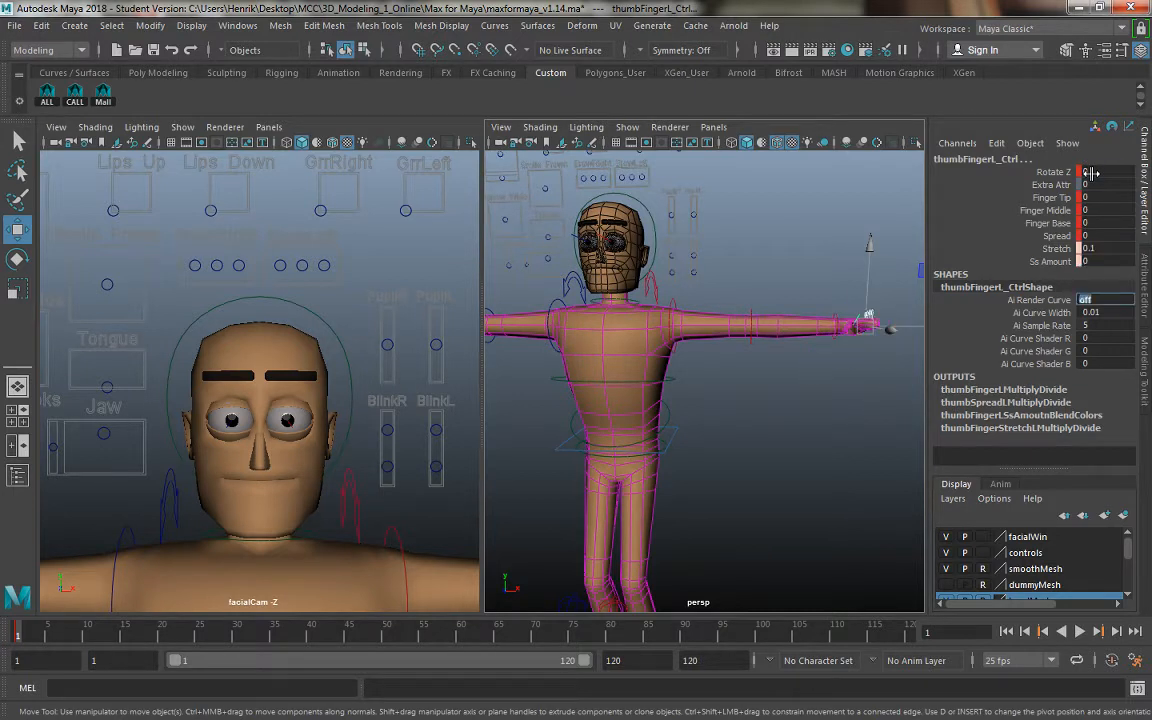
Undo the Stretch and Ss Amount changes on the left finger controls
alt+drag(815, 309, 716, 334)
alt+right_drag(716, 334, 682, 410)
alt+drag(682, 410, 851, 352)
key(ctrl+z)
key(ctrl+z)
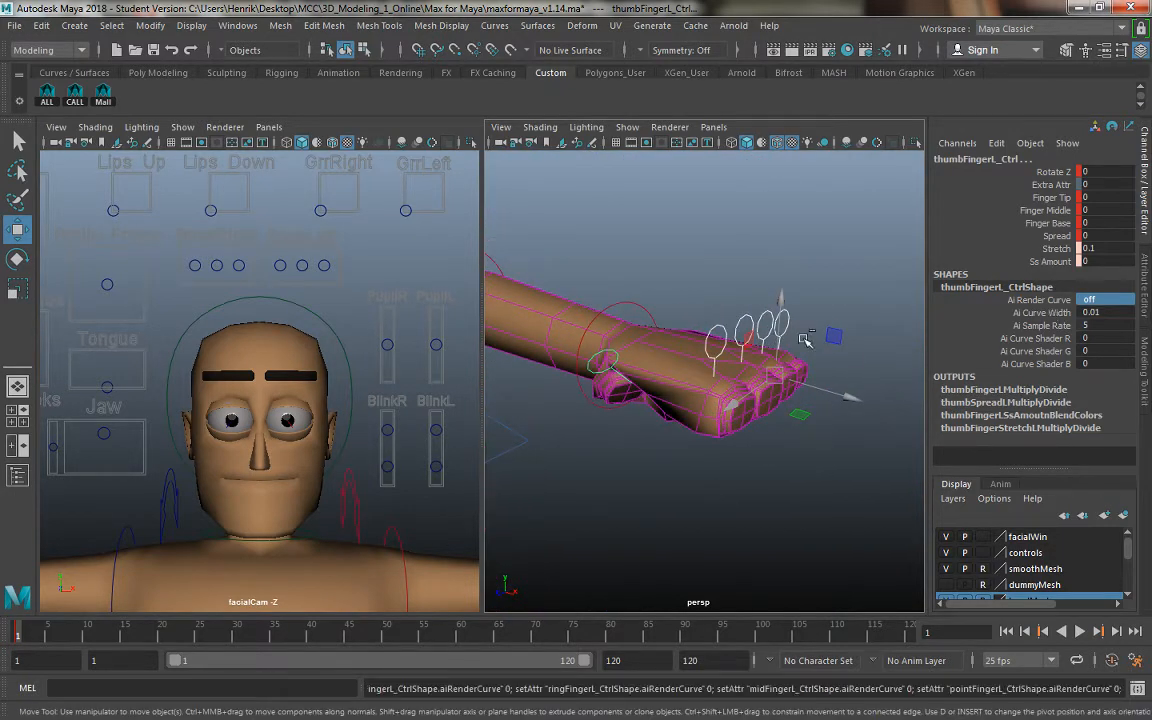
alt+right_drag(742, 329, 694, 267)
key(ctrl+z)
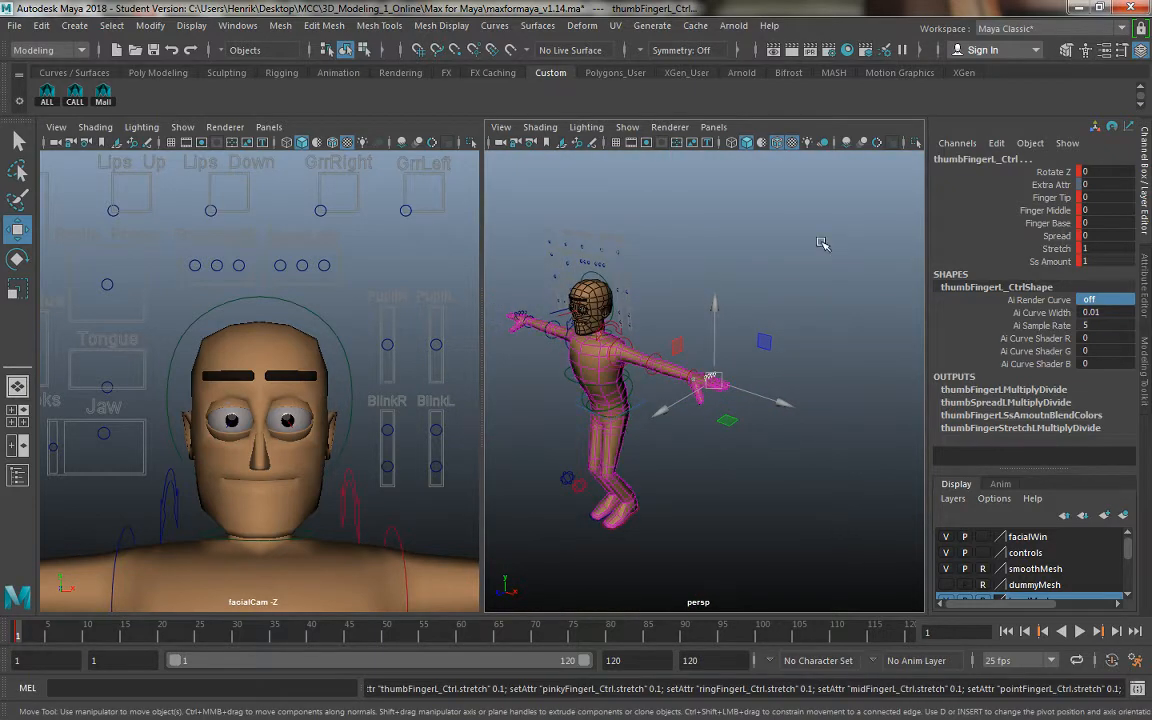
Clear the finger selection, inspect the left hand up close and select only its thumb control
click(702, 275)
alt+drag(702, 275, 730, 301)
alt+right_drag(730, 301, 779, 396)
alt+drag(779, 396, 756, 397)
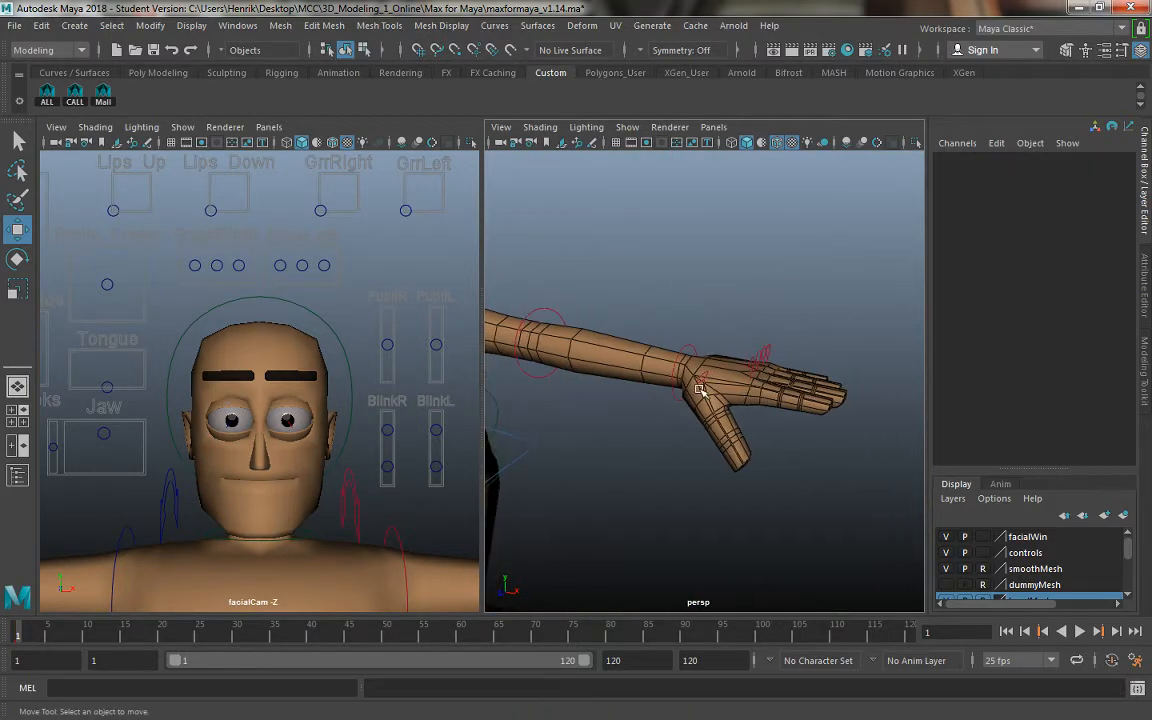
click(700, 389)
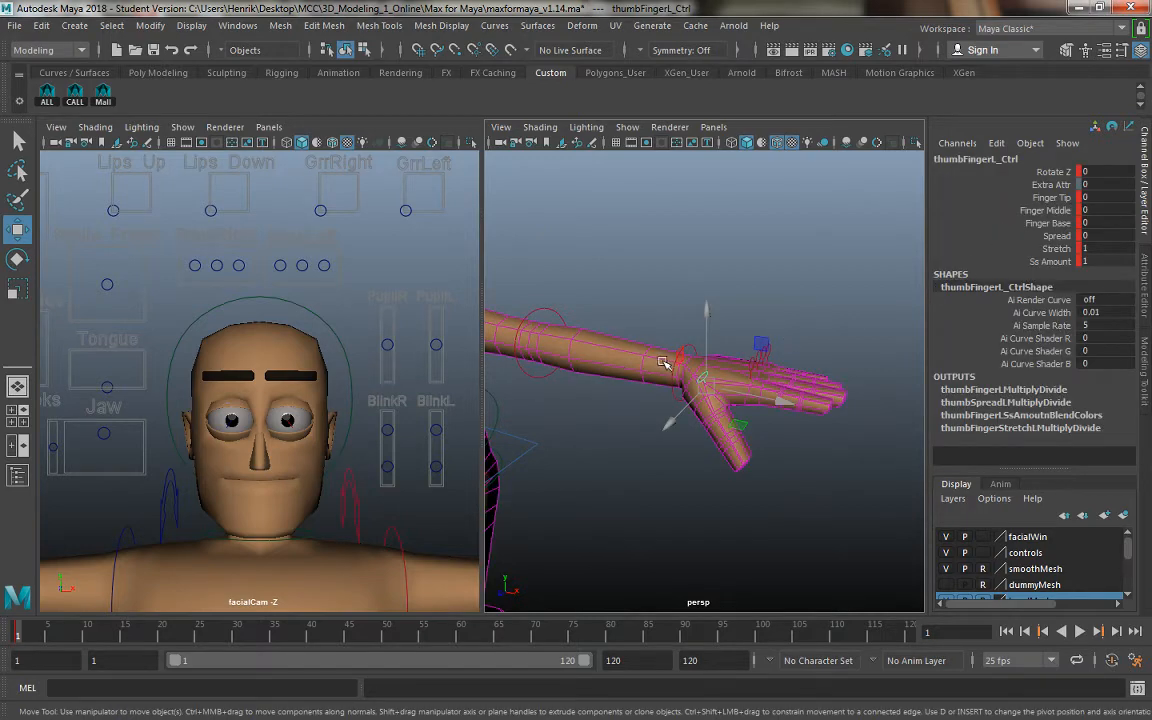
Reset the character's root control by setting Translate X, Y and Z to 0
alt+drag(662, 362, 656, 347)
alt+middle_drag(656, 347, 686, 337)
alt+drag(686, 337, 655, 268)
alt+middle_drag(686, 424, 724, 244)
click(752, 283)
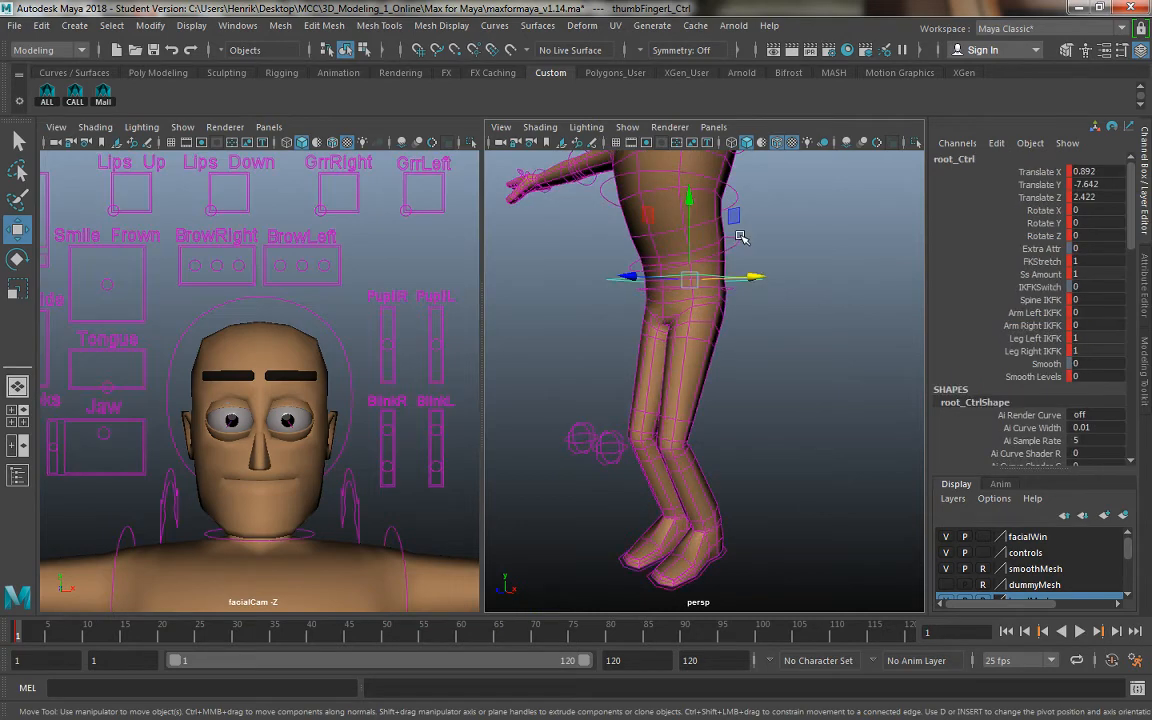
click(1103, 171)
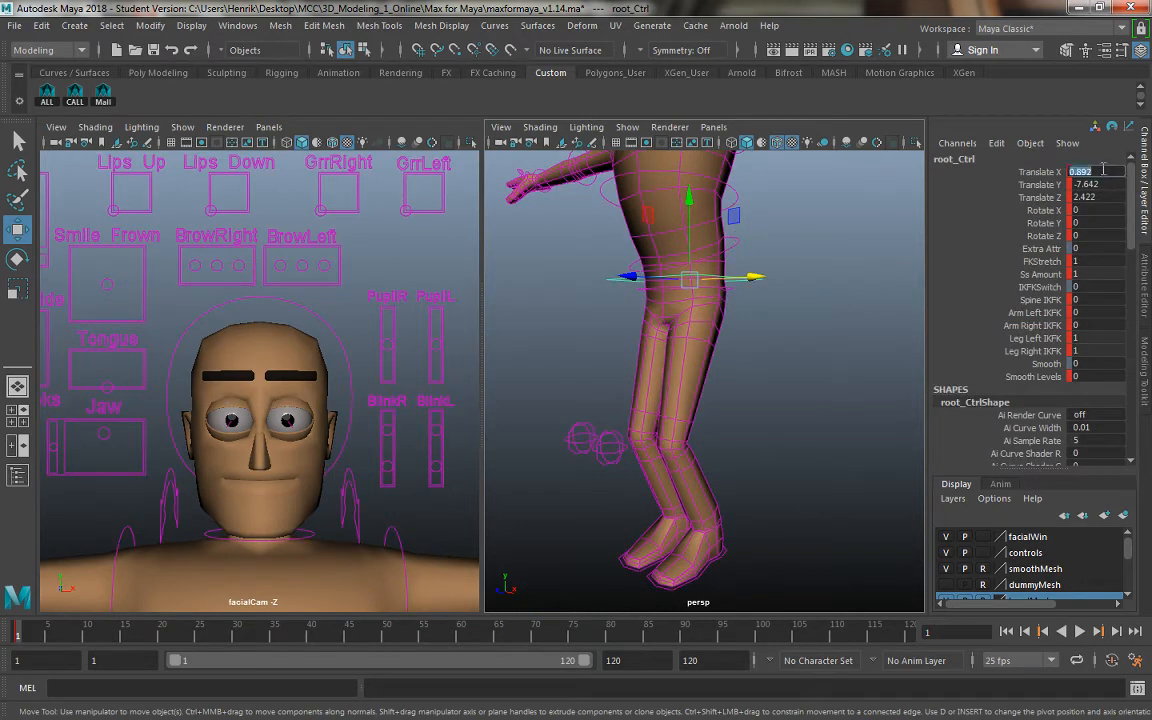
text(0)
key(Tab)
text(0)
key(Tab)
text(0)
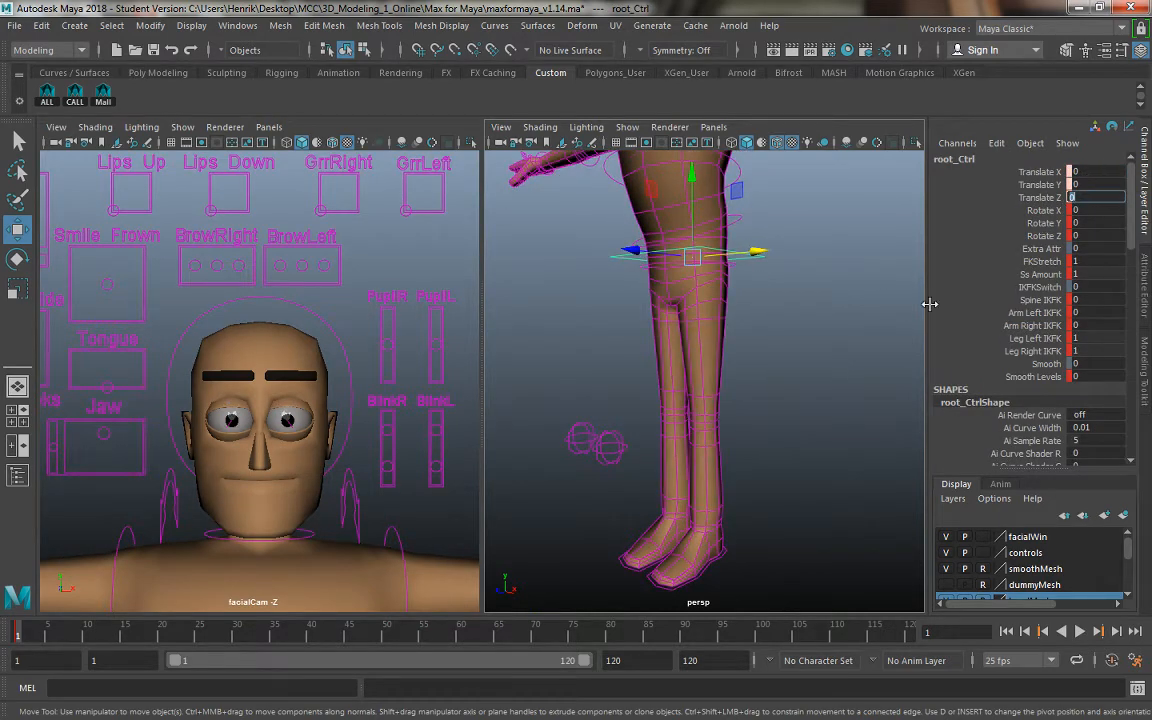
key(Return)
Set Rotate Y of the spine and torso controls to 0 to straighten the upper body
click(737, 291)
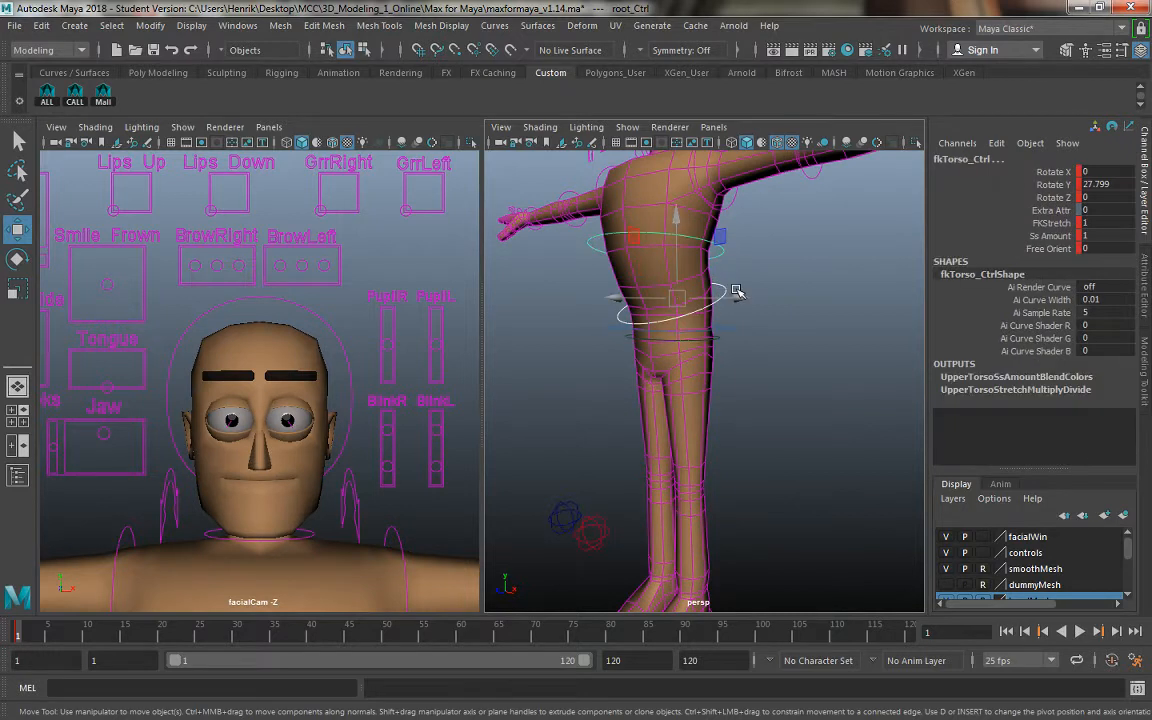
click(1103, 196)
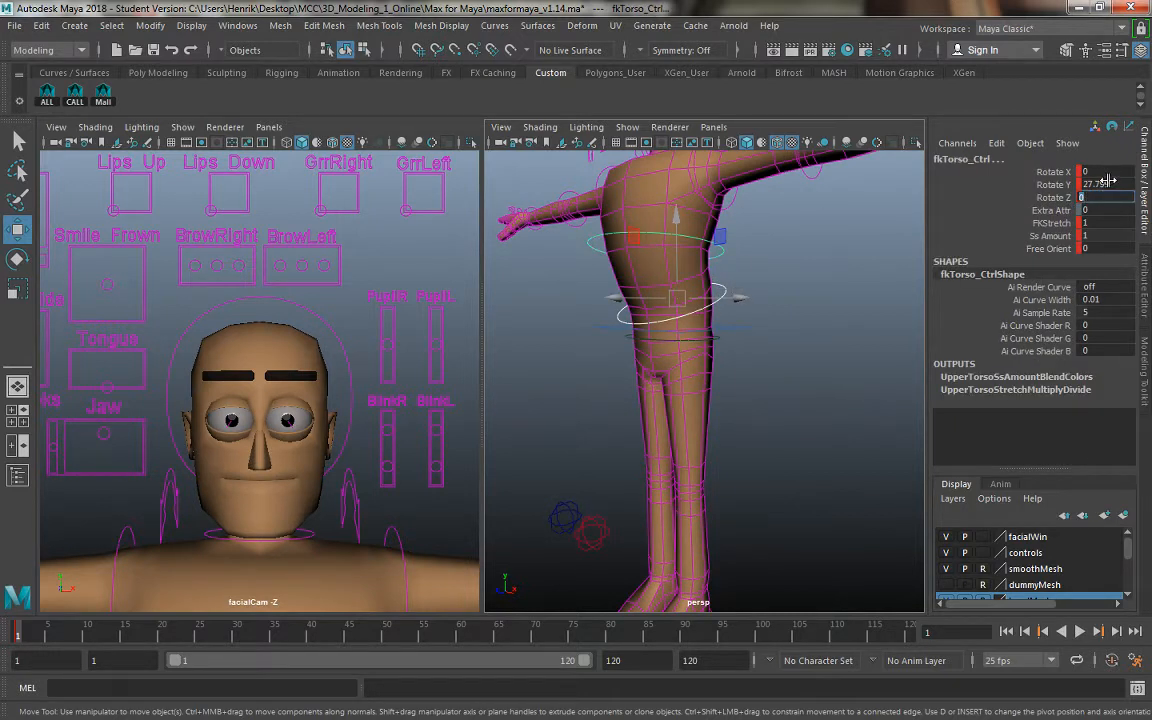
click(1108, 172)
key(Tab)
key(Tab)
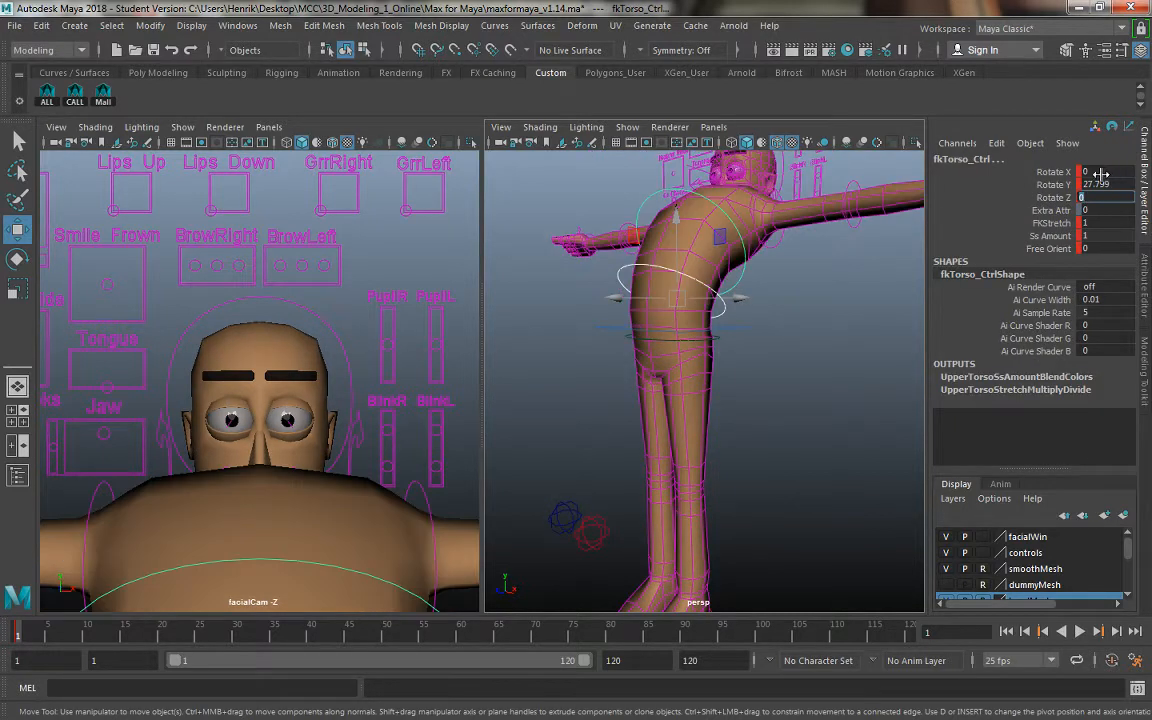
click(1111, 185)
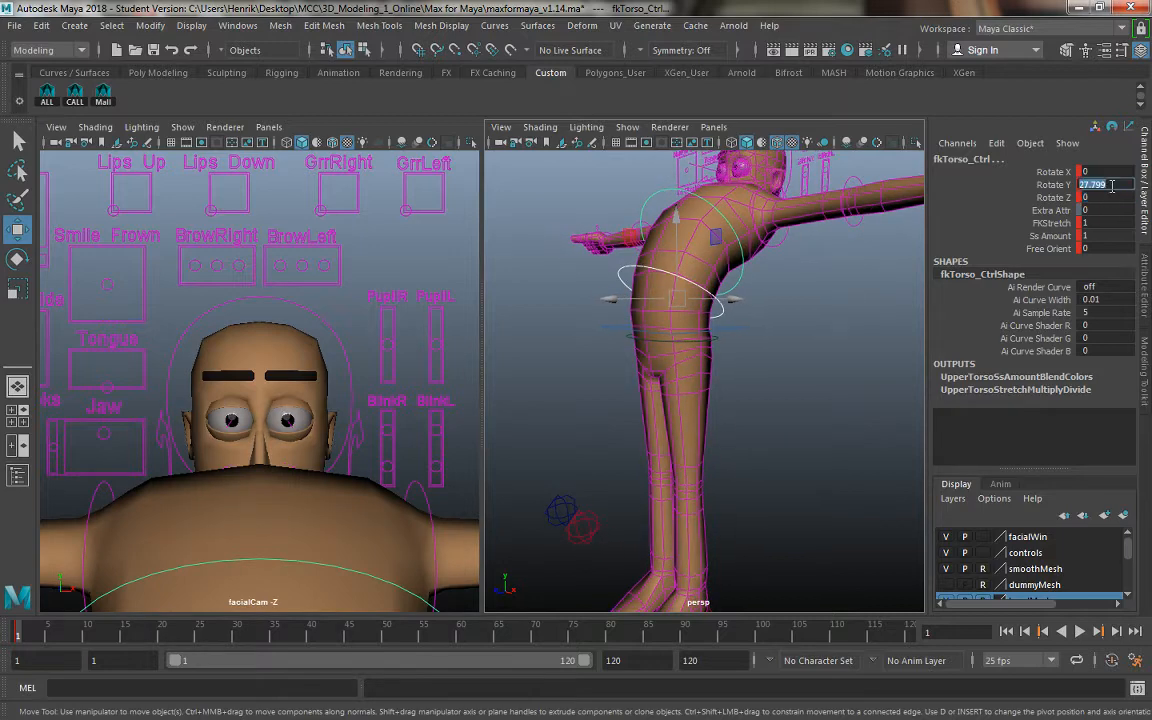
text(0)
key(Return)
scroll(653, 233, down, 5)
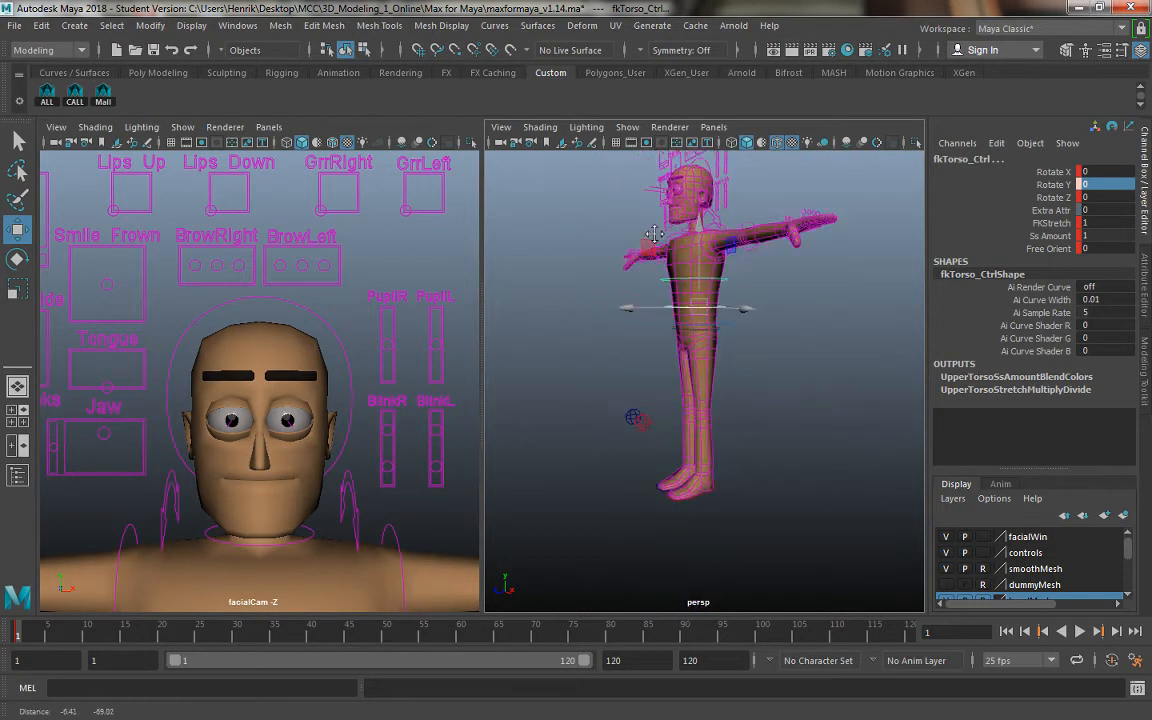
Key all the rig controls on frame 1, clear the selection and move the current time to frame 24
click(47, 94)
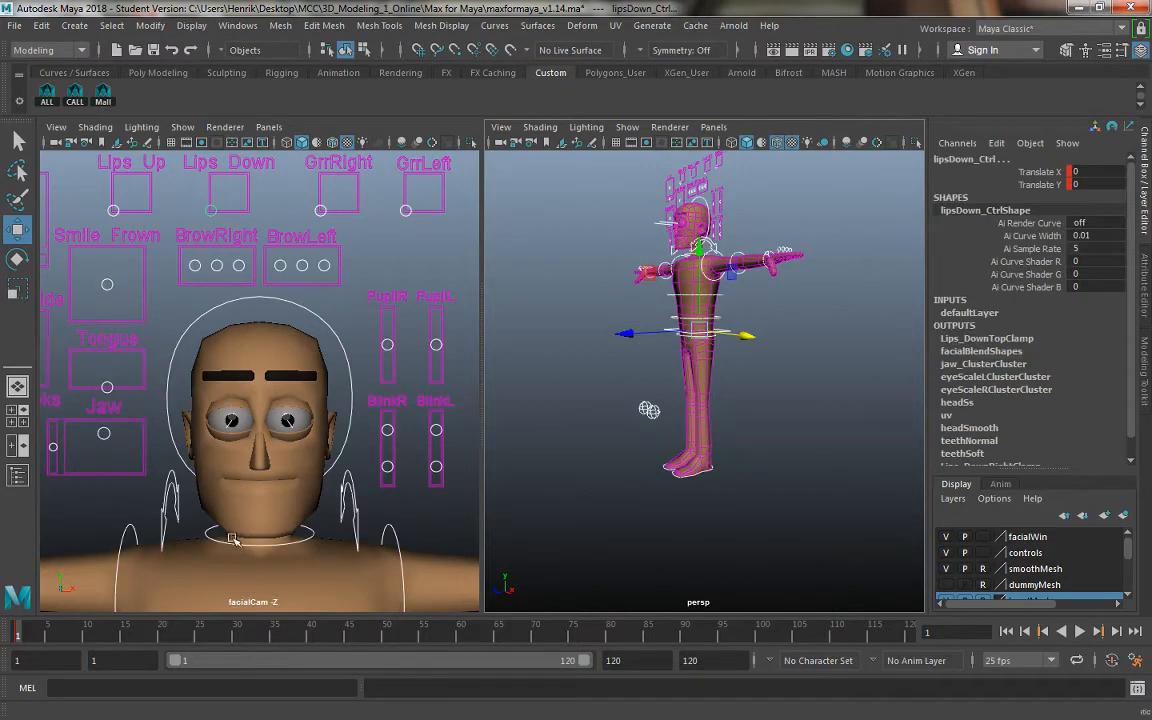
click(598, 449)
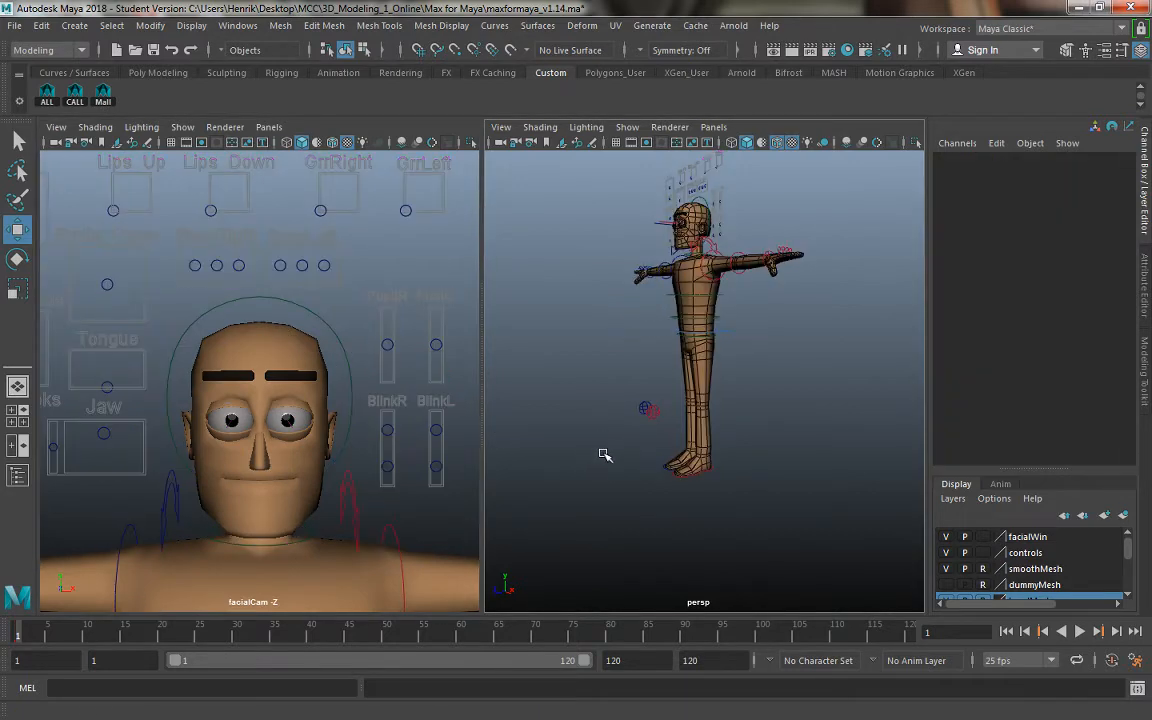
drag(155, 638, 193, 638)
Move the left foot IK control outward to a Translate X of about 13.326
scroll(663, 406, up, 8)
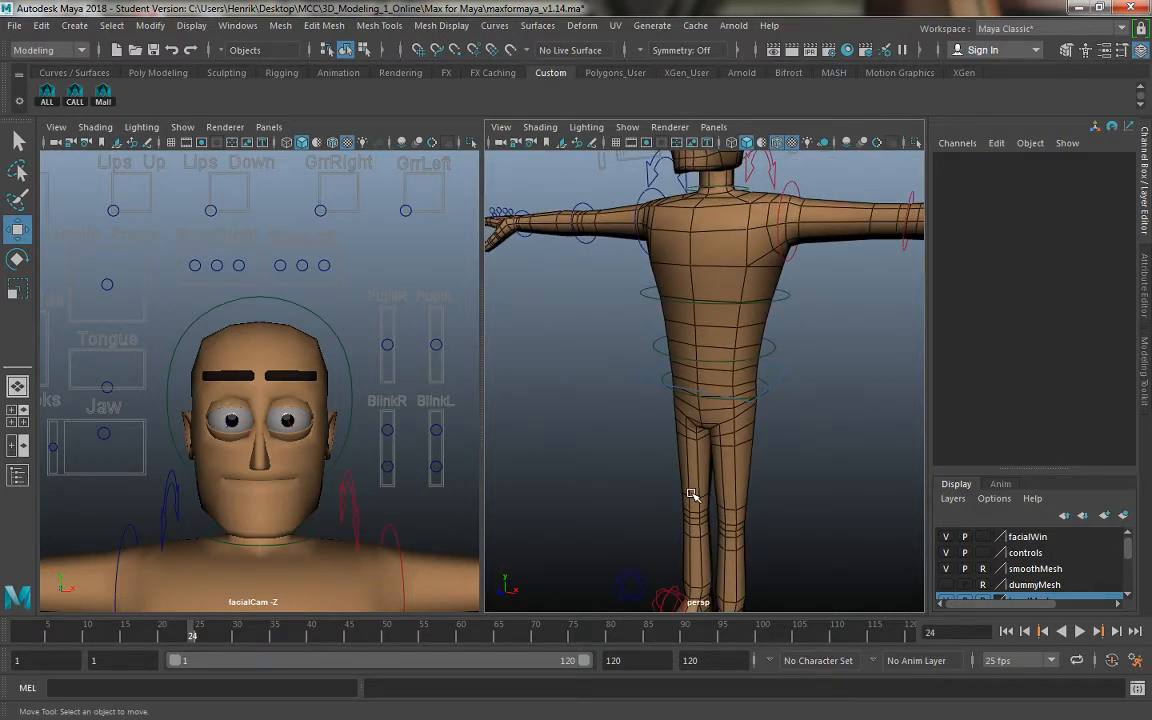
scroll(540, 380, down, 8)
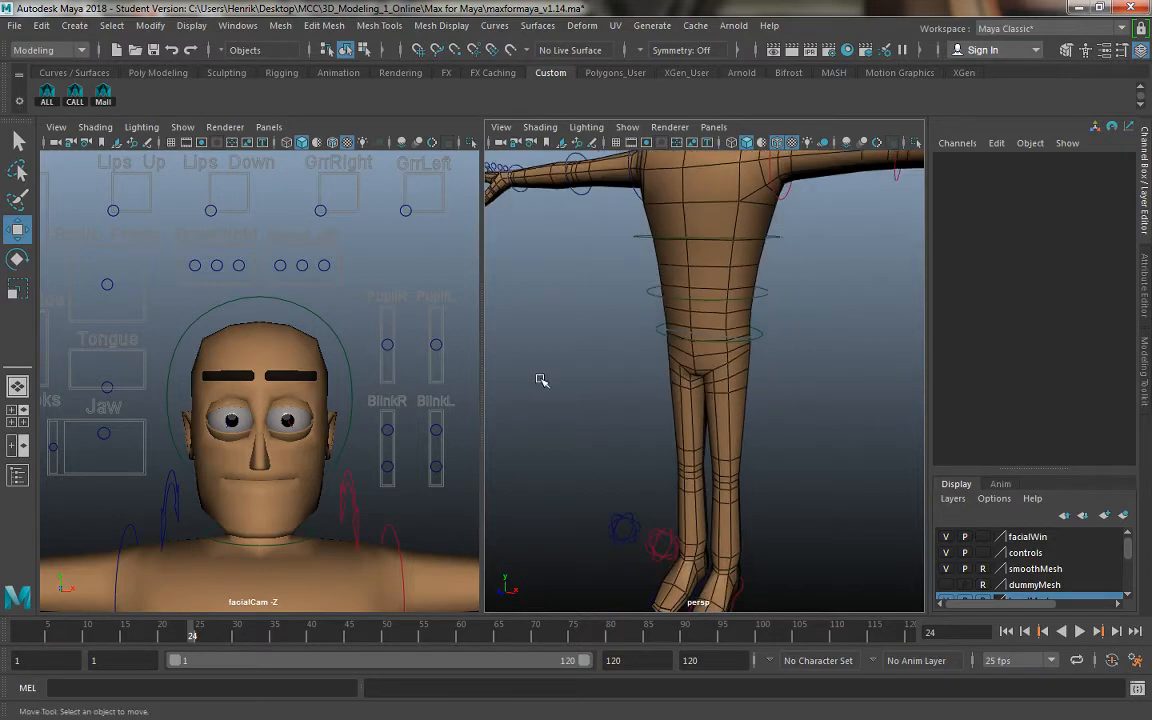
click(727, 519)
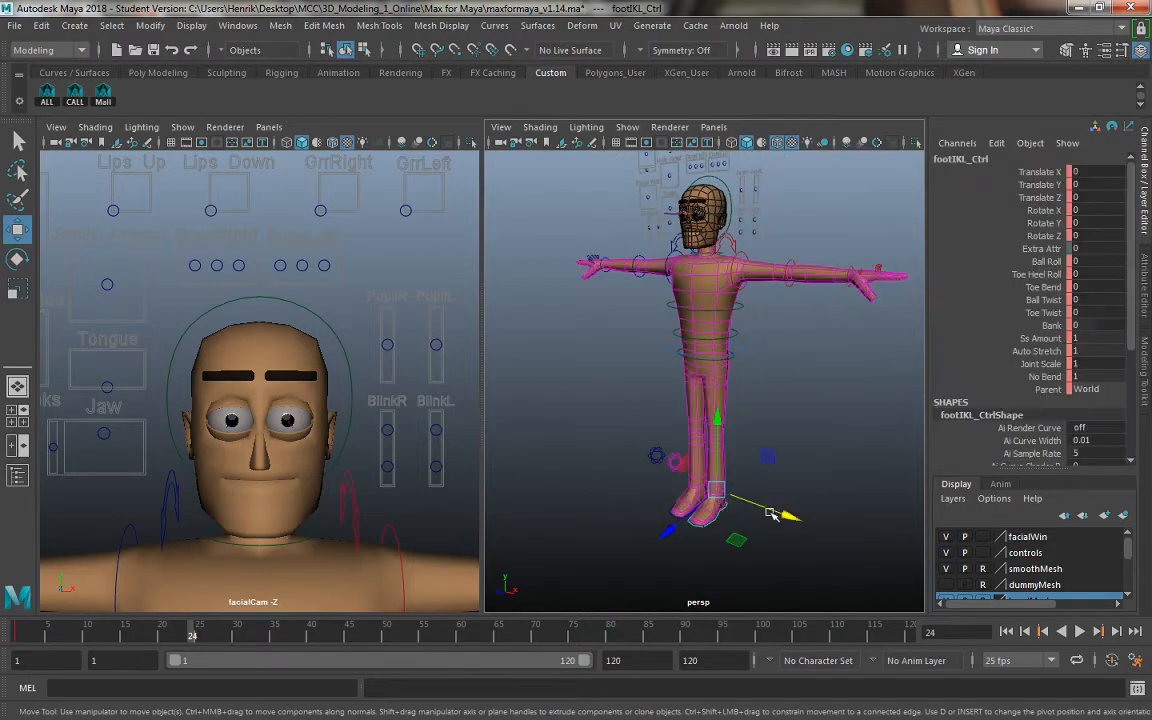
drag(793, 516, 812, 525)
Lower the root control to about Translate X 3.55 and Translate Y -17.899 so the knees bend
click(743, 353)
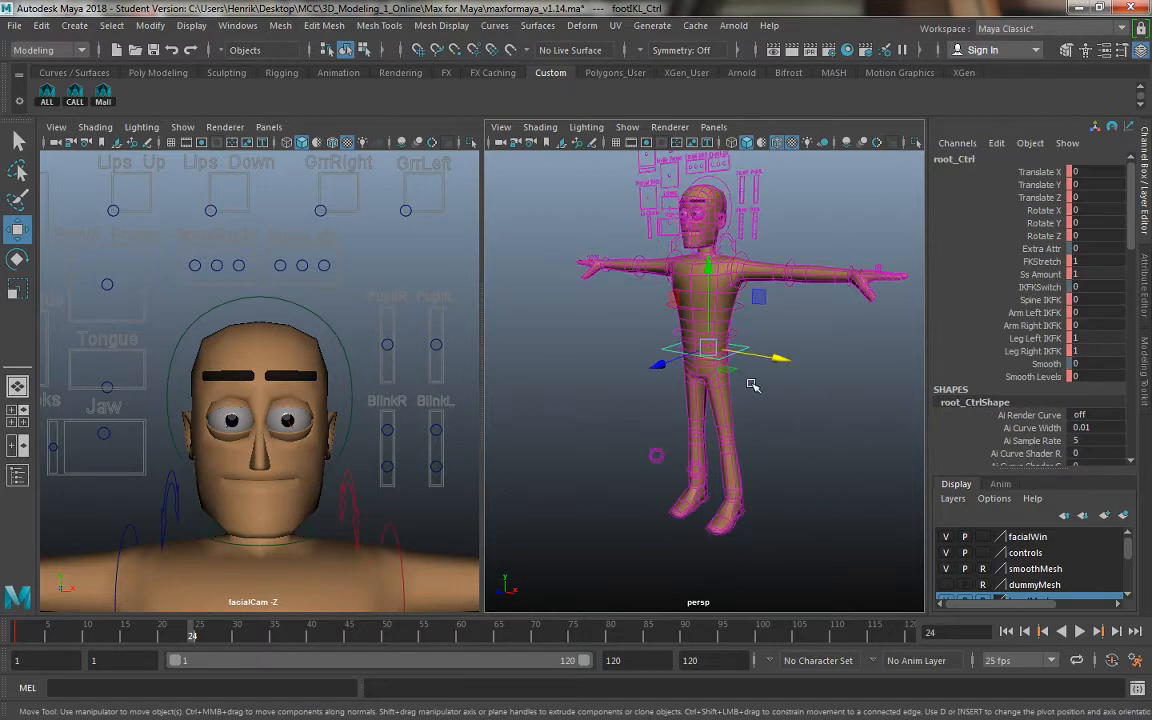
scroll(690, 270, up, 5)
middle_drag(712, 270, 722, 294)
drag(722, 294, 723, 366)
Spread the right foot outward and forward, and move the left foot control back to a Translate Z of about -11.885
alt+middle_drag(738, 522, 702, 458)
mouse_move(702, 458)
alt+mouse_down()
mouse_move(678, 486)
mouse_move(706, 458)
mouse_move(688, 454)
alt+mouse_up()
click(678, 486)
alt+drag(697, 454, 560, 433)
click(735, 512)
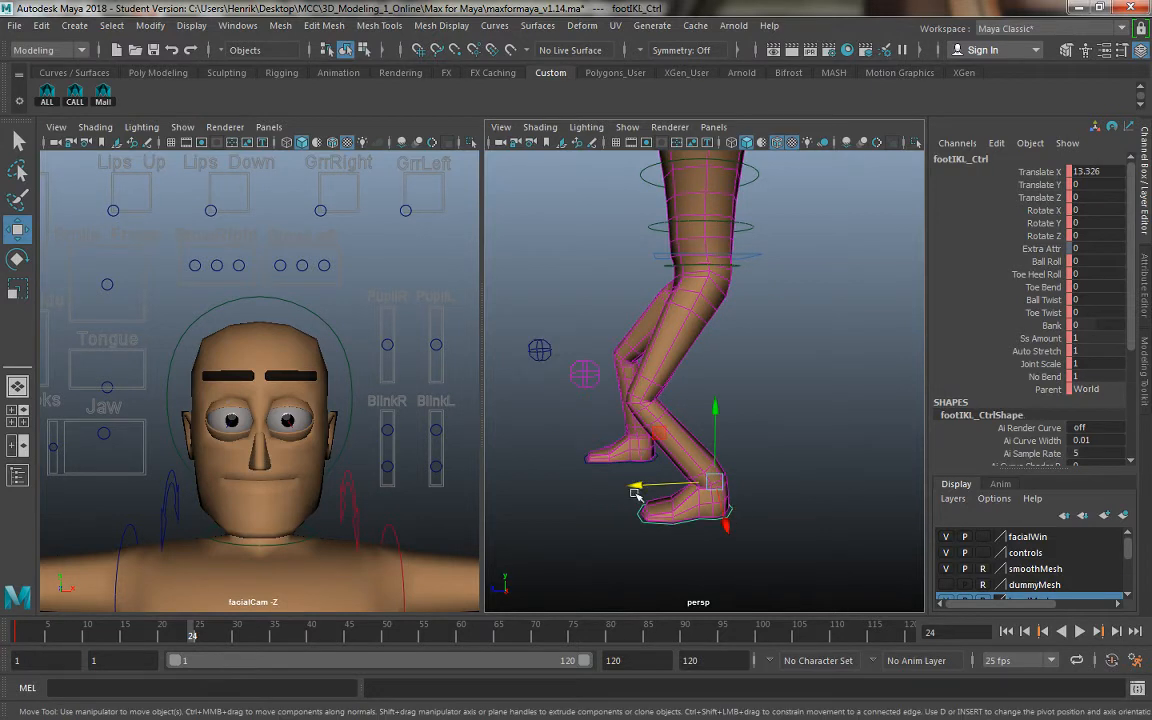
drag(640, 488, 675, 487)
Set the left foot's Ball Roll to about 27.7 to raise its heel
click(1046, 261)
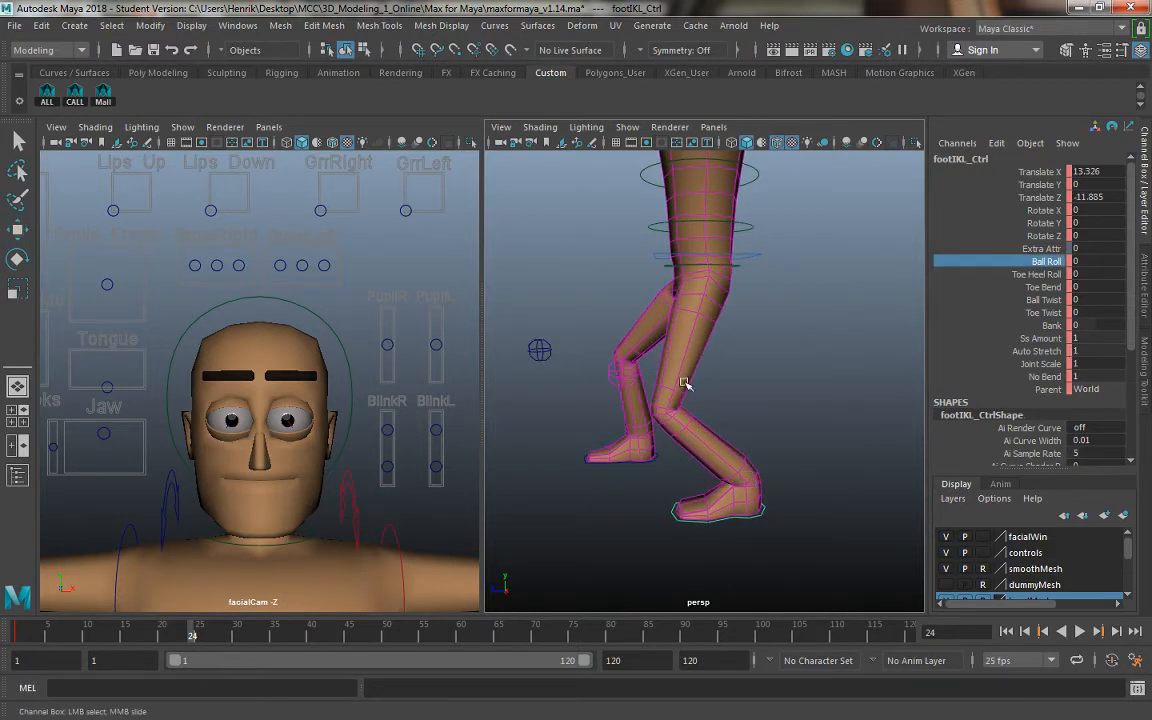
middle_drag(681, 386, 810, 406)
alt+drag(810, 406, 766, 416)
alt+right_drag(766, 416, 712, 386)
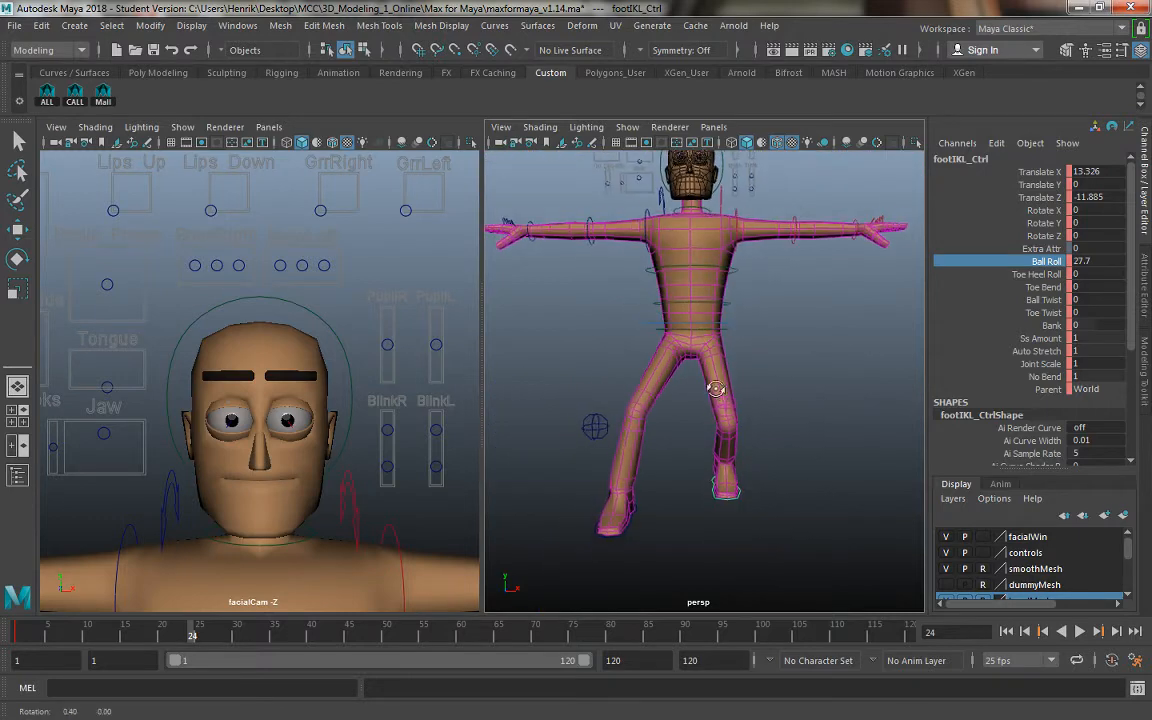
Move the left foot control further outward to a Translate X of about 20.129
alt+drag(712, 386, 724, 447)
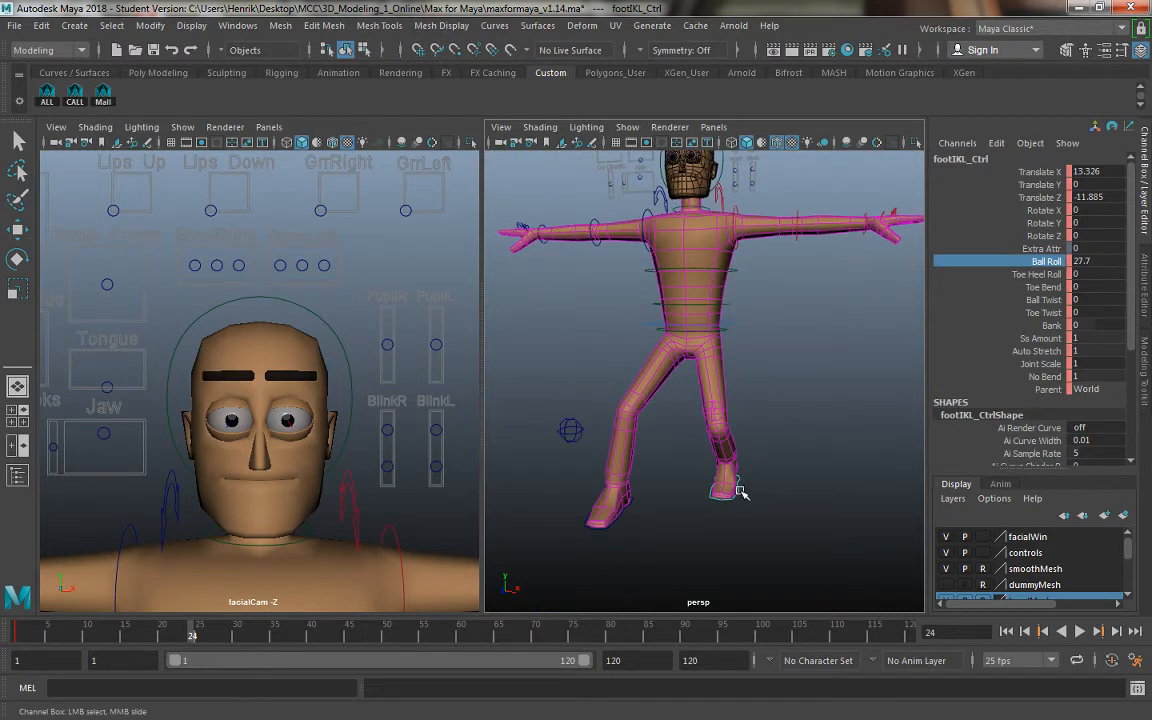
key(w)
drag(807, 465, 825, 468)
Bend the lower torso by rotating the FK spine control to a Rotate Y of about -17.699
alt+drag(570, 397, 730, 350)
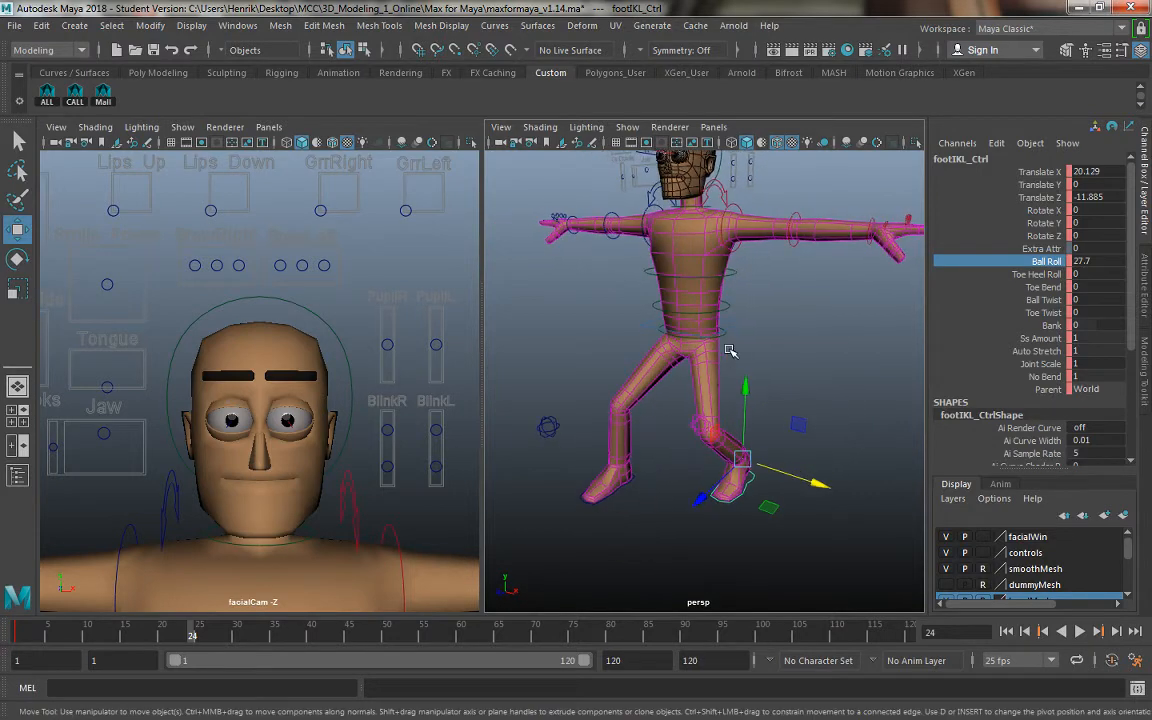
click(735, 323)
scroll(733, 470, up, 5)
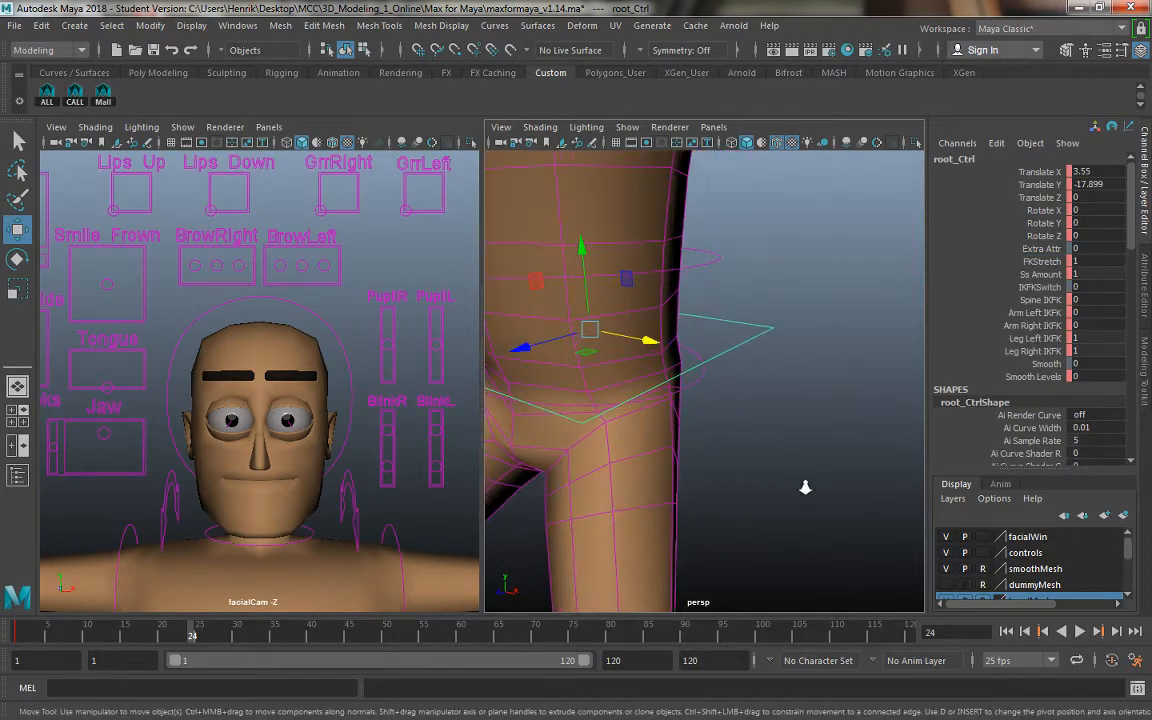
click(707, 260)
click(707, 262)
key(e)
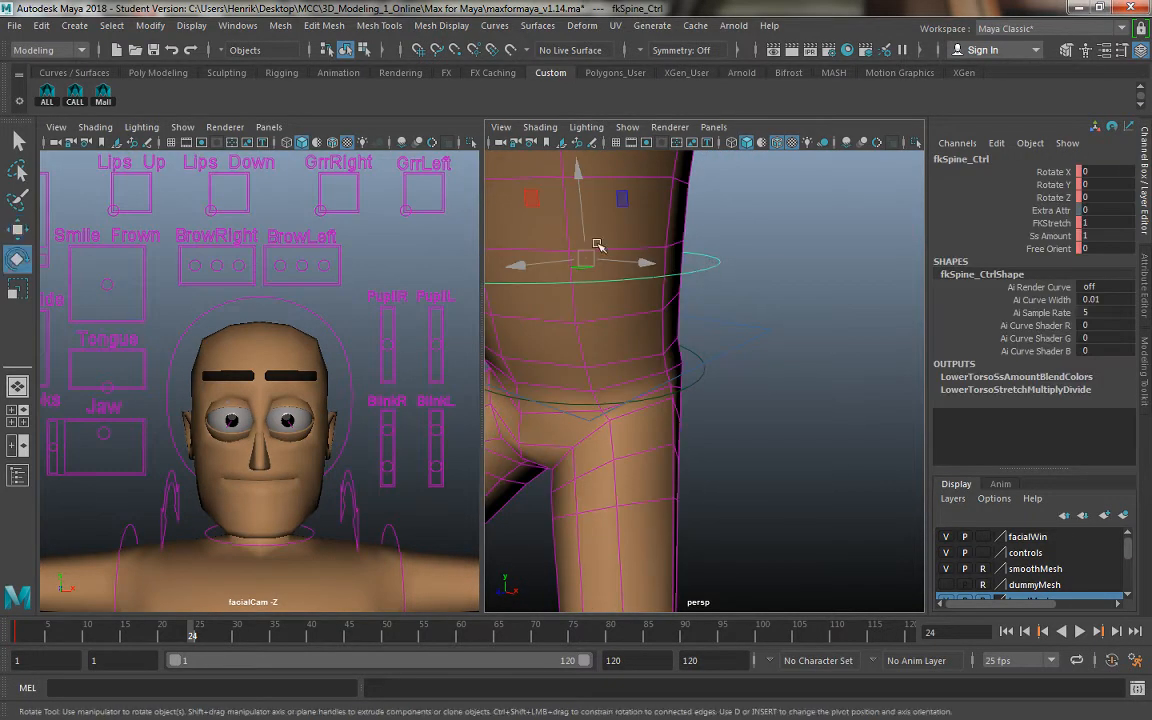
drag(537, 203, 533, 264)
key(ctrl+z)
click(1053, 184)
middle_drag(725, 240, 754, 372)
key(f)
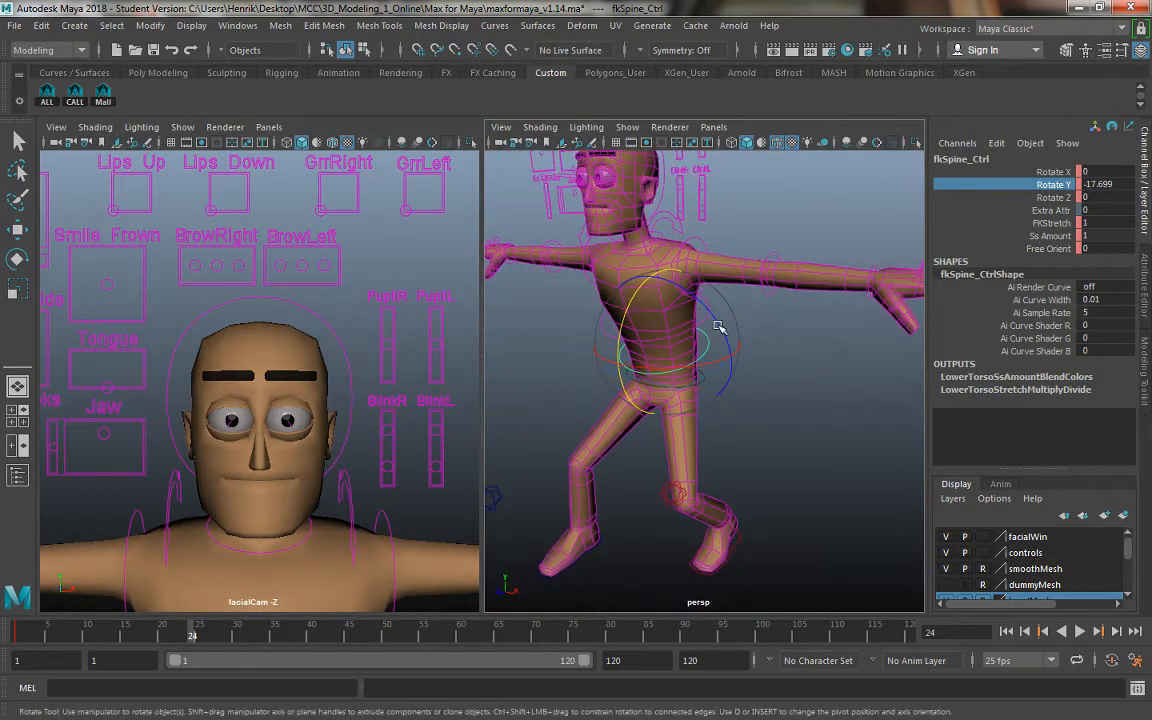
click(784, 353)
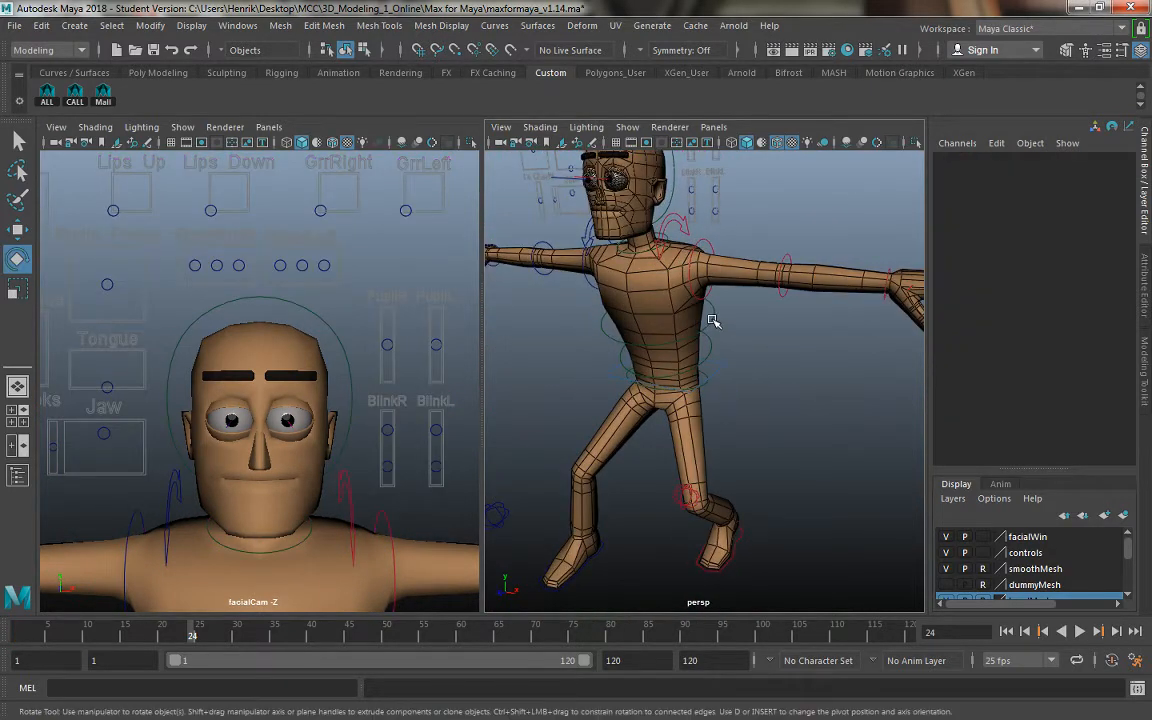
Lean the chest forward by adjusting Rotate Y of the FK torso control
click(653, 267)
click(1053, 184)
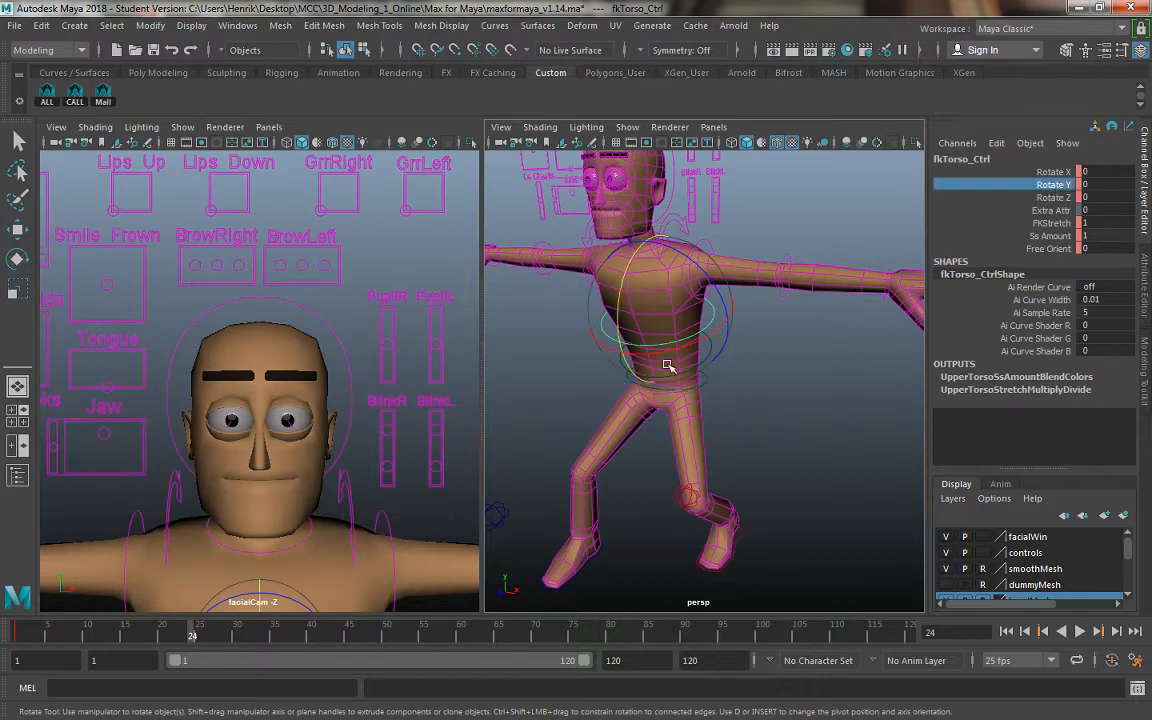
middle_drag(634, 332, 697, 365)
click(738, 303)
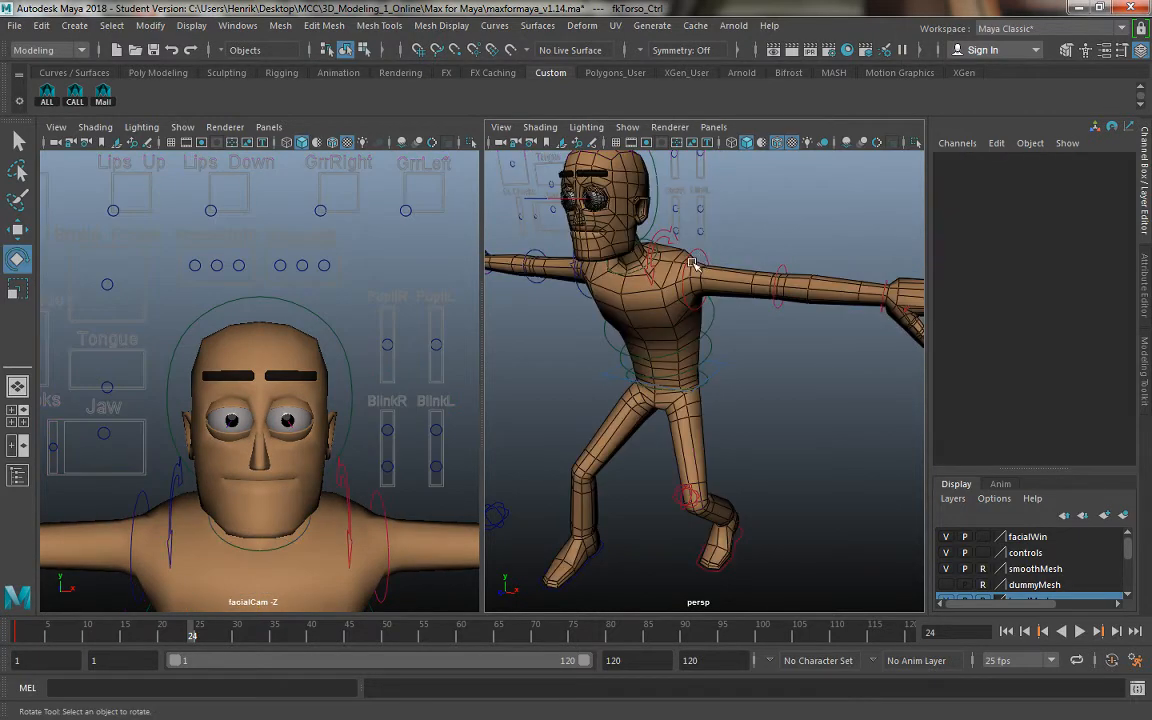
Swing the left arm down by rotating the left FK shoulder control to a Rotate Y of about -71.376
alt+drag(694, 265, 643, 265)
alt+right_drag(643, 265, 687, 347)
alt+middle_drag(687, 347, 773, 399)
alt+right_drag(773, 399, 724, 256)
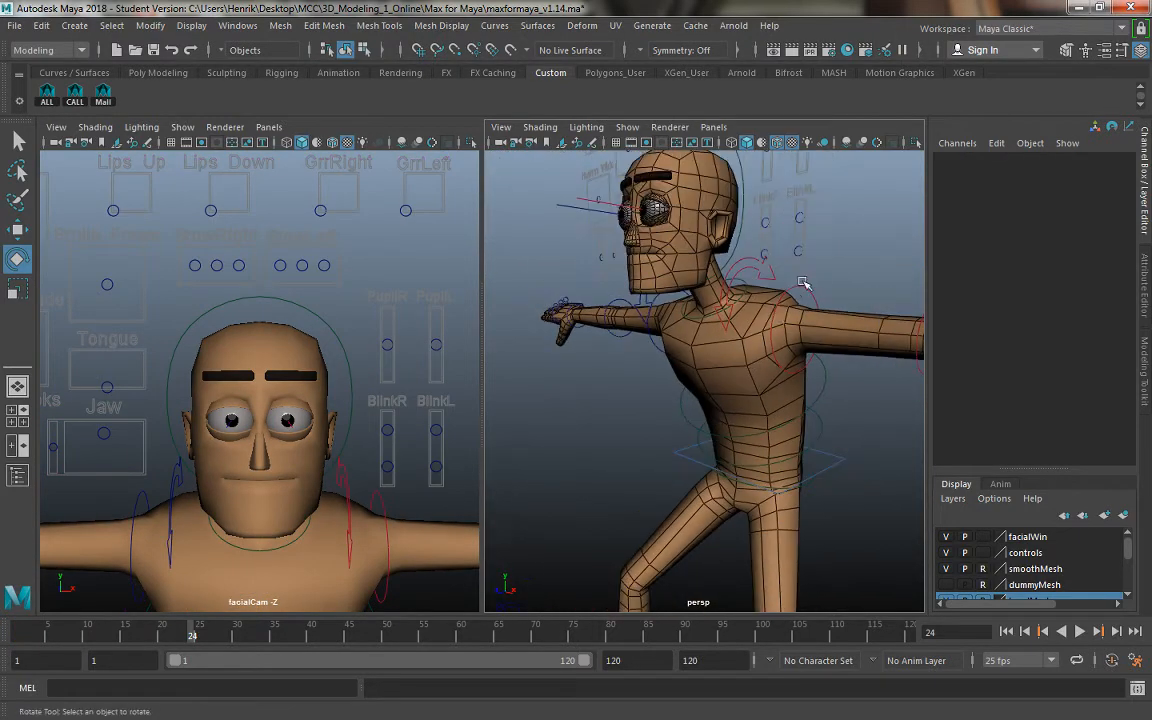
click(728, 258)
click(1050, 210)
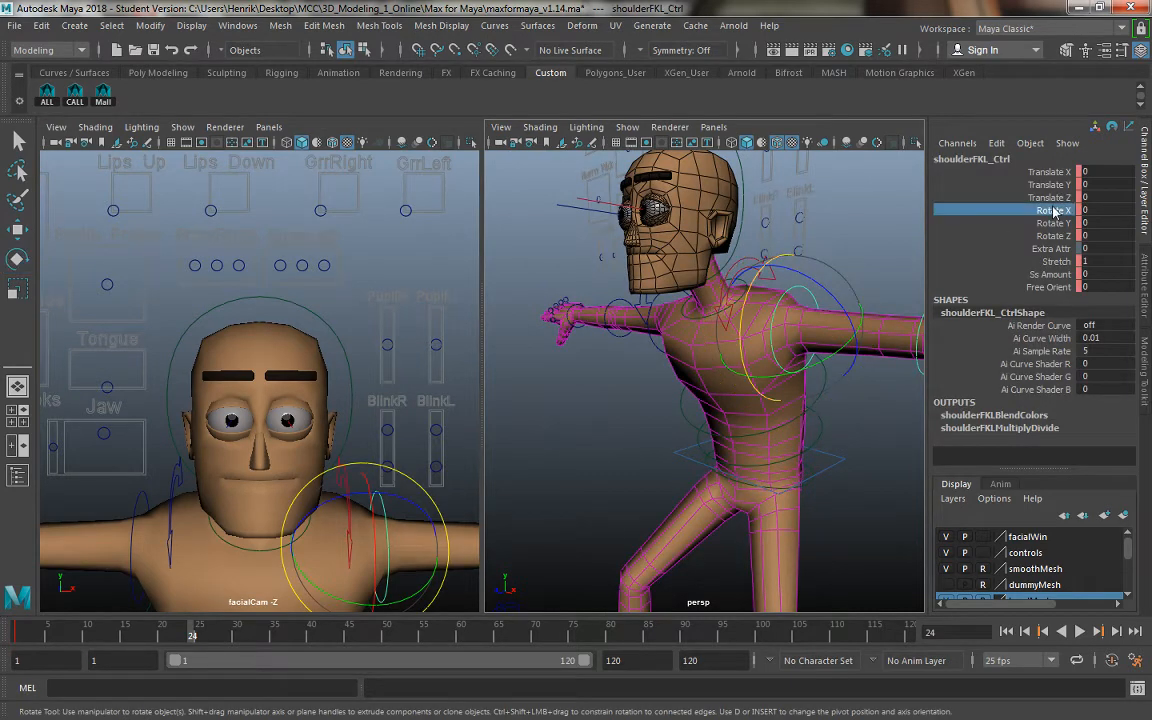
middle_drag(1070, 210, 1085, 208)
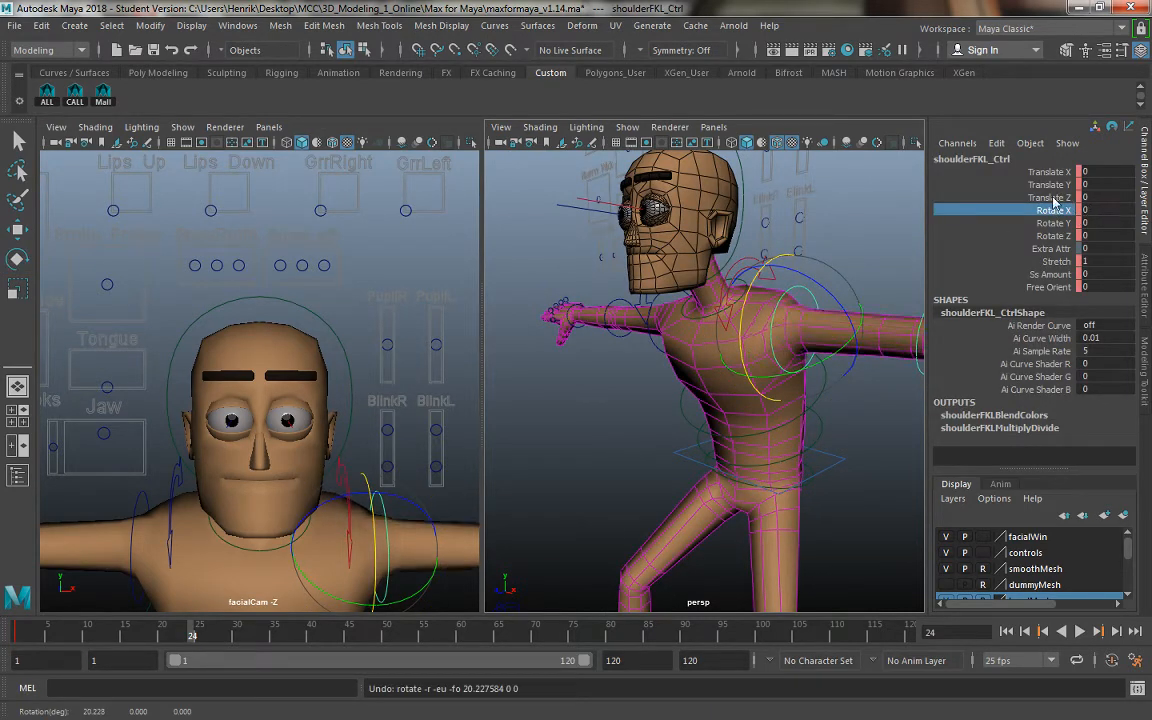
click(1058, 223)
middle_drag(674, 360, 494, 373)
alt+middle_drag(614, 385, 612, 314)
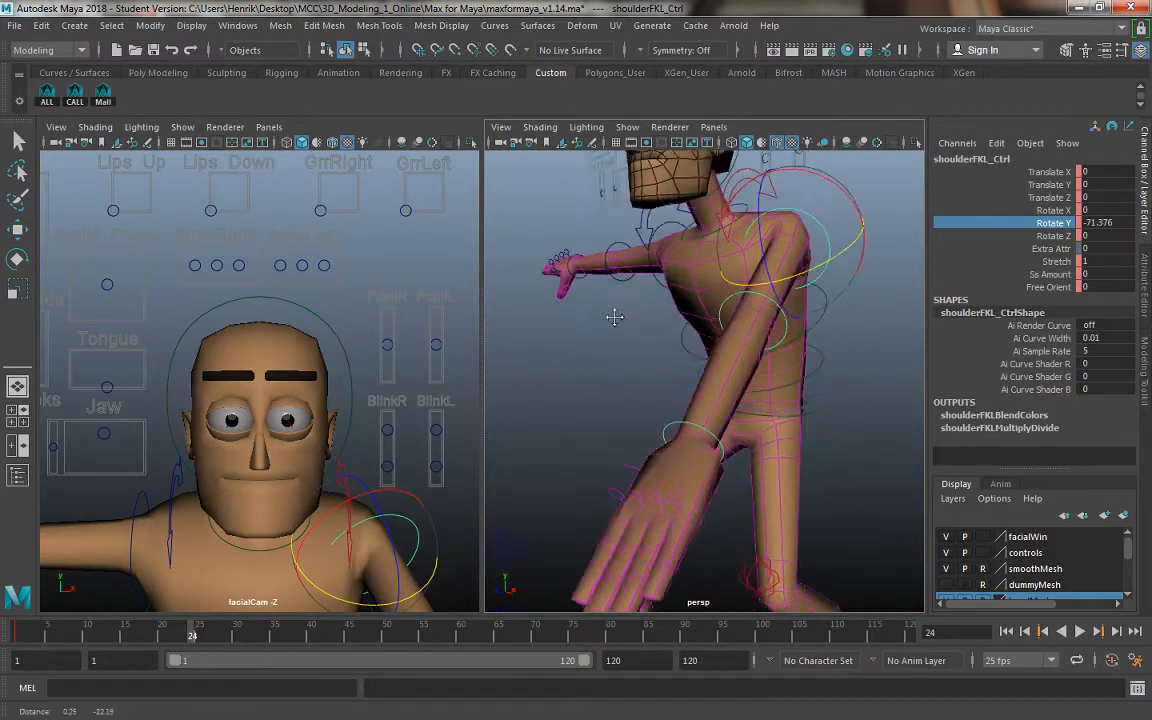
alt+right_drag(612, 314, 689, 437)
alt+drag(689, 437, 740, 430)
alt+right_drag(740, 430, 625, 380)
alt+drag(625, 380, 726, 392)
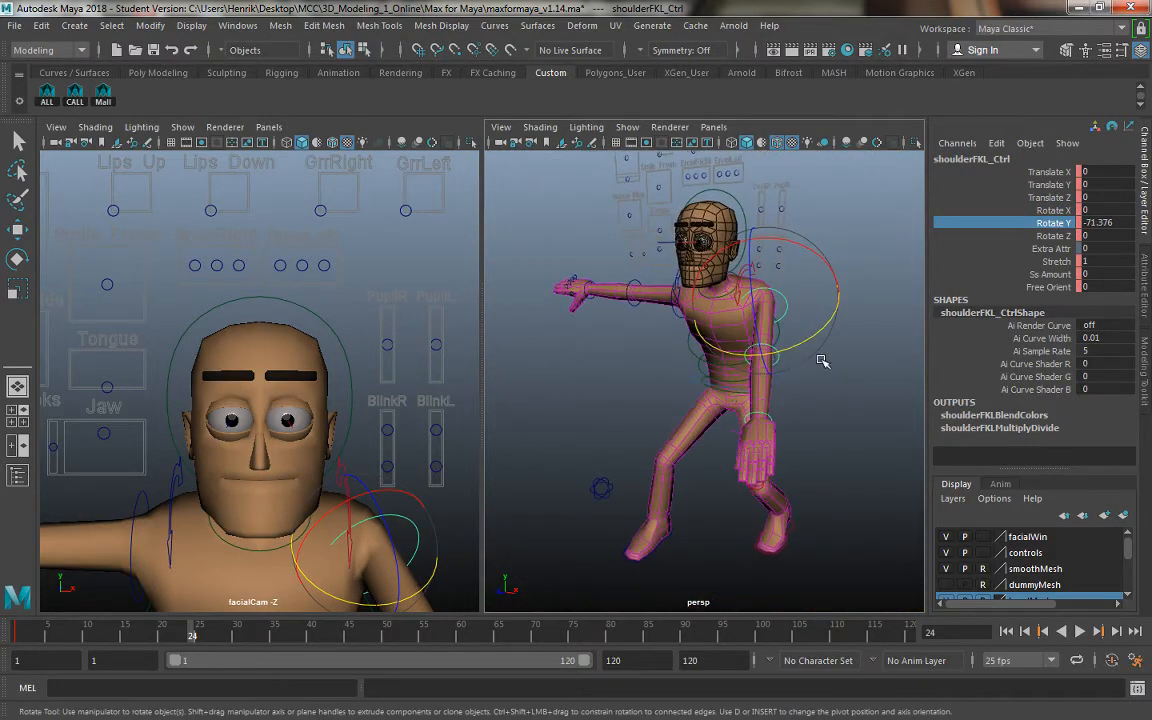
click(820, 360)
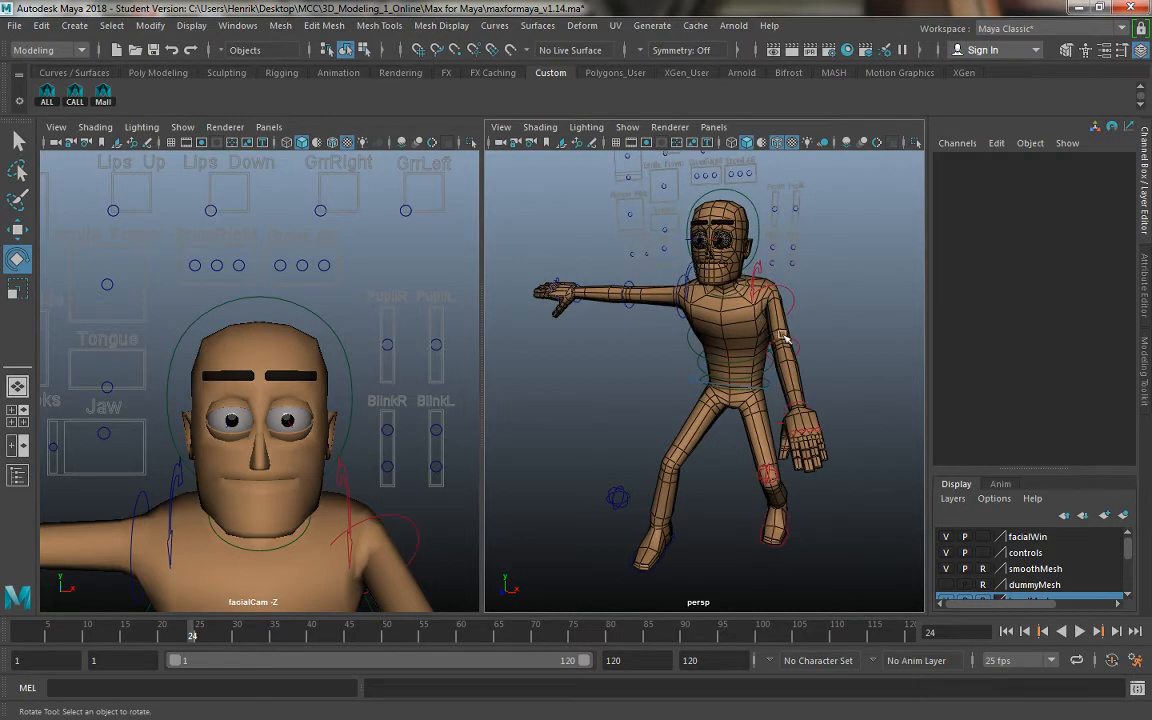
Try to move the left FK shoulder control outward along Translate X, and undo the move
click(798, 346)
click(808, 281)
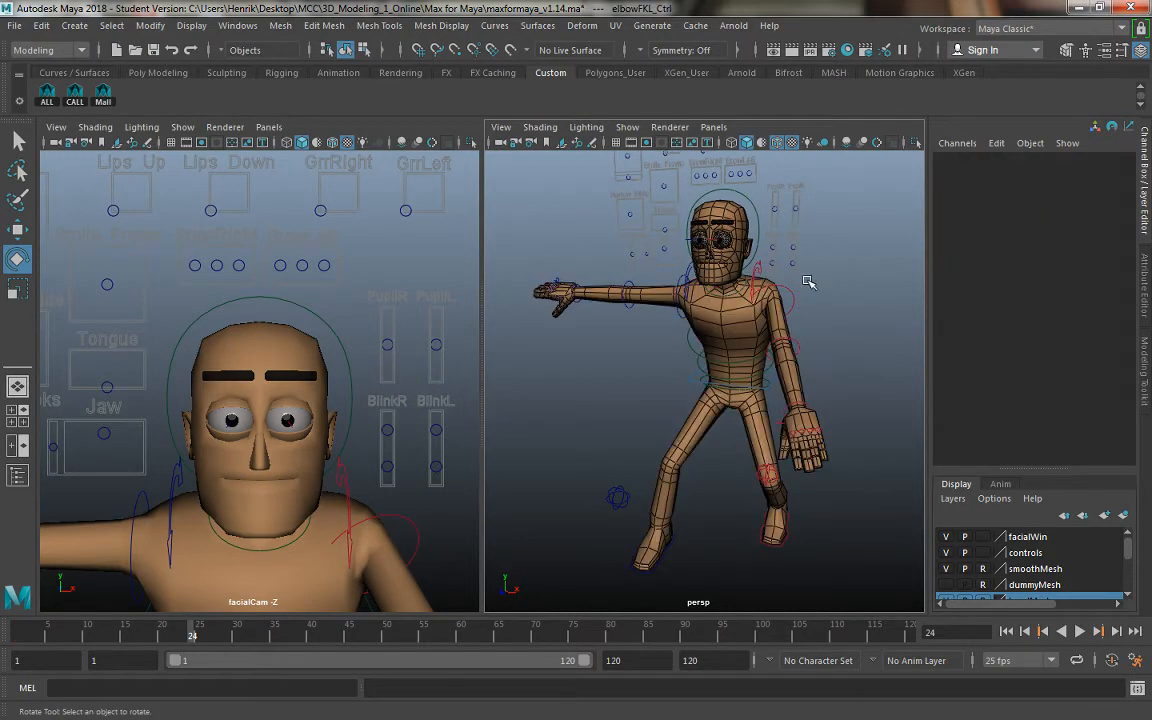
click(792, 294)
click(1048, 186)
key(w)
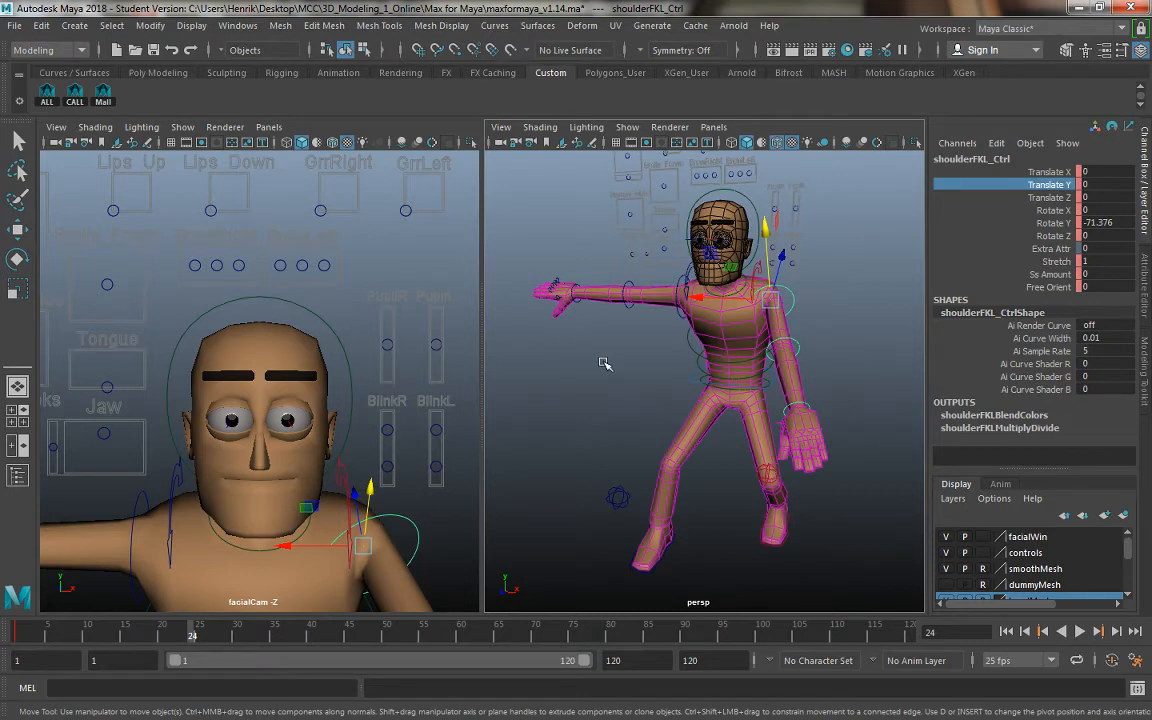
mouse_move(695, 298)
mouse_down()
mouse_move(702, 306)
mouse_move(690, 309)
mouse_up()
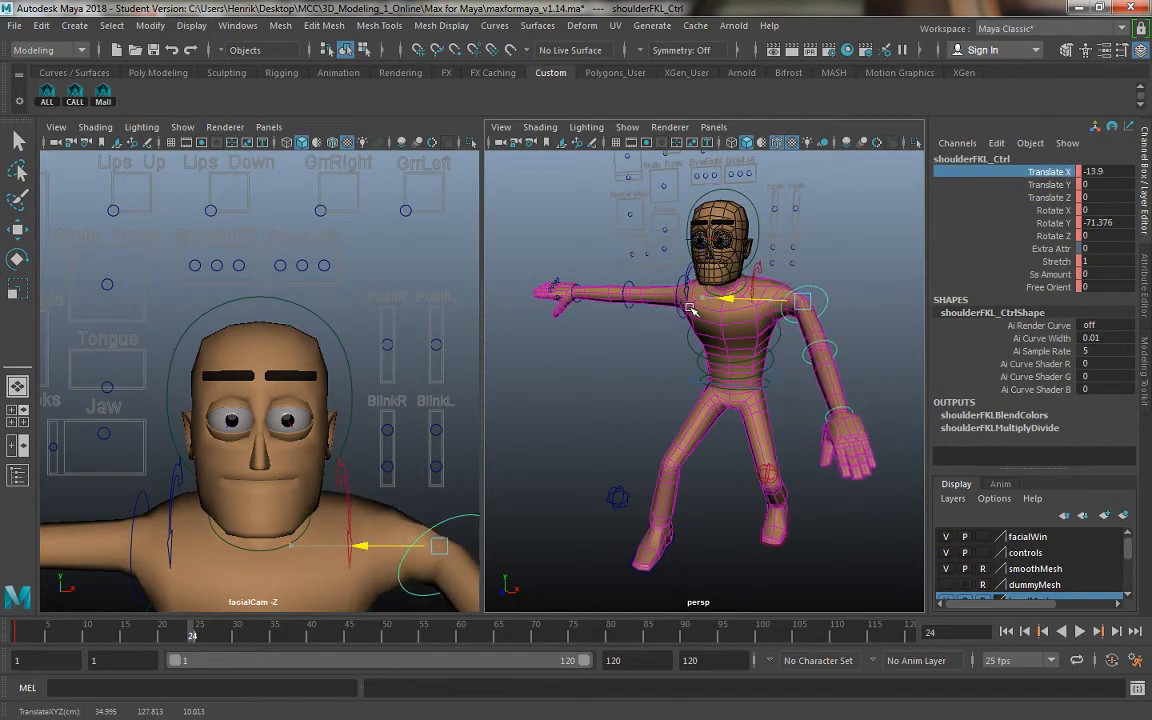
key(ctrl+z)
key(ctrl+z)
Twist the left arm by rotating the left FK shoulder control to a Rotate X of about 39.24
click(1050, 197)
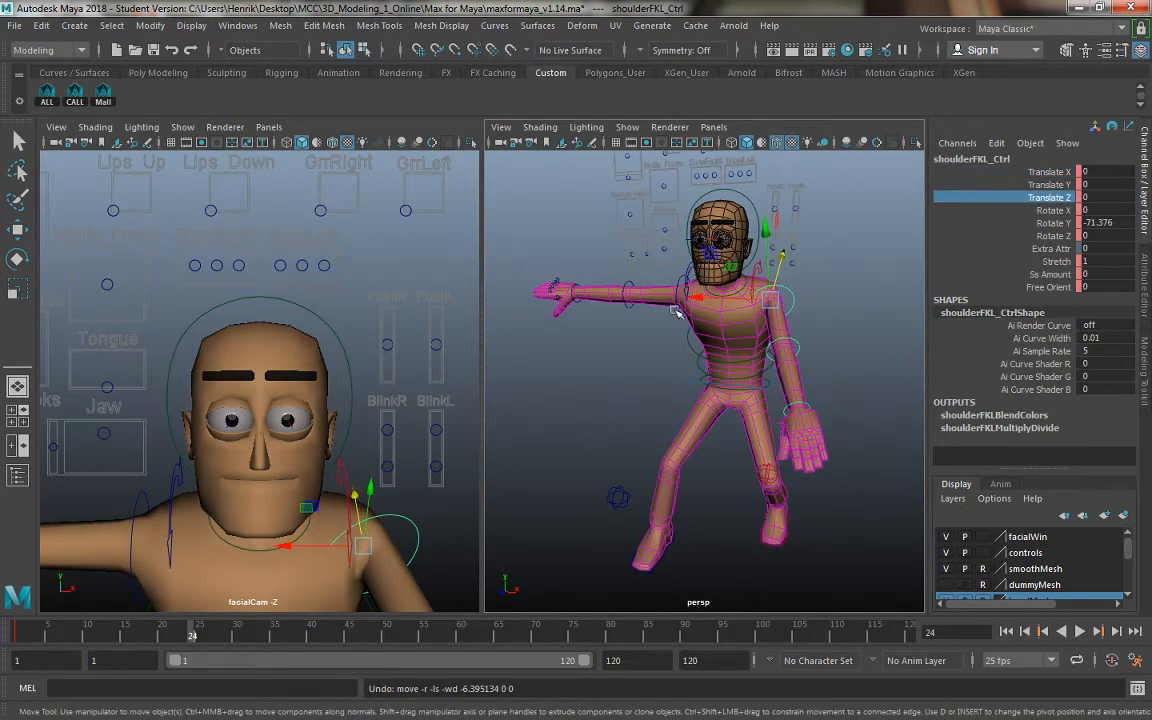
alt+drag(700, 305, 626, 315)
alt+right_drag(626, 315, 689, 381)
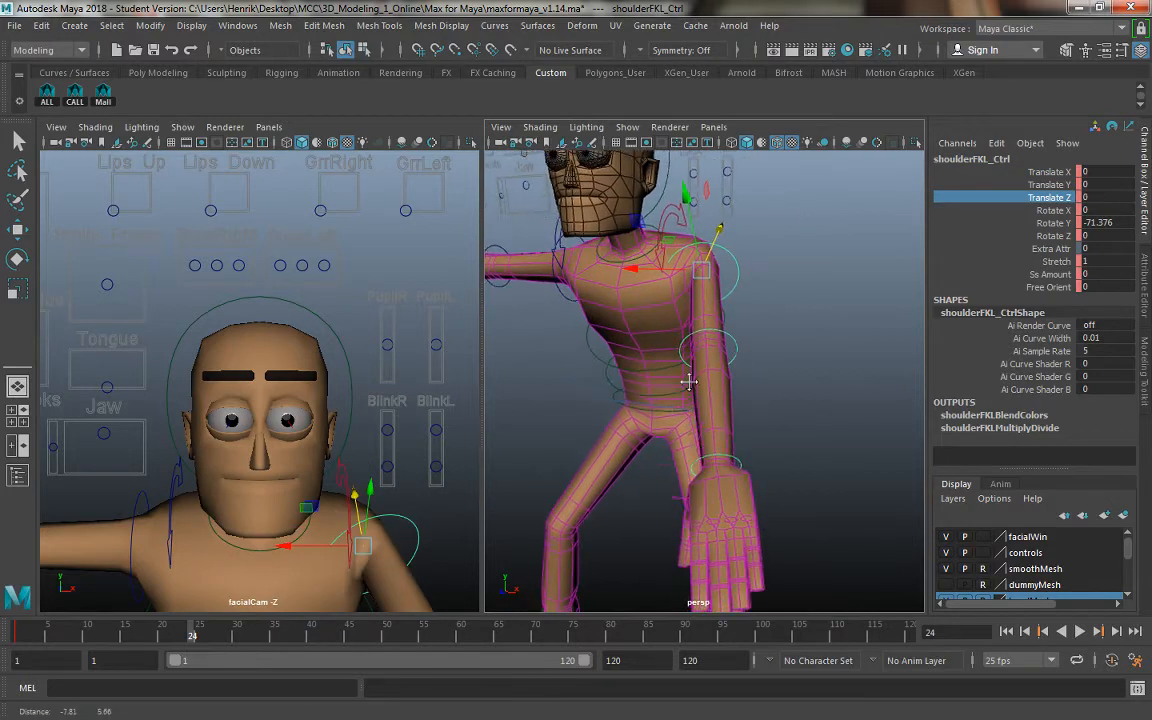
alt+middle_drag(689, 381, 700, 410)
click(1050, 211)
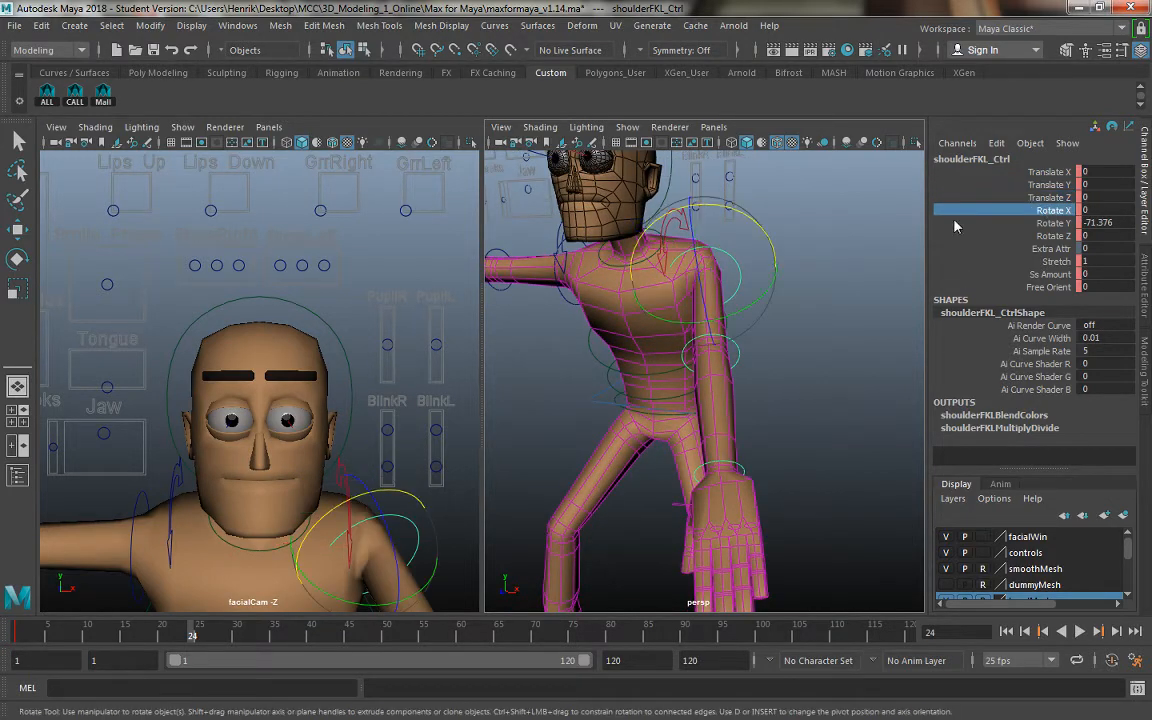
middle_drag(813, 283, 817, 278)
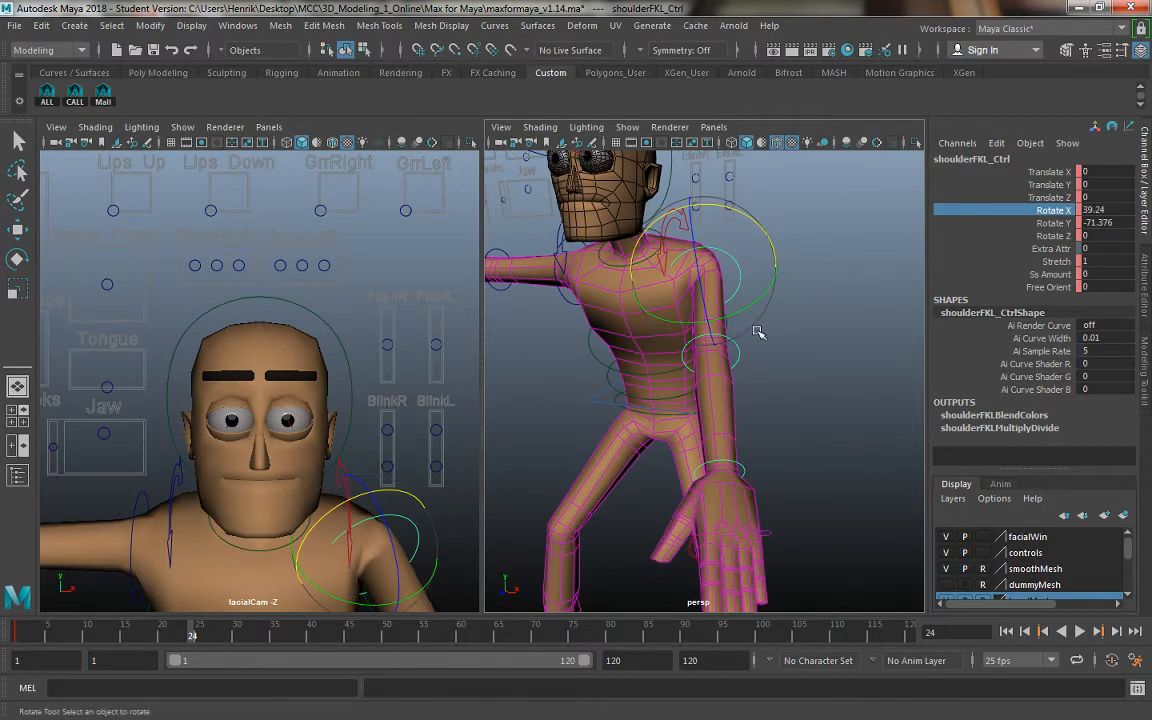
Twist the left forearm by rotating the left FK elbow control to a Rotate X of about 44.584
click(740, 347)
click(738, 352)
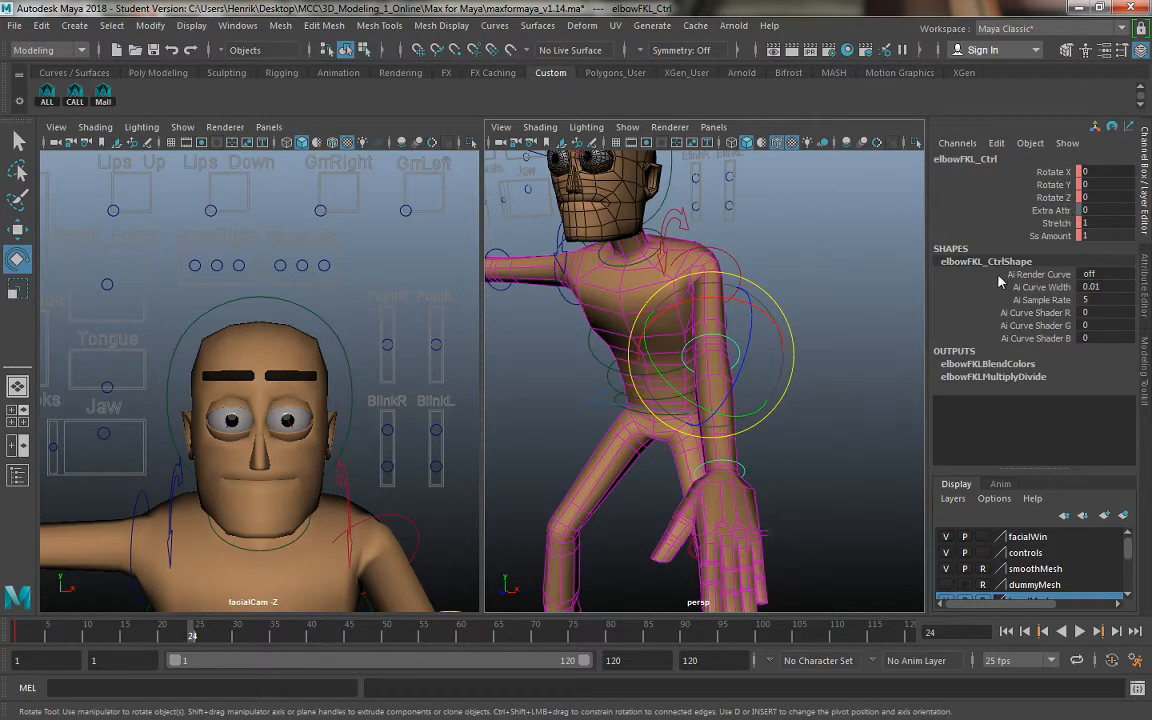
click(1051, 174)
middle_drag(914, 290, 1083, 262)
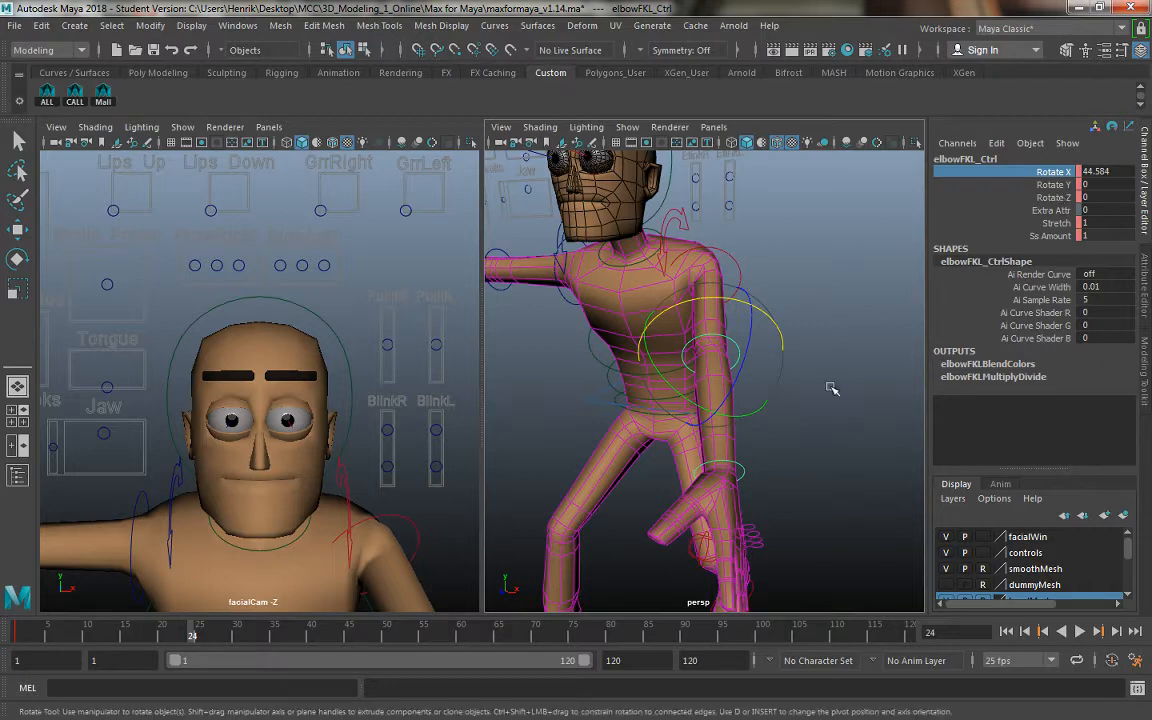
Bend the left hand by rotating the left FK wrist control to about 7.993 in Rotate X and 49.029 in Rotate Z
click(681, 463)
click(753, 468)
click(1053, 172)
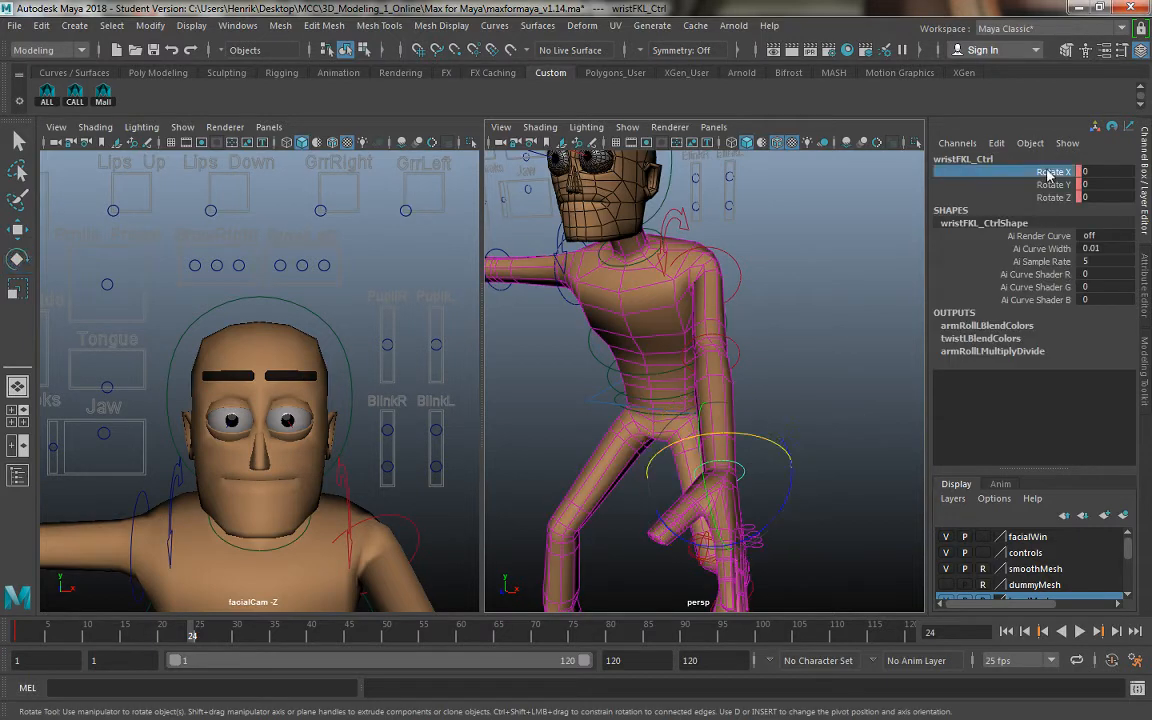
click(1053, 184)
middle_drag(710, 310, 727, 340)
key(ctrl+z)
key(ctrl+z)
key(ctrl+z)
click(1047, 172)
middle_drag(749, 312, 823, 320)
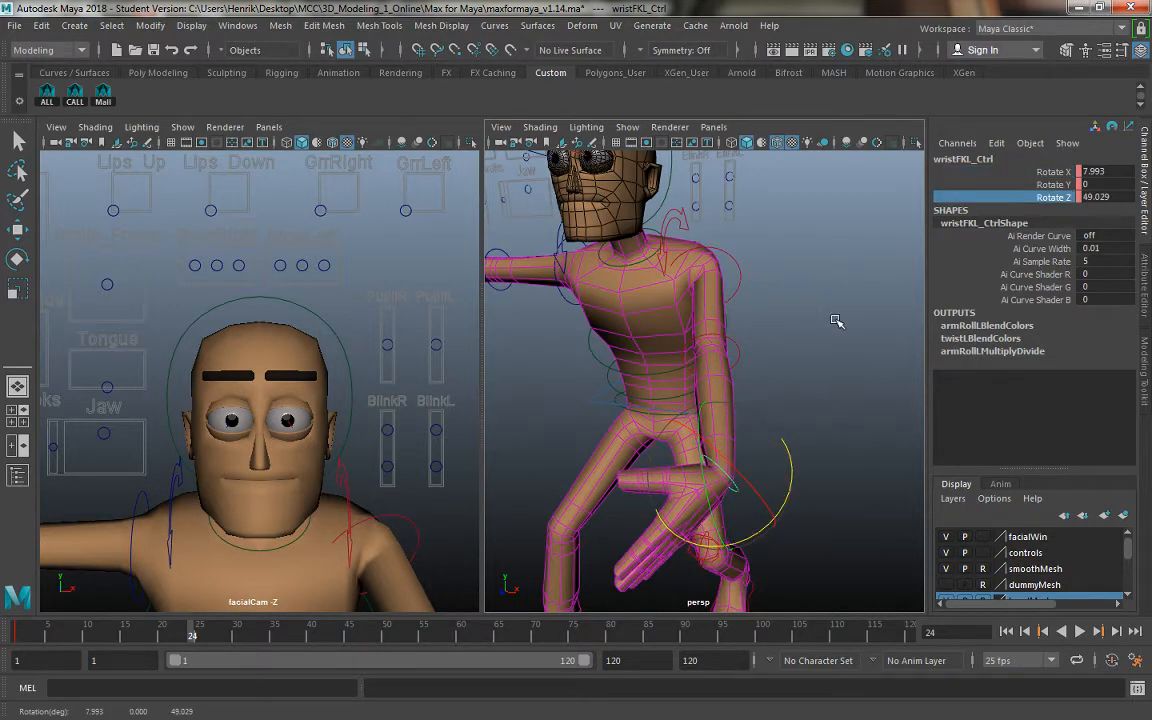
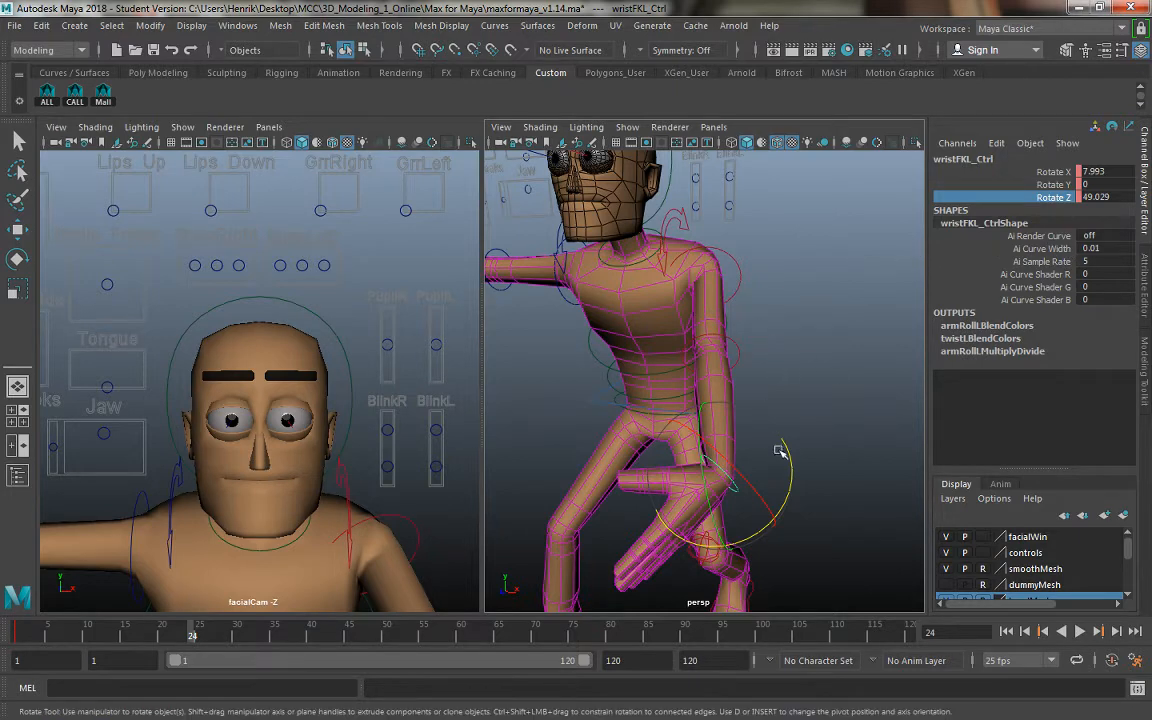
Bend the left forearm in front of the body by rotating the left FK elbow control to a Rotate Y of about -40.938
alt+drag(857, 374, 917, 363)
alt+middle_drag(840, 355, 771, 363)
click(782, 316)
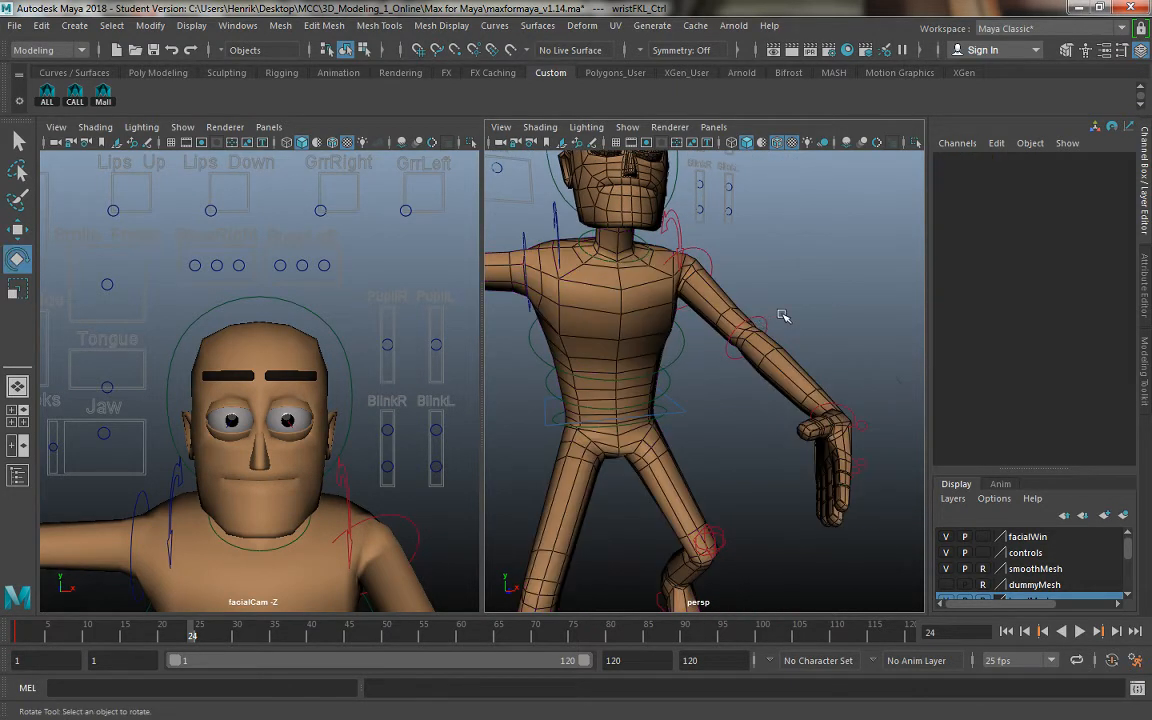
click(777, 321)
click(1051, 185)
middle_drag(775, 276, 859, 285)
alt+drag(852, 388, 817, 392)
Tilt the left hand by rotating the left FK wrist control to a Rotate Y of about -11.255
click(759, 393)
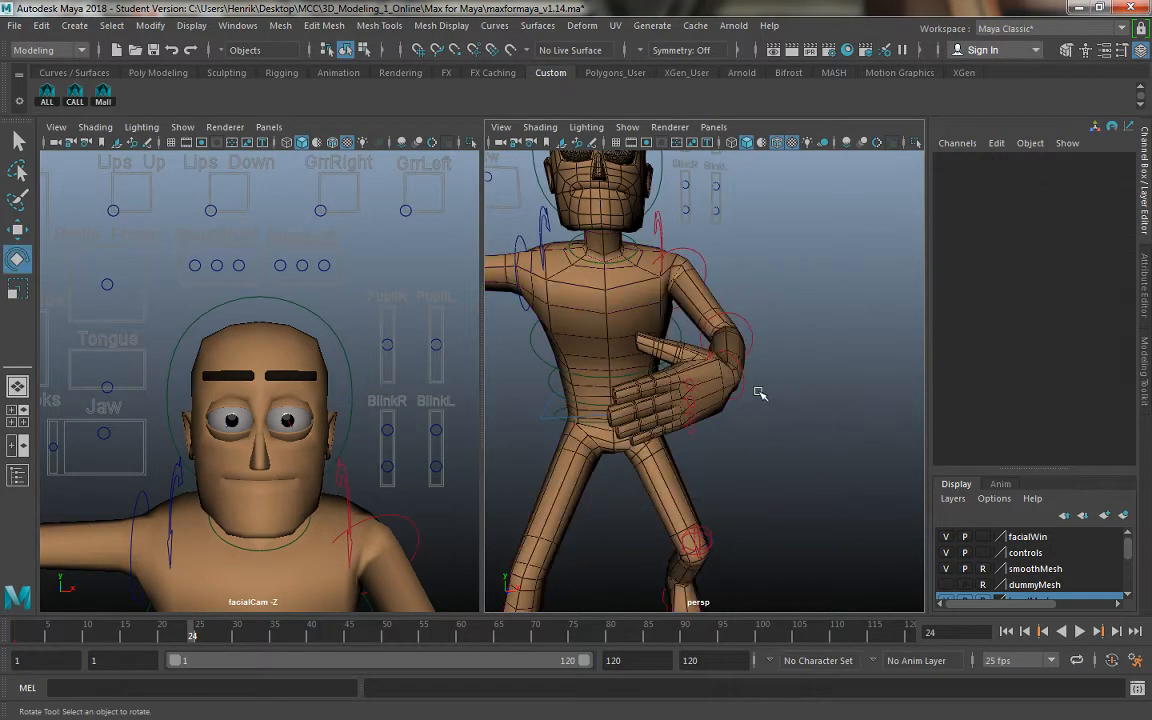
click(745, 392)
click(1051, 184)
middle_drag(760, 268, 805, 301)
alt+drag(805, 301, 697, 393)
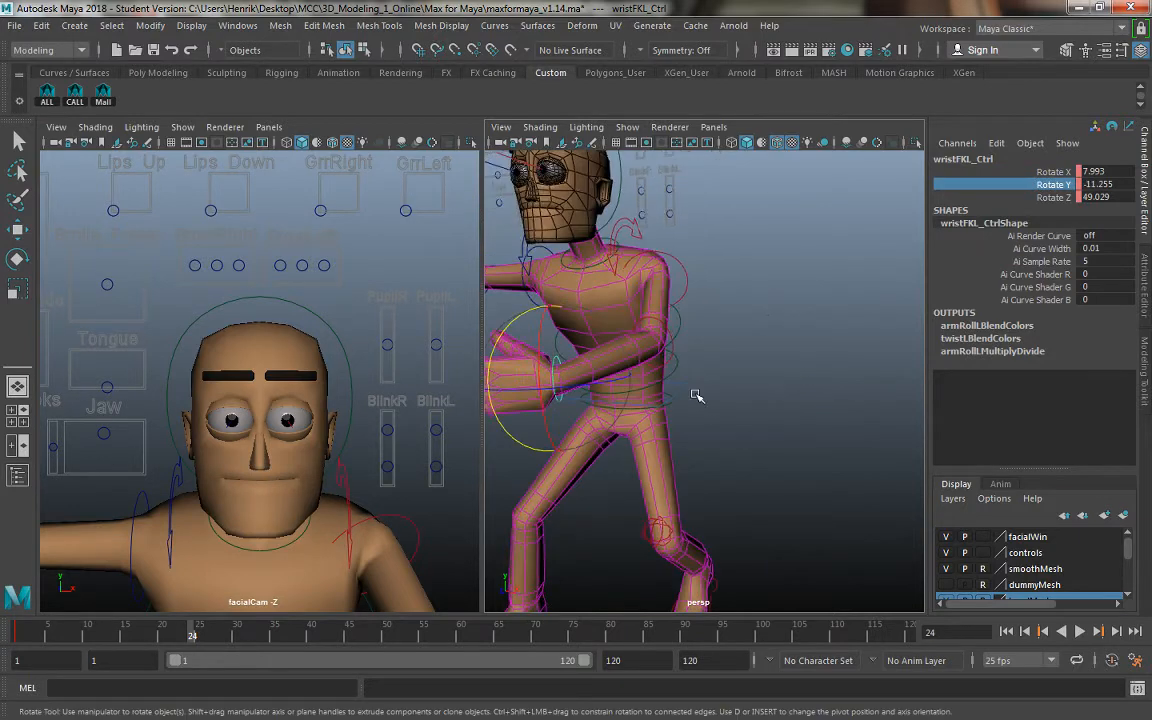
Curl the four fingers of the left hand together by raising their Finger Tip, Finger Middle and Finger Base values
alt+right_drag(697, 393, 660, 366)
alt+middle_drag(660, 366, 818, 344)
alt+right_drag(818, 344, 792, 432)
alt+drag(792, 432, 756, 423)
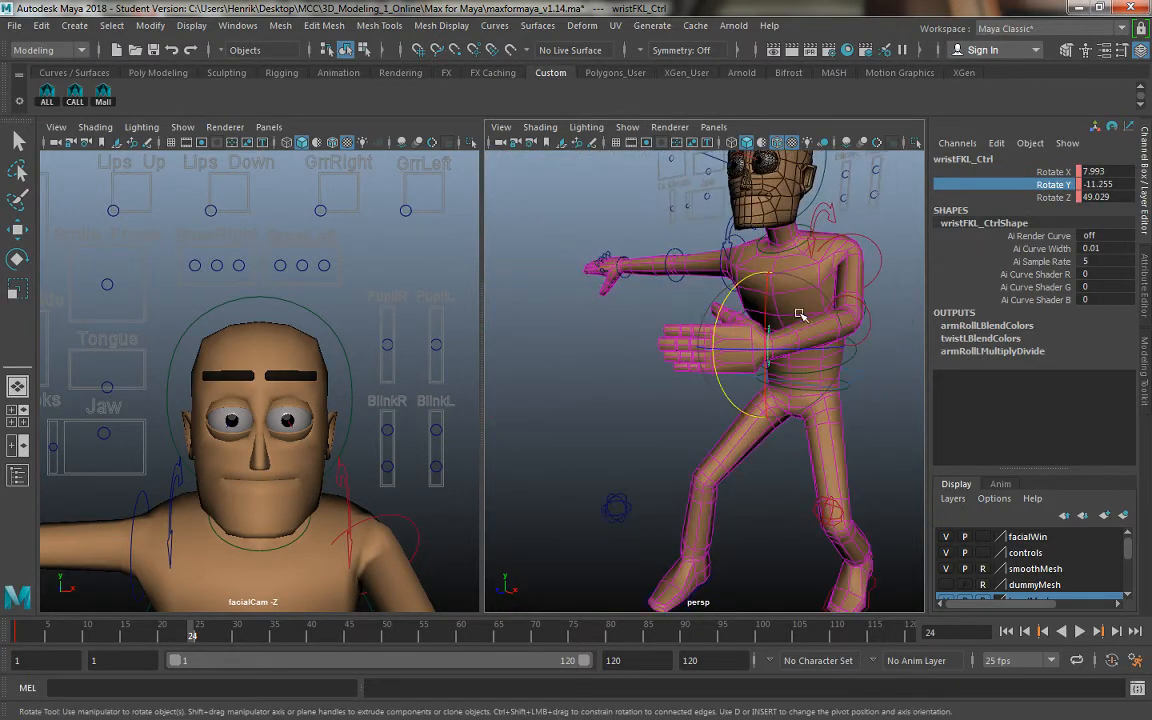
click(672, 400)
alt+drag(680, 402, 635, 404)
alt+right_drag(635, 404, 680, 418)
alt+middle_drag(540, 385, 589, 378)
alt+drag(589, 378, 544, 382)
mouse_move(544, 240)
mouse_down()
mouse_move(581, 404)
mouse_move(591, 401)
mouse_move(571, 356)
mouse_move(645, 388)
mouse_move(743, 375)
mouse_up()
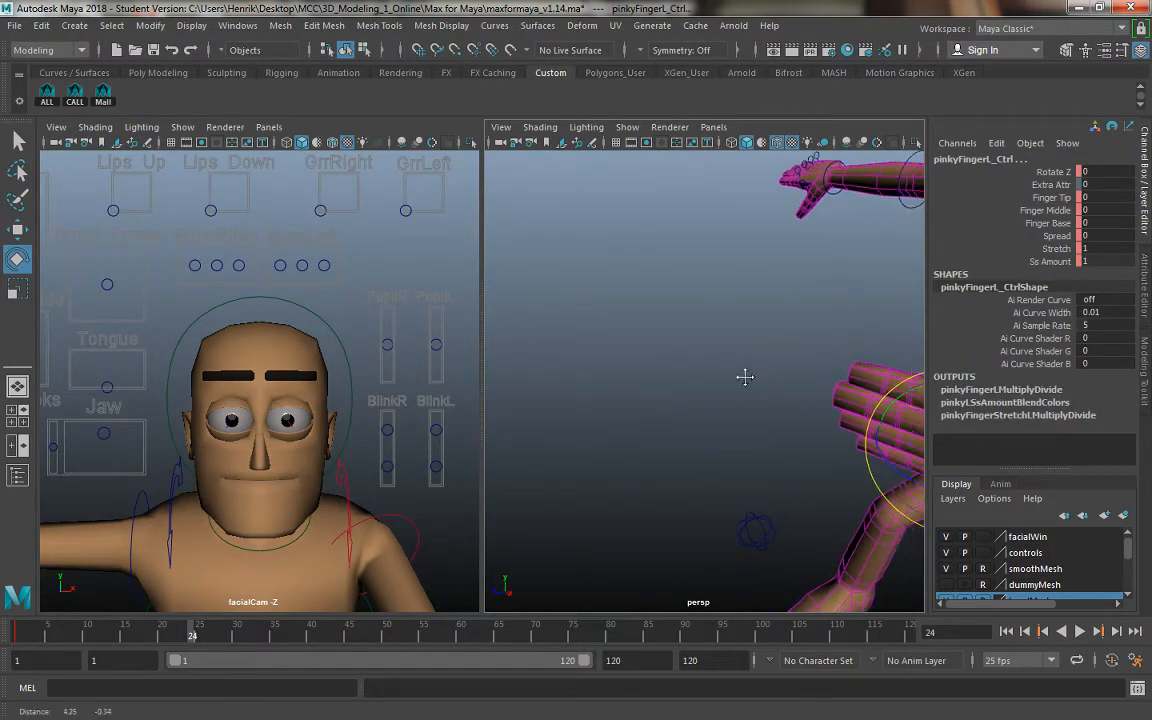
alt+middle_drag(743, 375, 585, 352)
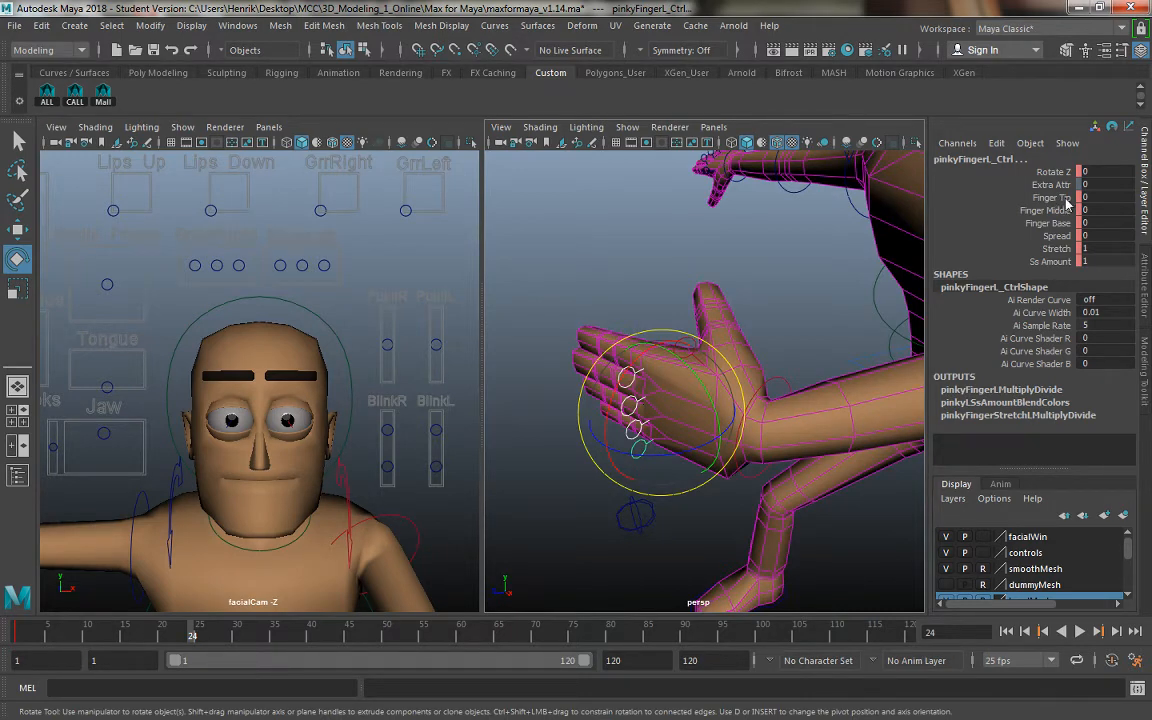
alt+drag(772, 275, 903, 260)
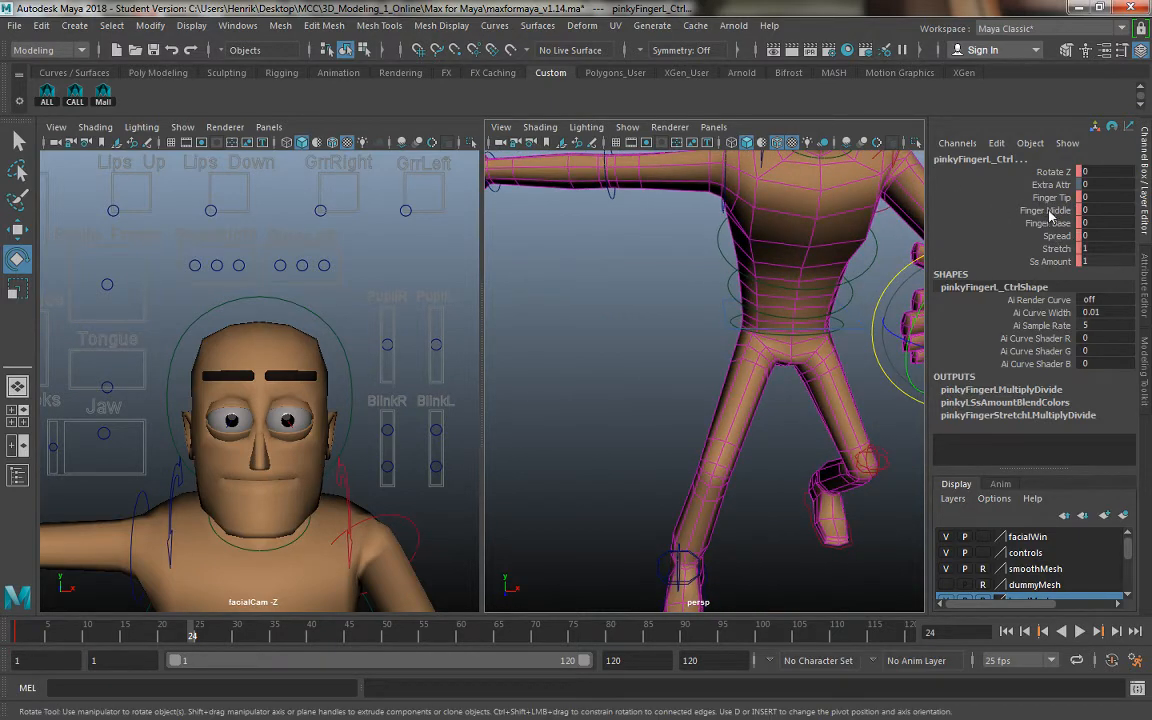
drag(1049, 197, 1051, 226)
alt+middle_drag(722, 274, 570, 277)
middle_drag(681, 280, 958, 347)
Curl the left thumb by setting its Finger Tip to about 29.8 and increasing its Finger Middle value
alt+drag(787, 261, 856, 237)
click(856, 237)
key(e)
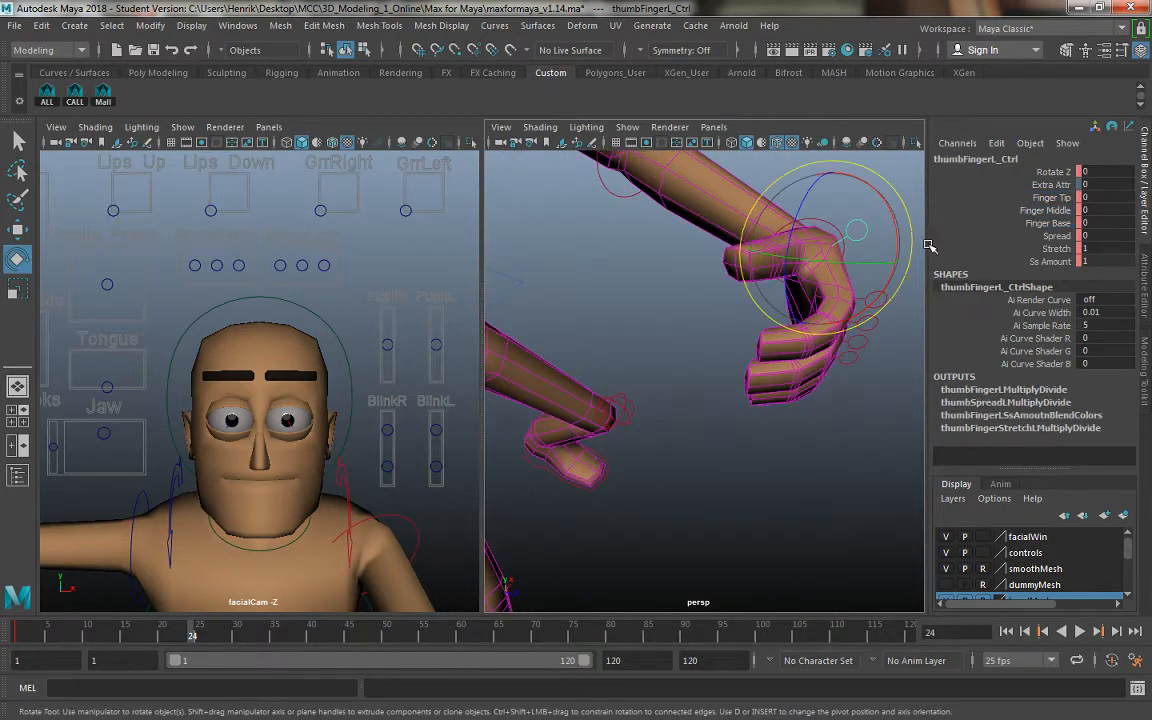
click(1054, 200)
middle_drag(778, 326, 909, 345)
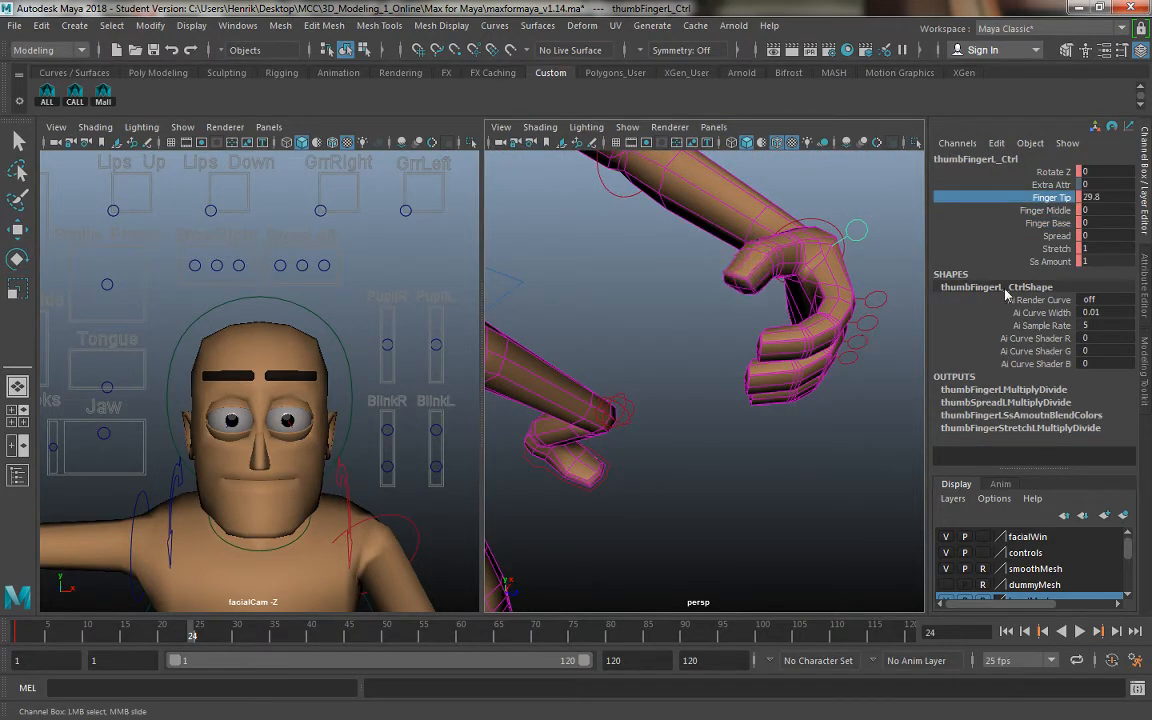
click(1022, 211)
middle_drag(748, 329, 862, 343)
Raise the left forearm by rotating the left FK elbow control to about -16.387 in Rotate Z and 84.789 in Rotate X
alt+right_drag(820, 340, 676, 319)
alt+drag(676, 319, 869, 371)
click(833, 317)
key(e)
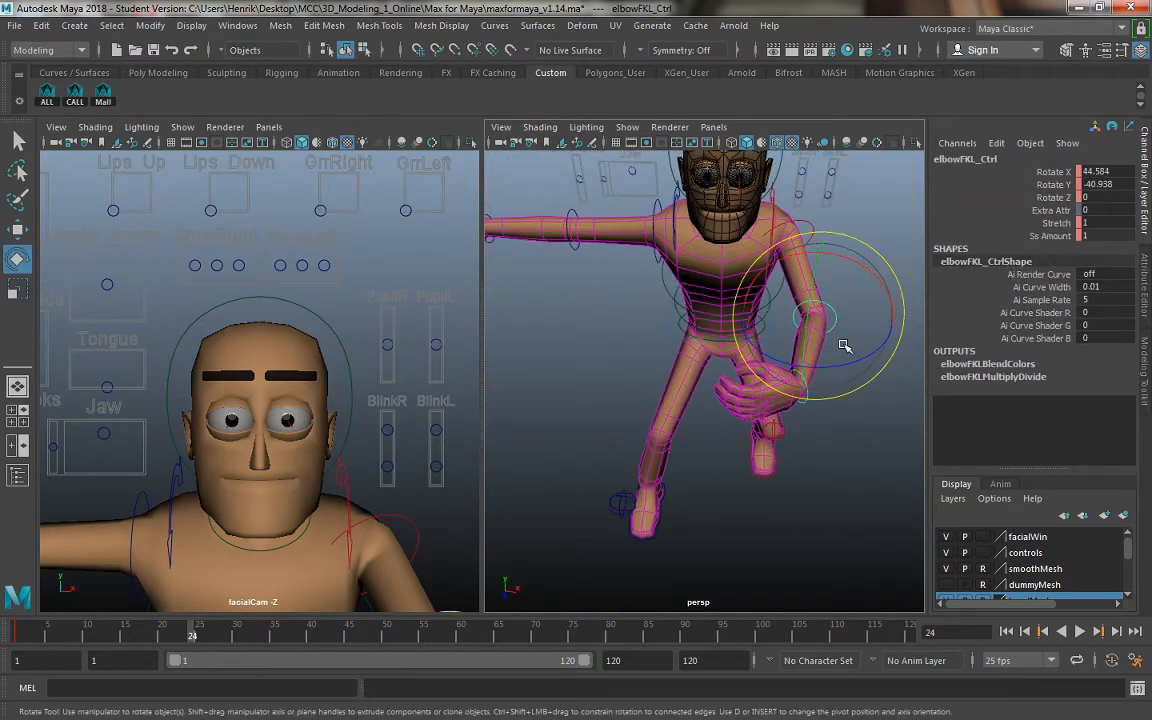
click(1053, 197)
mouse_move(880, 300)
middle_down()
mouse_move(807, 303)
mouse_move(771, 290)
mouse_move(889, 298)
middle_up()
click(1052, 171)
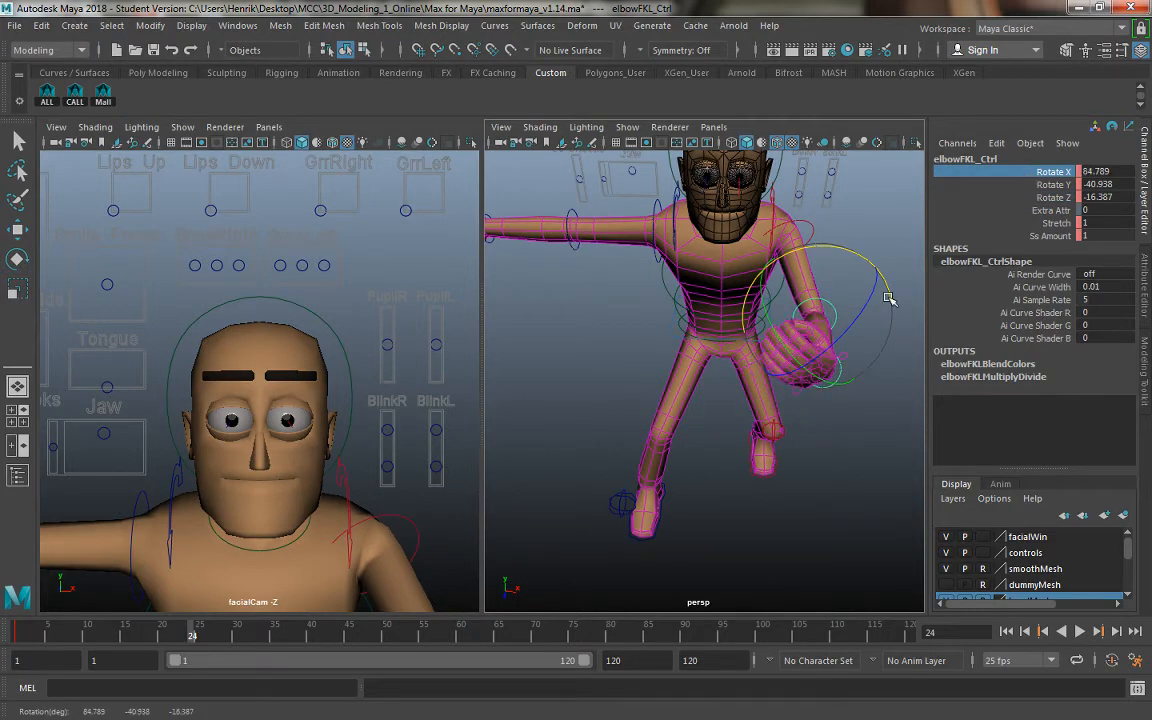
Lower the hips by moving the root control down to a Translate Y of about -31.585
alt+drag(645, 321, 712, 319)
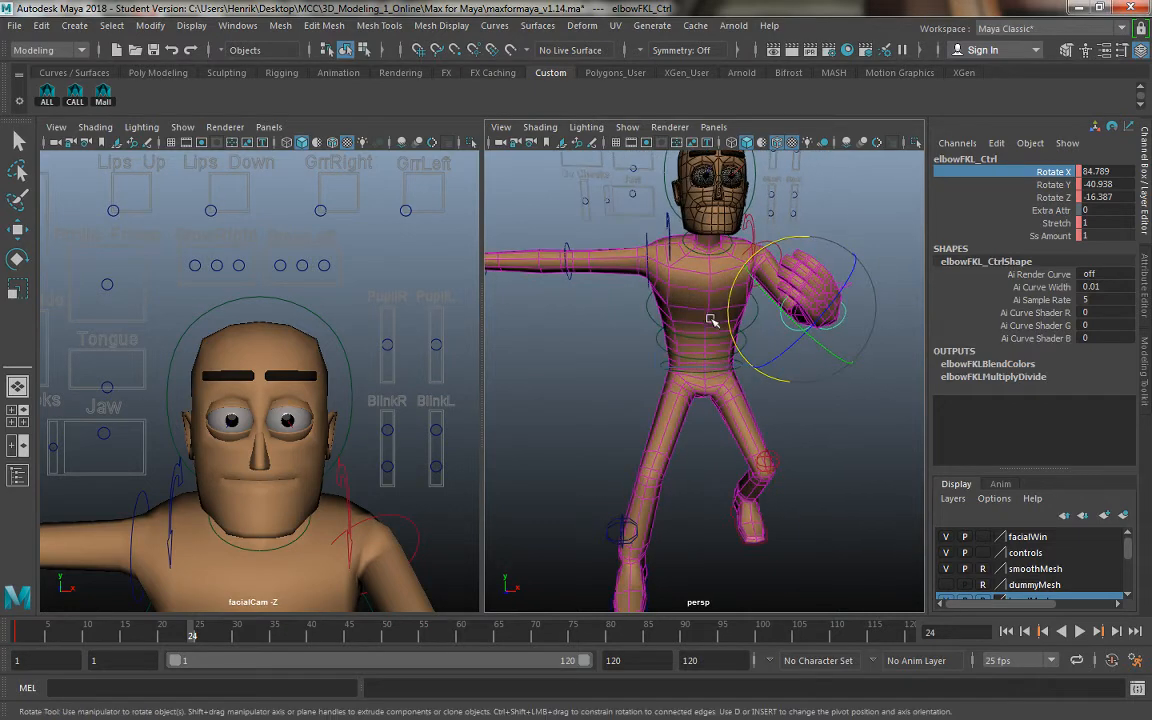
alt+right_drag(712, 319, 640, 290)
alt+drag(640, 290, 703, 216)
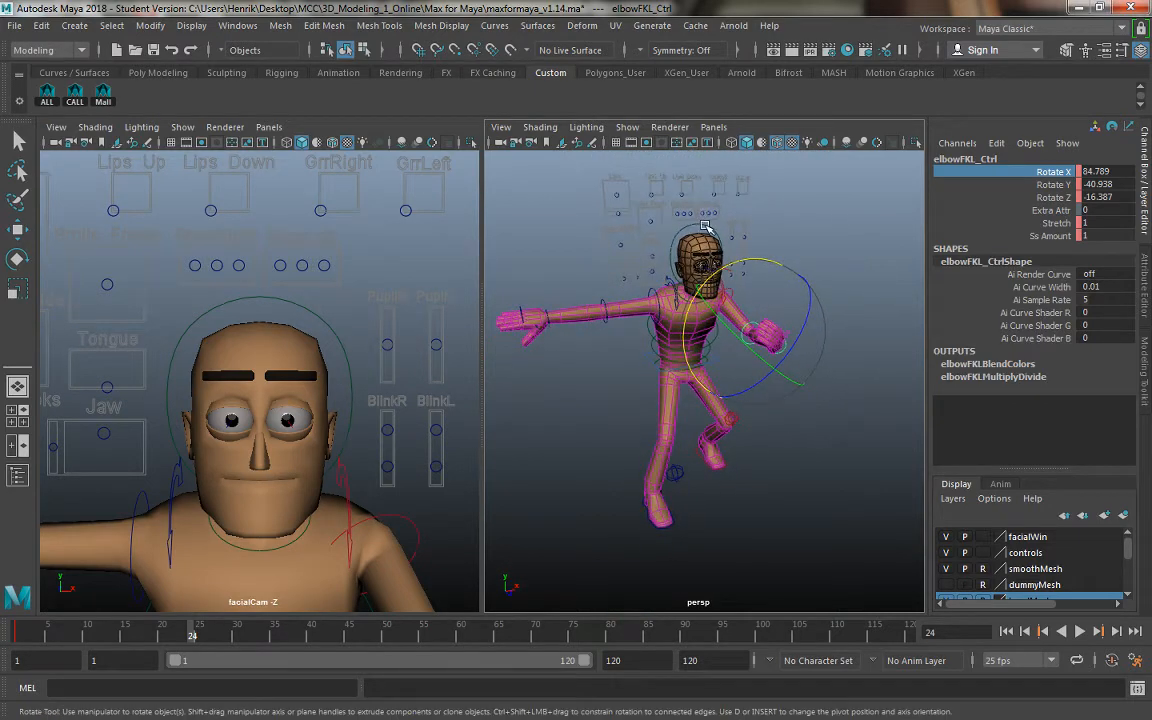
click(706, 226)
scroll(709, 371, up, 3)
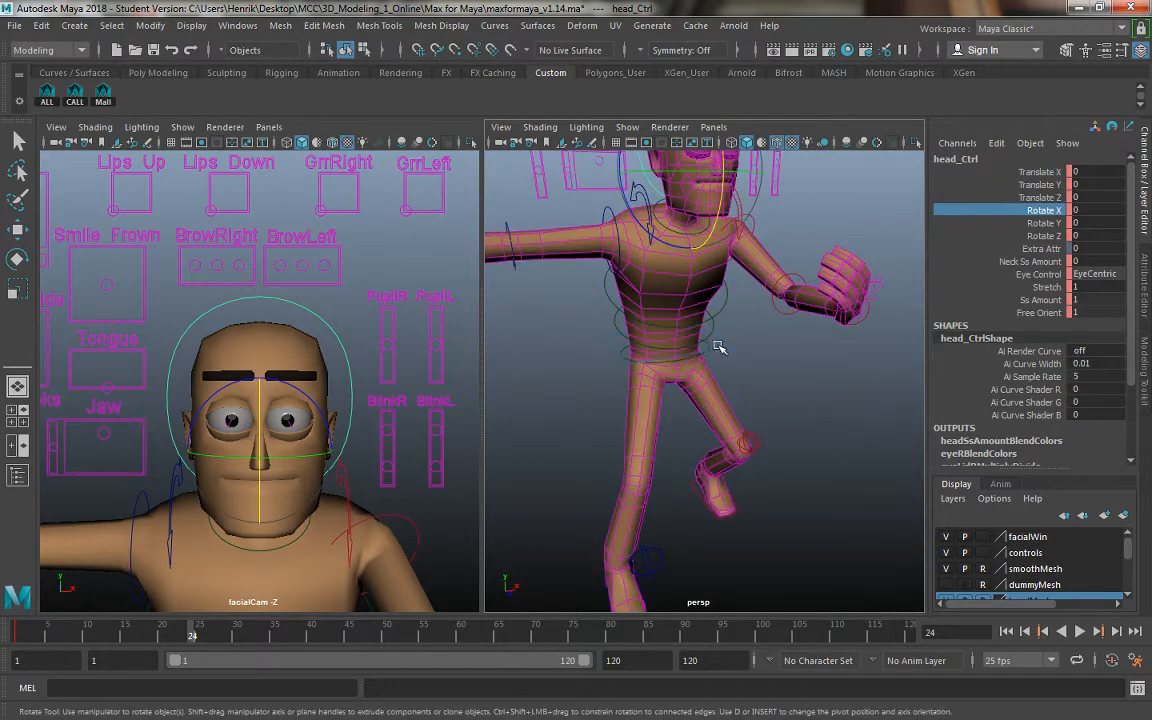
click(731, 358)
key(w)
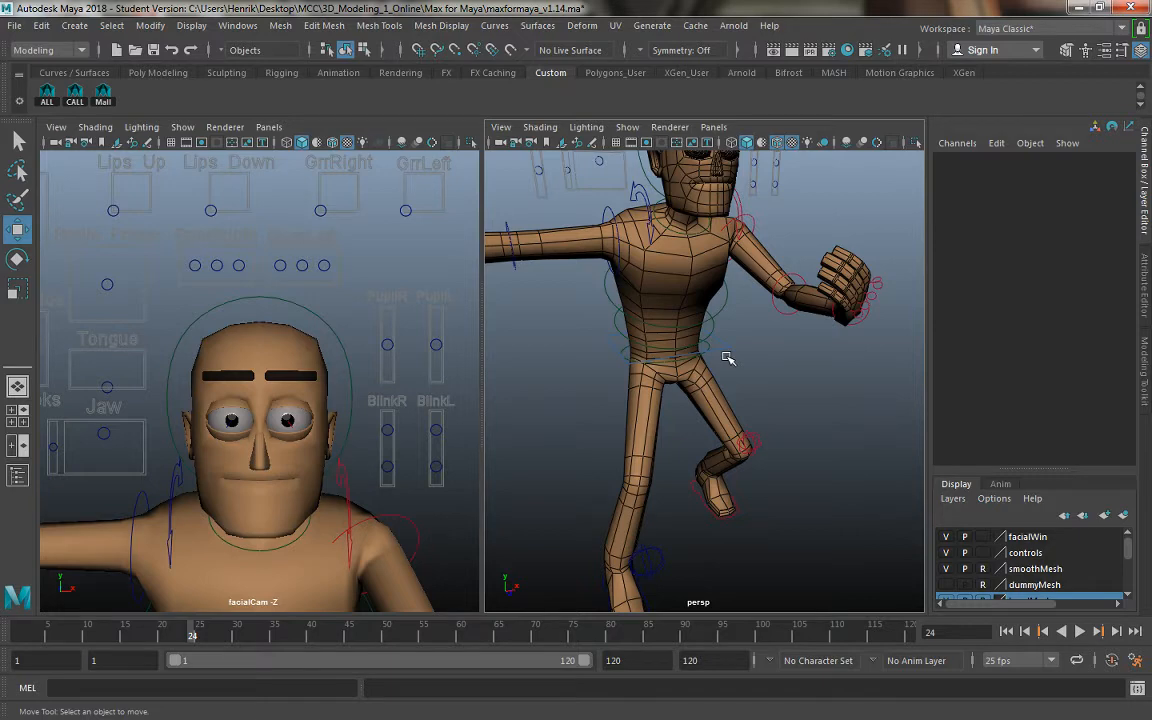
click(720, 347)
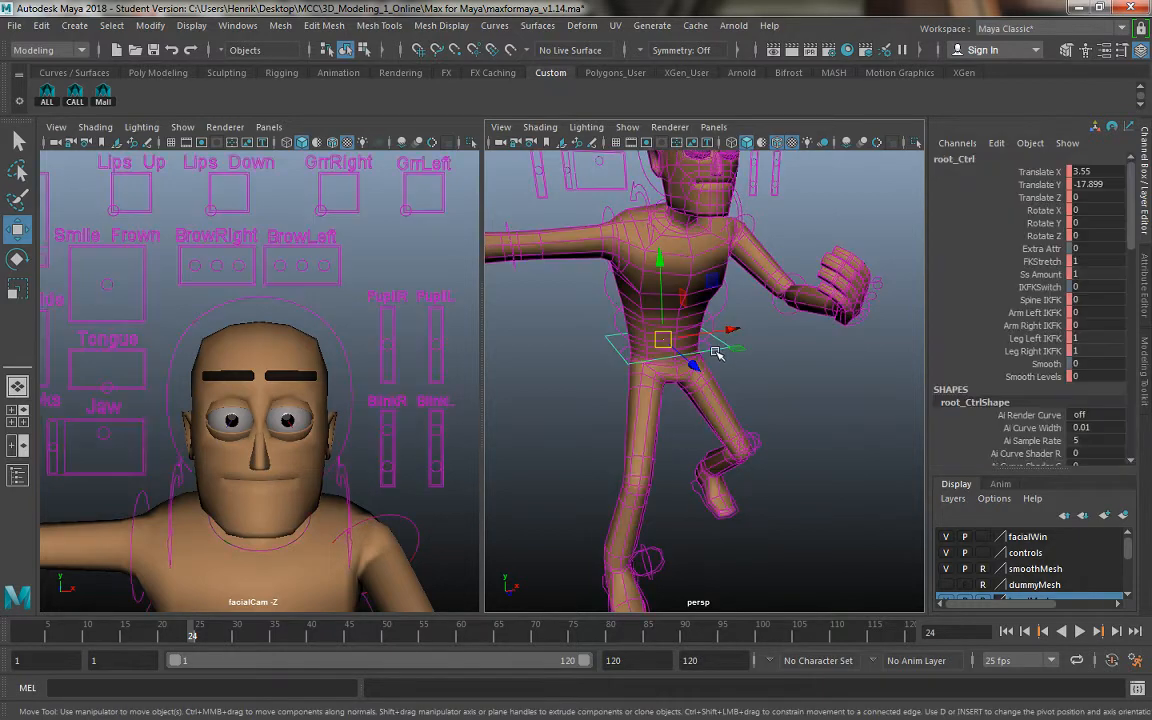
drag(660, 257, 661, 296)
Spread the knees by moving the left knee pole vector to a Translate X of about 3.874 and the right one to about -13.001
alt+drag(632, 380, 672, 410)
alt+right_drag(673, 410, 650, 339)
alt+middle_drag(650, 339, 658, 286)
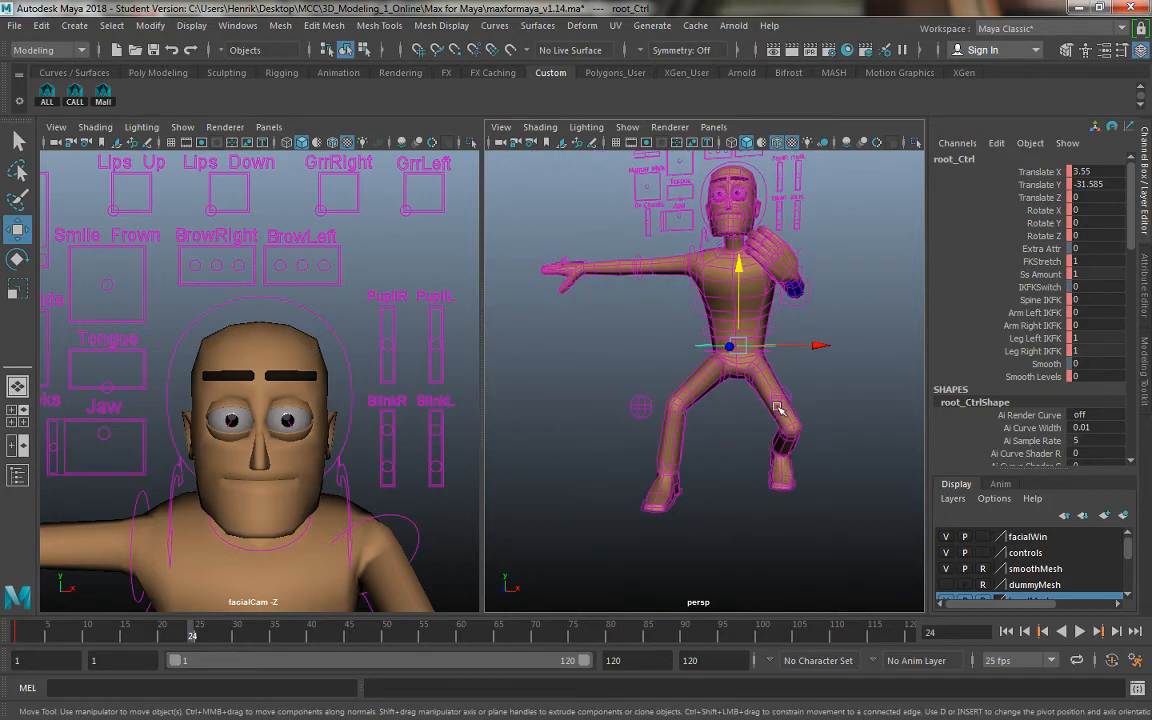
click(781, 398)
alt+drag(724, 454, 766, 486)
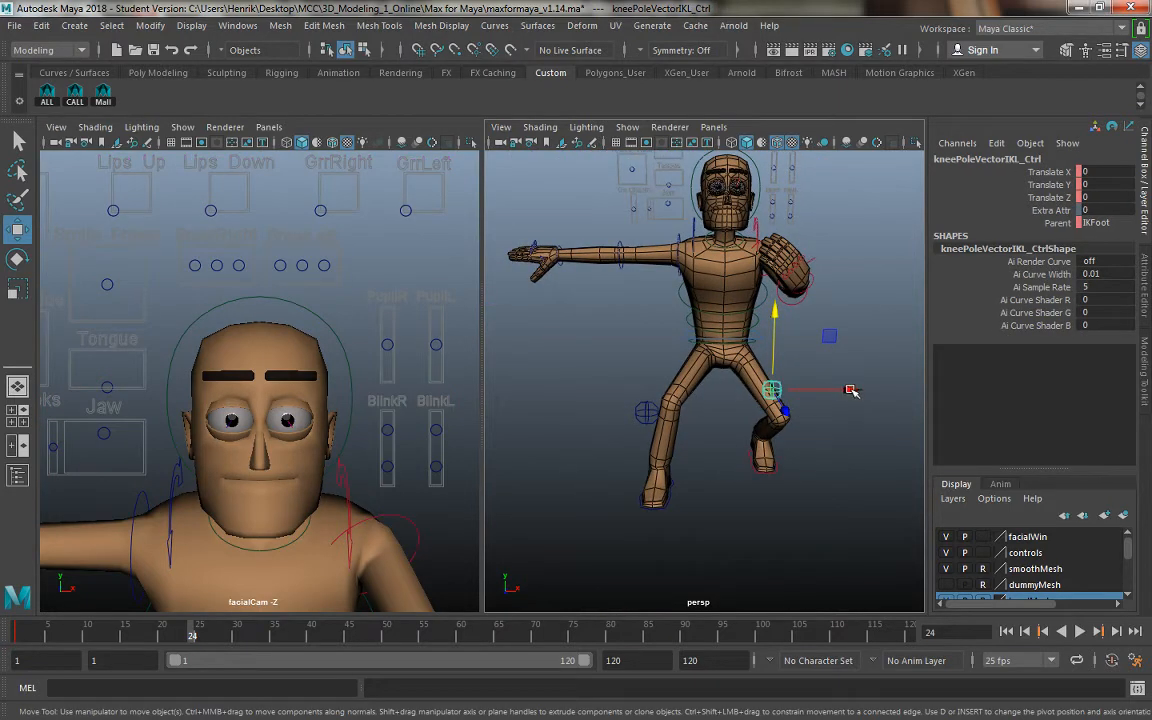
drag(851, 390, 858, 390)
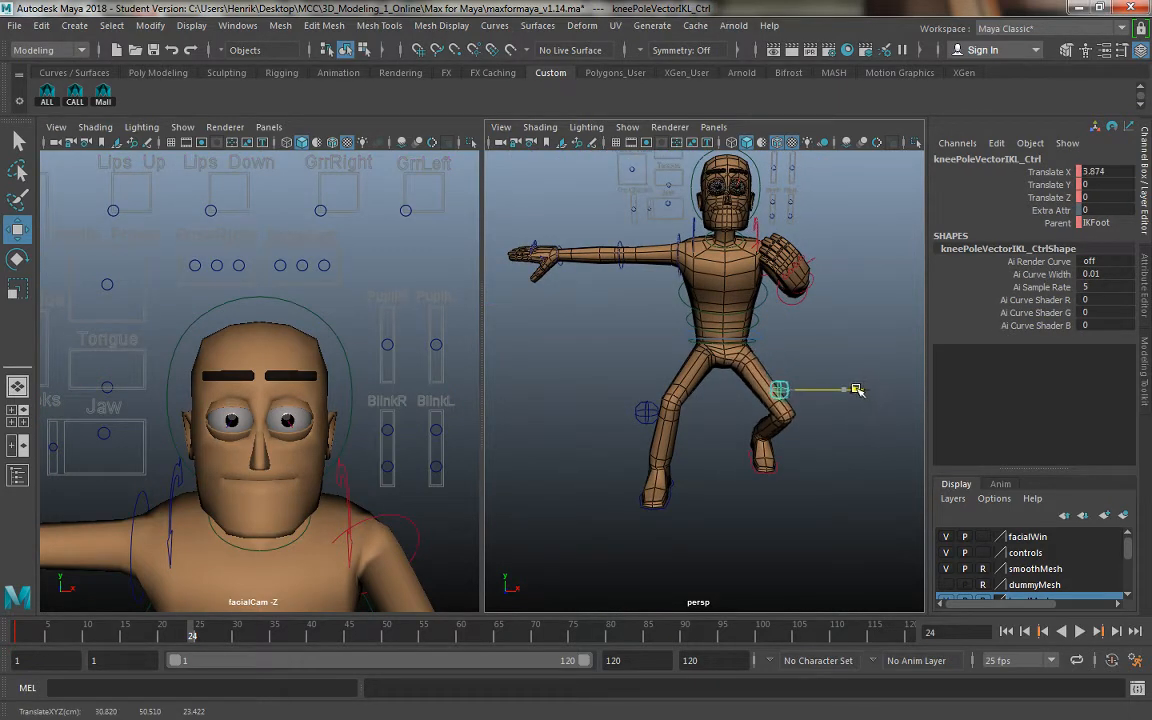
click(646, 414)
drag(716, 411, 686, 410)
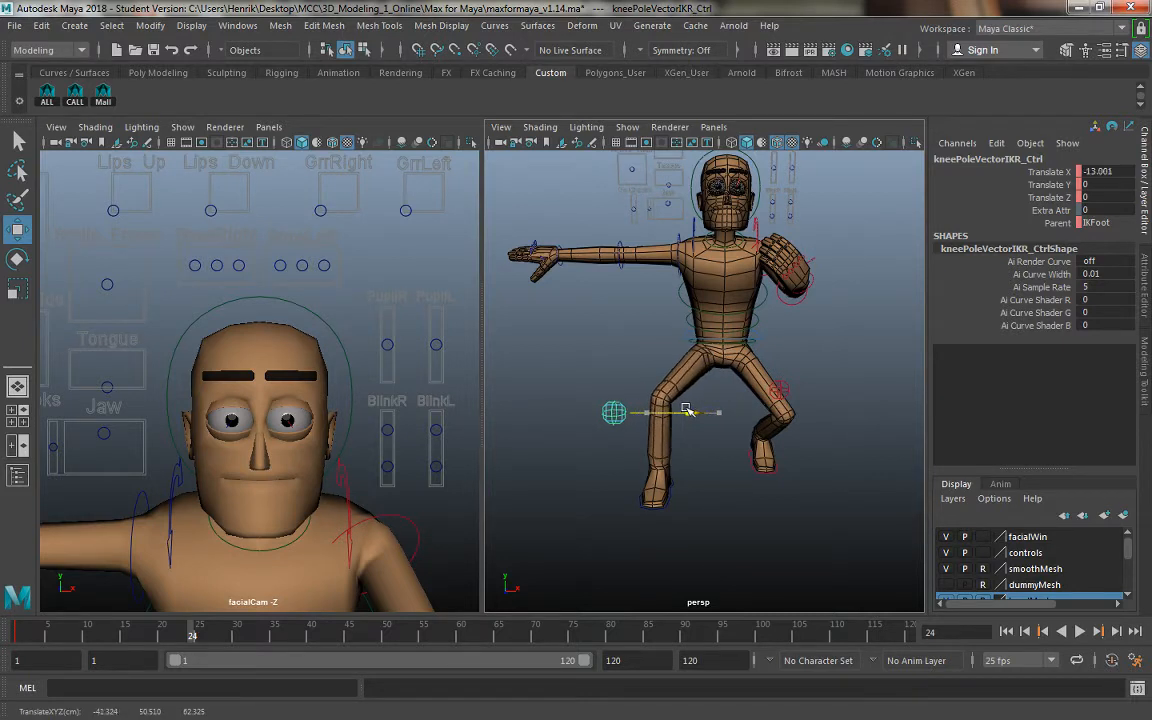
Swing the right arm down and forward by rotating the right FK shoulder control to about X 81.276, Y -61.31 and Z 15.171
click(612, 238)
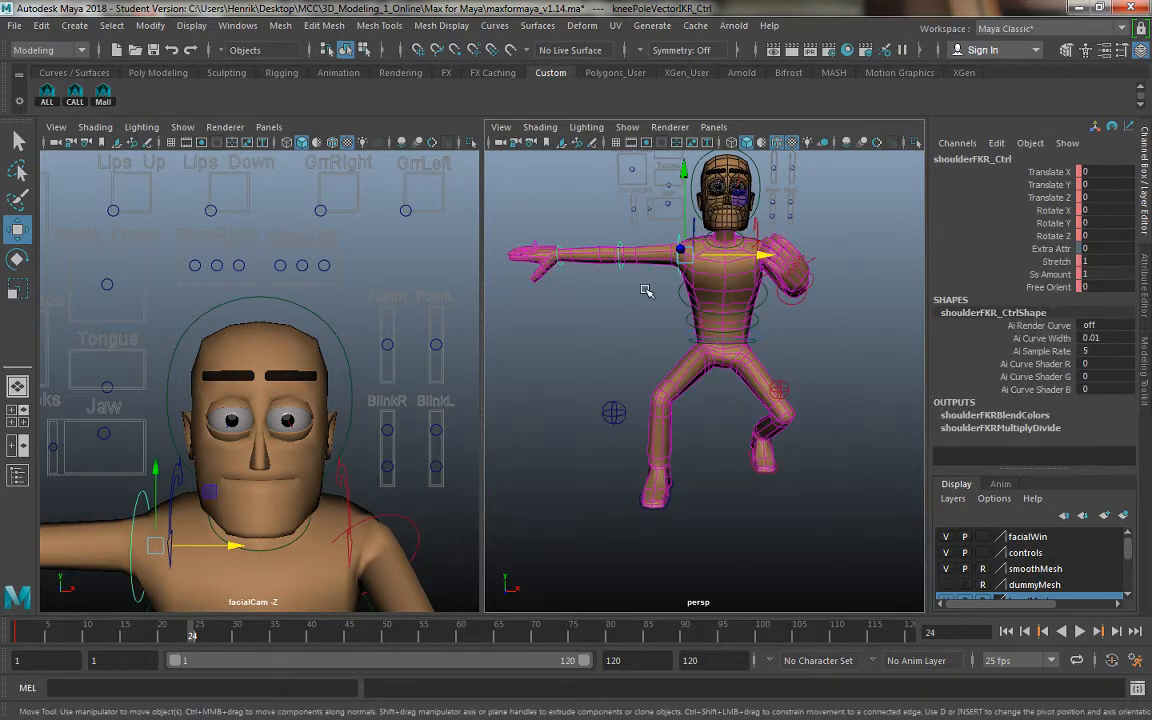
click(1047, 223)
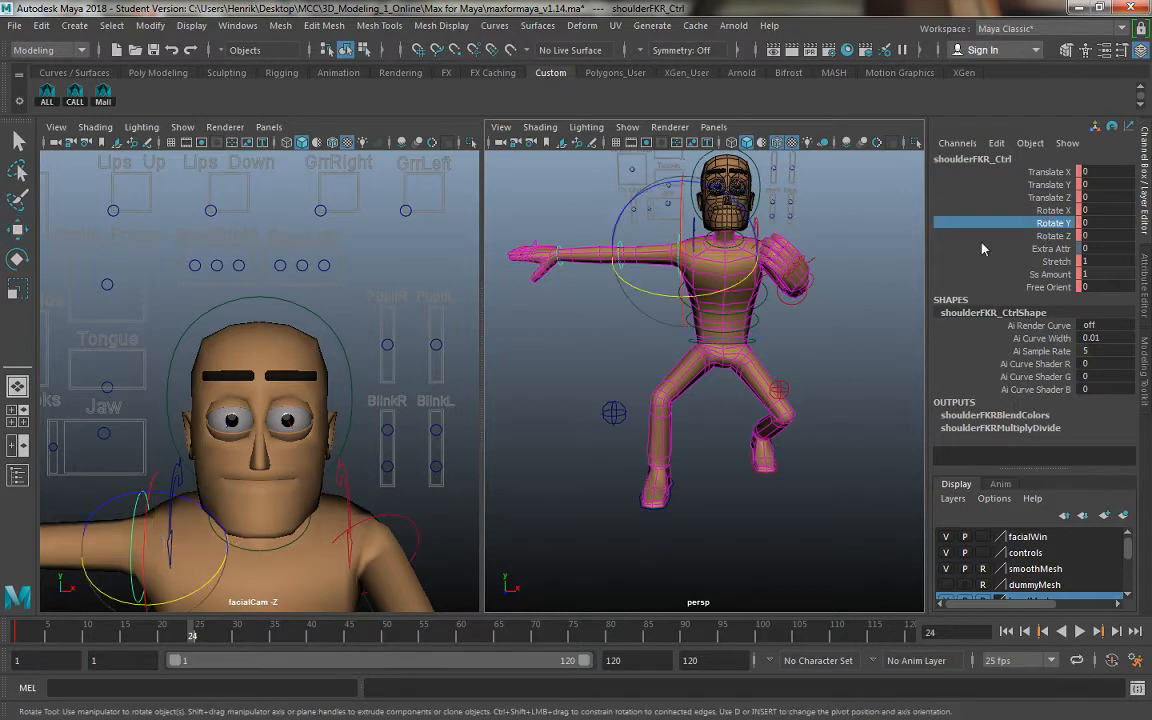
middle_drag(752, 277, 850, 283)
click(1051, 210)
mouse_move(660, 294)
middle_down()
mouse_move(789, 298)
mouse_move(664, 300)
middle_up()
middle_drag(797, 282, 929, 284)
click(1056, 237)
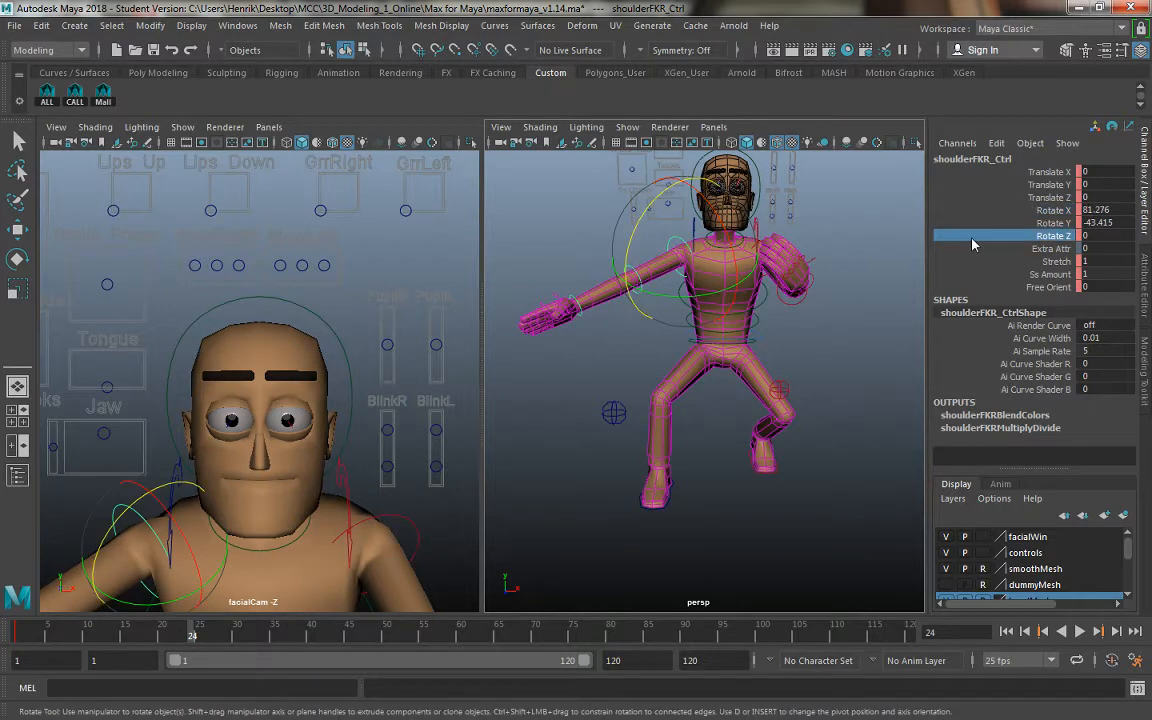
middle_drag(691, 356, 713, 345)
click(1050, 222)
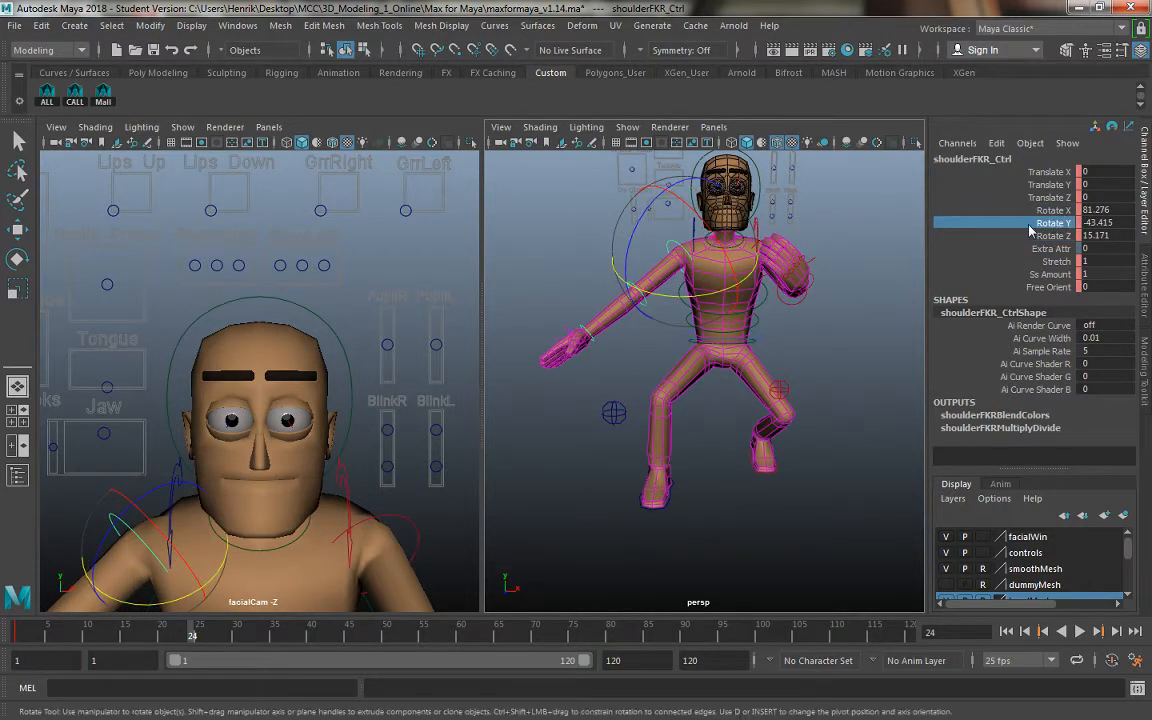
middle_drag(720, 290, 778, 291)
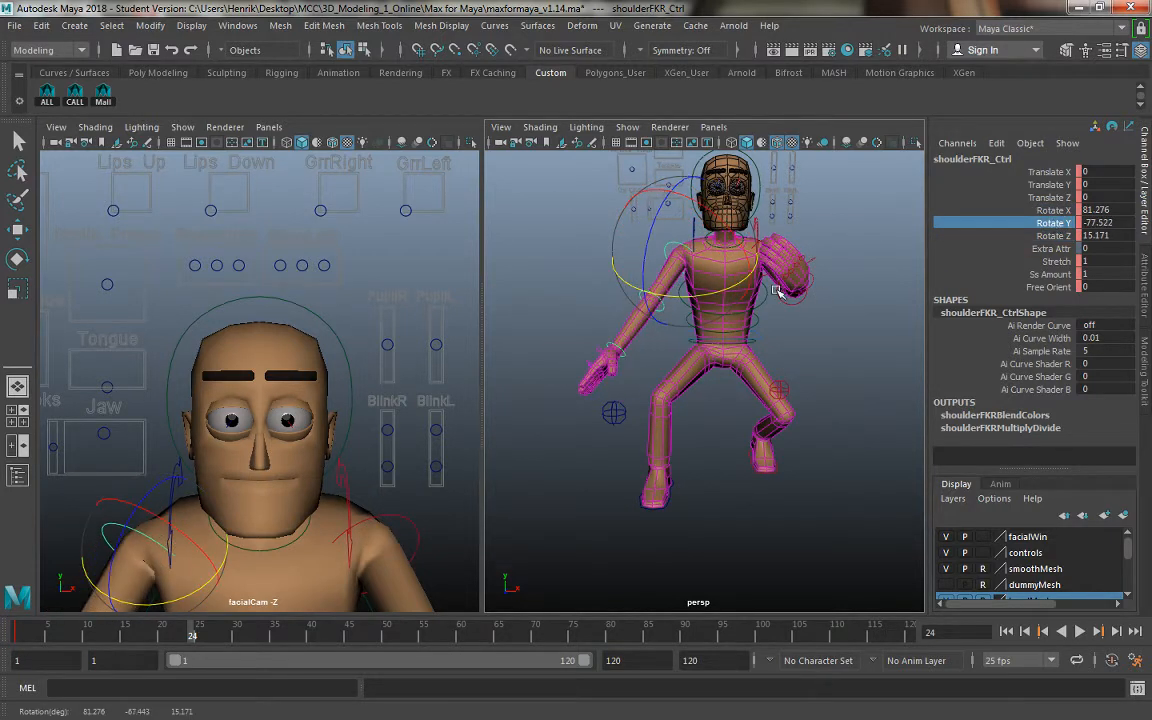
click(1053, 210)
click(511, 309)
key(w)
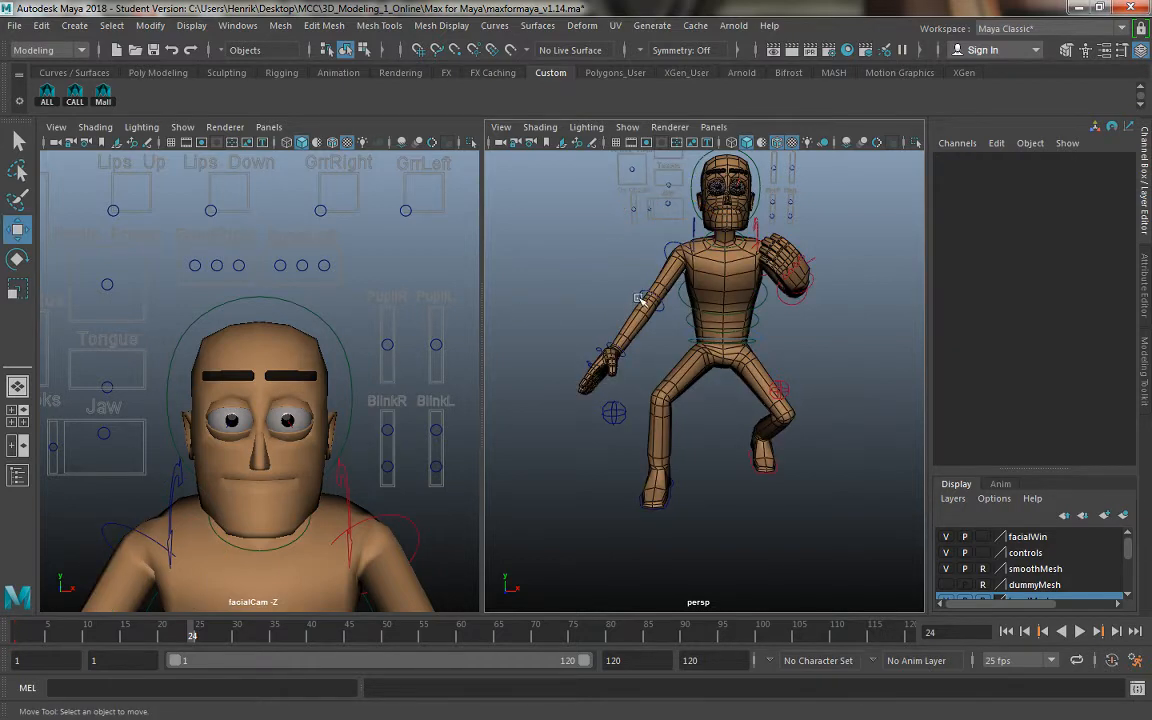
Bend the right forearm by rotating the right FK elbow control to about -39.38 in Rotate Y
click(642, 298)
drag(1052, 170, 1051, 188)
click(1051, 189)
middle_drag(800, 218, 933, 222)
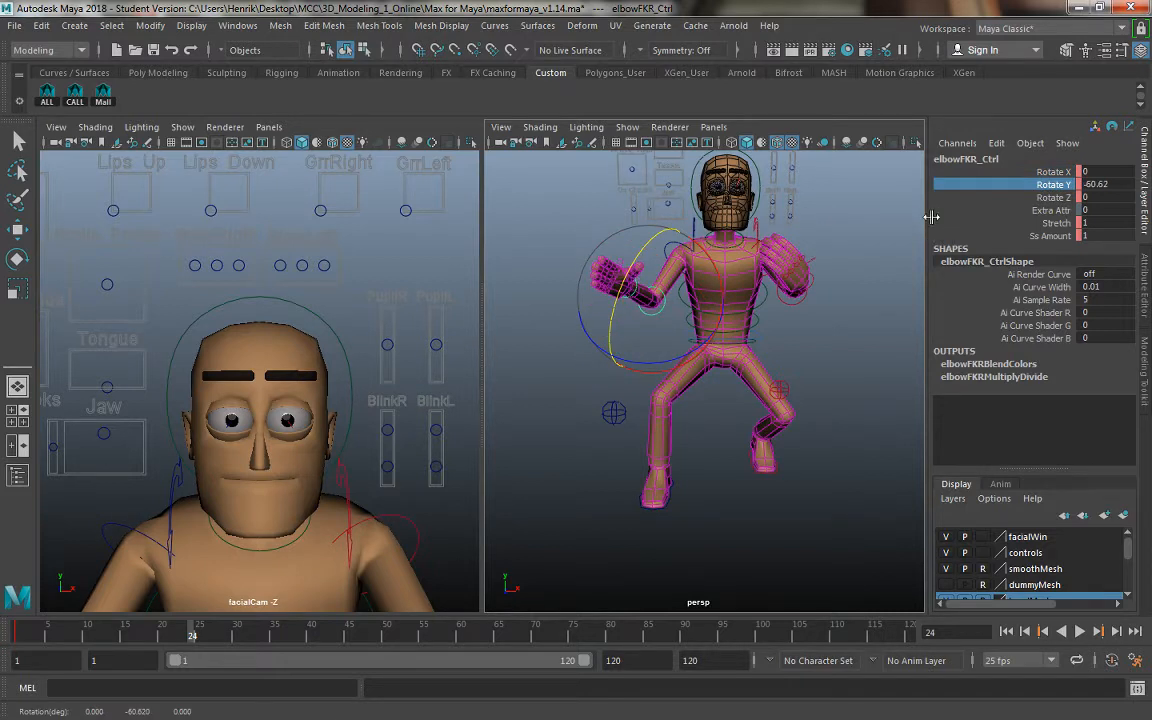
middle_drag(751, 262, 754, 337)
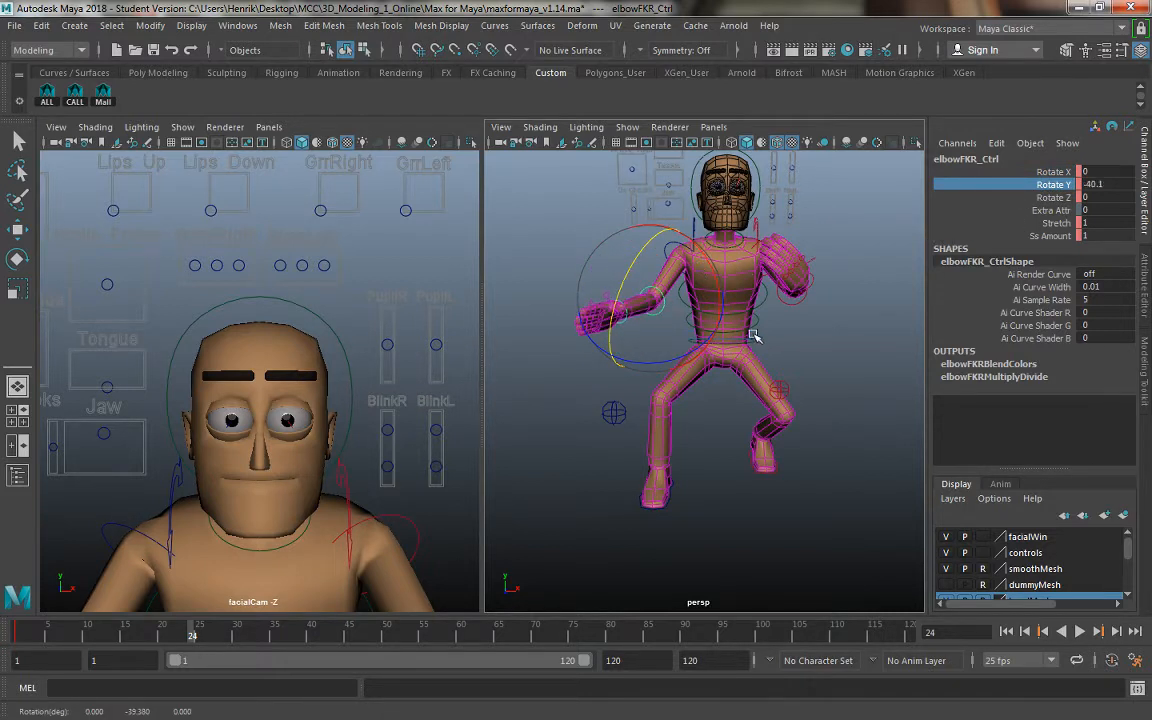
Set a keyframe on all of the character's controls at frame 24
alt+drag(754, 337, 793, 329)
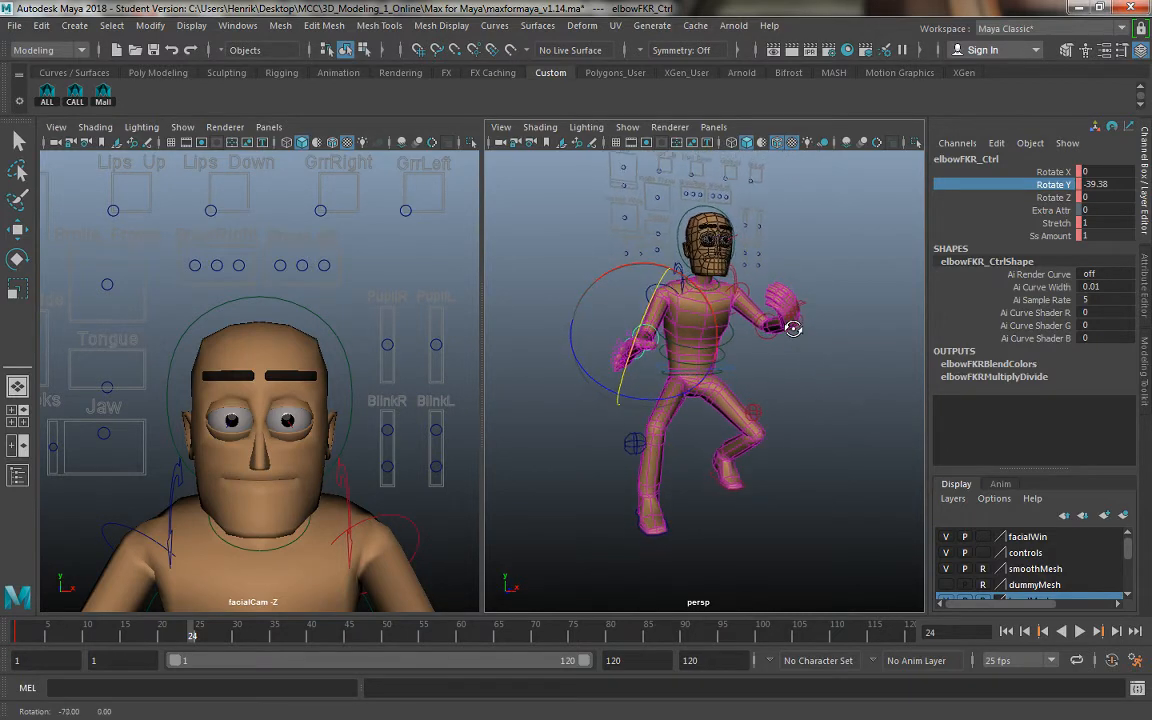
alt+right_drag(672, 370, 820, 359)
alt+middle_drag(820, 359, 540, 360)
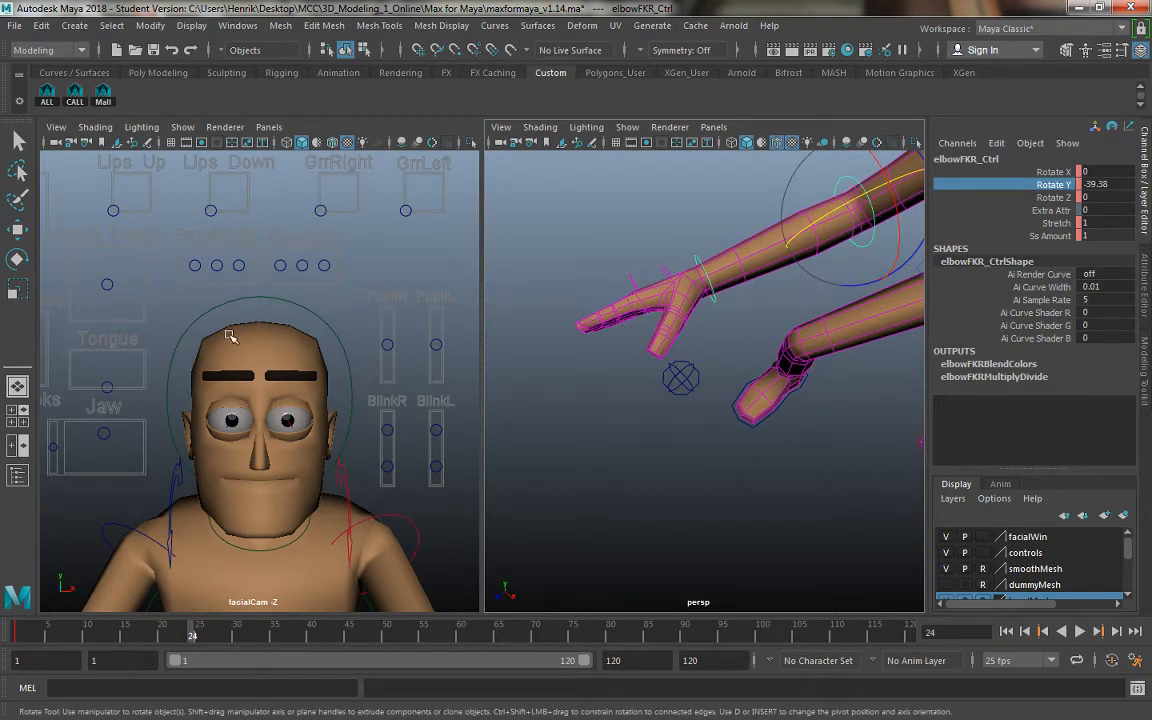
alt+drag(567, 275, 615, 300)
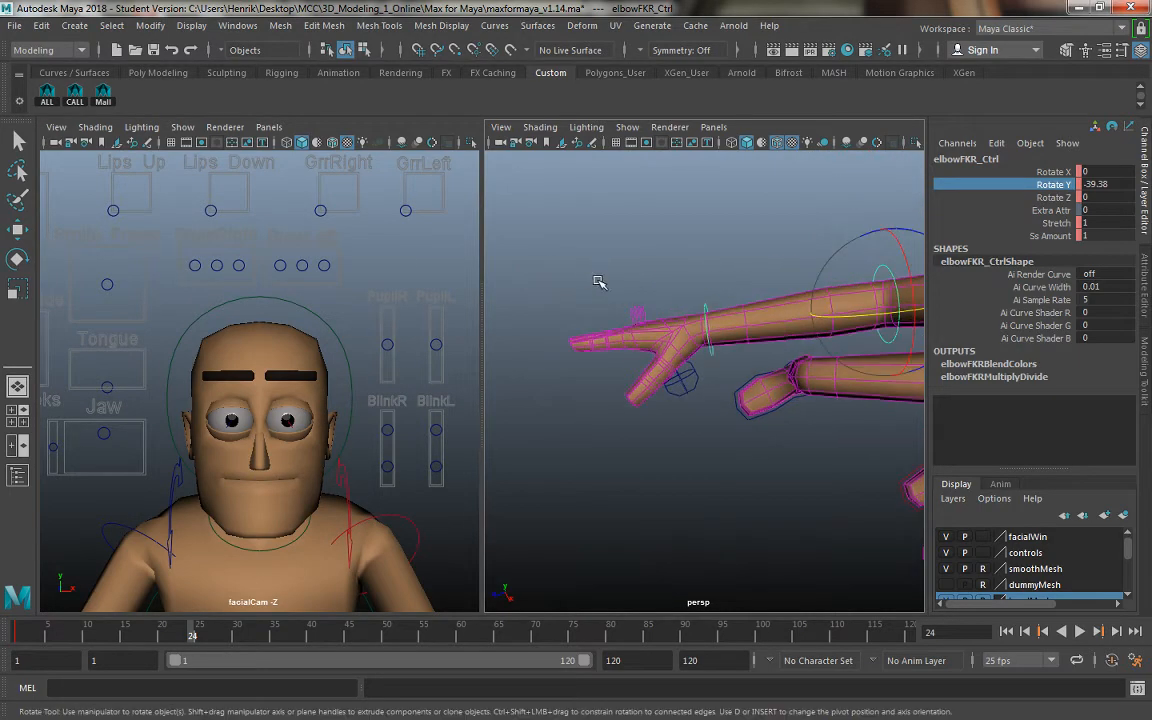
click(642, 314)
key(w)
scroll(713, 350, down, 5)
alt+drag(713, 350, 797, 293)
alt+drag(685, 370, 790, 303)
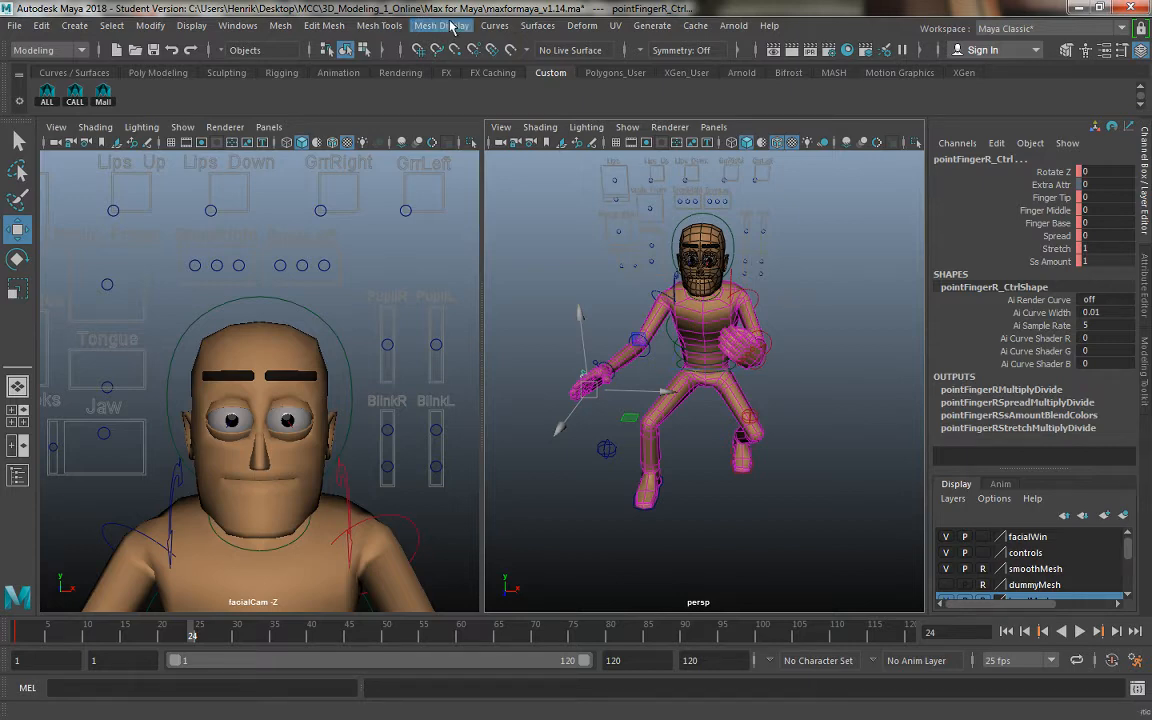
click(103, 100)
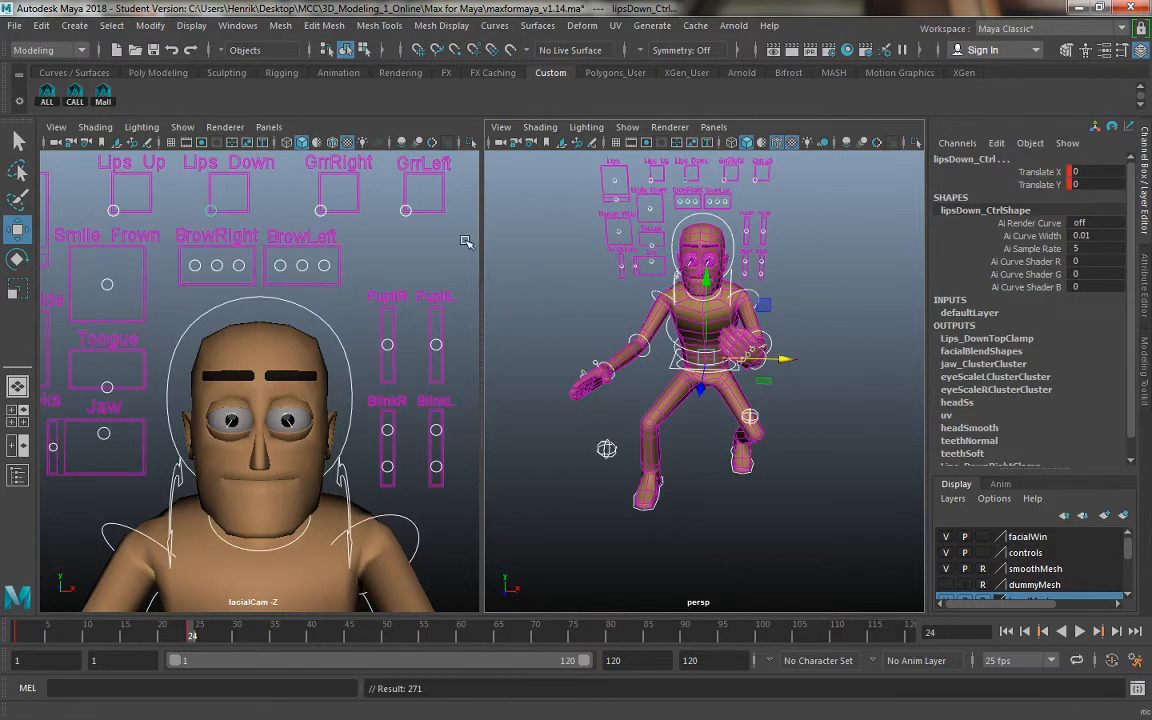
Curl the right hand's four fingers together by increasing their Finger Tip, Finger Middle and Finger Base values
alt+drag(640, 262, 578, 275)
alt+right_drag(578, 275, 760, 400)
alt+drag(760, 400, 566, 410)
alt+middle_drag(566, 410, 699, 411)
alt+right_drag(640, 411, 691, 428)
alt+drag(691, 428, 612, 325)
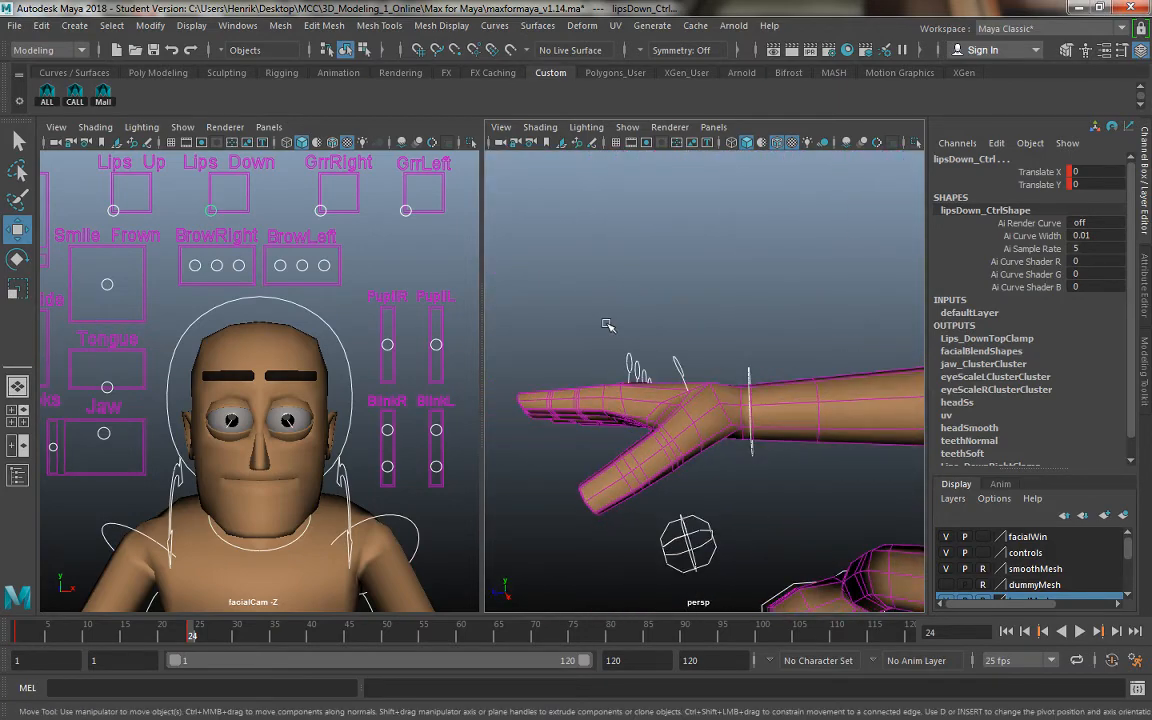
click(630, 358)
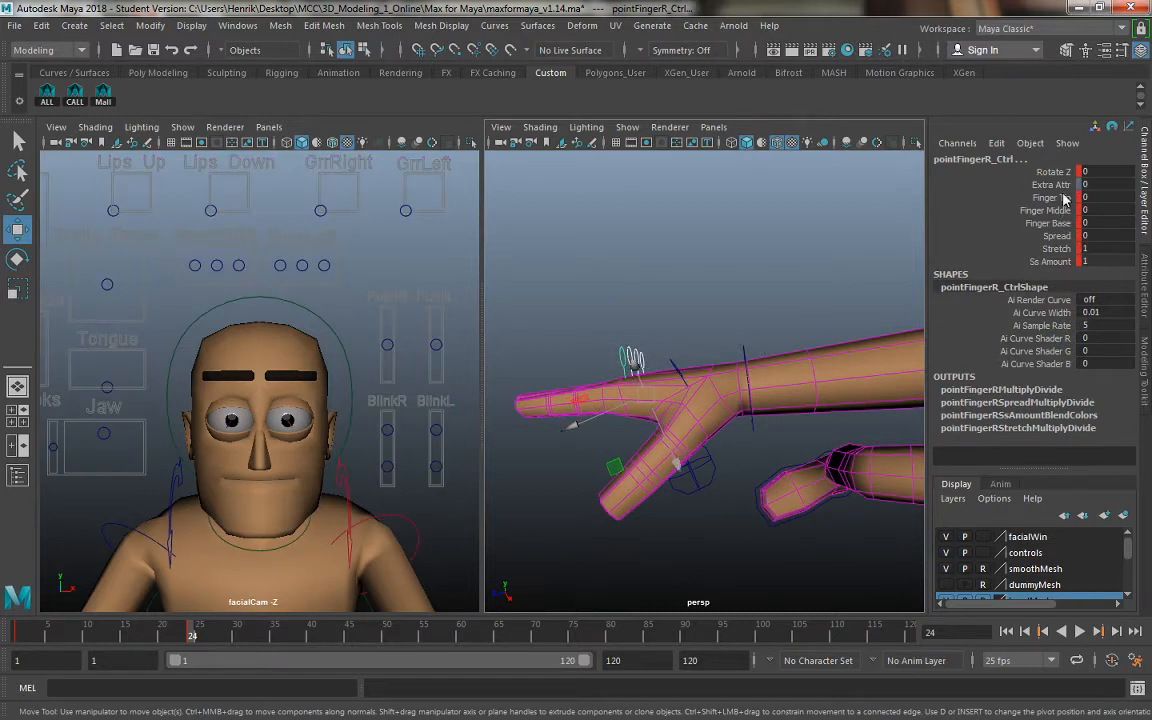
drag(1065, 199, 1069, 235)
middle_drag(480, 251, 748, 286)
Curl the right thumb by increasing its Finger Tip and Finger Middle values
alt+drag(700, 491, 640, 387)
click(670, 376)
key(w)
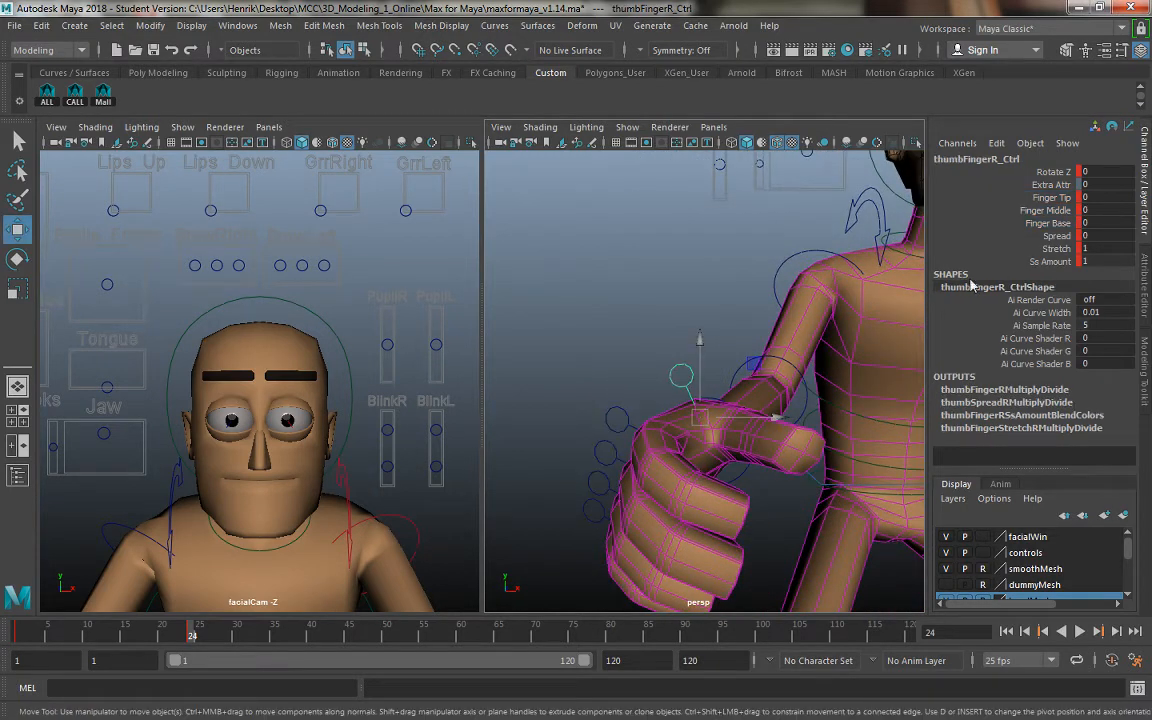
drag(1046, 199, 1049, 213)
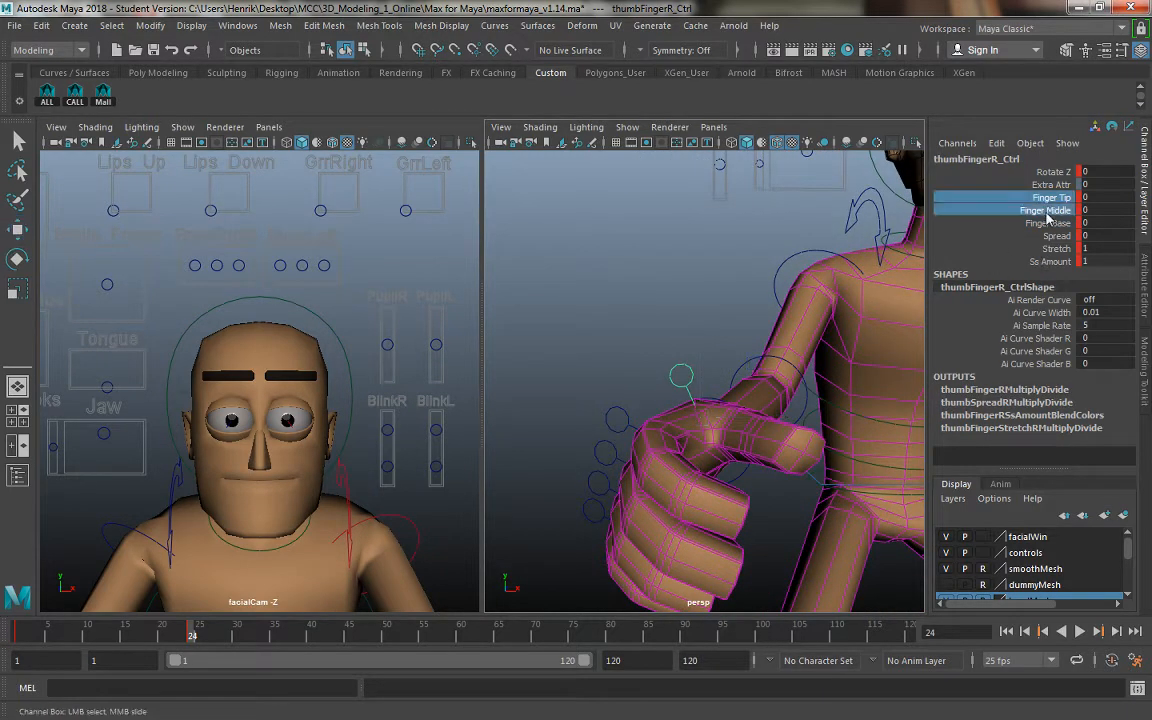
middle_drag(596, 315, 760, 334)
Raise the right upper arm toward shoulder height by rotating the right FK shoulder control
scroll(566, 337, down, 8)
alt+drag(645, 425, 674, 437)
click(684, 348)
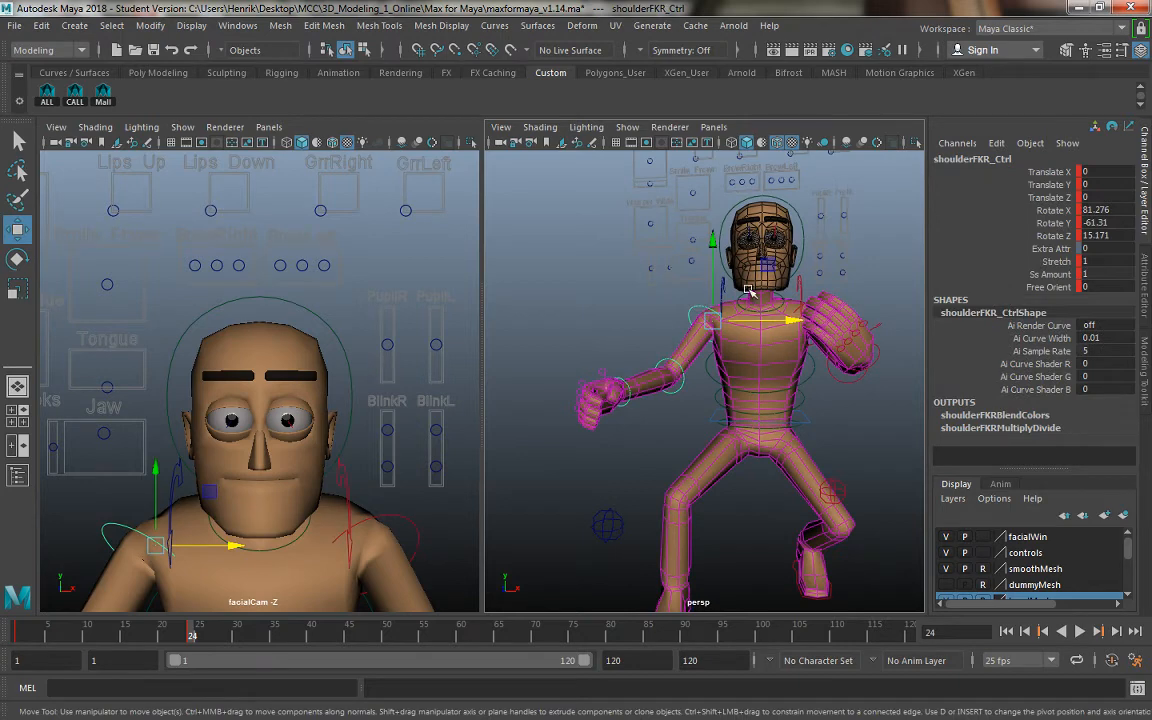
key(e)
click(1060, 211)
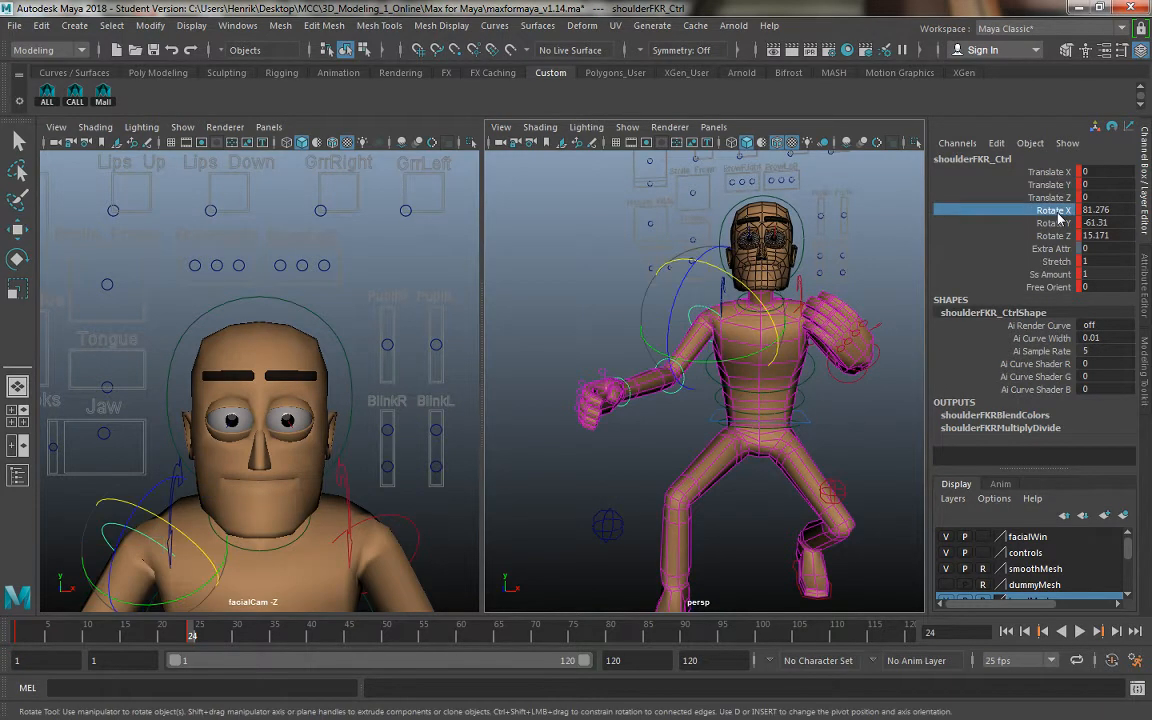
drag(684, 393, 625, 281)
key(ctrl+z)
key(w)
Bend the raised right forearm further by rotating the right FK elbow control to about -60.673 in Rotate Y
click(655, 320)
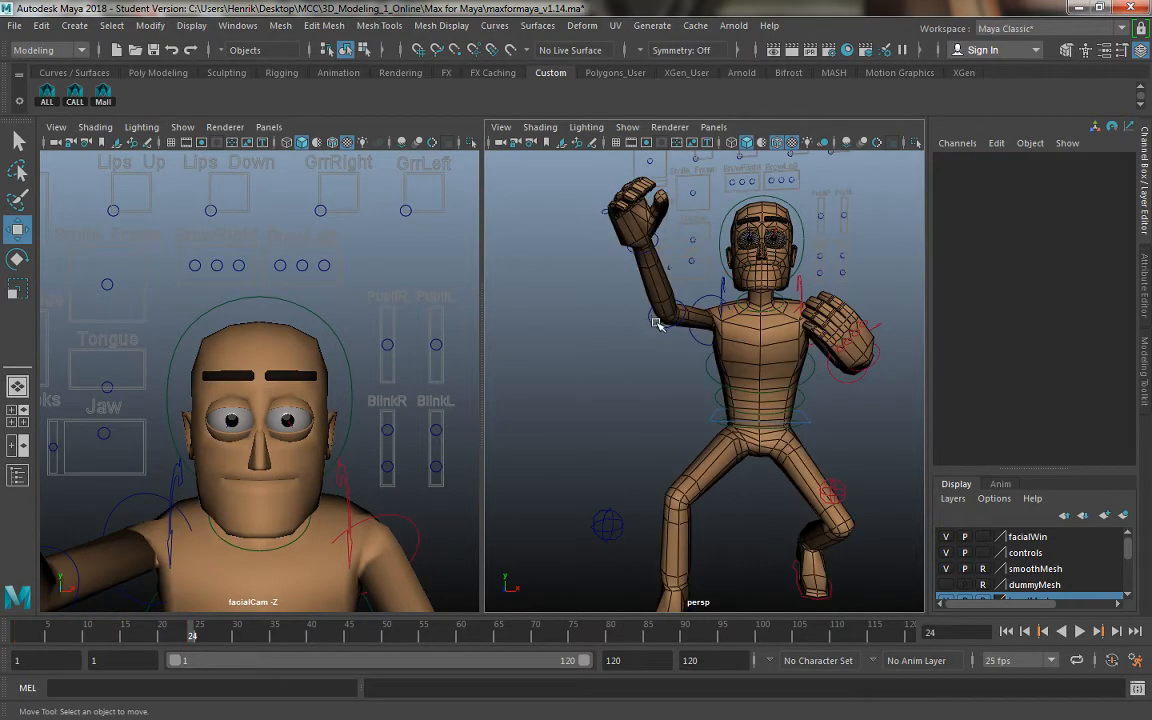
click(672, 324)
click(1053, 184)
key(e)
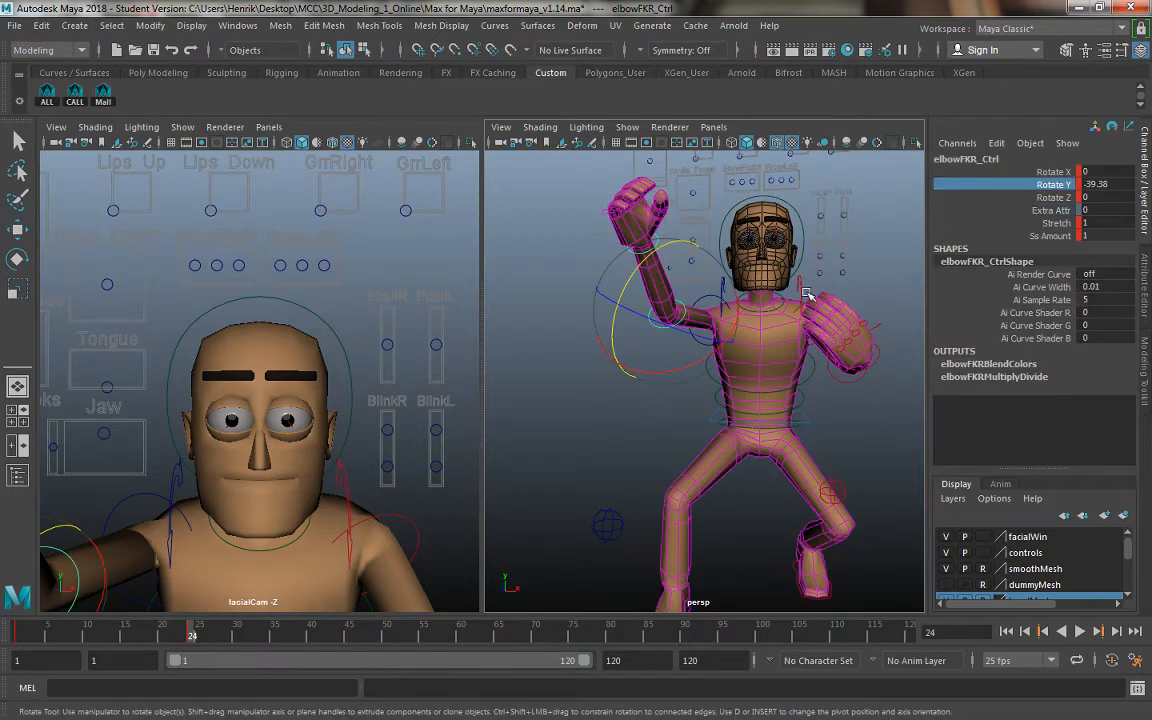
middle_drag(805, 293, 808, 322)
alt+drag(808, 322, 897, 337)
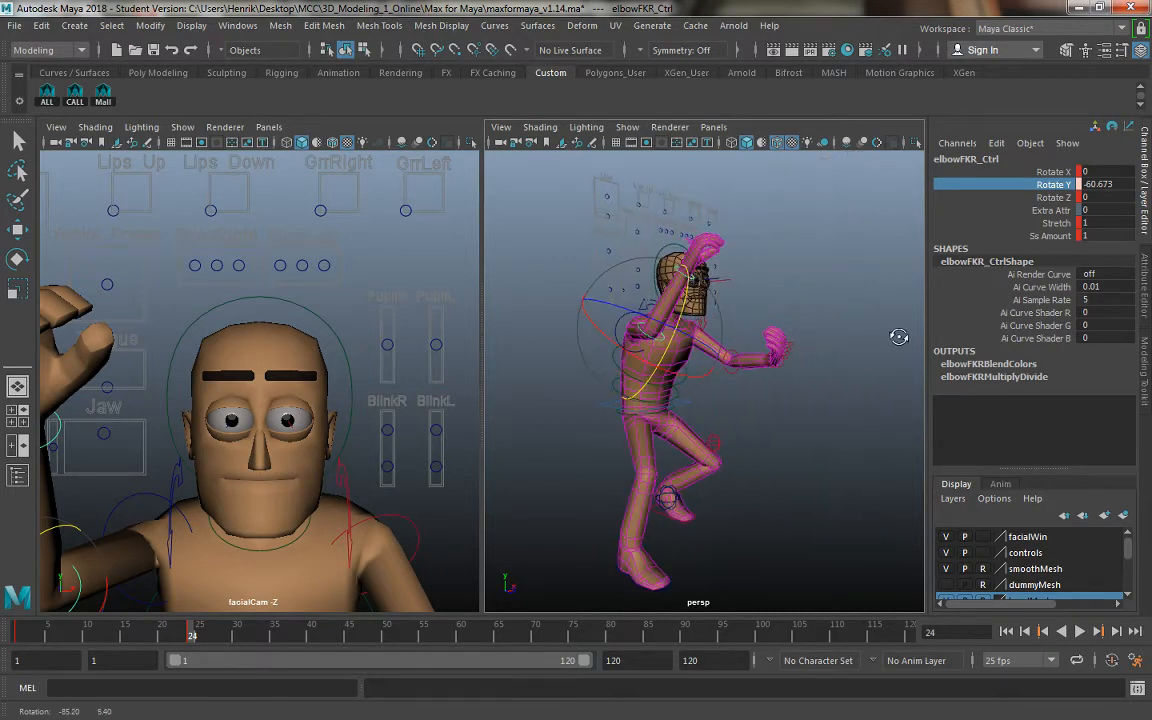
scroll(740, 273, up, 3)
mouse_move(740, 273)
alt+mouse_down()
mouse_move(700, 353)
mouse_move(737, 268)
alt+mouse_up()
scroll(766, 345, up, 3)
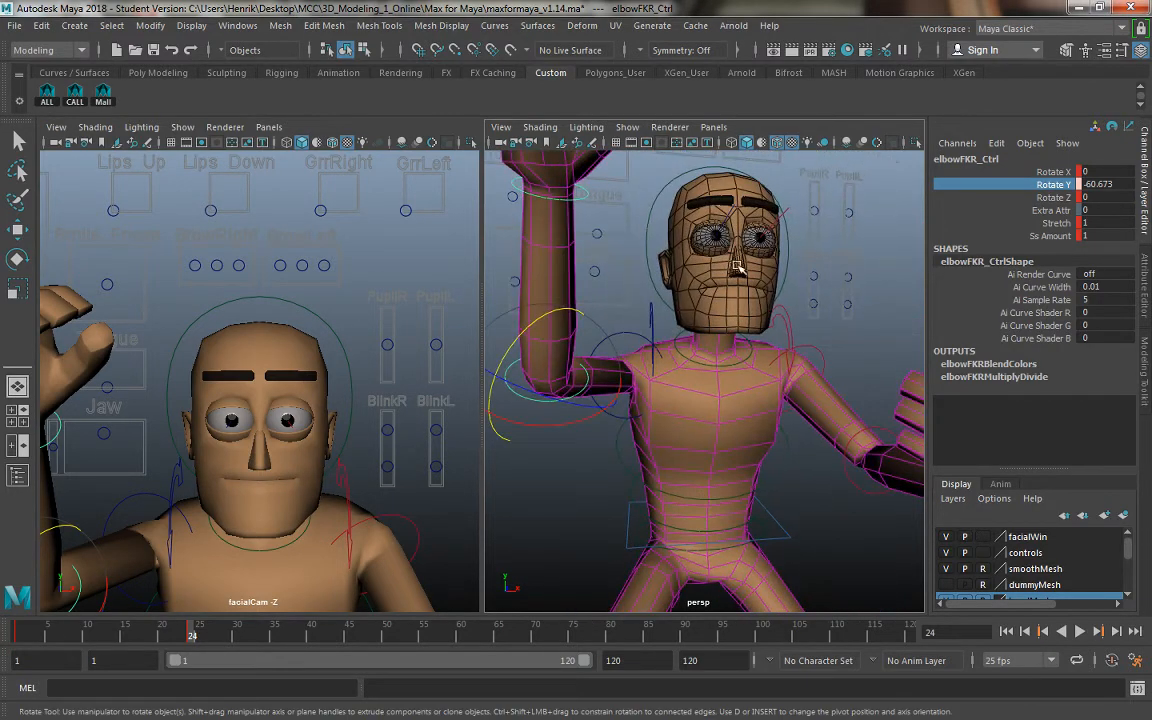
click(752, 347)
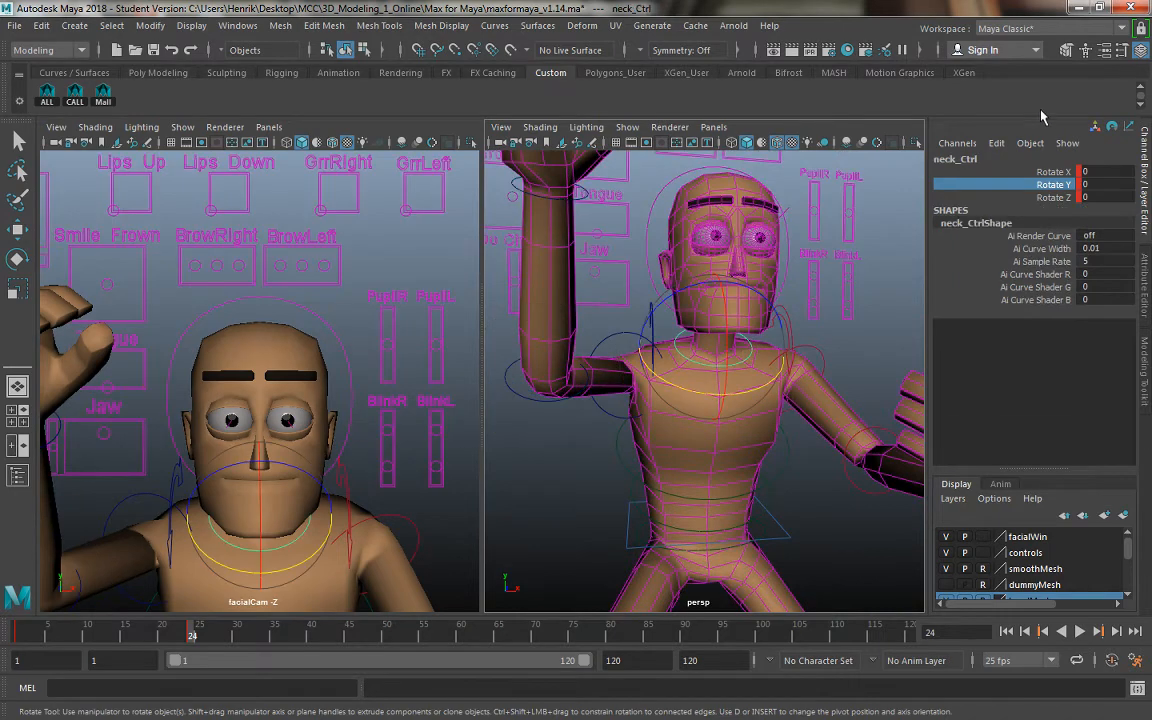
click(782, 480)
key(w)
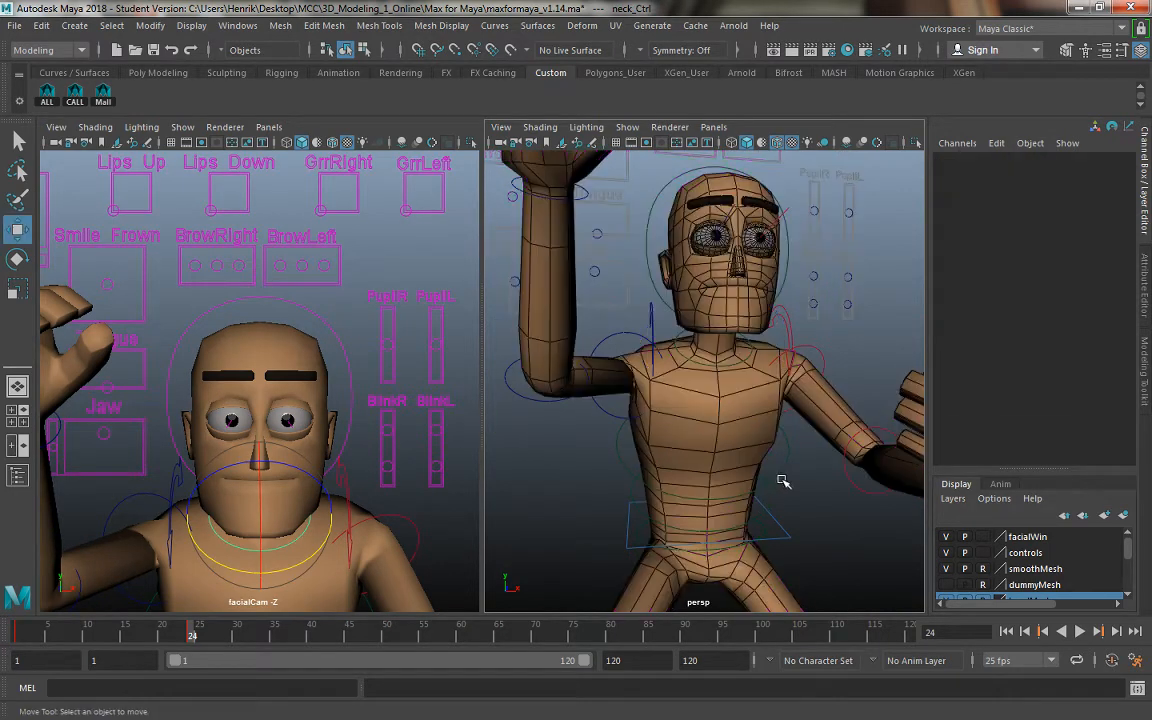
Select the hip control at the base of the character's spine
alt+drag(700, 490, 610, 480)
alt+right_drag(680, 440, 581, 360)
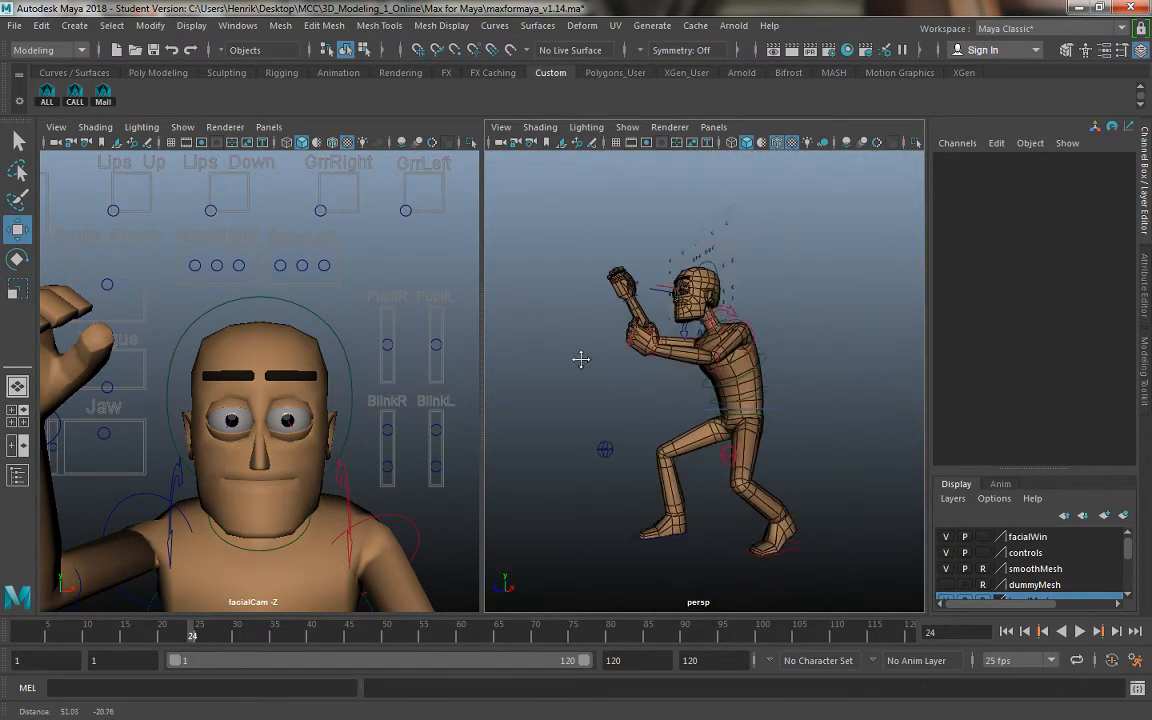
alt+middle_drag(581, 360, 510, 325)
alt+right_drag(560, 370, 692, 393)
alt+drag(692, 393, 675, 380)
click(648, 318)
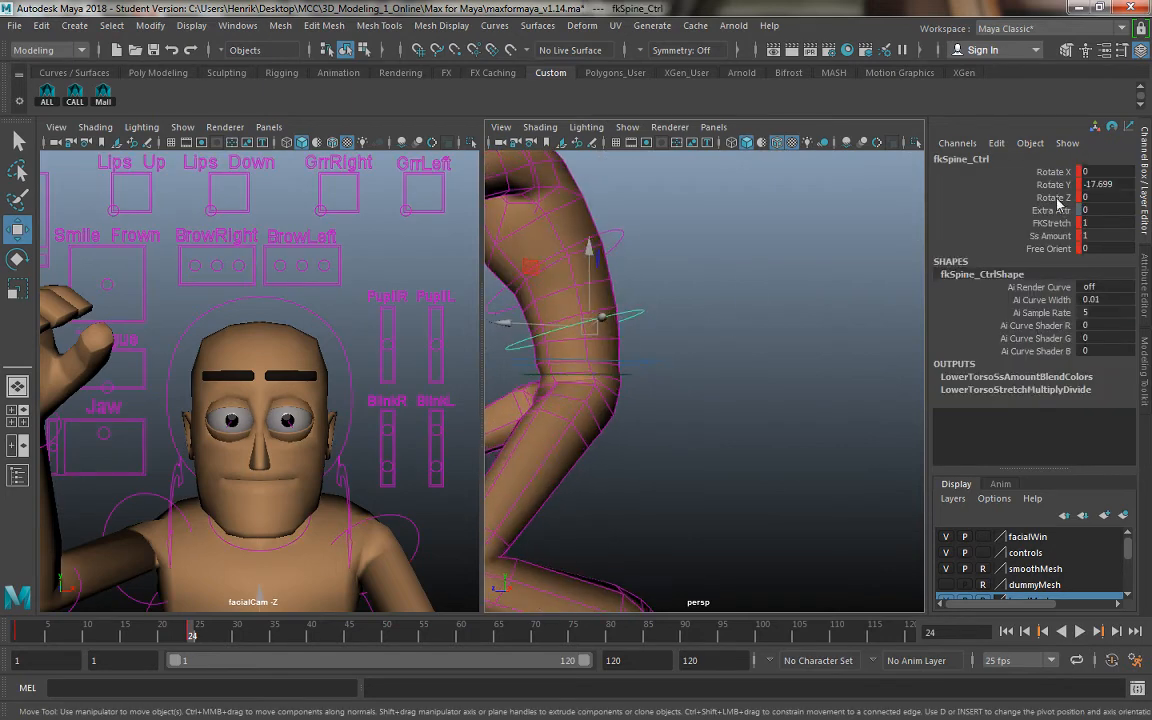
alt+middle_drag(812, 258, 794, 330)
drag(676, 306, 632, 301)
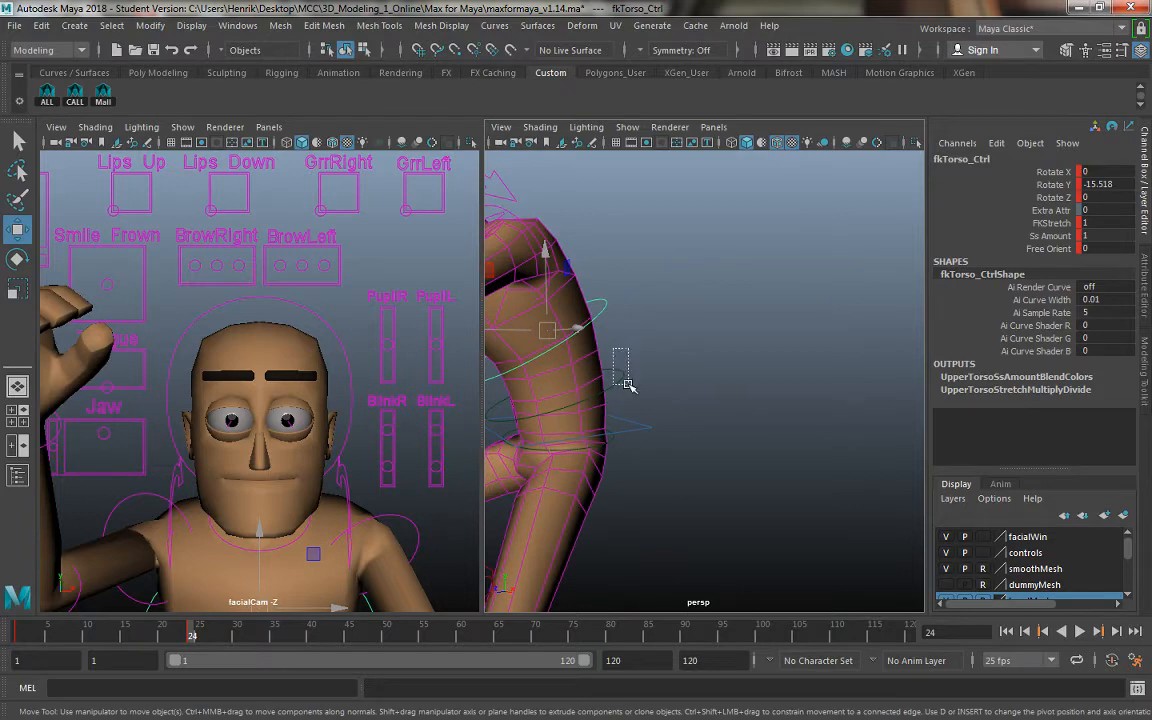
drag(613, 349, 703, 369)
key(Up)
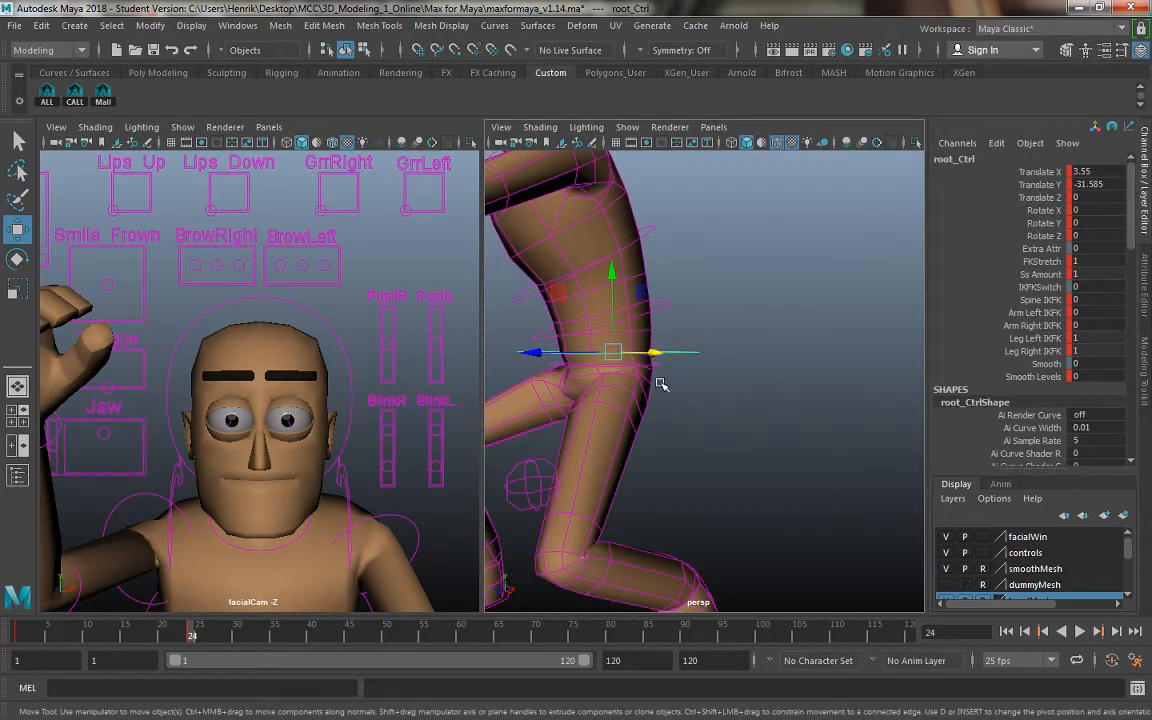
click(703, 387)
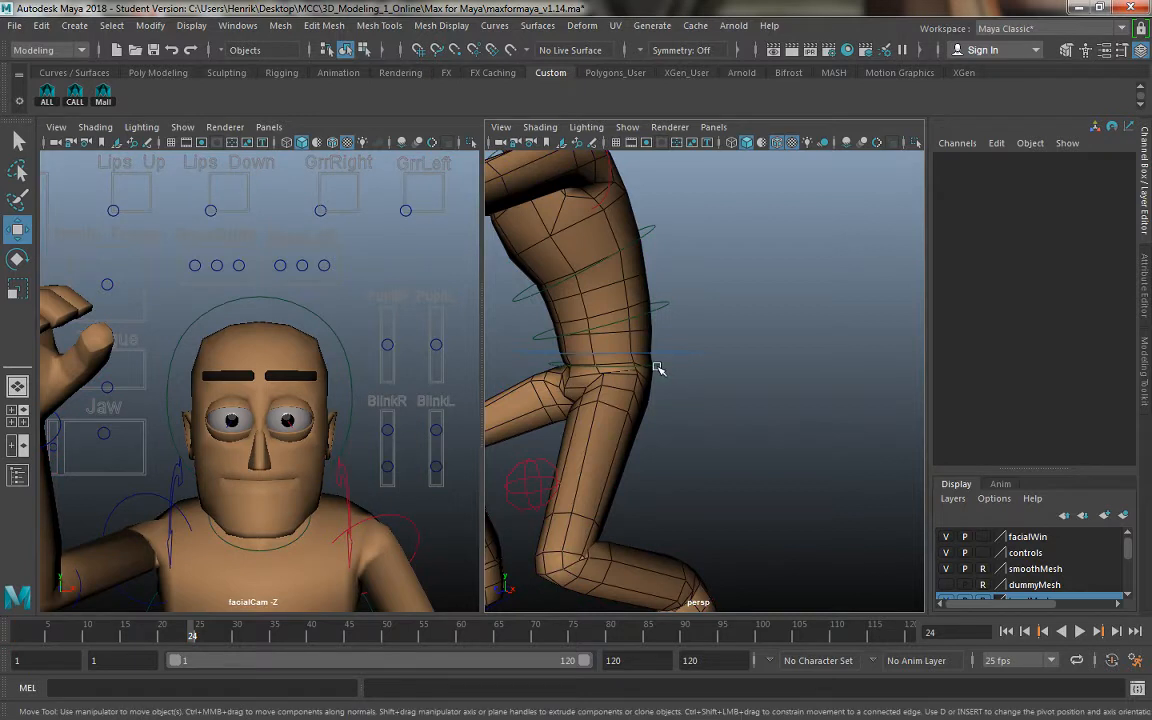
click(659, 367)
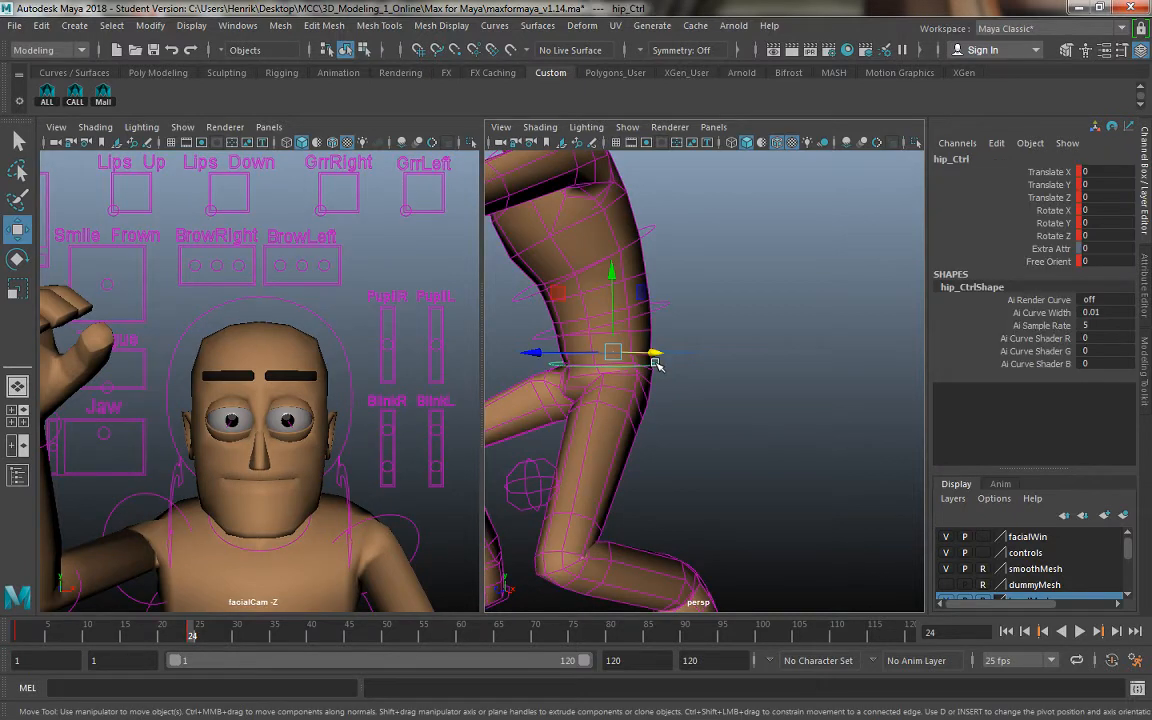
click(1058, 185)
middle_drag(865, 298, 877, 300)
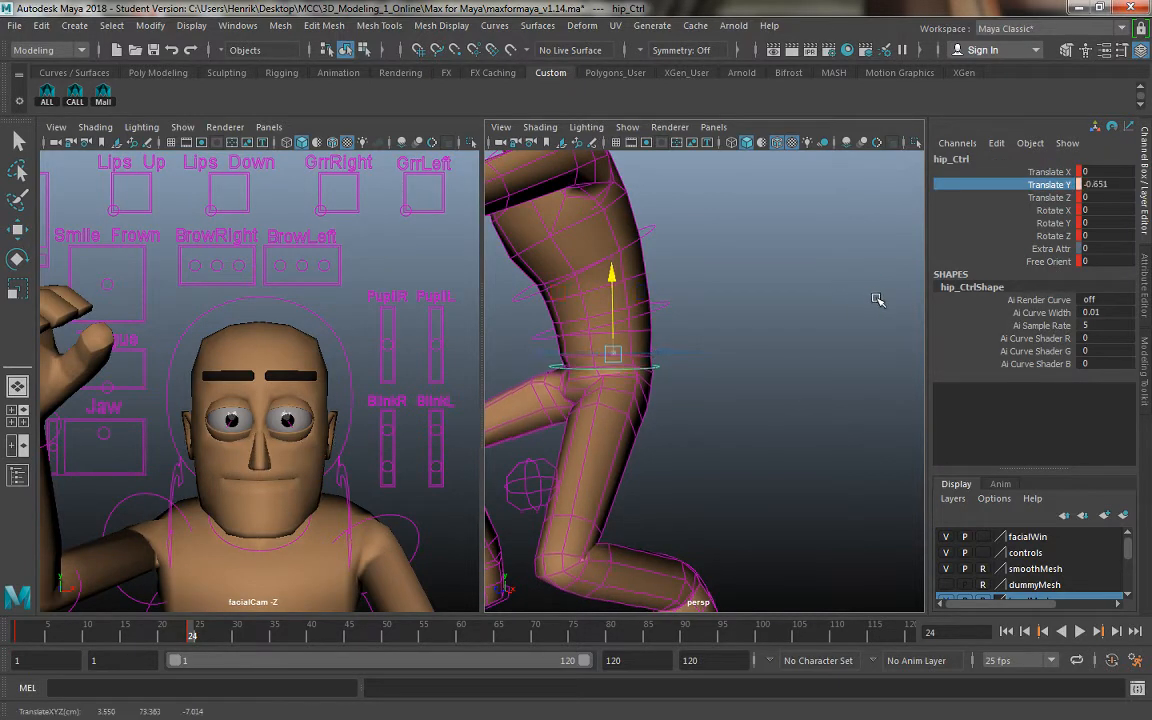
key(ctrl+z)
Turn the hips by rotating the hip control to about 8.259 in Rotate Y
key(e)
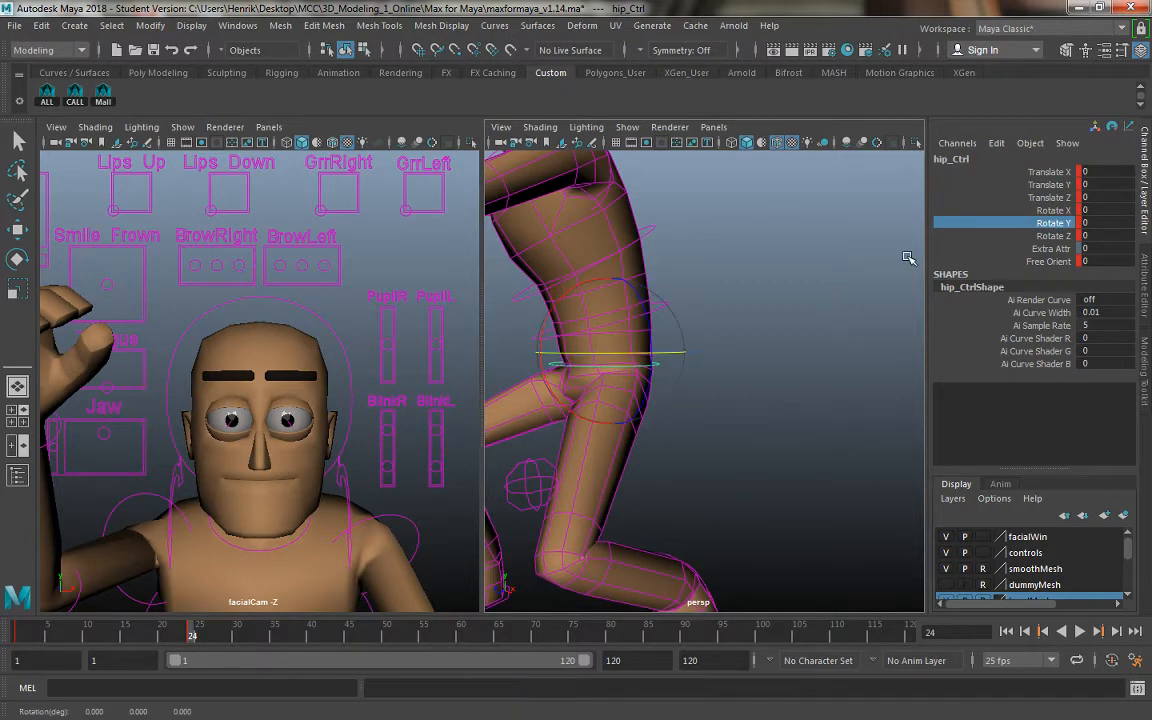
middle_drag(907, 258, 860, 258)
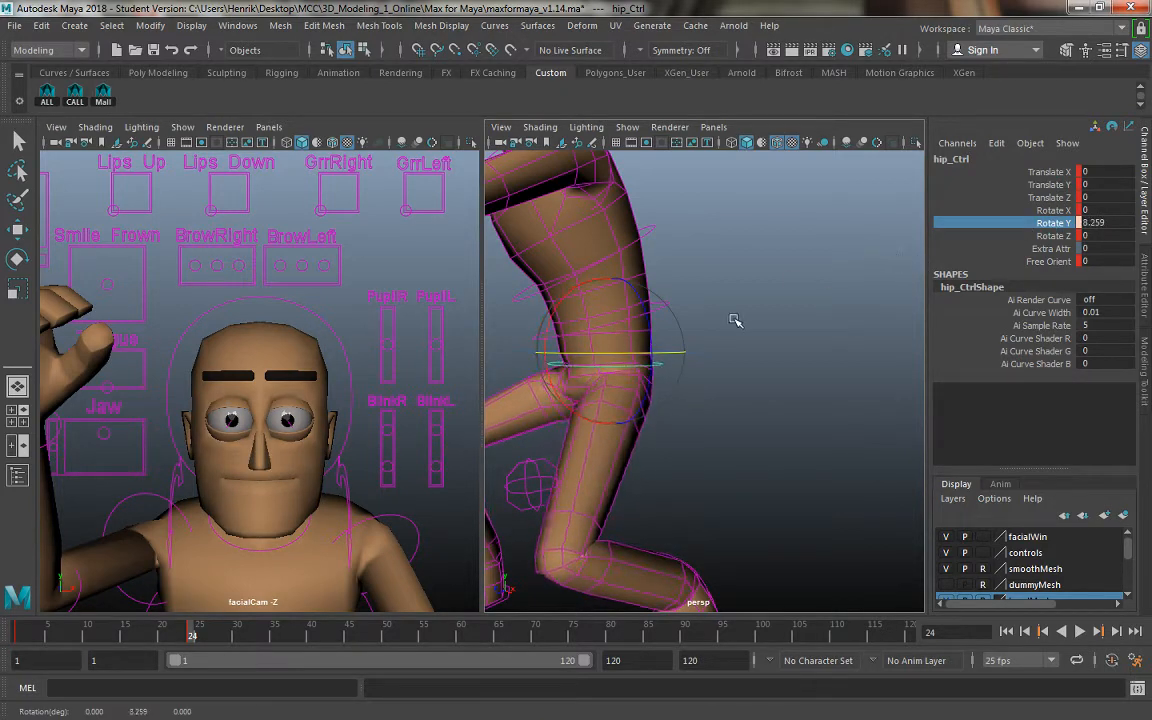
alt+drag(735, 320, 785, 314)
alt+right_drag(735, 249, 690, 250)
alt+middle_drag(745, 247, 795, 304)
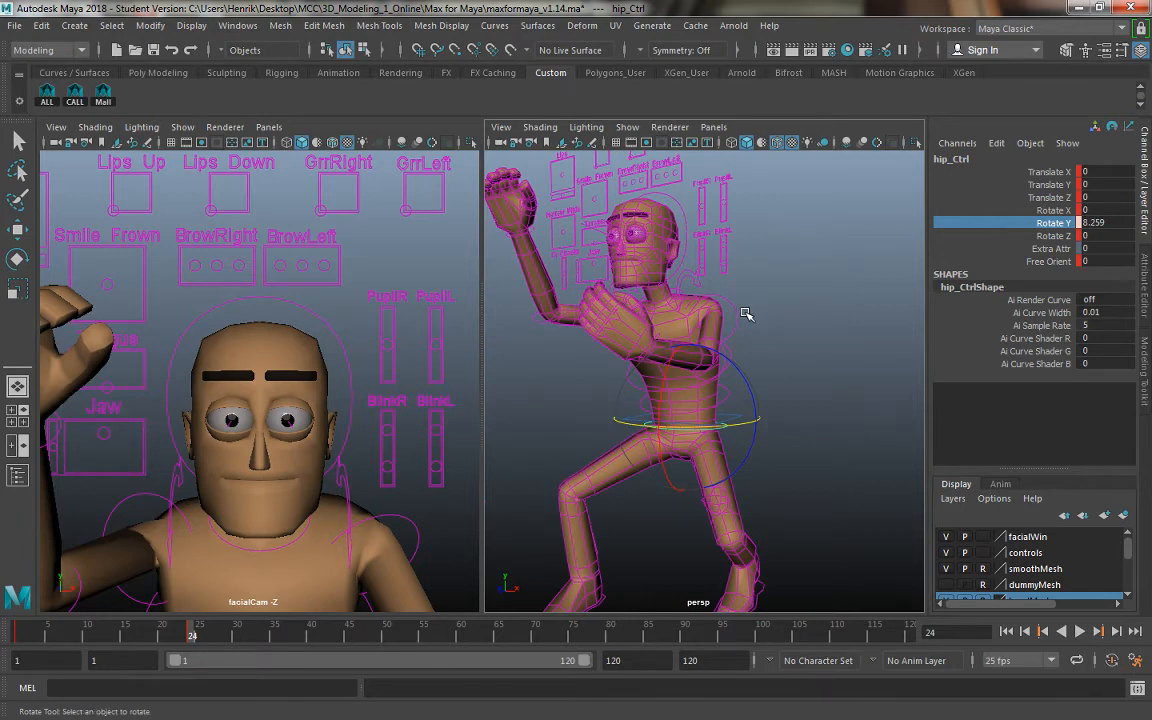
Lower the left upper arm by rotating the left FK shoulder control to about -11.554 in Rotate X and -49.538 in Rotate Y
click(745, 314)
key(w)
click(740, 313)
key(e)
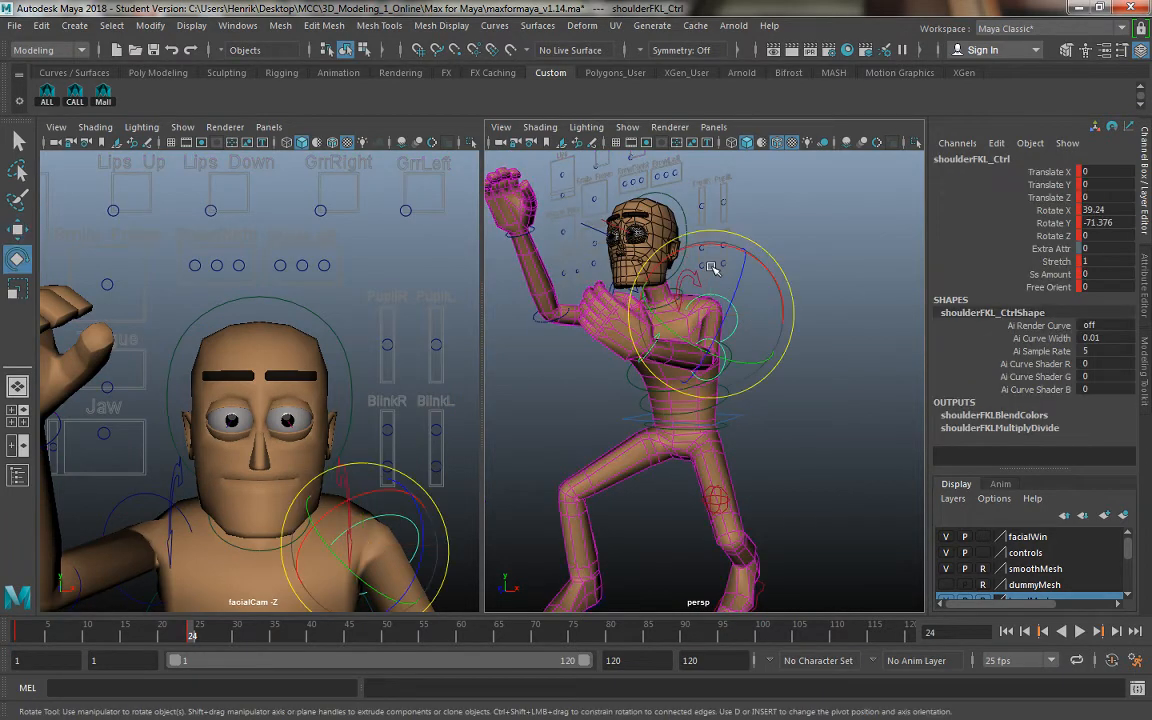
drag(709, 267, 949, 287)
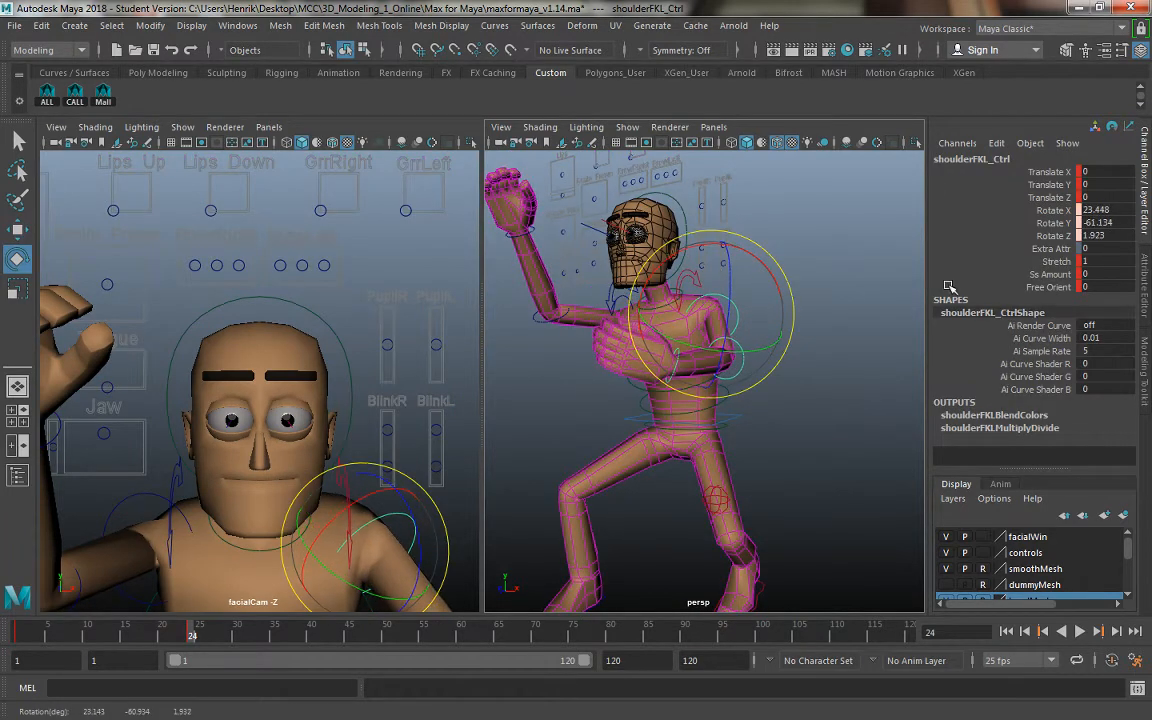
click(1052, 210)
click(1048, 237)
click(1052, 223)
drag(724, 347, 766, 371)
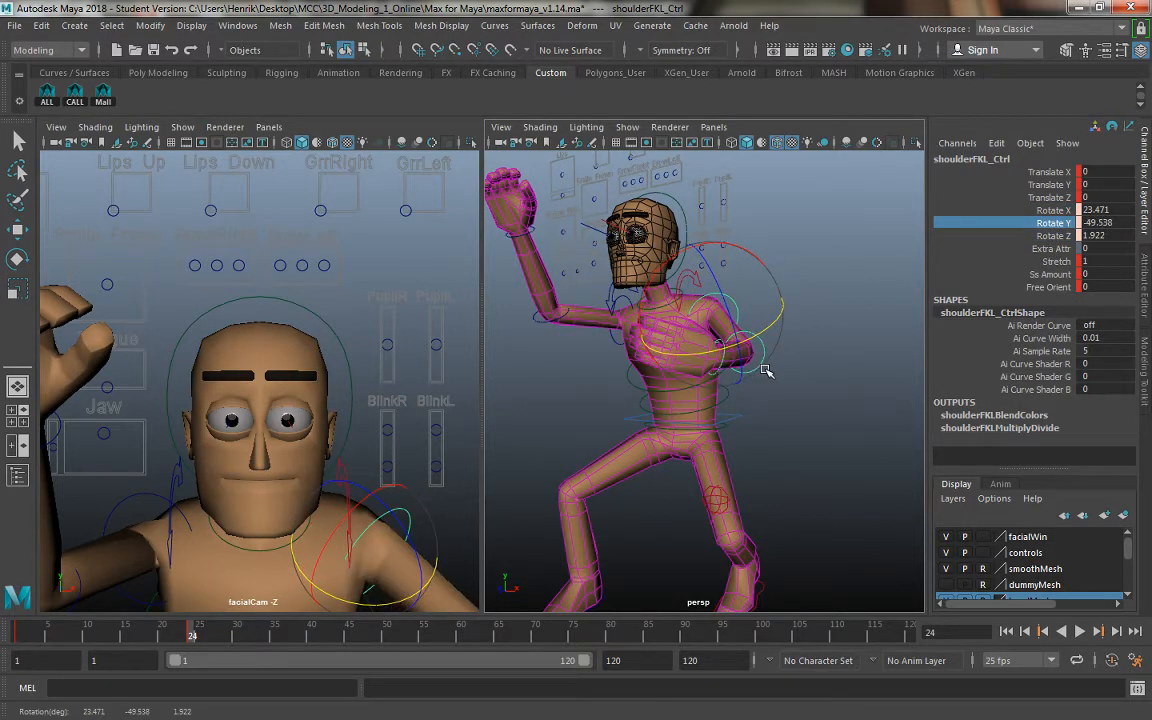
click(1053, 211)
middle_drag(764, 369, 838, 379)
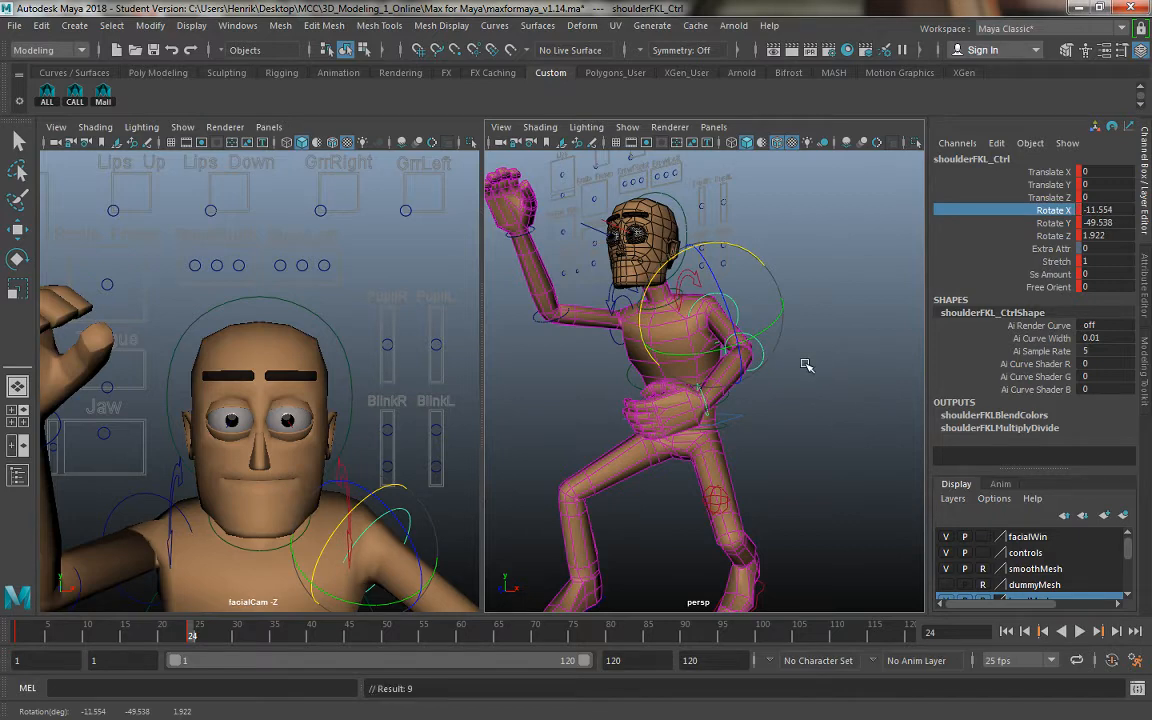
Open the left forearm by rotating the left FK elbow control to about -13.556 in Rotate Y, and select the left FK wrist control
click(795, 365)
click(762, 353)
click(833, 421)
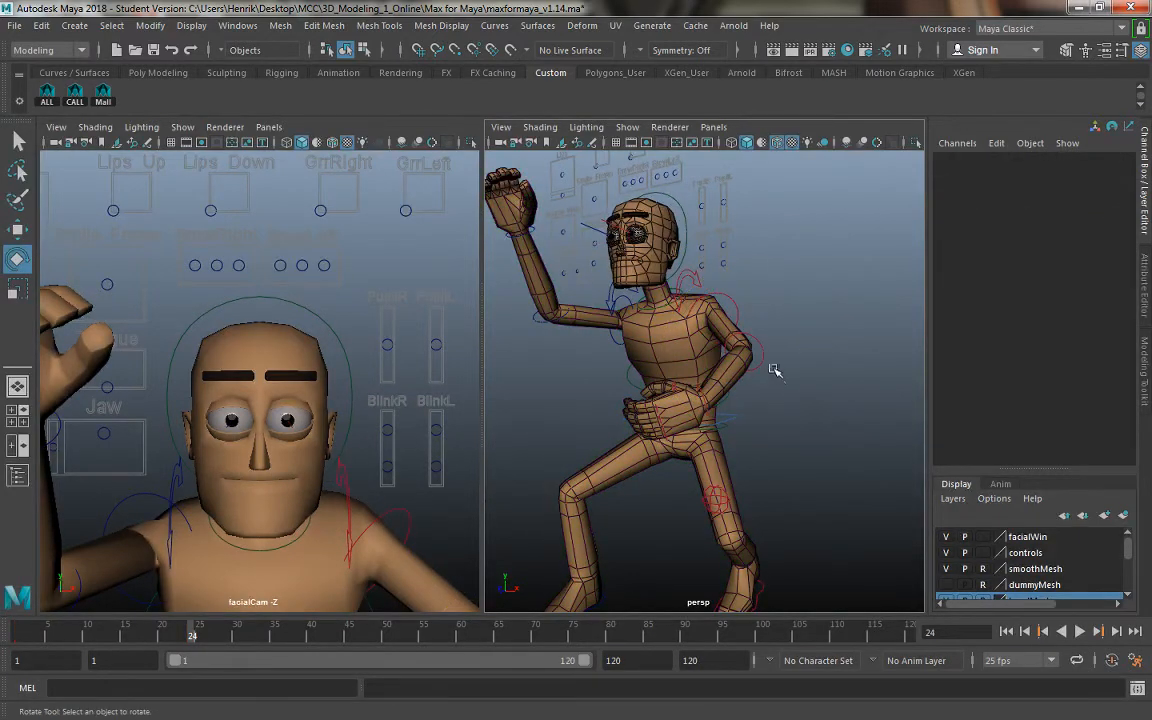
click(770, 360)
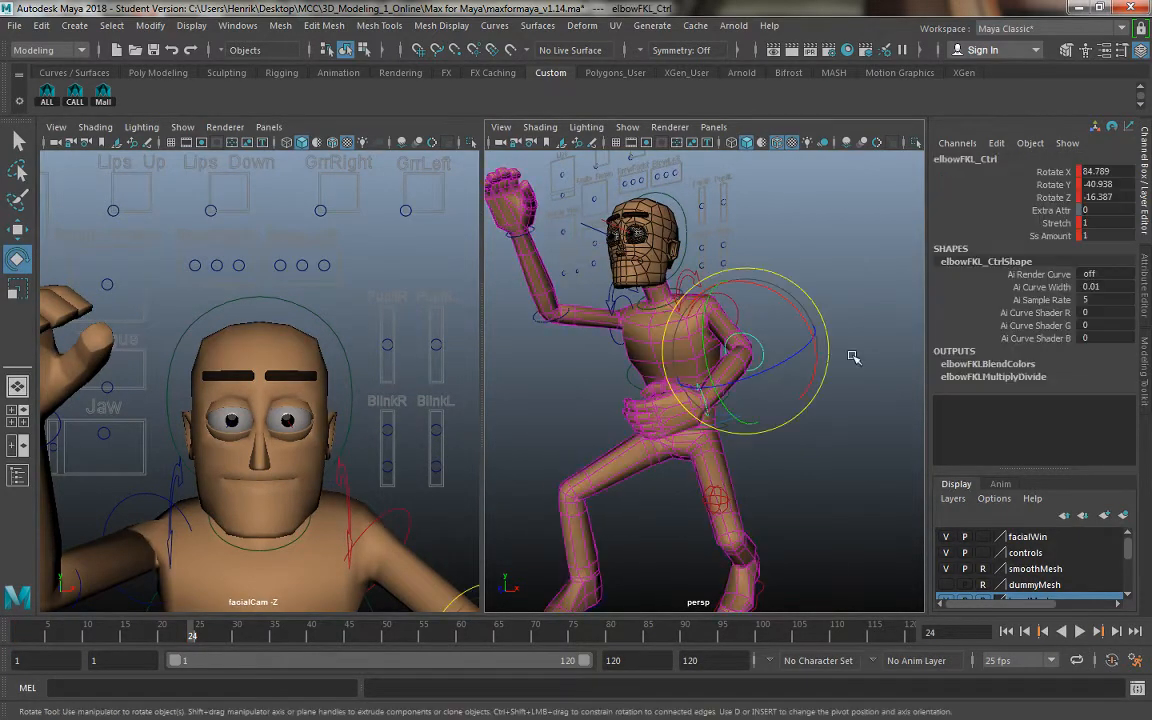
click(1053, 185)
middle_drag(869, 355, 797, 378)
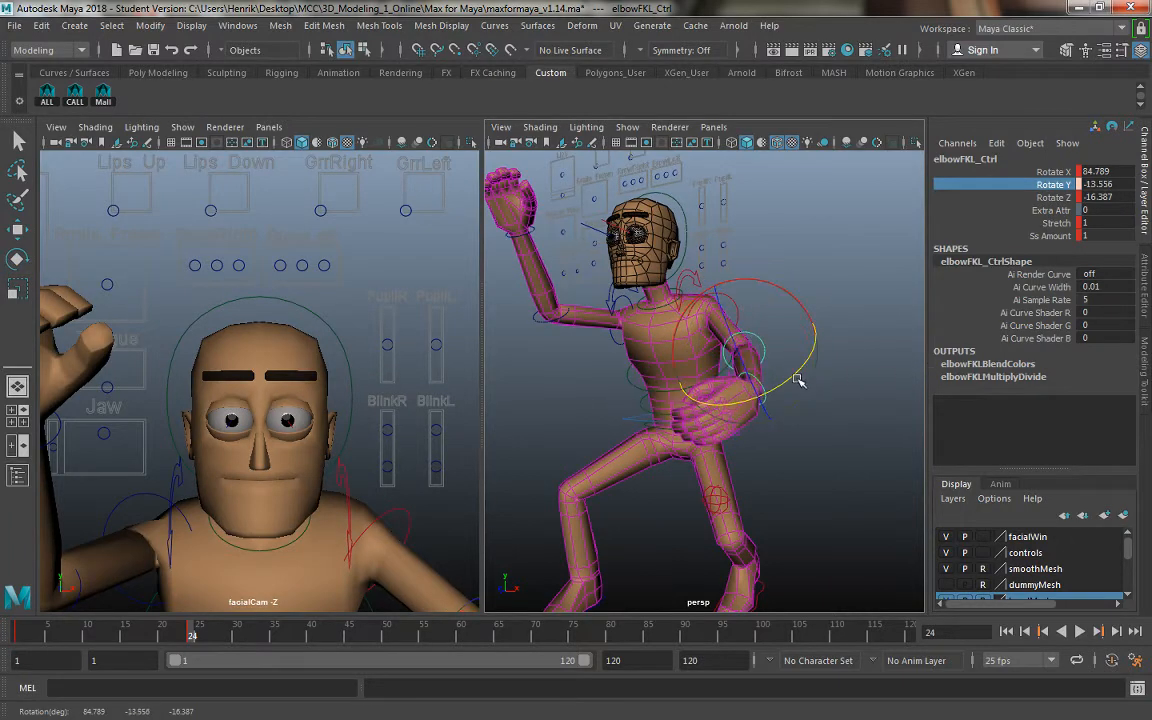
click(790, 392)
click(765, 408)
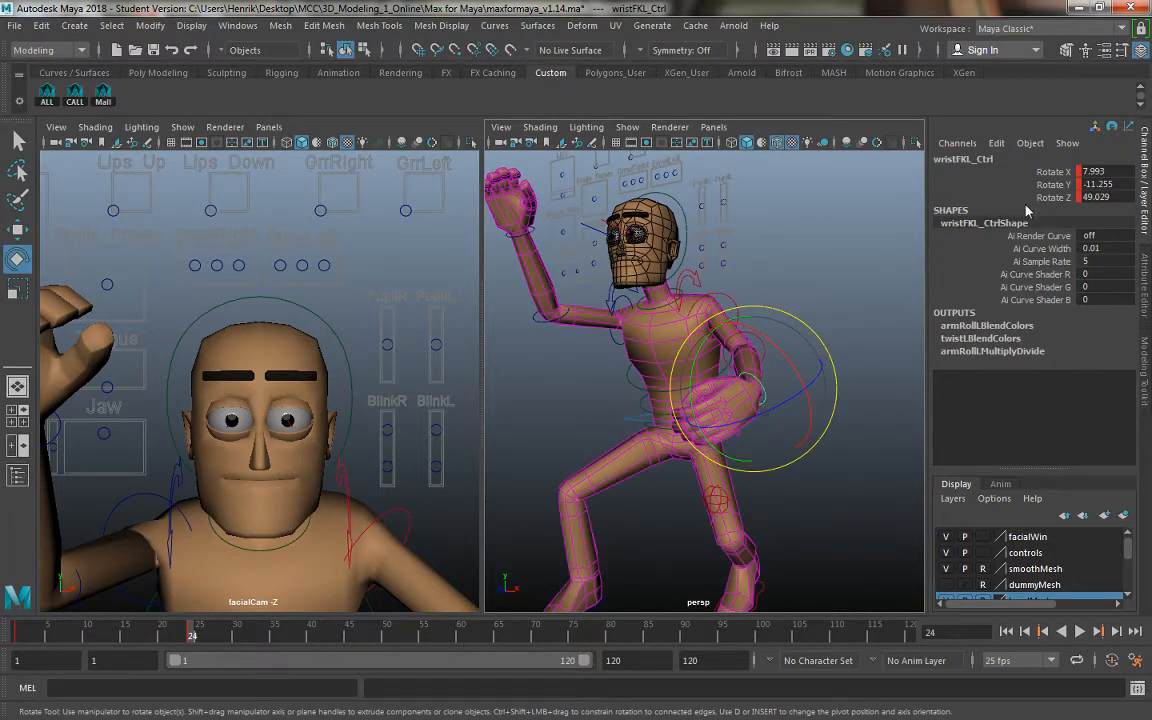
click(1053, 185)
middle_drag(832, 256, 1012, 258)
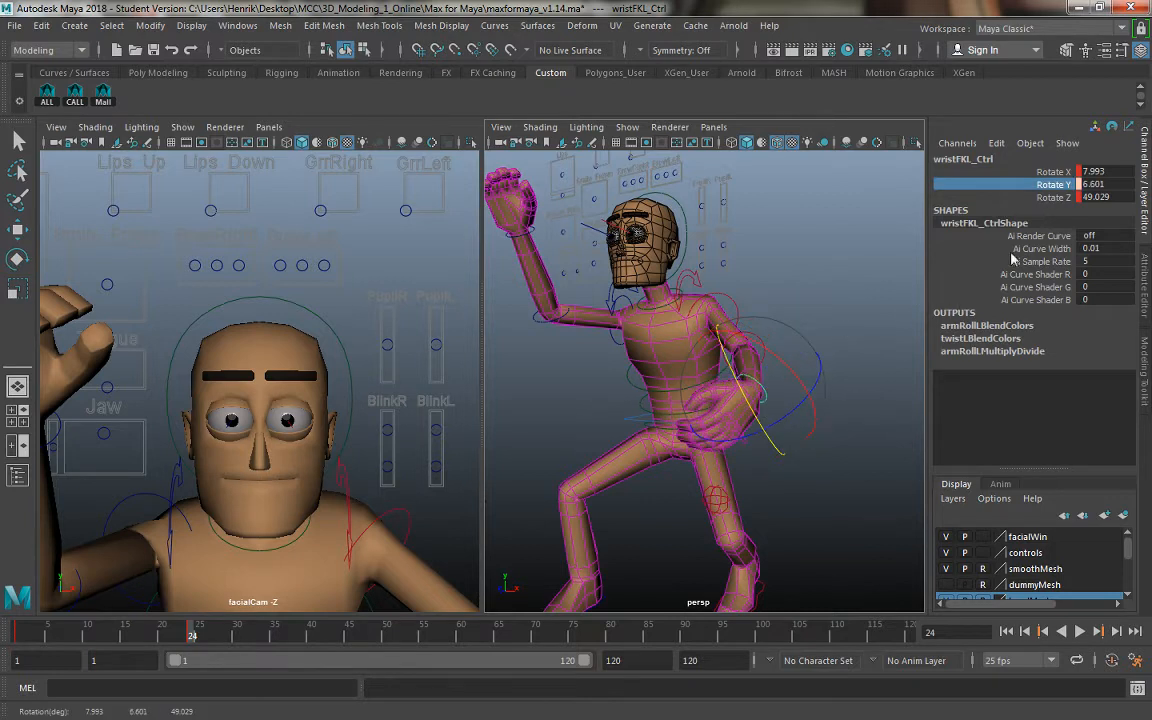
key(ctrl+z)
click(1054, 173)
middle_drag(753, 312, 735, 418)
key(ctrl+z)
Adjust the left hand's angle by rotating the left FK wrist control in Rotate Z, and clear the selection
click(1053, 197)
drag(752, 416, 851, 396)
click(840, 388)
Select the control curve around the character's head
alt+right_drag(851, 396, 715, 399)
alt+middle_drag(715, 399, 675, 452)
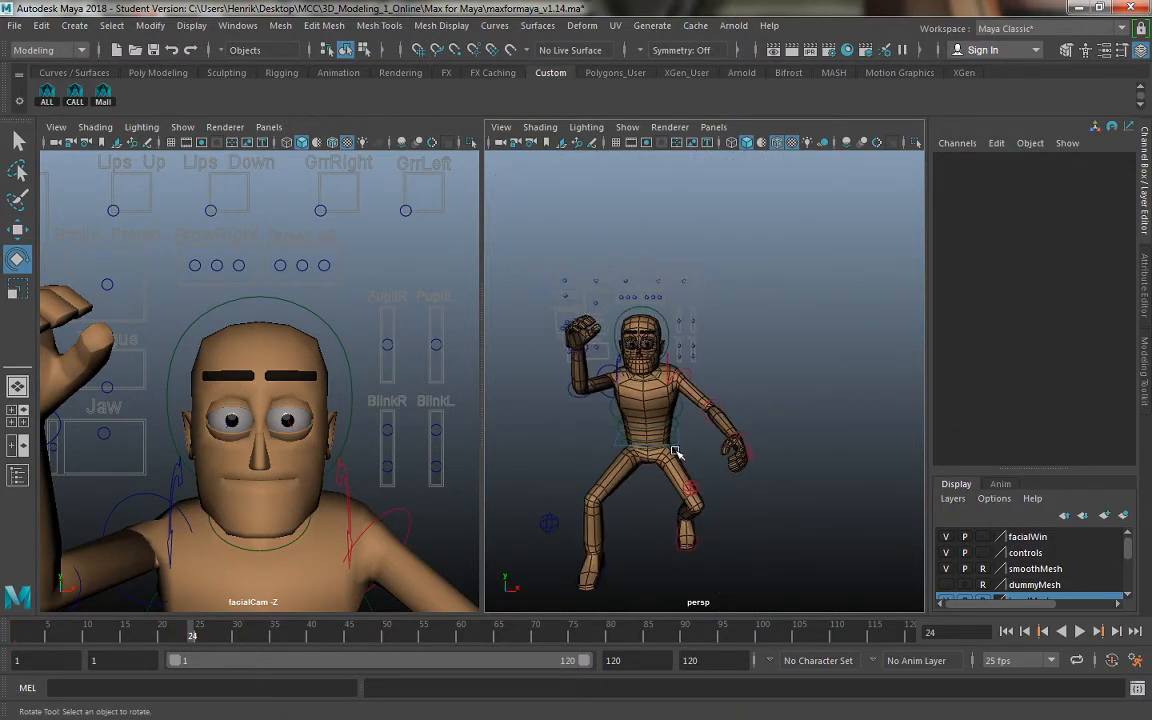
alt+right_drag(675, 452, 715, 406)
alt+middle_drag(715, 406, 844, 487)
alt+right_drag(600, 430, 697, 424)
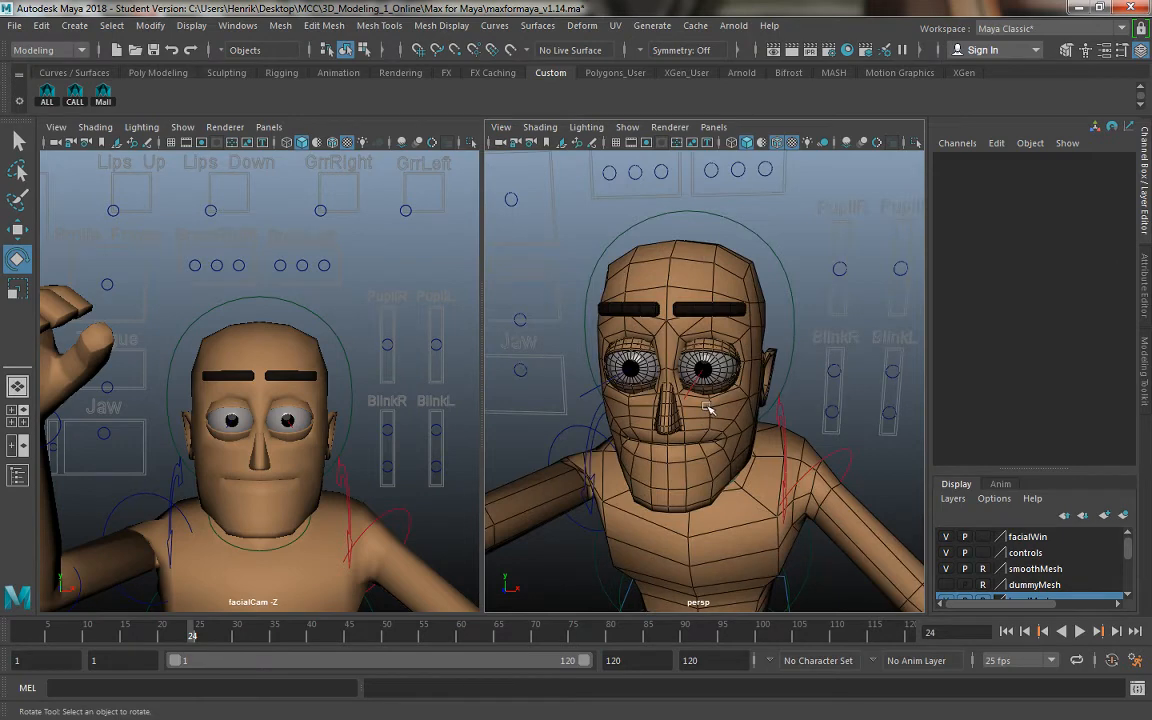
click(773, 262)
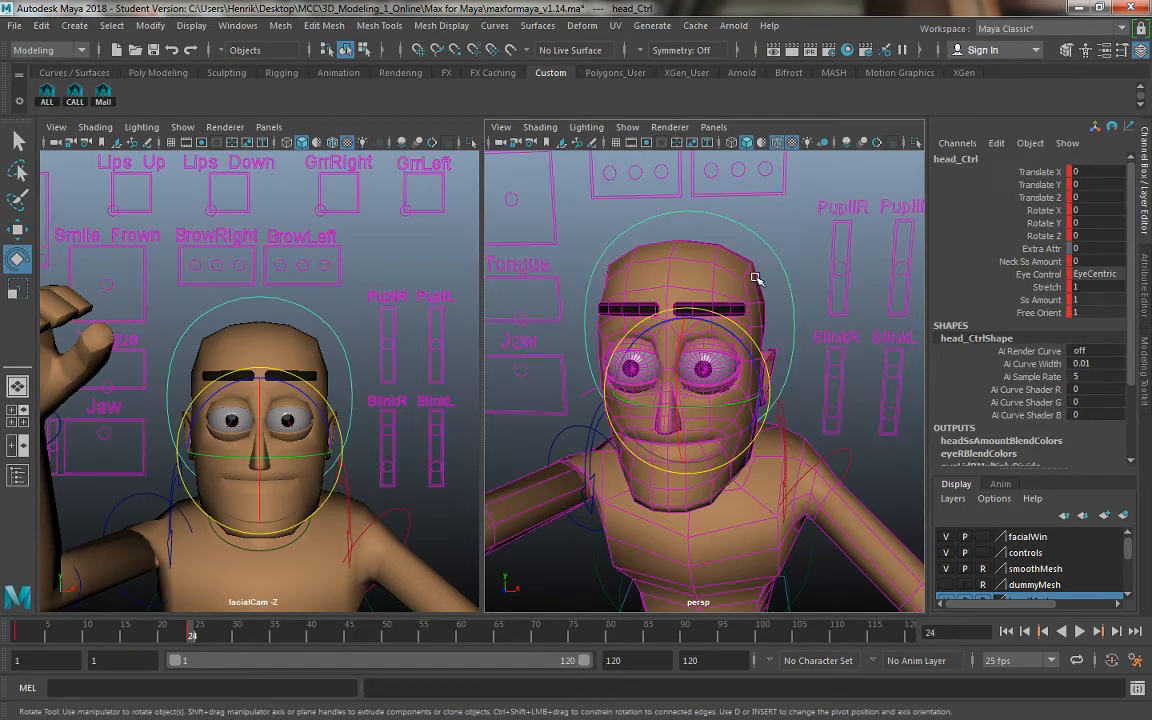
drag(677, 343, 715, 380)
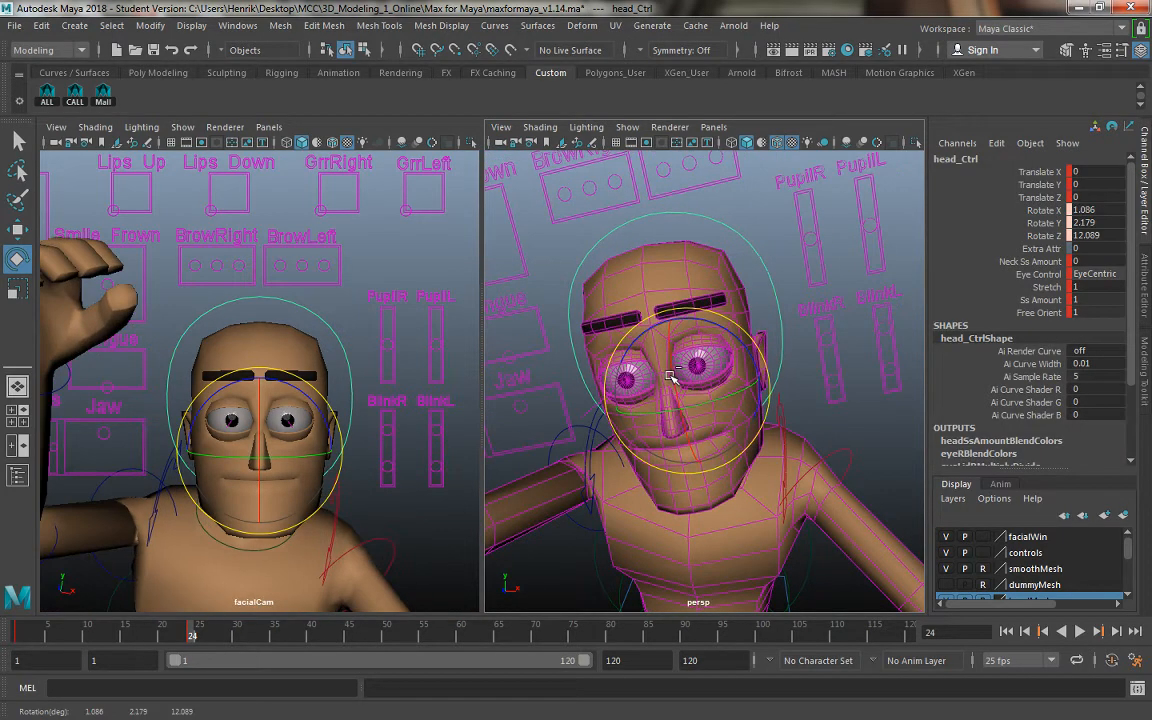
key(ctrl+z)
click(1042, 222)
middle_drag(698, 300, 960, 270)
key(ctrl+z)
Tilt the head down by rotating the head control to about 32.4 in Rotate X
click(1042, 210)
middle_drag(789, 327, 715, 406)
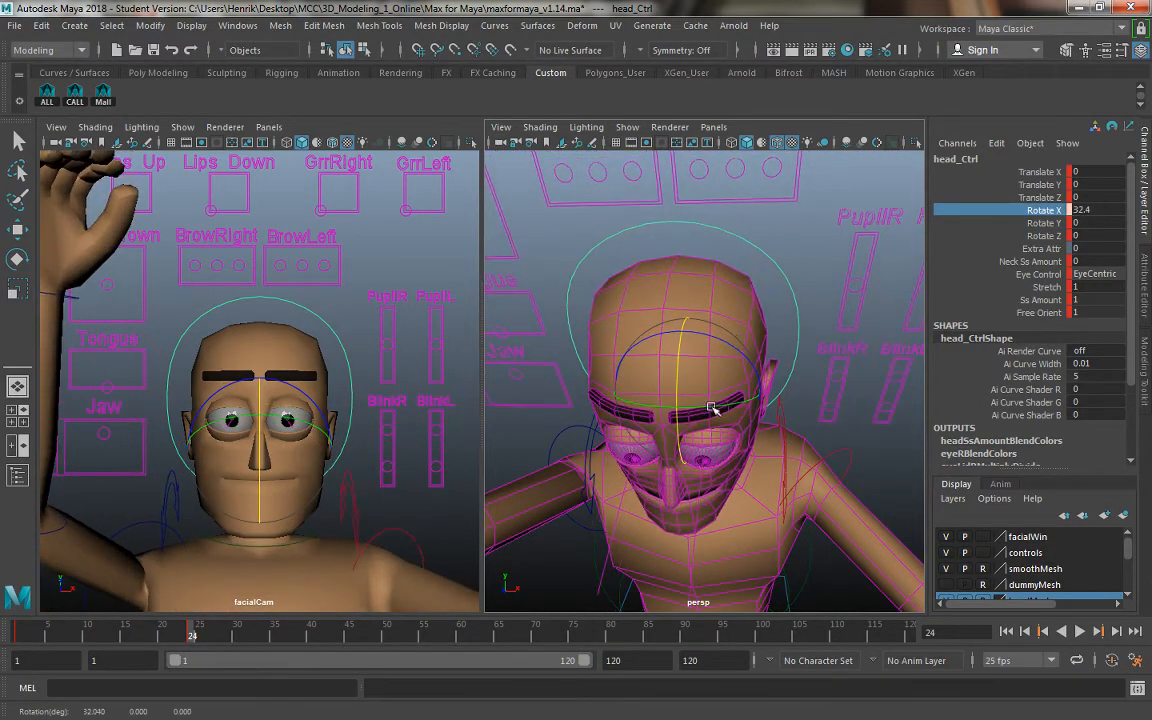
Turn both eyes up toward the raised right hand by selecting the two eye controls and rotating them together
alt+drag(715, 406, 612, 396)
alt+middle_drag(612, 396, 816, 367)
alt+drag(628, 418, 649, 503)
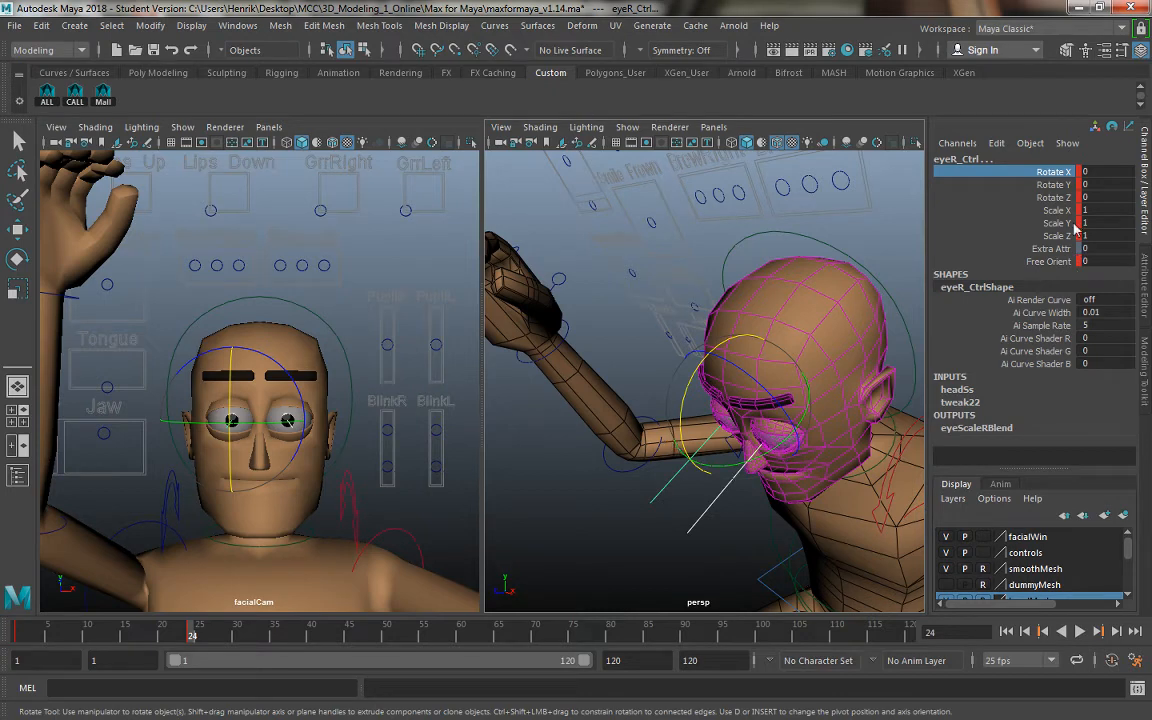
drag(1053, 173, 1053, 197)
middle_drag(705, 387, 761, 411)
click(618, 331)
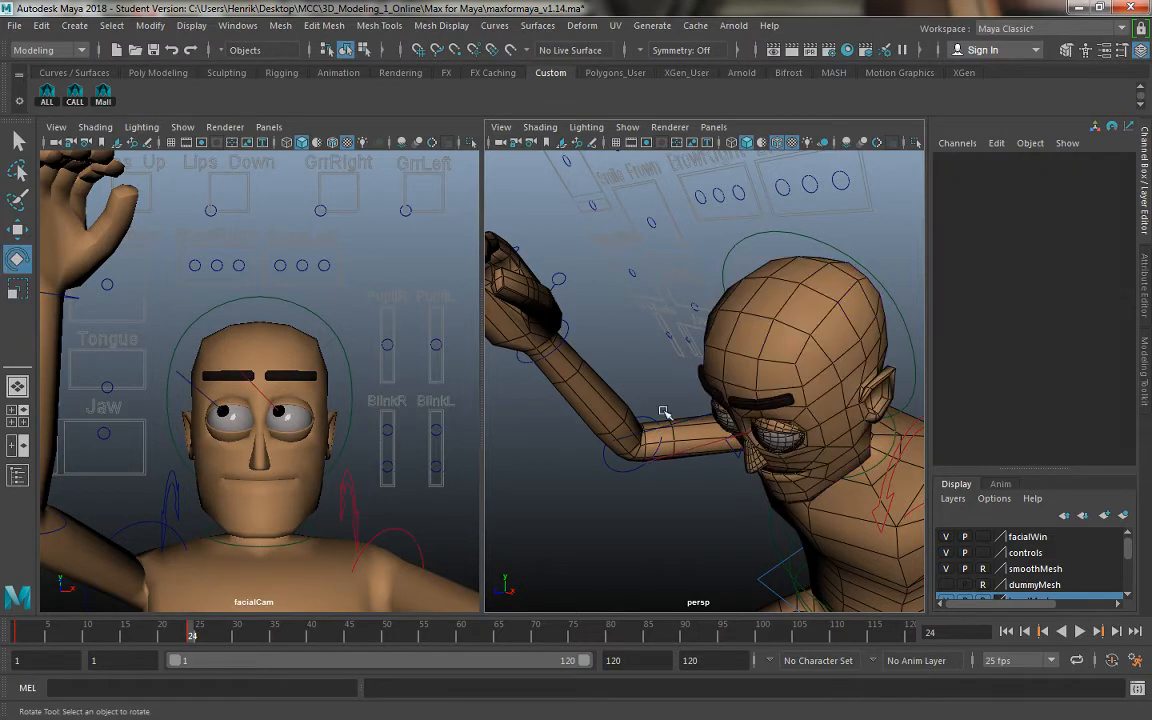
Purse the mouth by moving the Oo Cheeks facial control up to about 0.494 in Translate Y
alt+right_drag(663, 411, 630, 385)
alt+drag(630, 385, 702, 362)
alt+right_drag(702, 362, 714, 425)
alt+drag(714, 425, 607, 329)
click(610, 350)
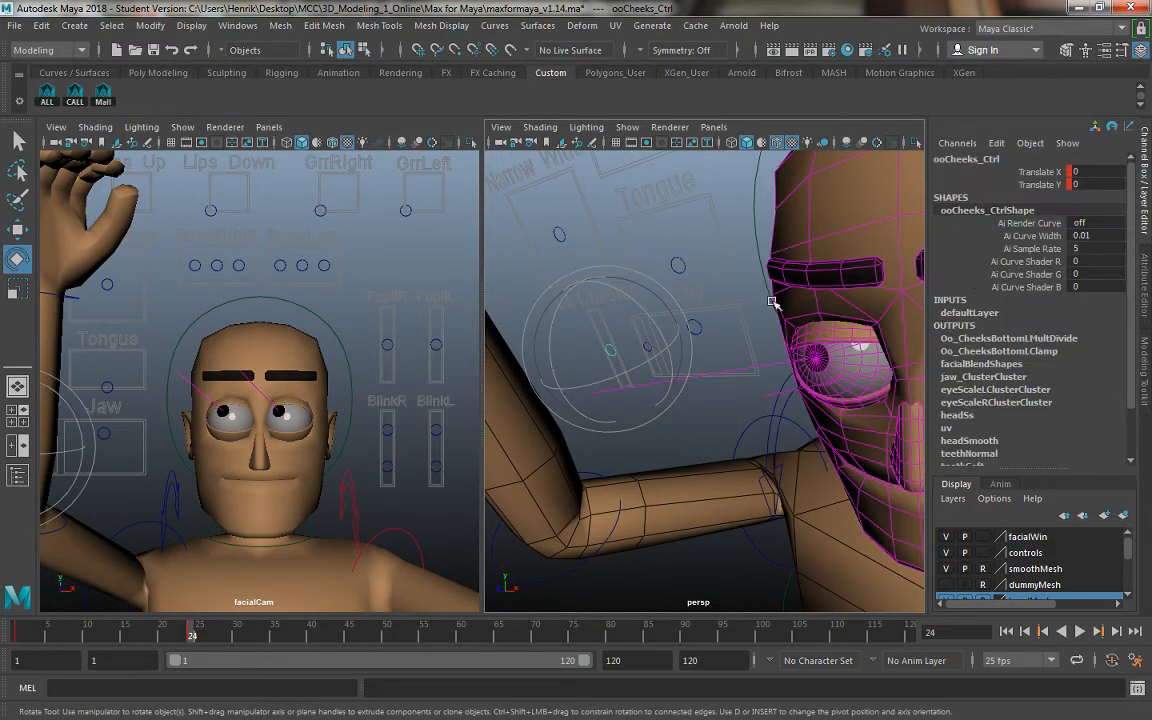
key(w)
drag(609, 345, 607, 248)
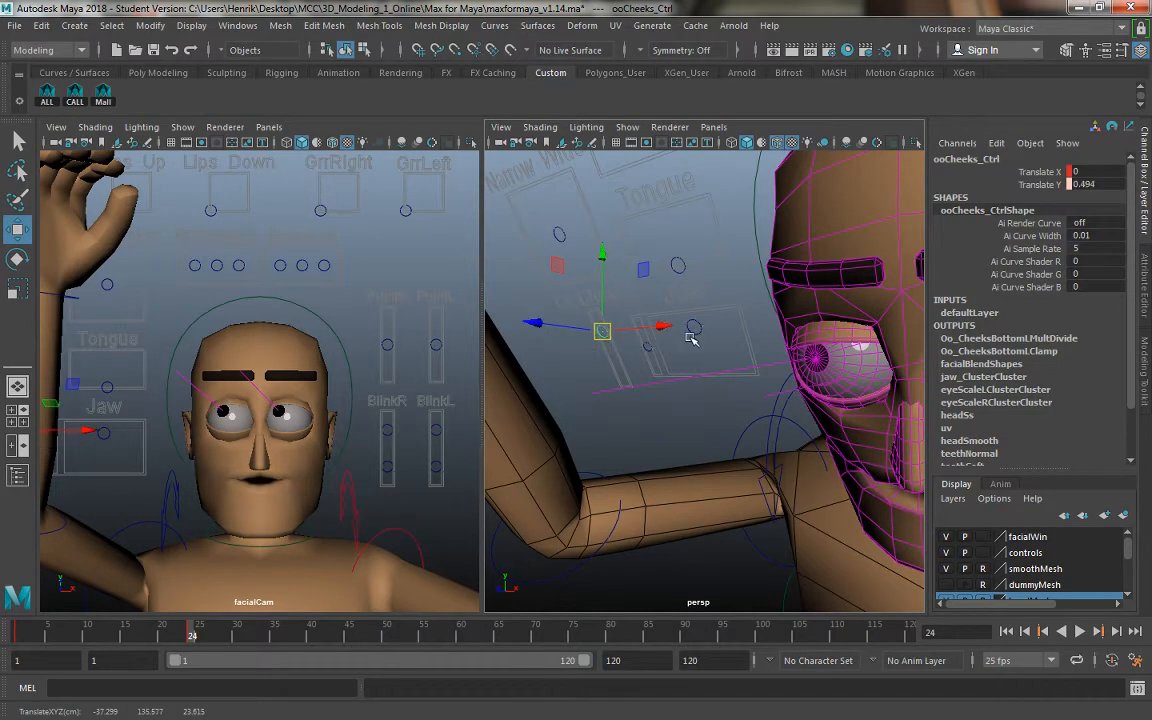
Shift the jaw sideways by moving the Jaw control to about -0.41 in Translate X and -0.059 in Translate Y
click(649, 347)
drag(651, 347, 634, 368)
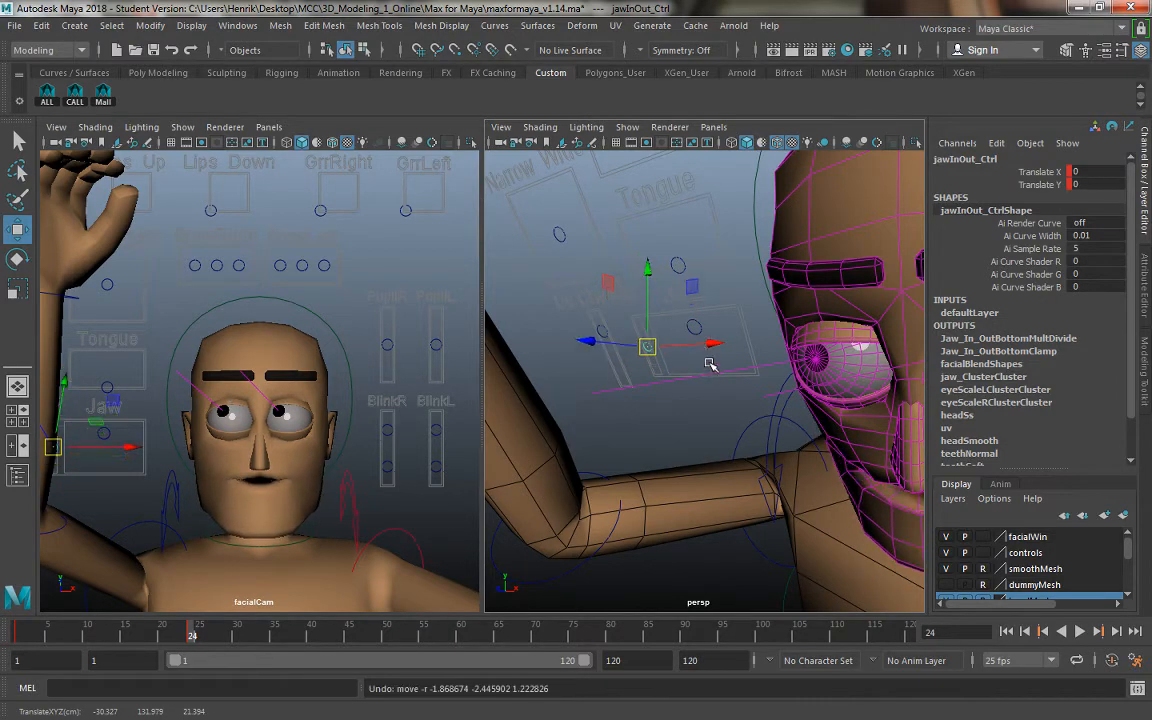
click(700, 322)
drag(705, 334, 646, 378)
scroll(648, 350, down, 5)
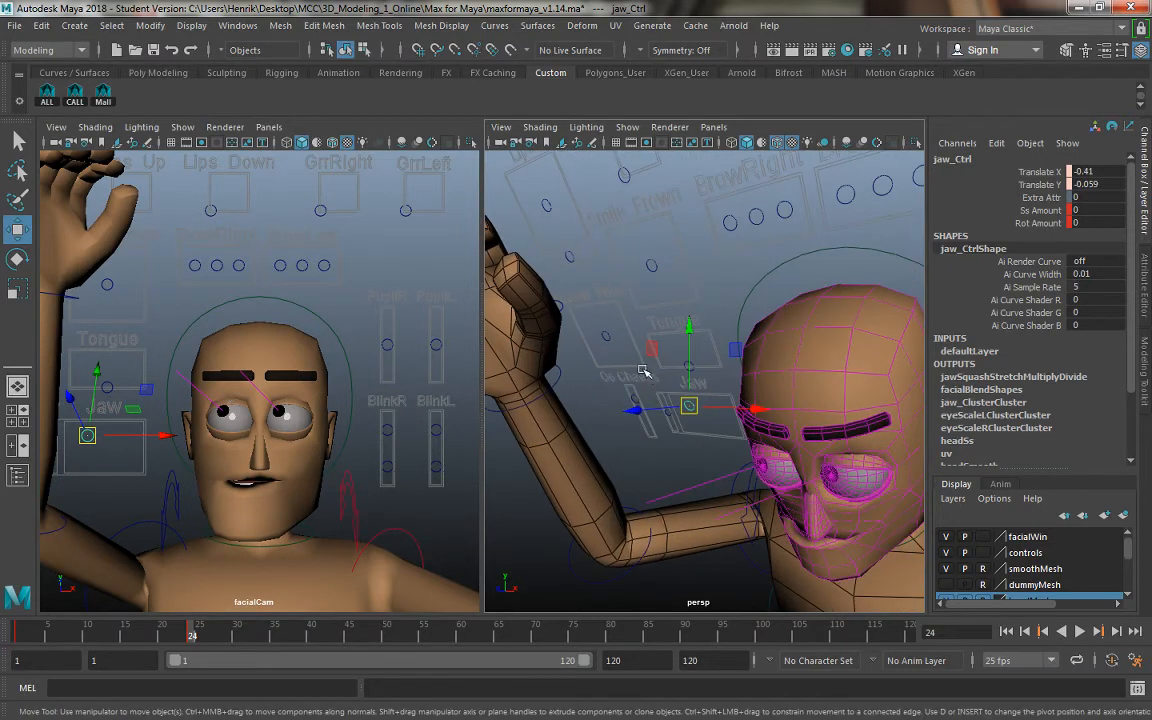
Raise the tongue by moving the Tongue control to about 0.125 in Translate X and 0.465 in Translate Y
click(639, 348)
click(690, 364)
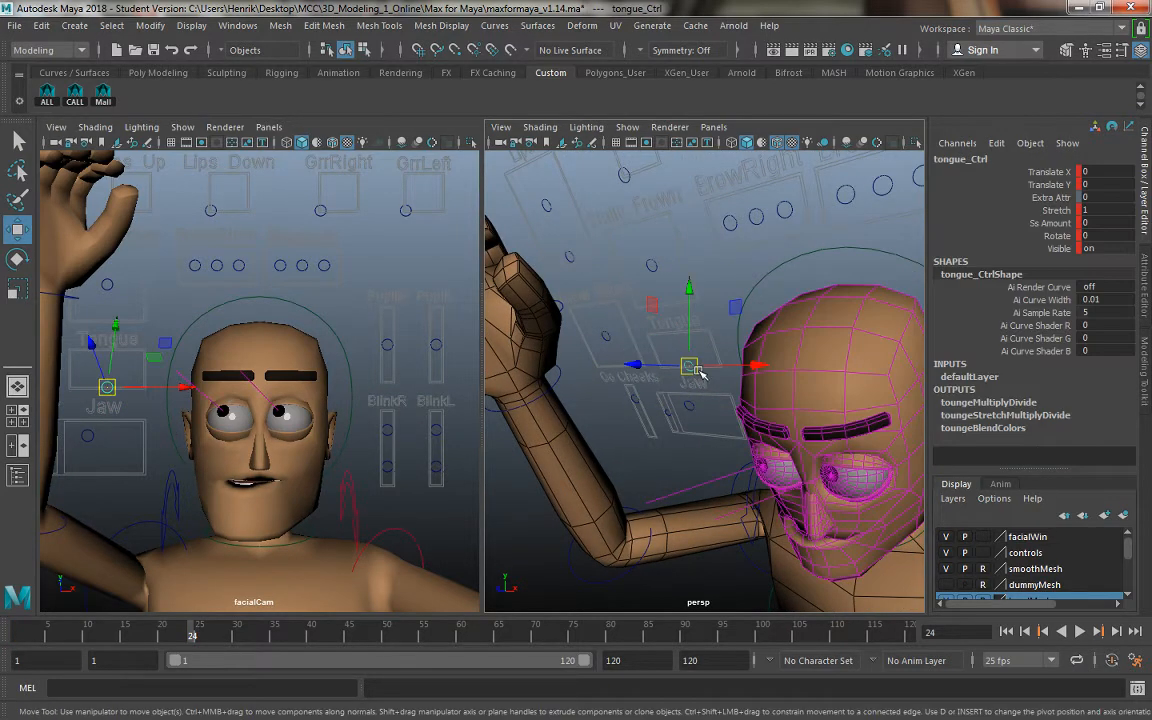
mouse_move(690, 290)
mouse_down()
mouse_move(689, 300)
mouse_move(690, 274)
mouse_up()
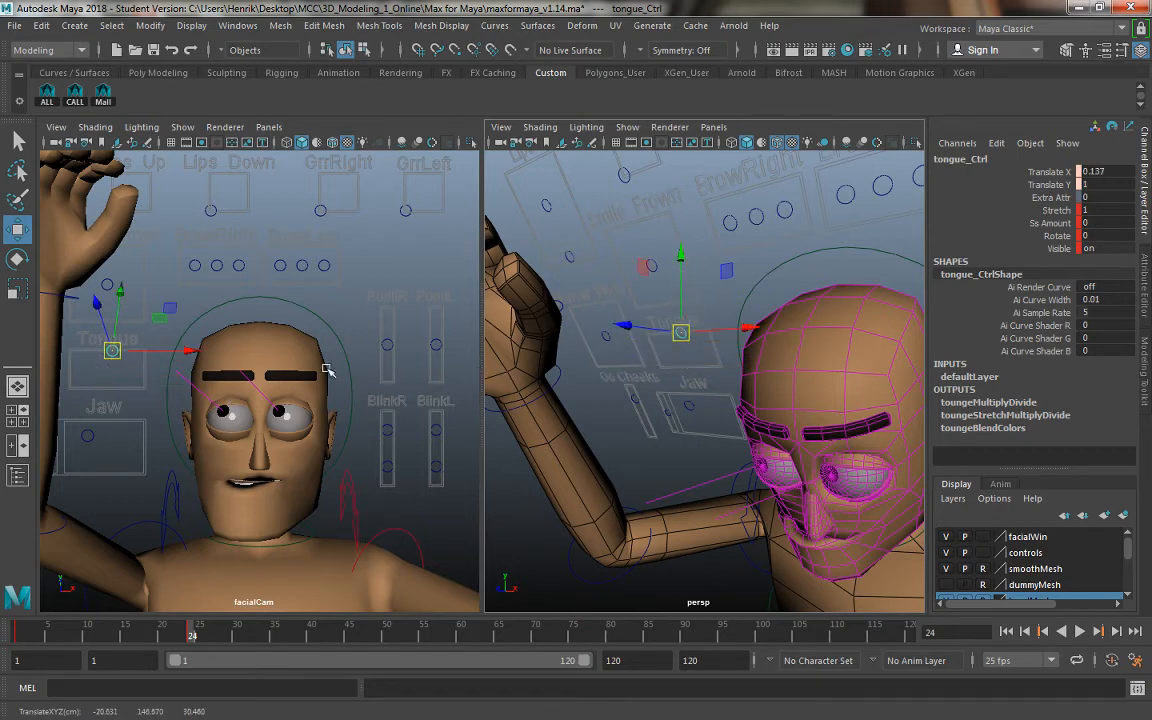
middle_drag(682, 261, 668, 290)
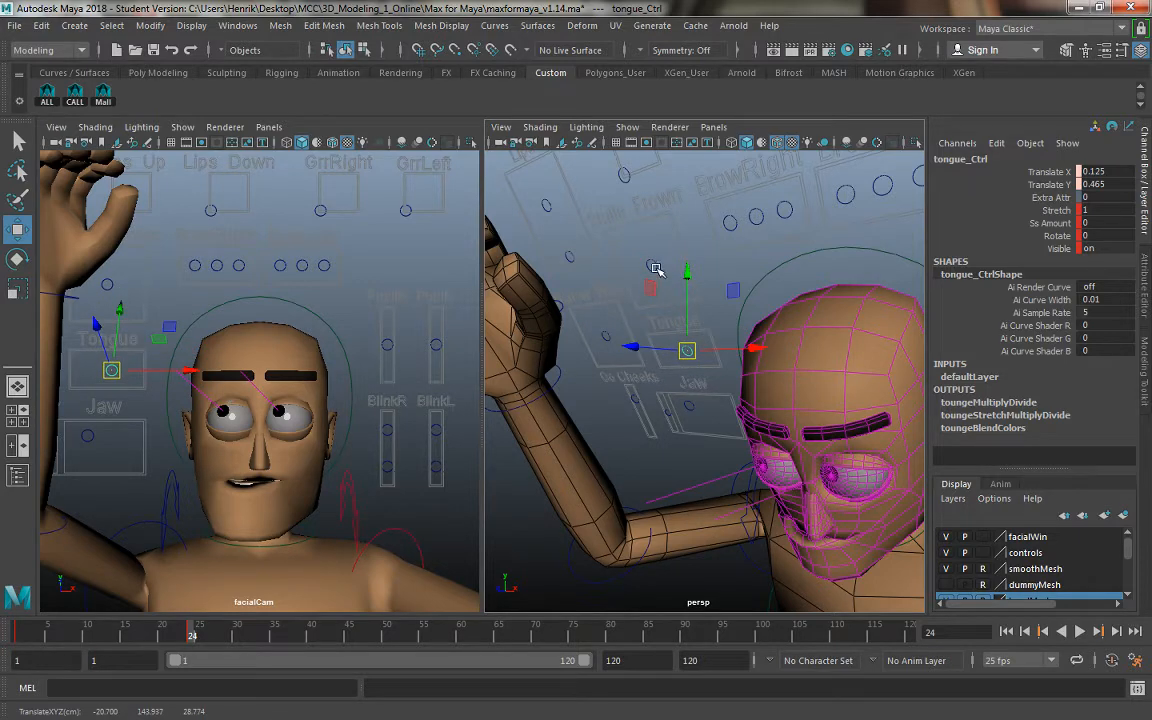
Give the mouth a lopsided smile by moving the Smile Frown control to about -0.675 in Translate X and 0.299 in Translate Y
click(654, 266)
middle_drag(704, 346, 668, 340)
alt+drag(637, 263, 680, 305)
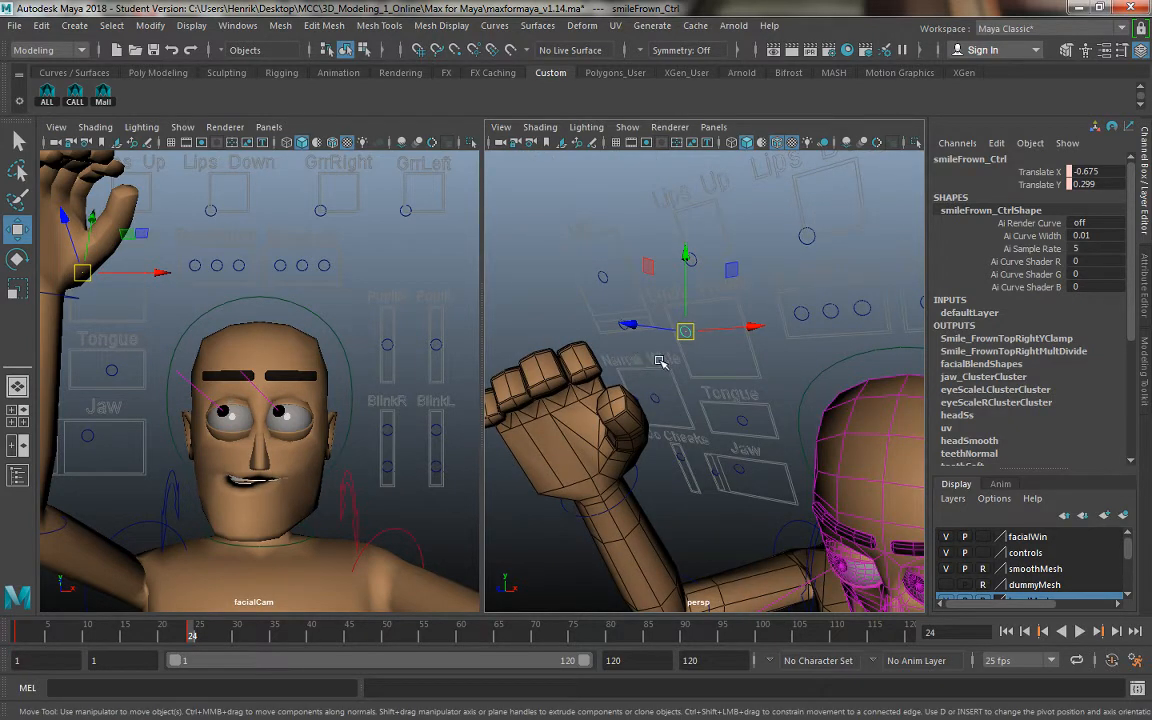
click(652, 398)
middle_drag(660, 400, 768, 406)
key(ctrl+z)
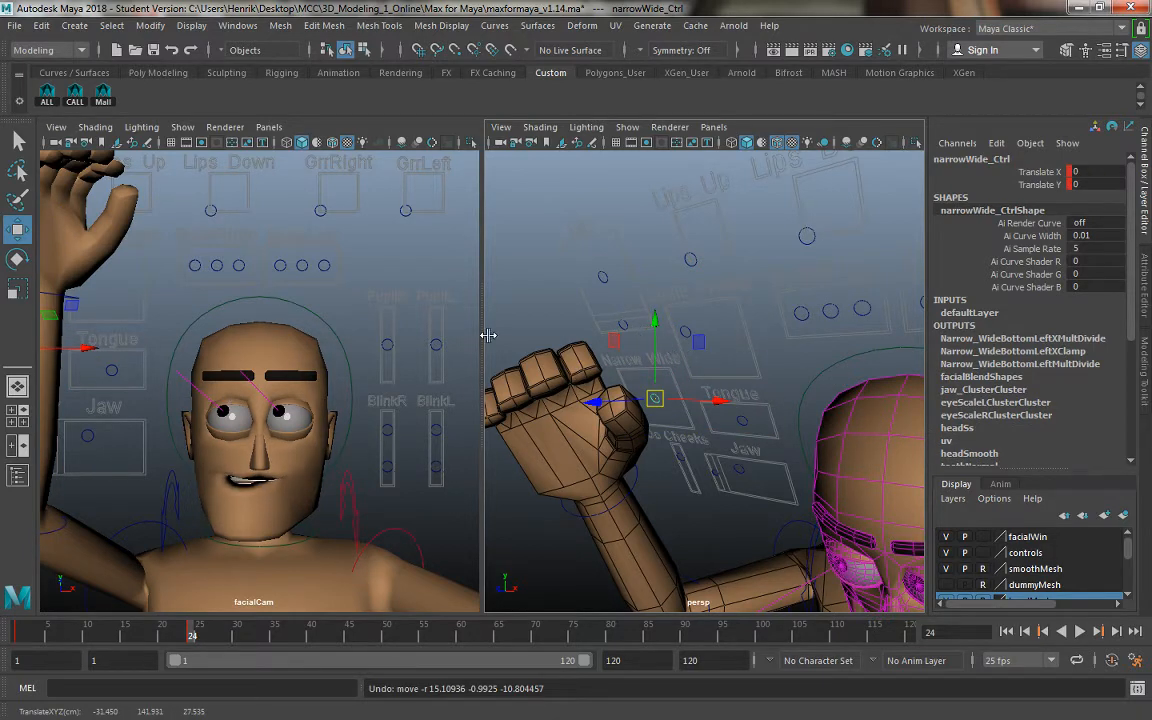
Lower the left eyebrow by moving its three BrowLeft controls down, with the inner one at about -0.347 in Translate Y
middle_click(344, 297)
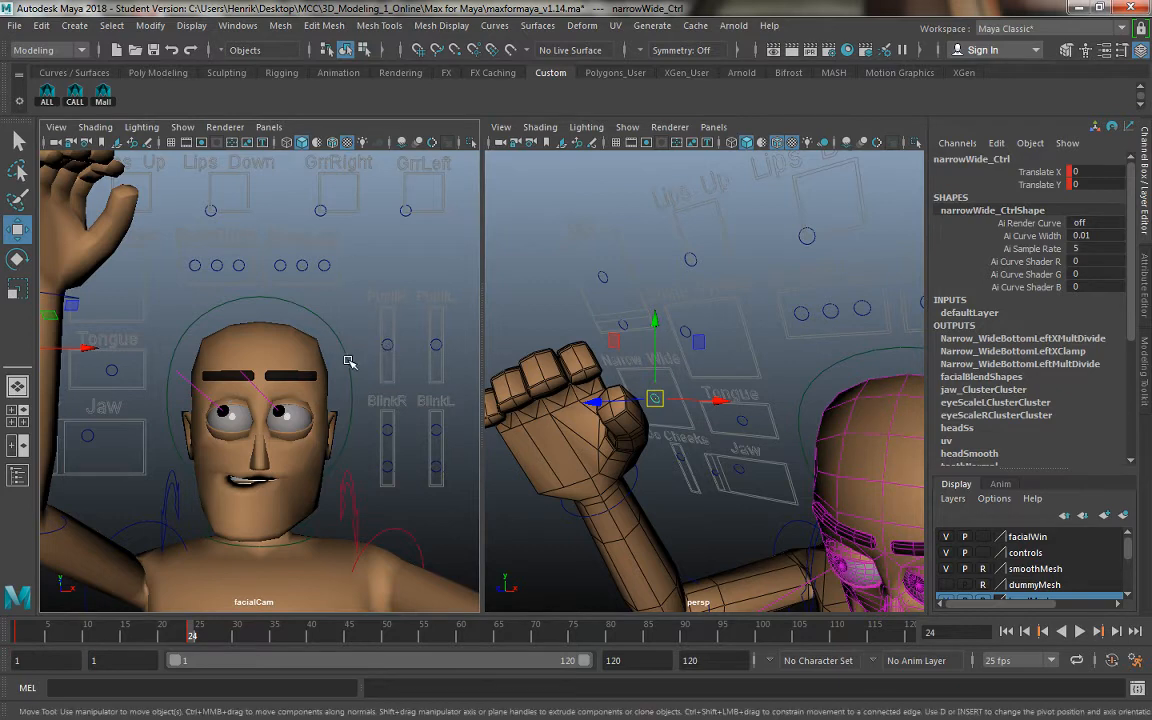
click(368, 341)
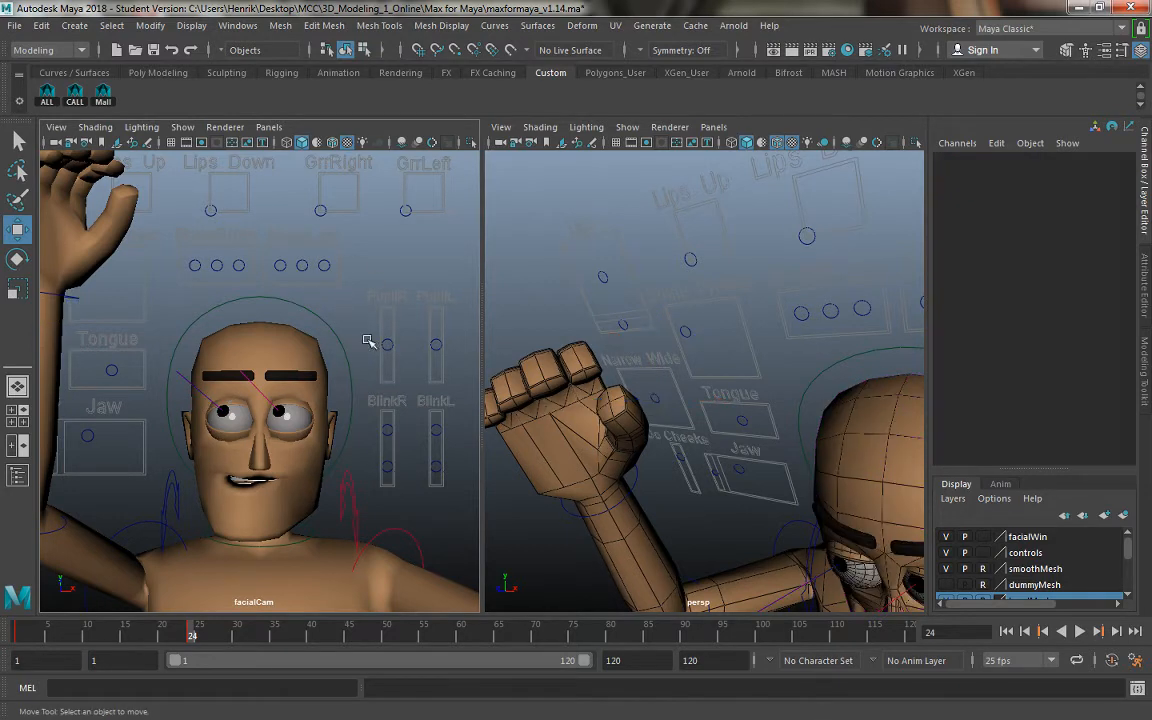
click(325, 266)
middle_drag(319, 210, 285, 226)
click(306, 266)
click(280, 262)
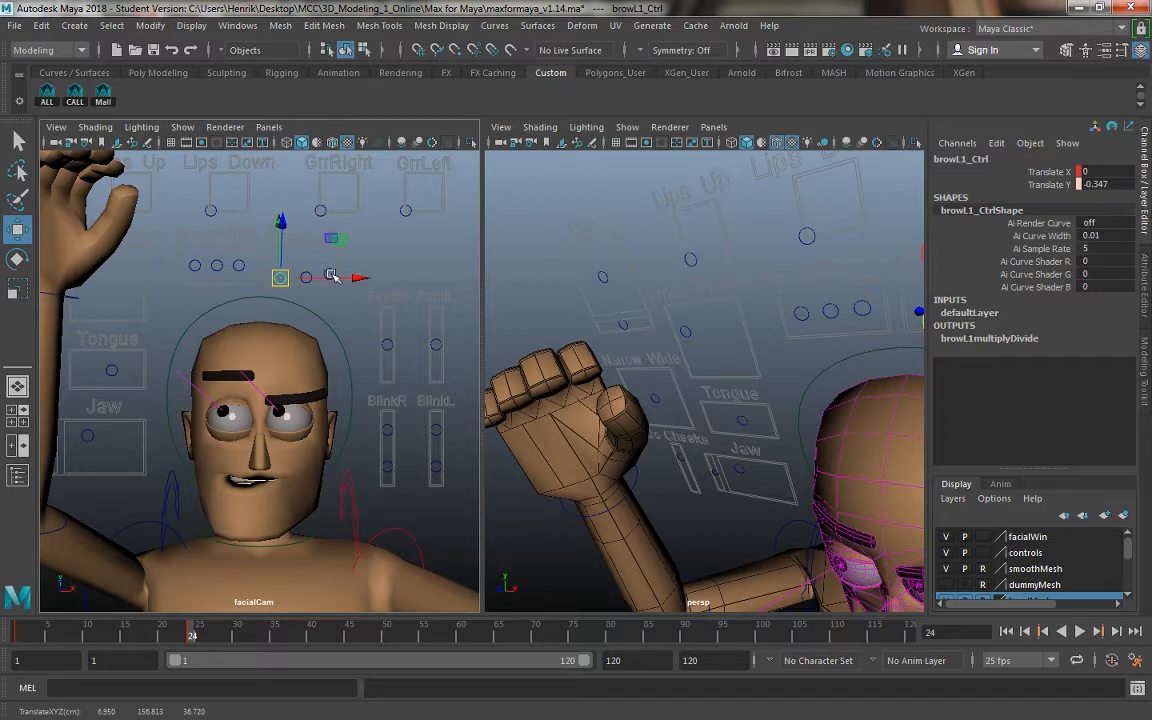
Slant the right eyebrow by lowering its inner BrowRight control and raising the other two, the outermost to about 0.302 in Translate Y
click(241, 267)
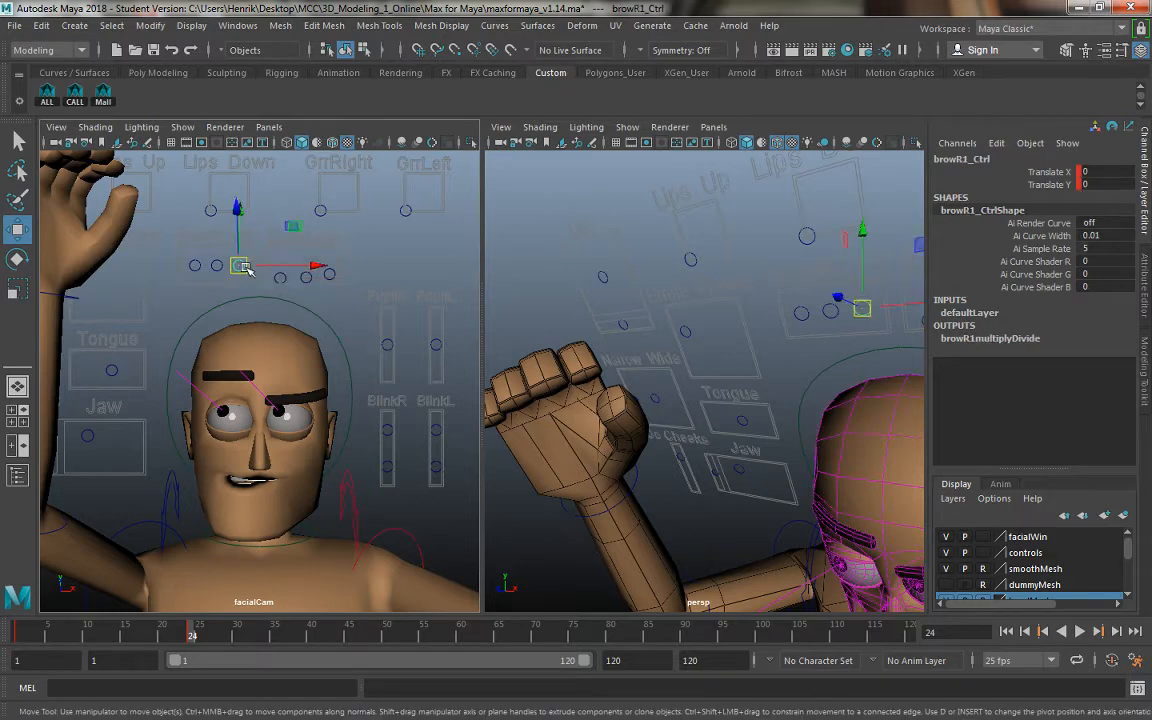
alt+drag(584, 241, 684, 222)
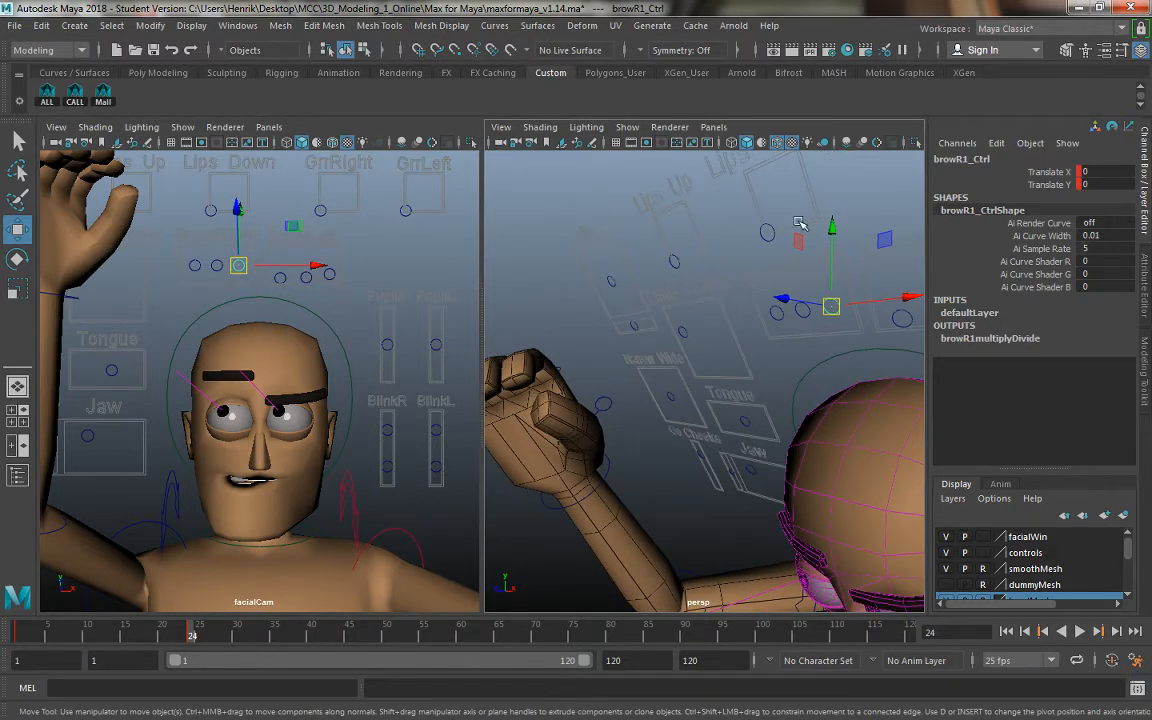
drag(836, 228, 779, 222)
key(ctrl+z)
click(804, 305)
click(778, 316)
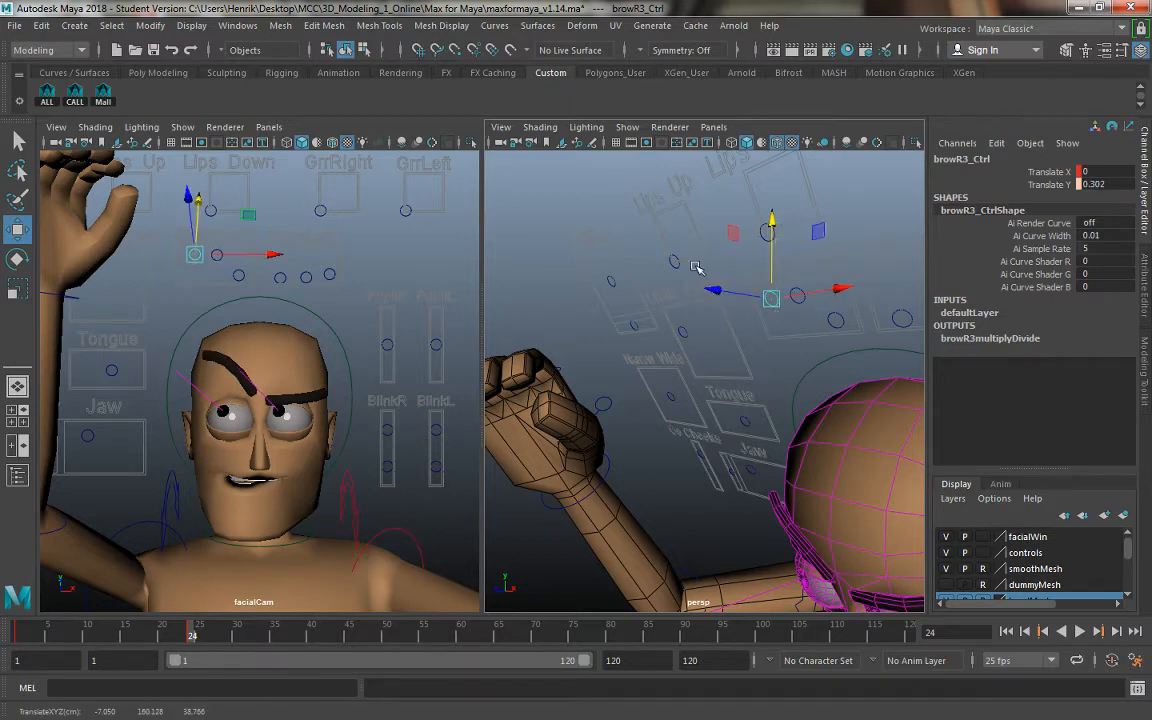
Lower both upper eyelid Blink controls slightly, the left one to about -0.063 in Translate Y
scroll(716, 309, down, 10)
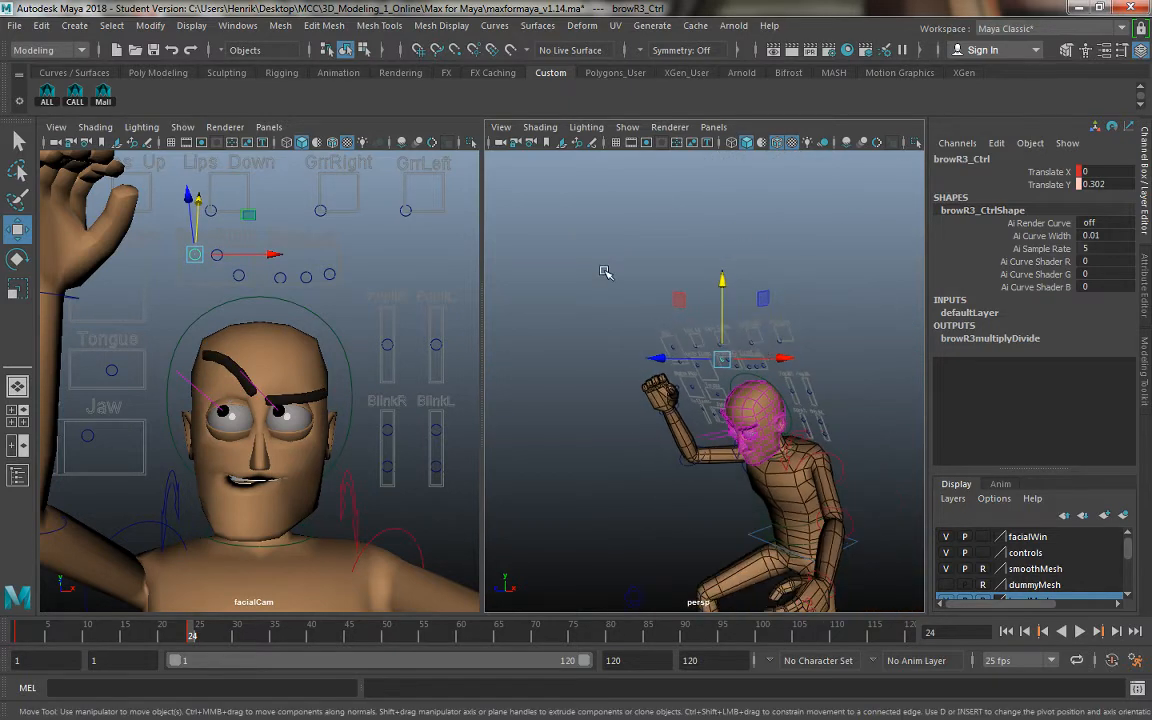
click(695, 268)
alt+drag(695, 268, 603, 268)
alt+right_drag(603, 268, 838, 522)
alt+middle_drag(838, 522, 746, 491)
alt+right_drag(746, 491, 661, 378)
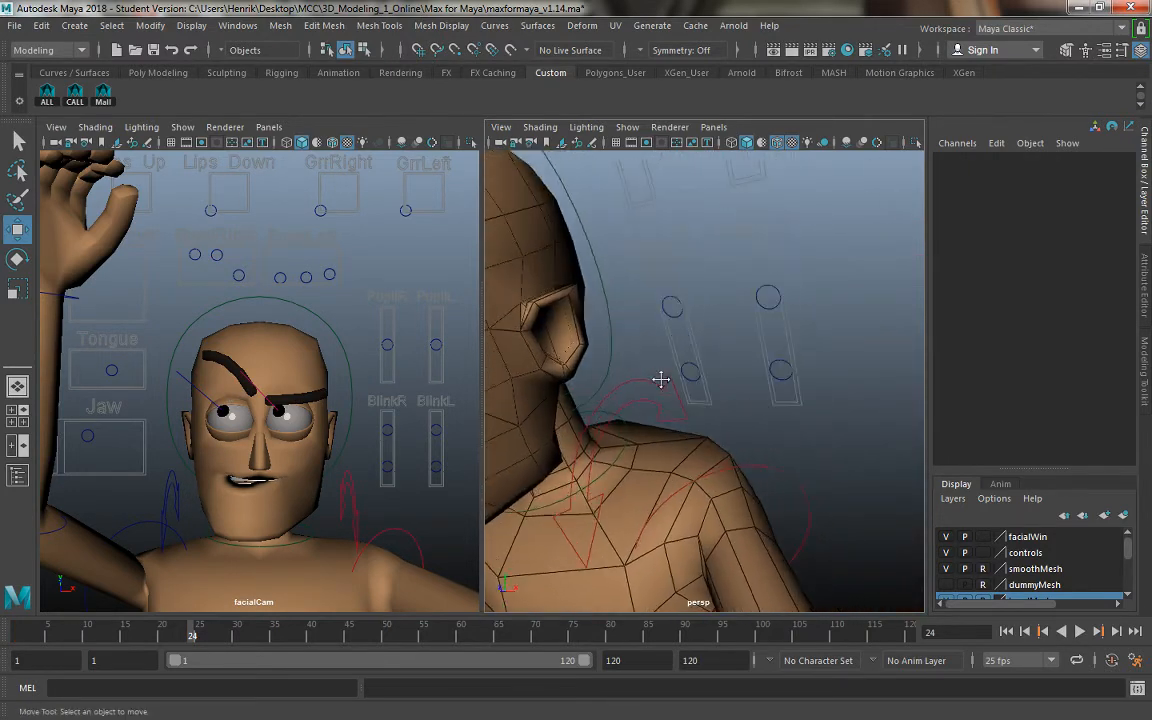
alt+drag(753, 329, 751, 319)
click(751, 319)
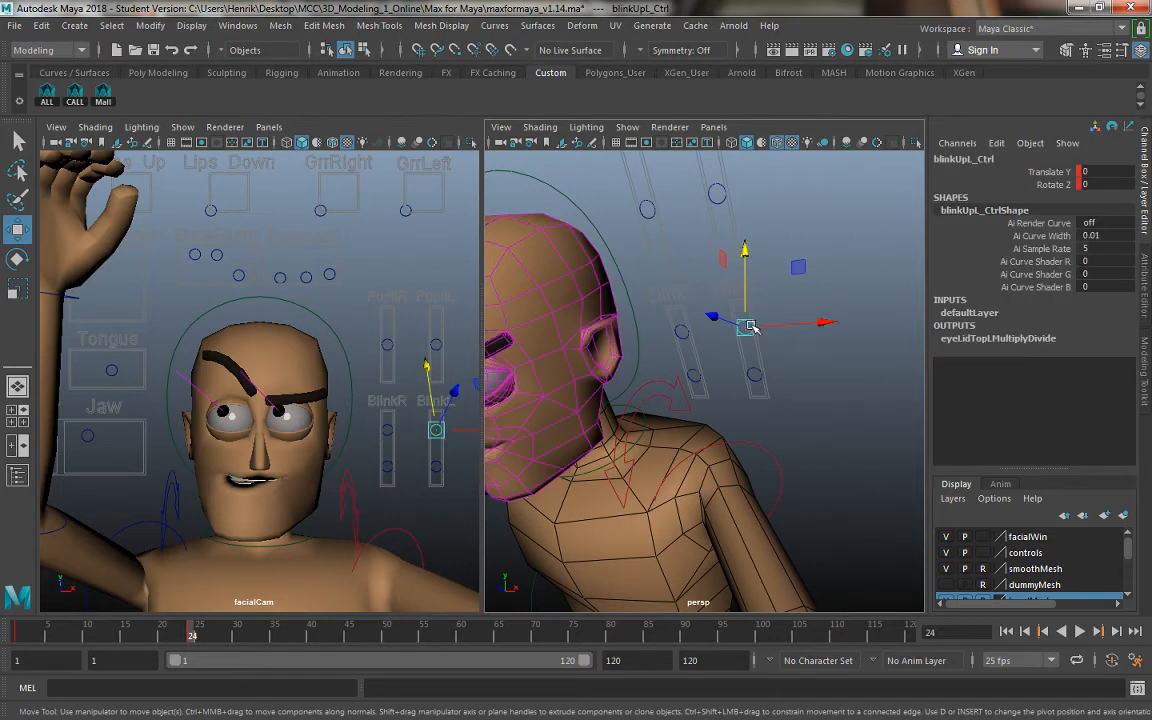
mouse_move(748, 268)
mouse_down()
mouse_move(748, 285)
mouse_move(748, 262)
mouse_up()
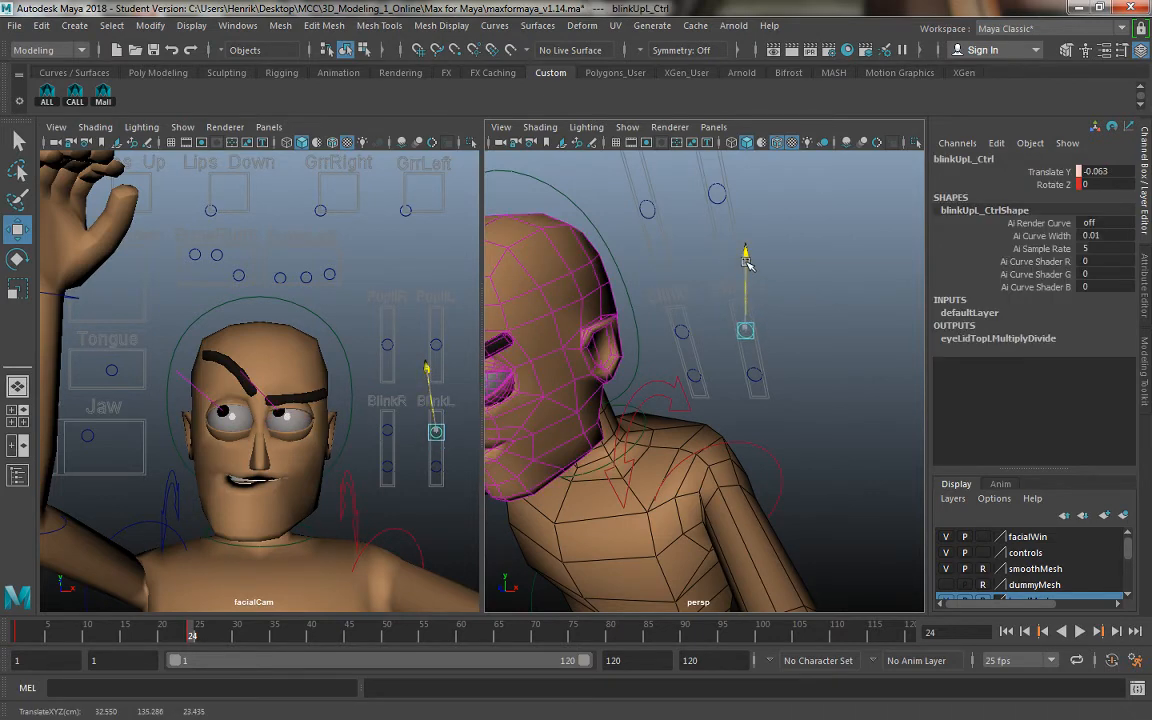
click(690, 334)
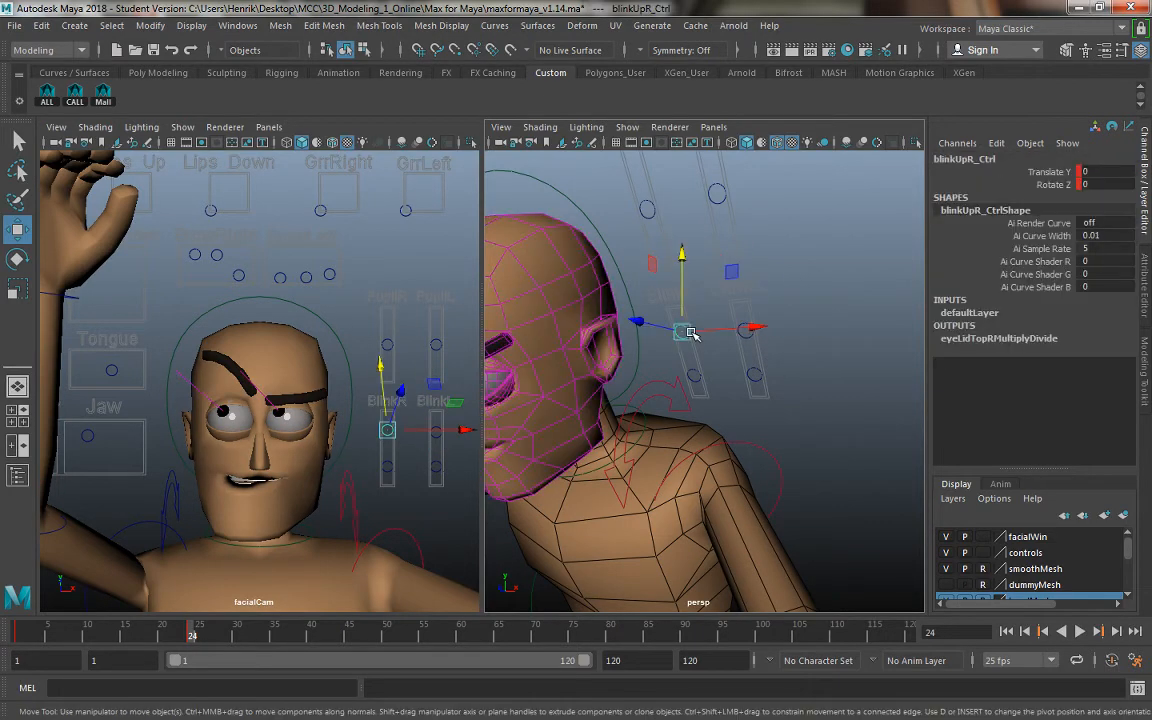
drag(680, 259, 682, 260)
Raise both lower eyelid Blink controls and shrink the pupils by moving both Pupil controls to about -0.833 in Translate Y
click(754, 375)
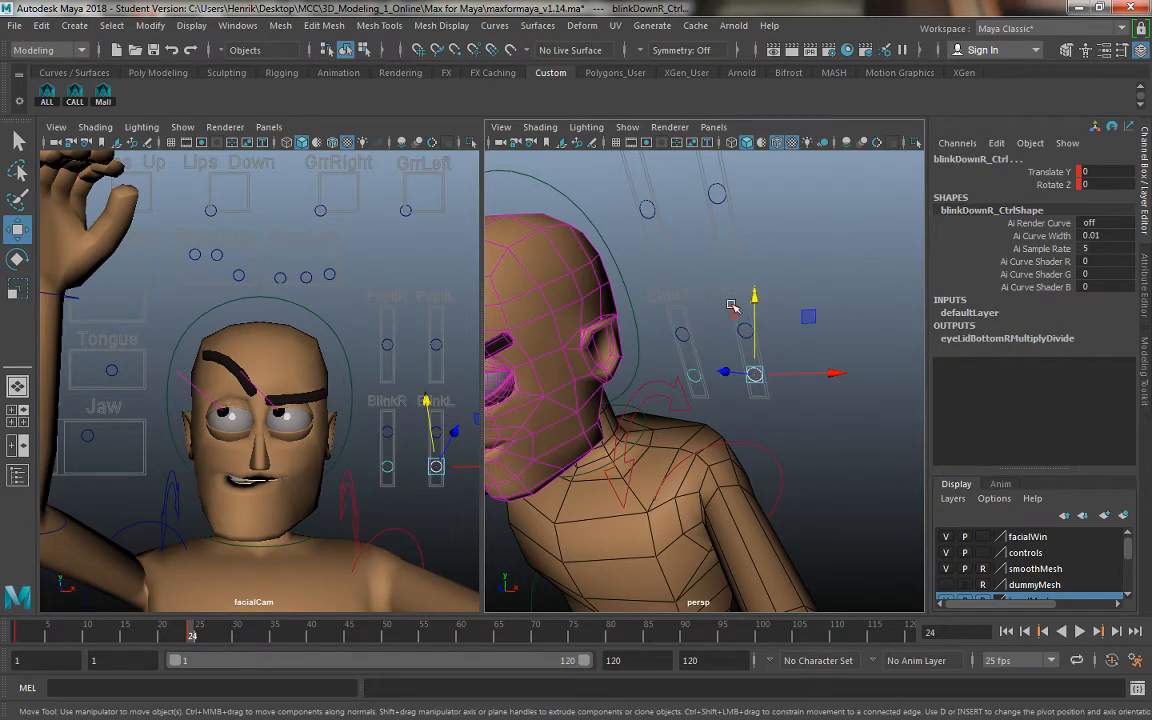
drag(755, 297, 710, 375)
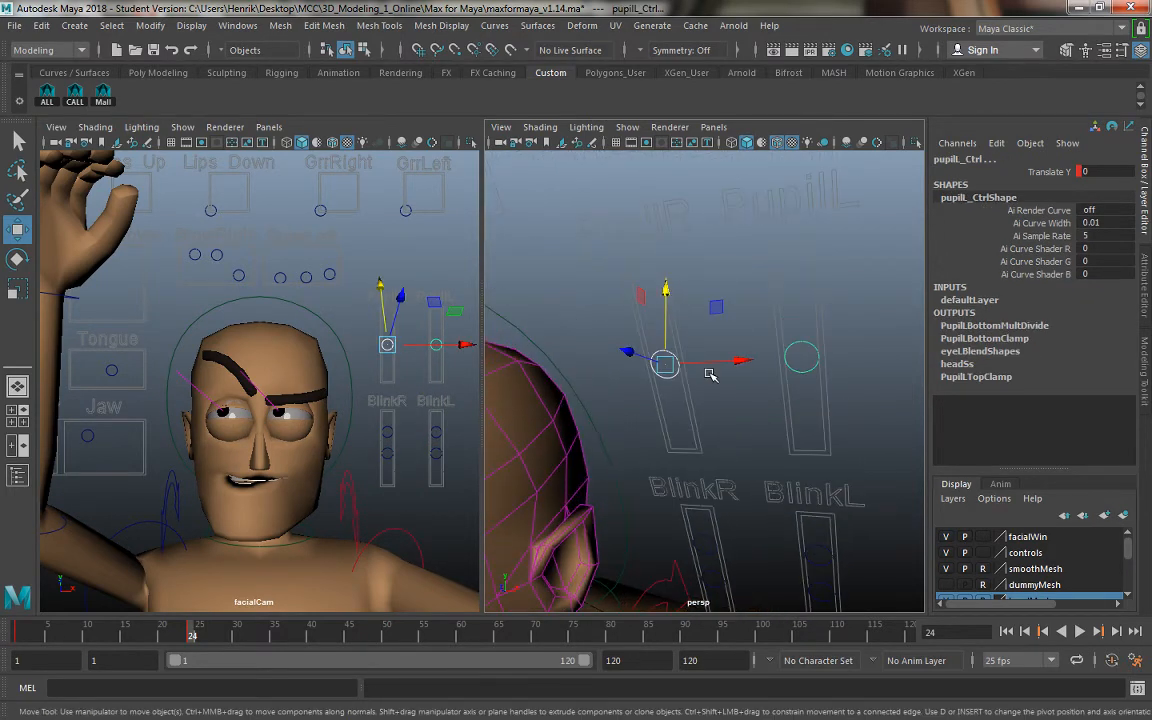
drag(671, 292, 643, 386)
Bare the teeth by raising the GrrRight and GrrLeft controls, the left one to about 0.492 in Translate Y
alt+drag(588, 352, 661, 352)
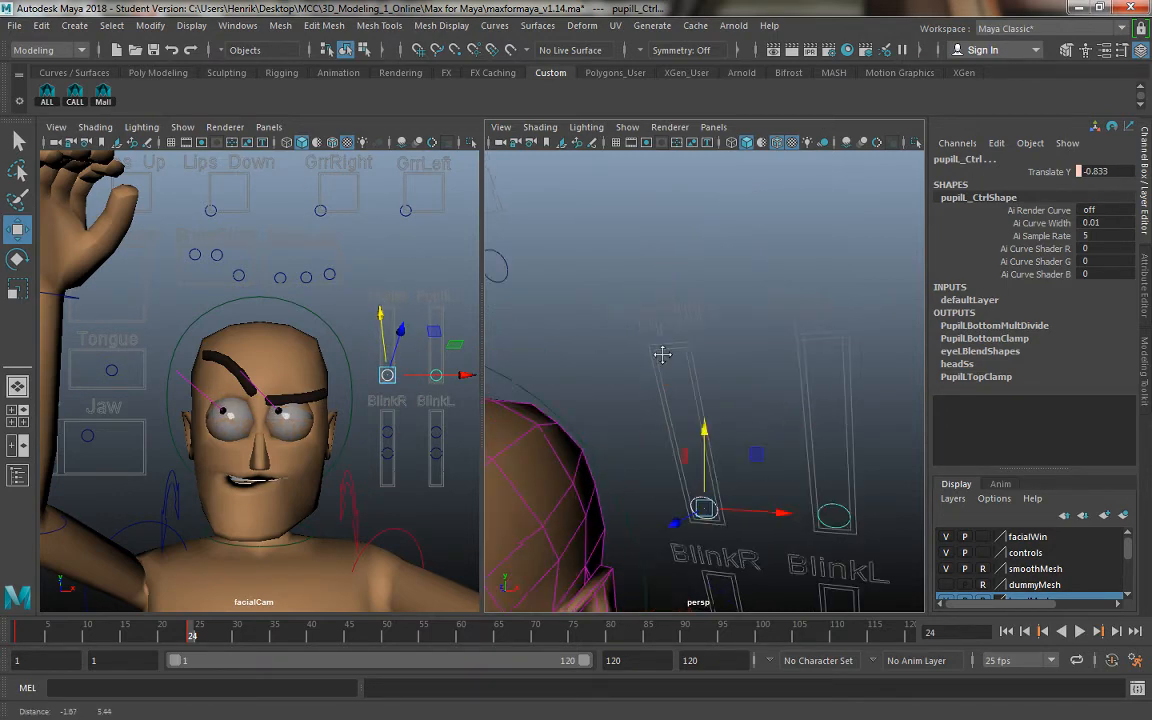
alt+right_drag(661, 352, 630, 312)
alt+middle_drag(662, 308, 712, 312)
alt+drag(712, 311, 695, 372)
drag(770, 405, 754, 381)
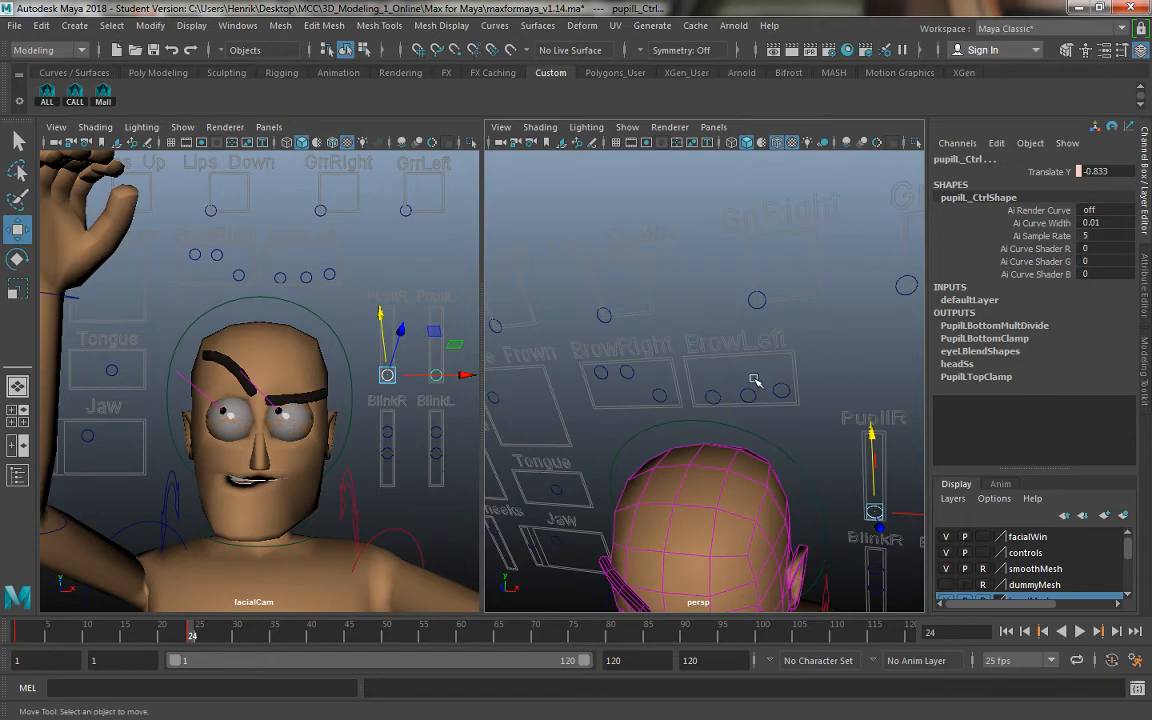
alt+middle_drag(754, 381, 694, 414)
click(665, 359)
drag(670, 348, 668, 324)
click(806, 359)
alt+middle_drag(831, 373, 636, 421)
drag(535, 395, 535, 370)
Try raising the Lips Up control to about 0.544 in Translate Y
alt+middle_drag(548, 411, 602, 371)
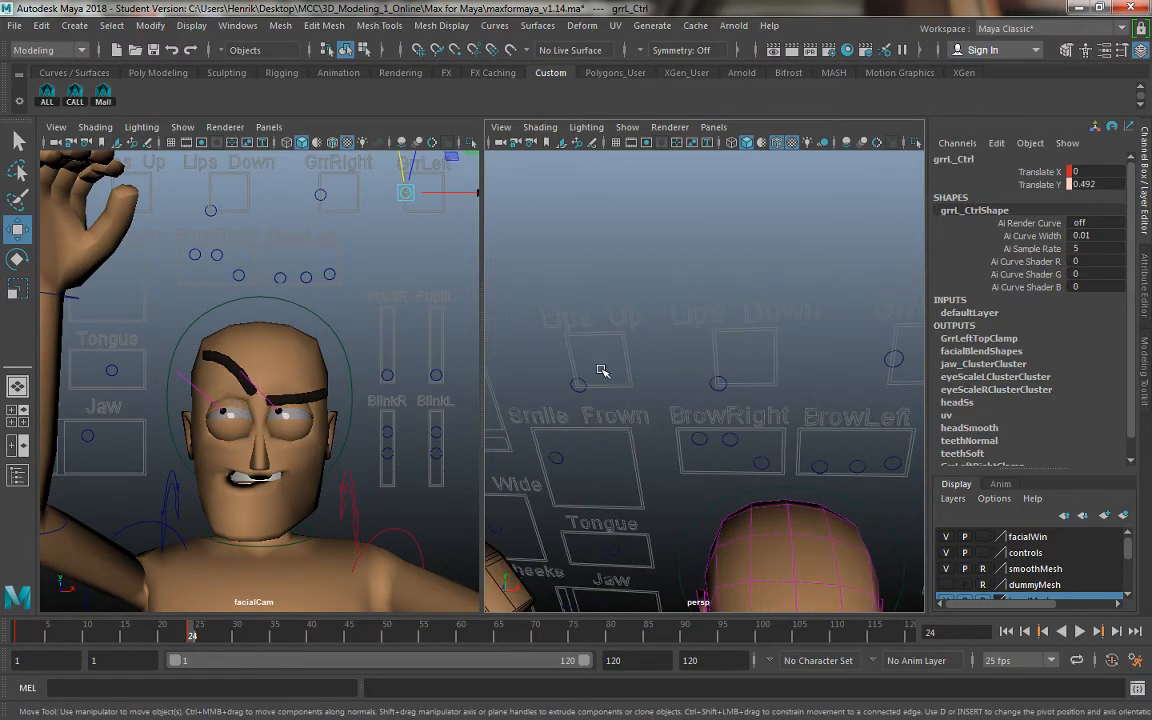
click(579, 385)
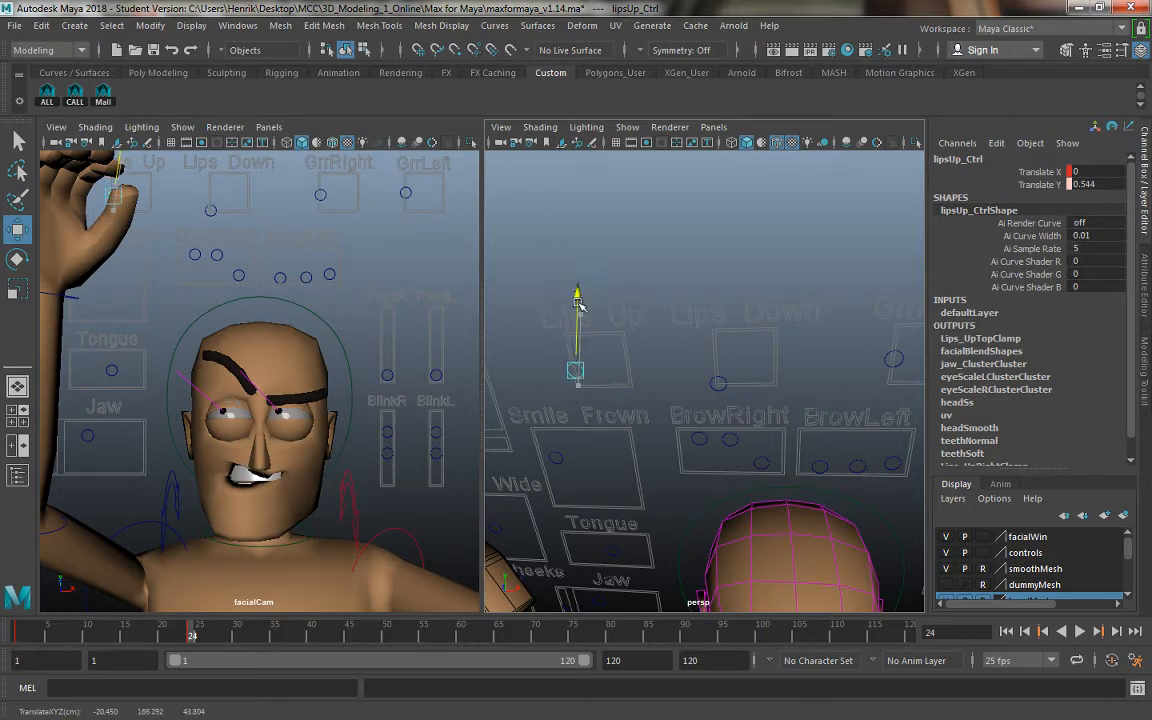
alt+drag(549, 375, 545, 363)
Raise the upper control of the Lips box to about 0.705 in Translate Y
alt+middle_drag(545, 363, 674, 354)
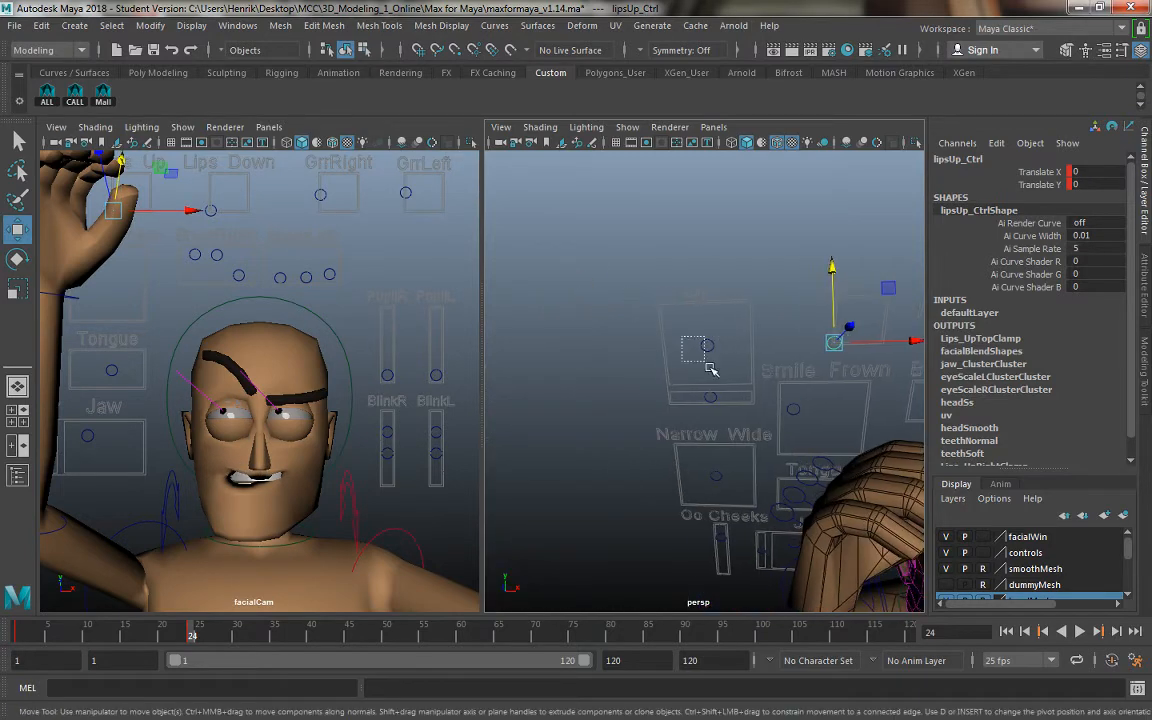
click(706, 344)
drag(707, 268, 710, 236)
alt+middle_drag(700, 300, 680, 331)
alt+drag(680, 331, 738, 422)
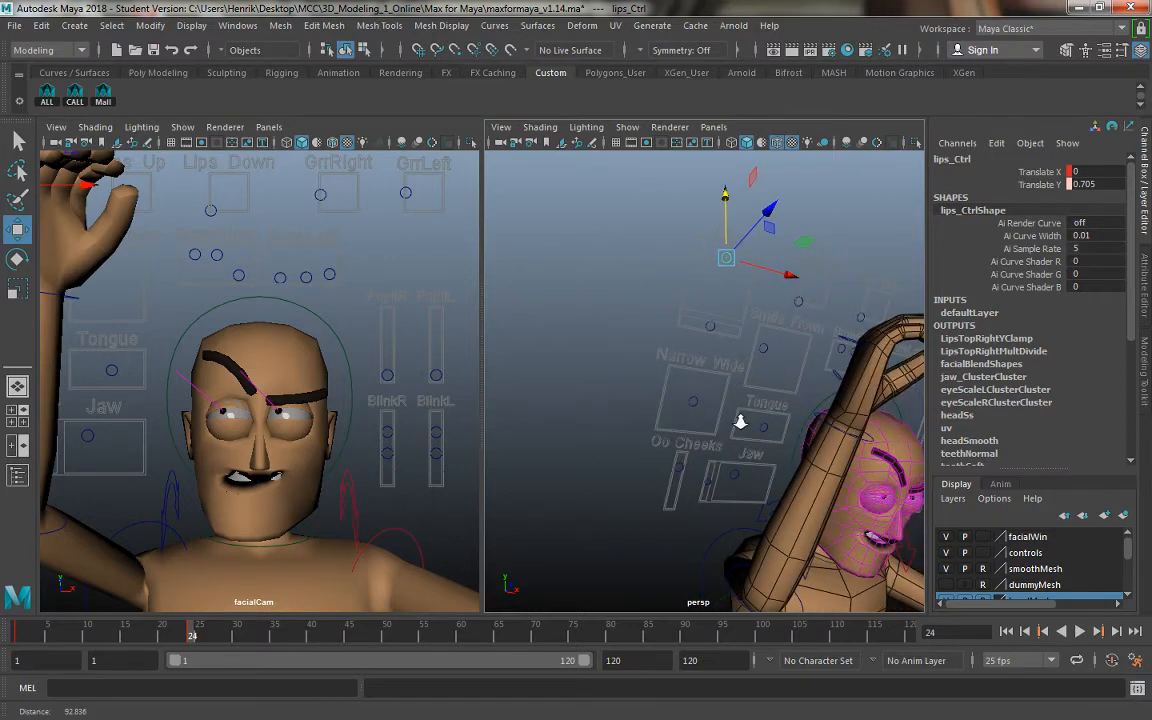
Test a small vertical move of the Narrow Wide control and move the Oo Cheeks control to about -0.032 in Translate Y
alt+right_drag(738, 422, 754, 431)
click(689, 413)
drag(689, 343, 689, 340)
click(674, 497)
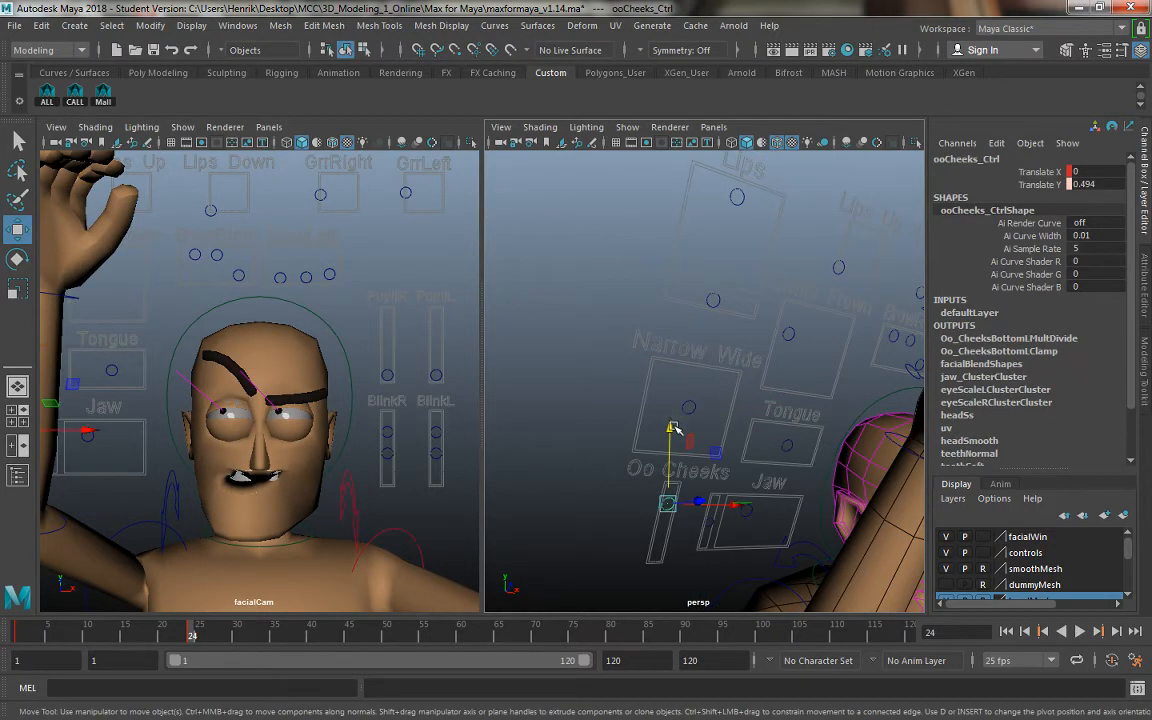
drag(664, 465, 664, 476)
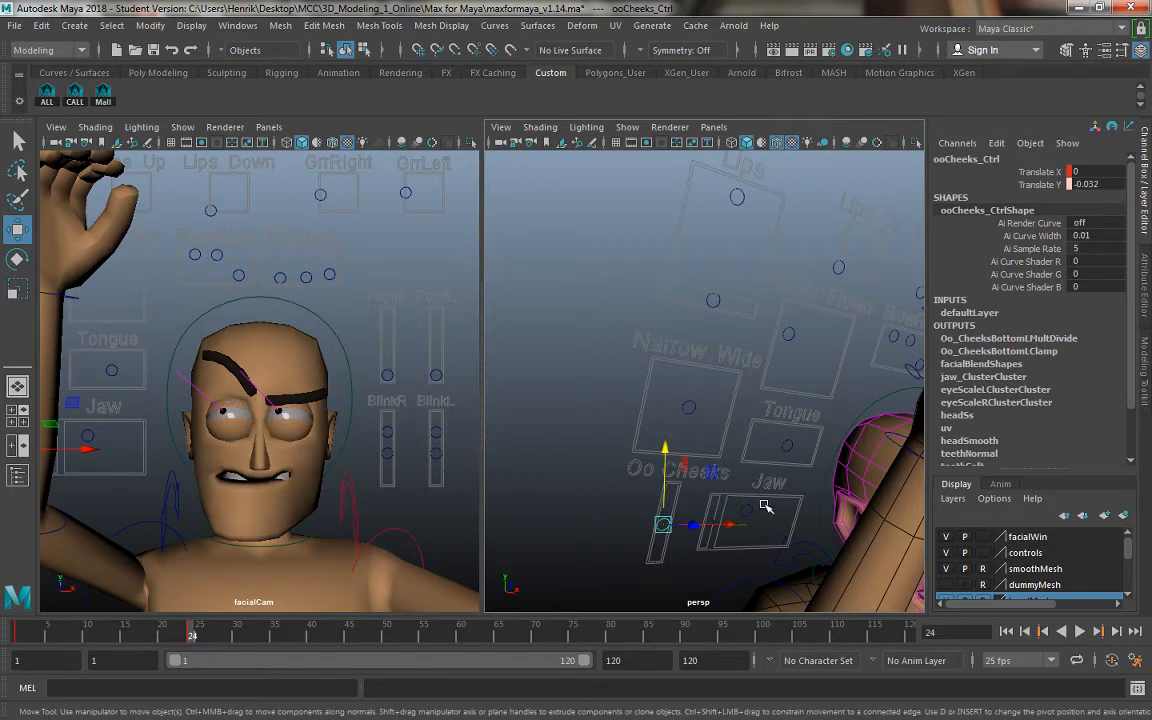
Open the mouth by lowering the Jaw control to about -0.433 in Translate Y
click(746, 509)
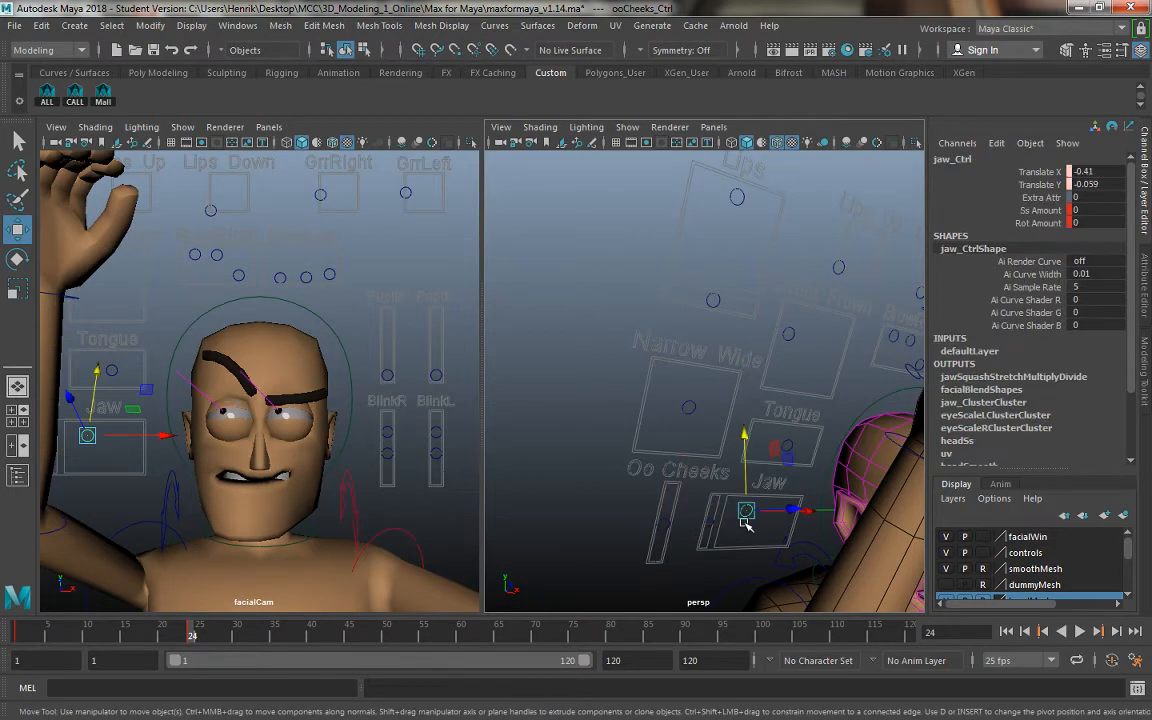
click(745, 440)
key(ctrl+z)
mouse_move(745, 440)
mouse_down()
mouse_move(747, 472)
mouse_move(746, 442)
mouse_up()
Deselect the jaw control and turn off Wireframe on Shaded in the persp view, keeping the facialCam view free of wireframe
alt+drag(669, 333, 702, 367)
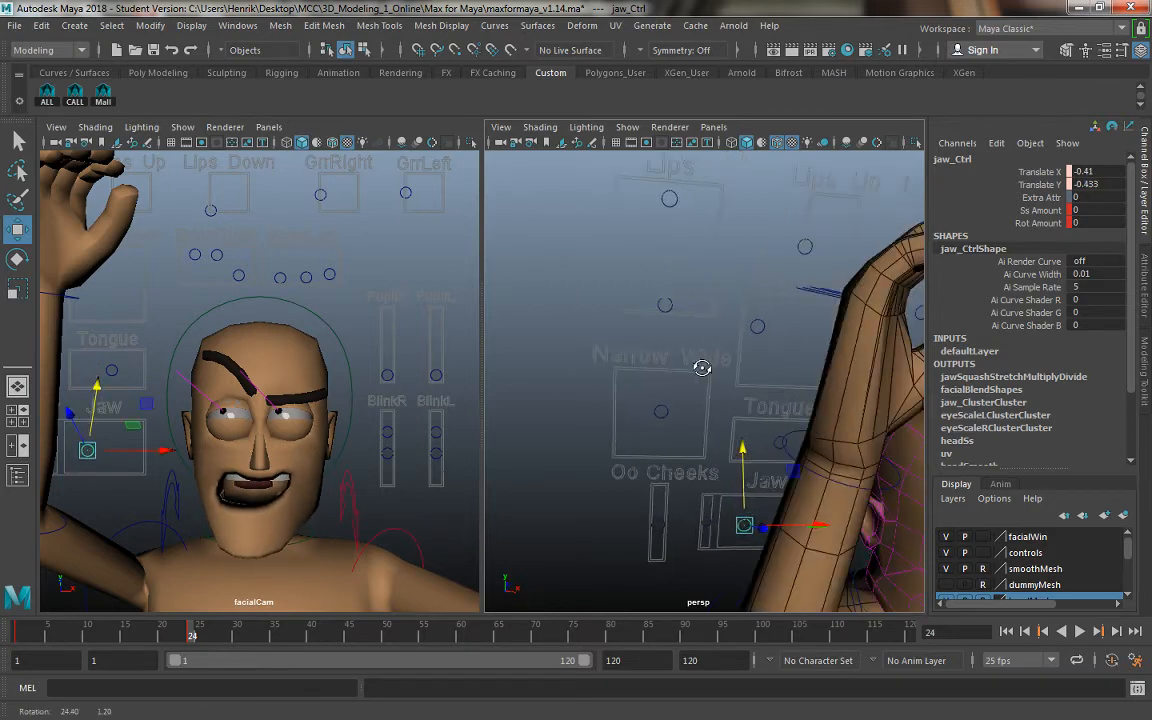
alt+right_drag(702, 368, 590, 445)
alt+drag(725, 419, 640, 385)
alt+middle_drag(721, 434, 721, 417)
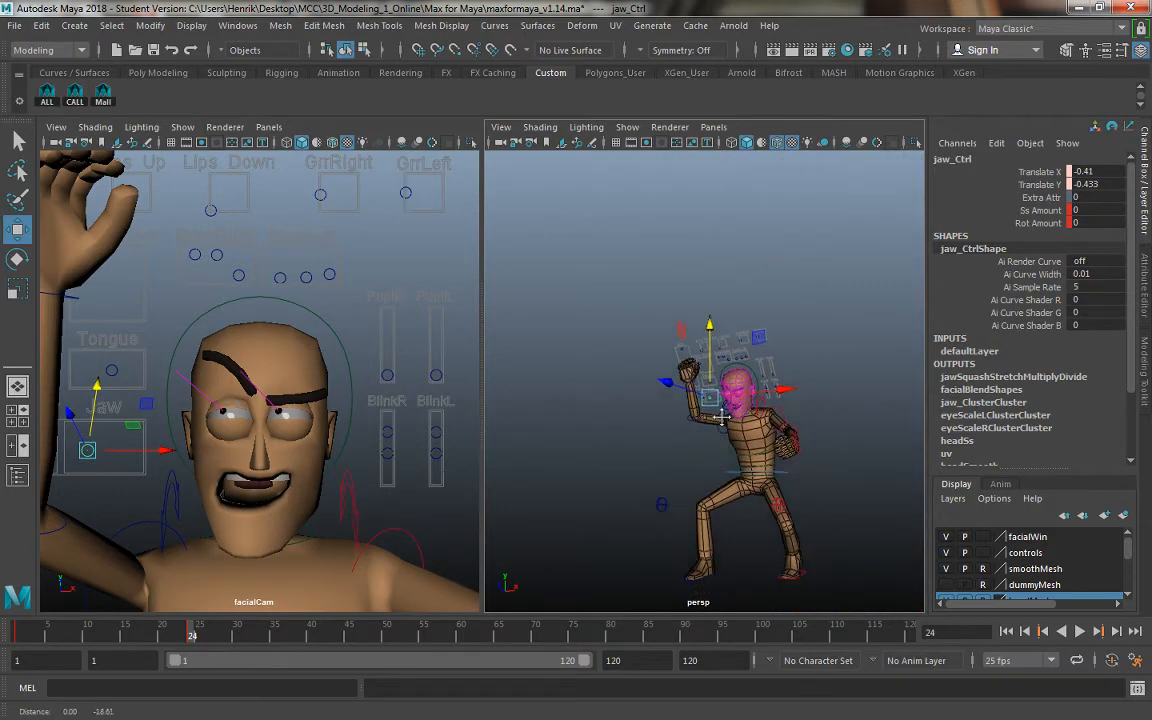
alt+drag(721, 418, 703, 447)
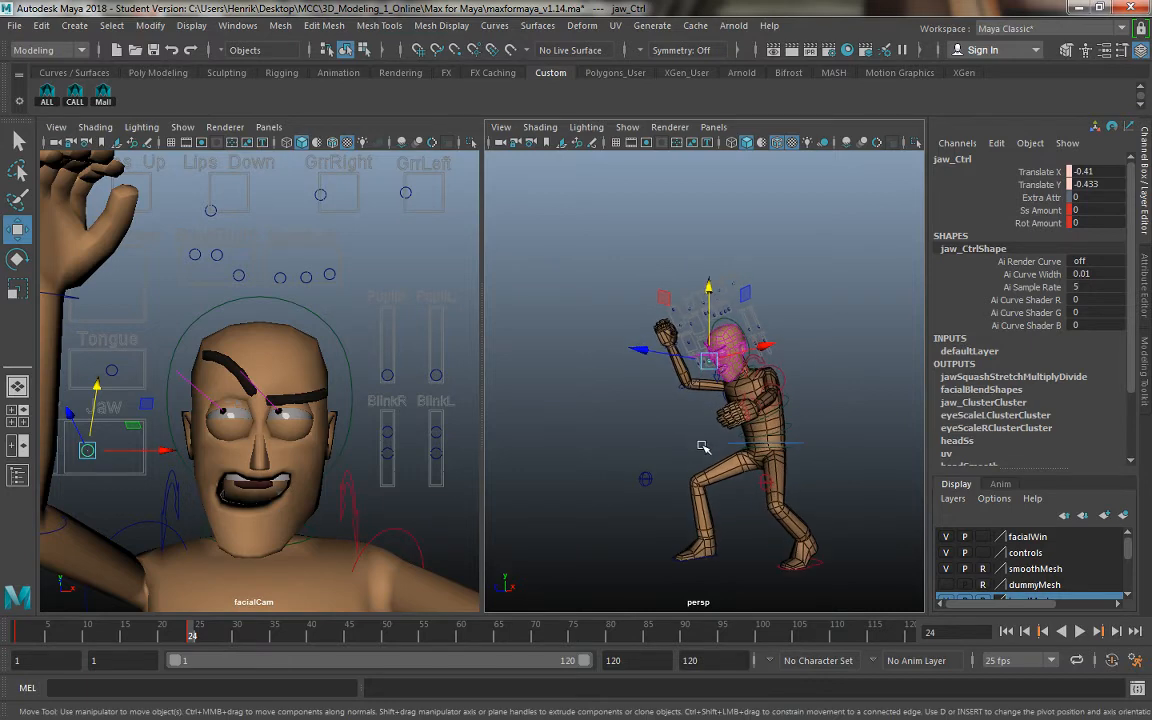
click(621, 425)
click(95, 127)
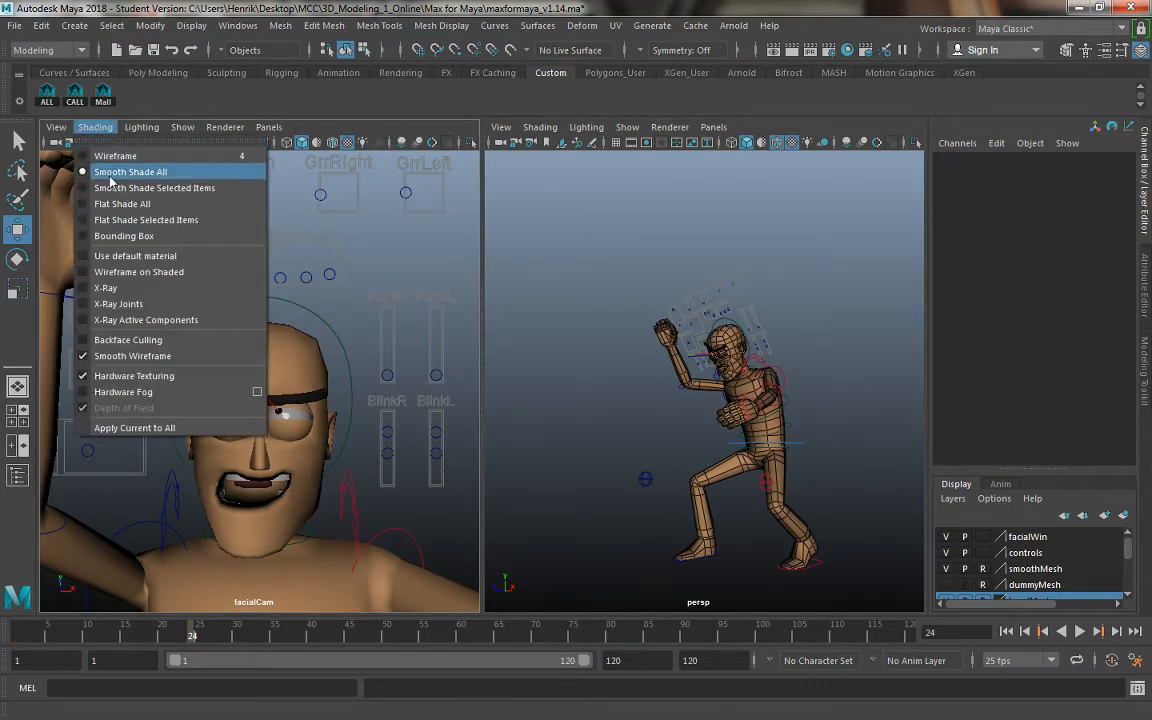
click(129, 271)
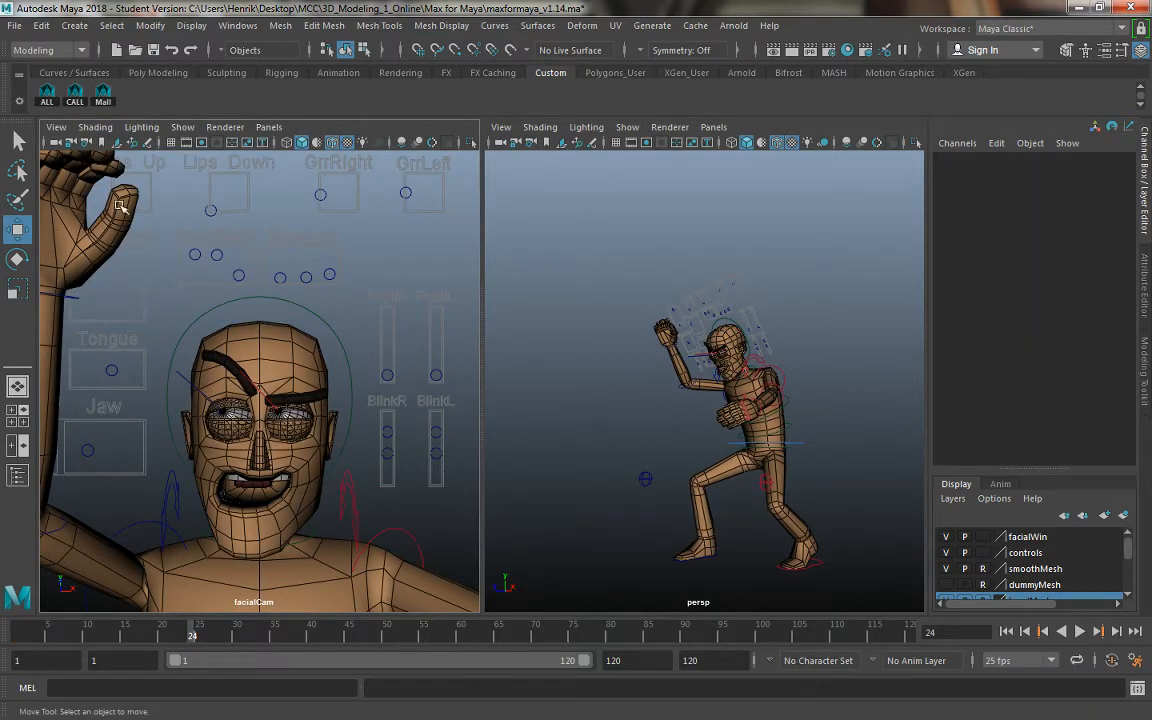
click(95, 127)
click(139, 271)
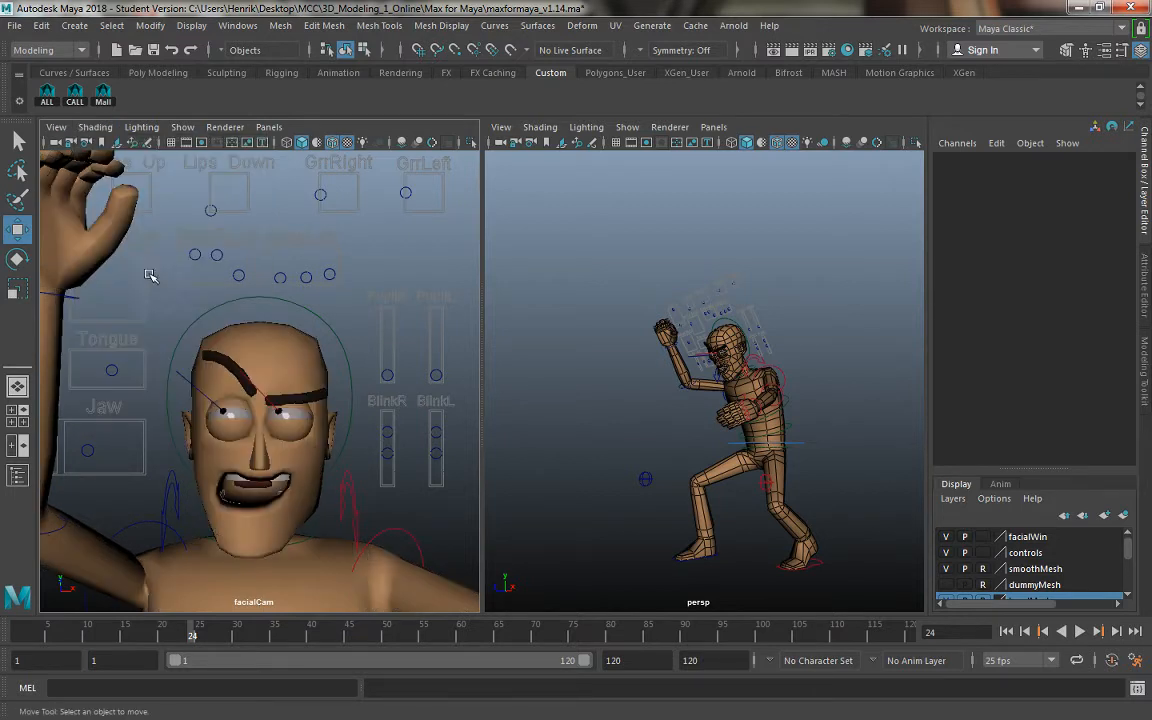
click(540, 127)
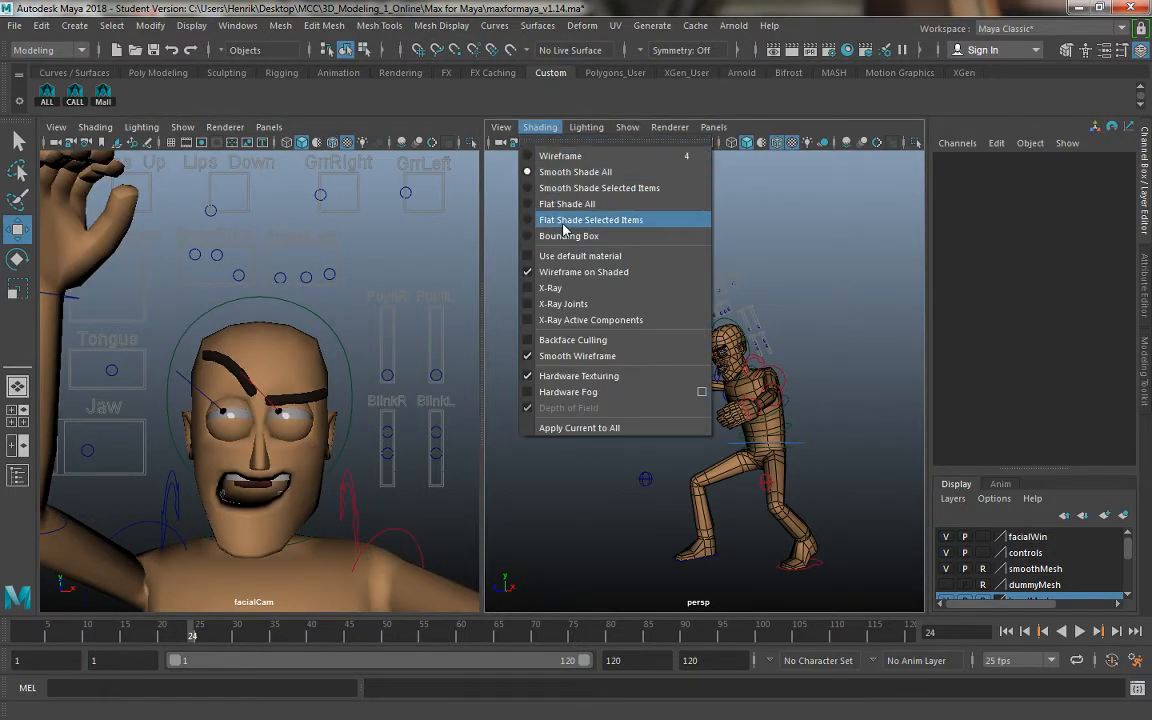
click(574, 272)
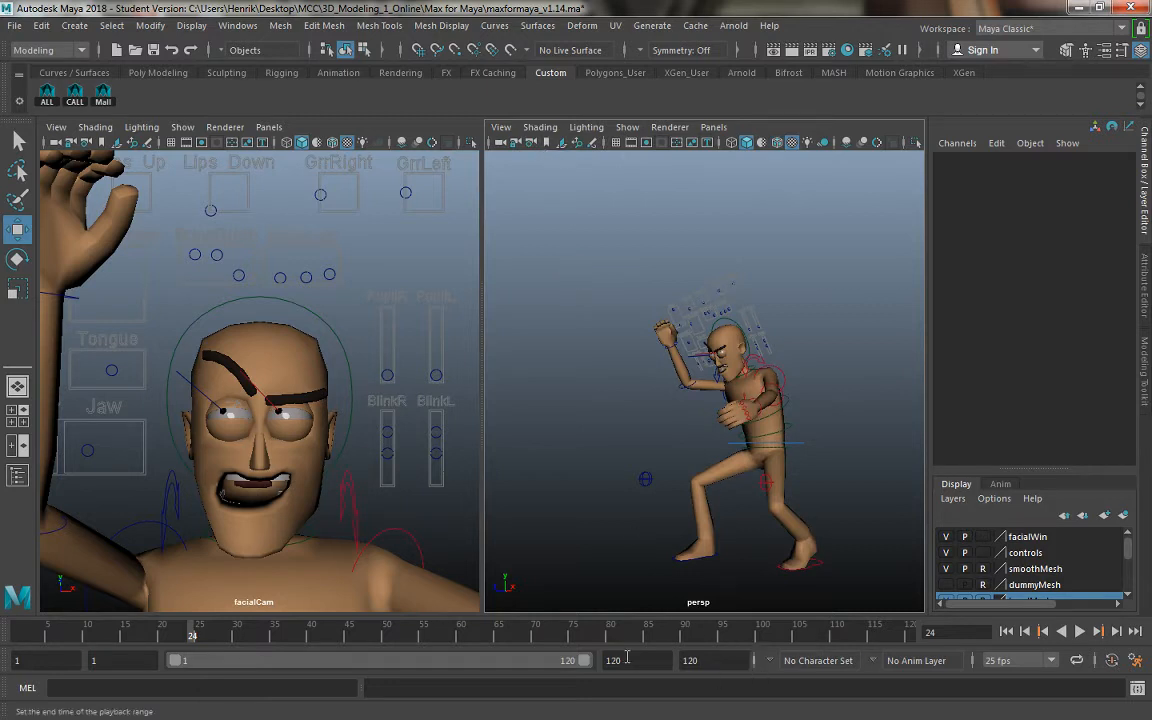
Set the end of the playback range to frame 24
drag(635, 661, 504, 606)
text(24)
key(Return)
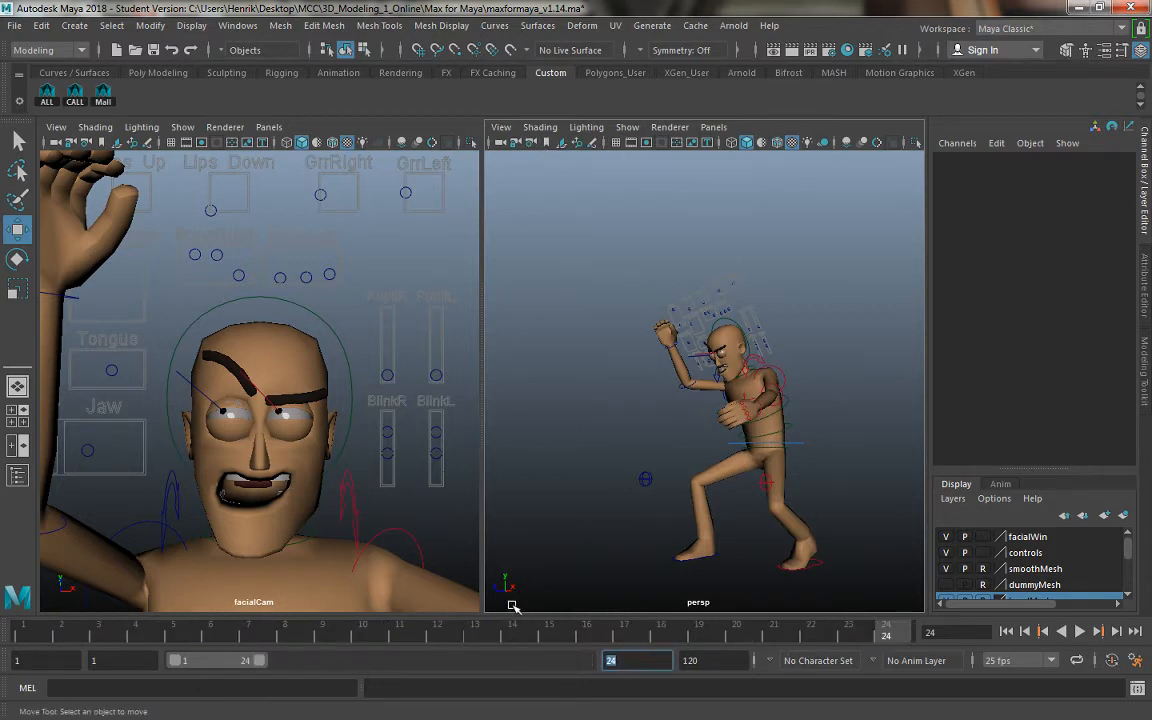
Play the animation and scrub the timeline back to frame 1
click(1080, 633)
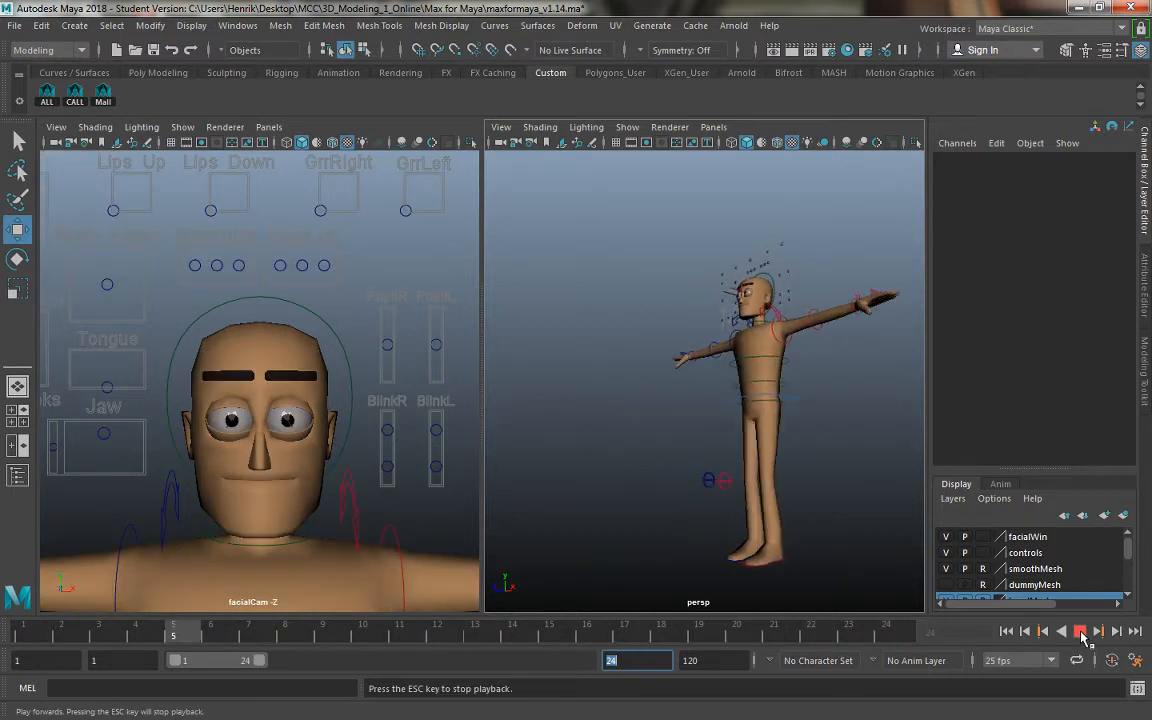
click(617, 636)
drag(617, 636, 22, 634)
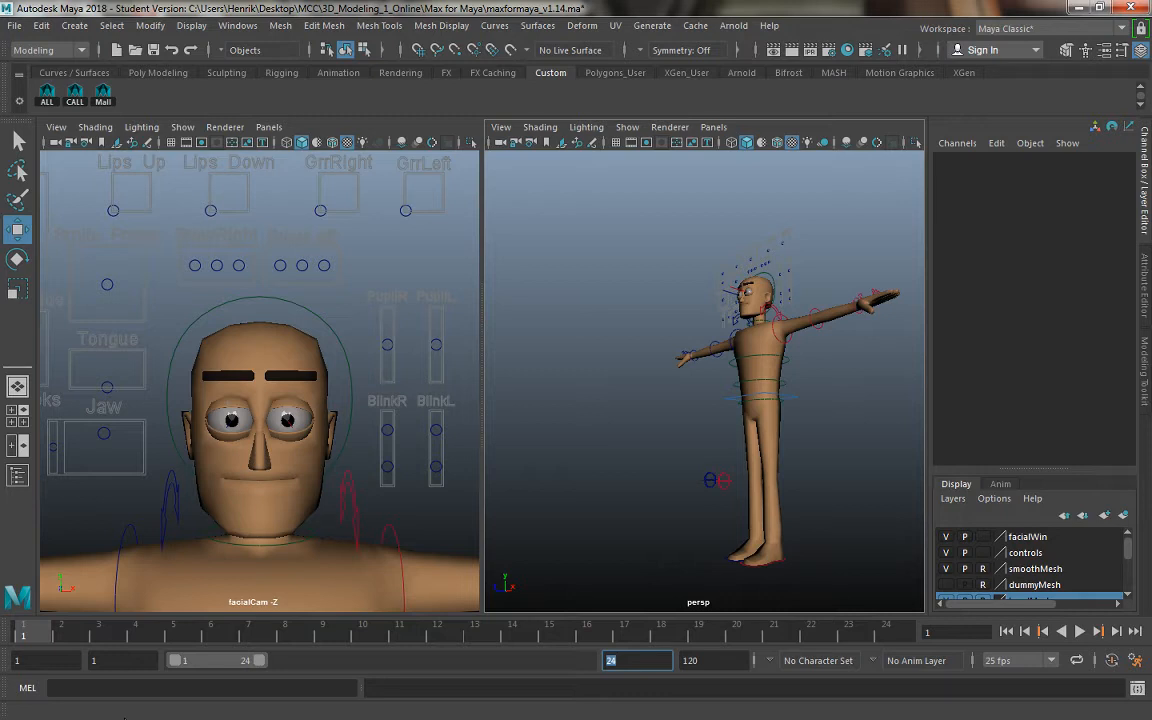
Select all character controls, check the pose at frame 24 from the front, and inspect the right wrist control's keyed channels
click(103, 92)
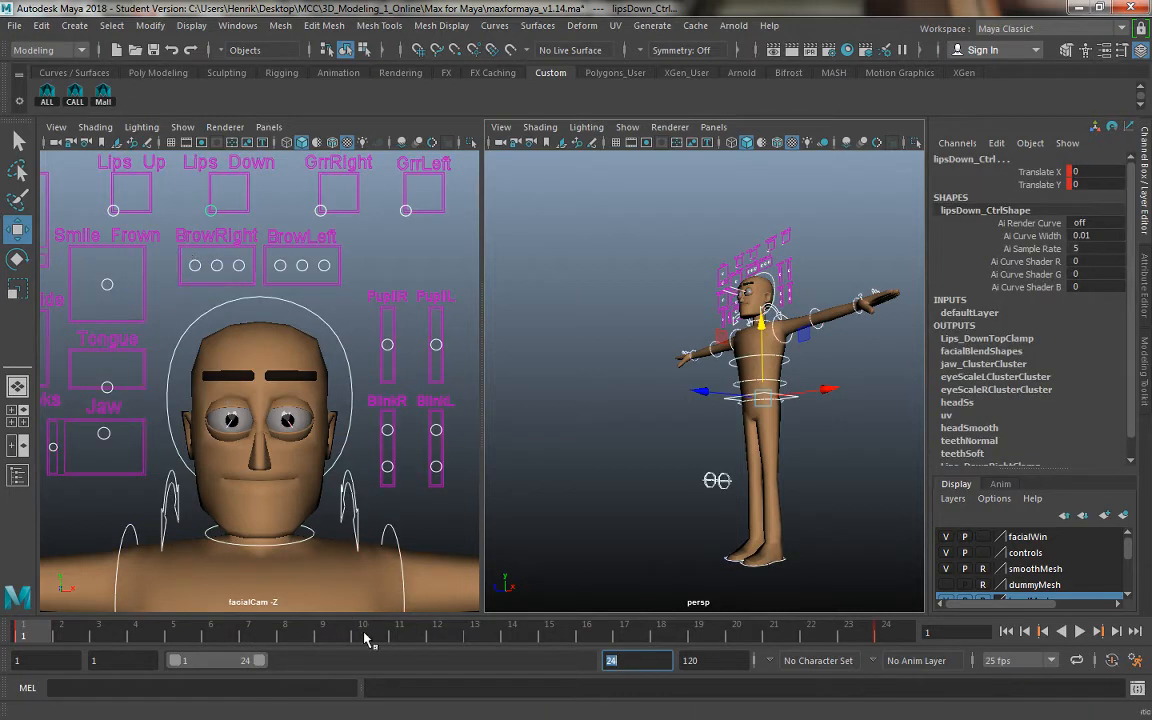
drag(430, 641, 952, 636)
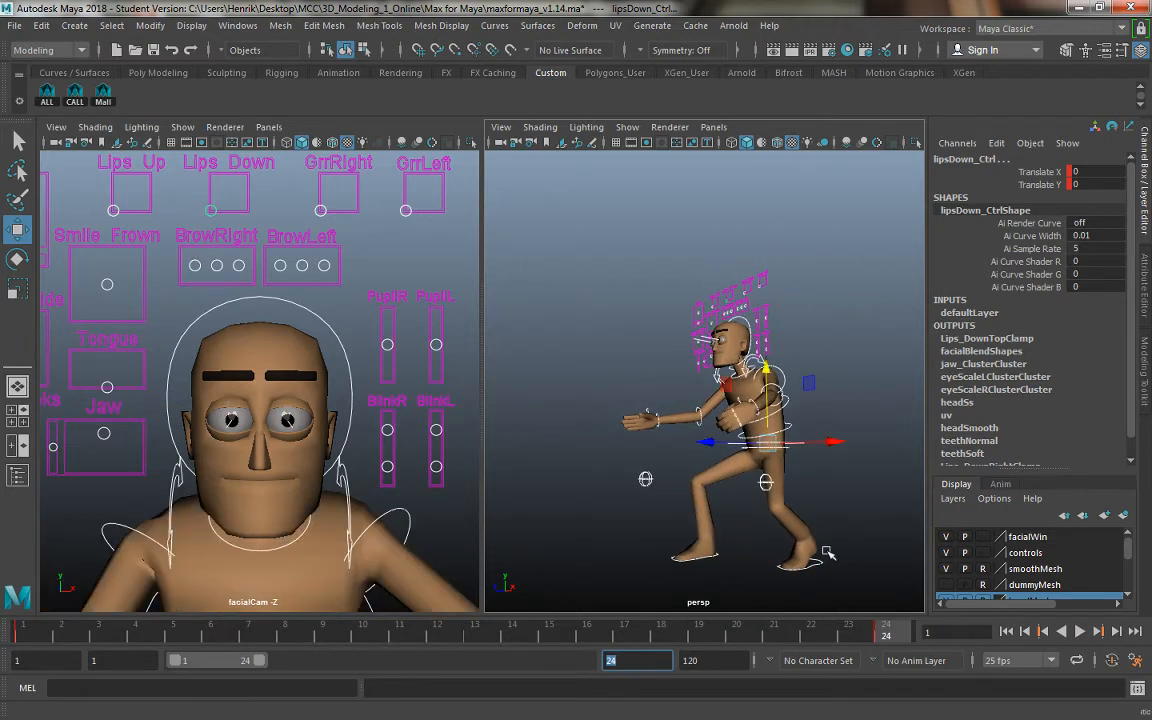
click(842, 360)
alt+drag(842, 360, 683, 372)
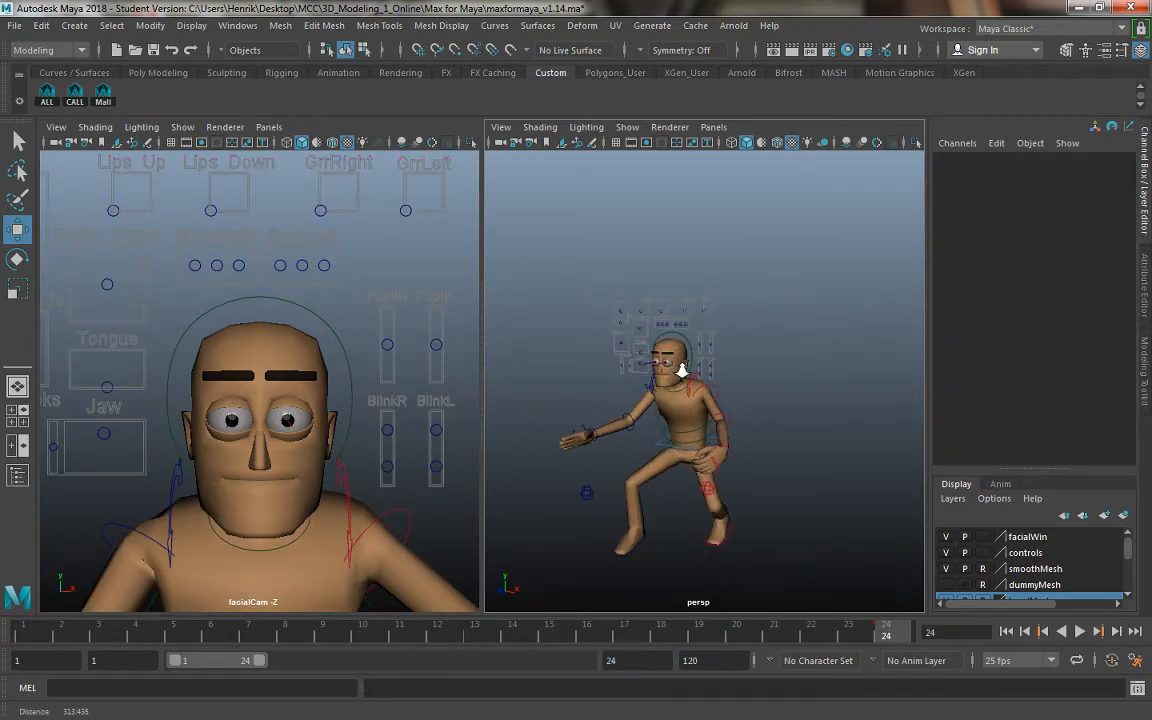
alt+right_drag(682, 370, 650, 405)
click(552, 451)
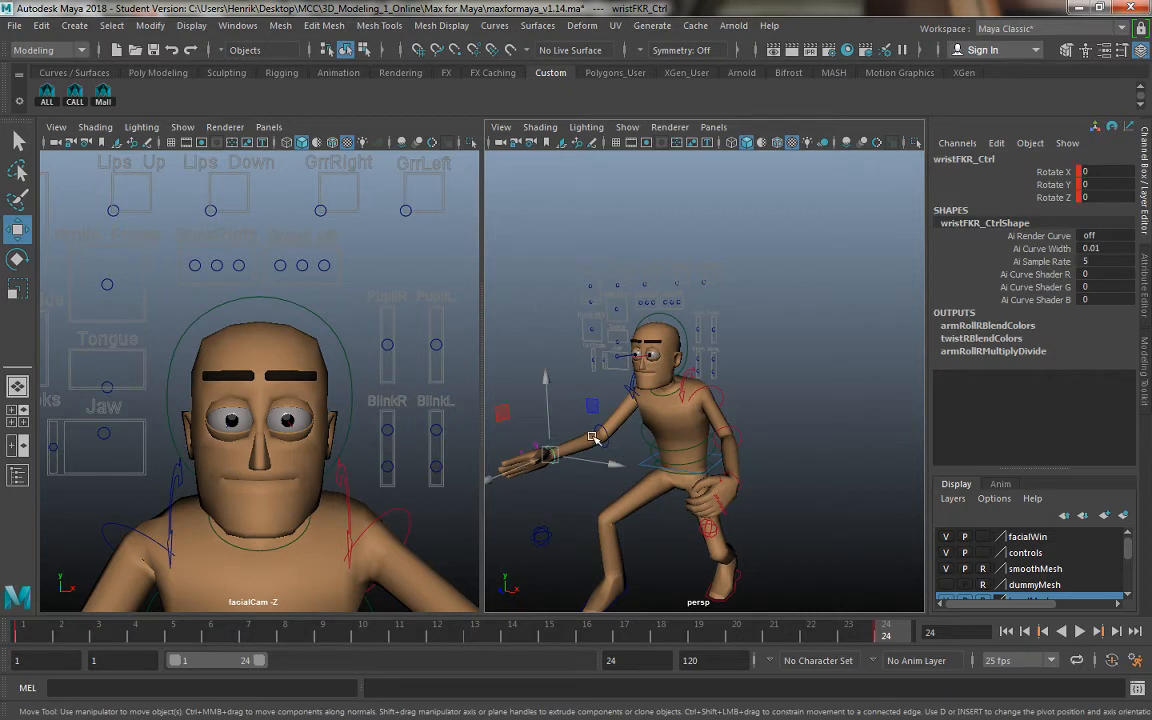
alt+drag(574, 388, 814, 569)
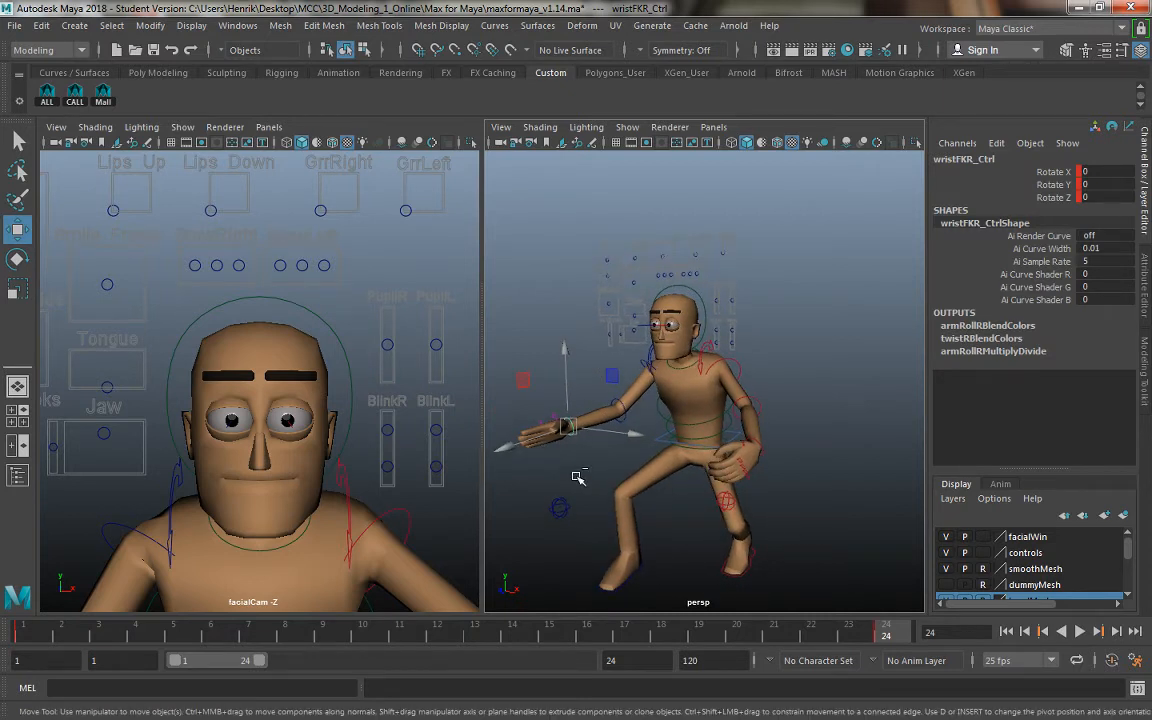
Undo the recent selections and frame changes, back through the Jaw and Oo Cheeks control moves
key(ctrl+z)
key(ctrl+z)
key(ctrl+z)
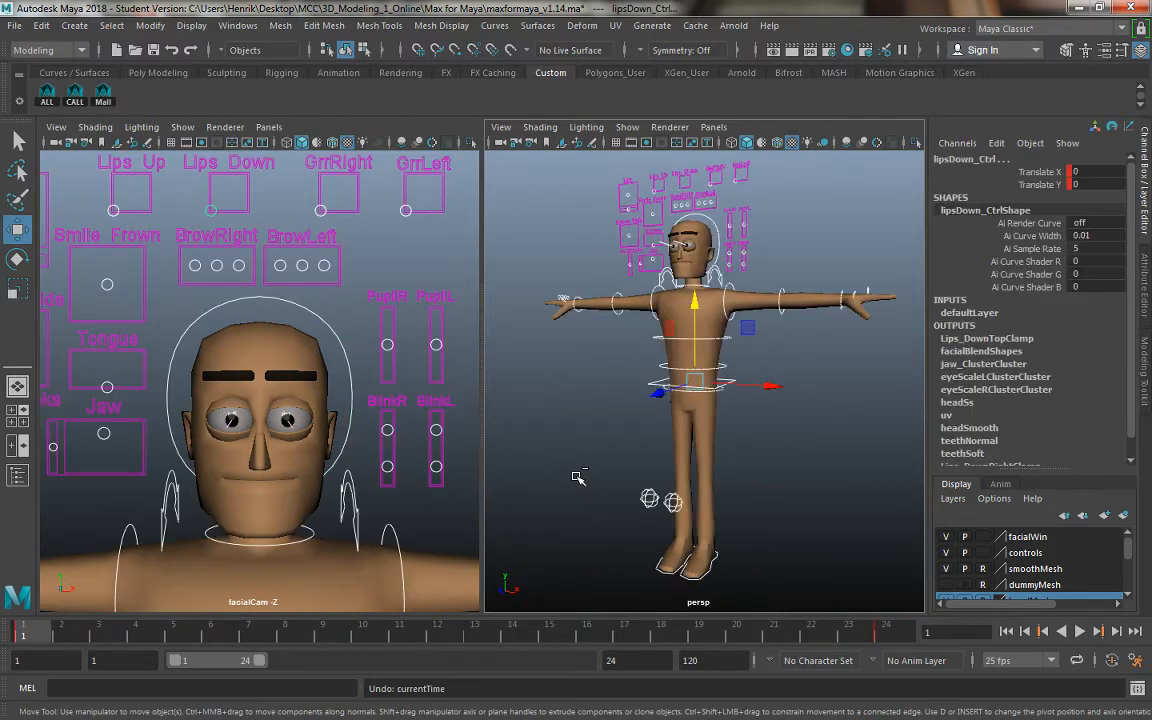
key(ctrl+z)
key(ctrl+z)
key(ctrl+z)
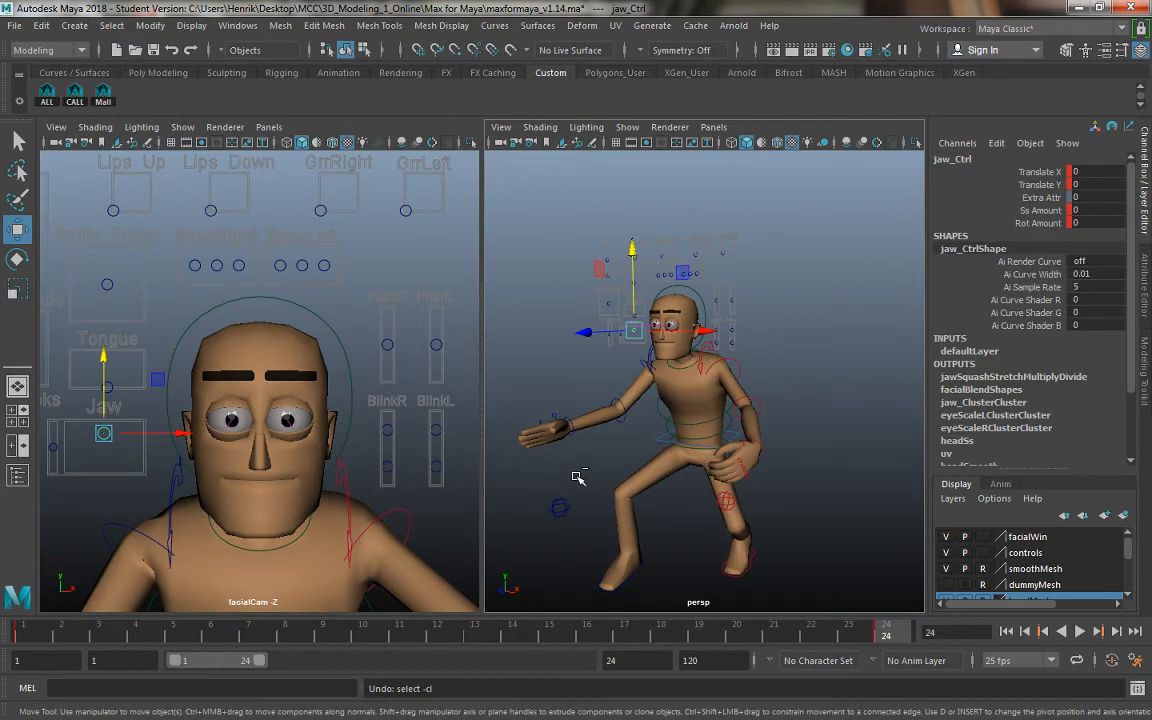
key(ctrl+z)
key(ctrl+z)
key(ctrl+z)
key(ctrl+z)
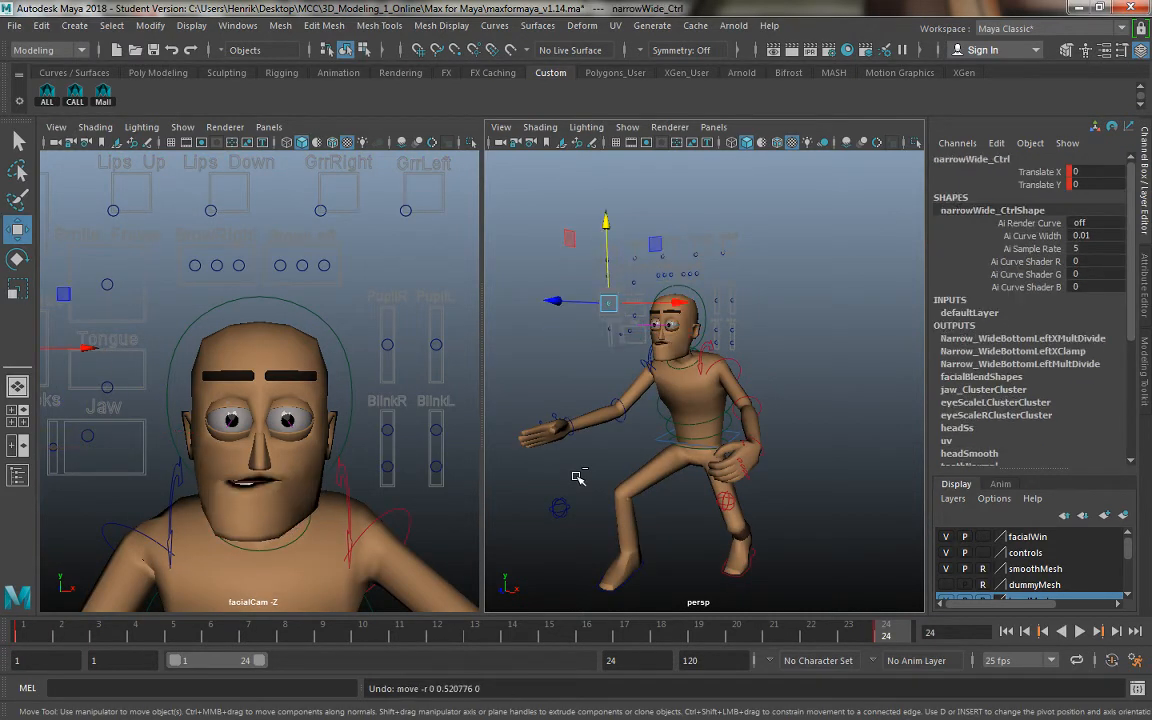
Undo further edits, back through the Narrow Wide, Lips Up and Grr controls to the blink control moves
key(ctrl+z)
key(ctrl+z)
key(ctrl+z)
key(ctrl+z)
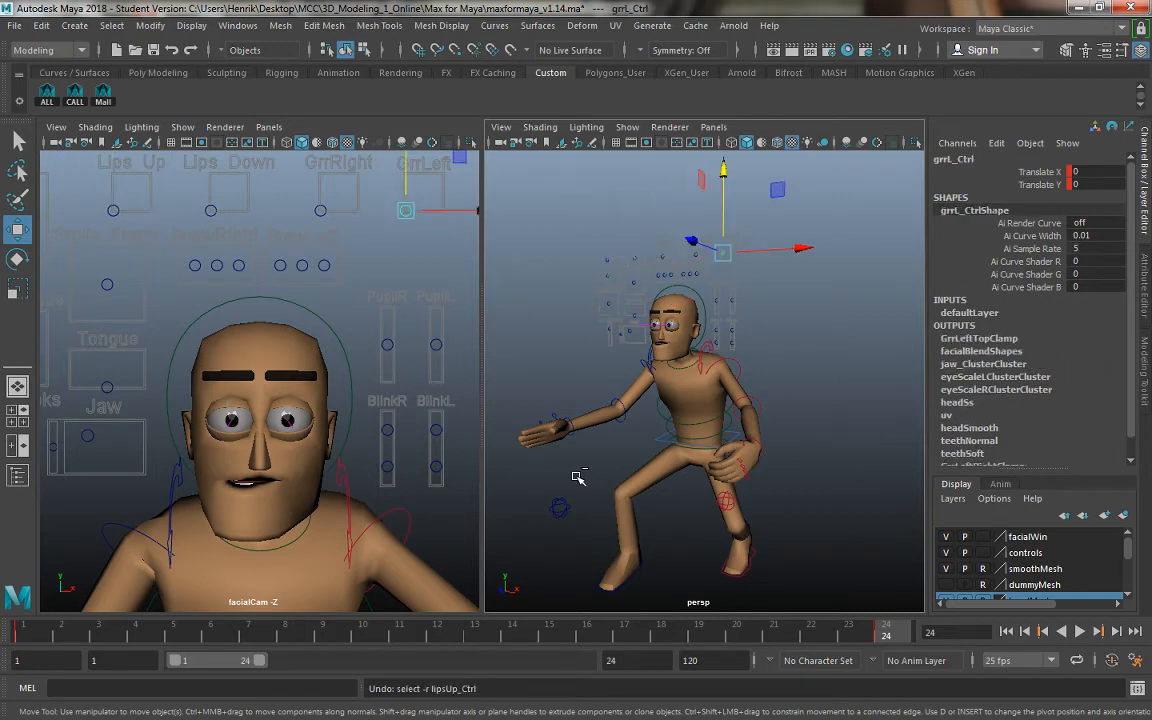
key(ctrl+z)
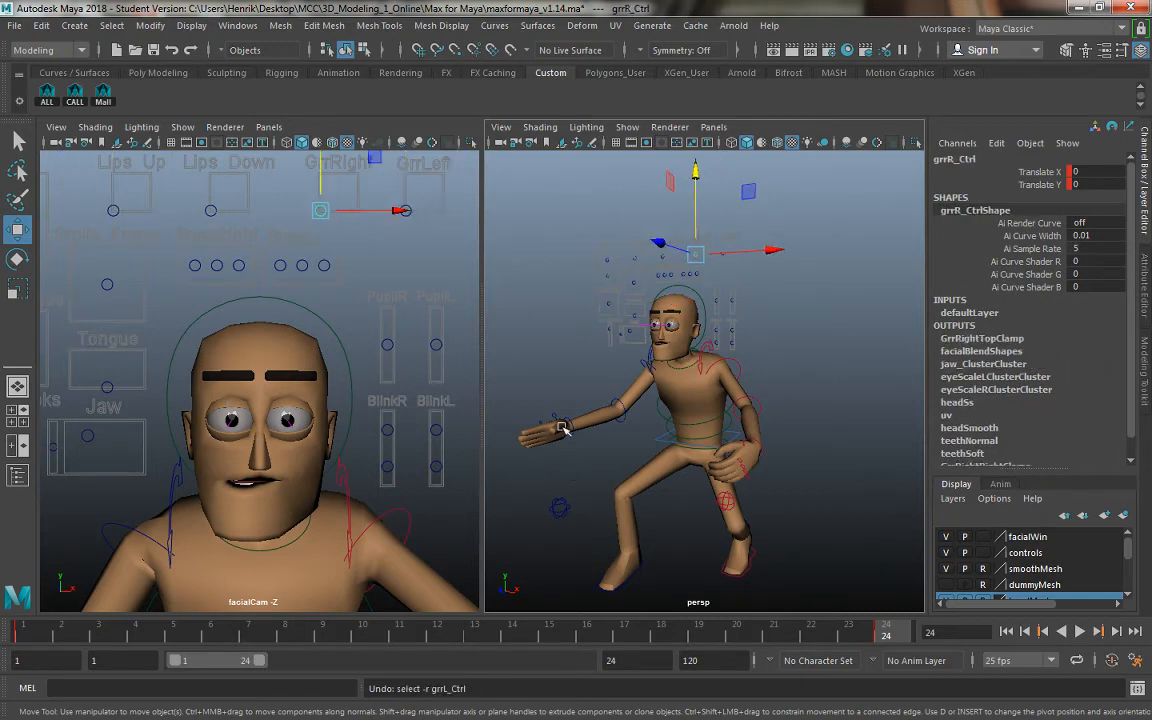
click(620, 330)
key(ctrl+z)
key(ctrl+z)
key(ctrl+z)
key(ctrl+z)
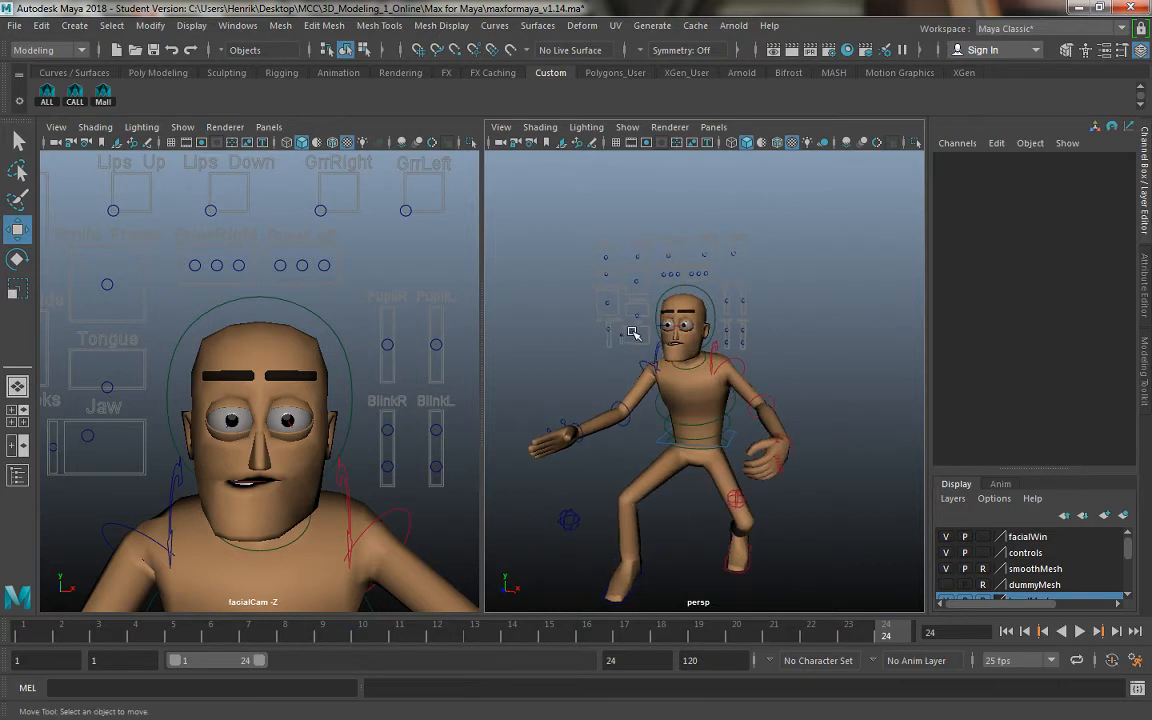
key(ctrl+z)
key(ctrl+z)
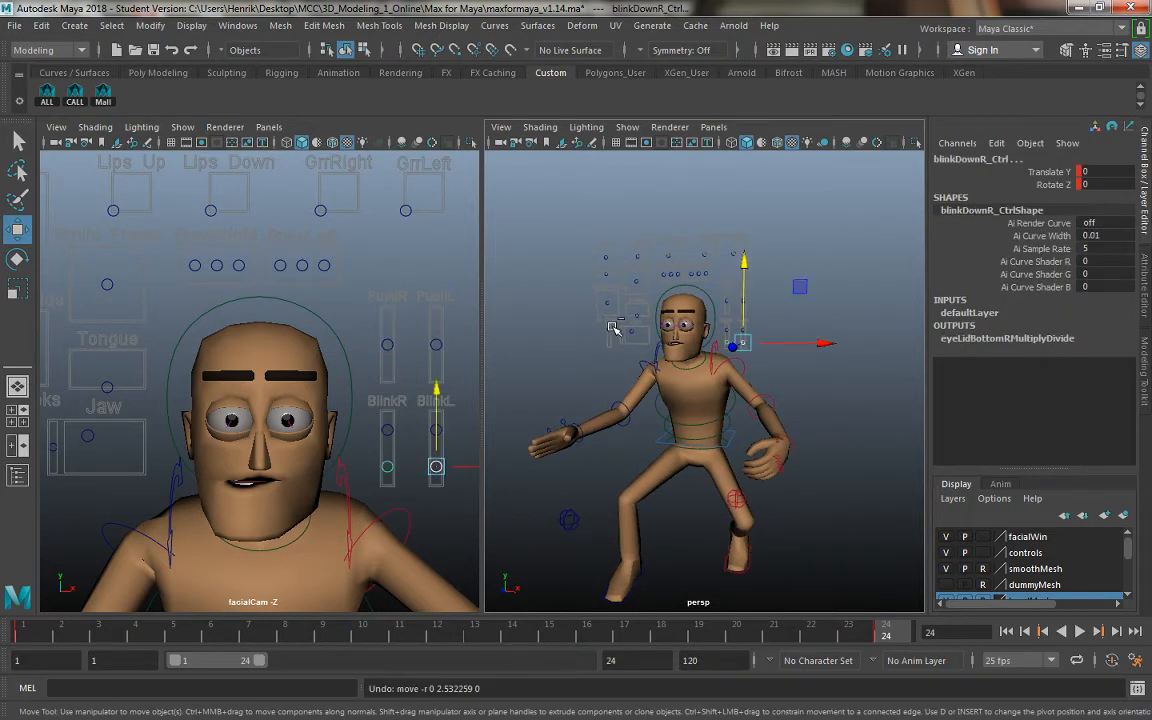
Rotate the right wrist control freely to turn the hand's palm, and undo the last rotation
scroll(612, 336, up, 3)
alt+middle_drag(612, 344, 645, 362)
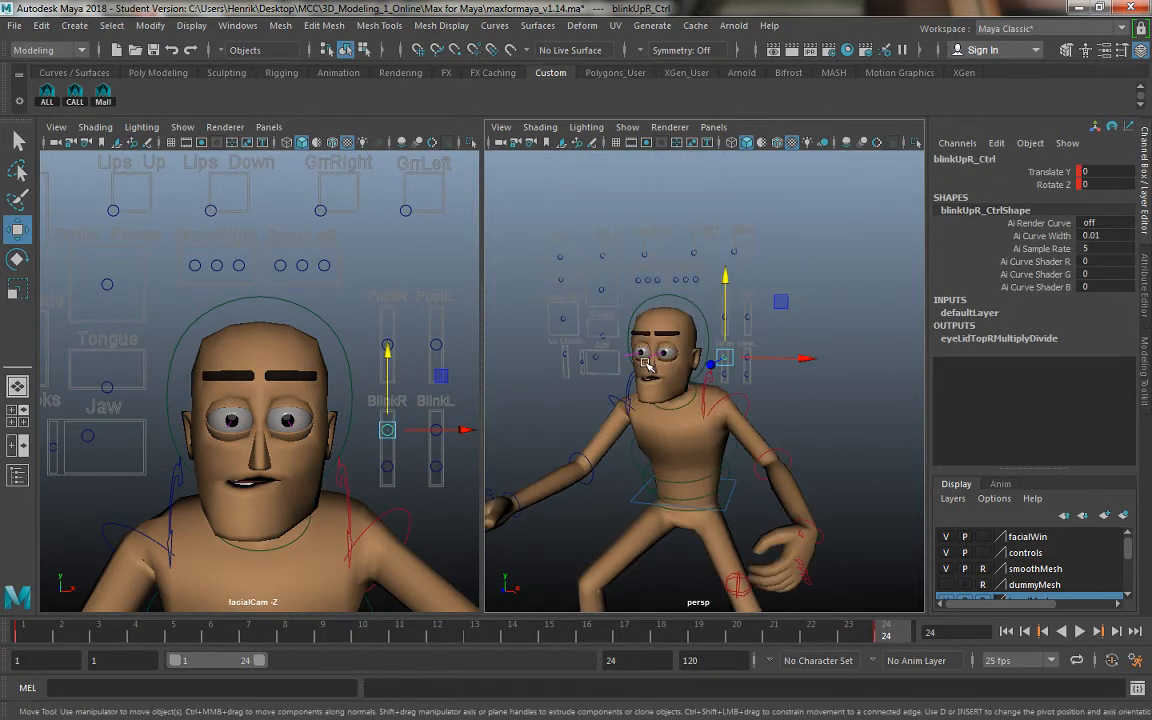
click(577, 448)
alt+drag(526, 441, 597, 373)
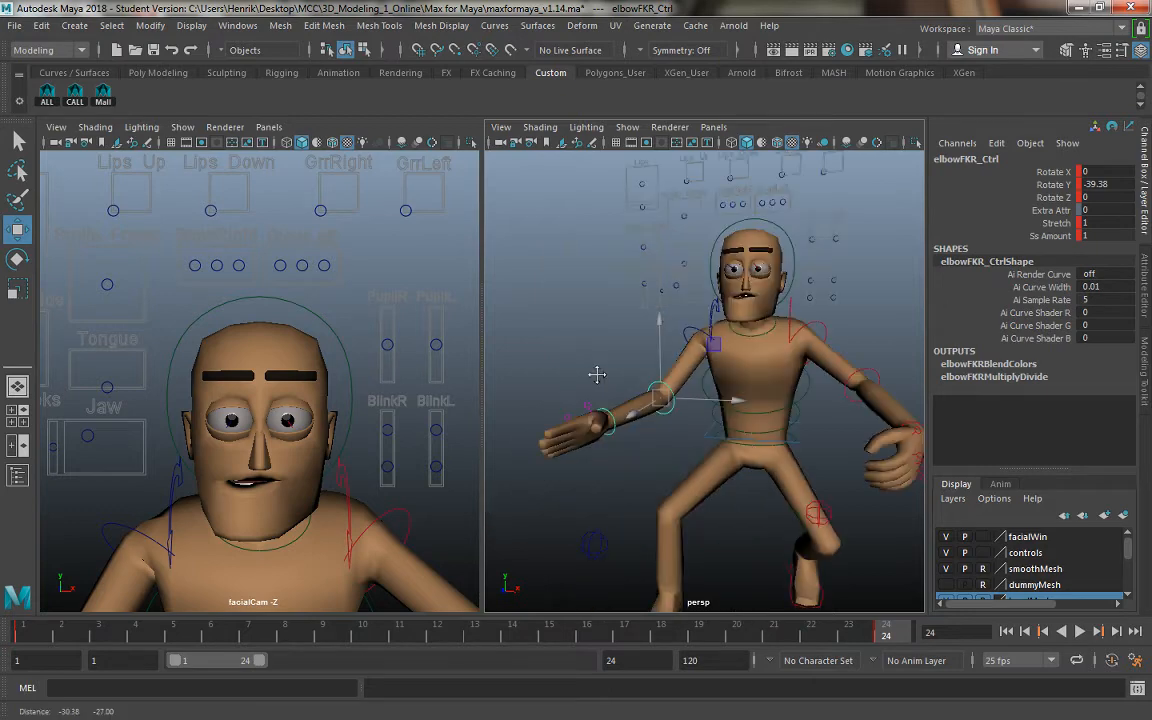
scroll(580, 400, up, 3)
click(535, 428)
key(e)
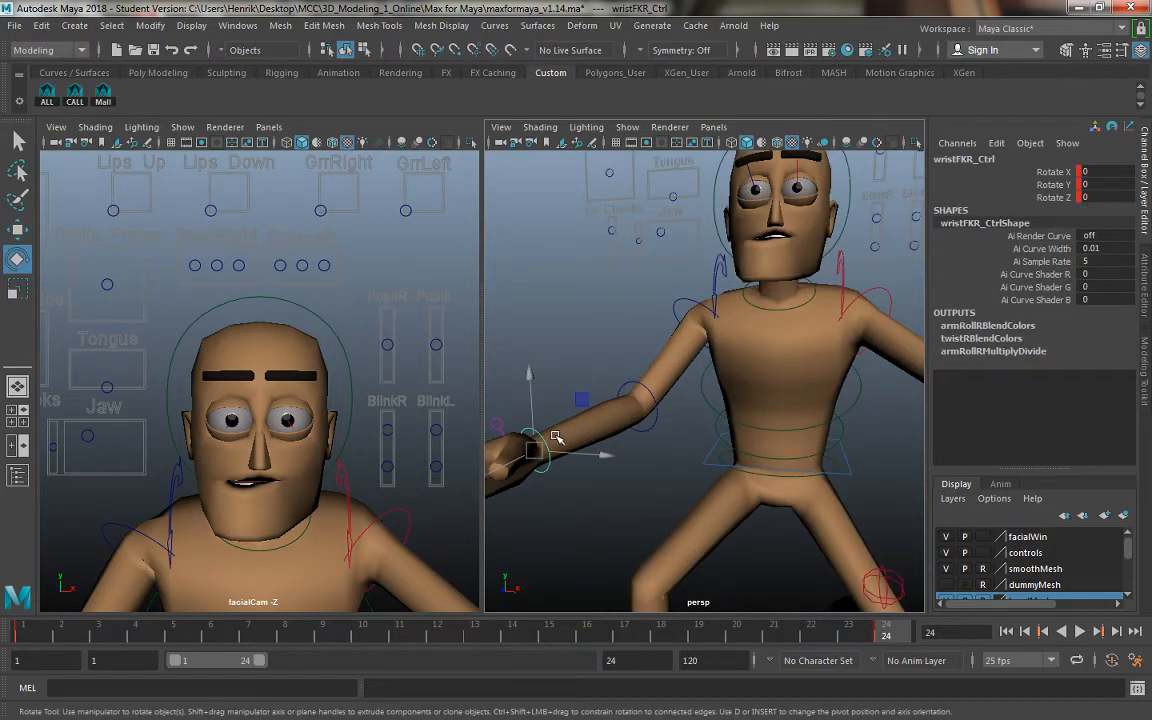
drag(540, 441, 581, 430)
drag(486, 418, 607, 409)
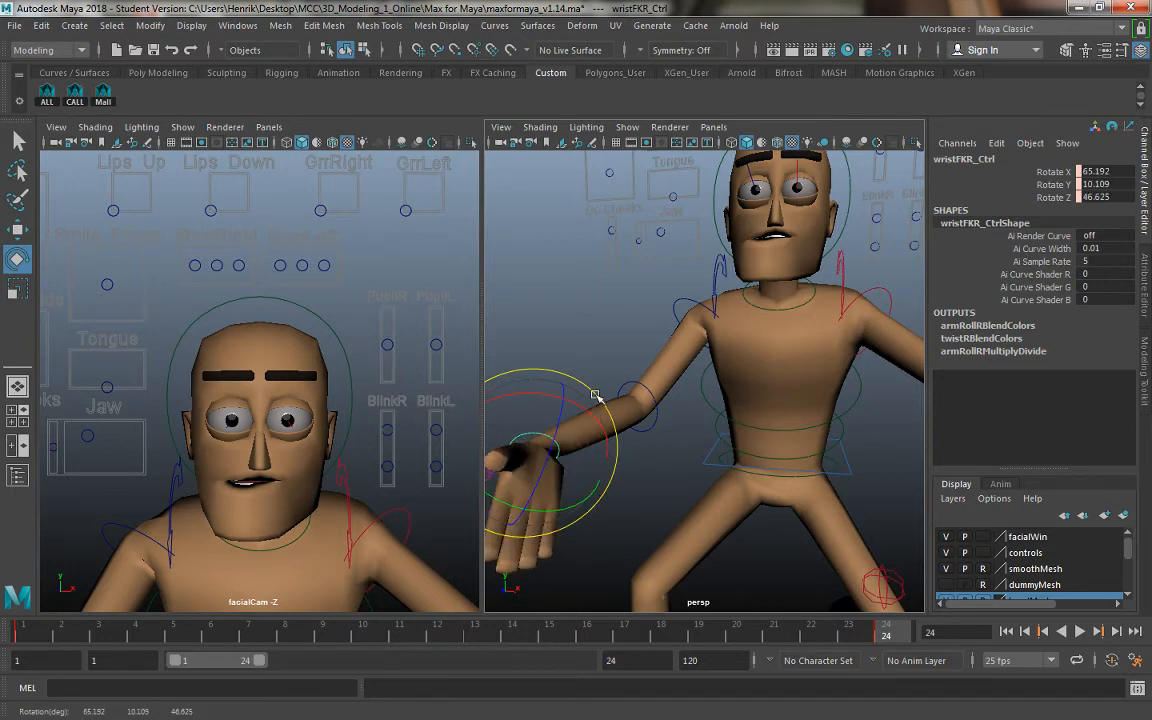
key(ctrl+z)
Fine-tune the right wrist control's rotation to about X 38.07, Y -17.46 and Z 46.91
click(1060, 185)
middle_drag(686, 335, 745, 339)
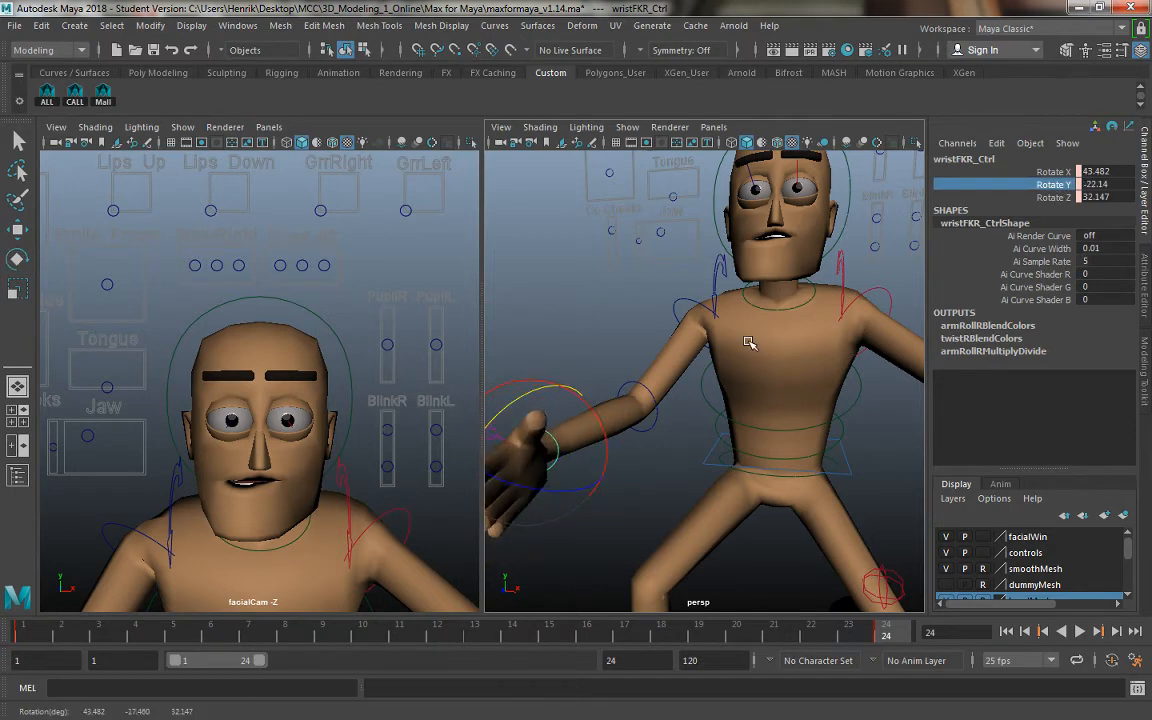
click(1066, 172)
middle_drag(600, 398, 626, 391)
key(ctrl+z)
middle_drag(767, 329, 771, 329)
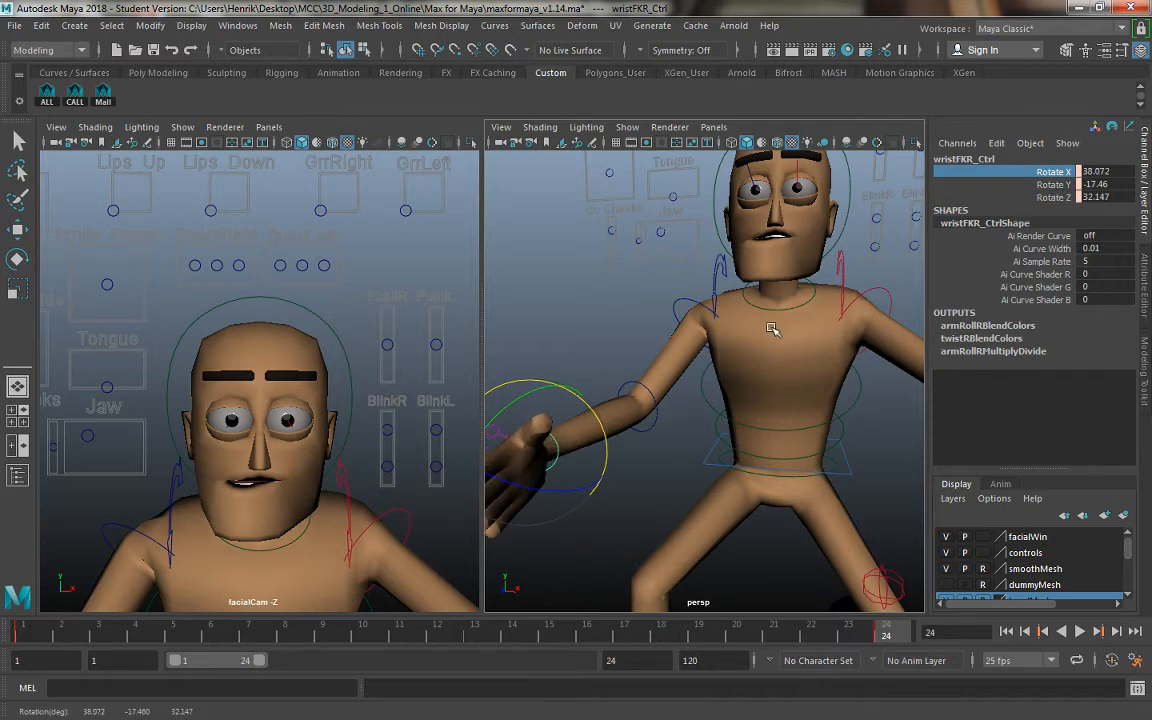
click(1055, 197)
middle_drag(614, 339, 532, 487)
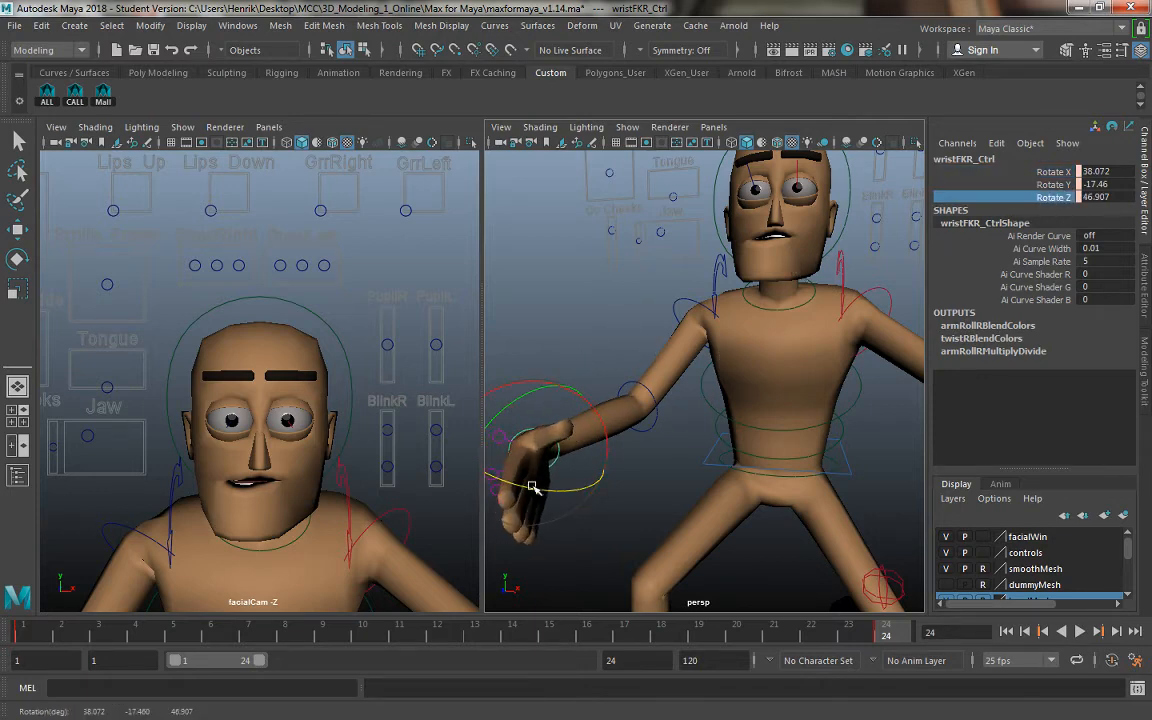
Curl the four fingers of the right hand by setting their Finger Tip, Finger Middle and Finger Base to 43.7
alt+drag(572, 498, 599, 491)
click(589, 545)
alt+drag(589, 545, 591, 568)
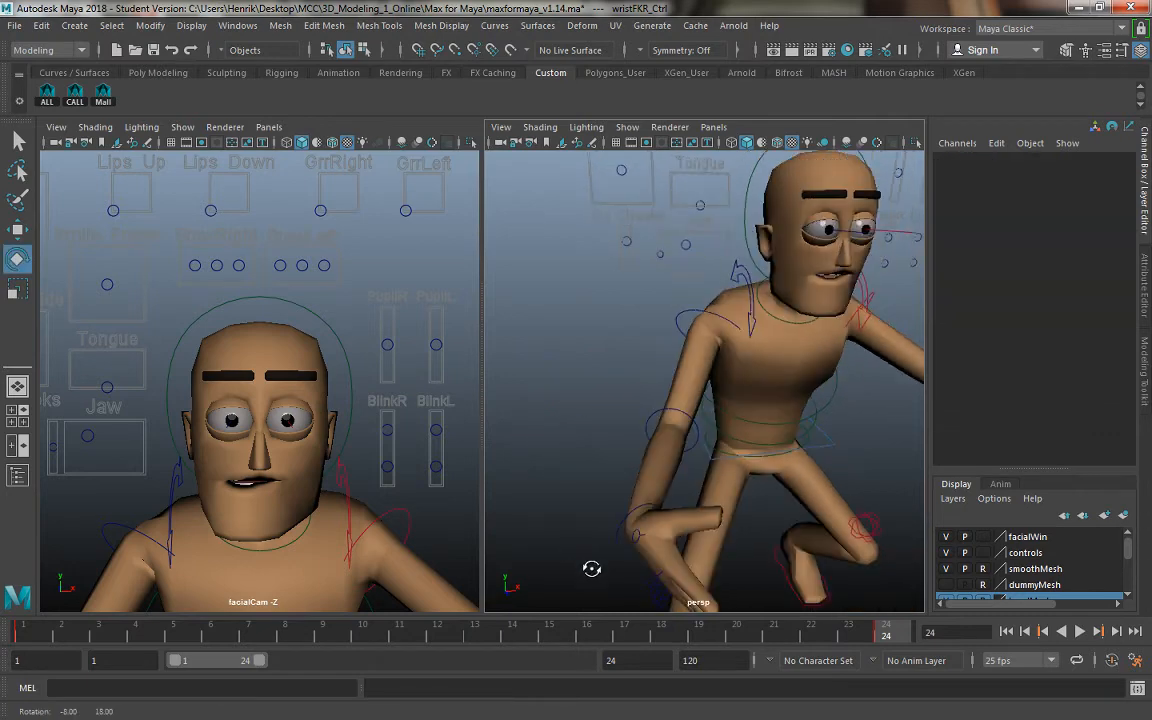
alt+middle_drag(591, 568, 581, 459)
alt+right_drag(581, 459, 632, 465)
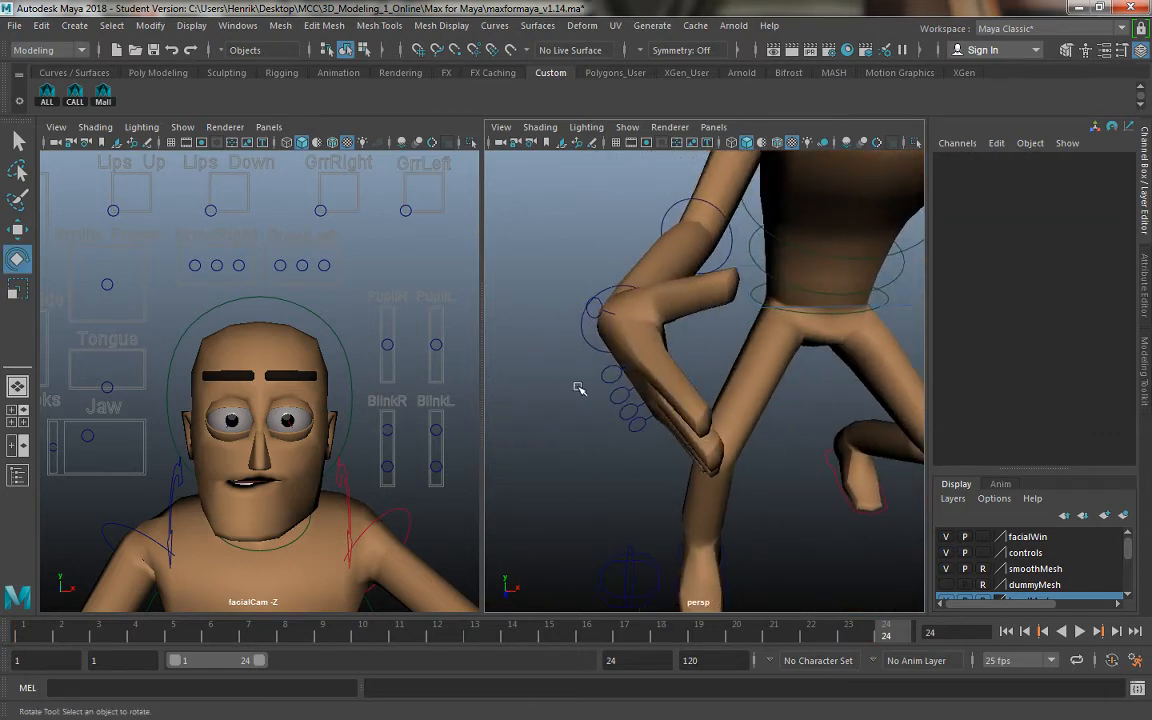
drag(576, 384, 633, 496)
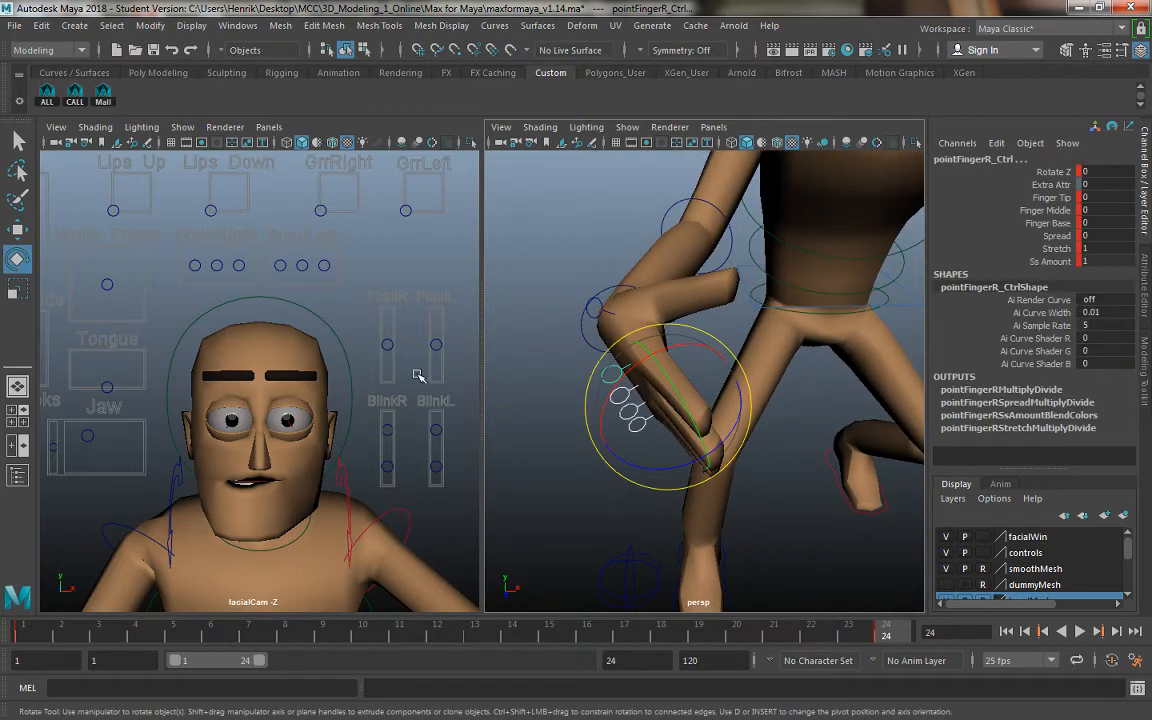
drag(1046, 199, 1049, 221)
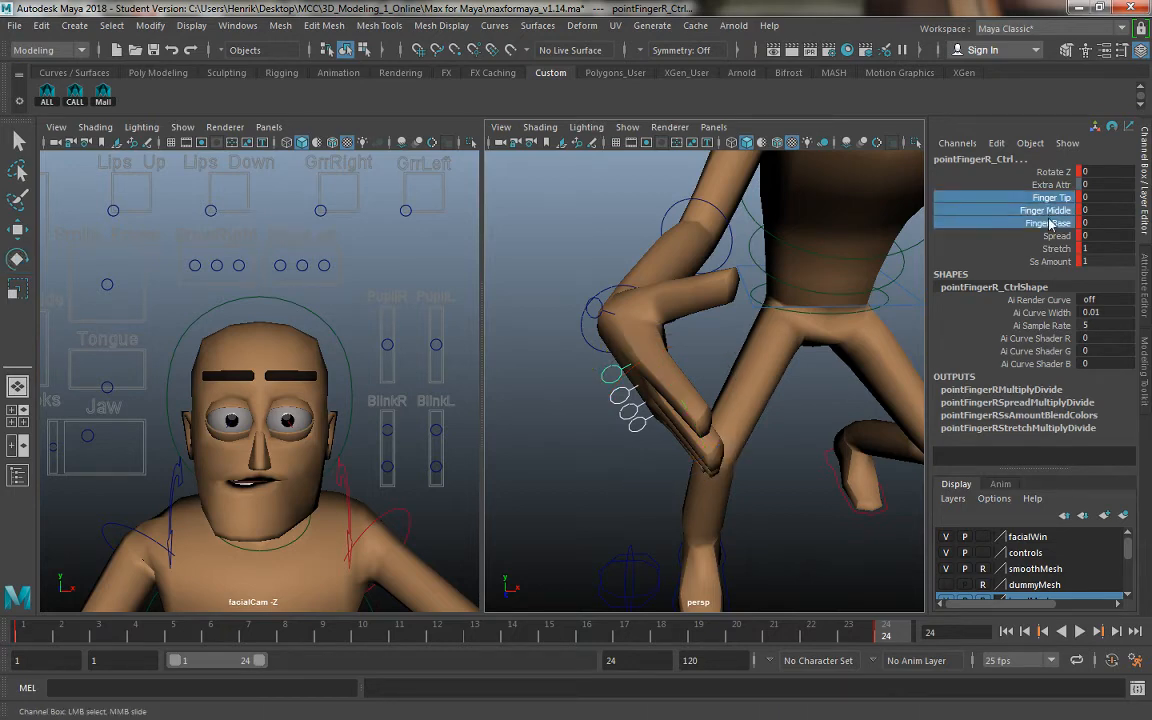
middle_drag(690, 377, 917, 356)
Bend the right thumb slightly by setting its Finger Tip, Finger Middle and Finger Base to 4.4
alt+drag(603, 312, 562, 308)
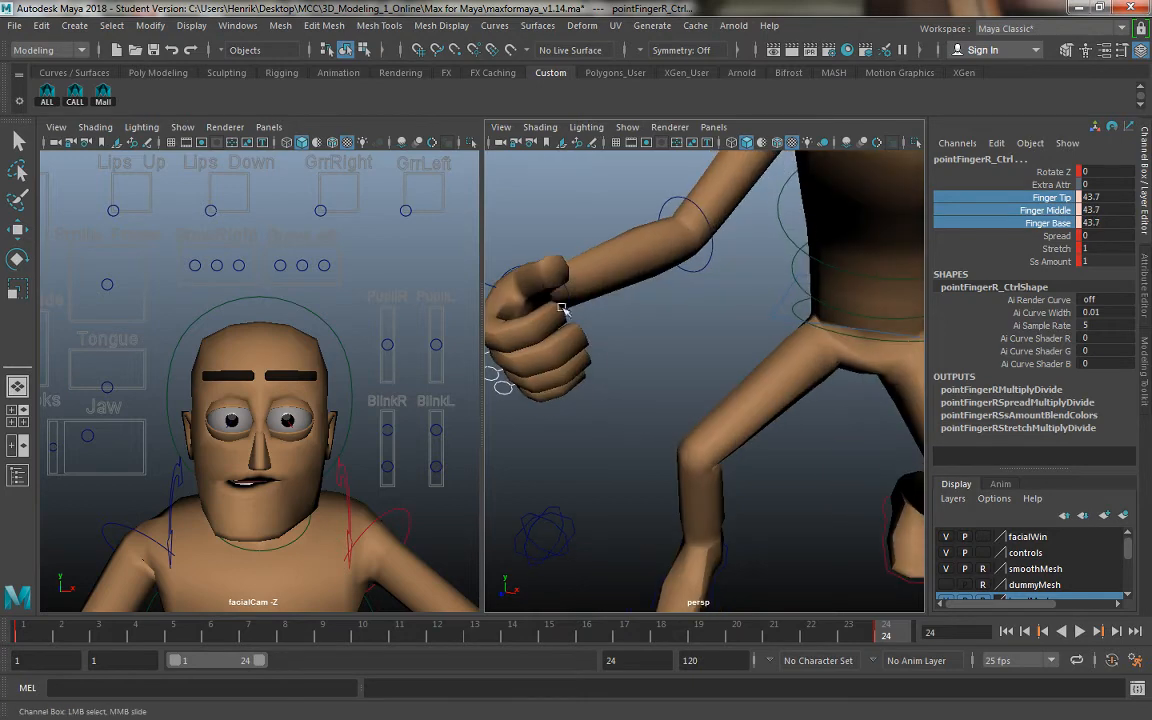
alt+drag(671, 298, 580, 293)
click(666, 327)
alt+drag(647, 330, 540, 323)
click(570, 294)
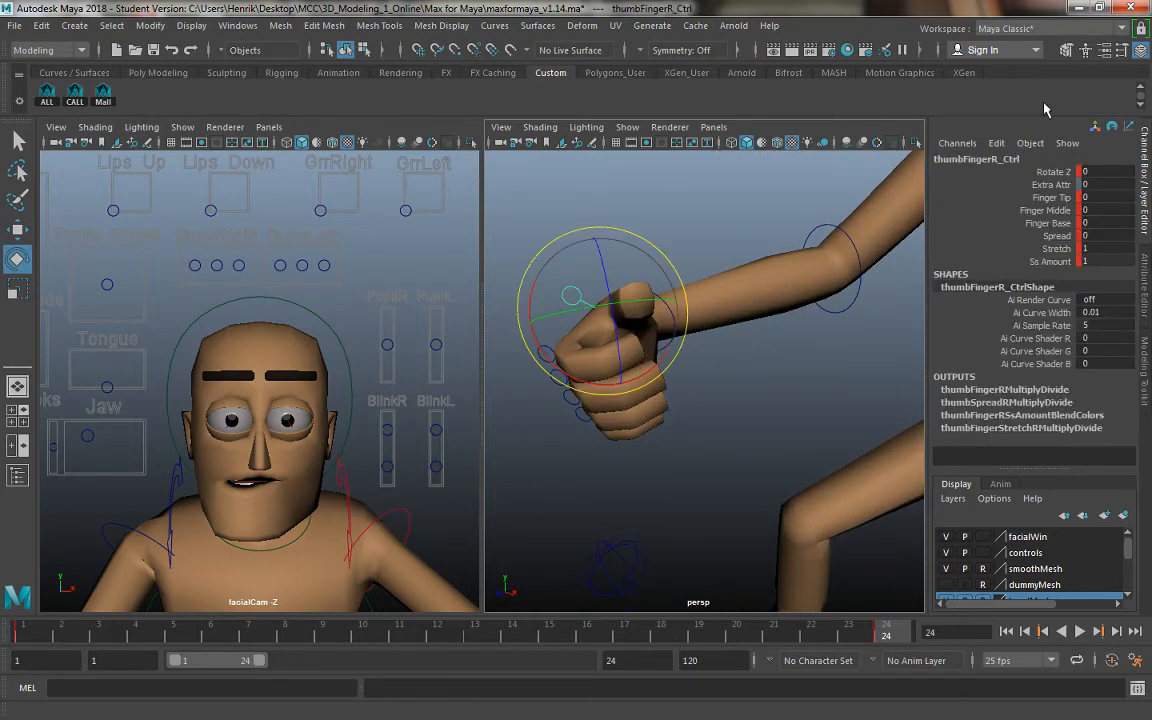
drag(1049, 198, 1047, 223)
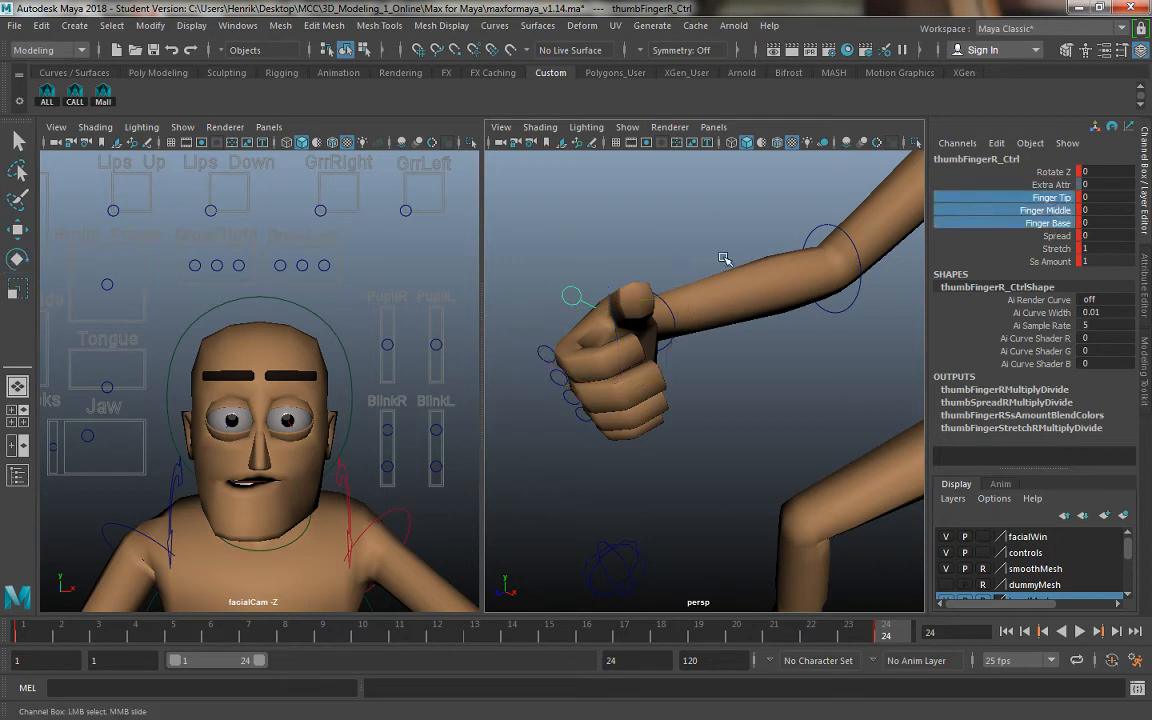
middle_drag(655, 234, 744, 257)
Rotate the right clavicle control to about X -3.4, Y -5.6 and Z 5.4 degrees
alt+drag(671, 291, 612, 327)
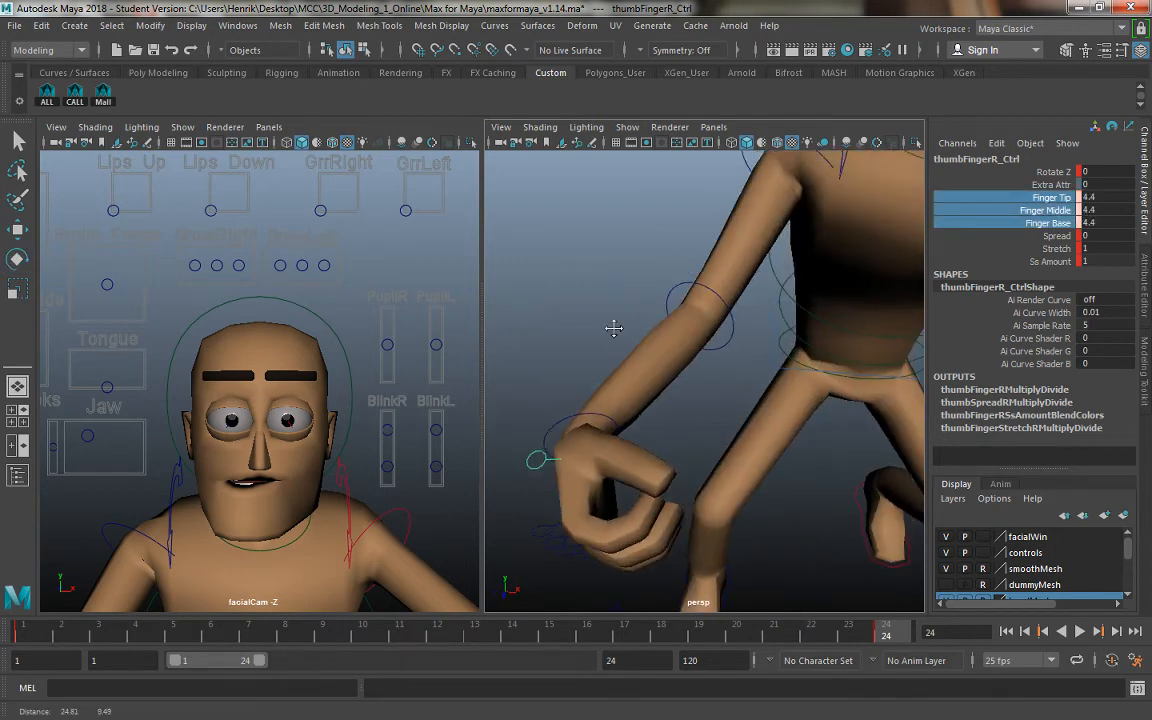
alt+right_drag(612, 327, 575, 279)
alt+middle_drag(575, 279, 575, 271)
alt+drag(575, 271, 642, 277)
alt+right_drag(642, 277, 720, 247)
alt+middle_drag(699, 246, 686, 362)
alt+drag(686, 362, 625, 337)
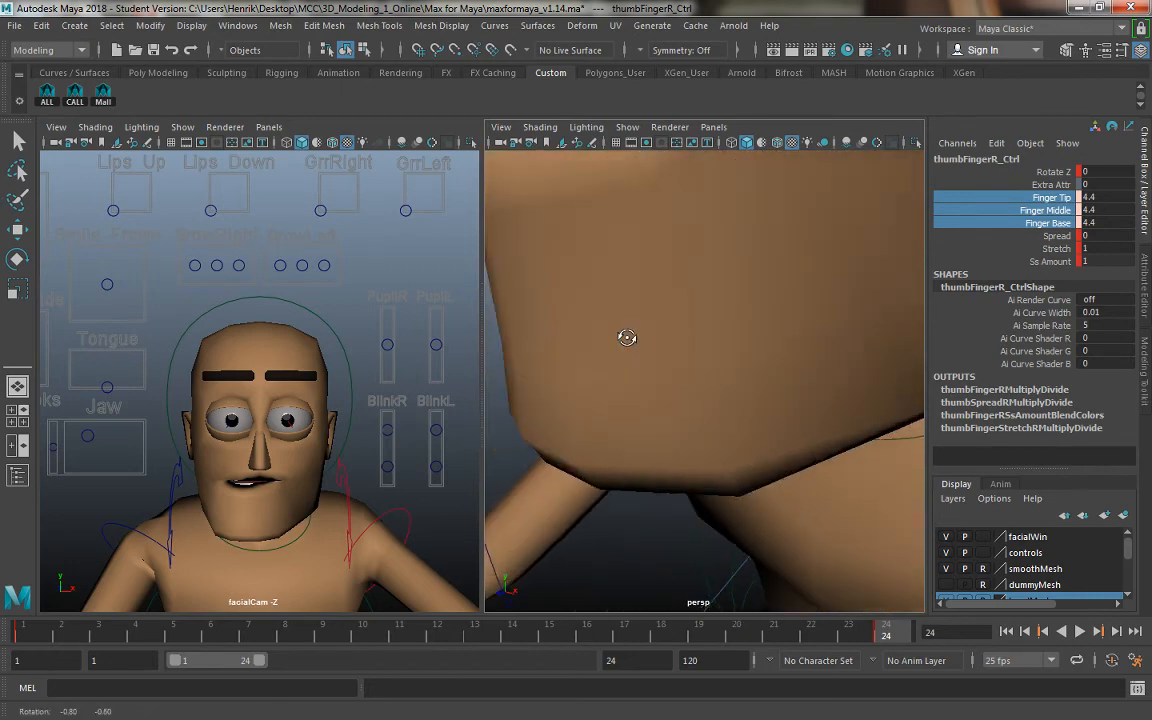
alt+middle_drag(625, 337, 645, 280)
alt+drag(645, 280, 665, 276)
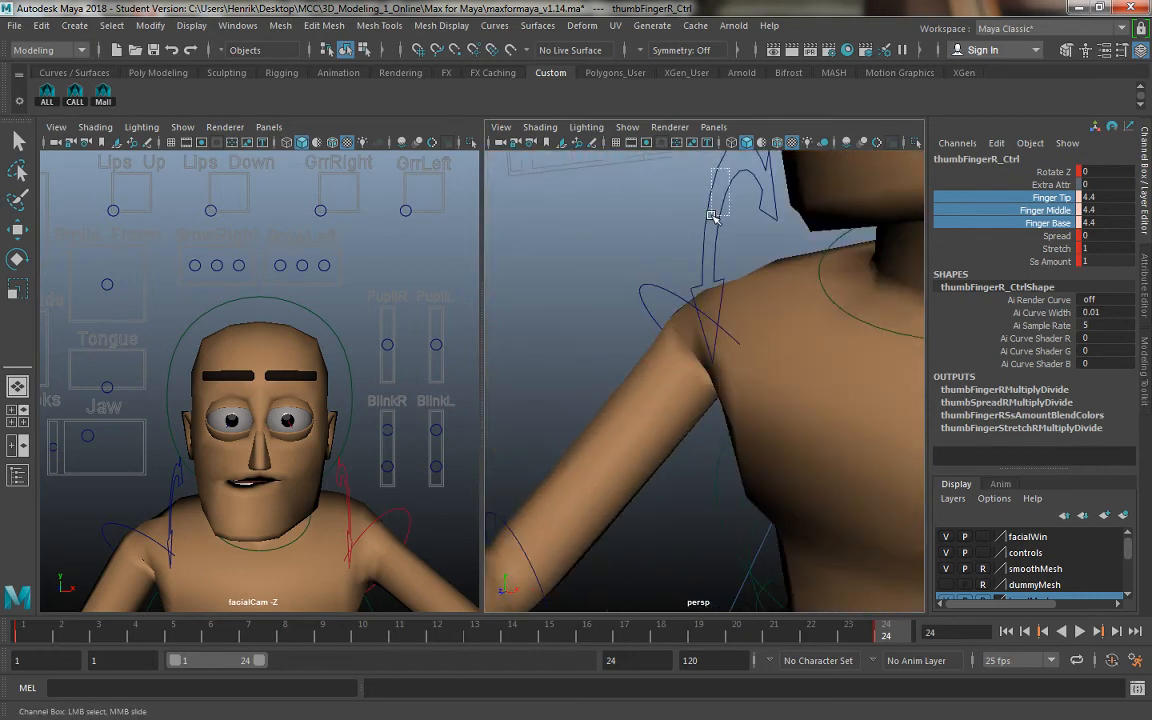
drag(712, 216, 708, 220)
key(e)
drag(818, 312, 812, 316)
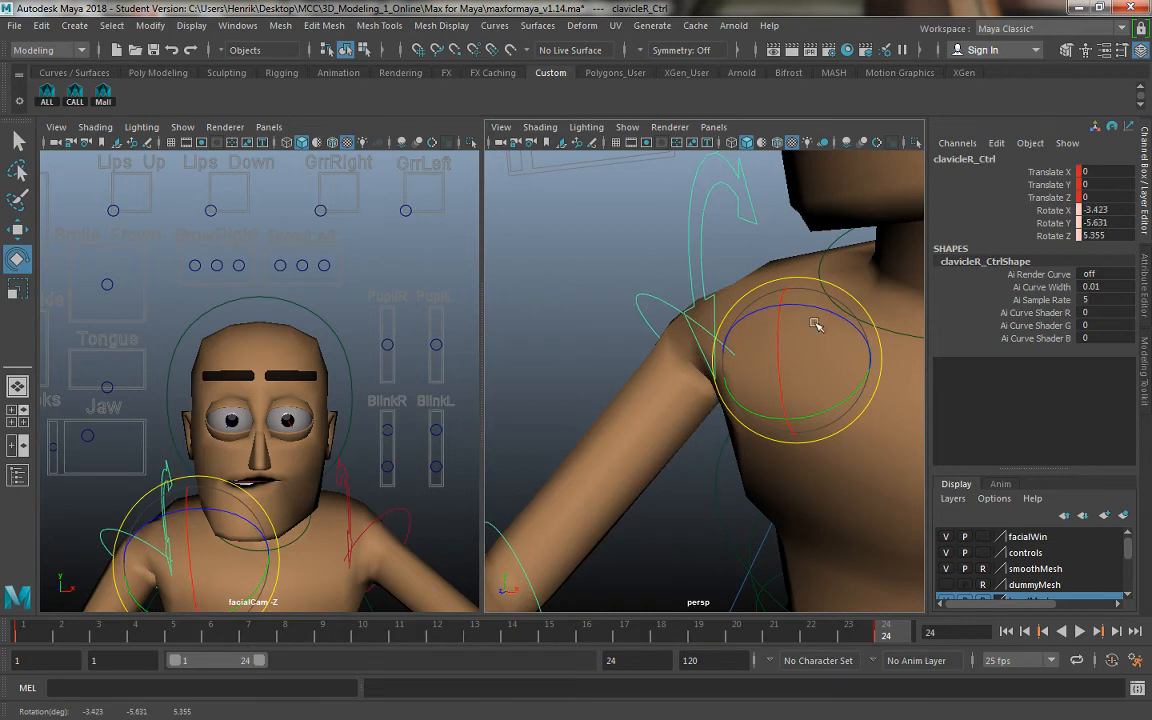
Move all three BrowRight controls down together to about X 0.056, Y -0.191
alt+right_drag(650, 337, 648, 302)
alt+drag(648, 302, 718, 336)
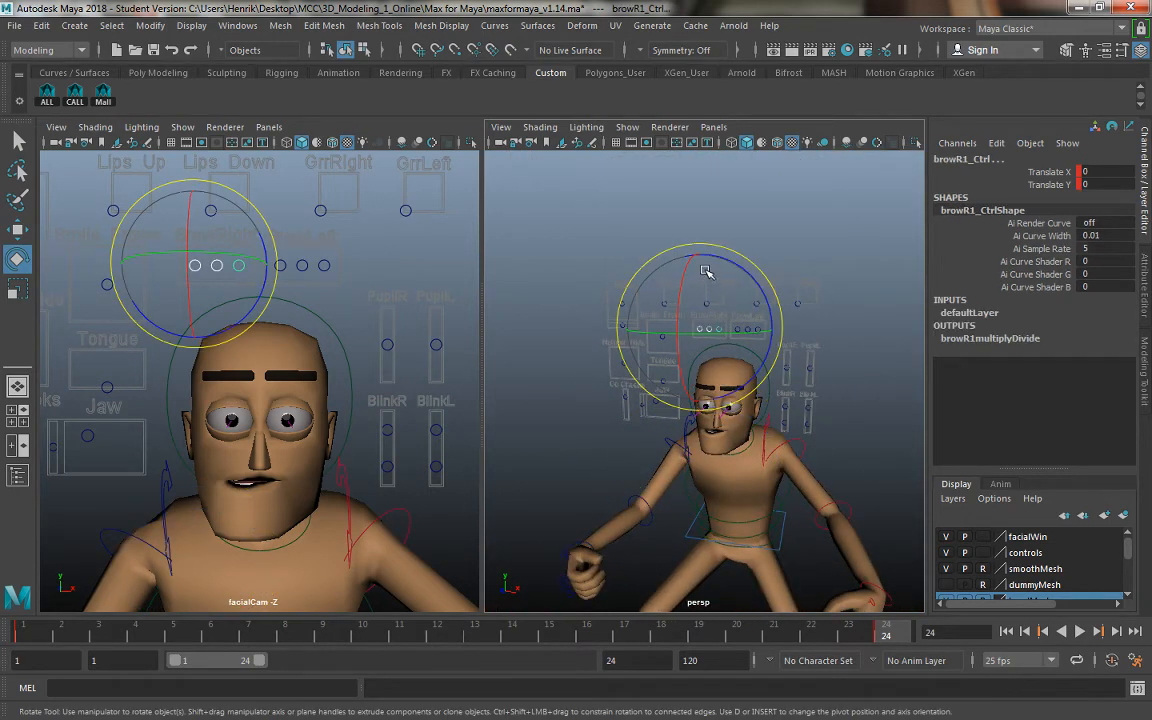
key(w)
drag(702, 249, 705, 252)
scroll(776, 332, up, 8)
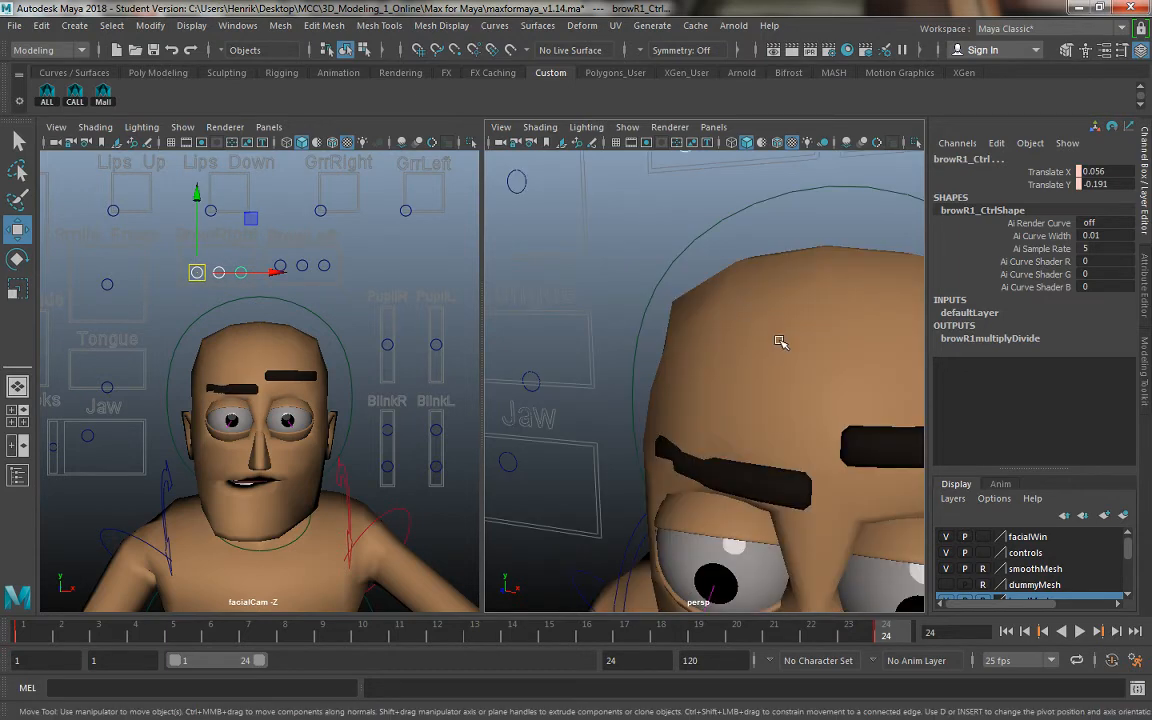
Slant the right eyebrow by raising its outer control to about Y 0.06 and lowering its inner one to about Y -0.37
key(f)
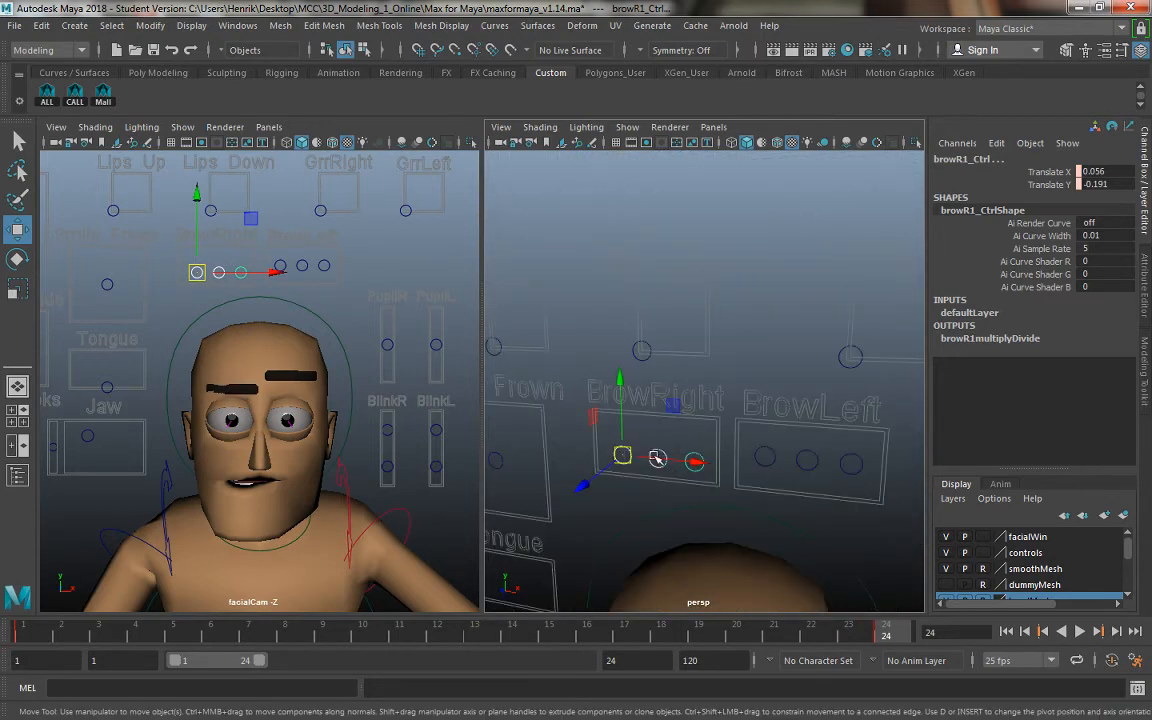
click(657, 458)
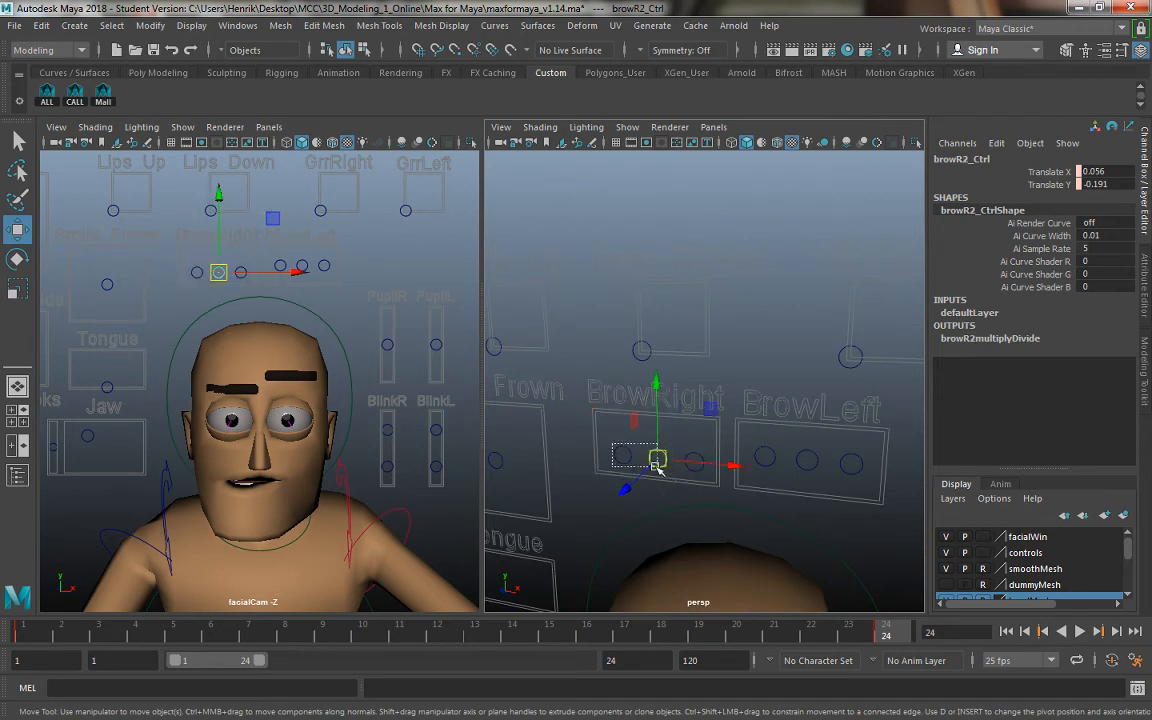
click(634, 446)
drag(621, 378, 622, 360)
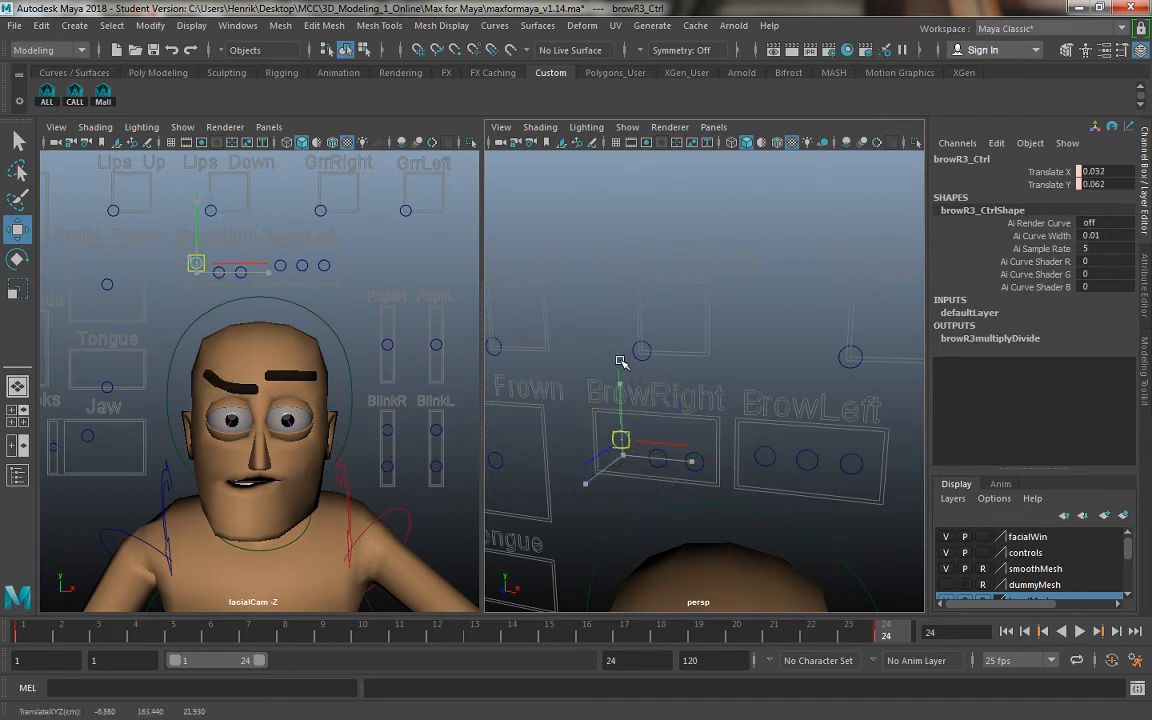
drag(694, 442, 690, 393)
click(694, 470)
click(694, 462)
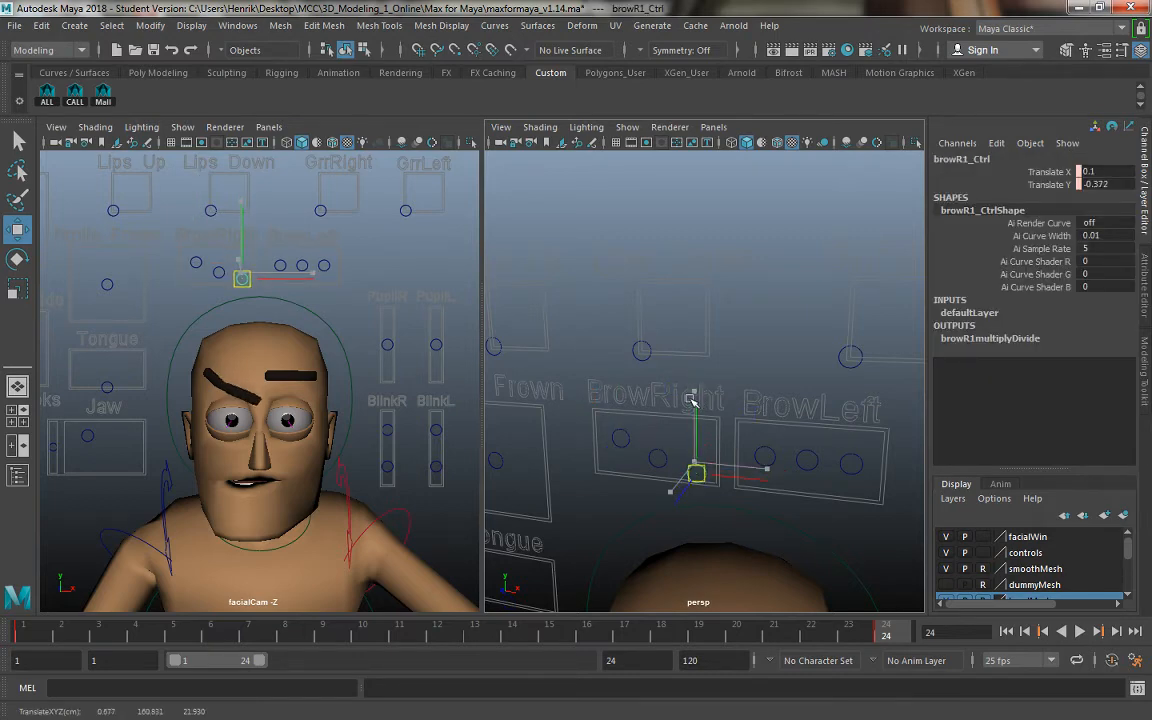
Lower the middle, inner and outer BrowLeft controls, placing the outer one at about X 0.02, Y -0.198
click(766, 447)
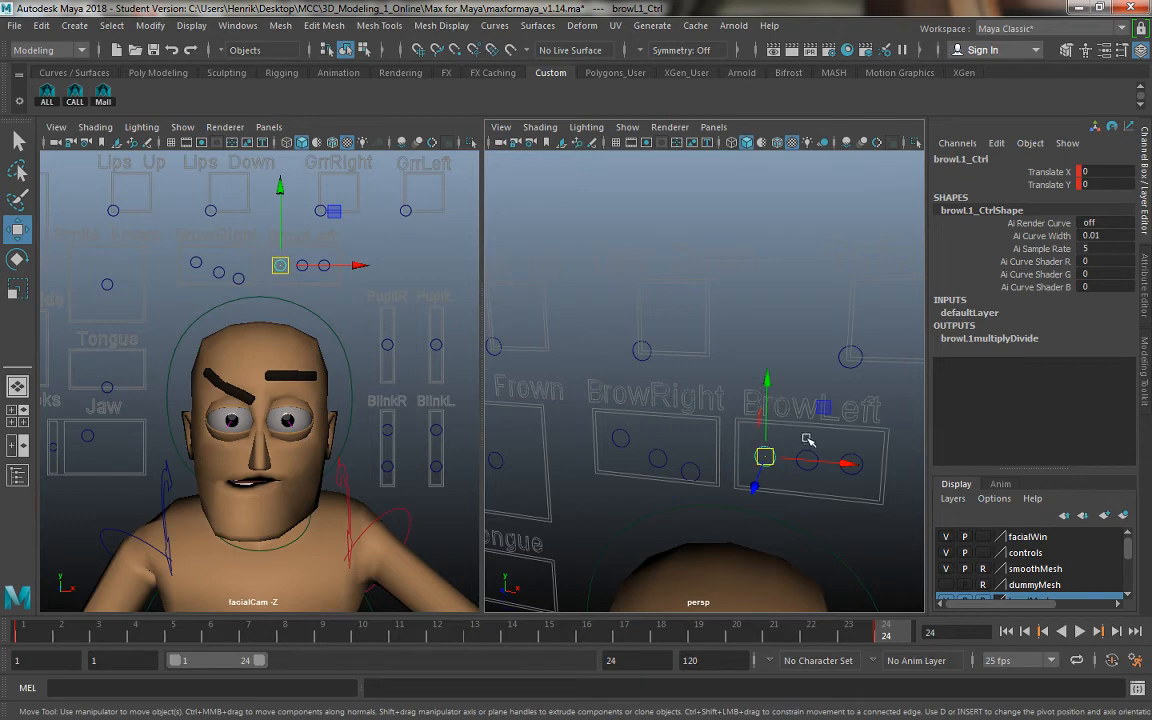
click(805, 457)
middle_drag(809, 385, 816, 405)
click(768, 455)
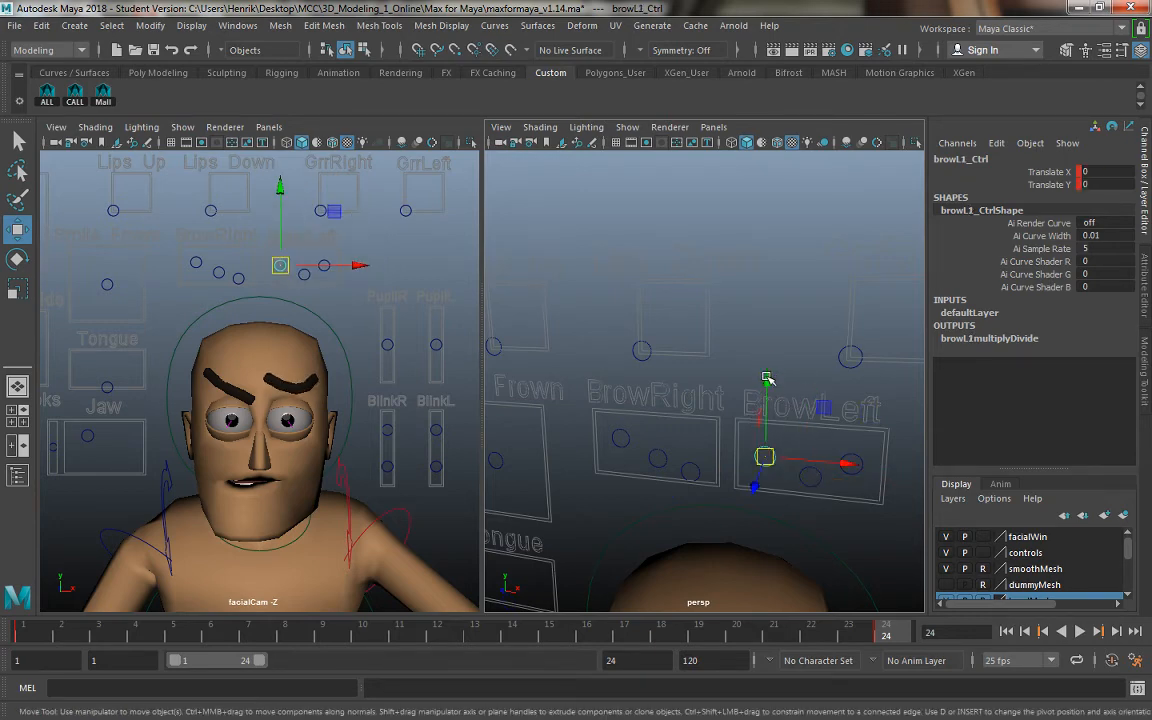
drag(766, 384, 766, 397)
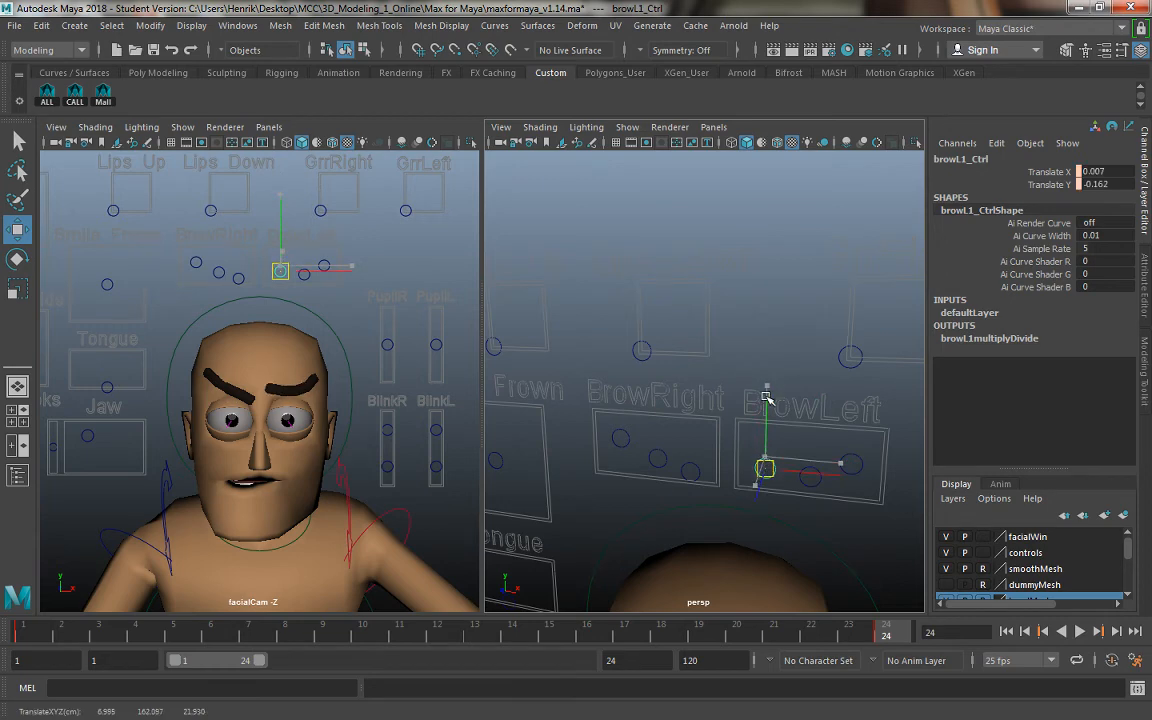
click(852, 466)
drag(855, 388, 851, 413)
Turn the head control sideways to a Rotate Y of about -17.3 degrees
scroll(680, 369, down, 6)
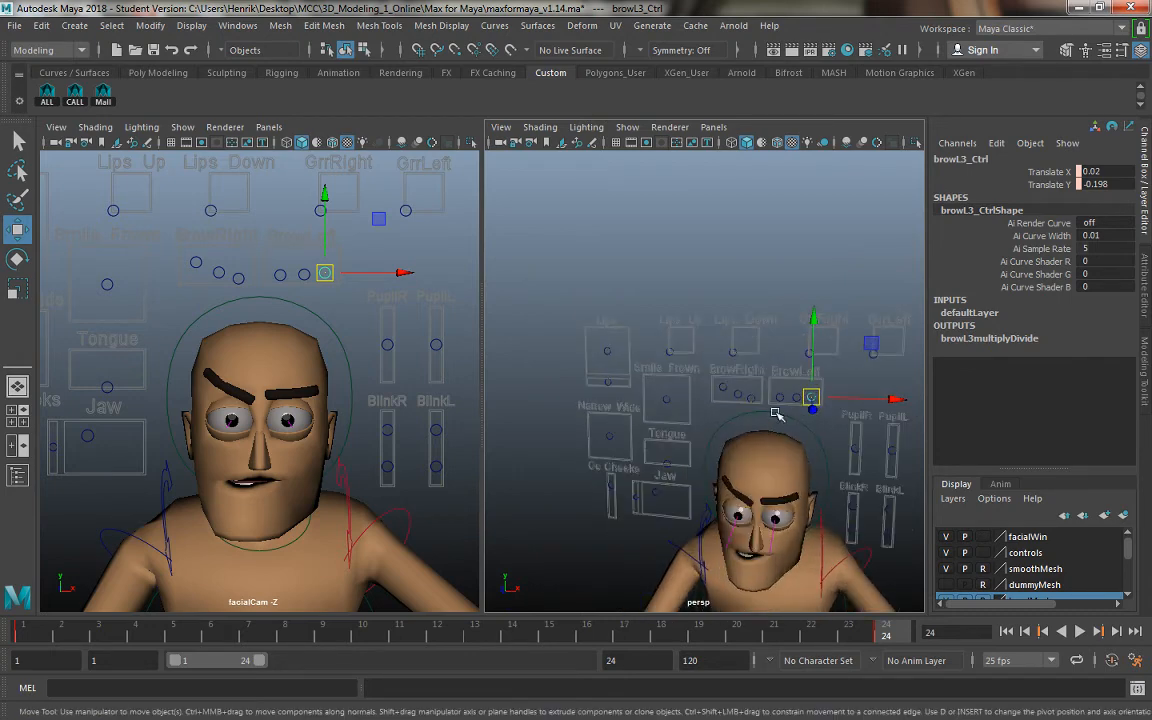
click(780, 417)
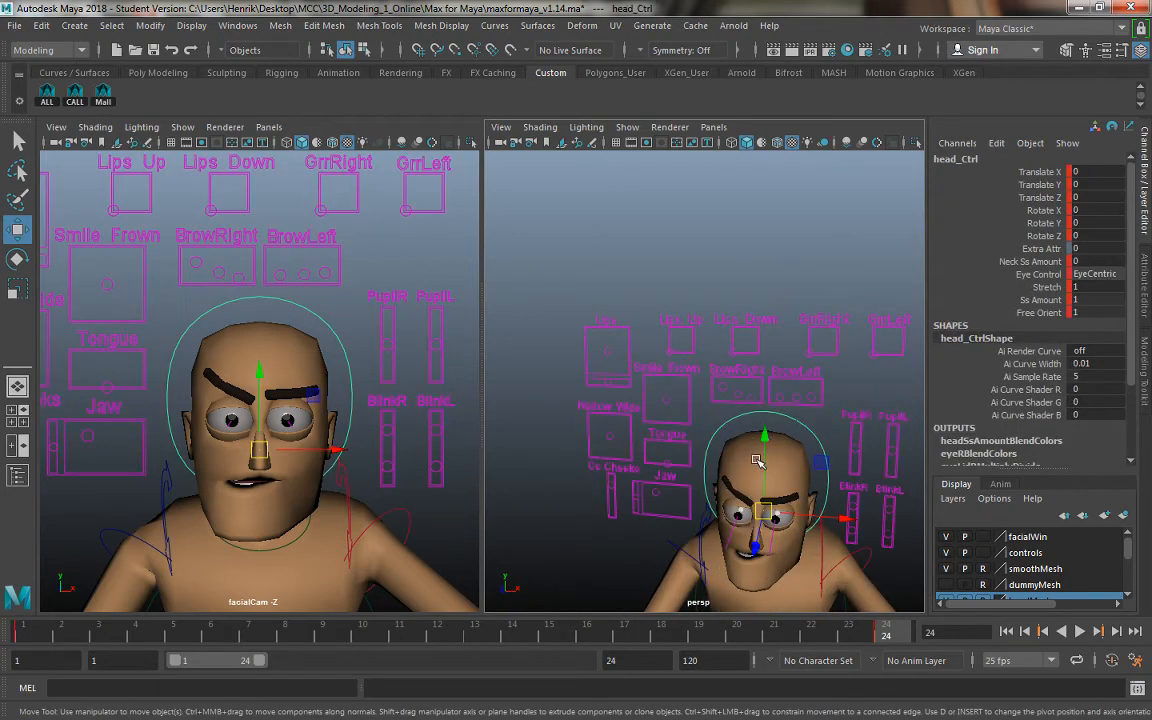
key(e)
click(1043, 222)
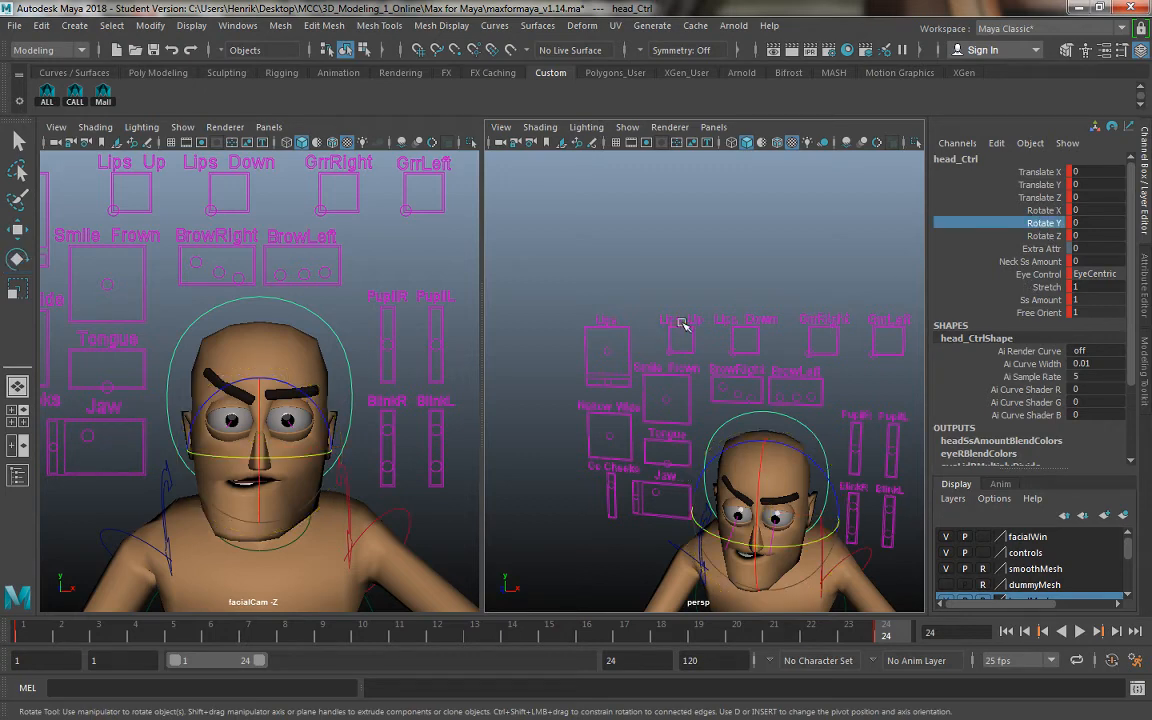
middle_drag(1033, 220, 1051, 207)
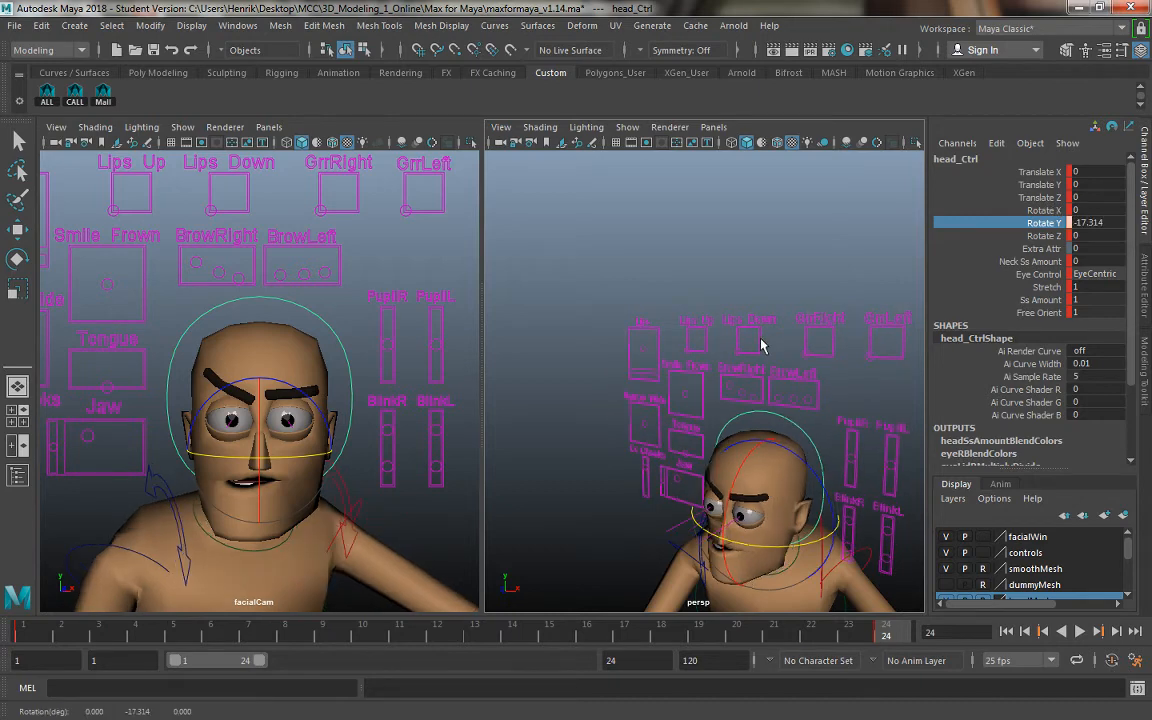
Select all of the character's rig controls with the Mall script, and clear the selection
middle_drag(727, 333, 690, 330)
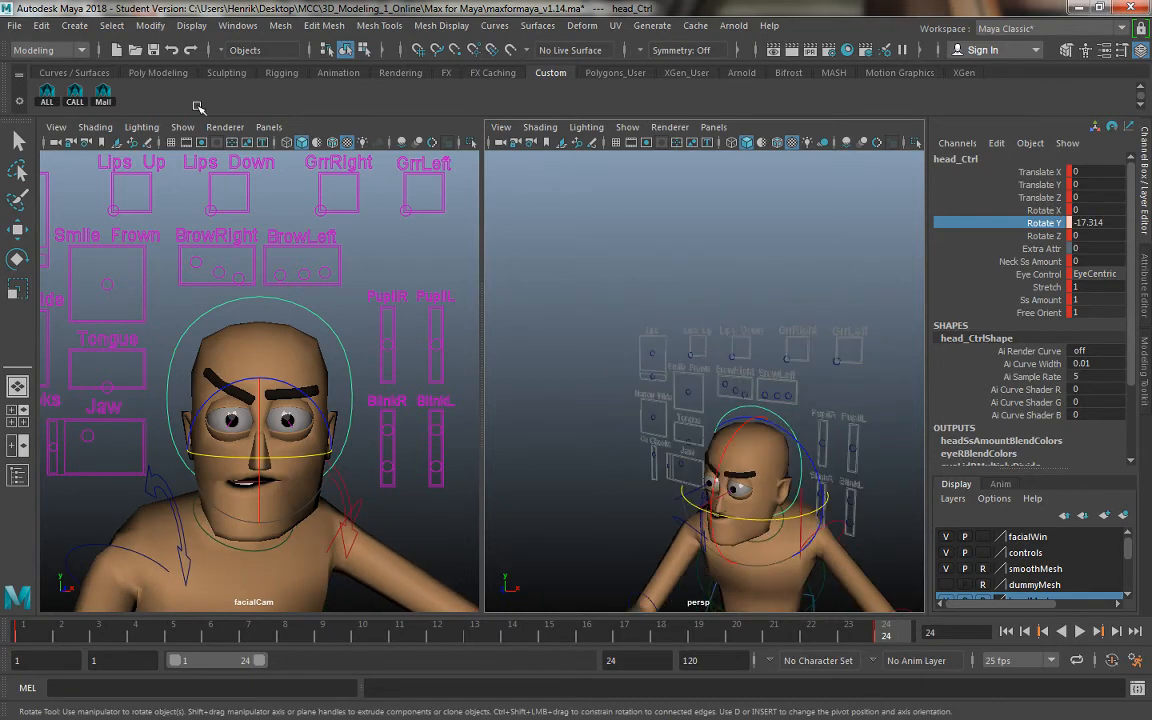
click(105, 100)
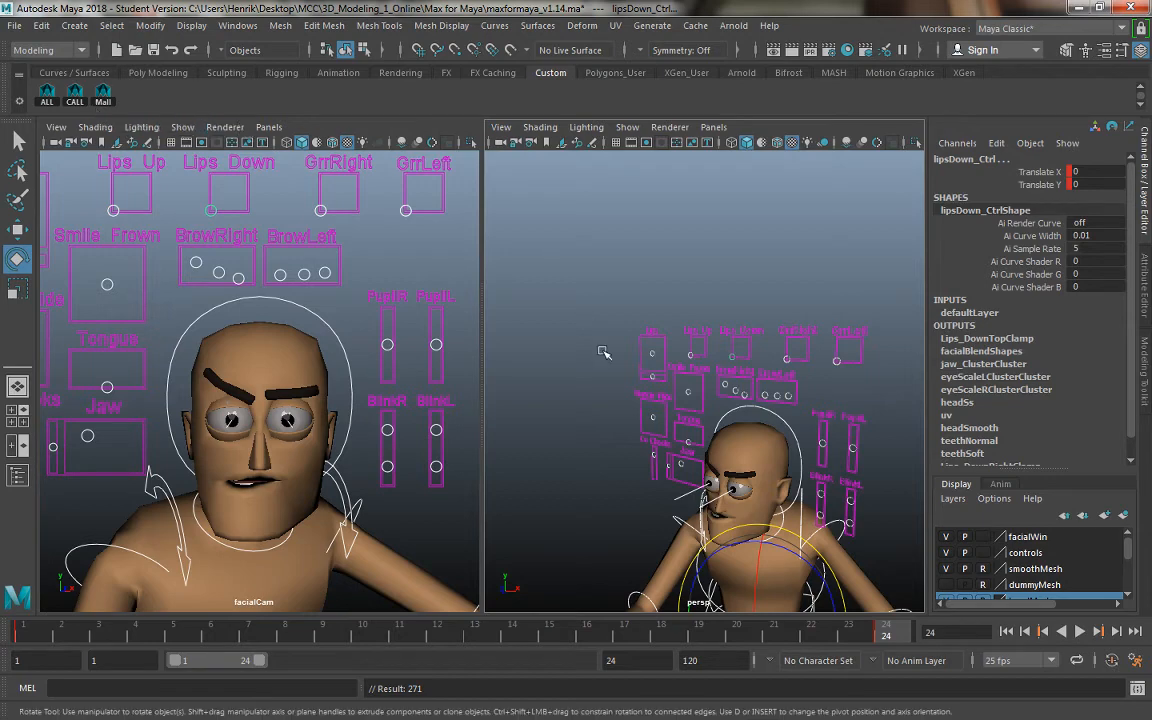
scroll(593, 395, down, 4)
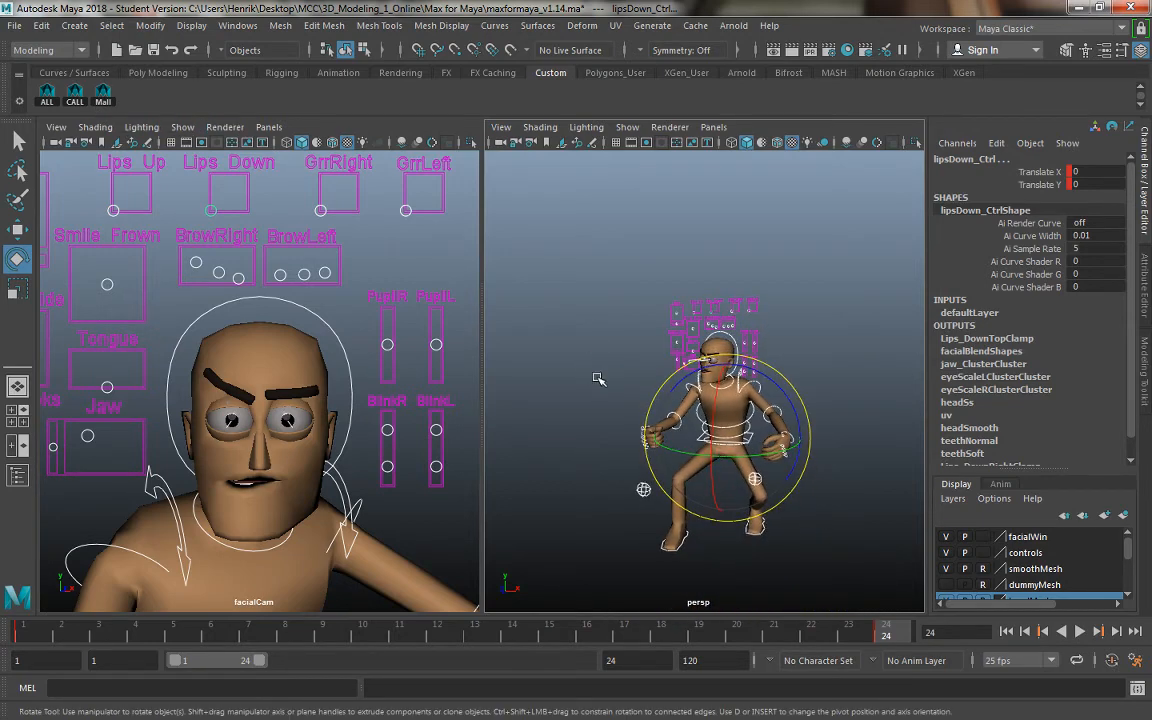
click(588, 403)
alt+drag(589, 401, 765, 491)
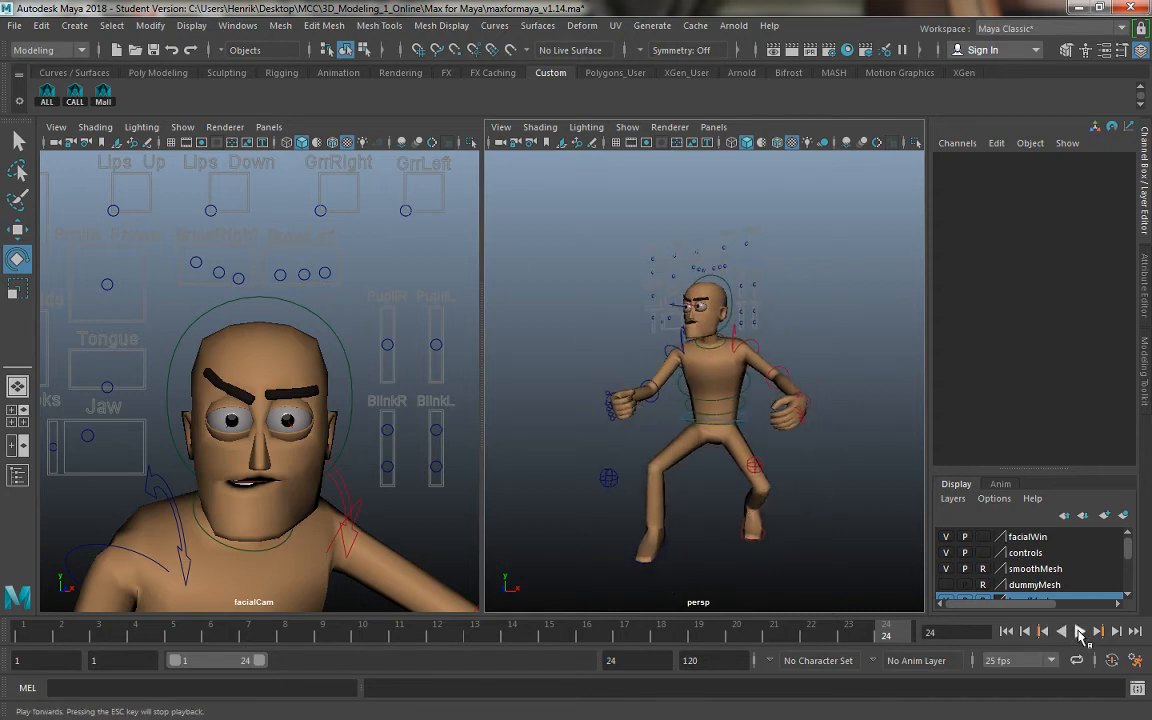
Open the Set Project dialog to check the scene's current project folder
right_click(1071, 635)
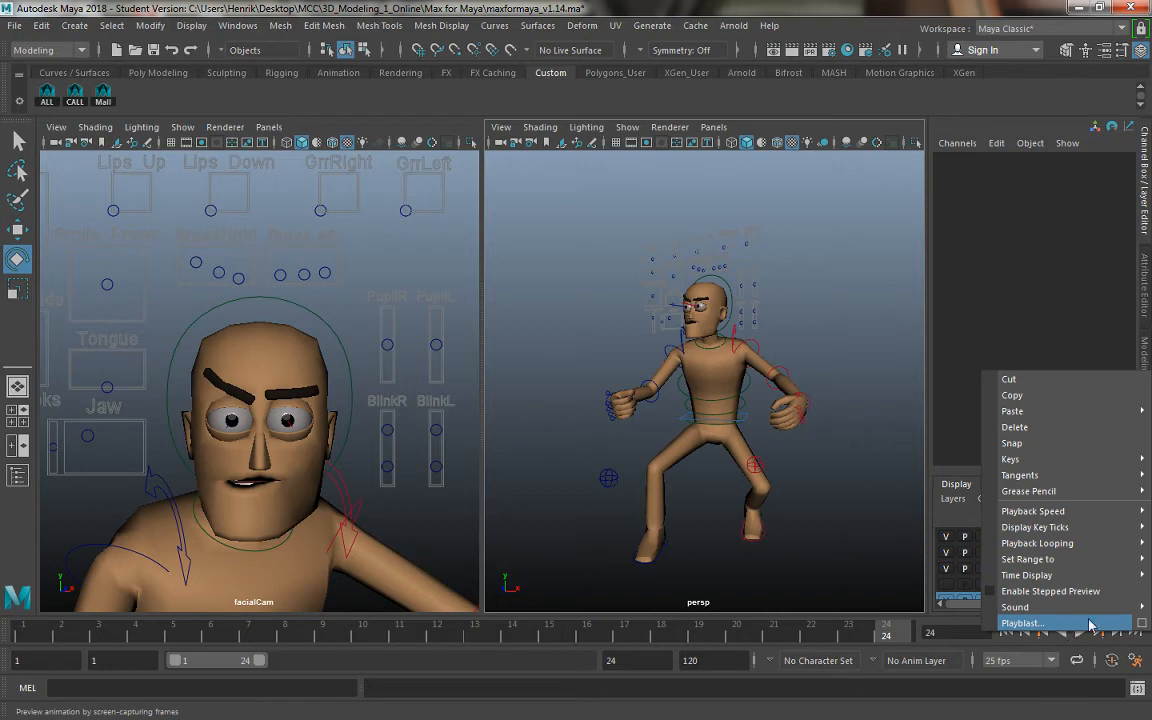
click(590, 246)
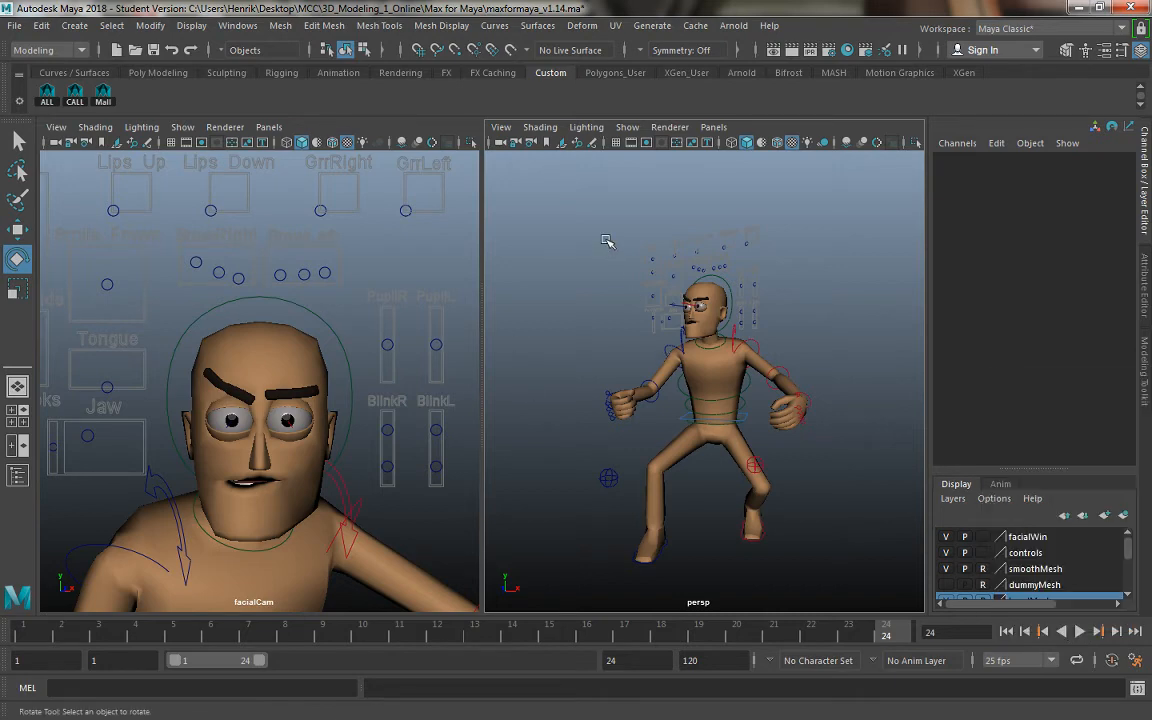
click(15, 25)
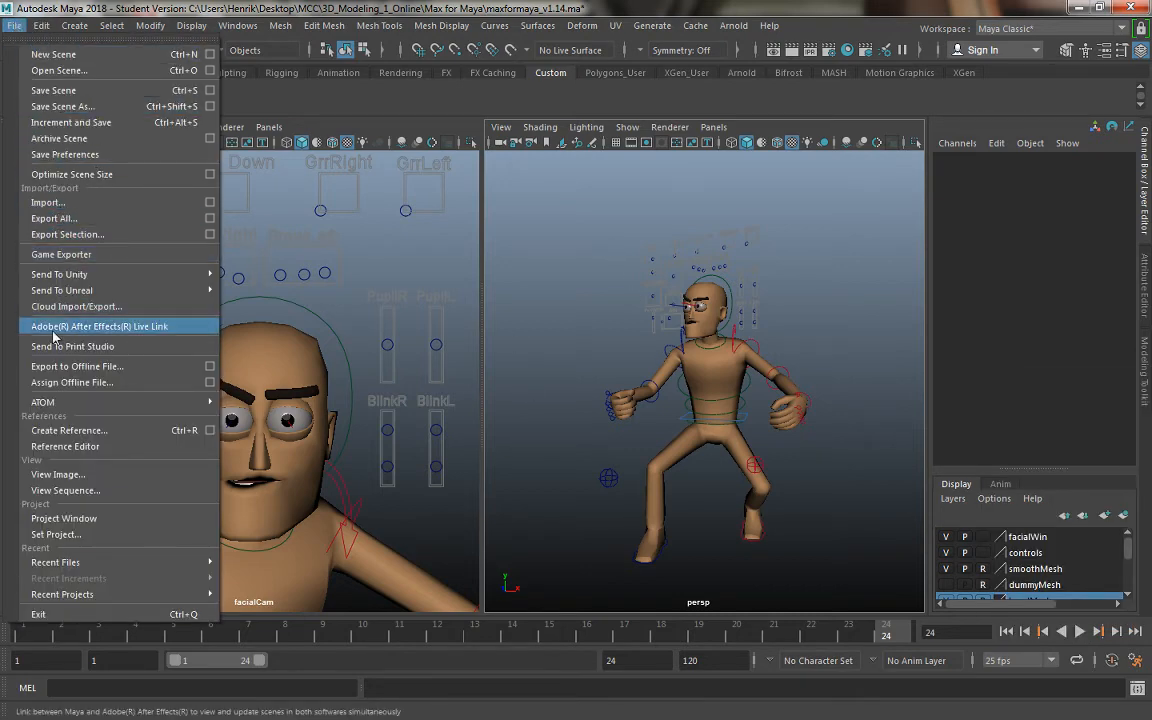
click(50, 536)
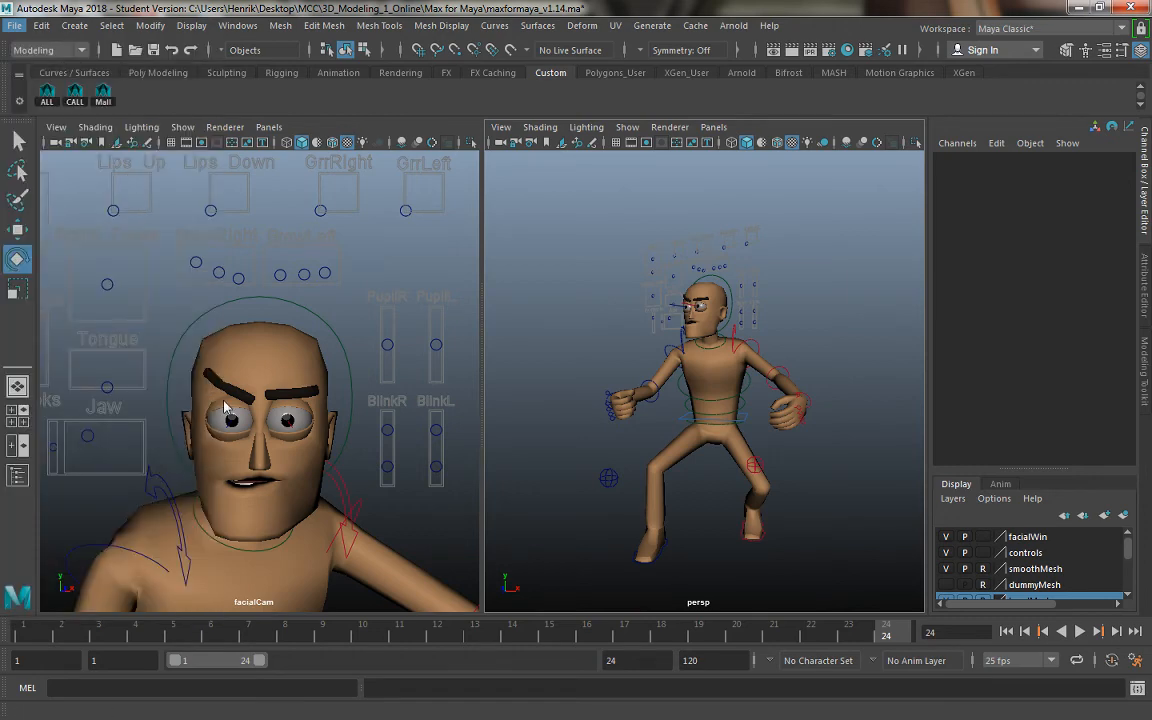
drag(59, 352, 663, 160)
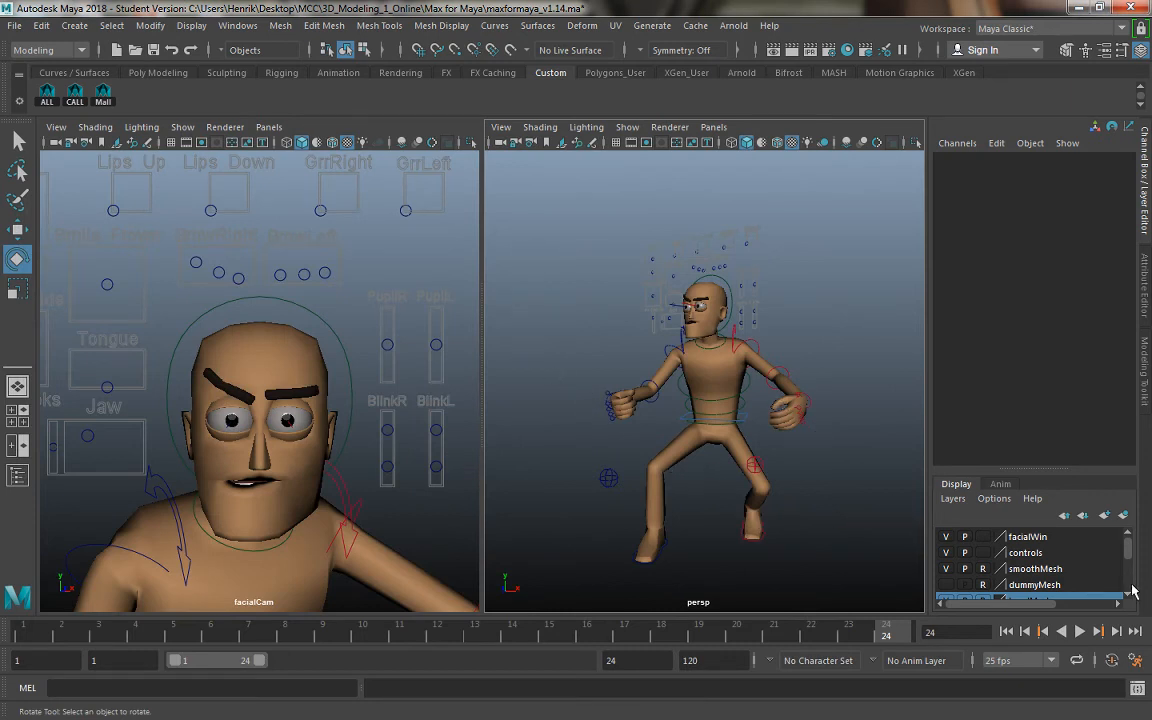
Open the playblast options and set the format to qt, the encoding to MPEG-4 Video and the quality to 40
right_click(1079, 631)
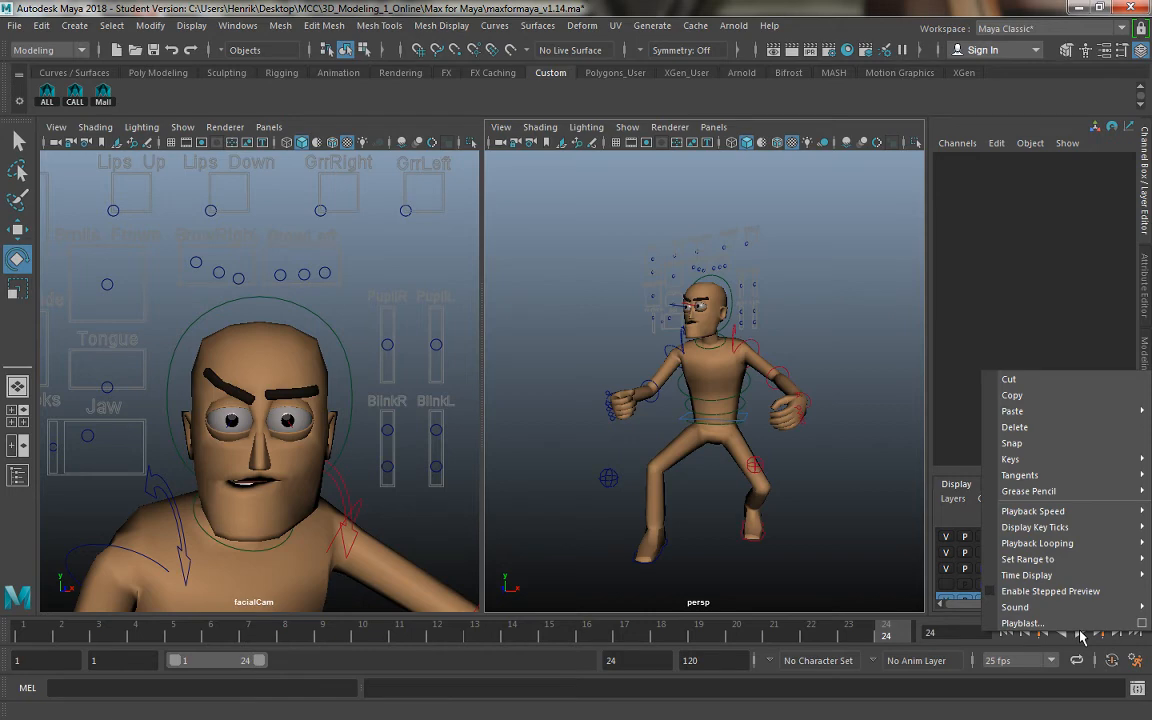
click(1145, 624)
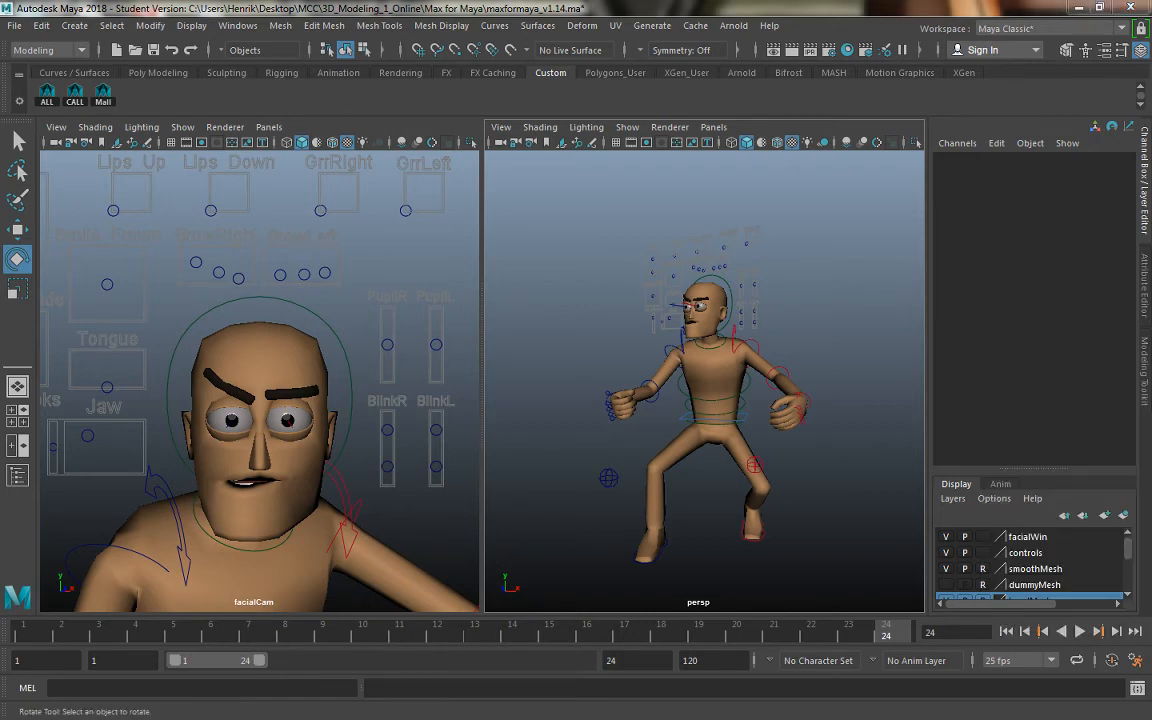
drag(0, 293, 374, 293)
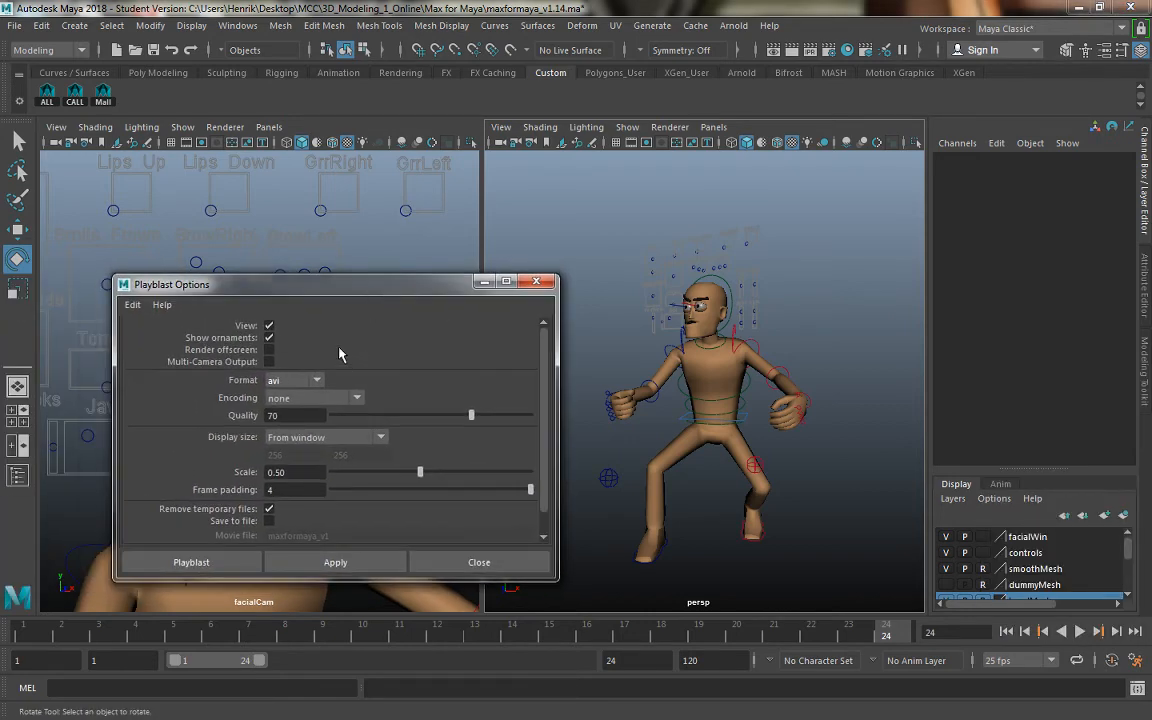
click(315, 399)
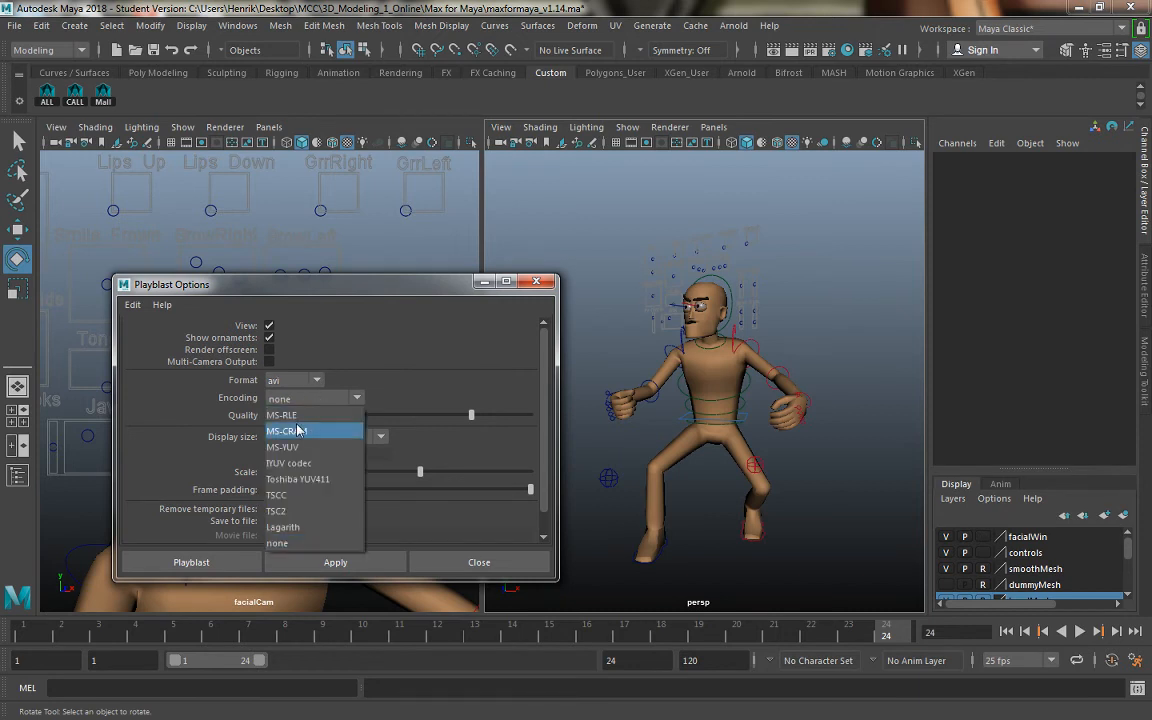
click(310, 381)
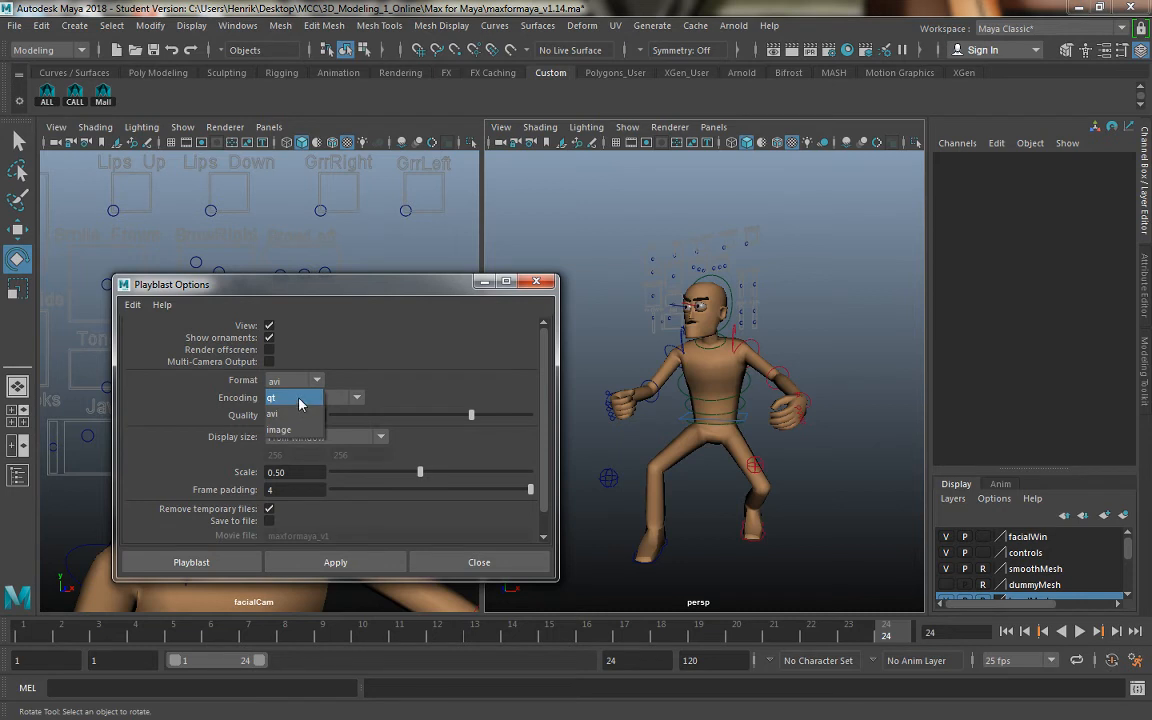
click(300, 397)
click(313, 399)
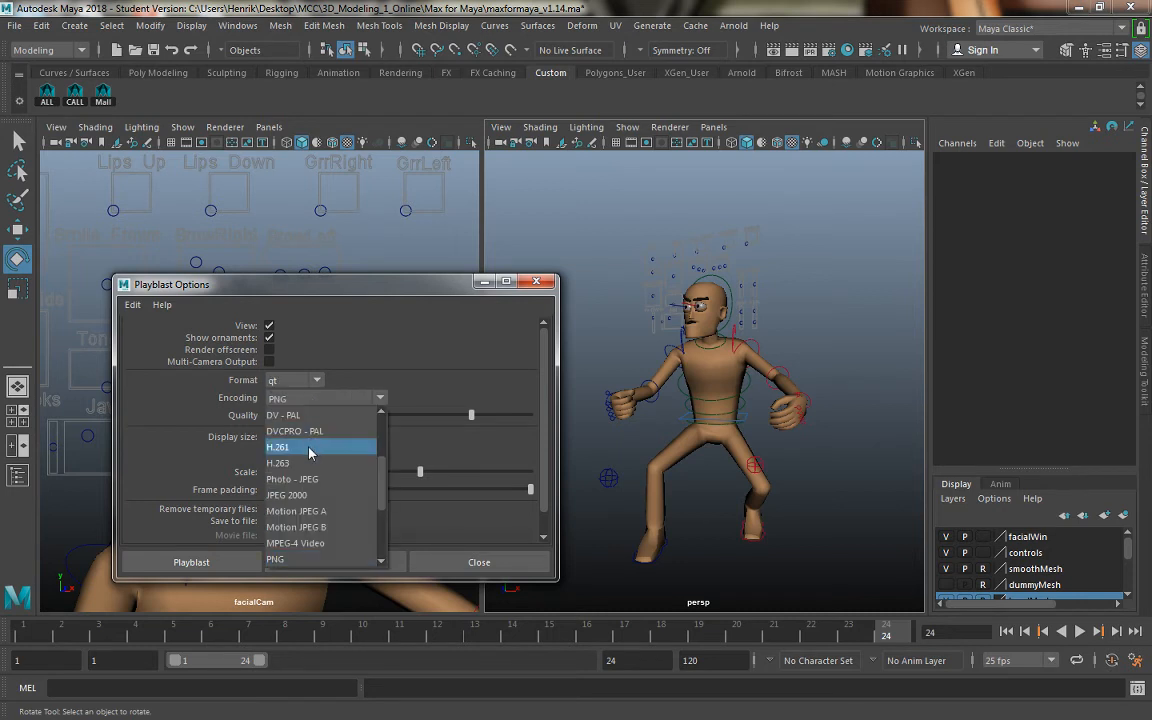
scroll(309, 460, down, 3)
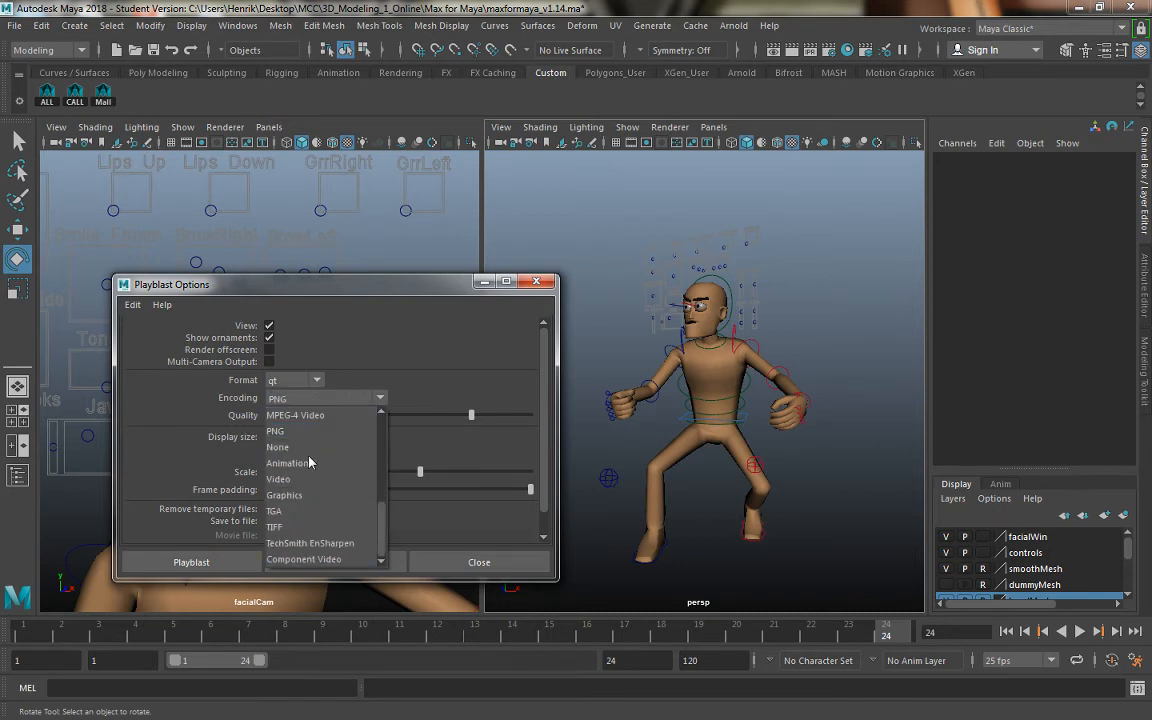
click(312, 418)
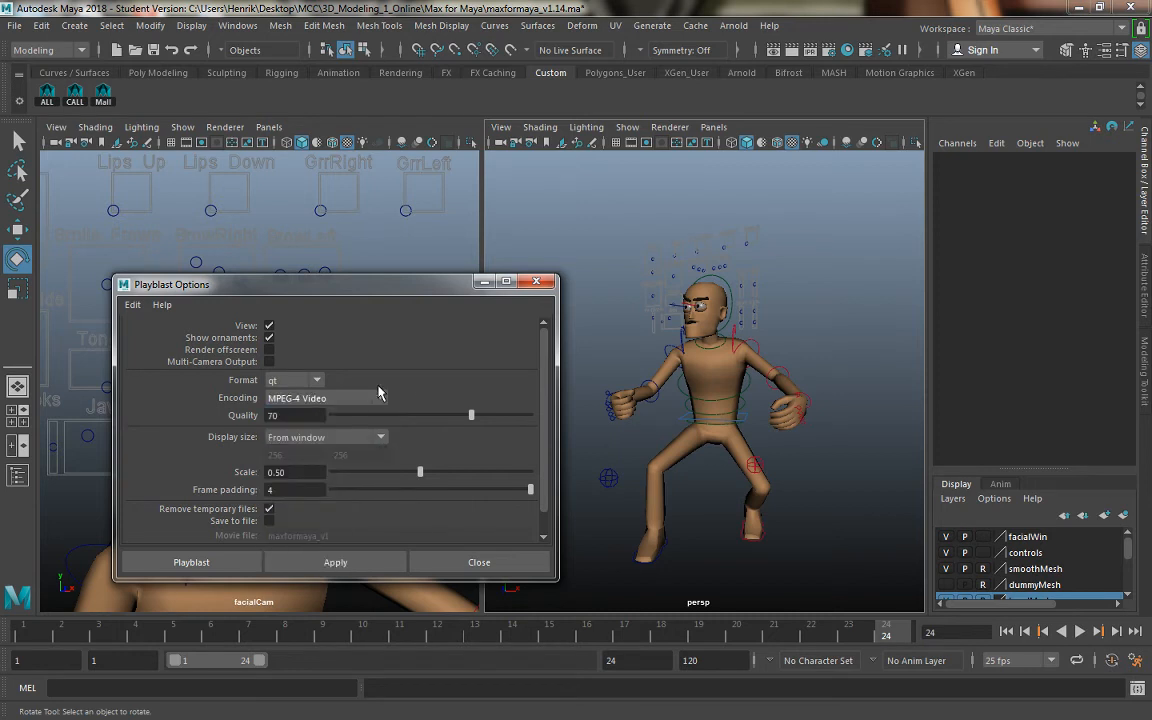
key(Tab)
text(40)
key(Tab)
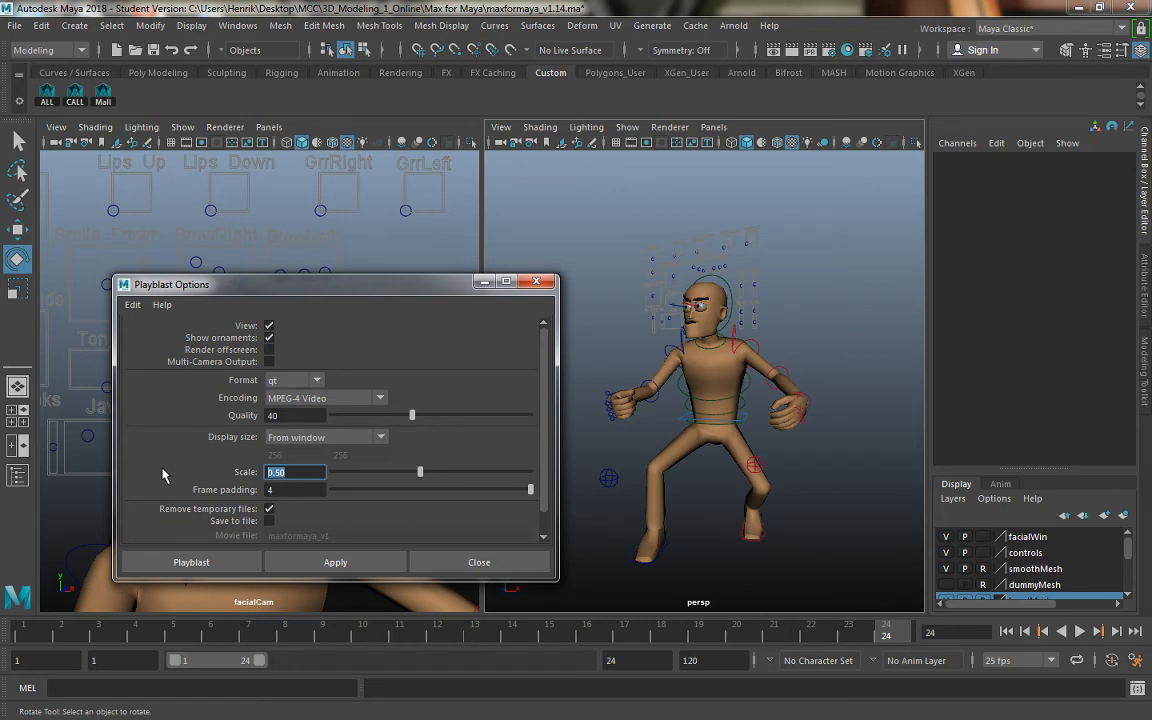
Enable saving the playblast to file as Max_Emotion_Lab in the Max for Maya folder, and create the playblast
click(266, 522)
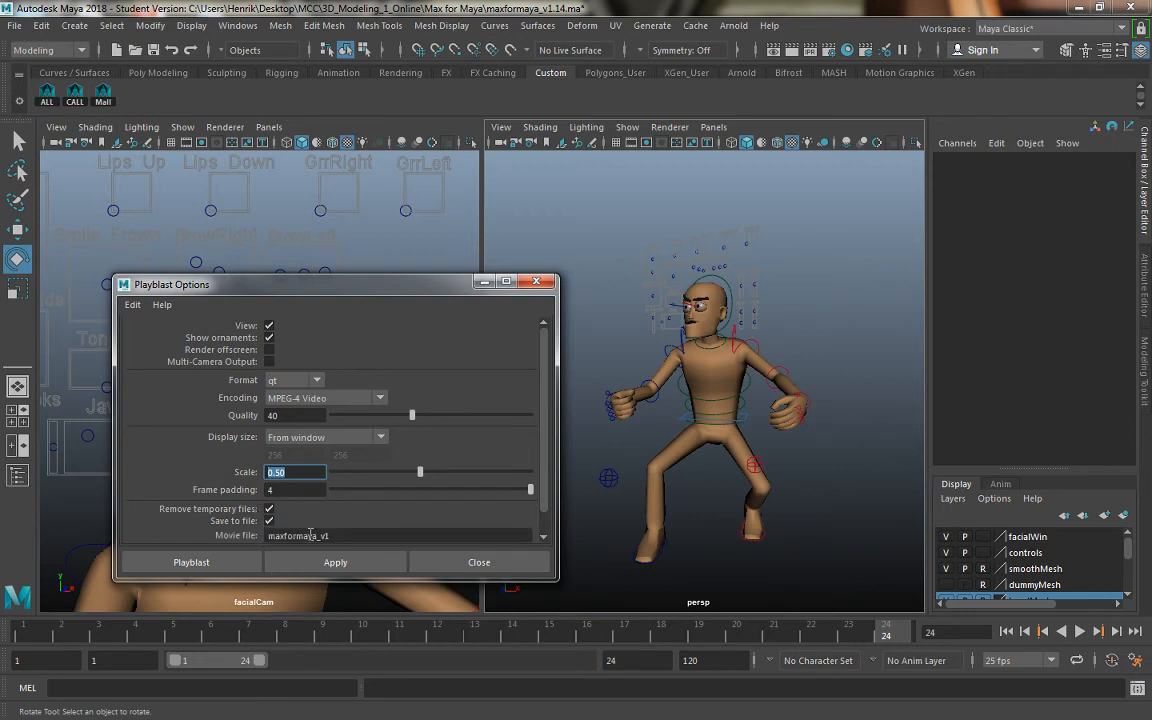
scroll(400, 500, down, 1)
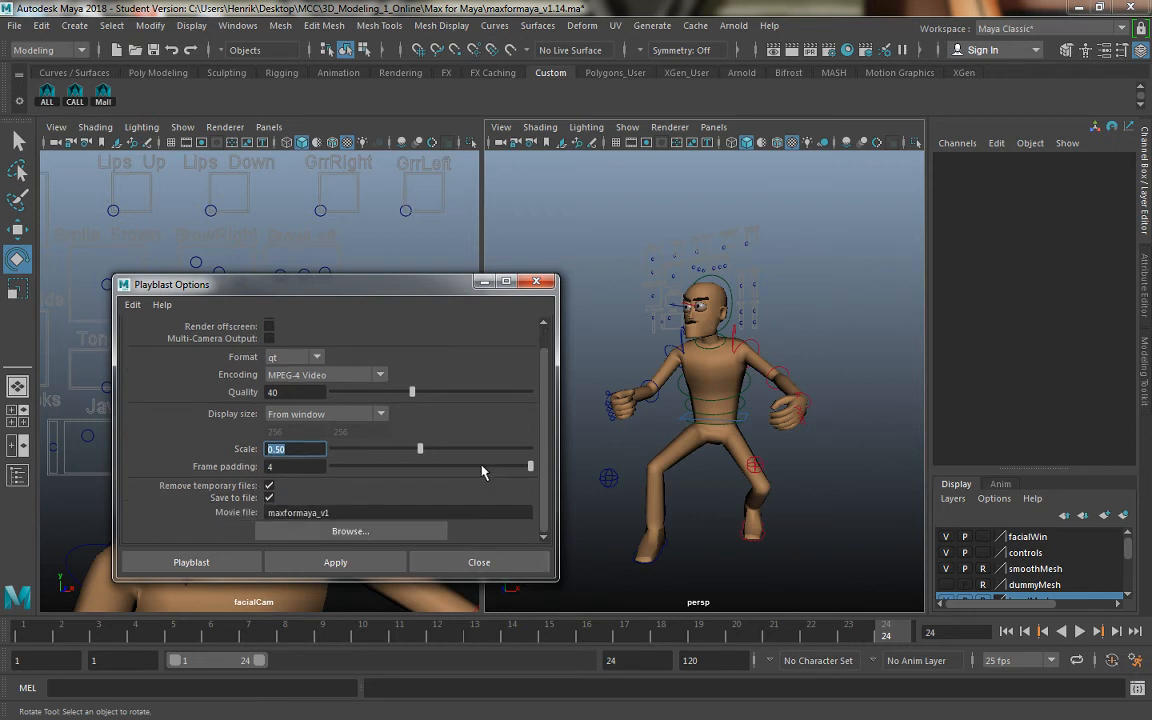
click(396, 533)
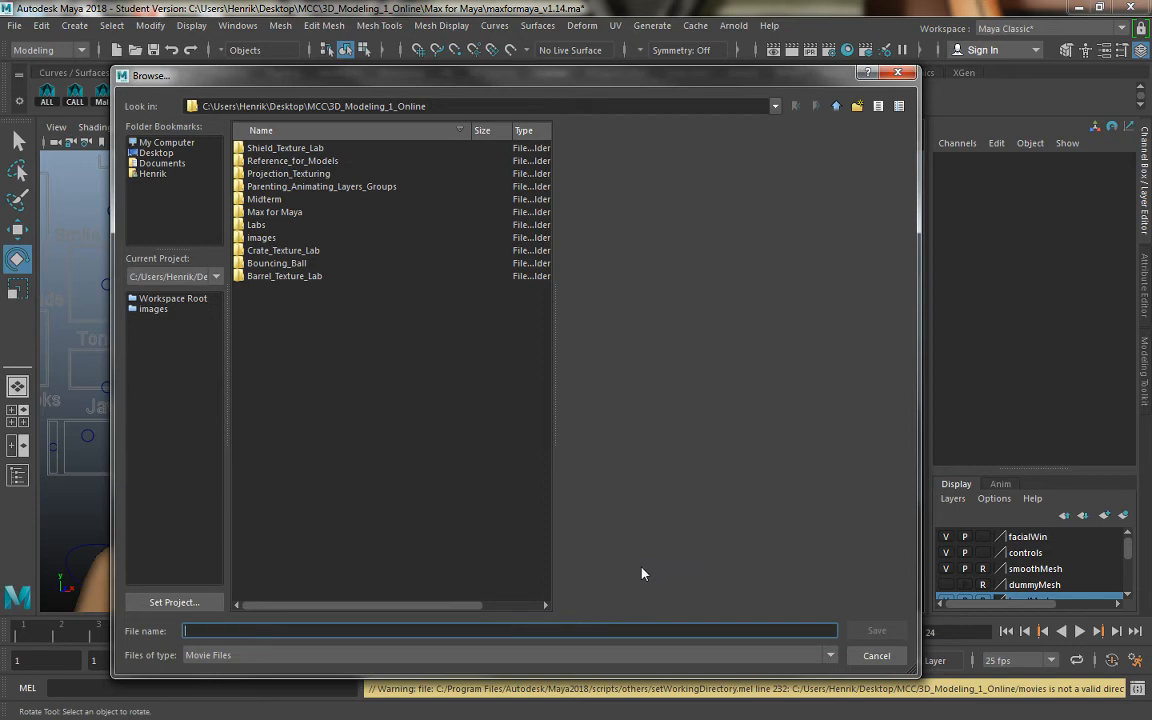
text(Max_Em)
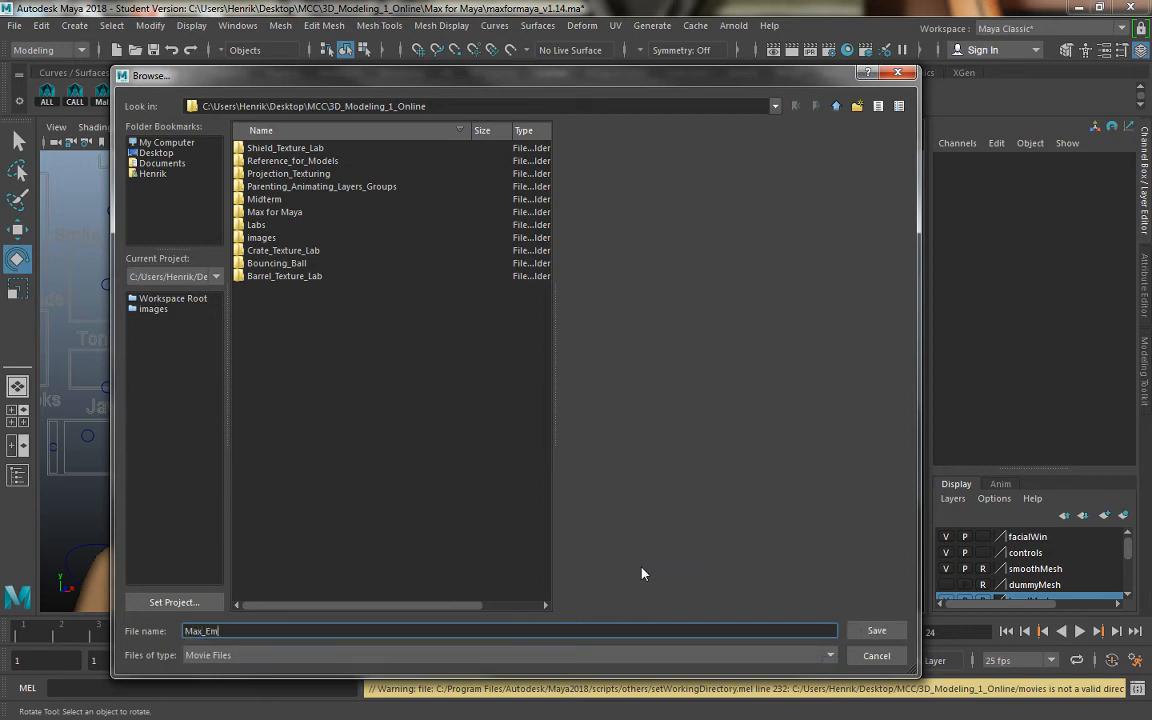
text(otion_Lab)
double_click(297, 213)
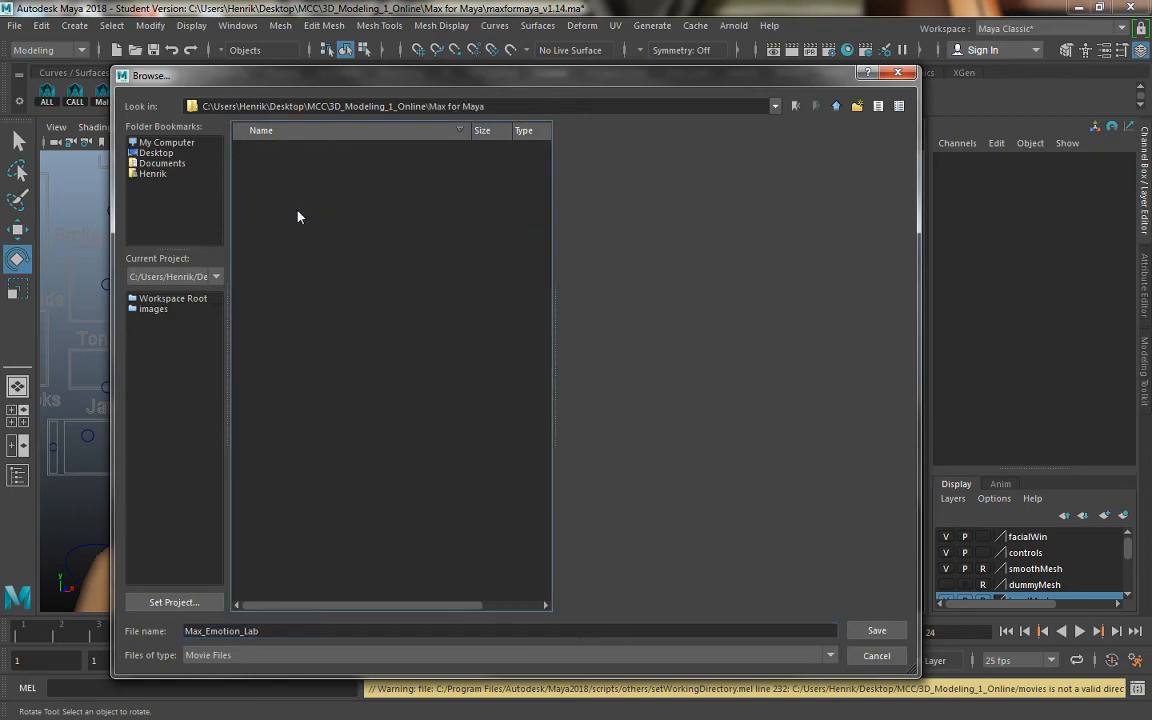
key(Return)
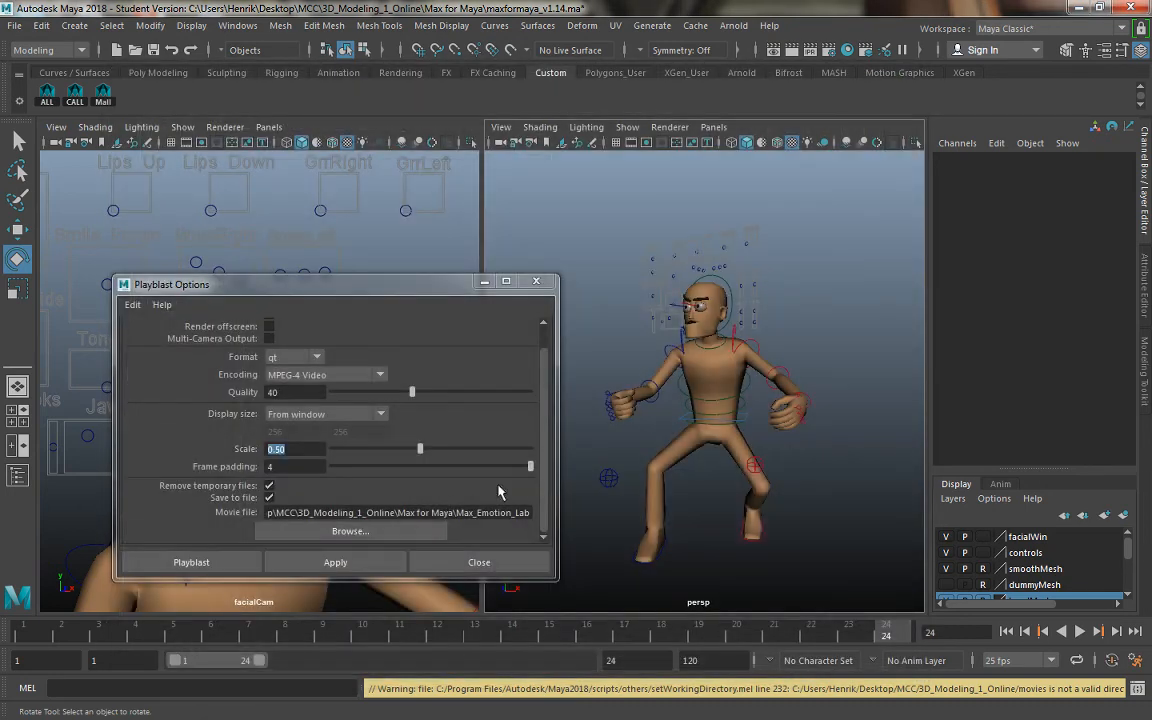
click(189, 562)
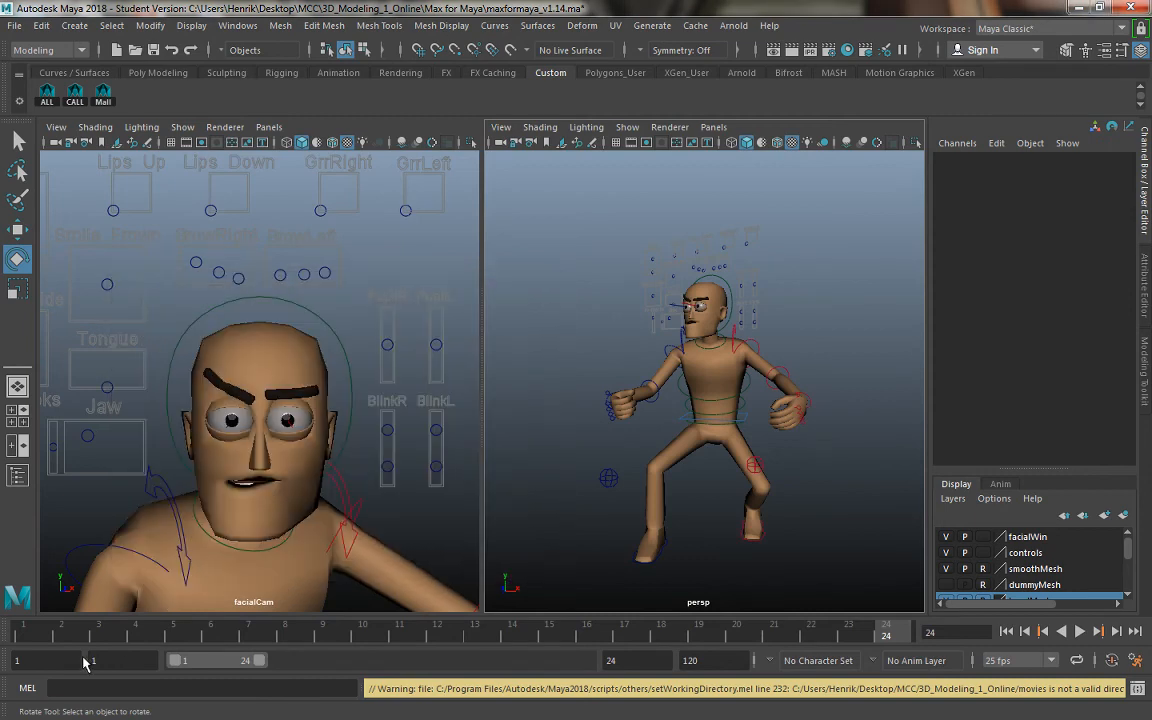